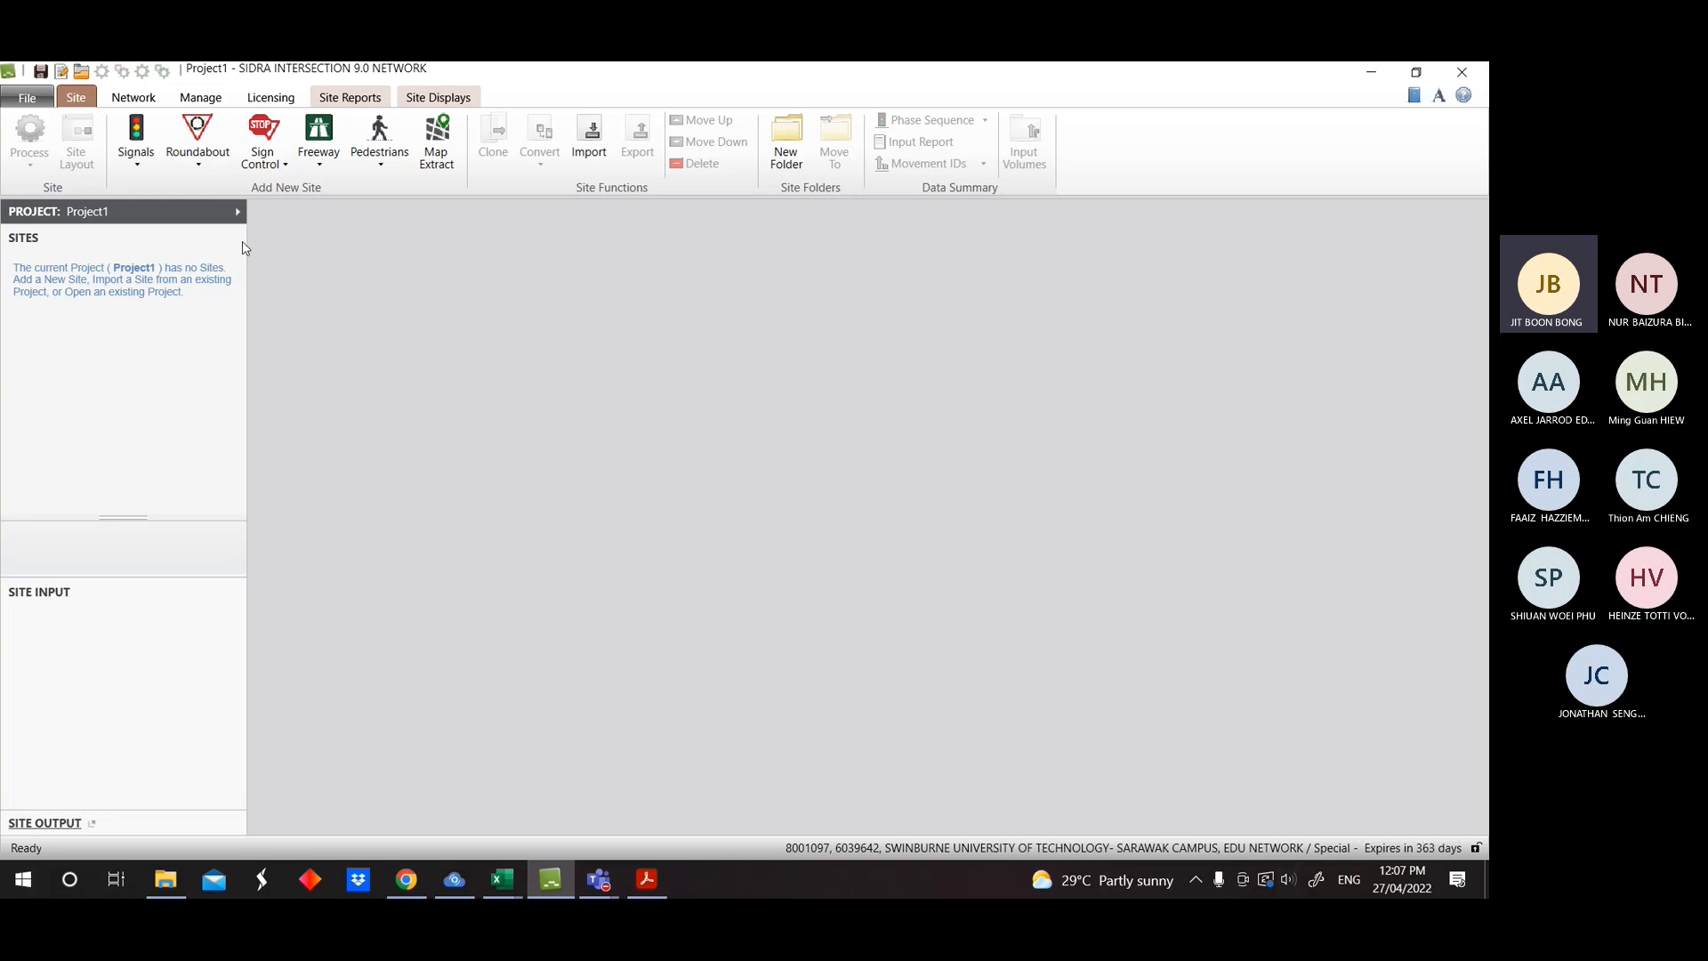
Review the project file commands and the site types offered for roundabouts, signals and sign control.
left_click(29, 99)
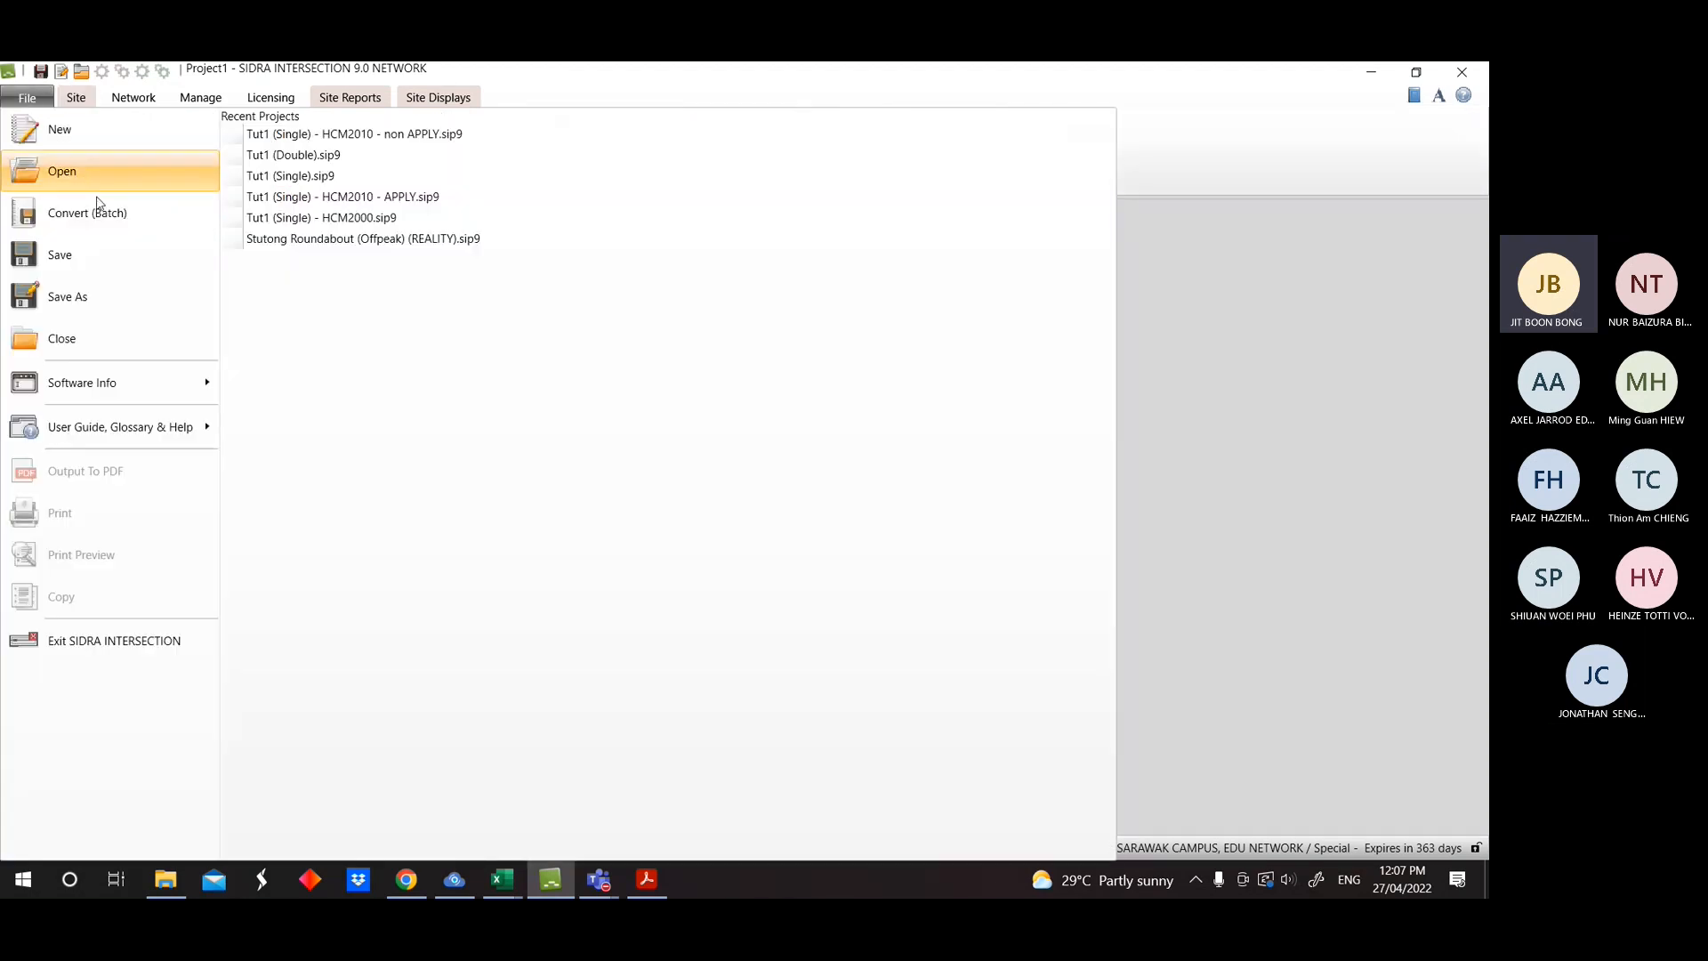
left_click(1145, 372)
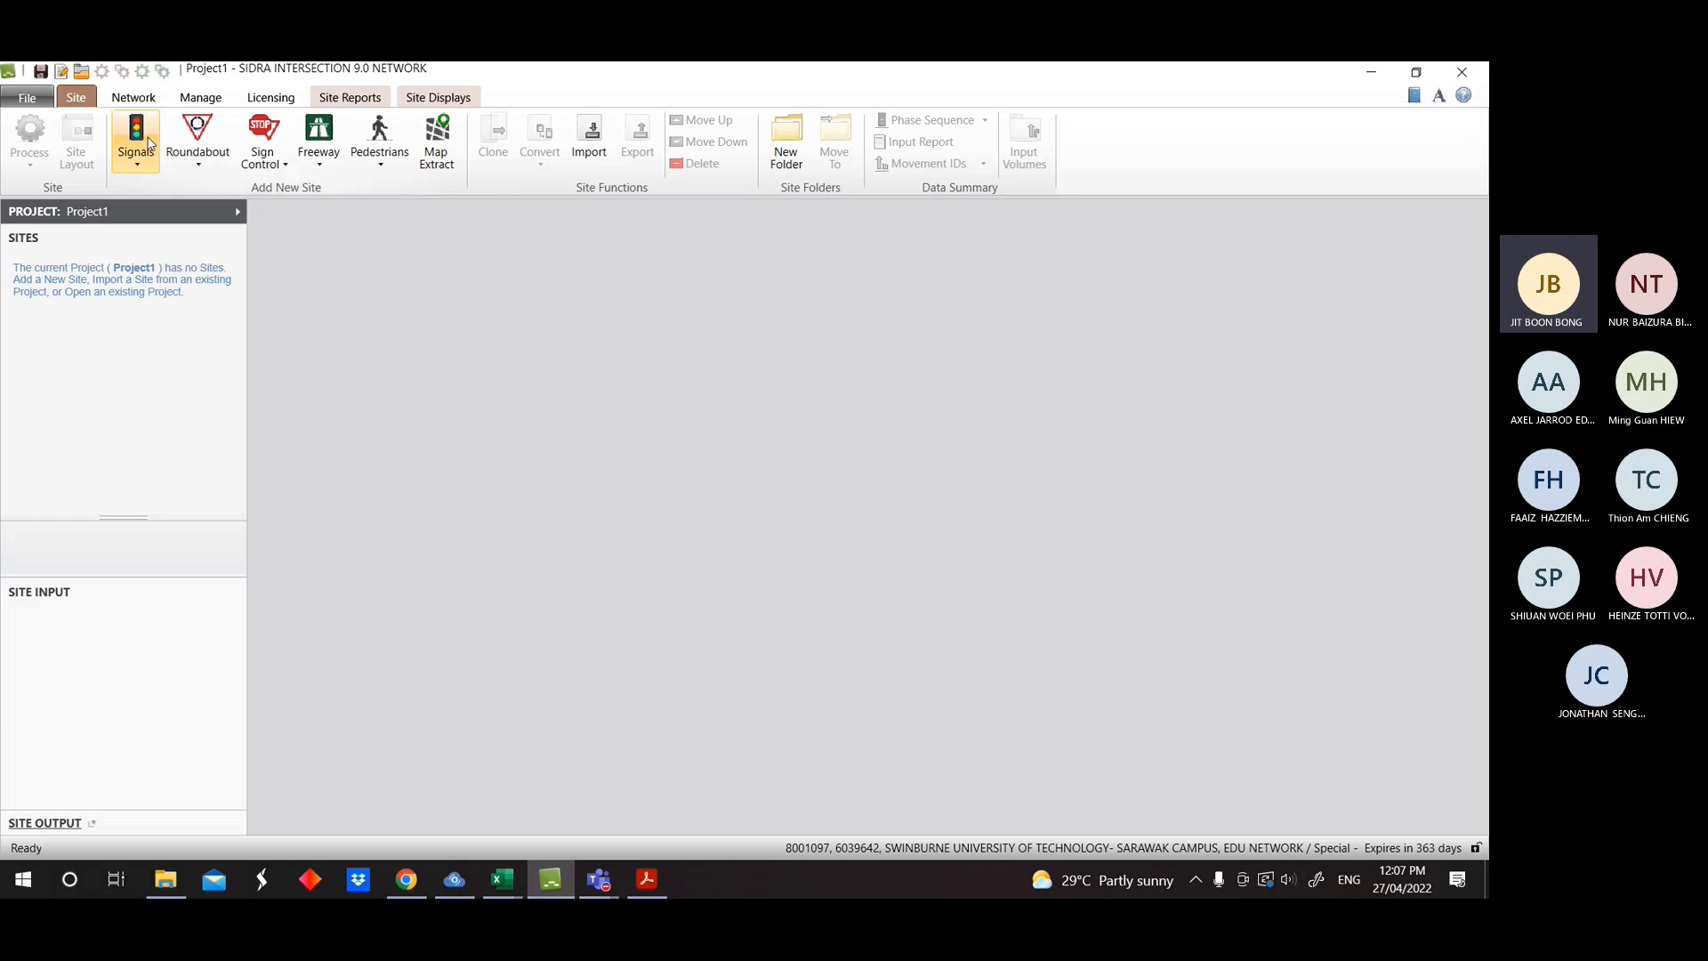
left_click(204, 161)
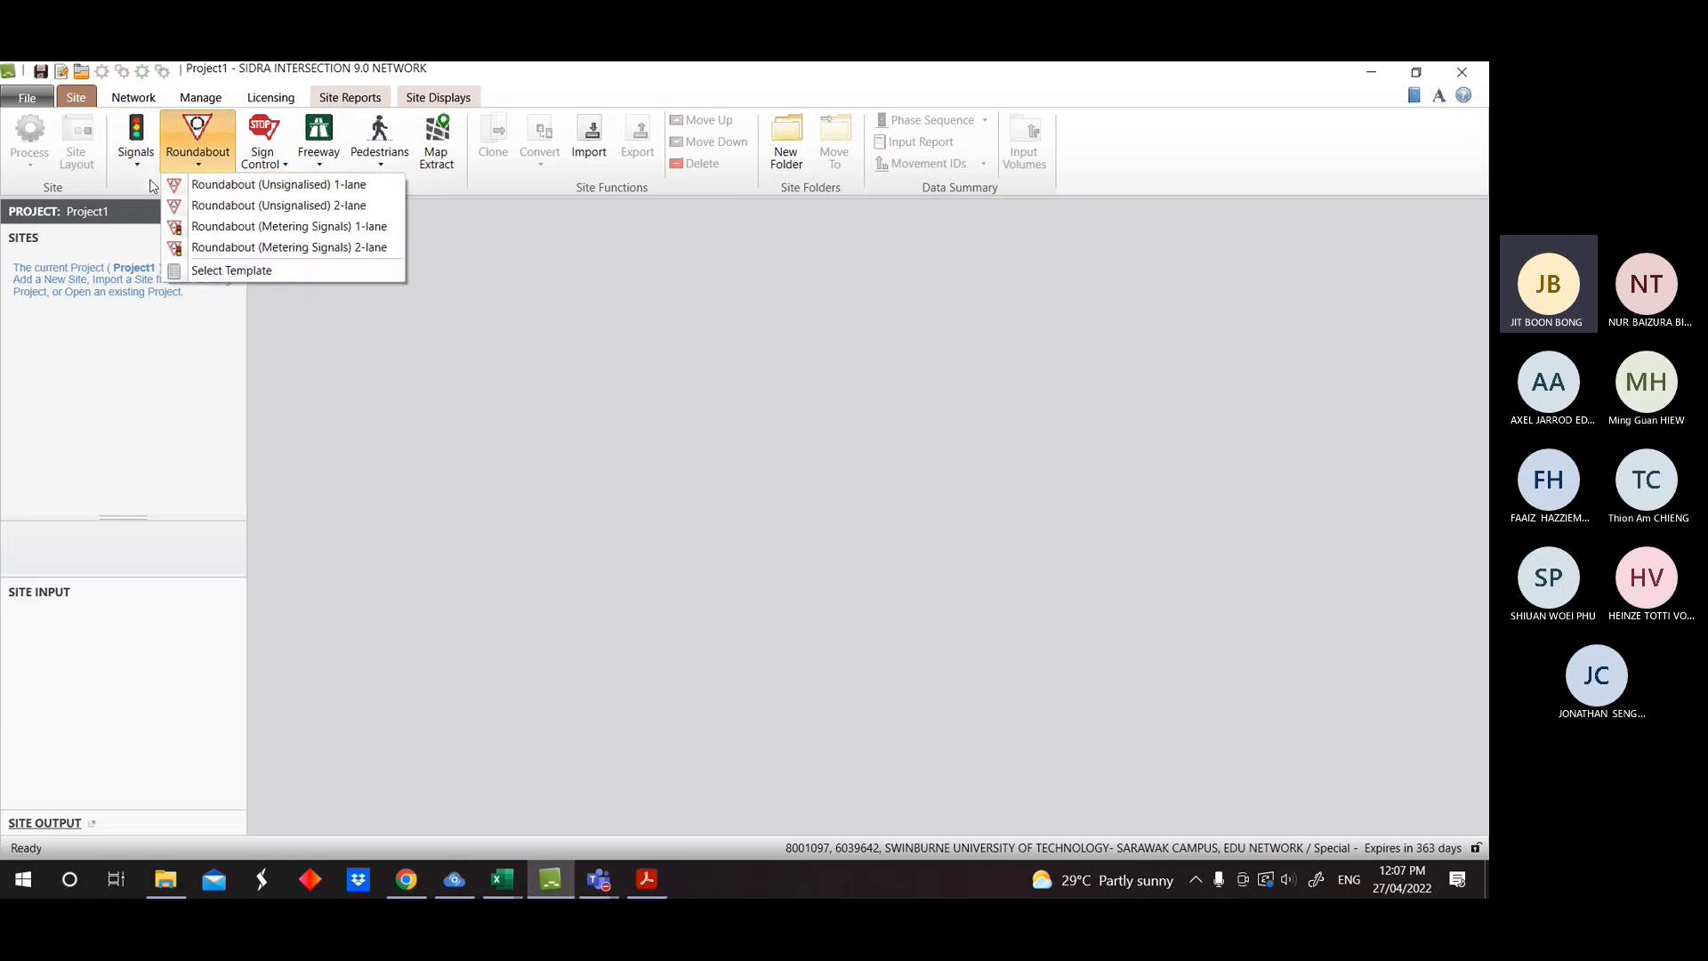
left_click(136, 147)
left_click(269, 161)
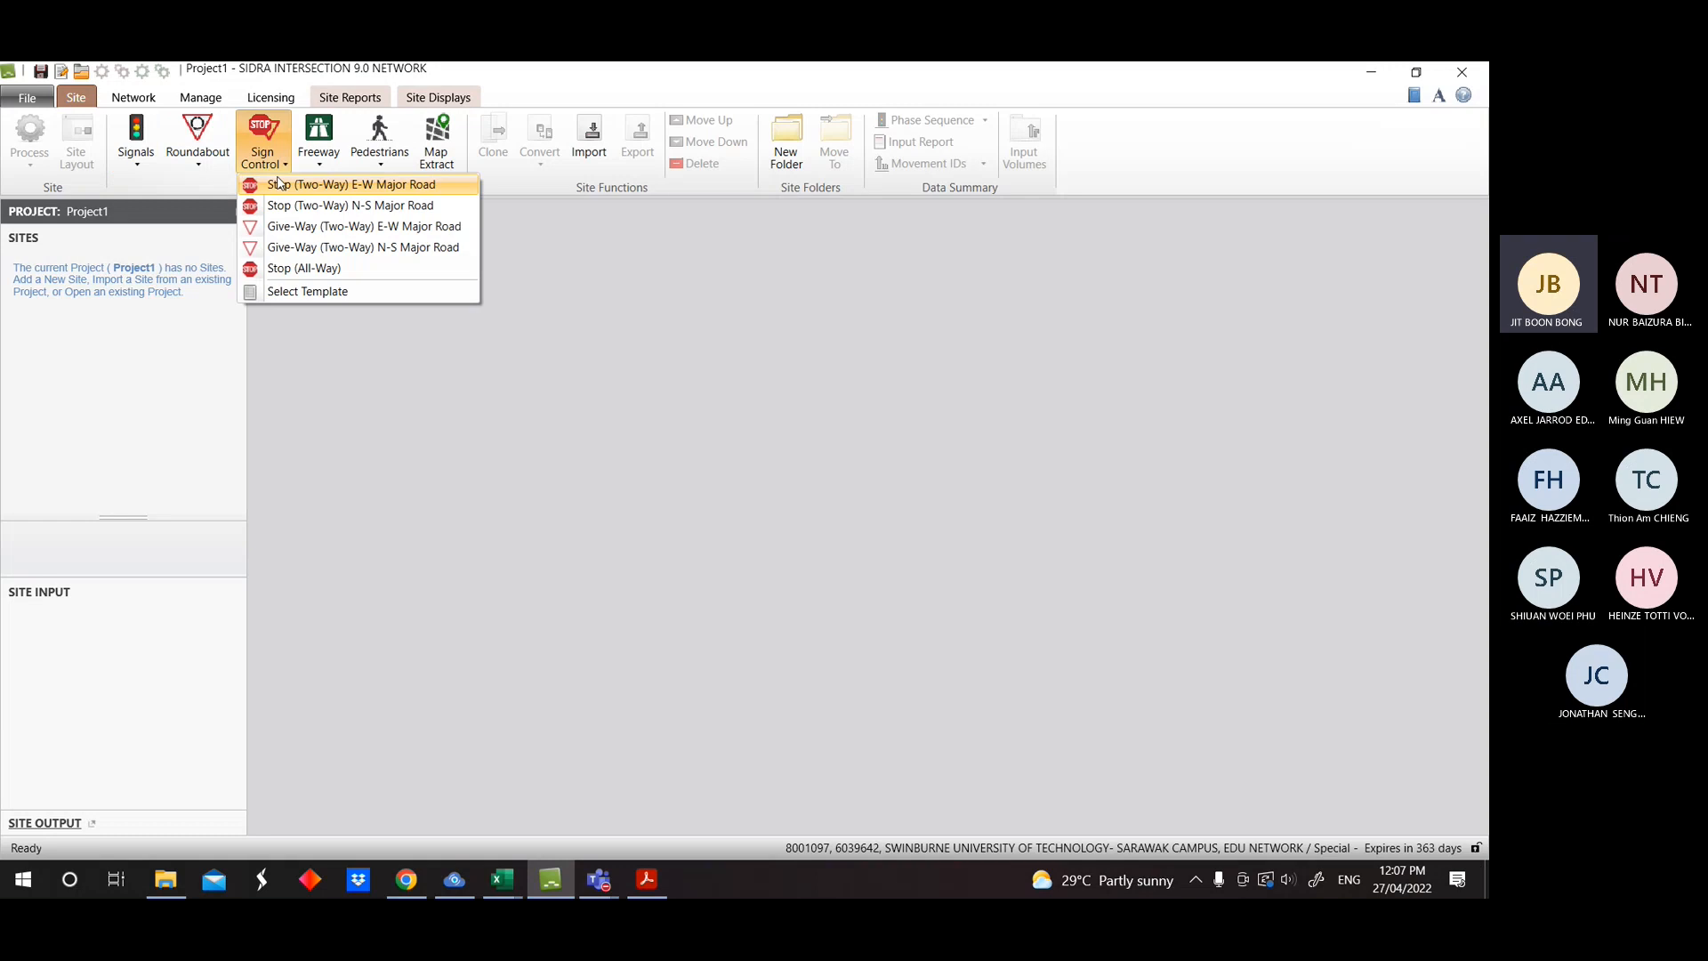
left_click(498, 390)
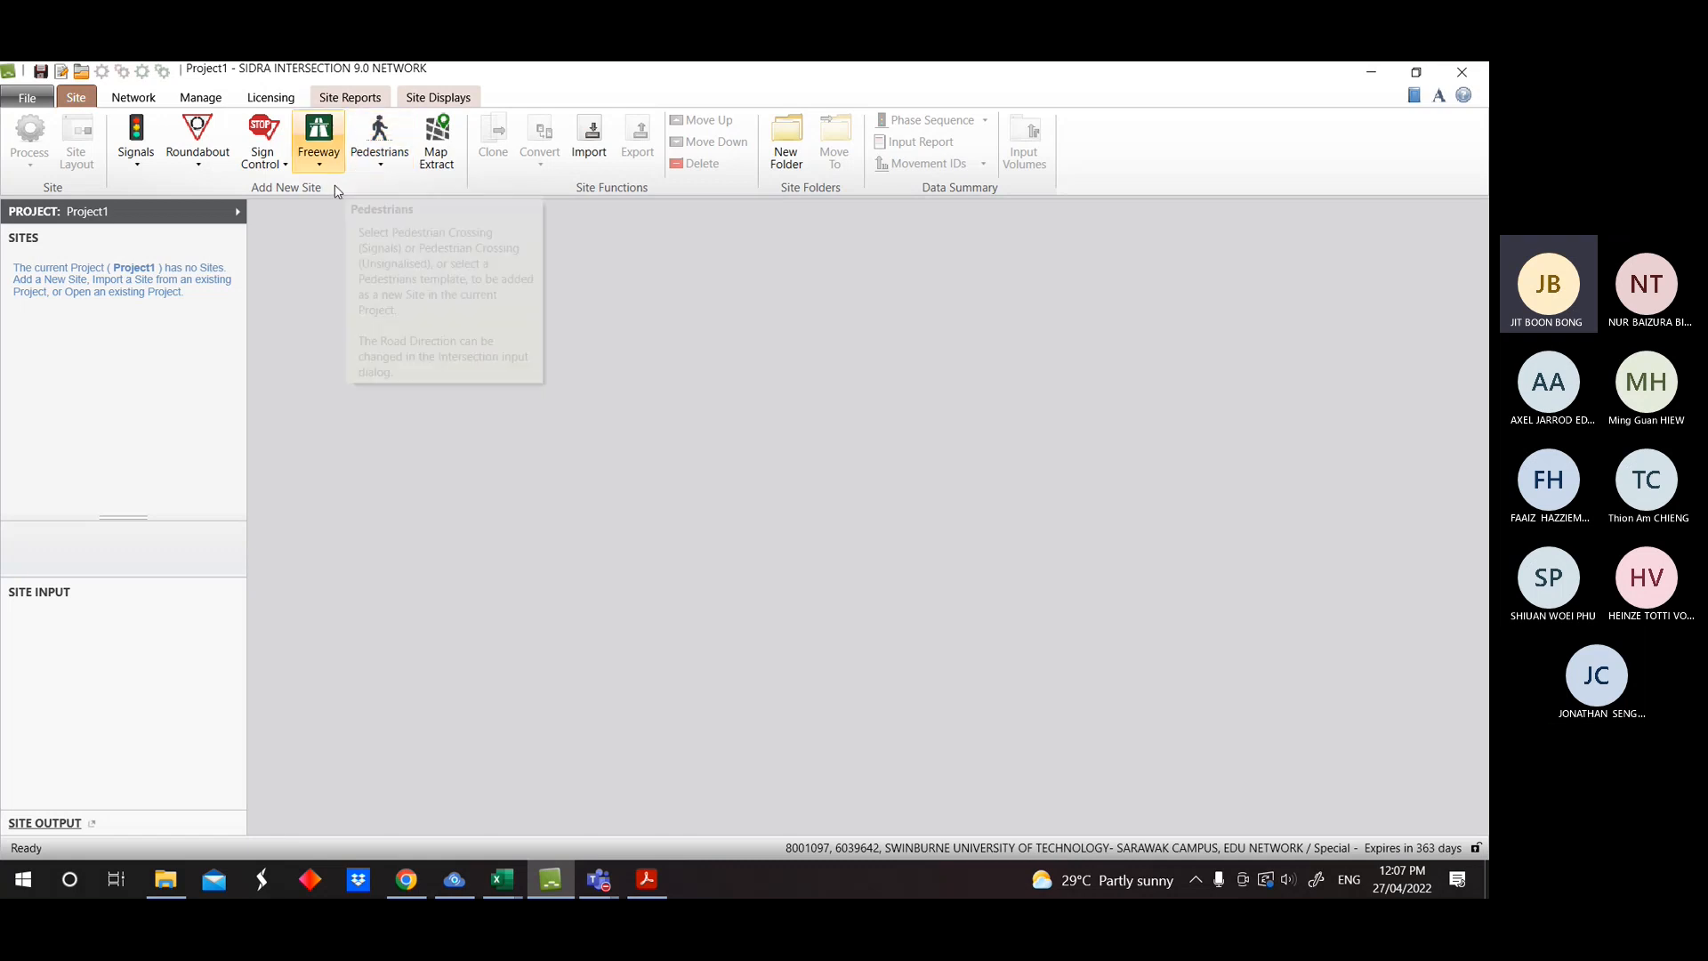
Examine the command sets for networks, output management, licensing, site reports and site displays.
left_click(134, 98)
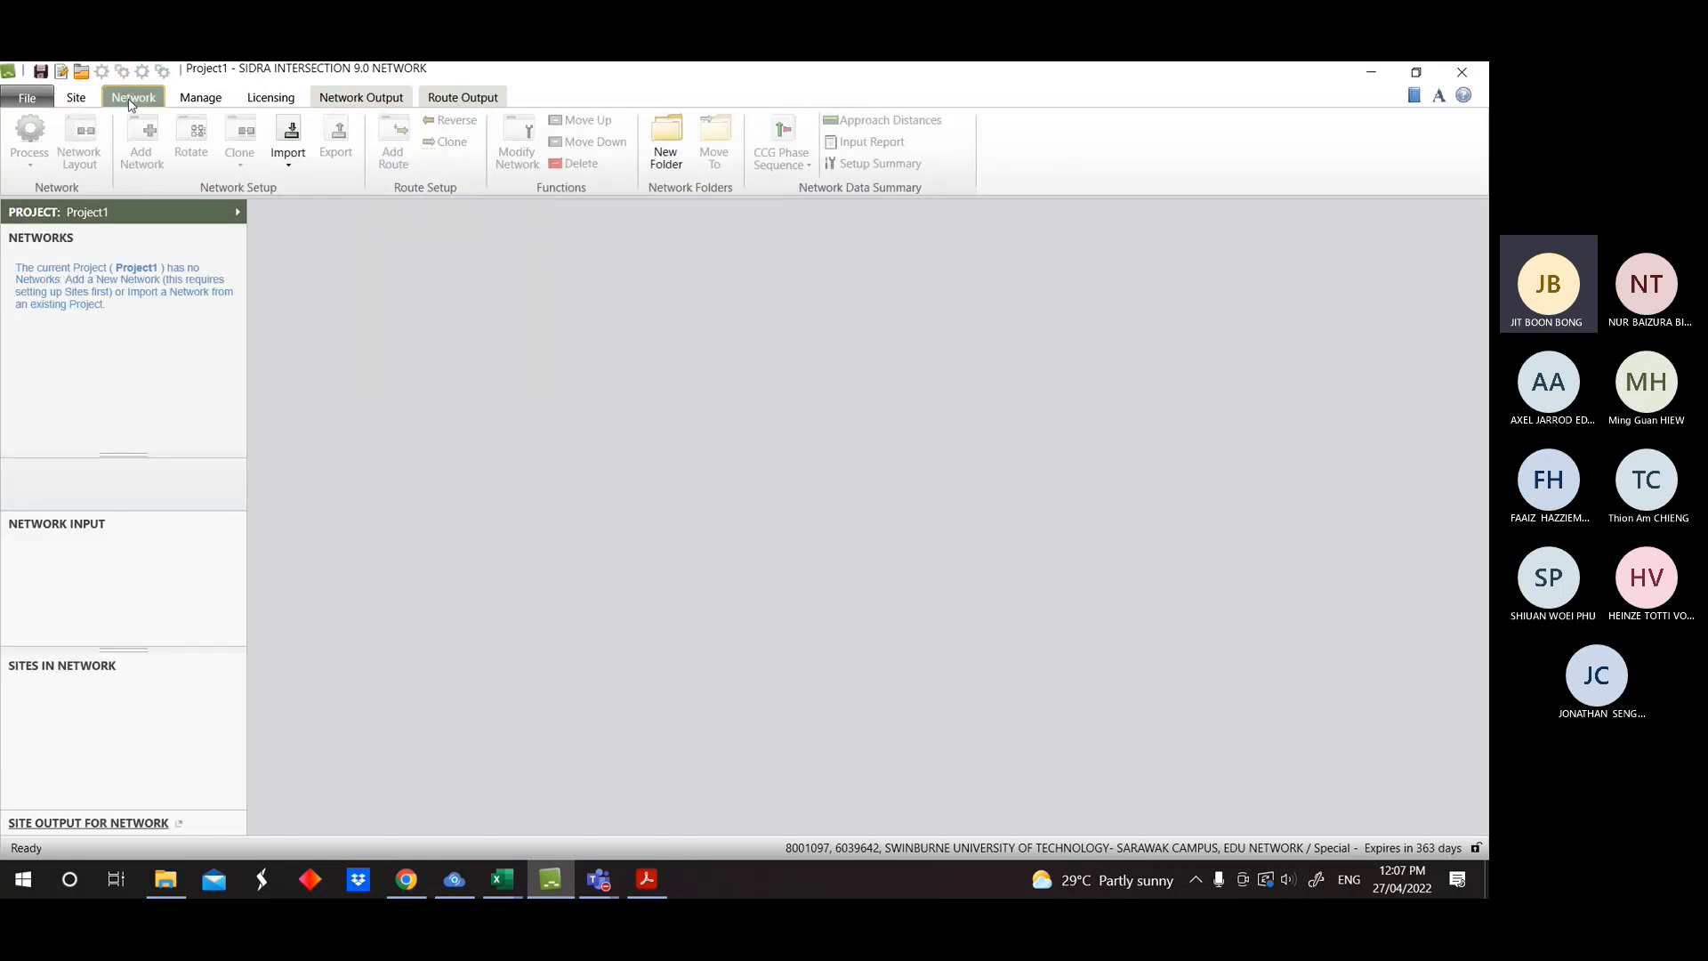
left_click(73, 101)
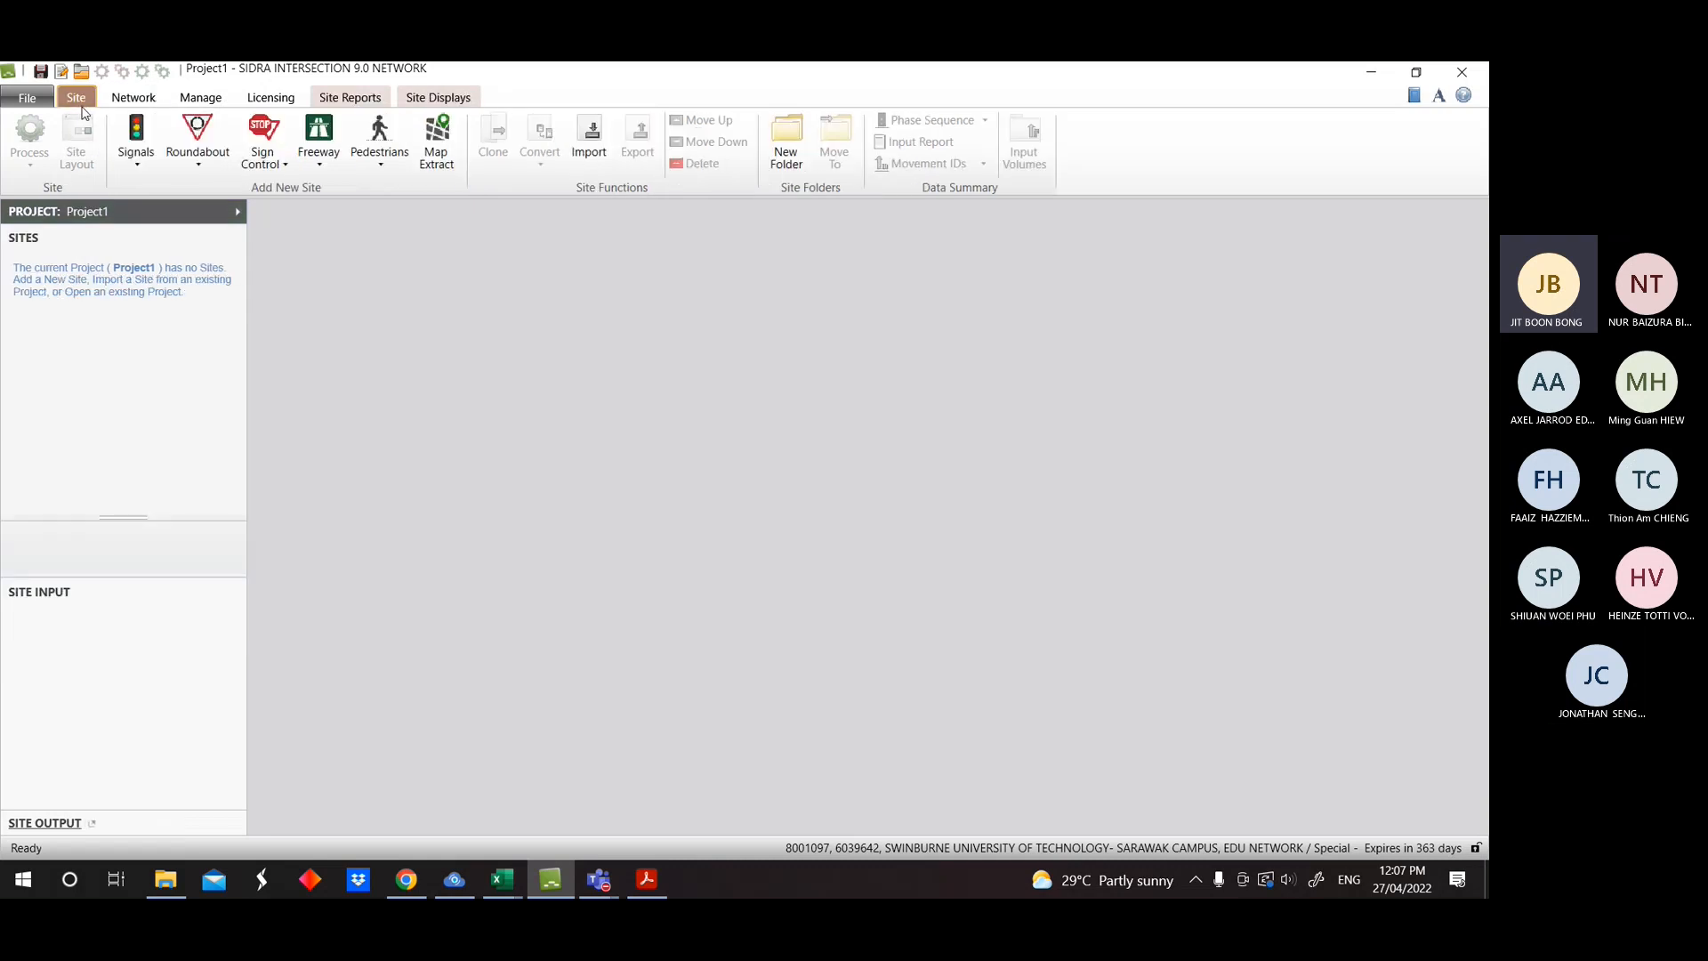
left_click(192, 97)
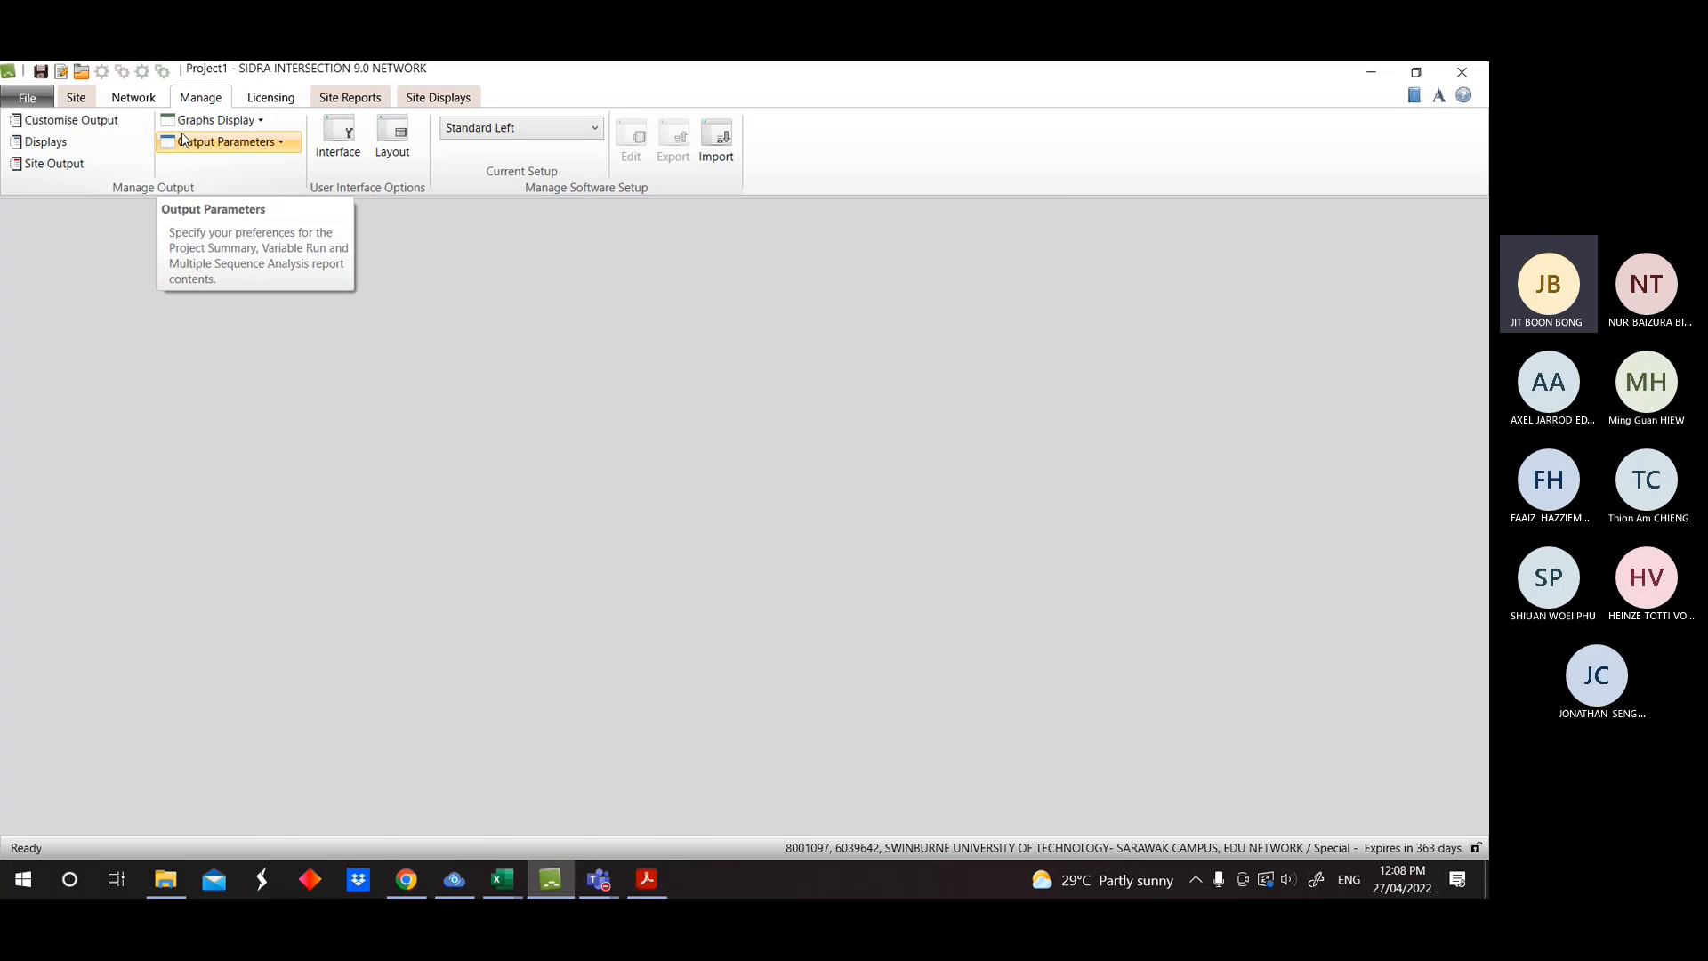
left_click(274, 100)
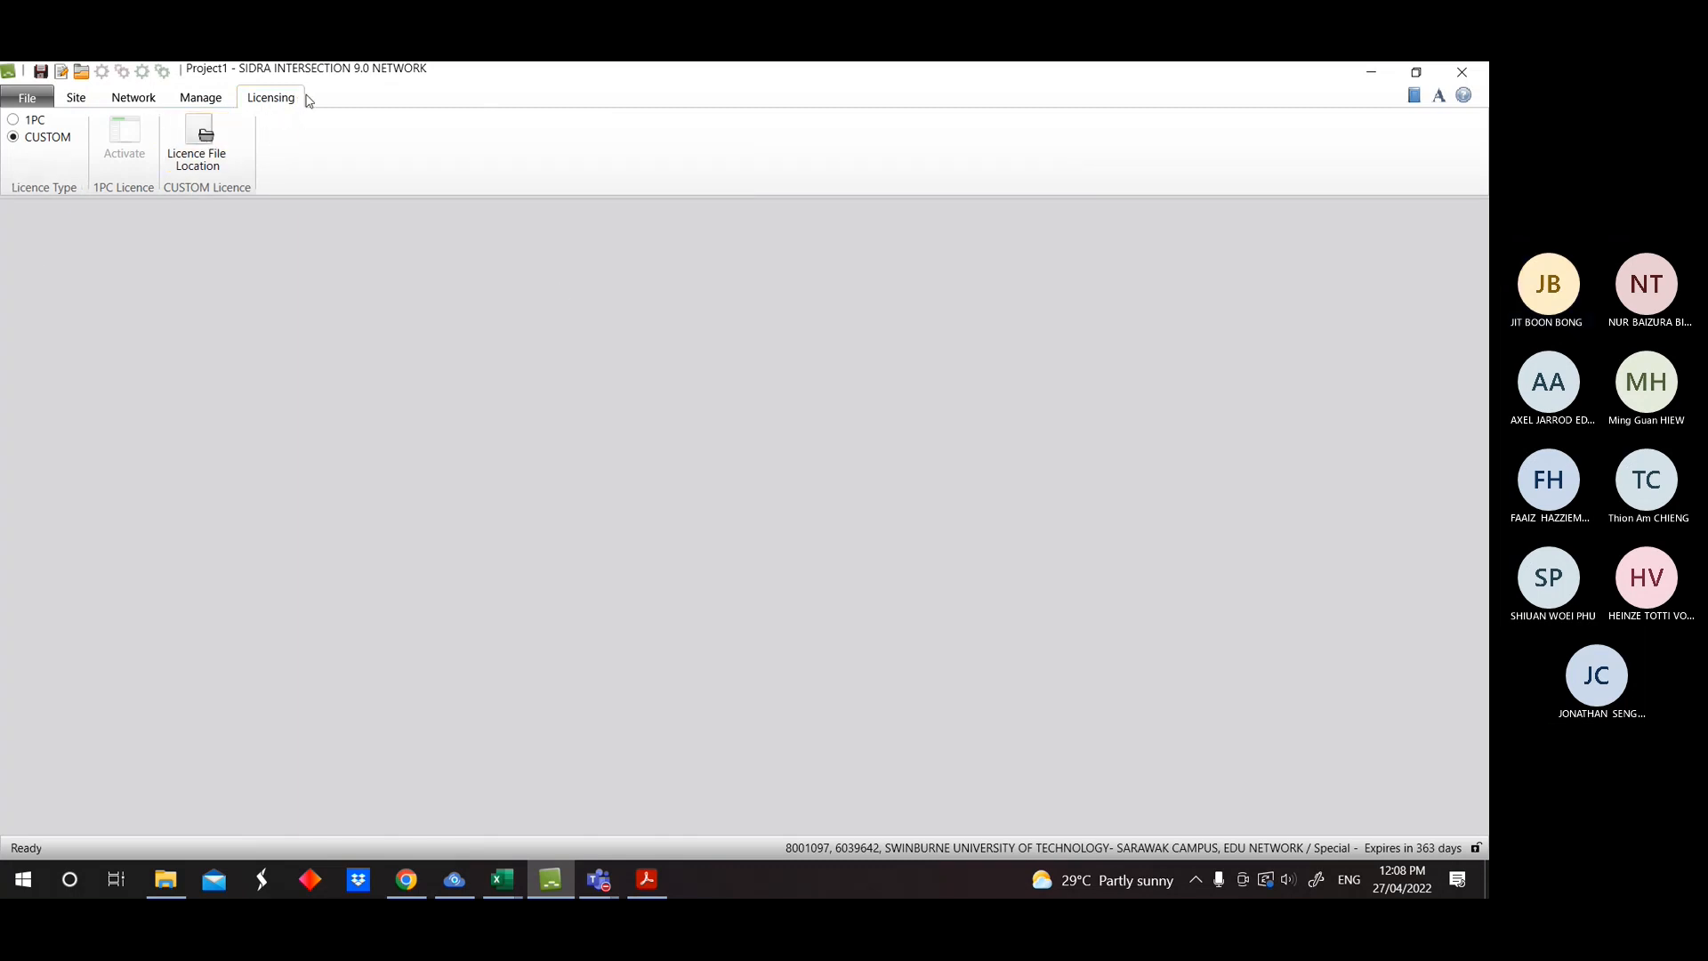
left_click(76, 97)
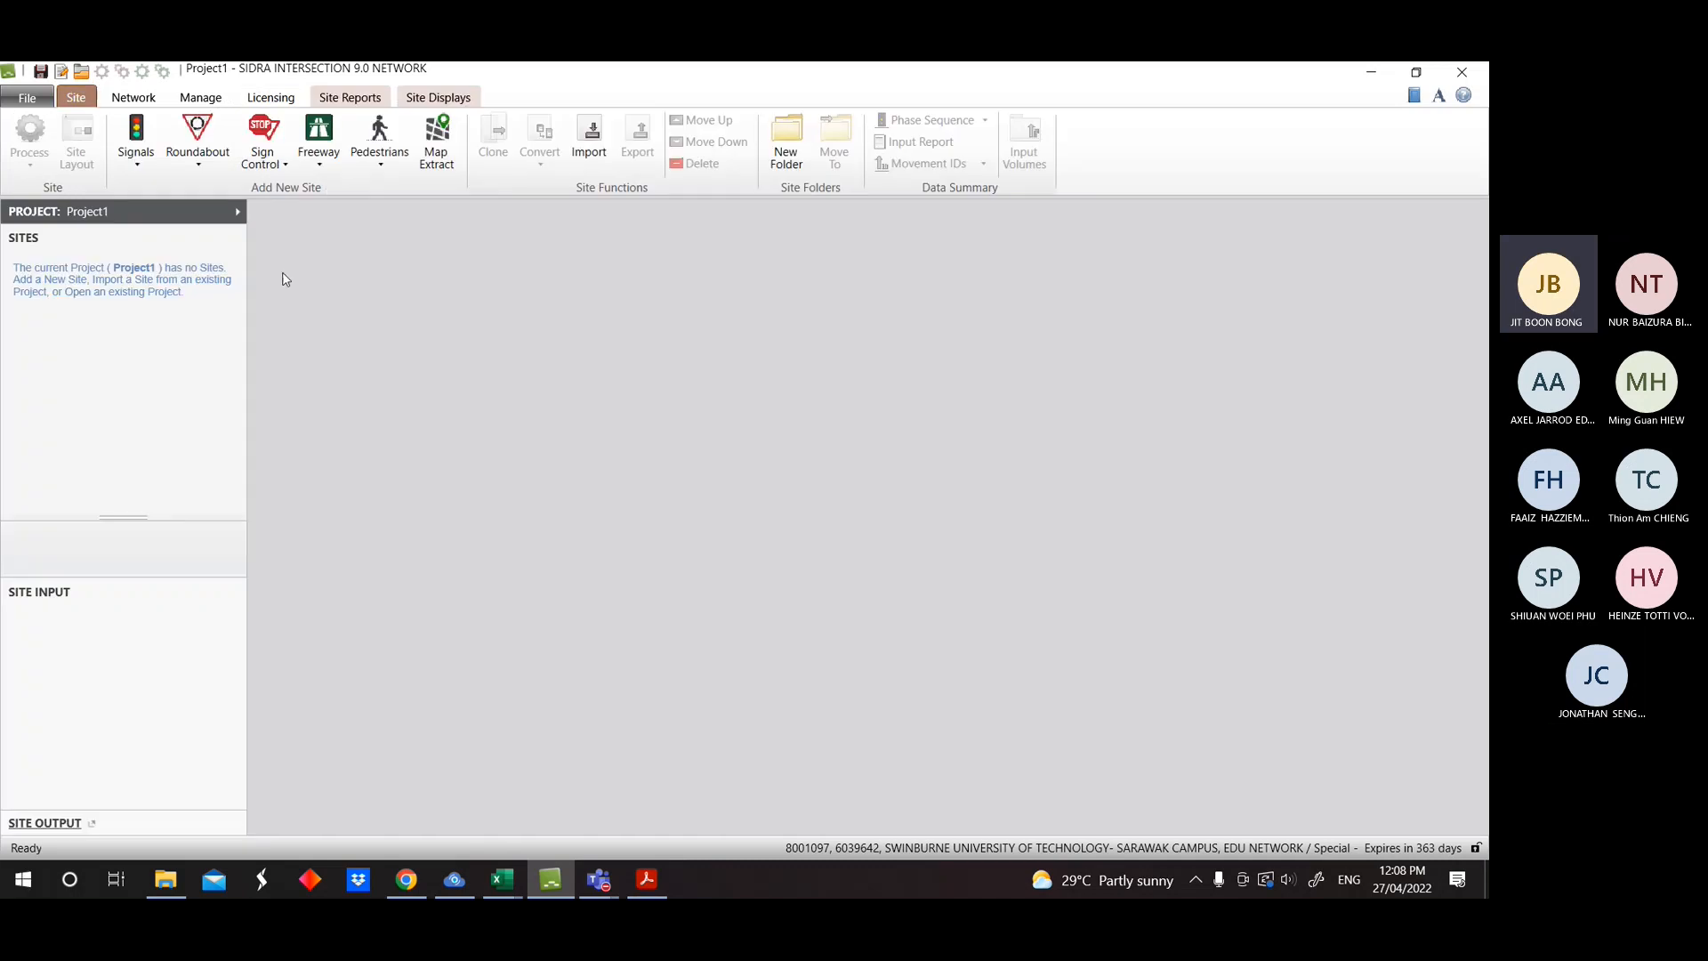
left_click(129, 98)
left_click(85, 102)
left_click(351, 98)
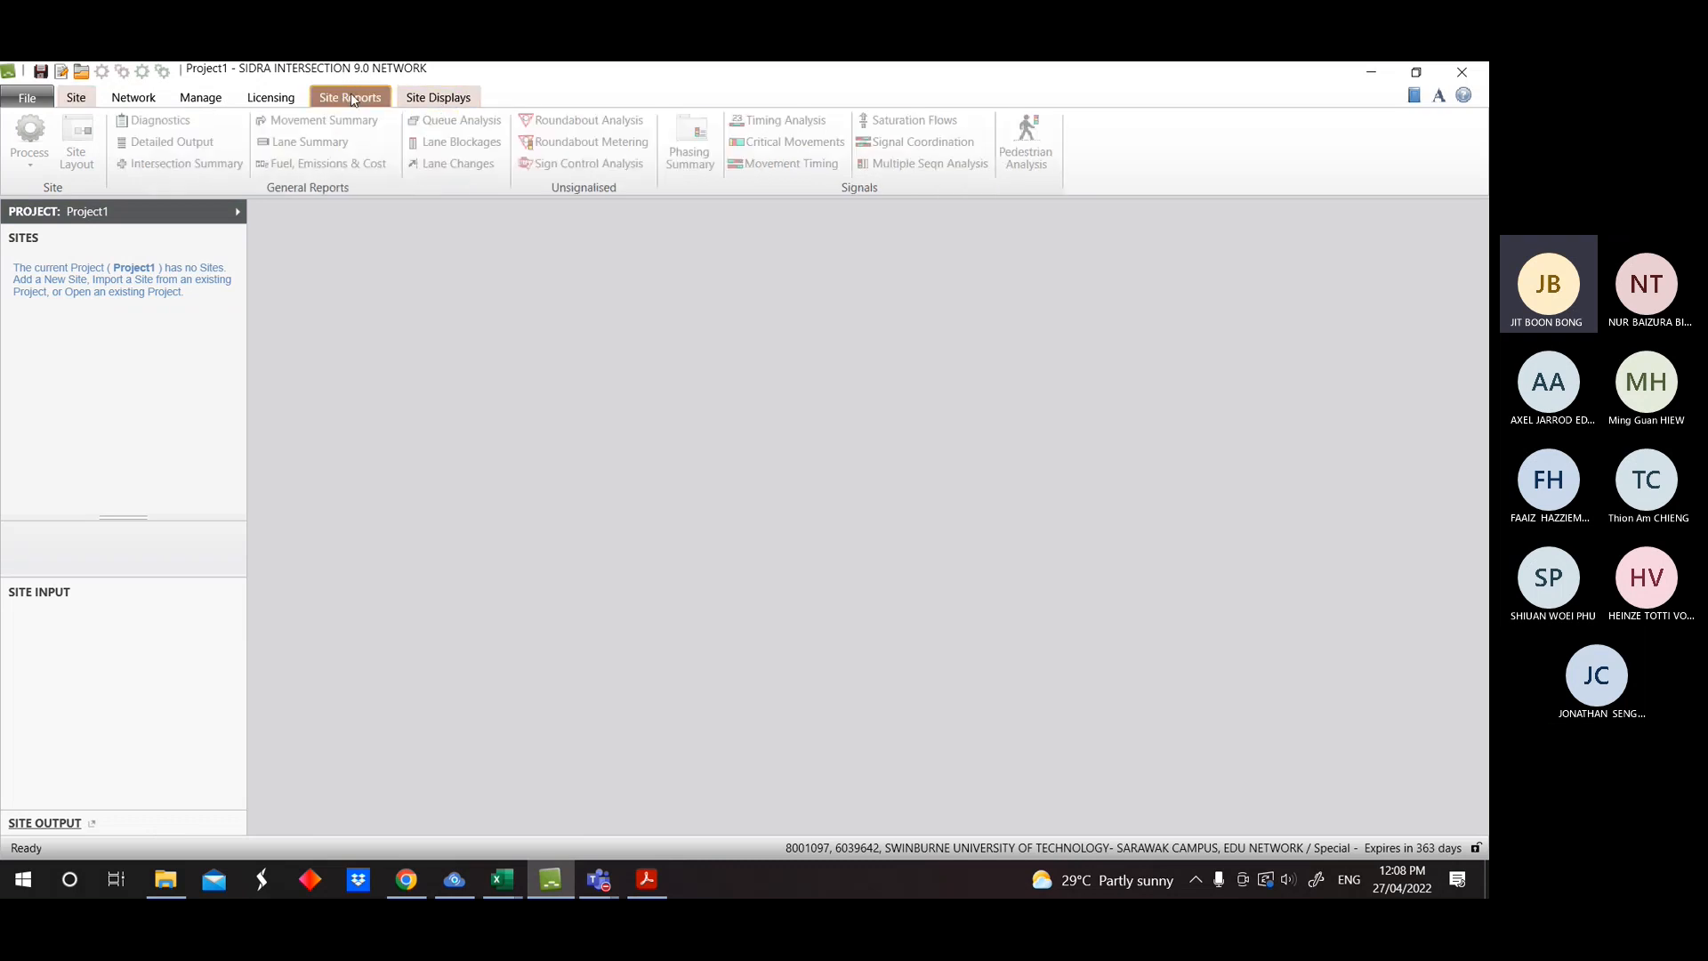
left_click(455, 98)
left_click(145, 101)
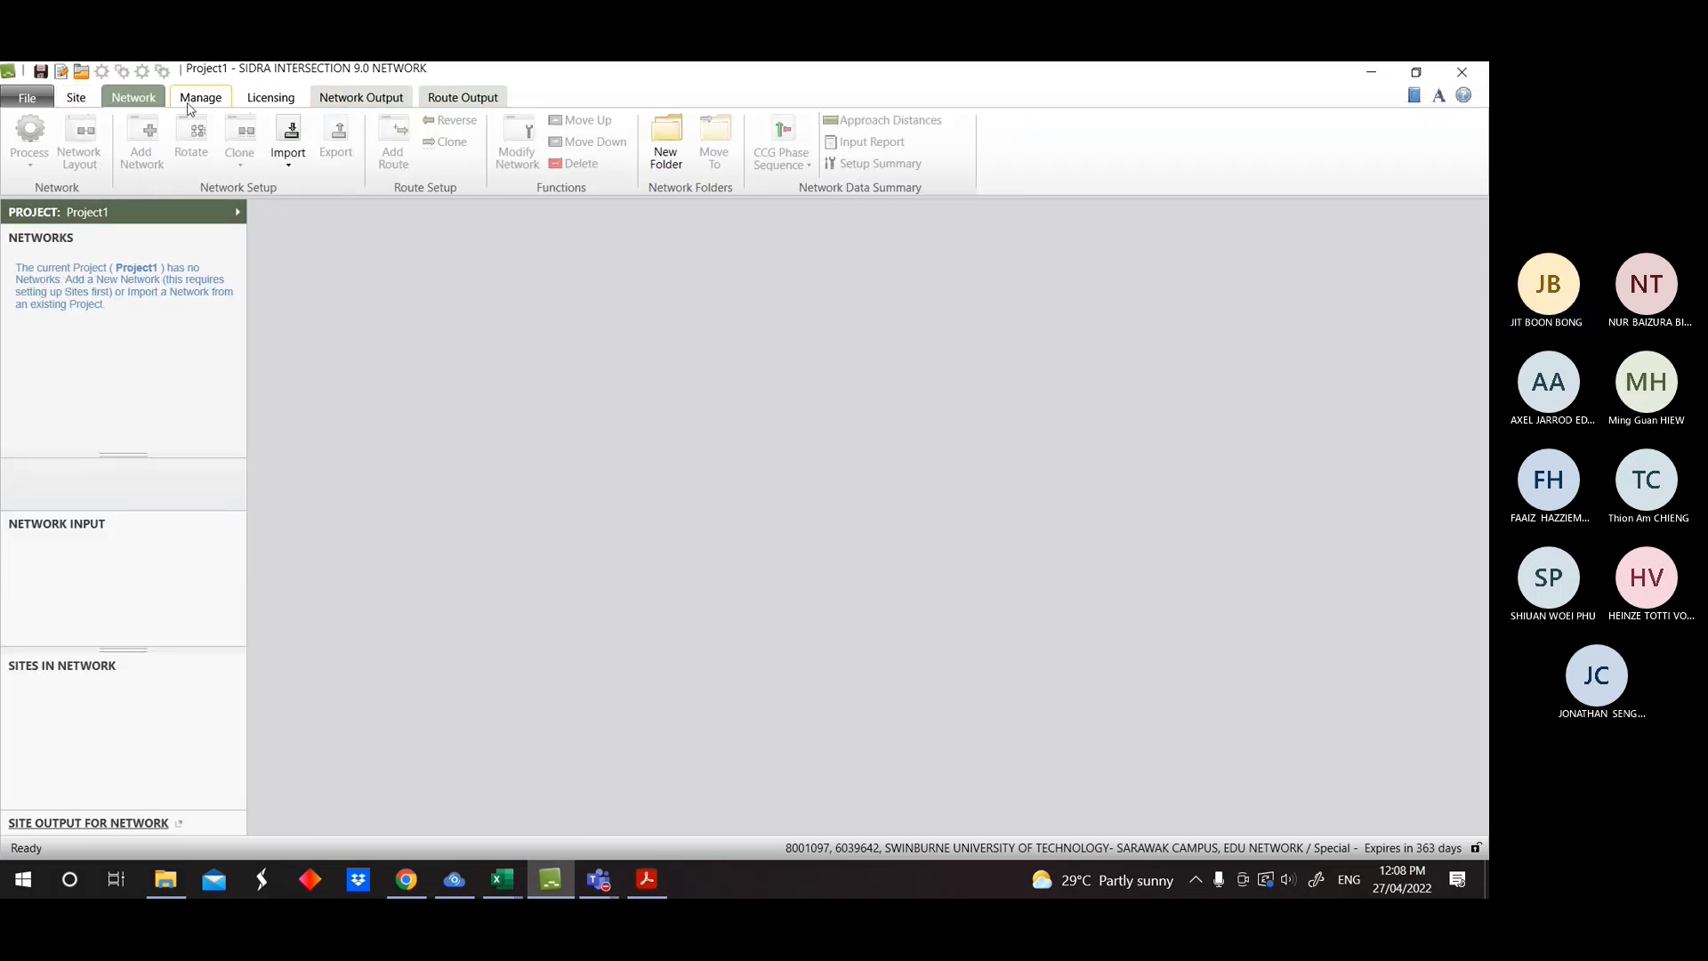
left_click(200, 99)
left_click(287, 105)
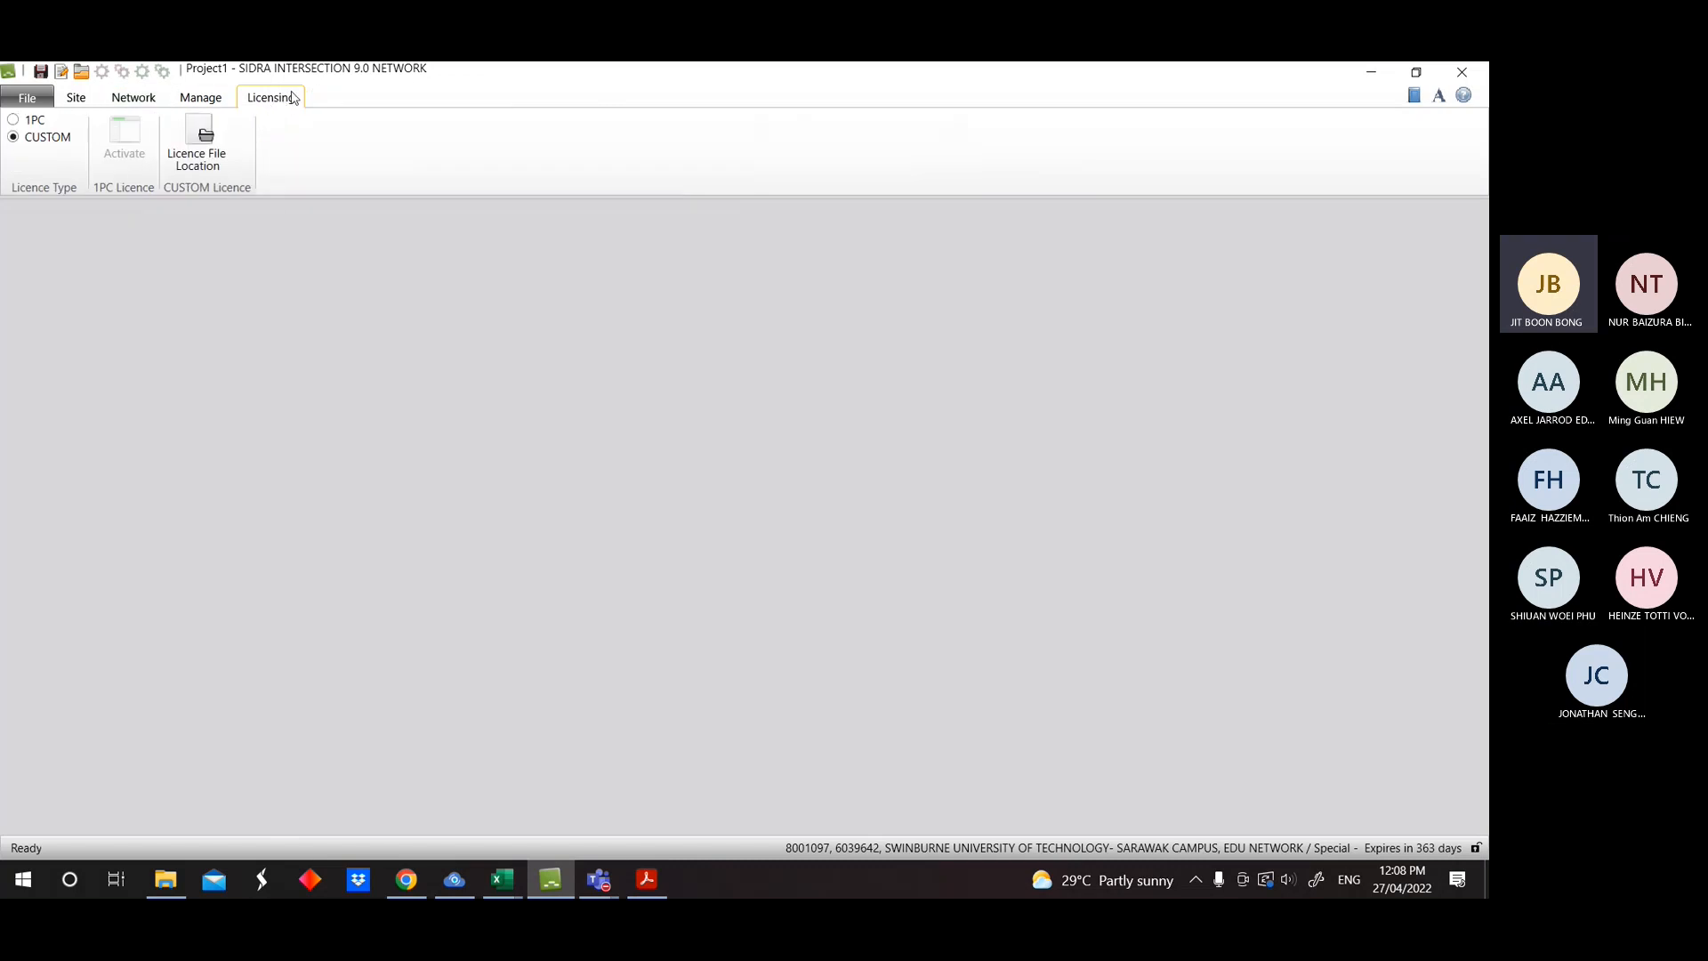
left_click(87, 101)
left_click(134, 98)
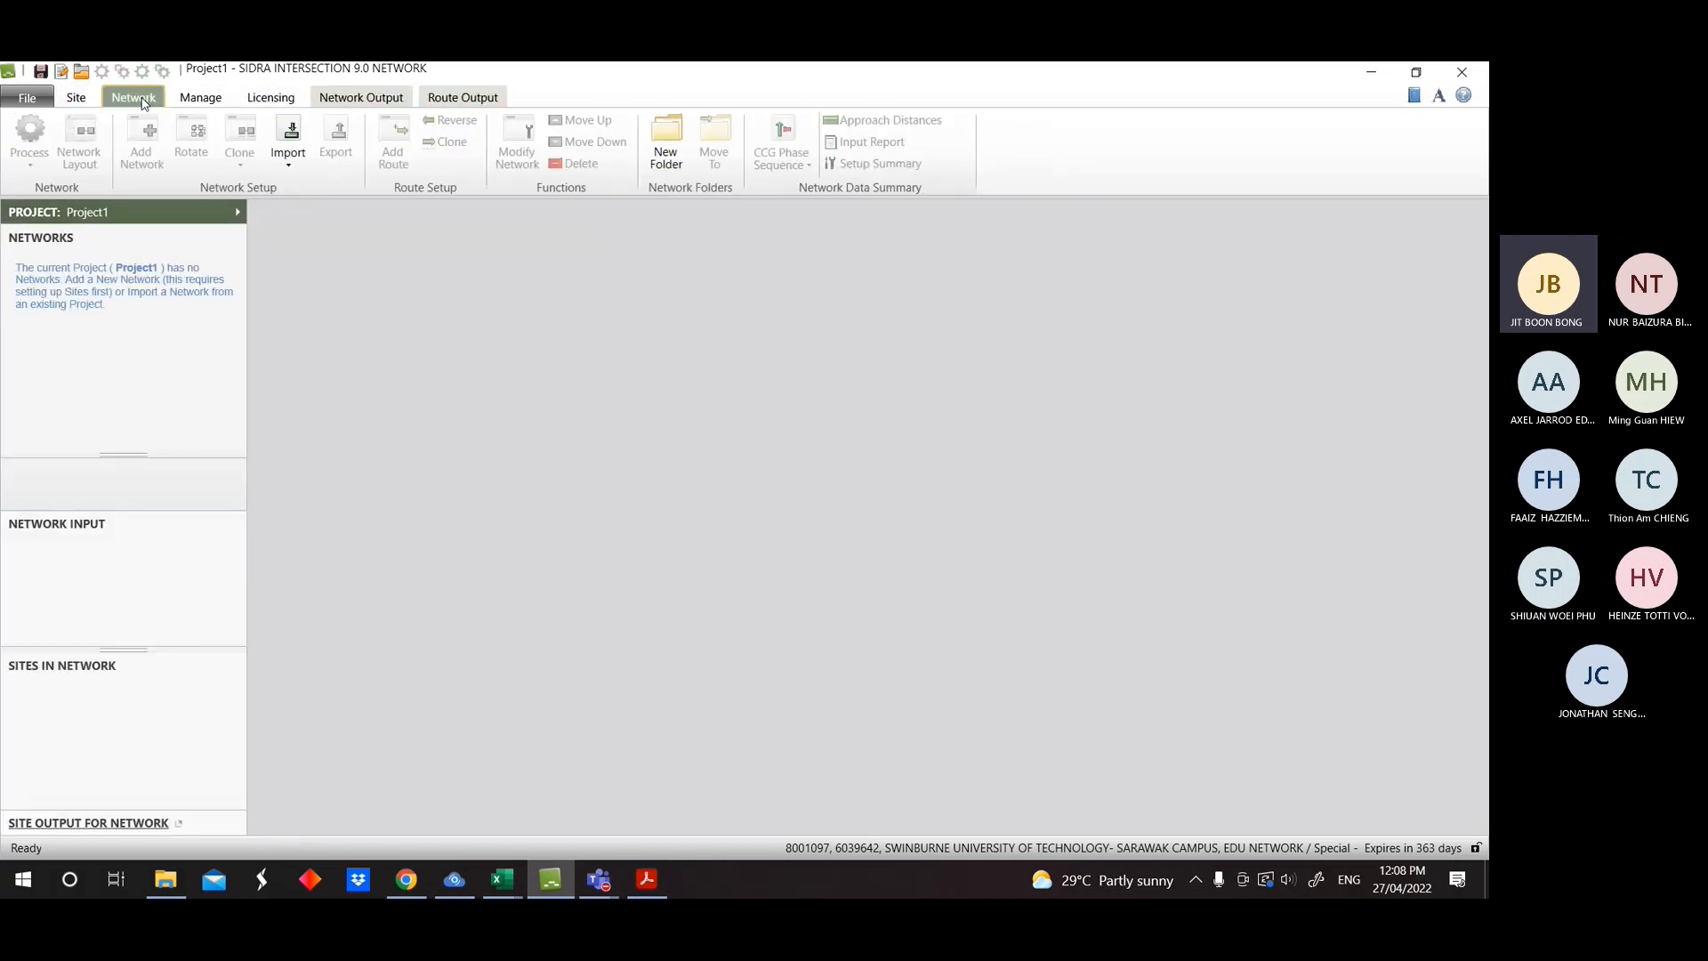
left_click(194, 100)
left_click(129, 99)
left_click(197, 100)
left_click(91, 100)
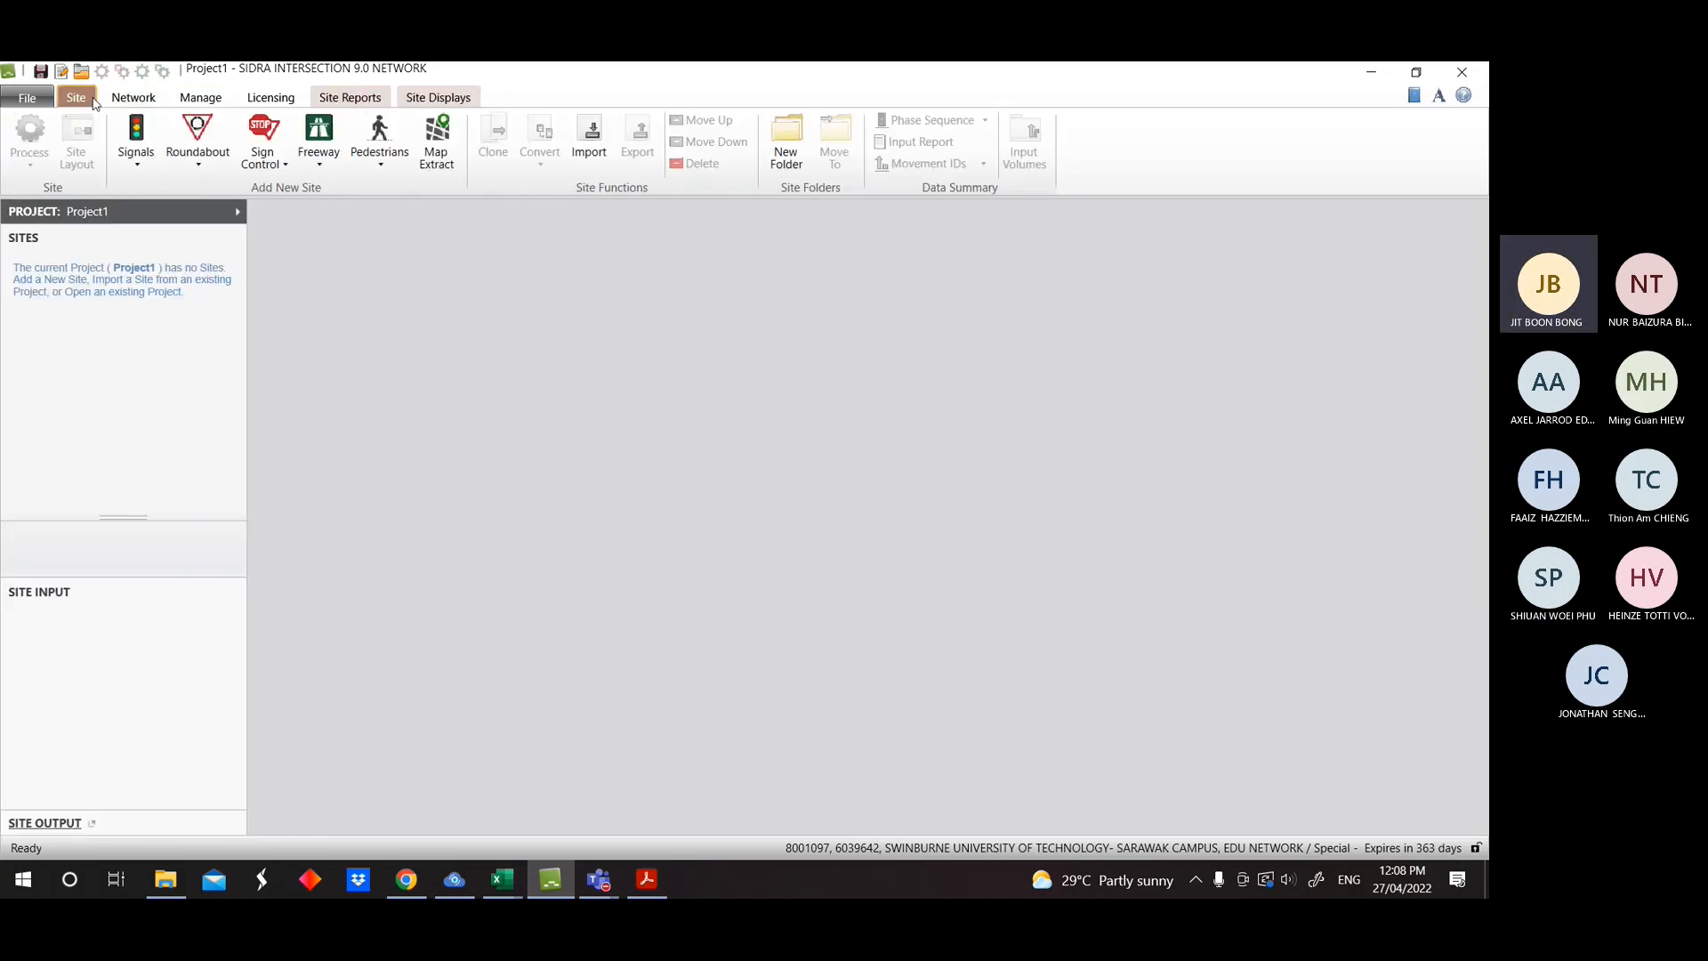
left_click(347, 102)
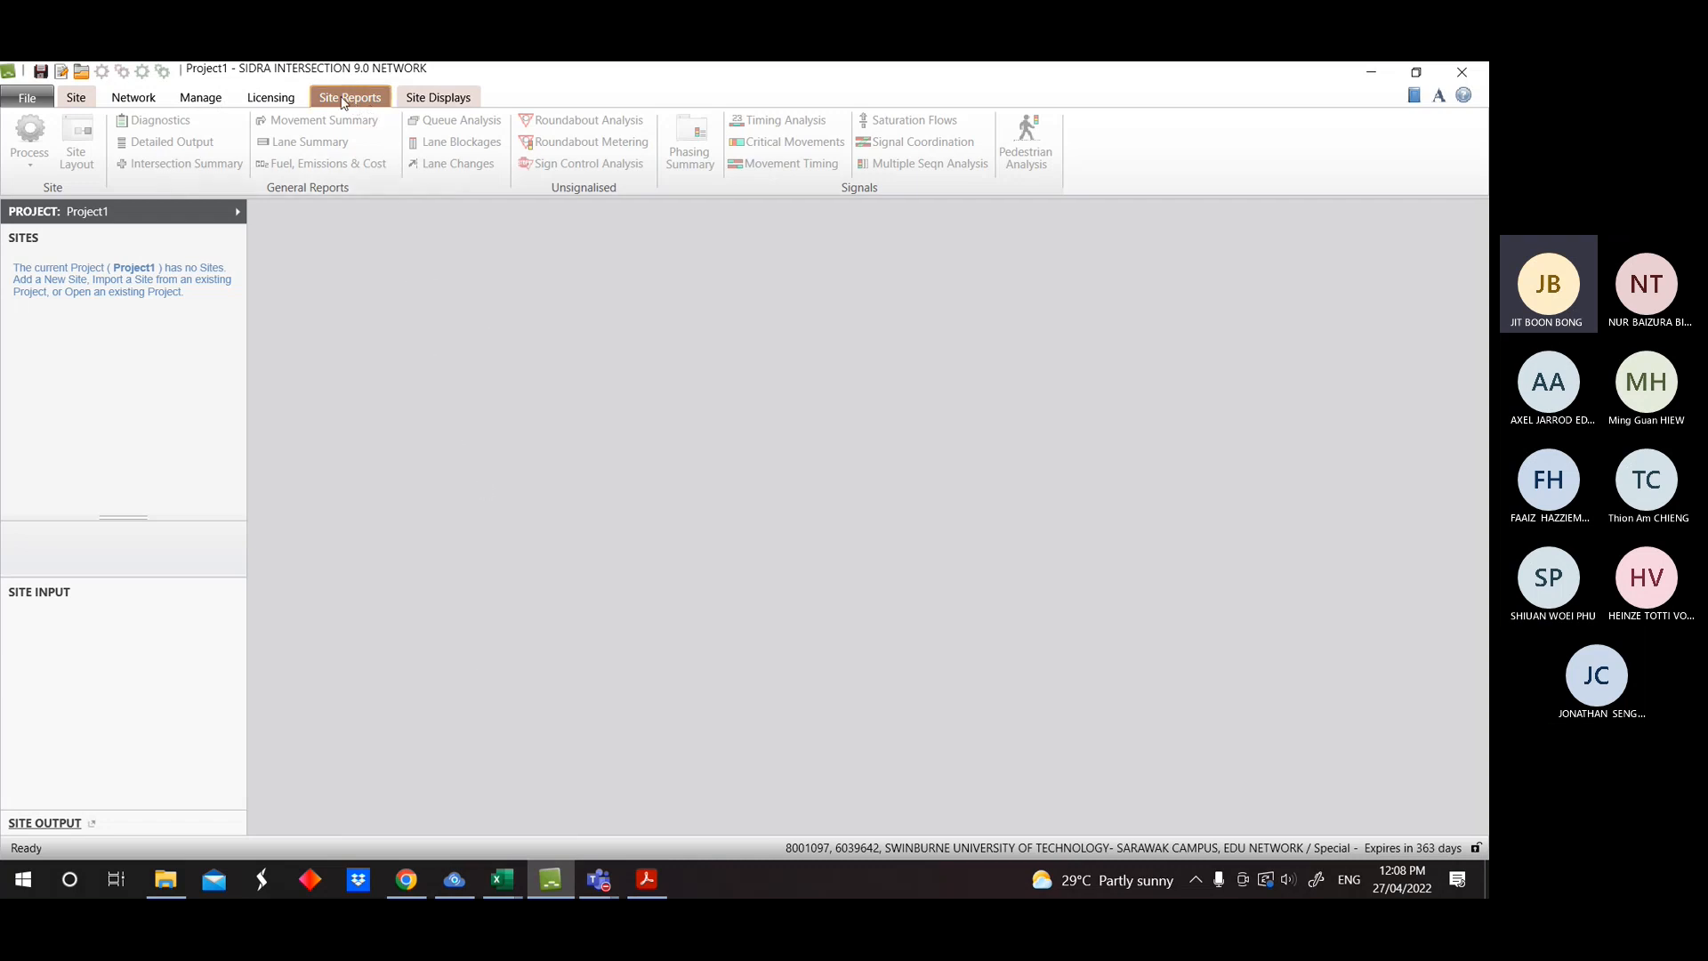
left_click(439, 100)
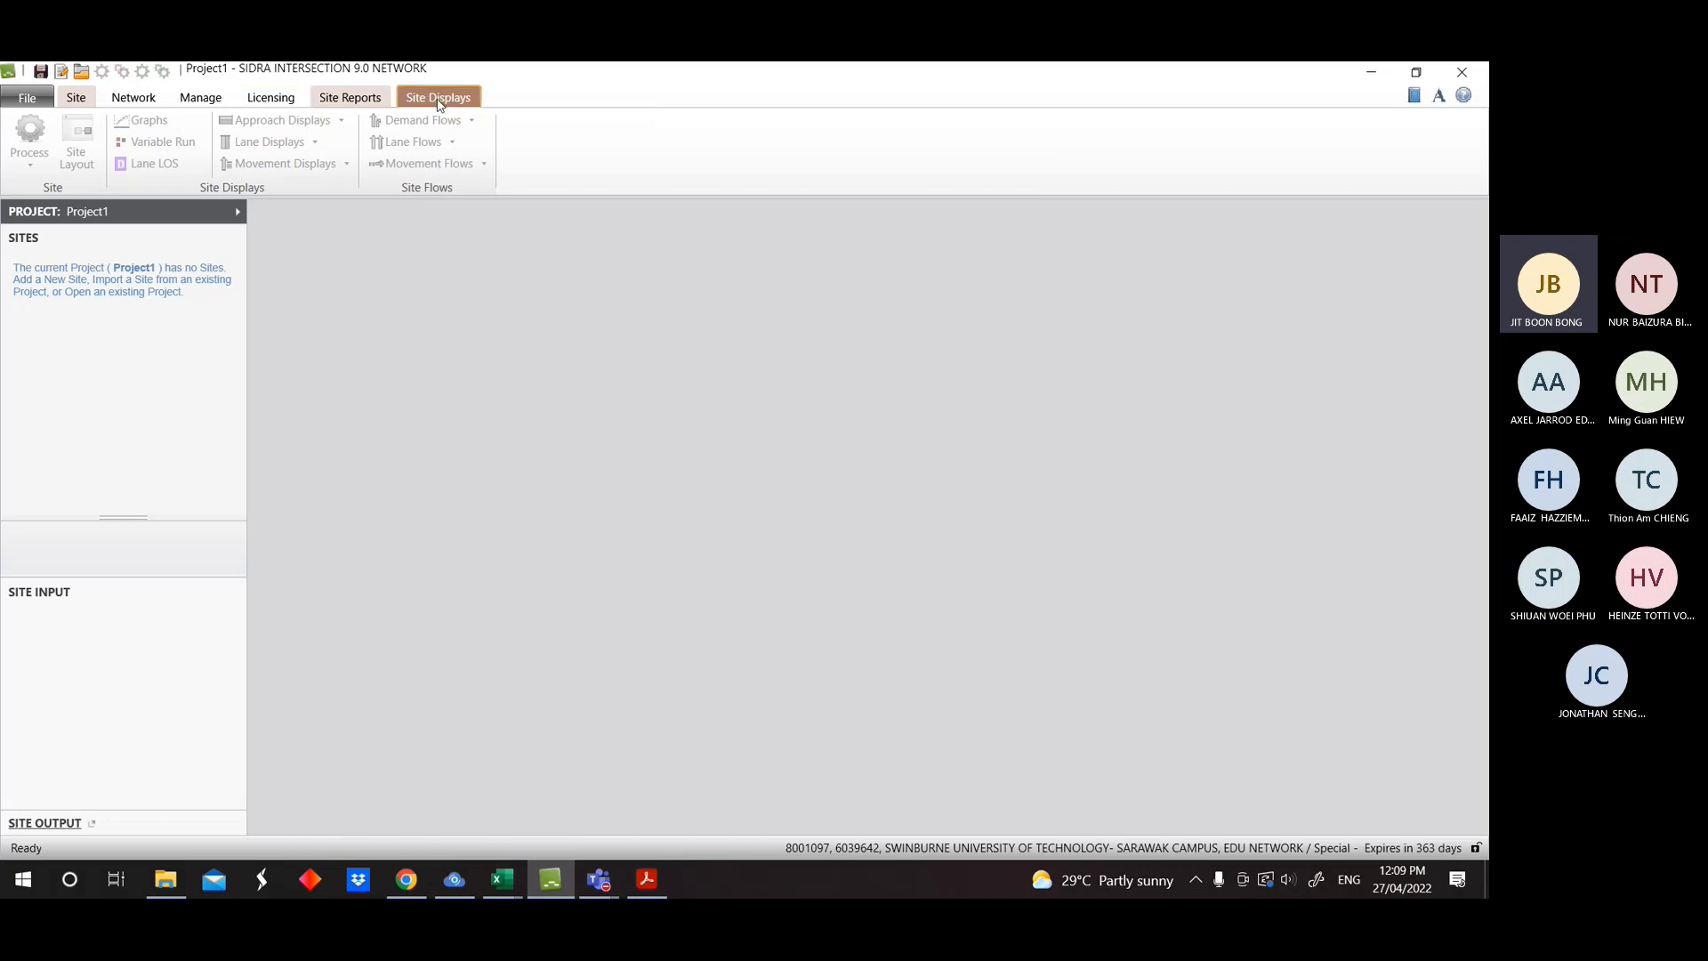
left_click(356, 103)
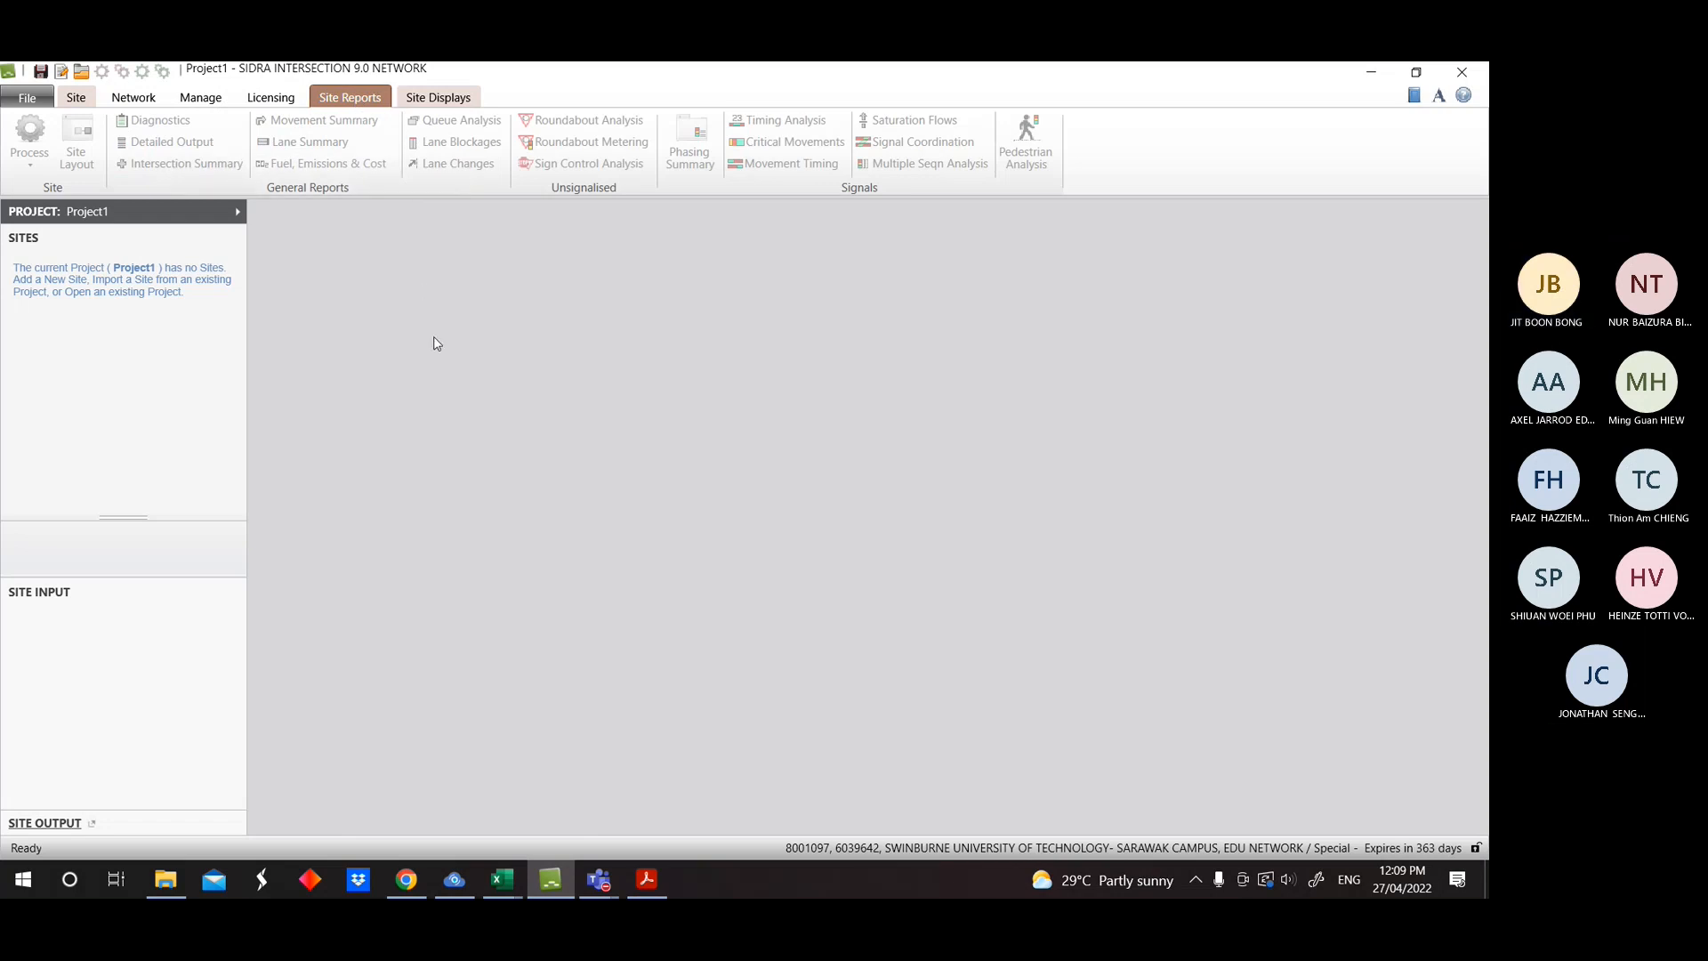
left_click(76, 98)
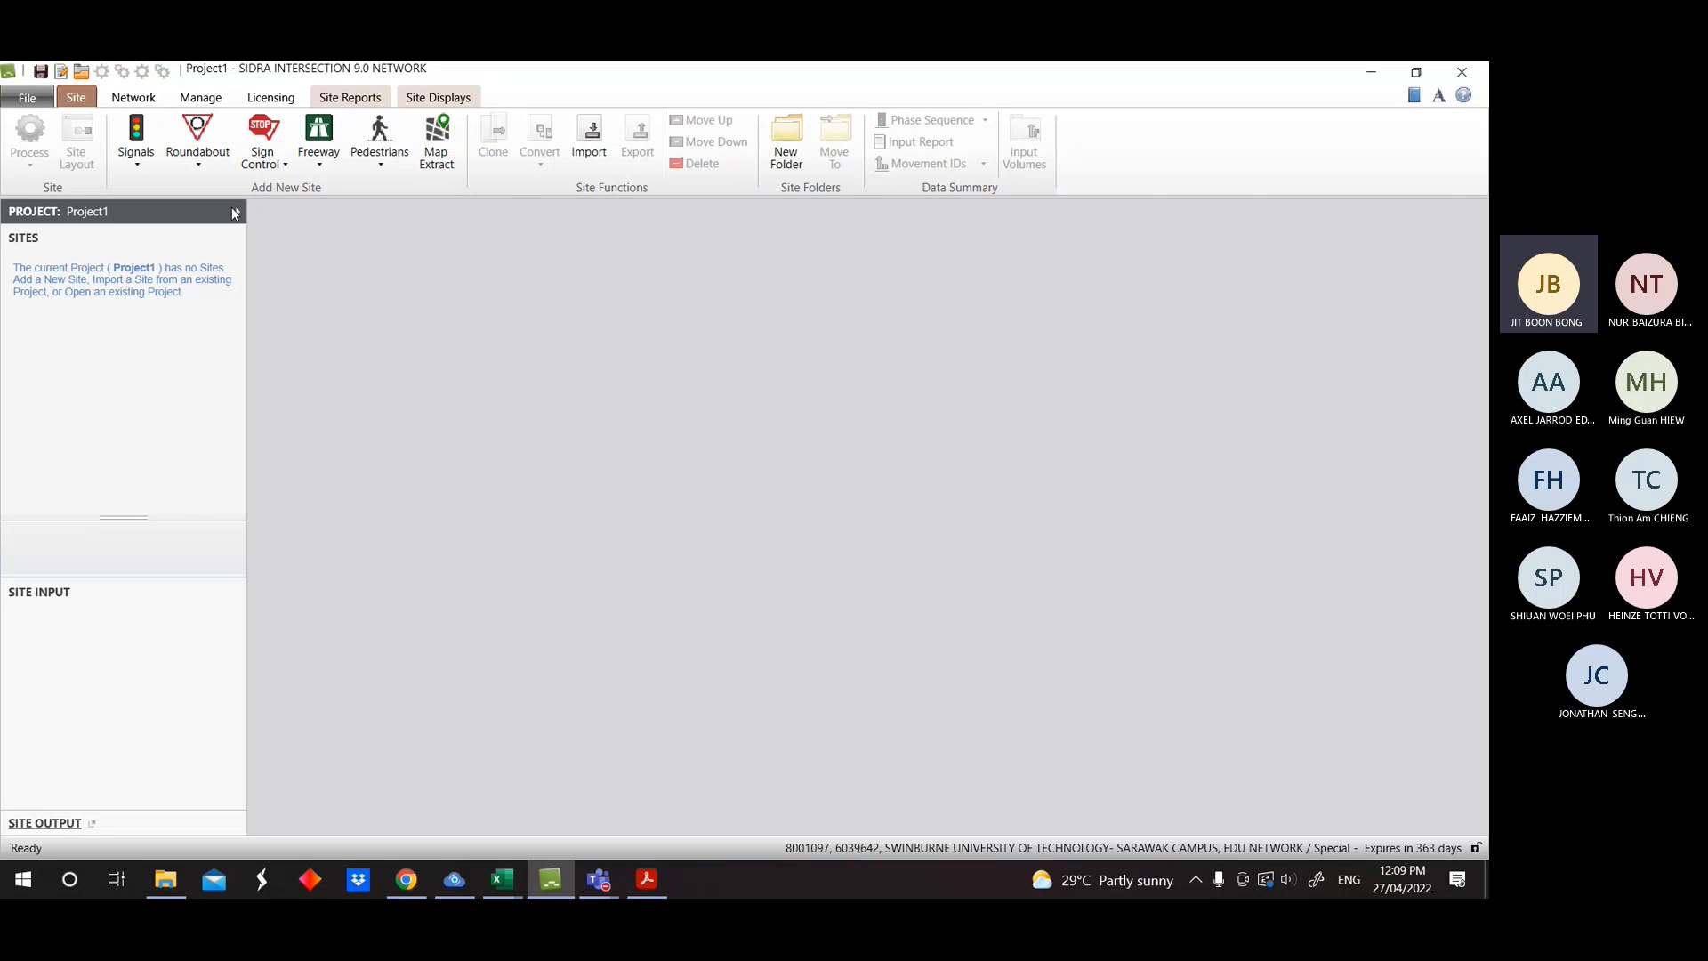
Examine the new-site options for signals, roundabouts, sign control, freeways and pedestrians, plus the Map Extract tool.
left_click(138, 157)
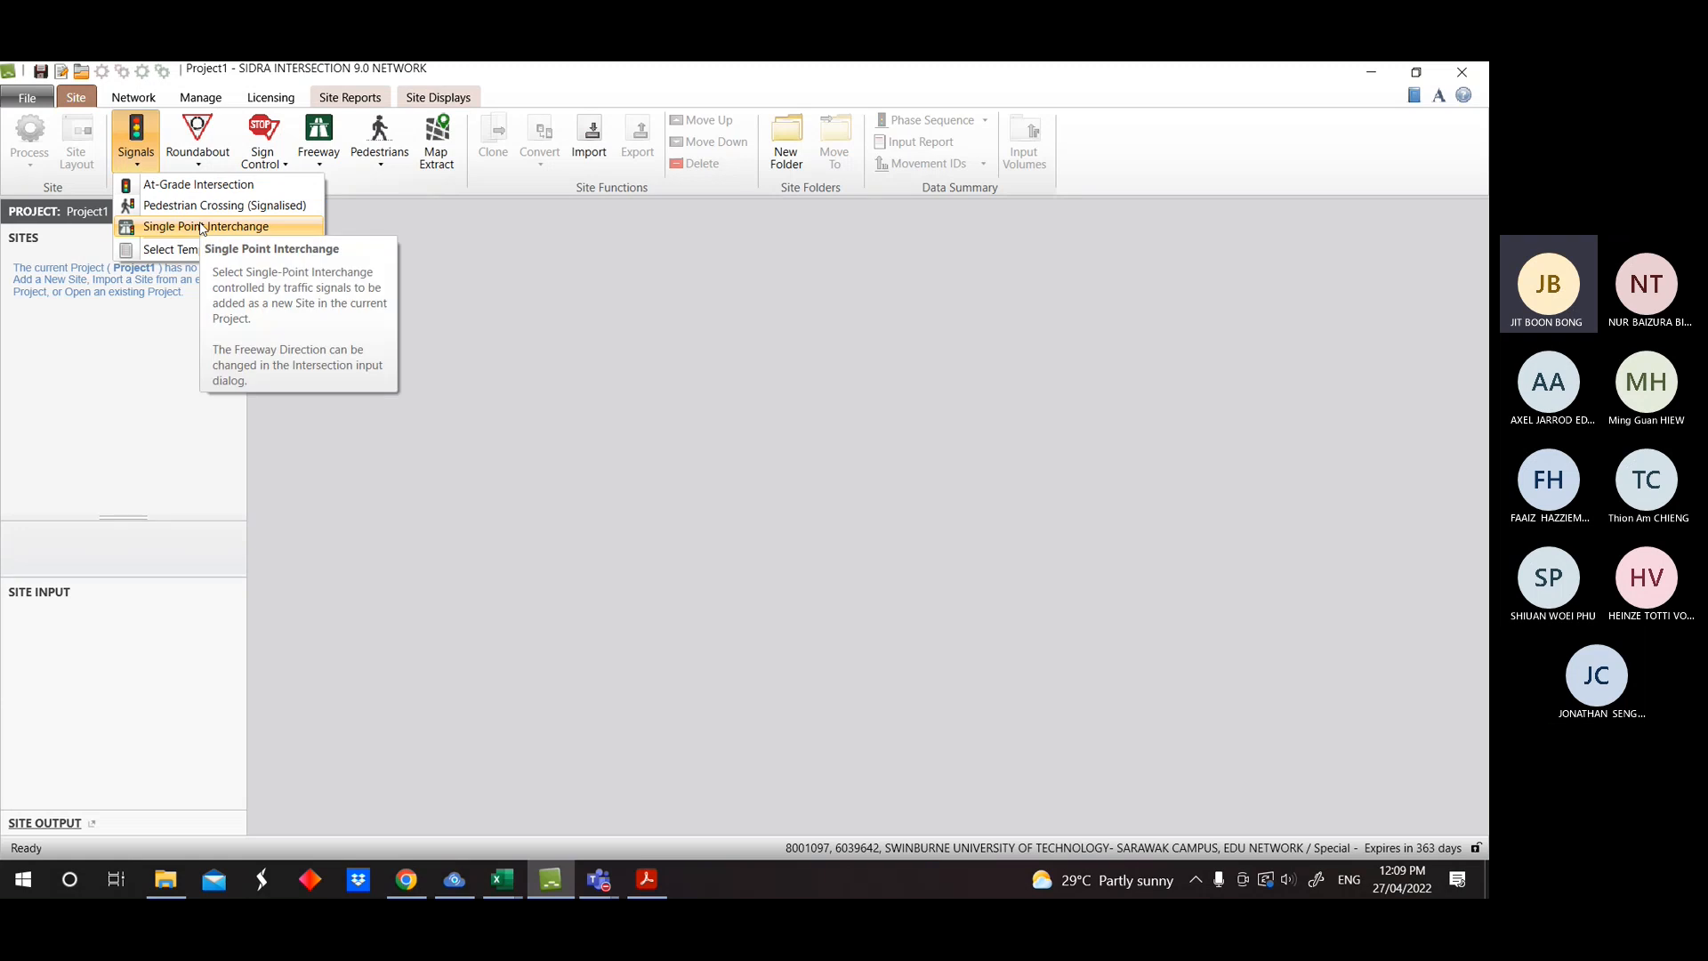
left_click(188, 155)
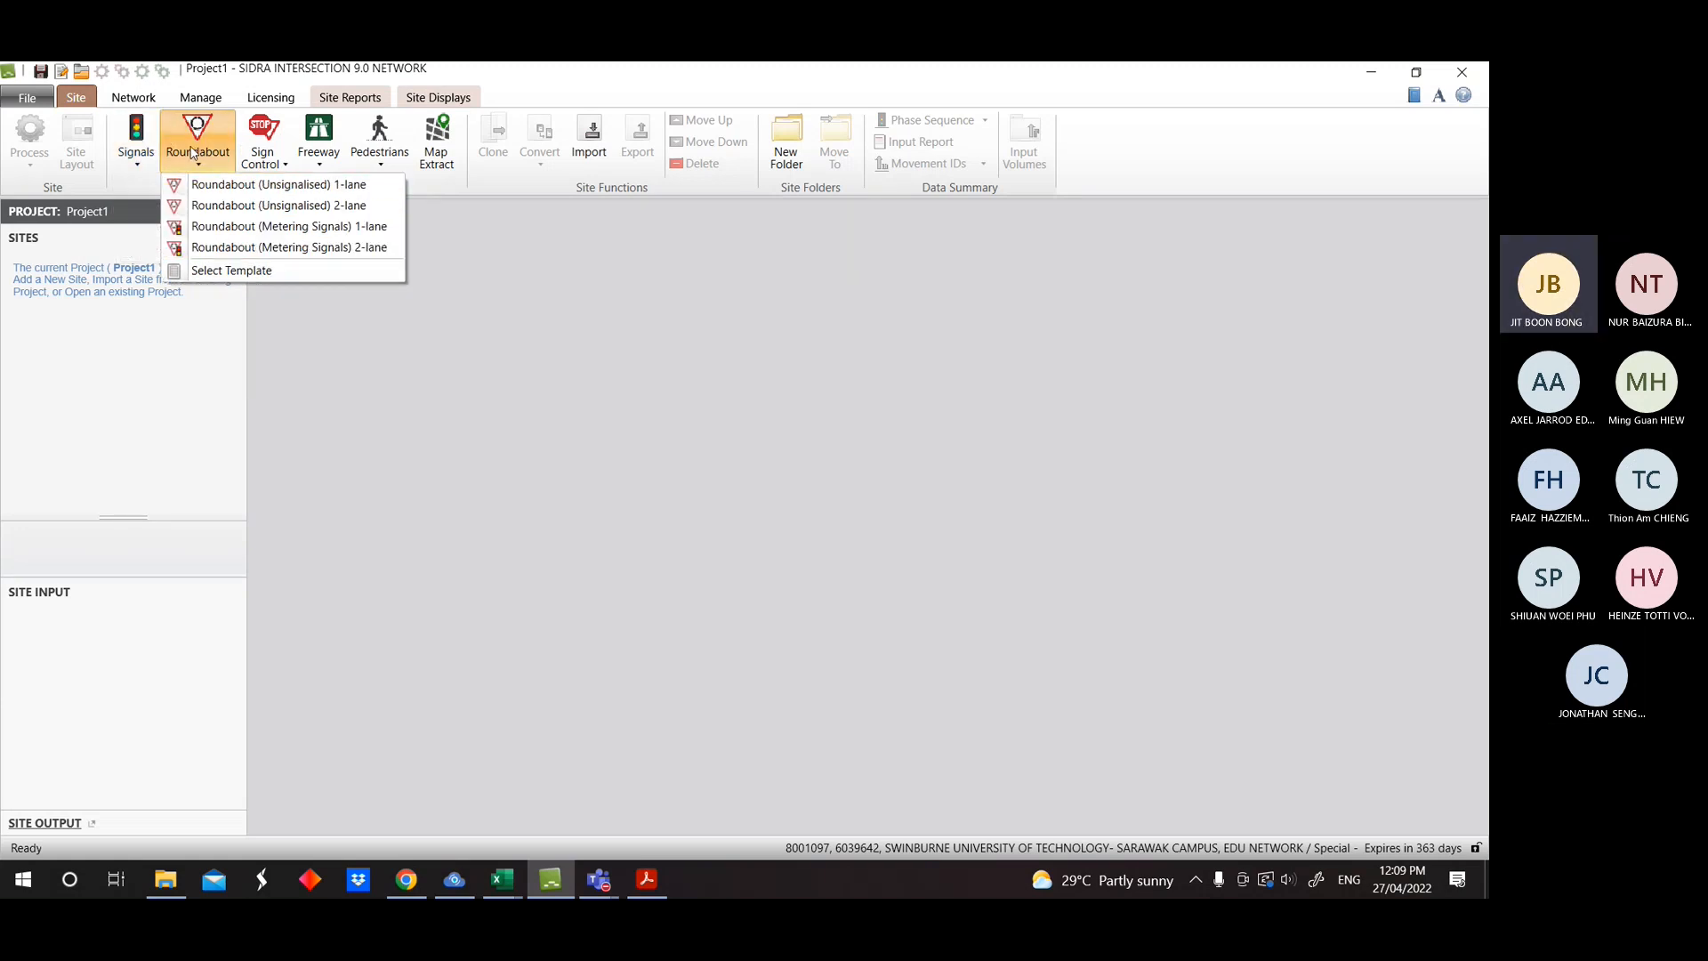
left_click(263, 157)
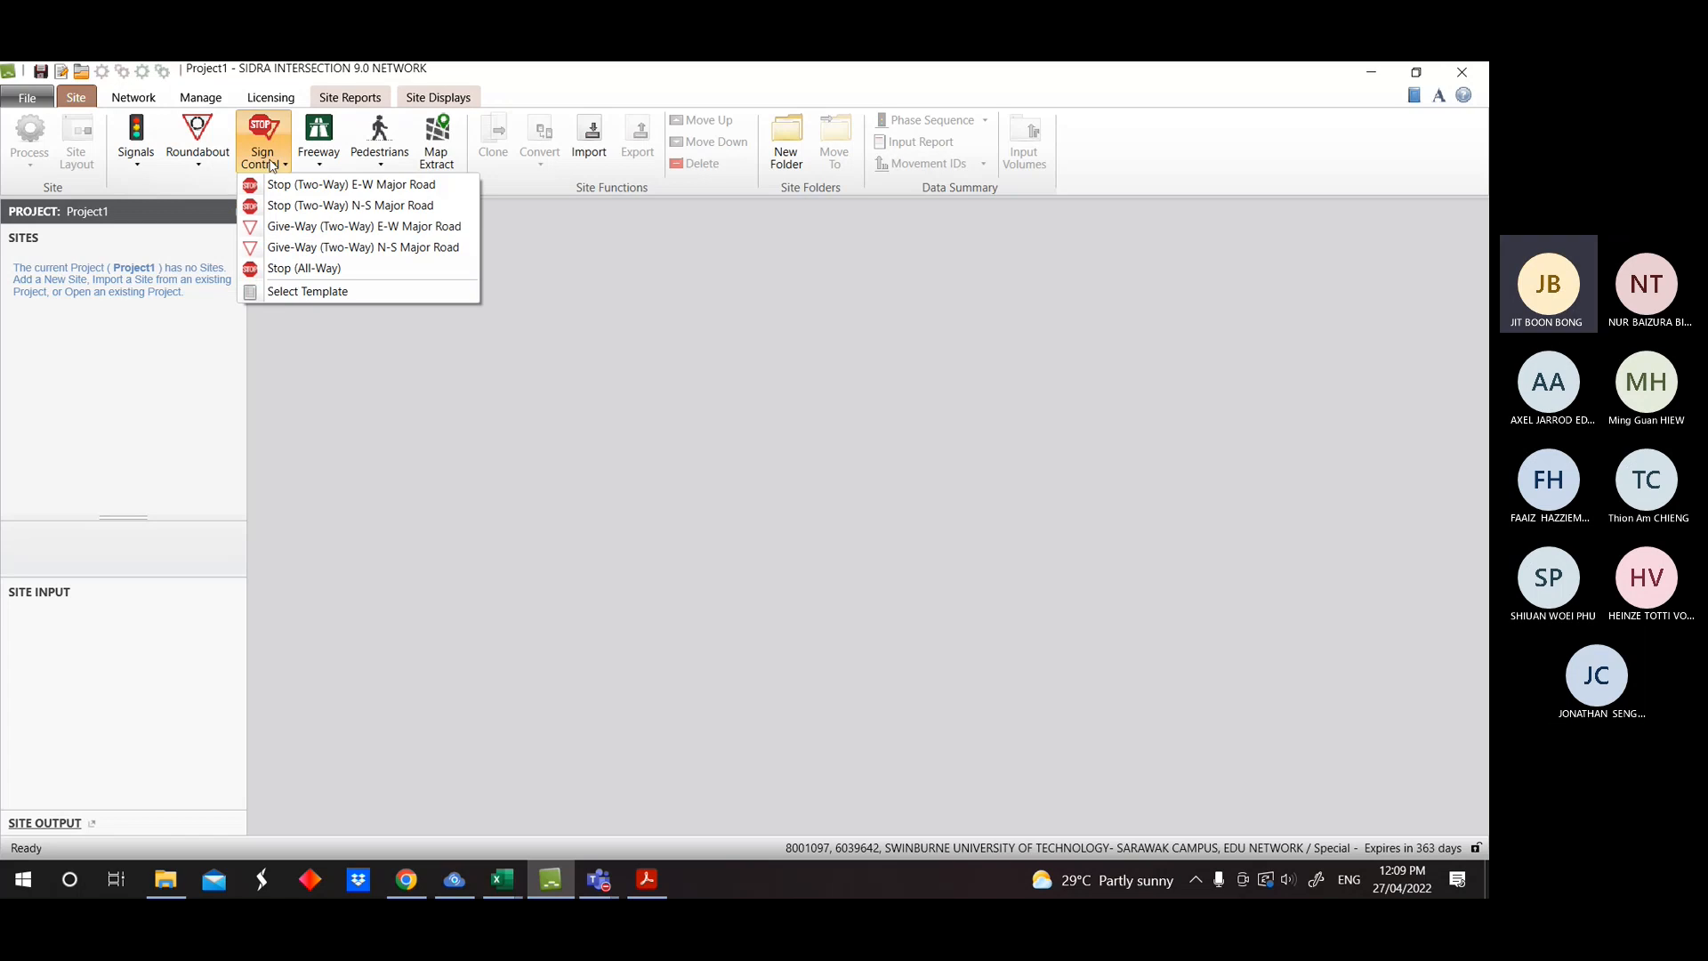
left_click(320, 158)
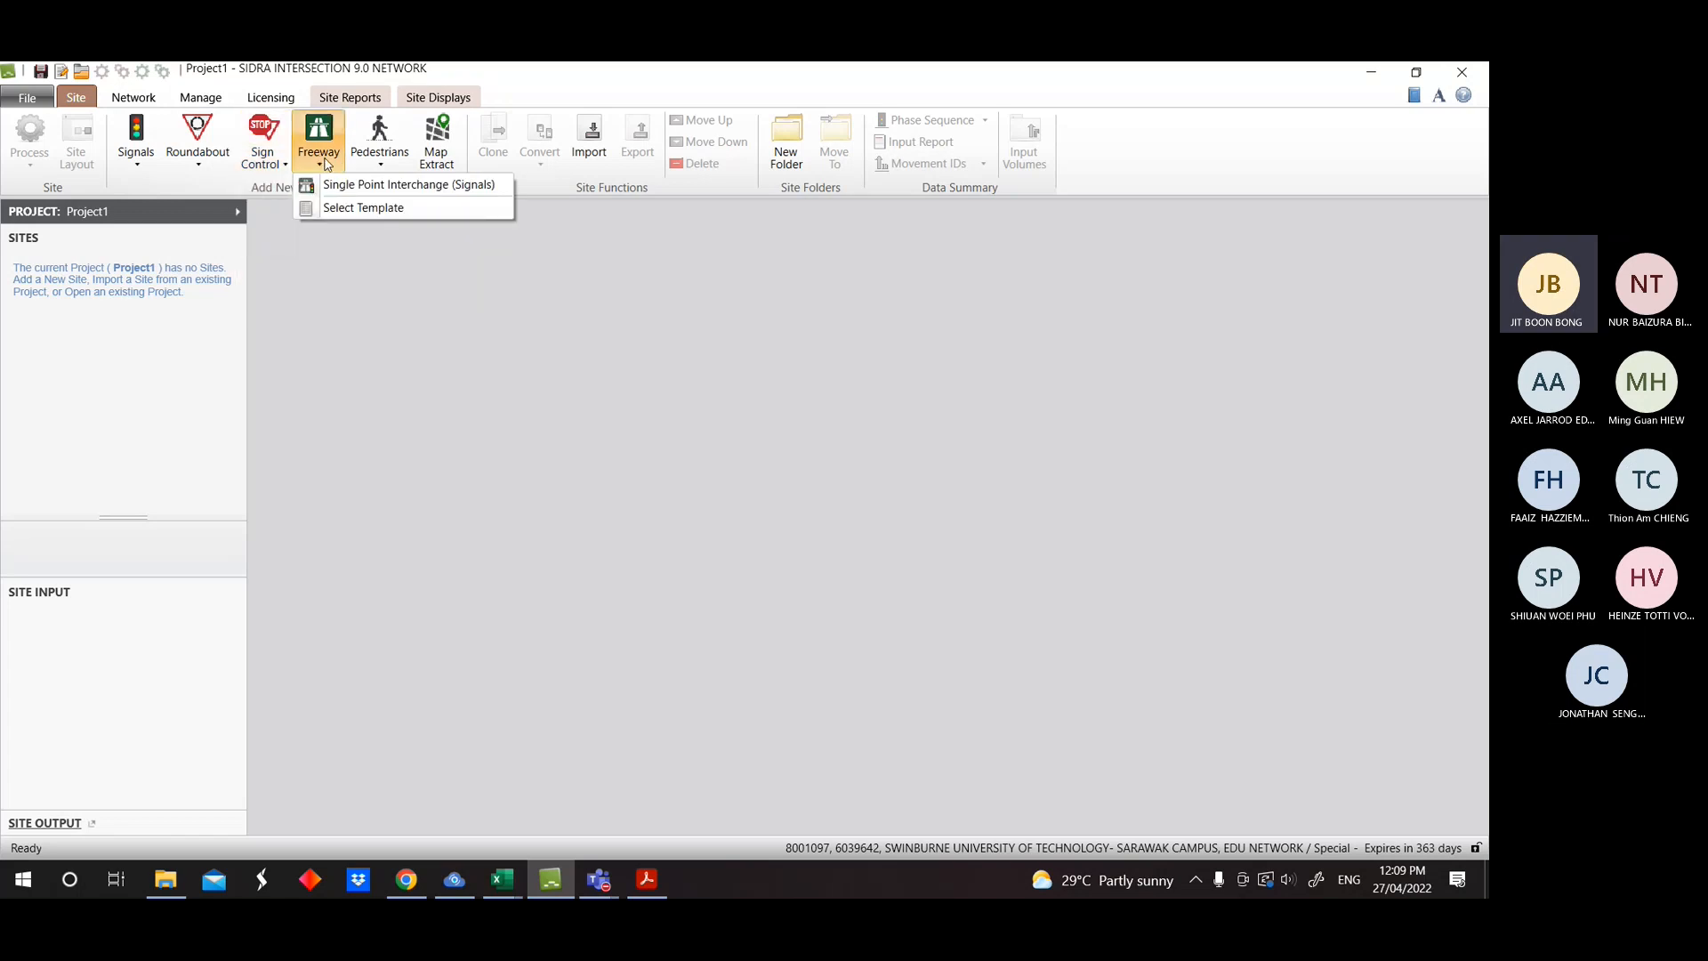
left_click(382, 160)
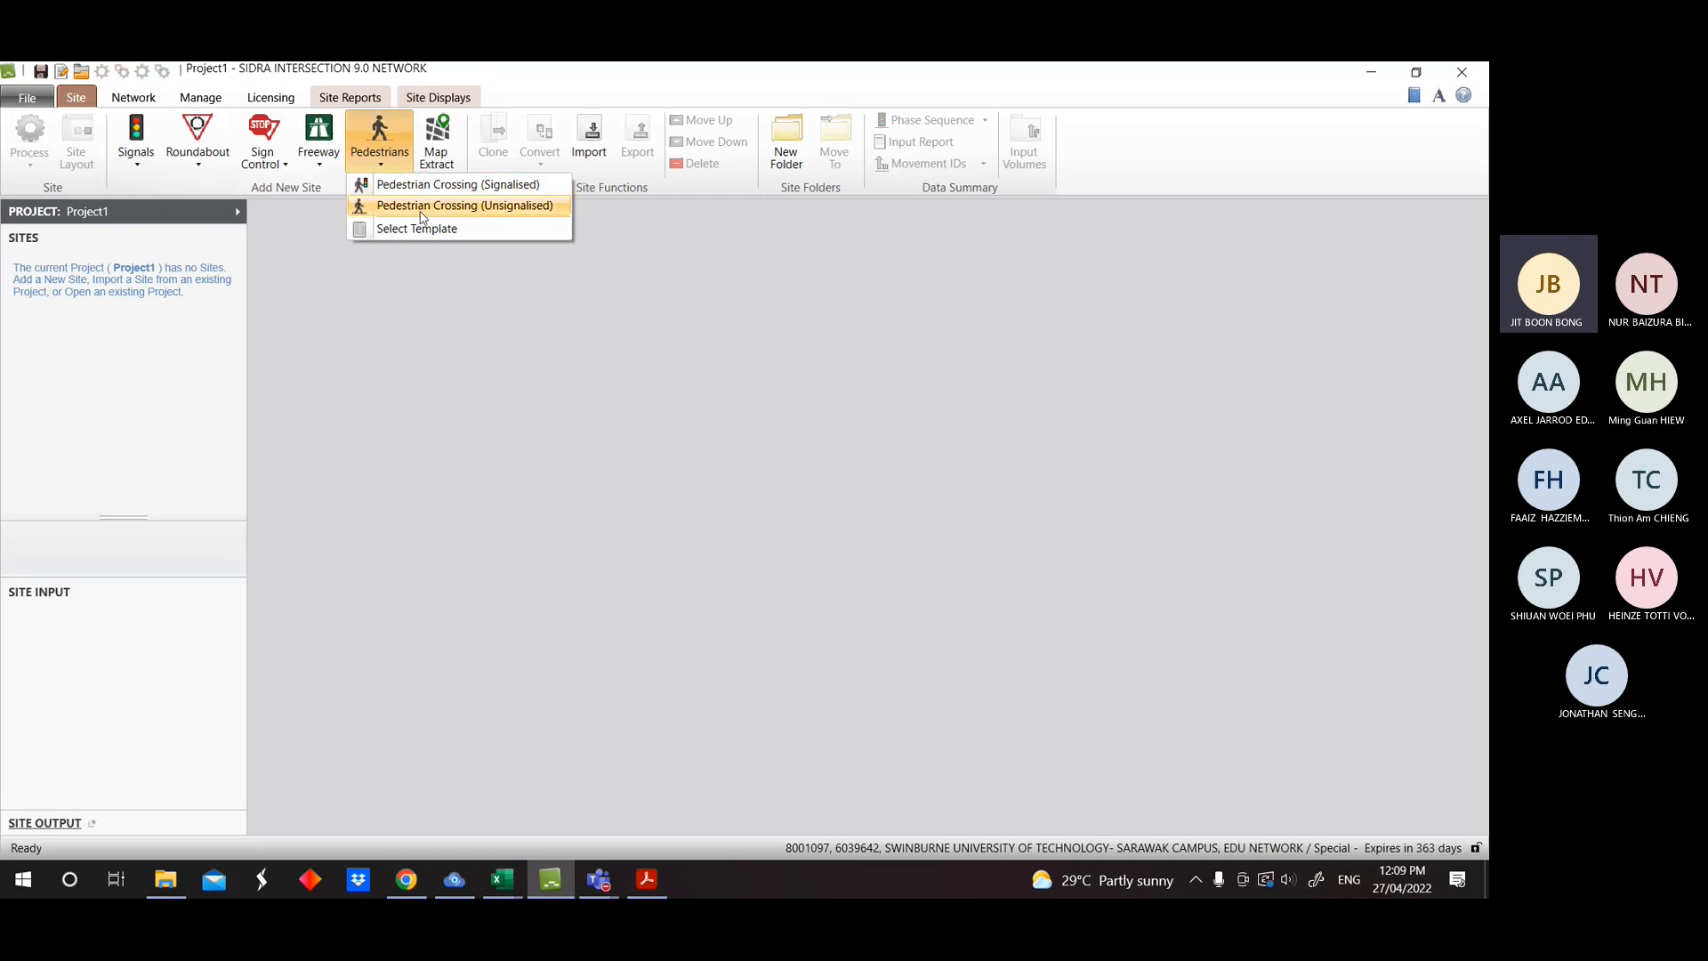
left_click(380, 148)
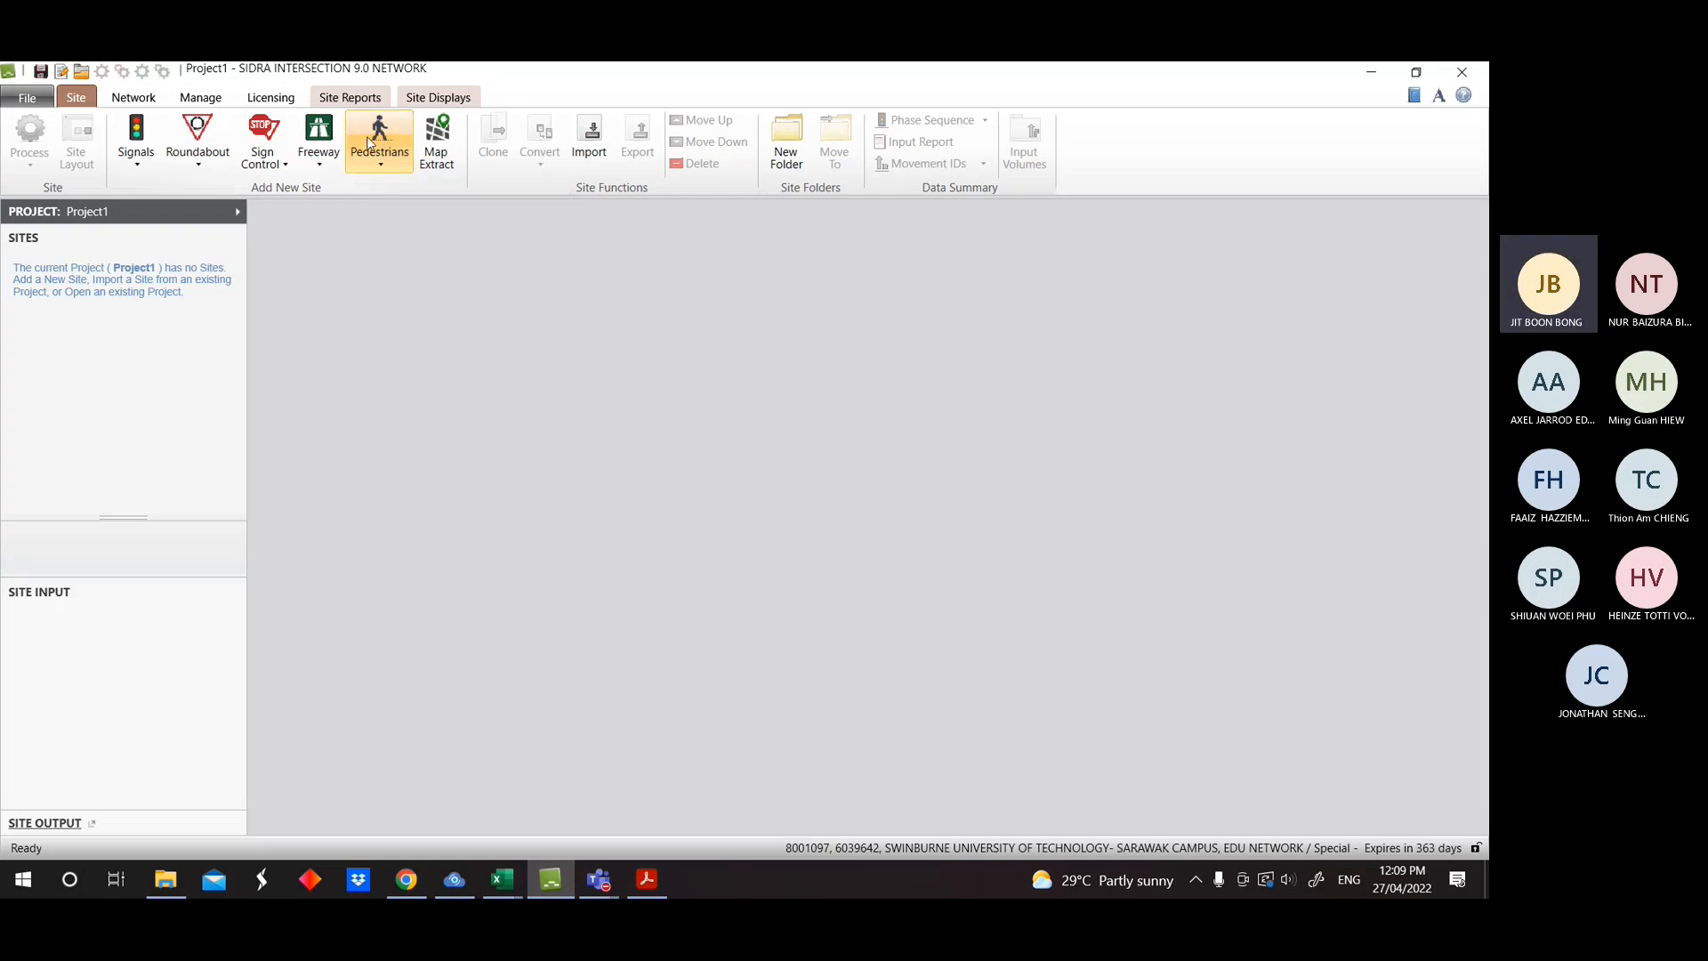
left_click(442, 153)
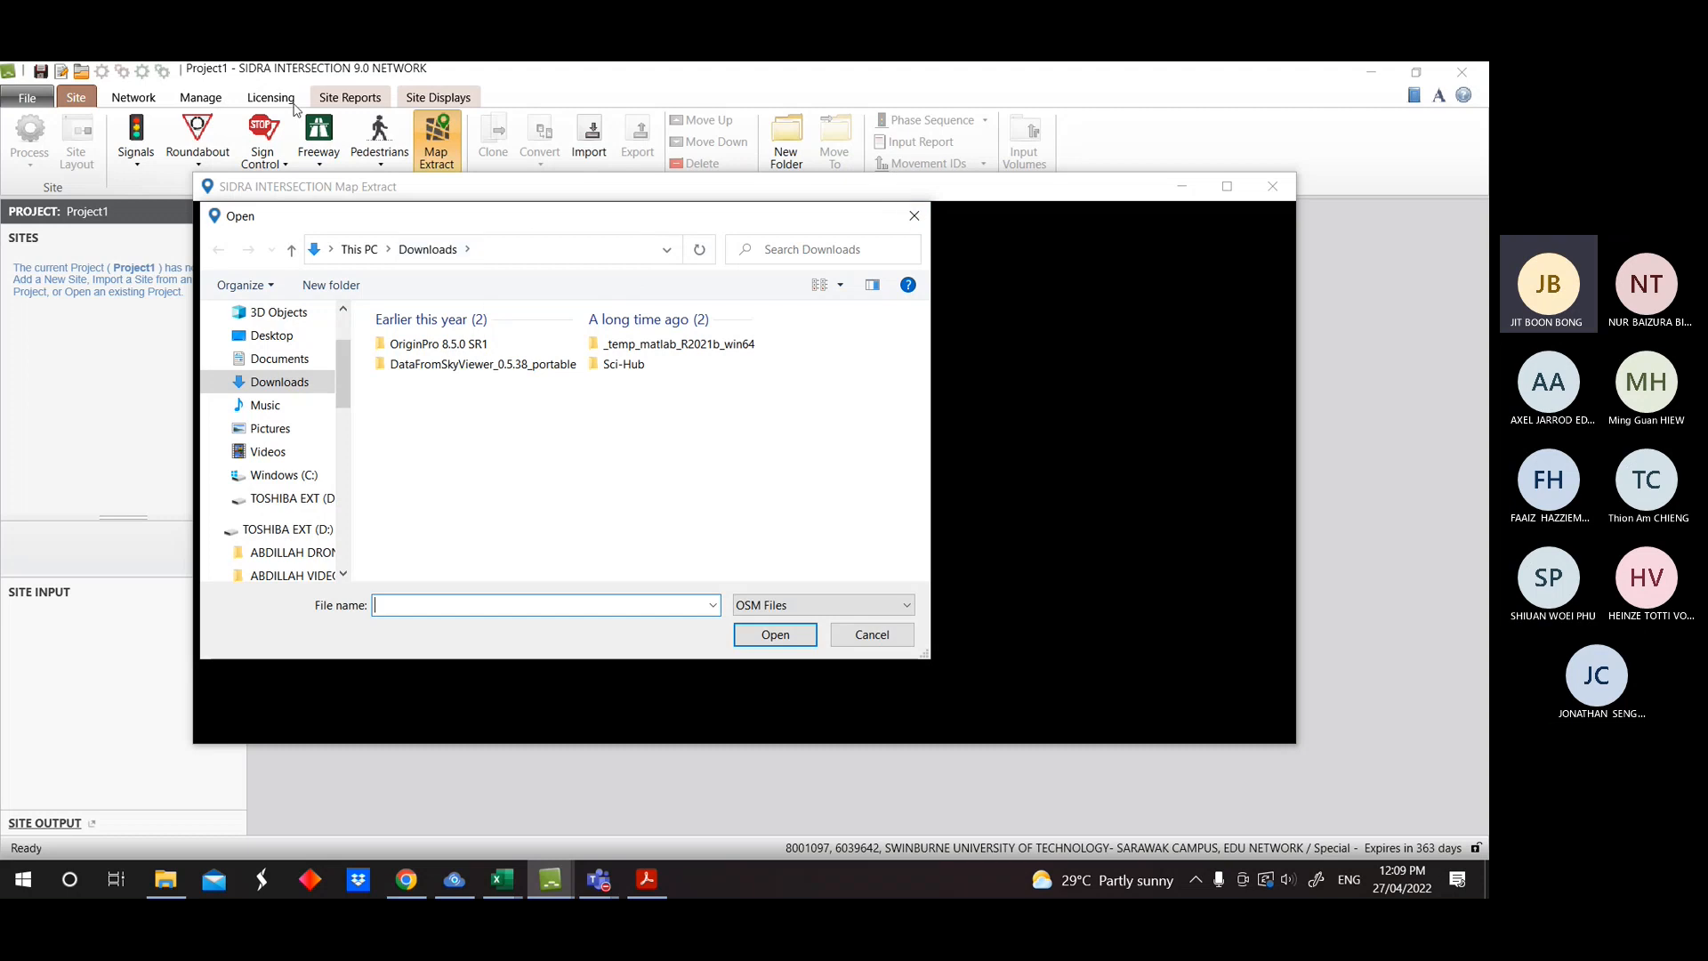
left_click(913, 215)
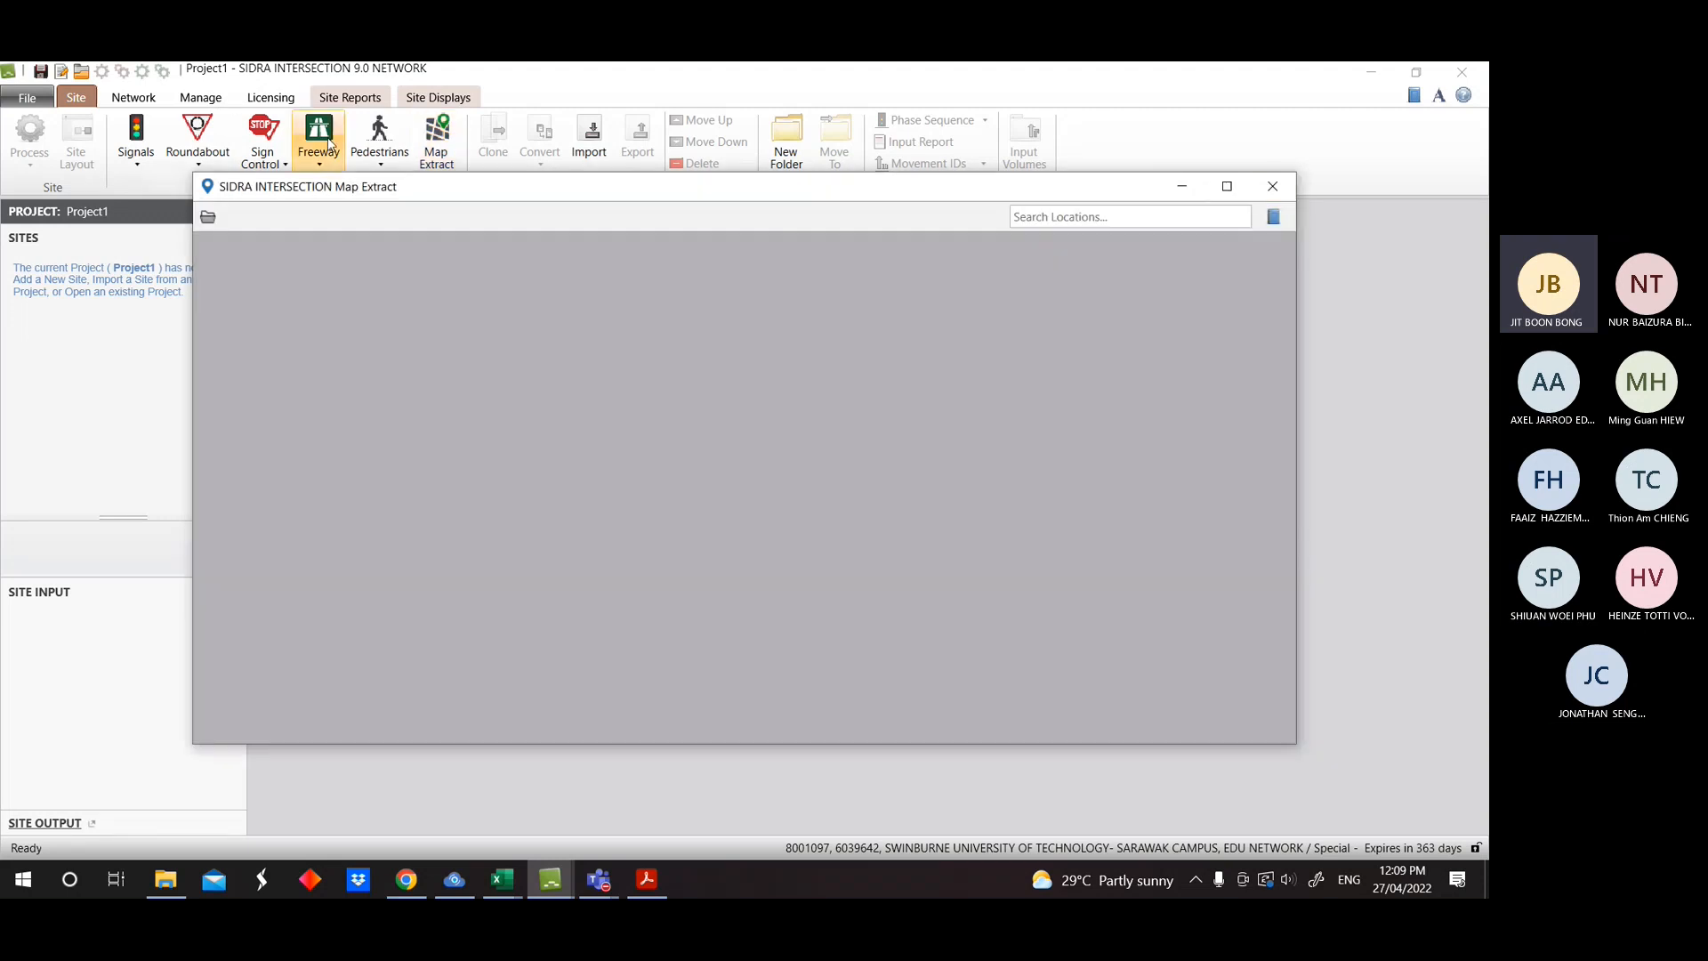
left_click(1288, 185)
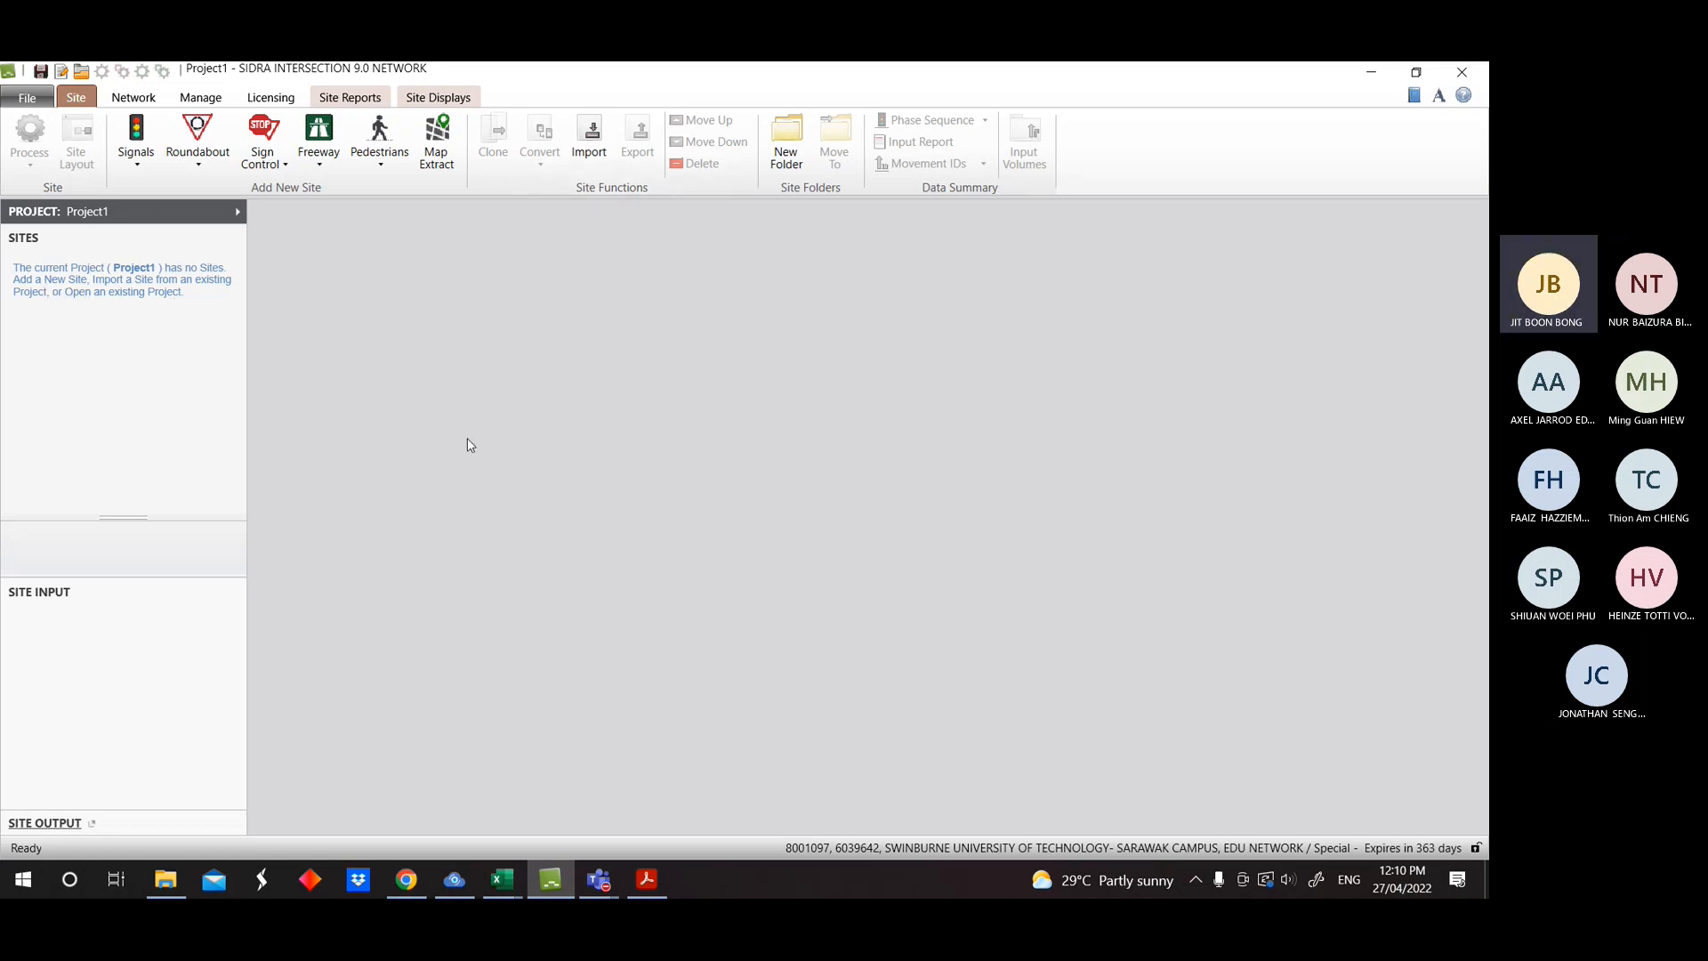
Restore the maximized SIDRA window to a smaller size and bring SIDRA Notes 2021.pdf to the front in Adobe Acrobat.
left_click(1415, 72)
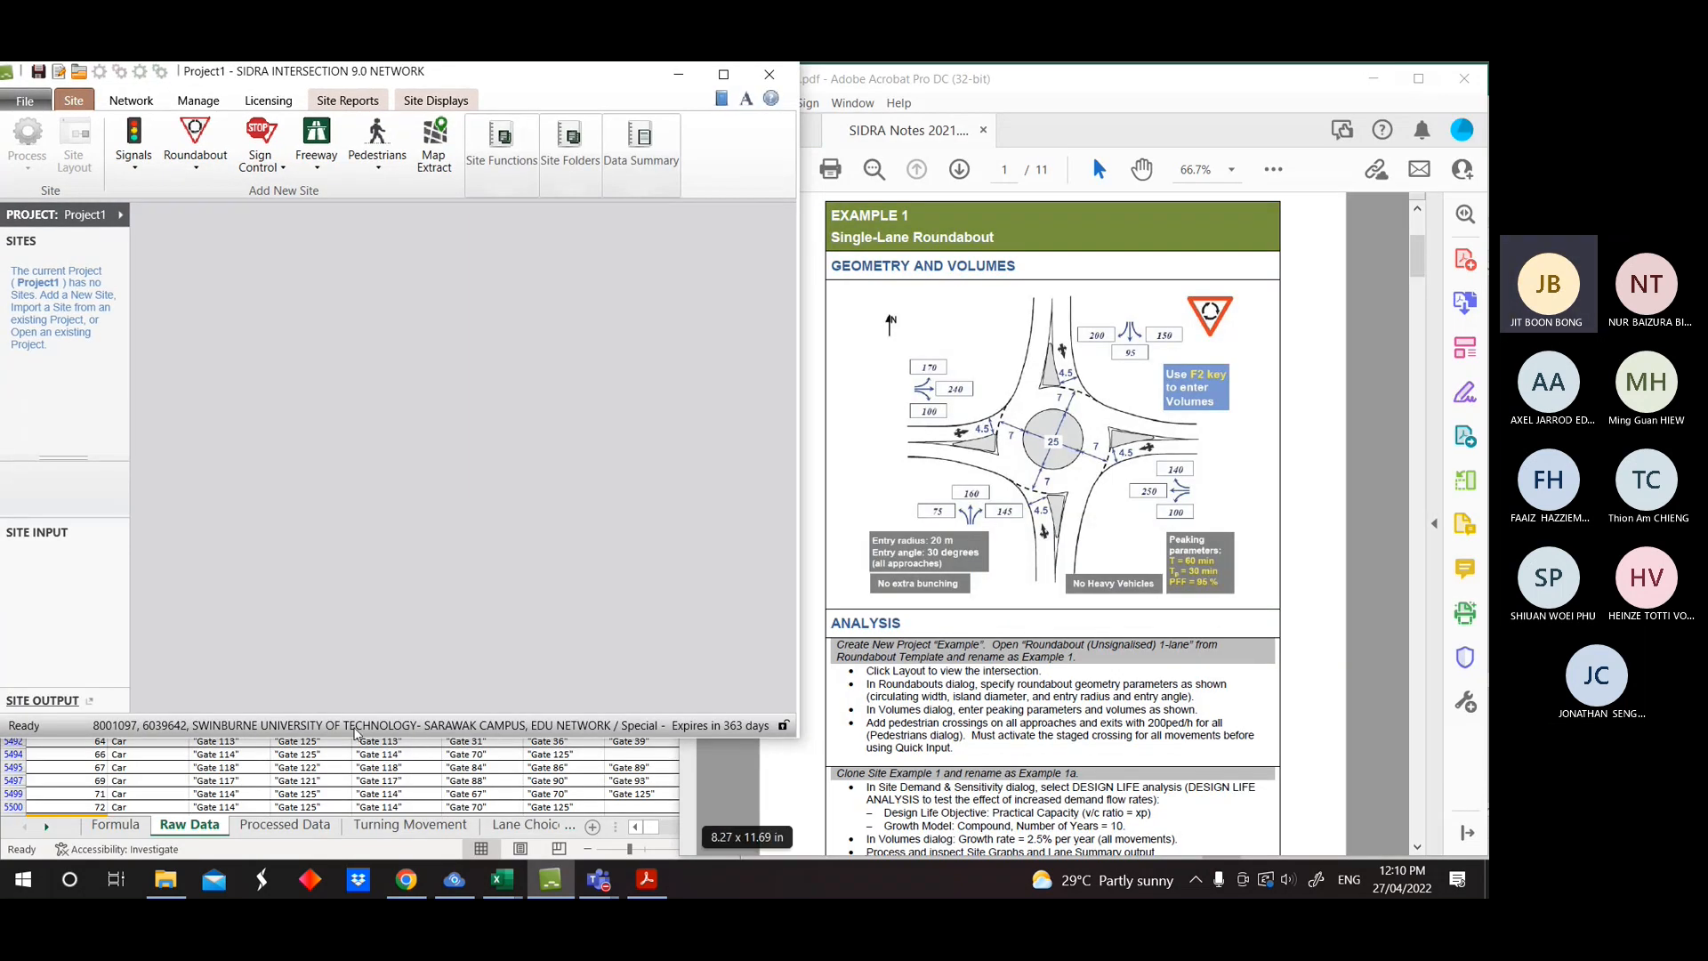
left_click(1367, 233)
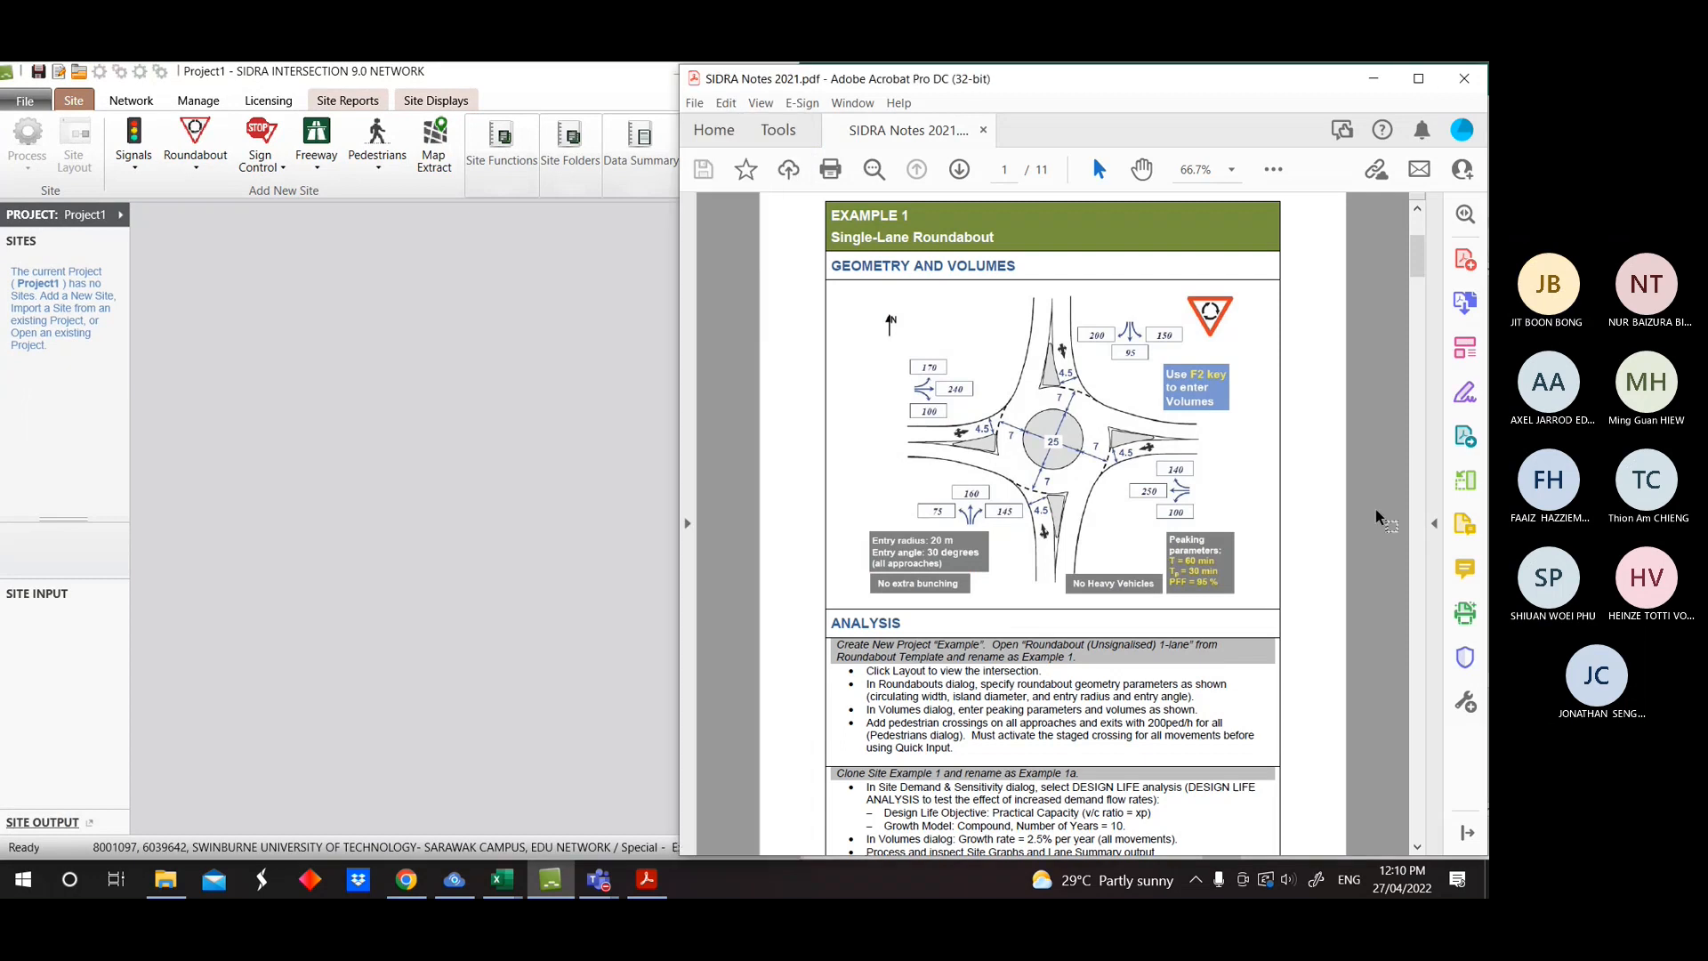
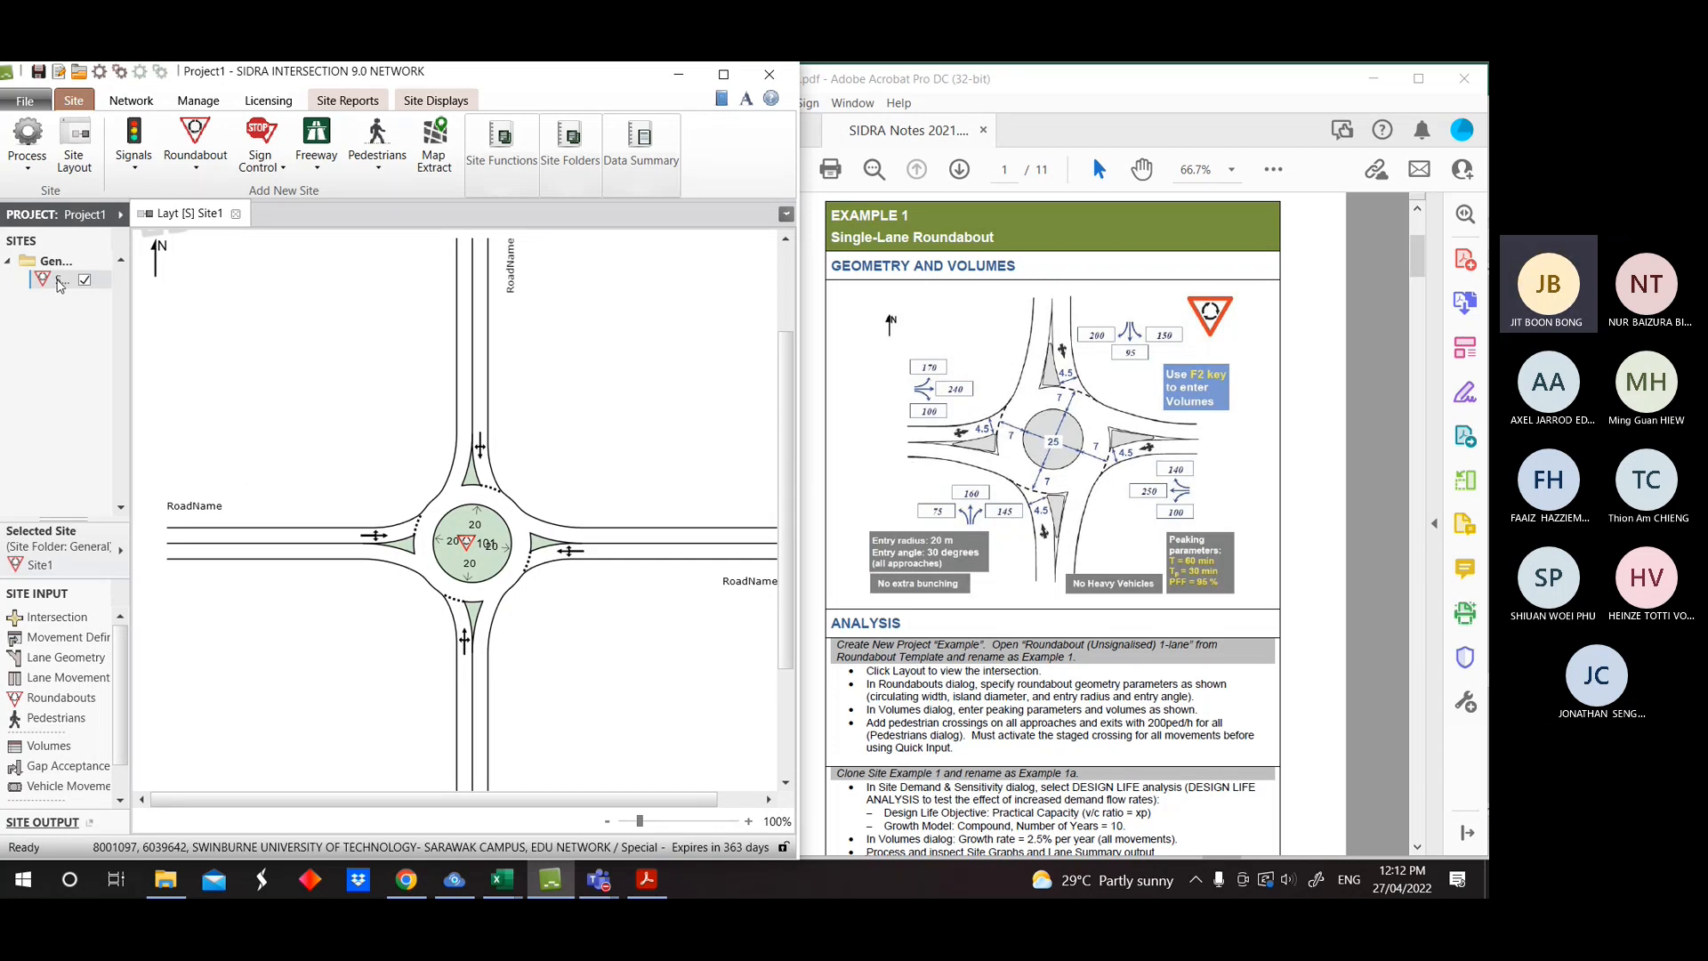
Rename the single-lane roundabout site as "Example 1".
right_click(59, 283)
left_click(100, 410)
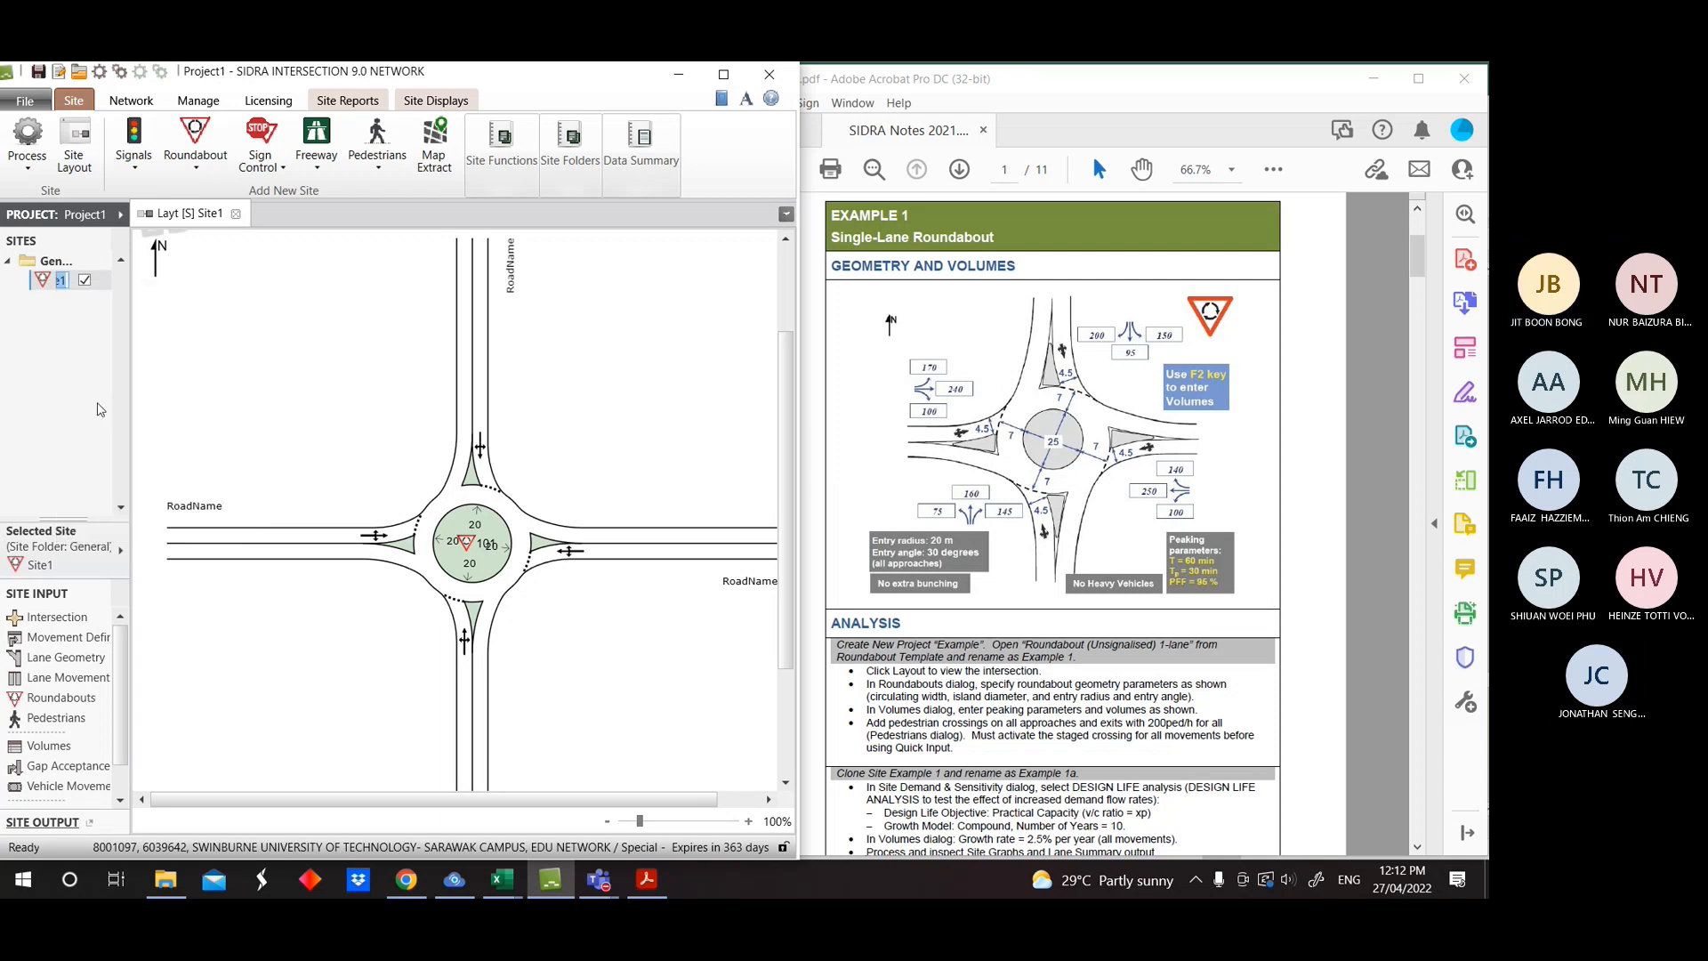
type("Examp")
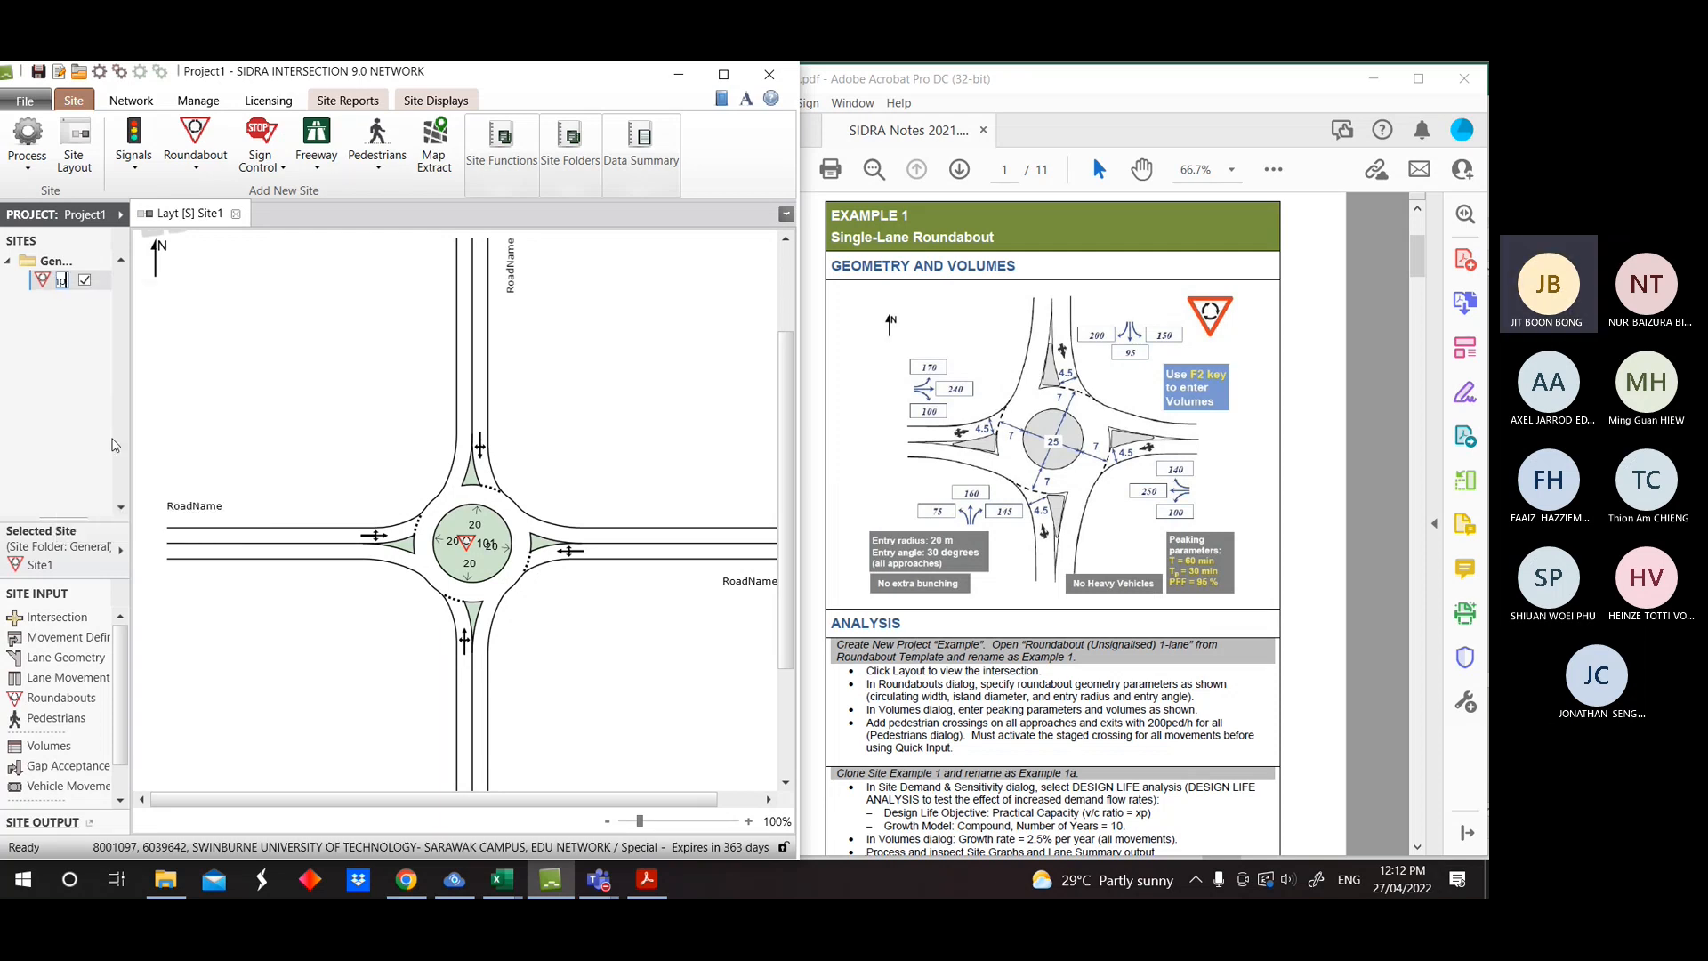
type("le 1")
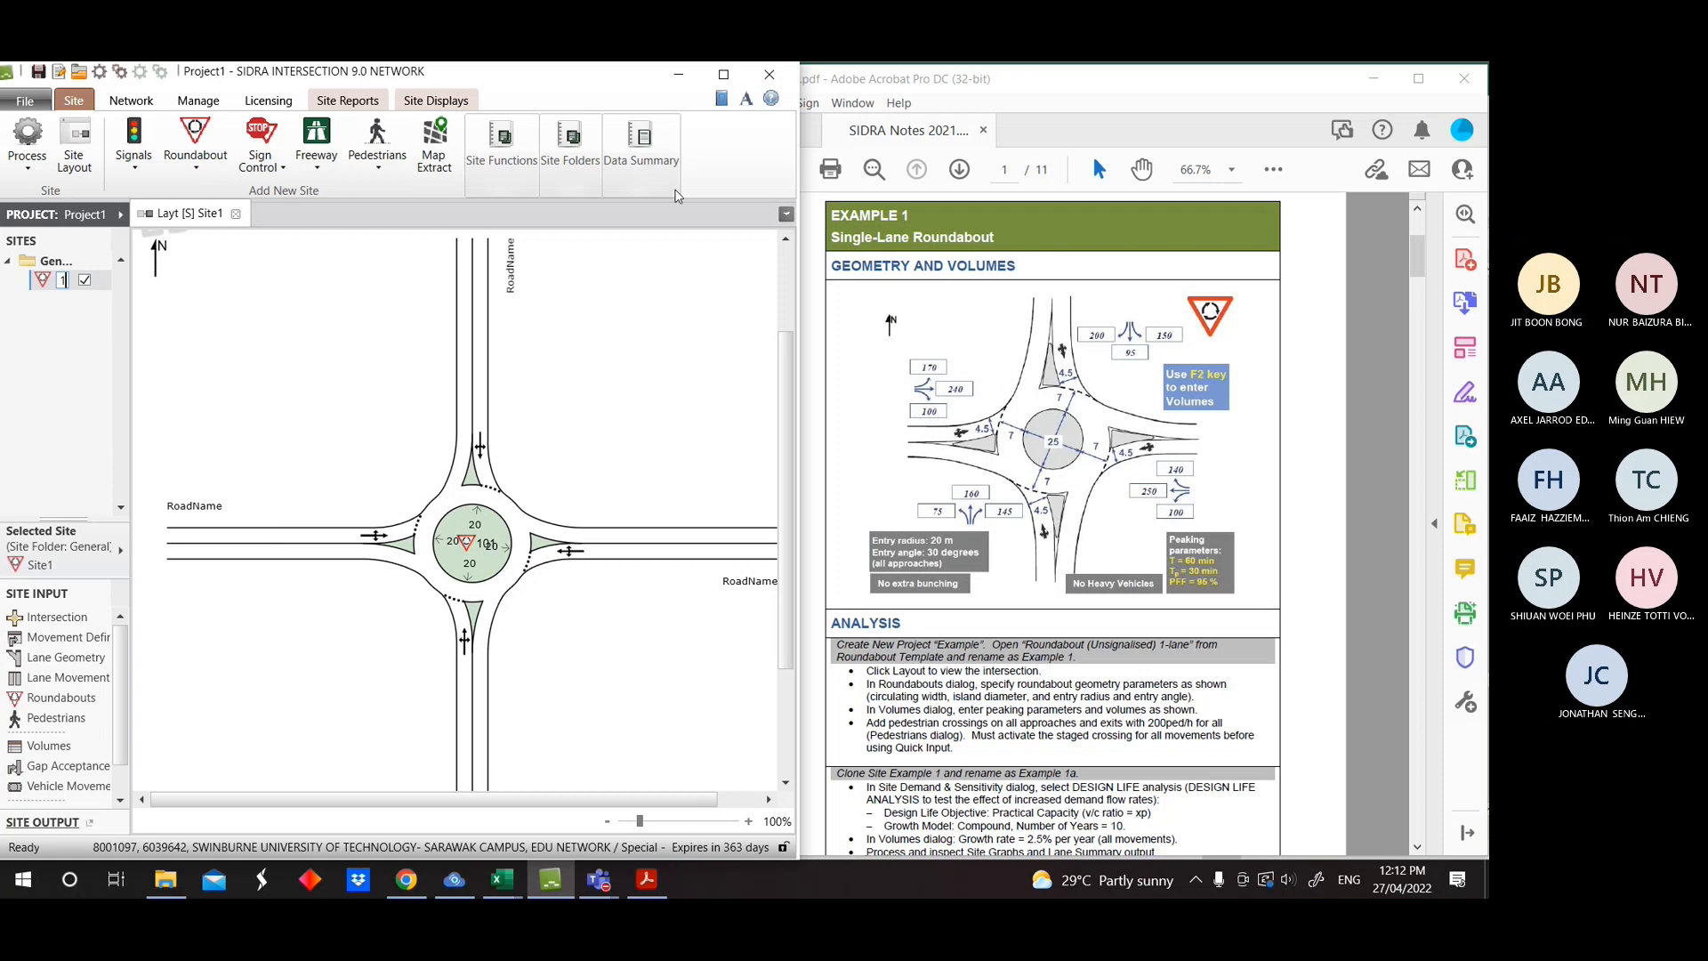
left_click_drag(800, 293, 889, 300)
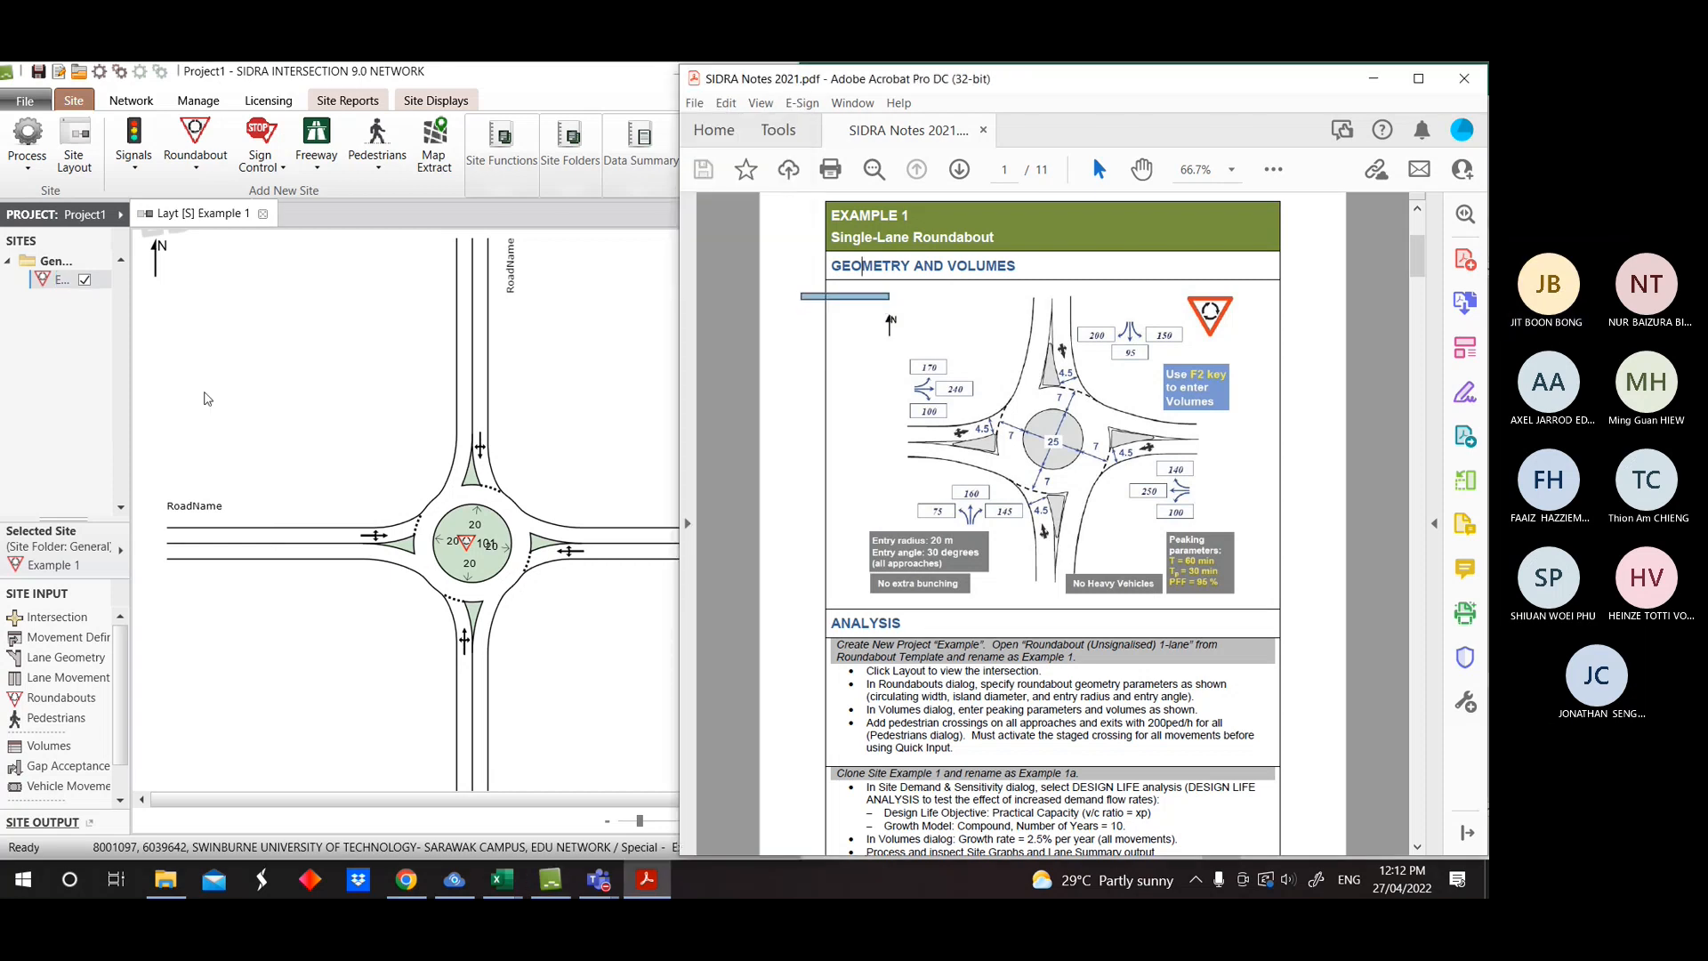
Resize the SIDRA window to fit beside the notes and review the Example 1 analysis instructions in SIDRA Notes 2021.pdf.
left_click(644, 264)
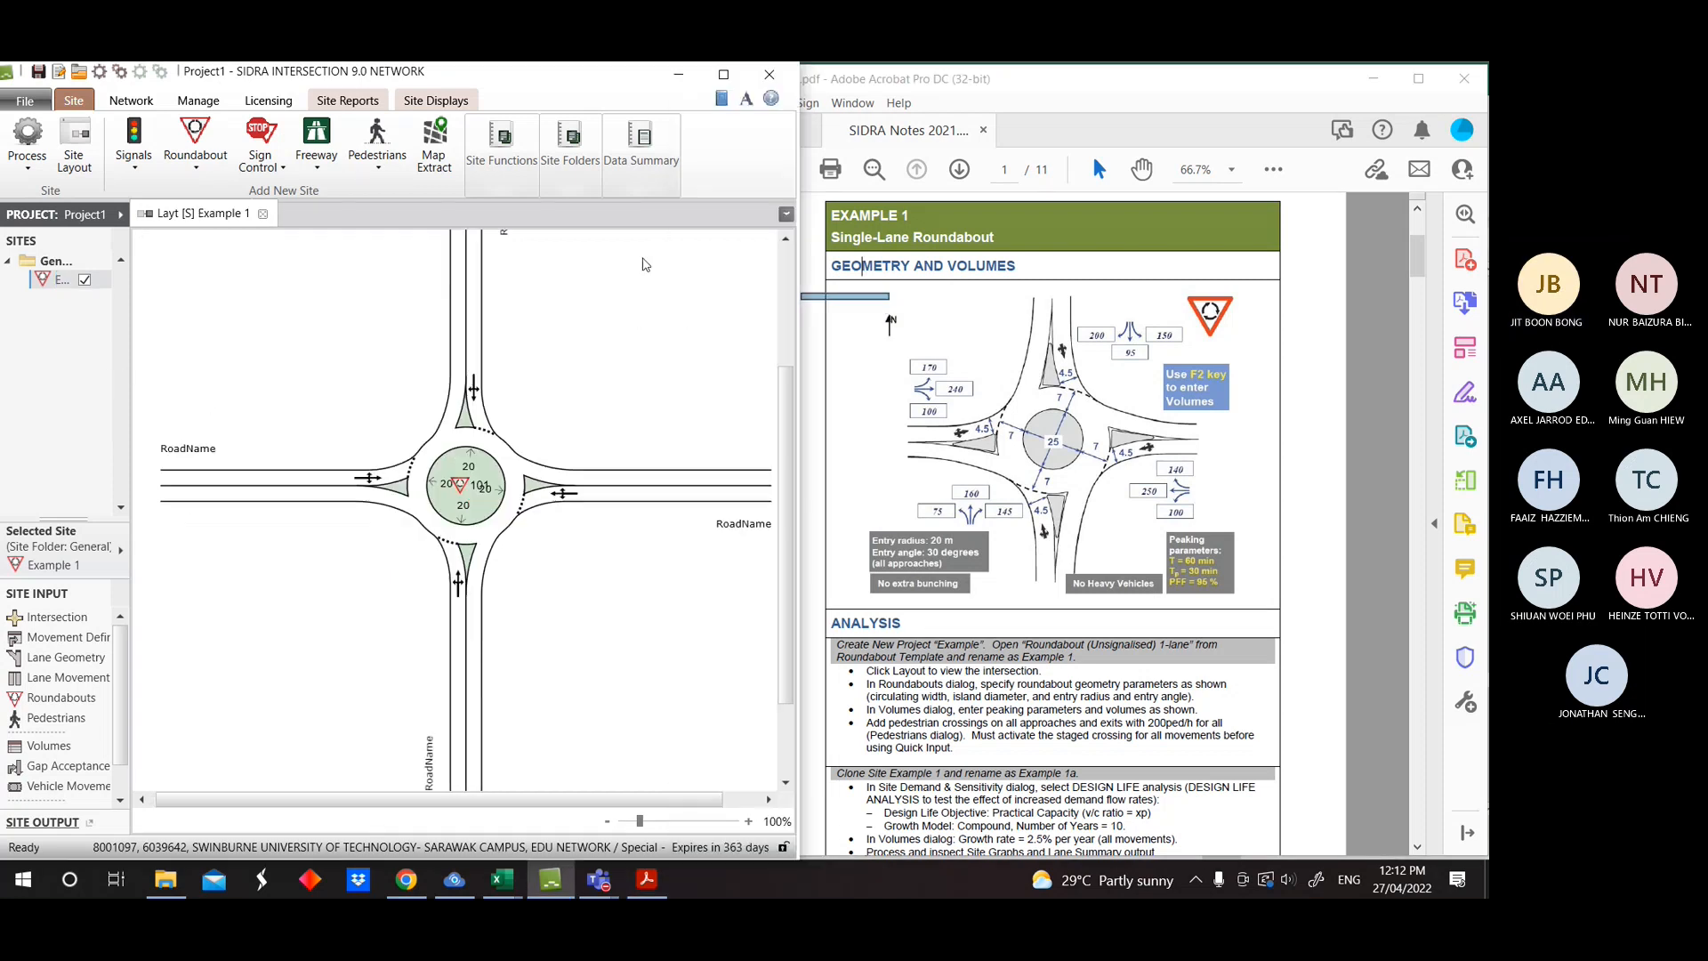
left_click(723, 73)
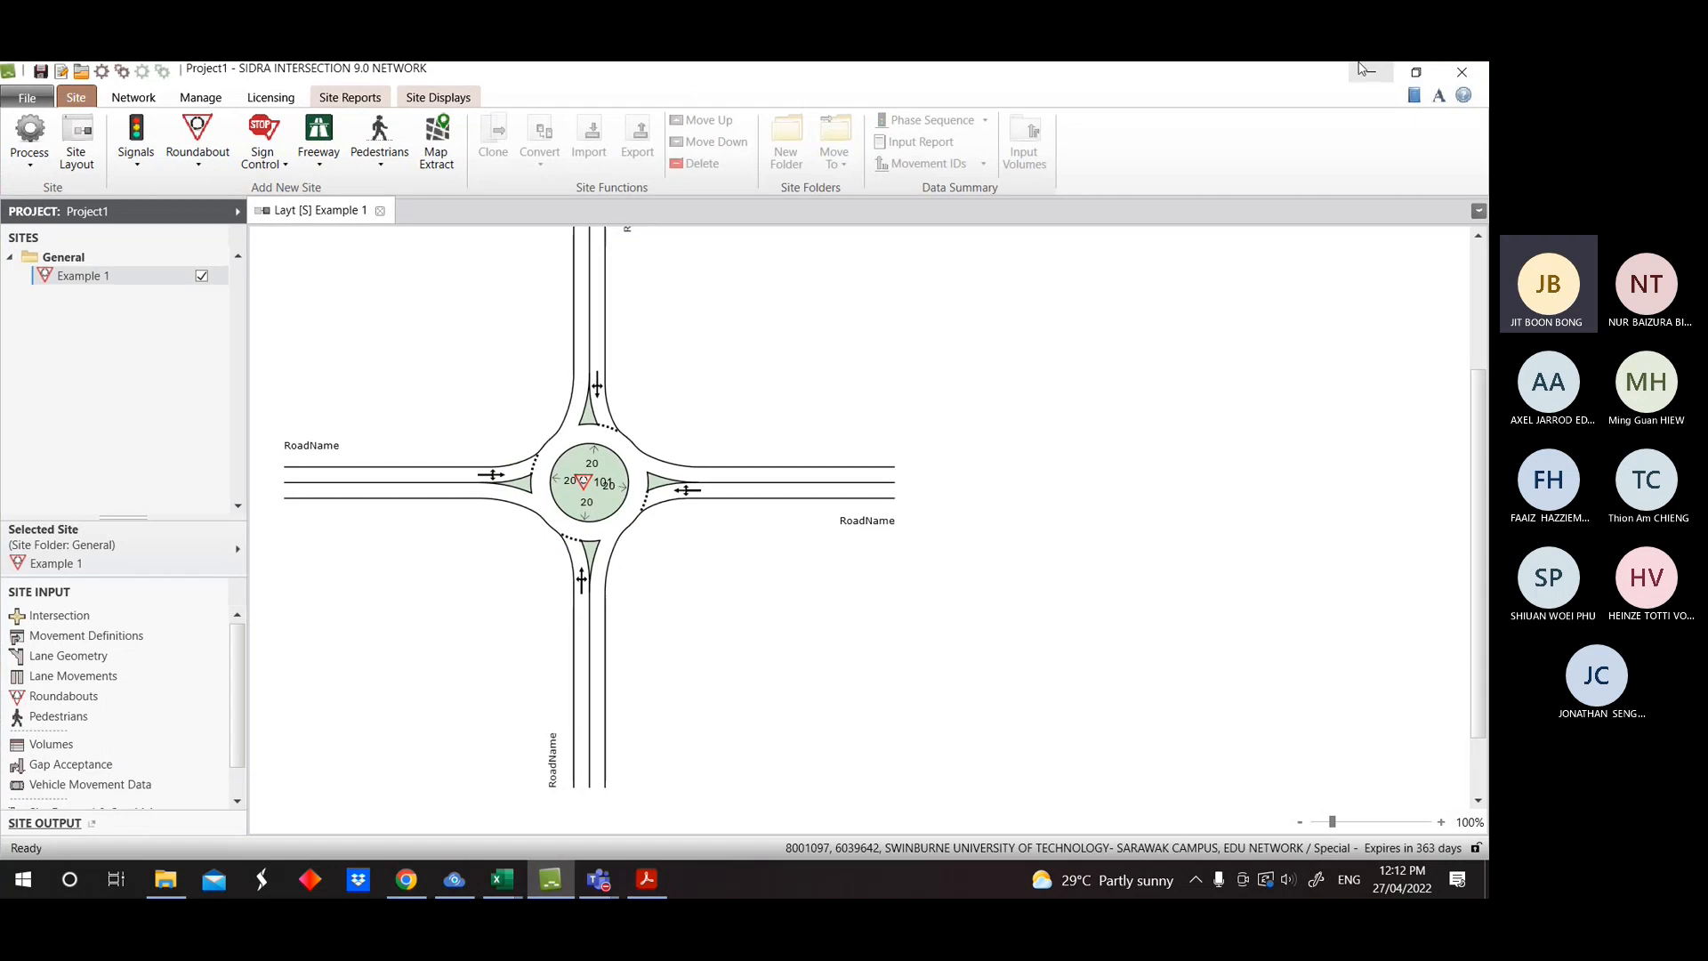
left_click(1416, 72)
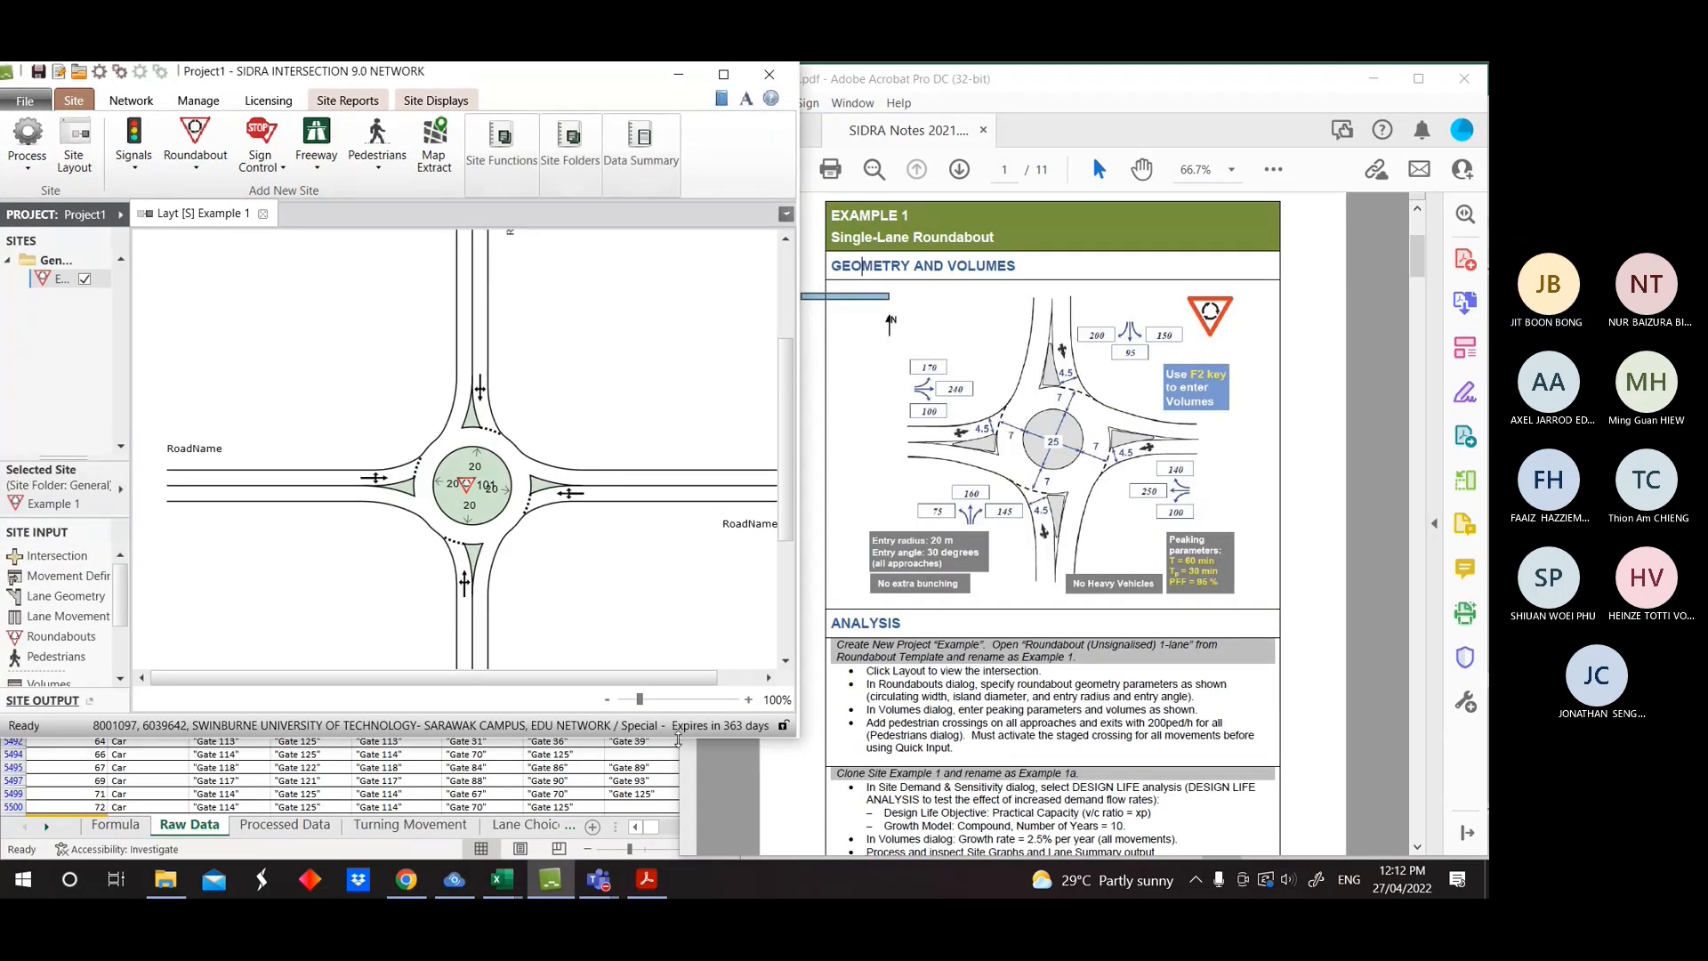
left_click_drag(678, 739, 677, 855)
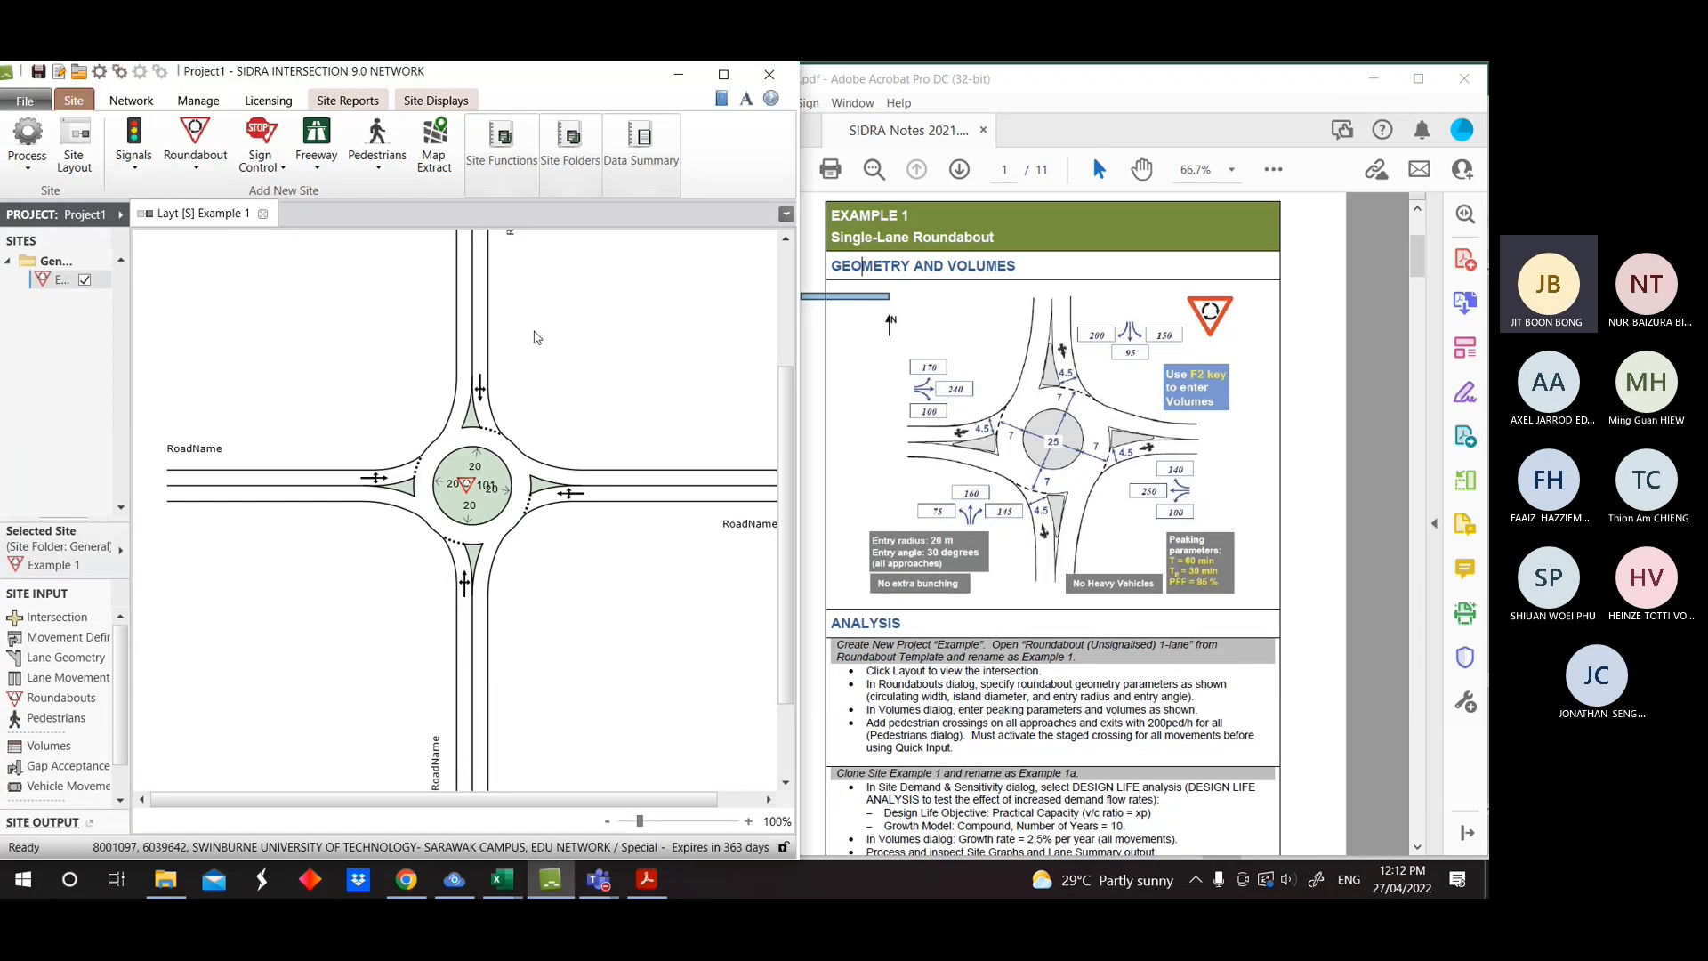
scroll(1082, 658, "down", 2)
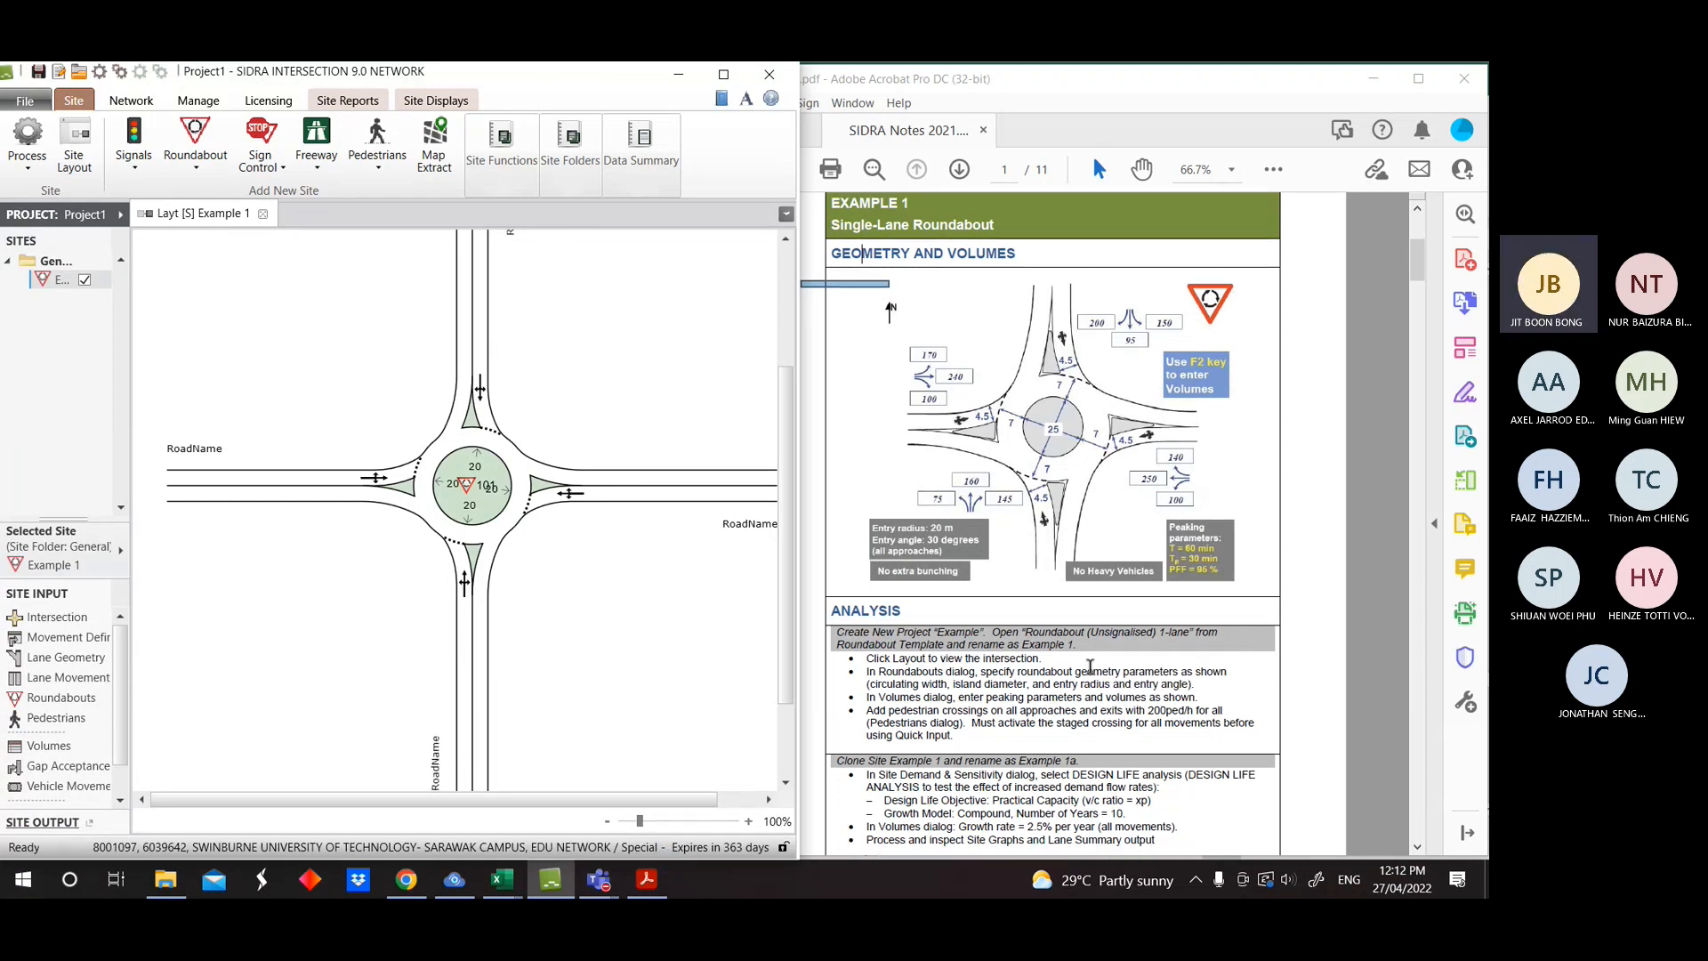
left_click(1082, 648)
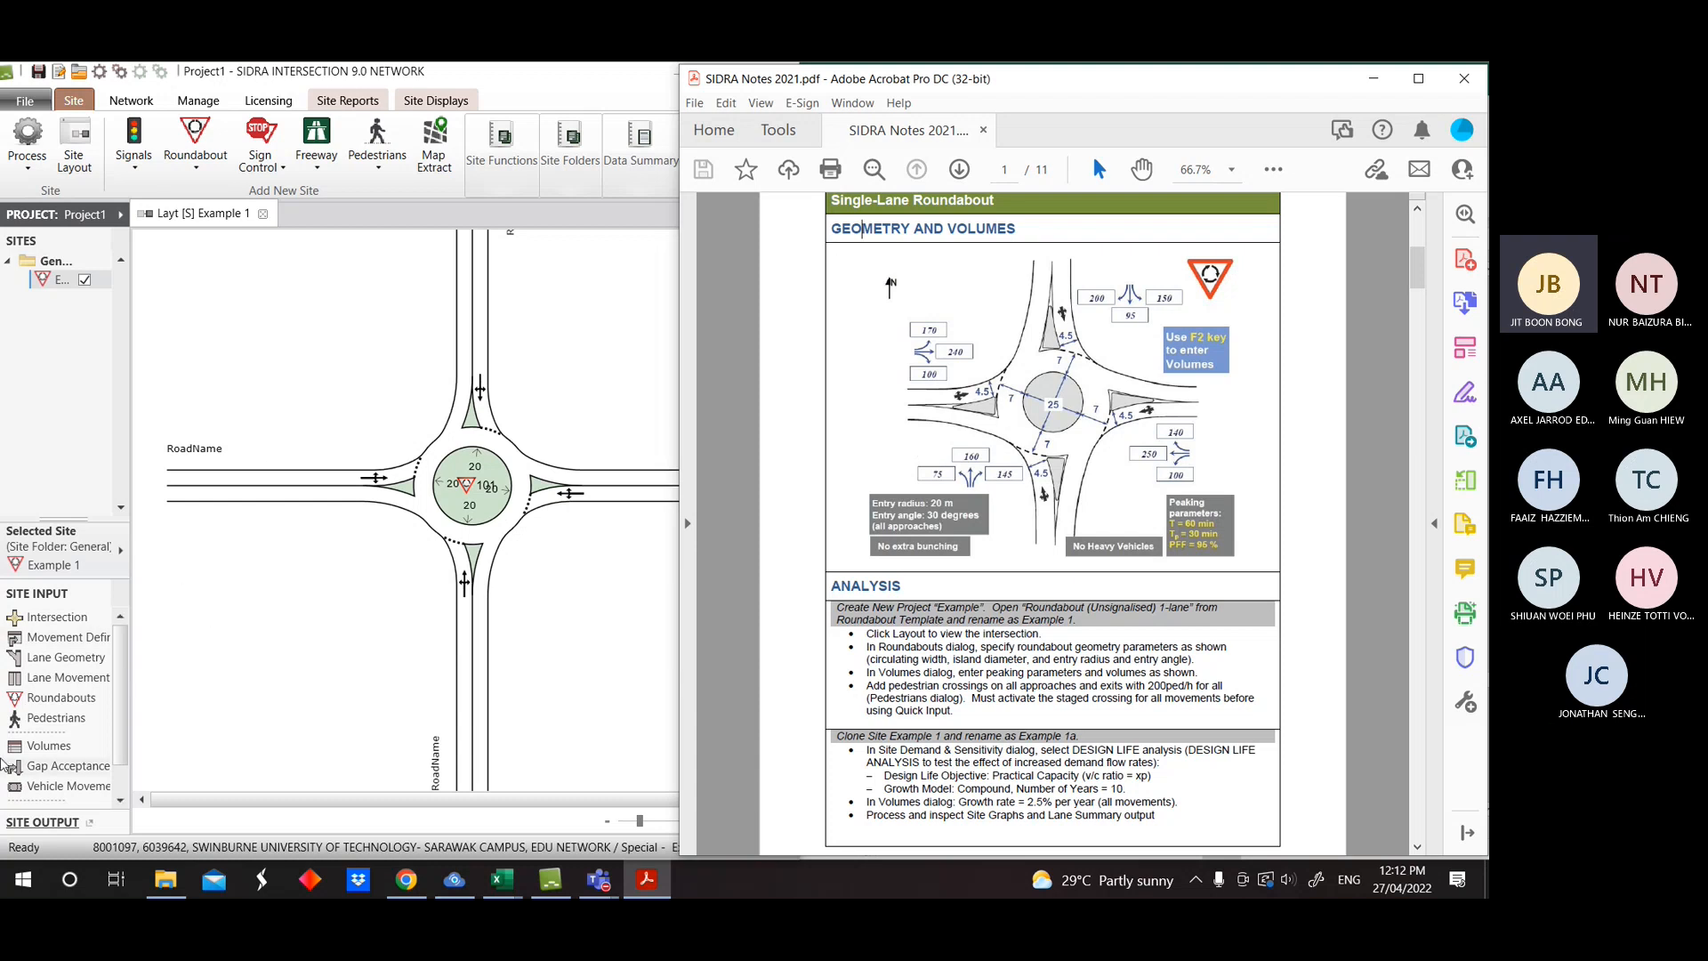
Maximize SIDRA INTERSECTION and set the circulating width to 7 m for the S, E, N and W approaches in the Roundabouts dialog.
left_click(604, 77)
left_click(716, 78)
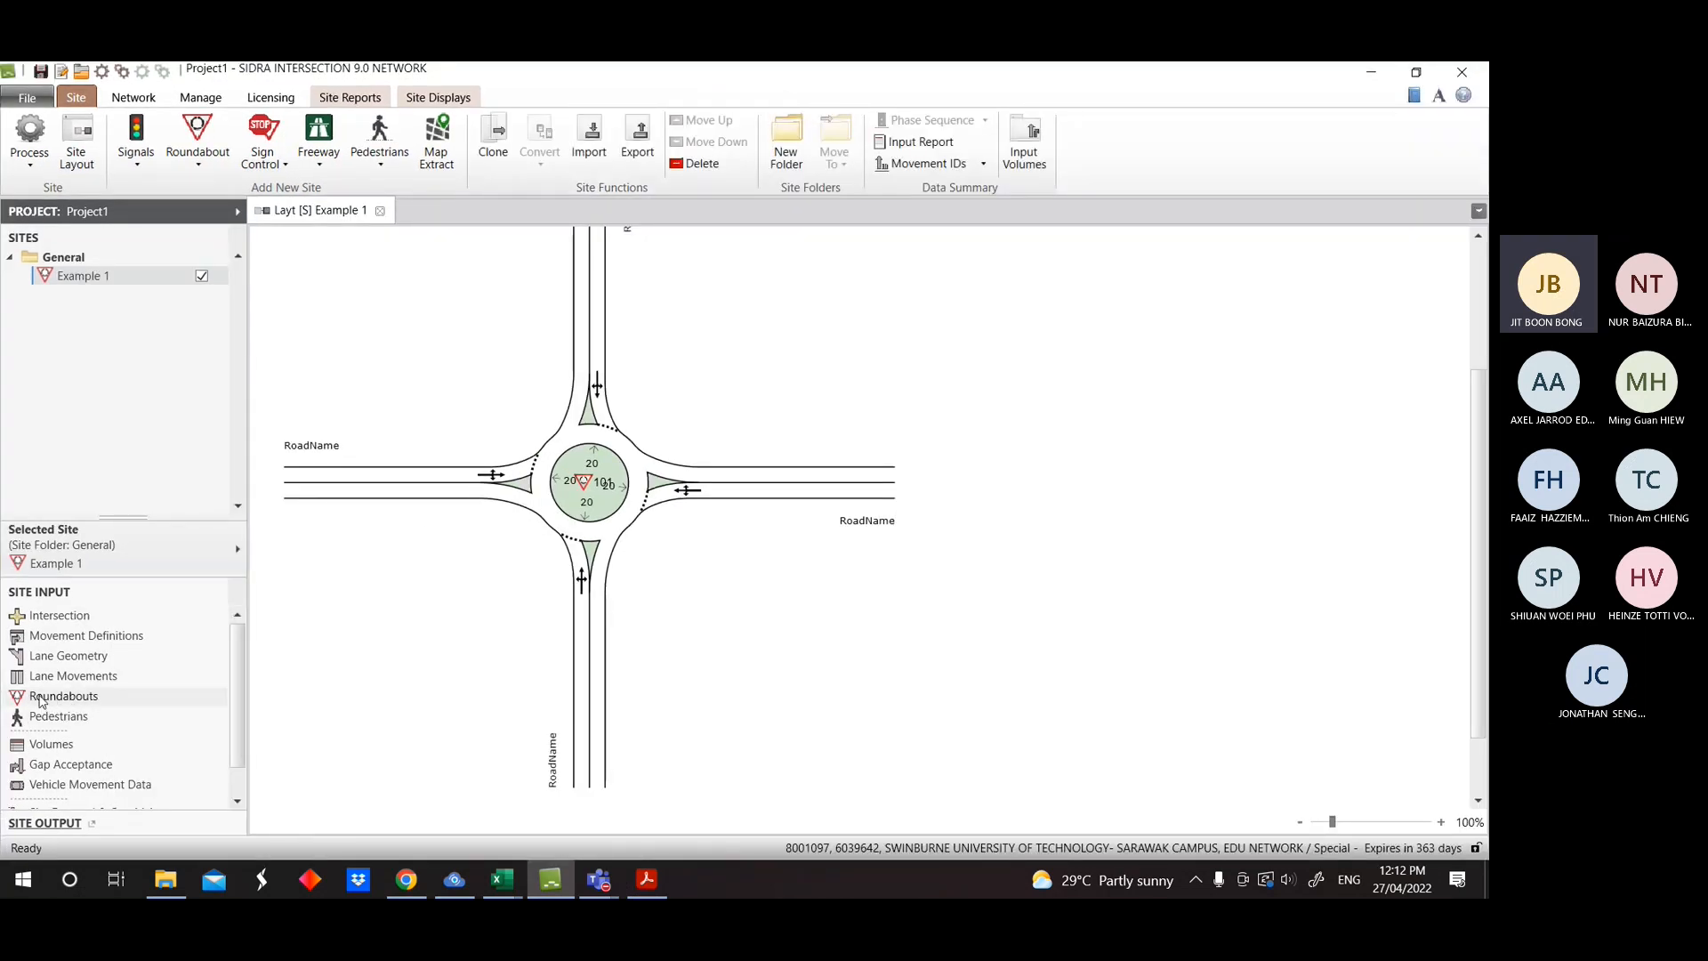
left_click(40, 698)
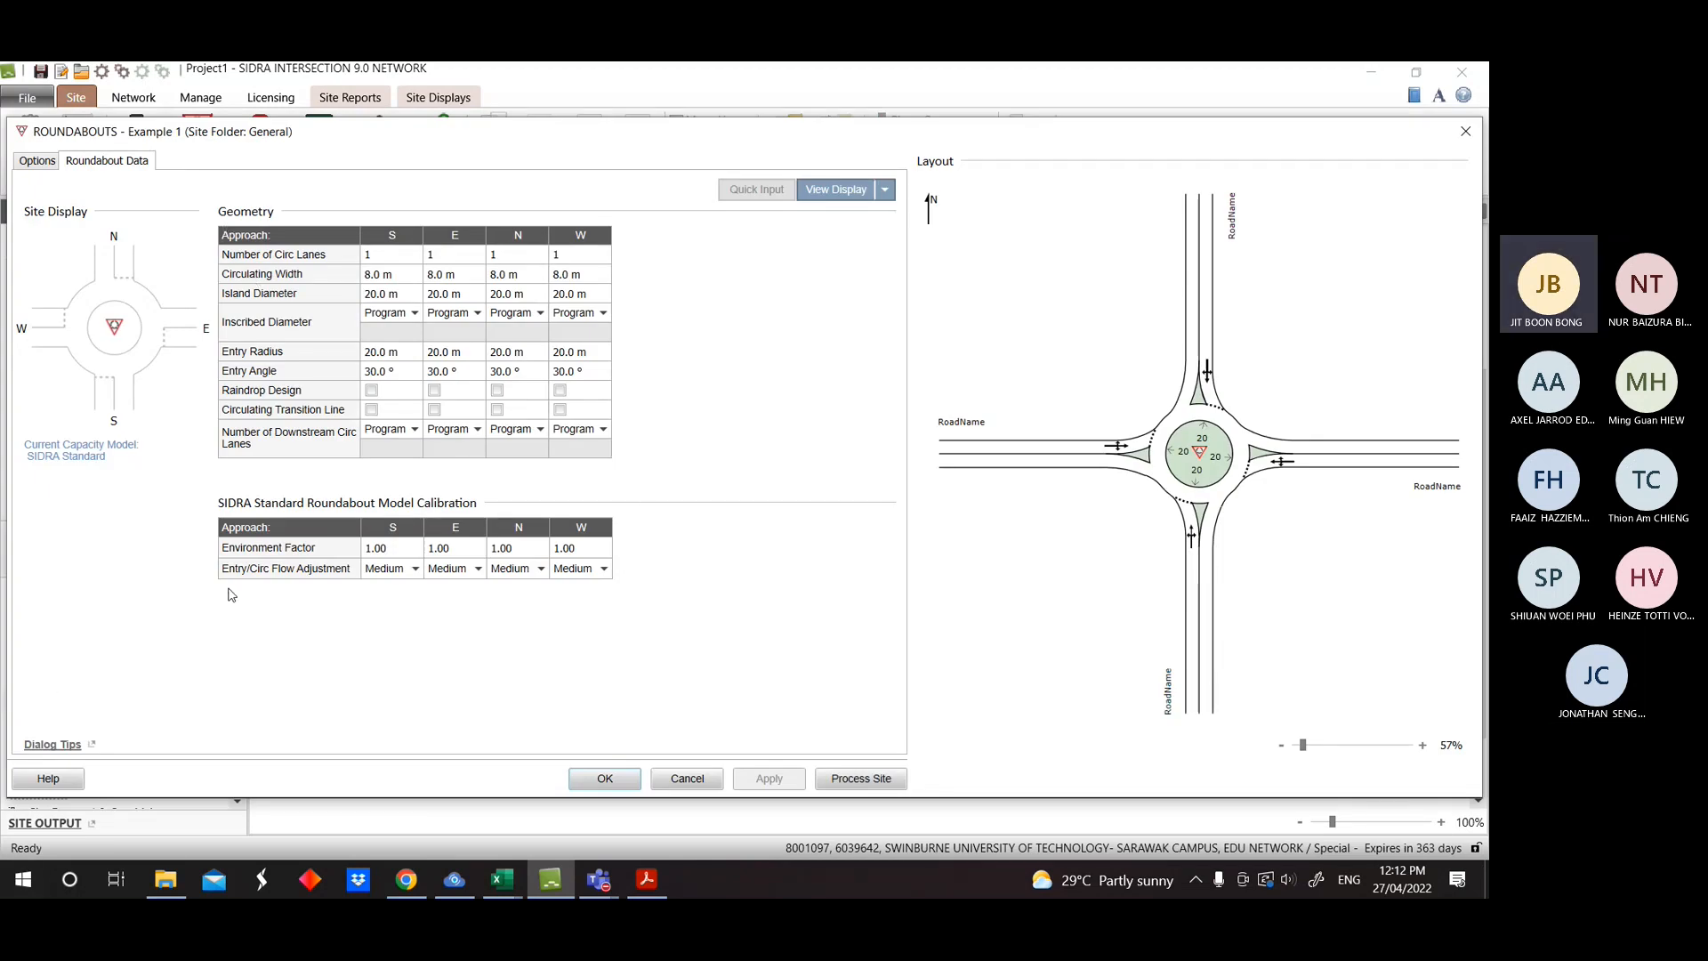
left_click(387, 280)
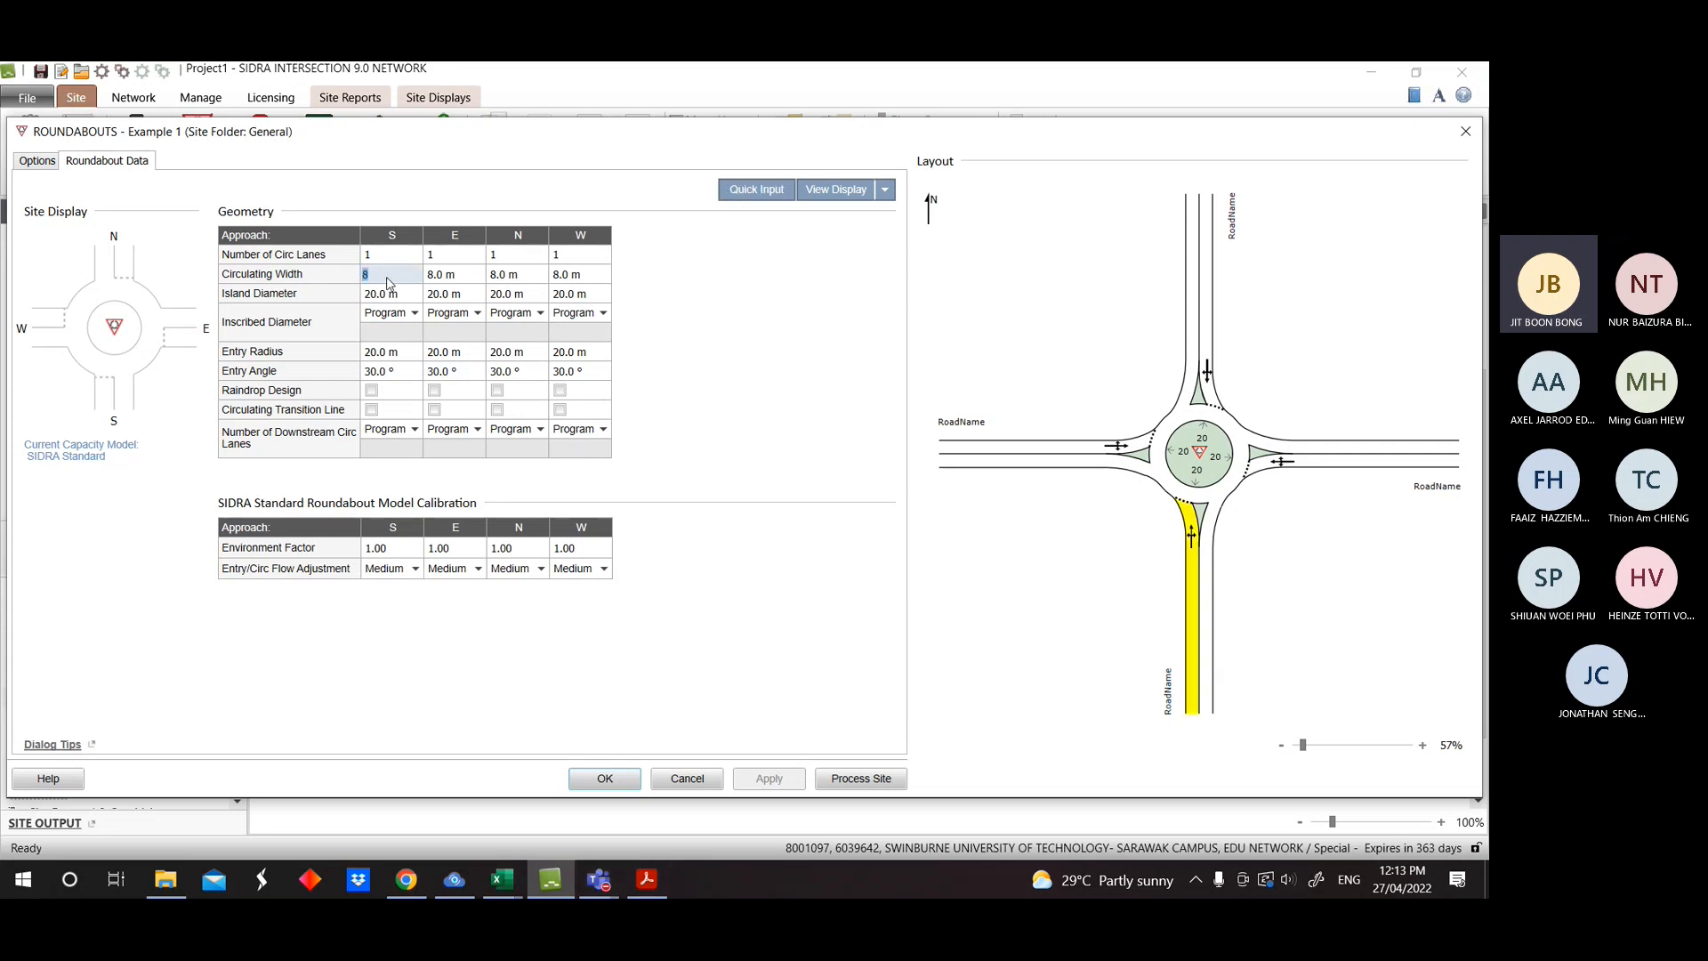
type("7")
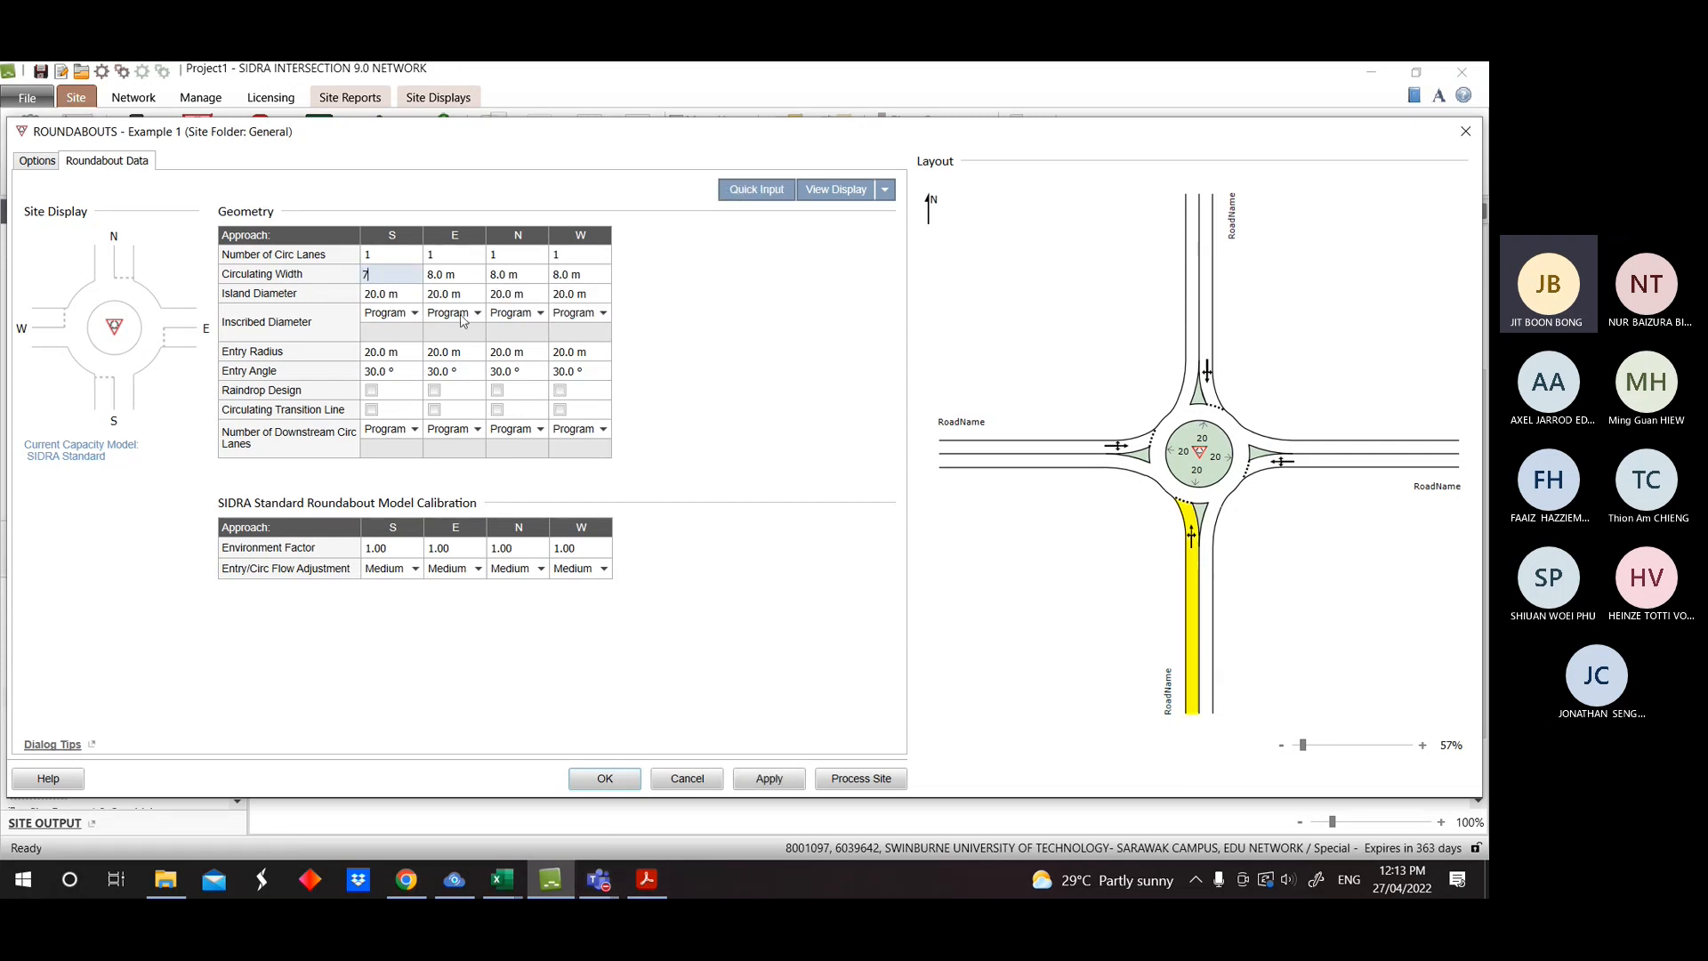
left_click(438, 278)
type("7")
left_click(516, 278)
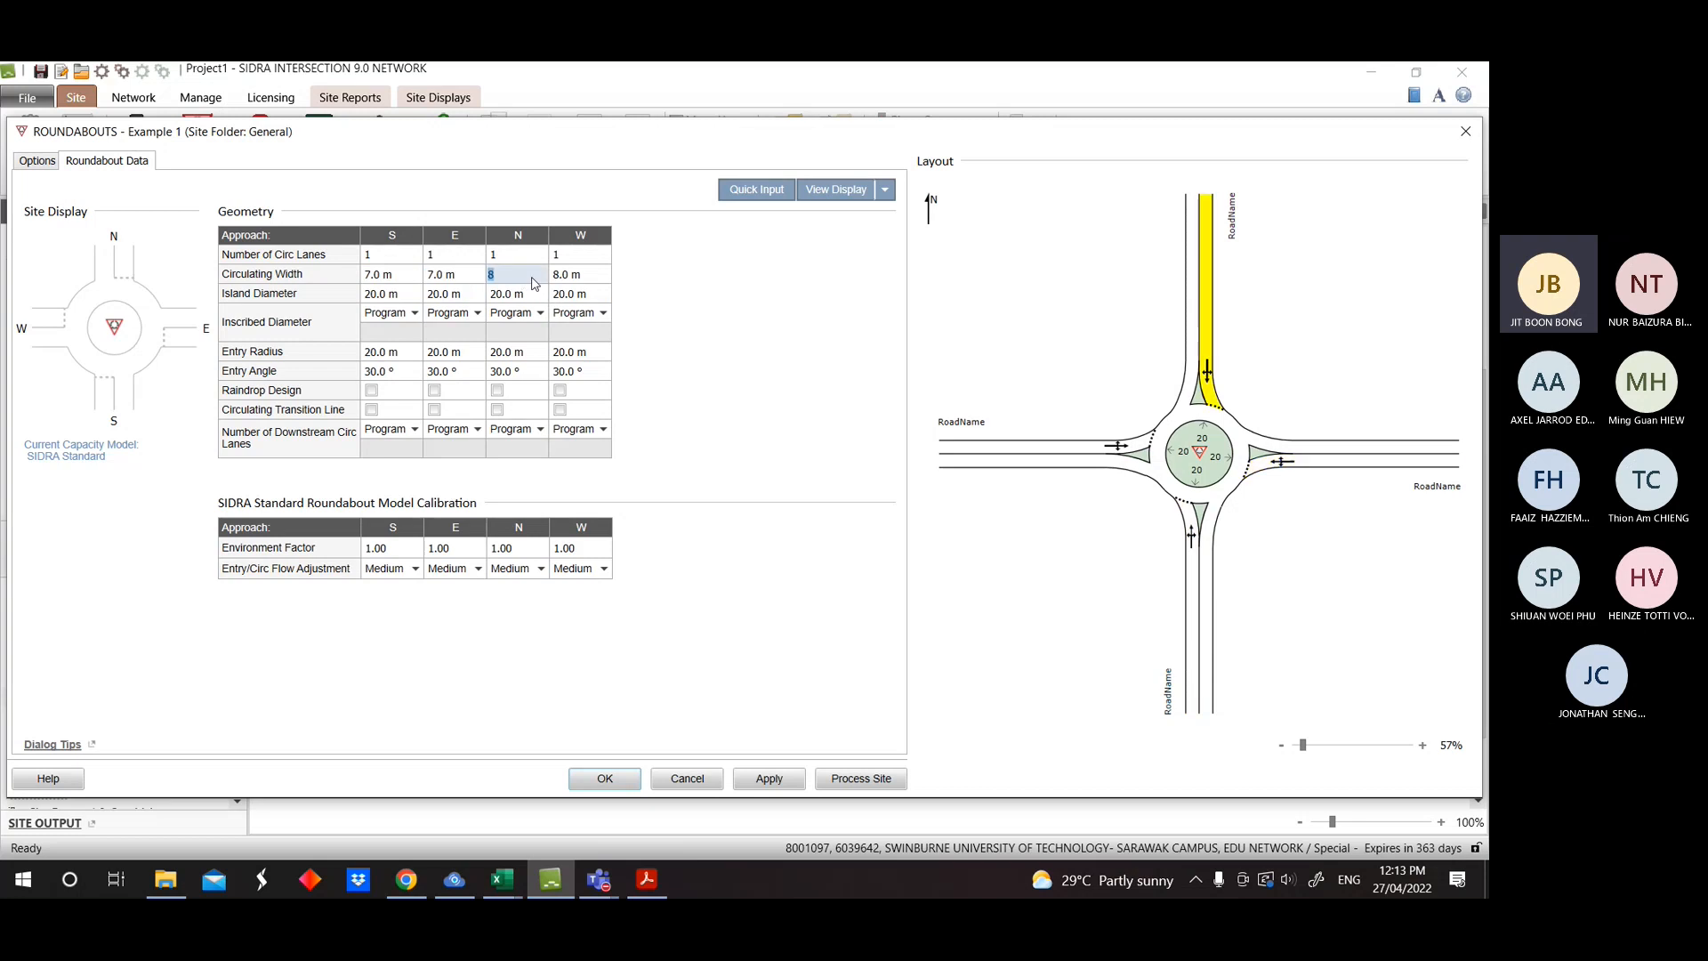
left_click(589, 278)
type("7")
left_click(532, 278)
type("7")
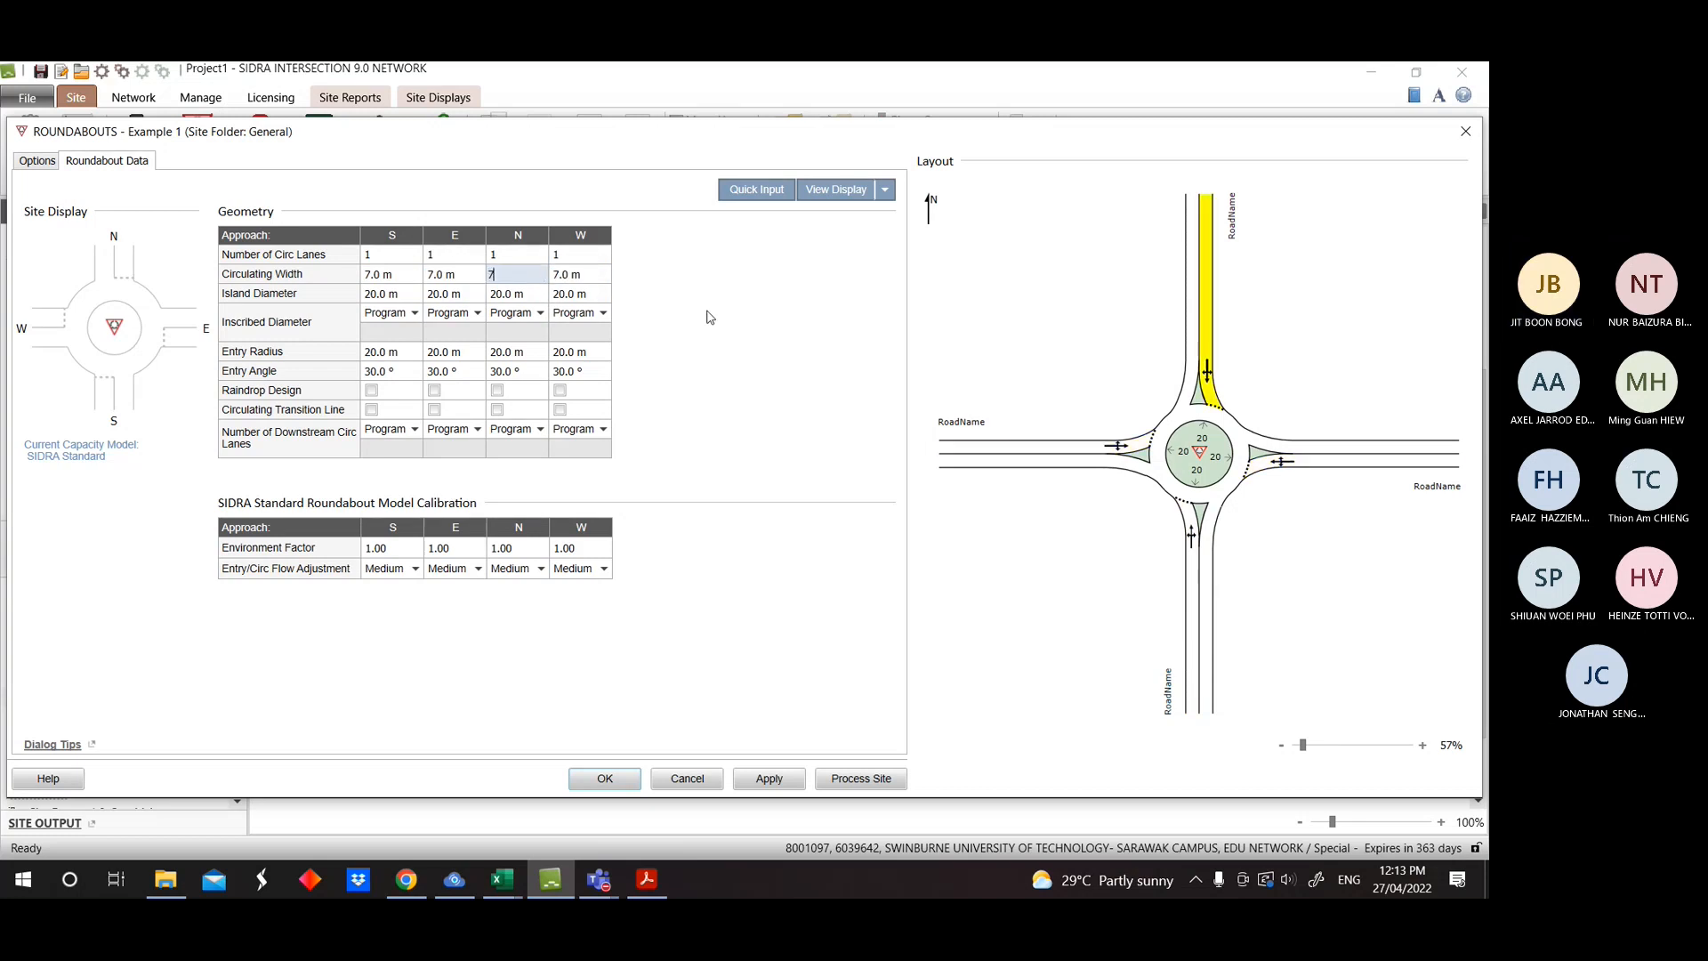
left_click(1465, 127)
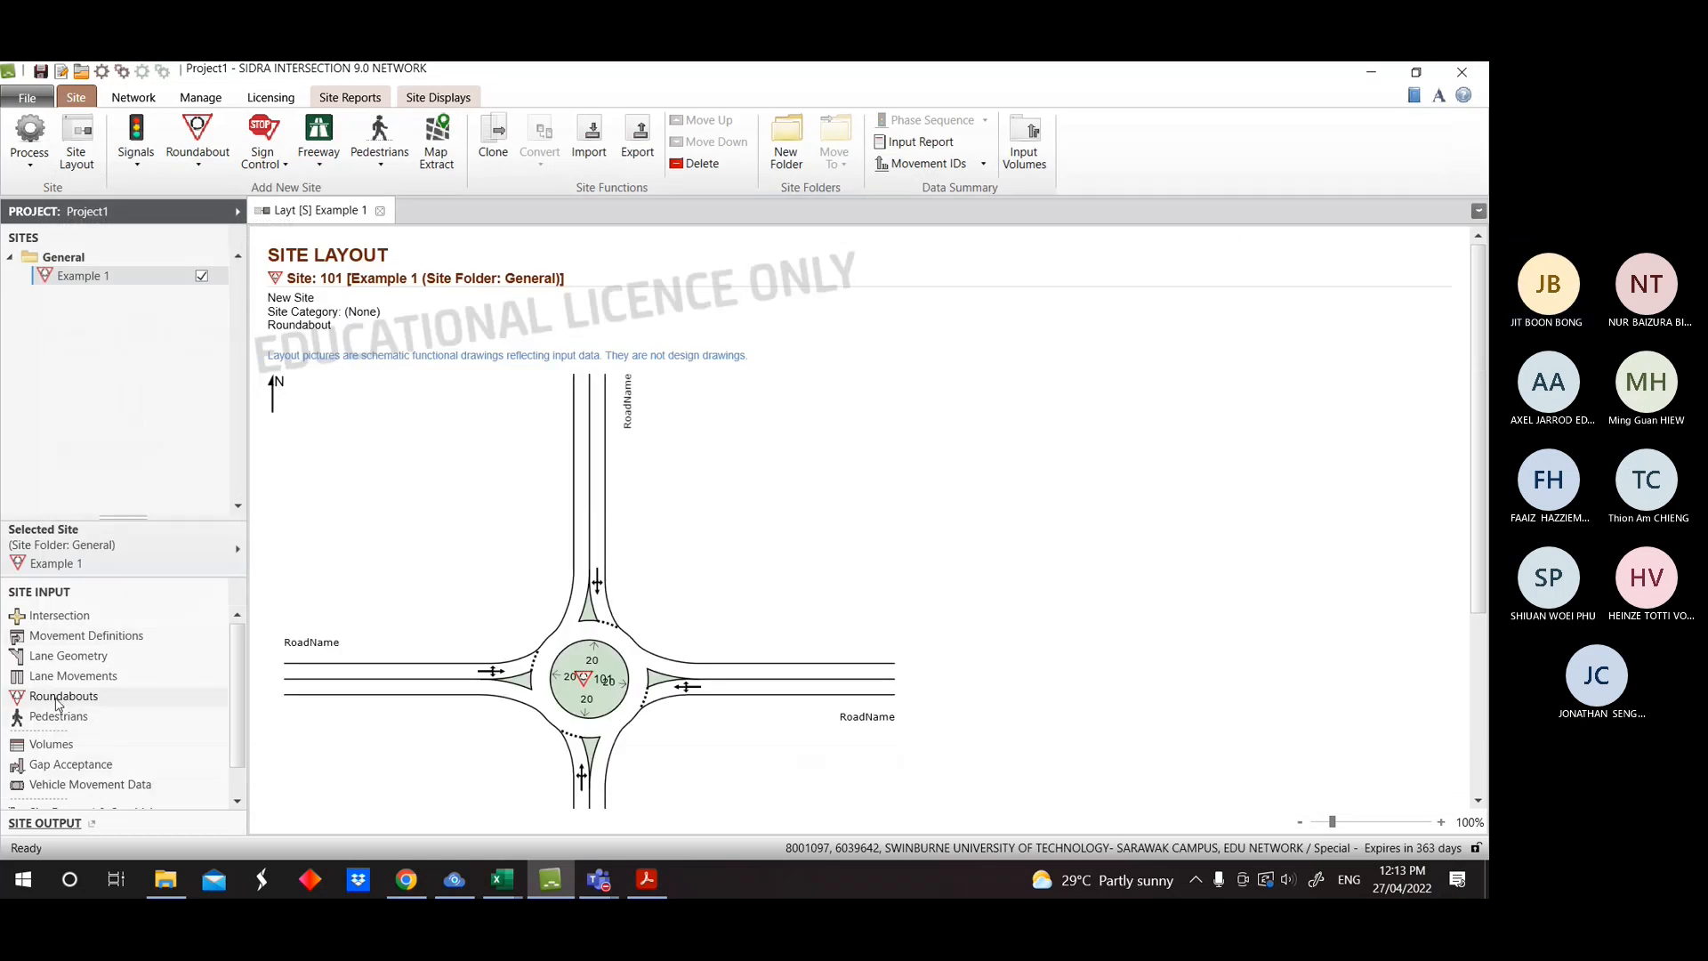
Reopen the roundabout data and try a circulating width of 8 m on all four approaches.
left_click(58, 699)
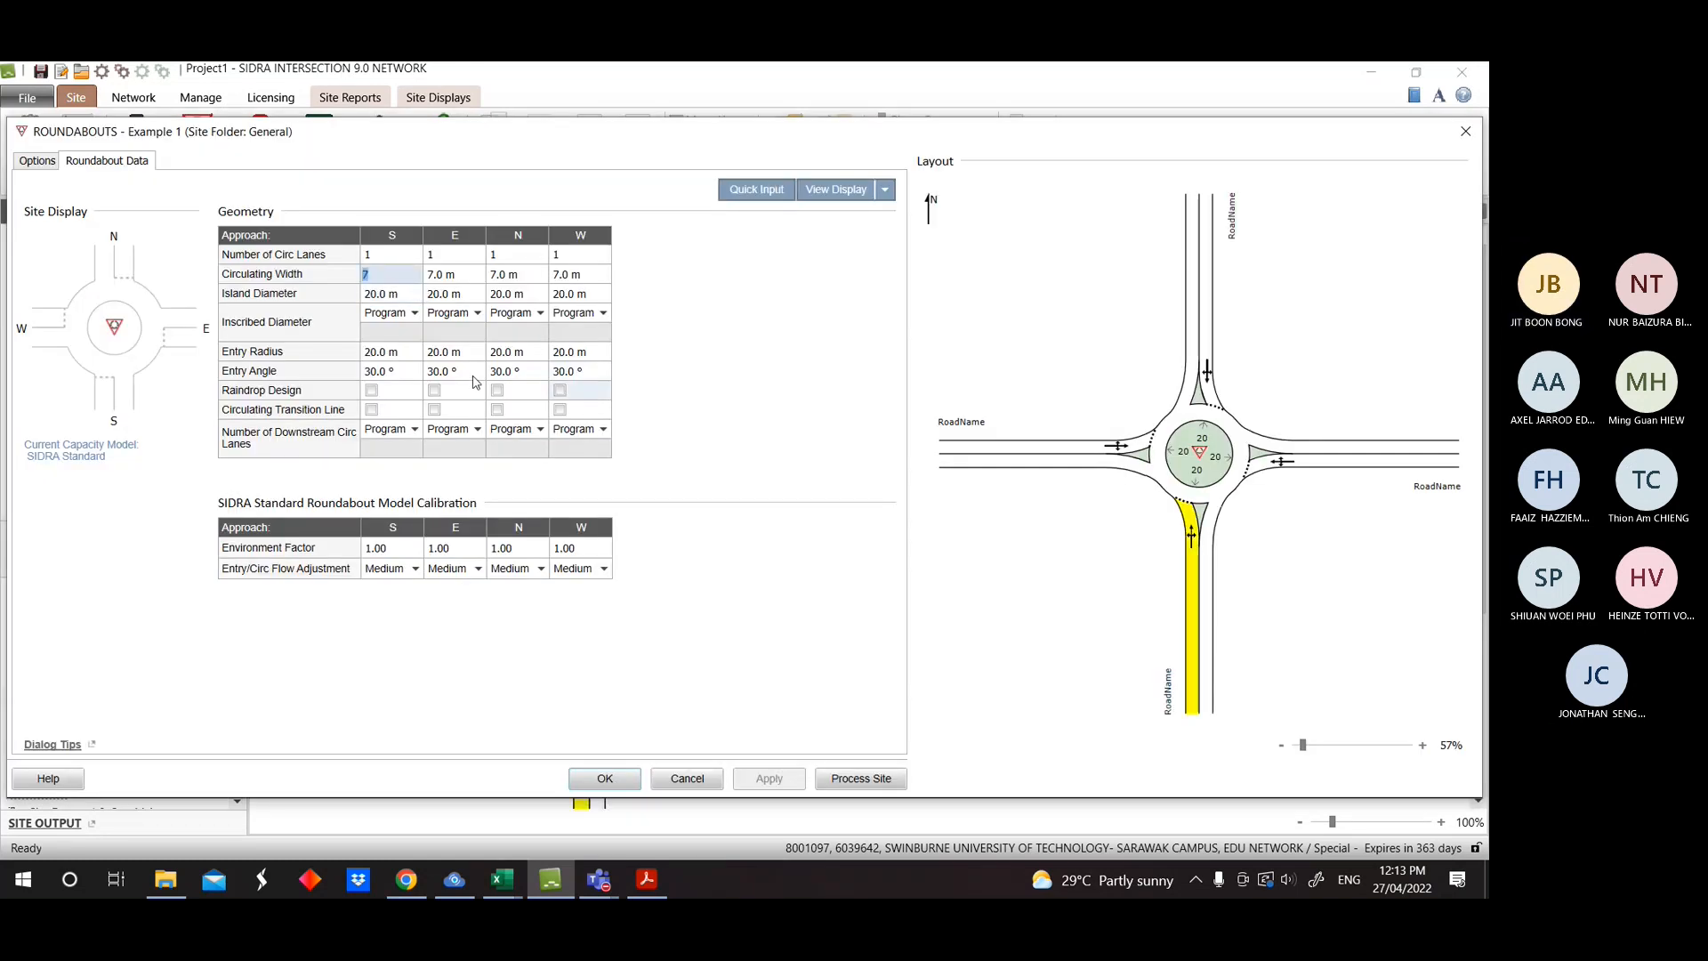
key("alt+Tab")
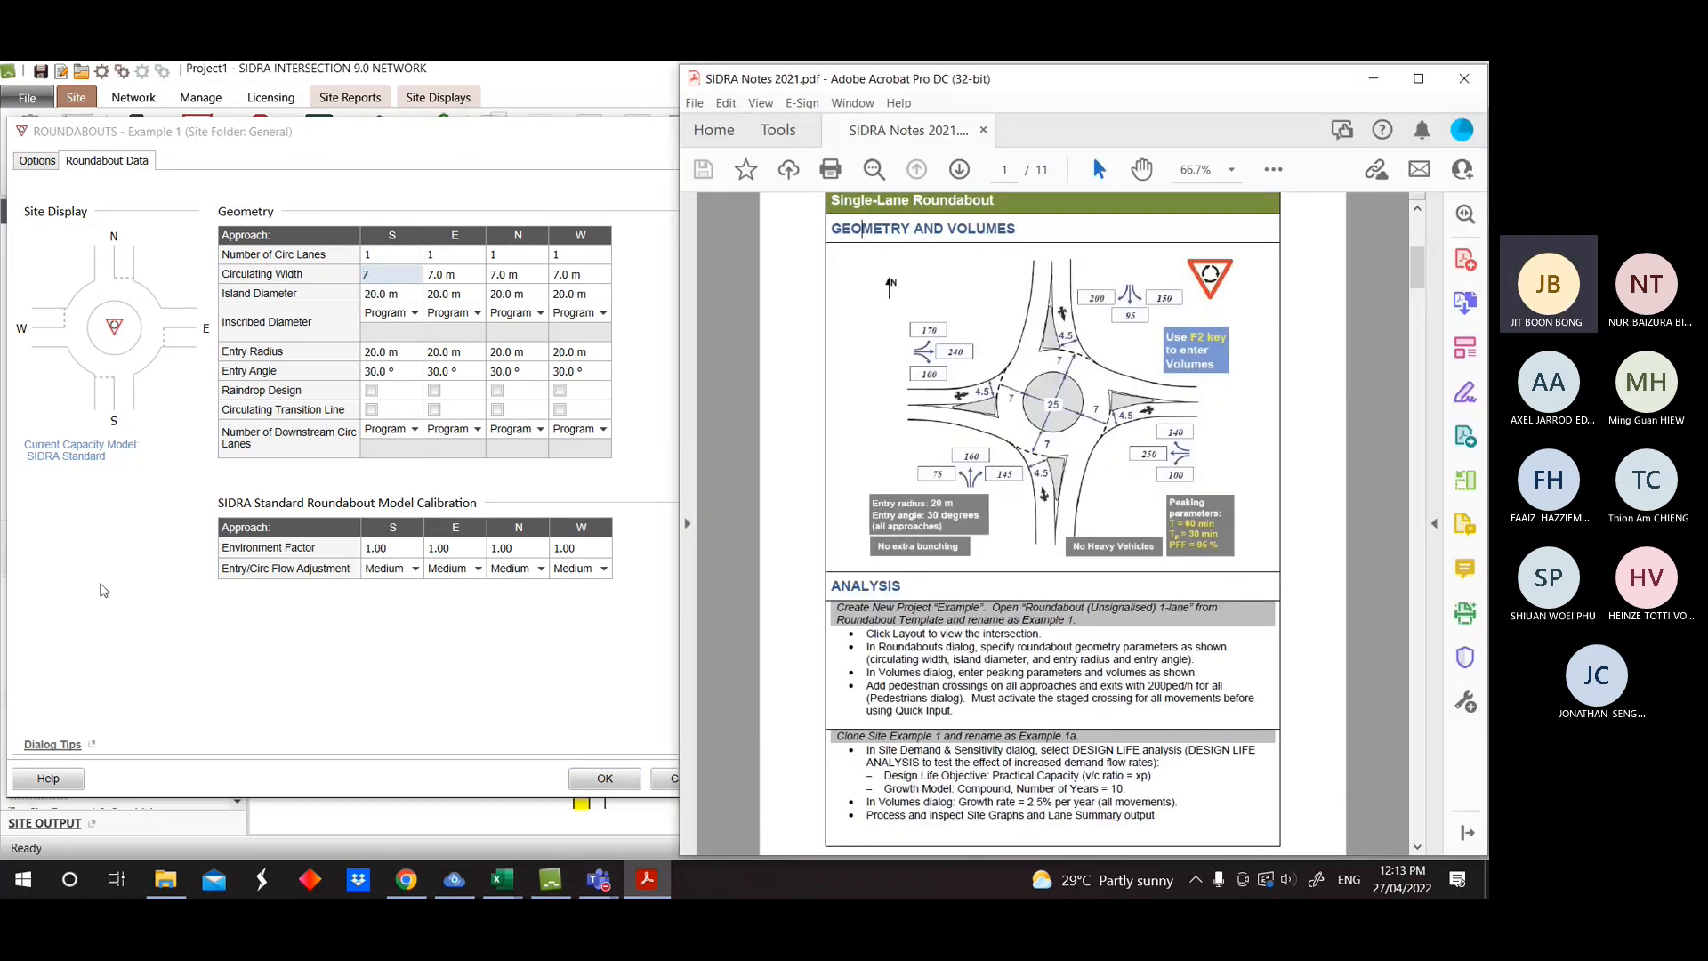
left_click(104, 590)
double_click(375, 274)
type("8")
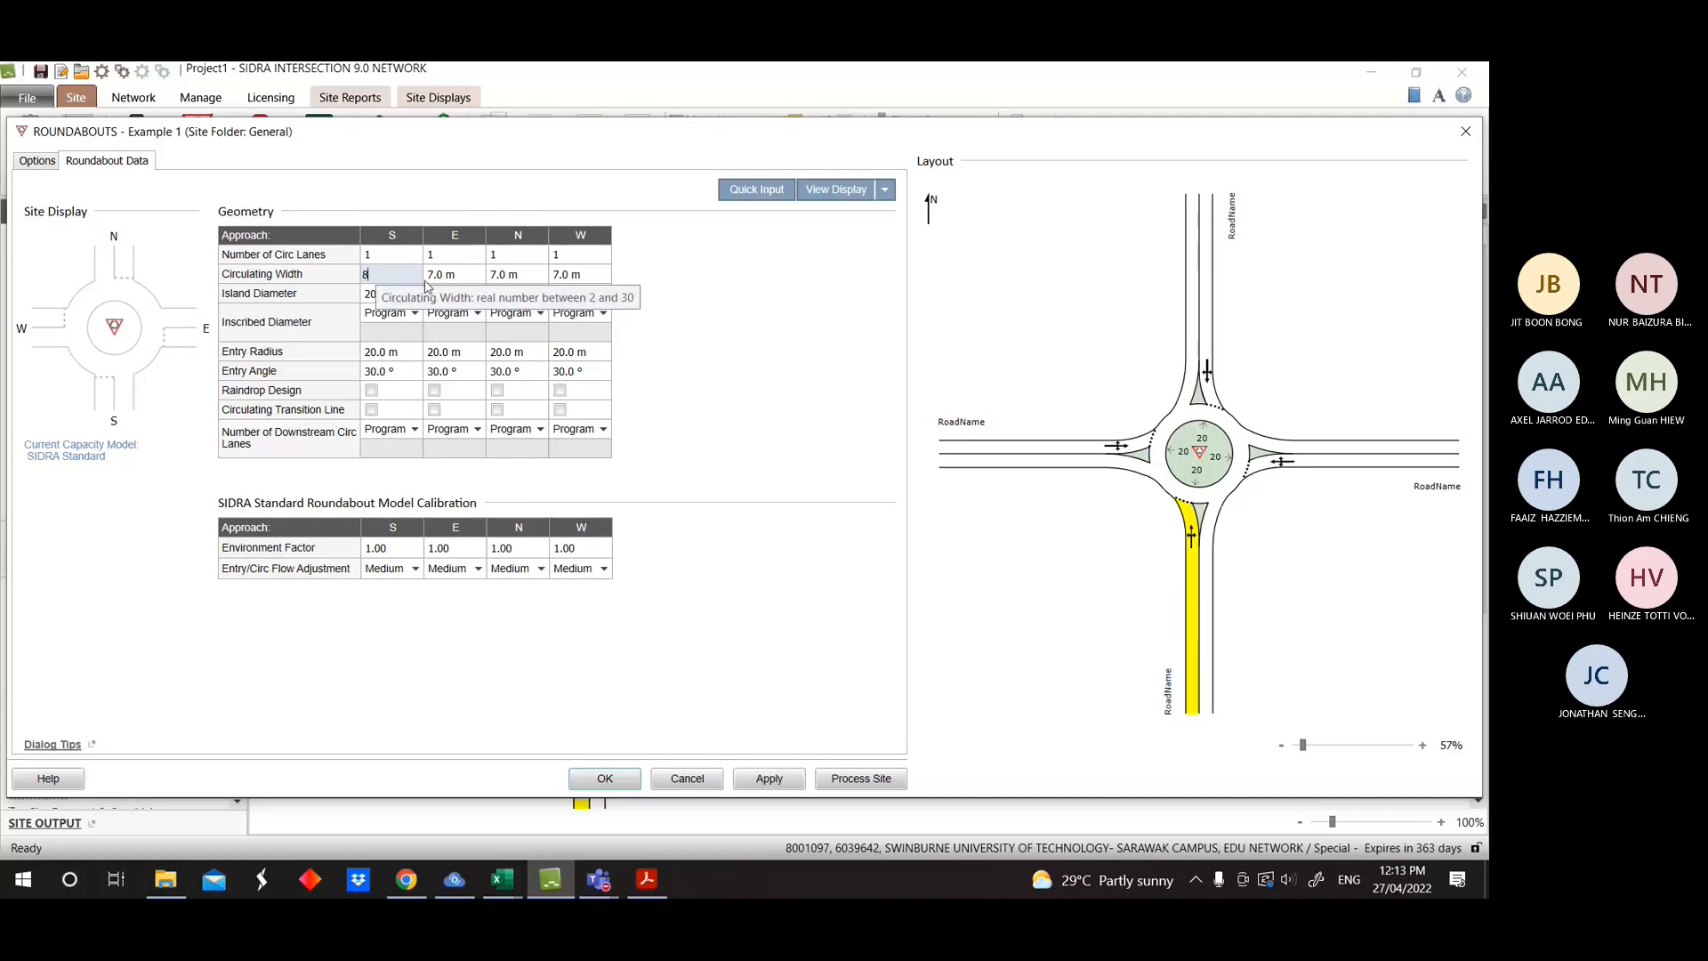
key("Tab")
type("8")
key("Tab")
type("8")
key("Tab")
type("8")
key("Tab")
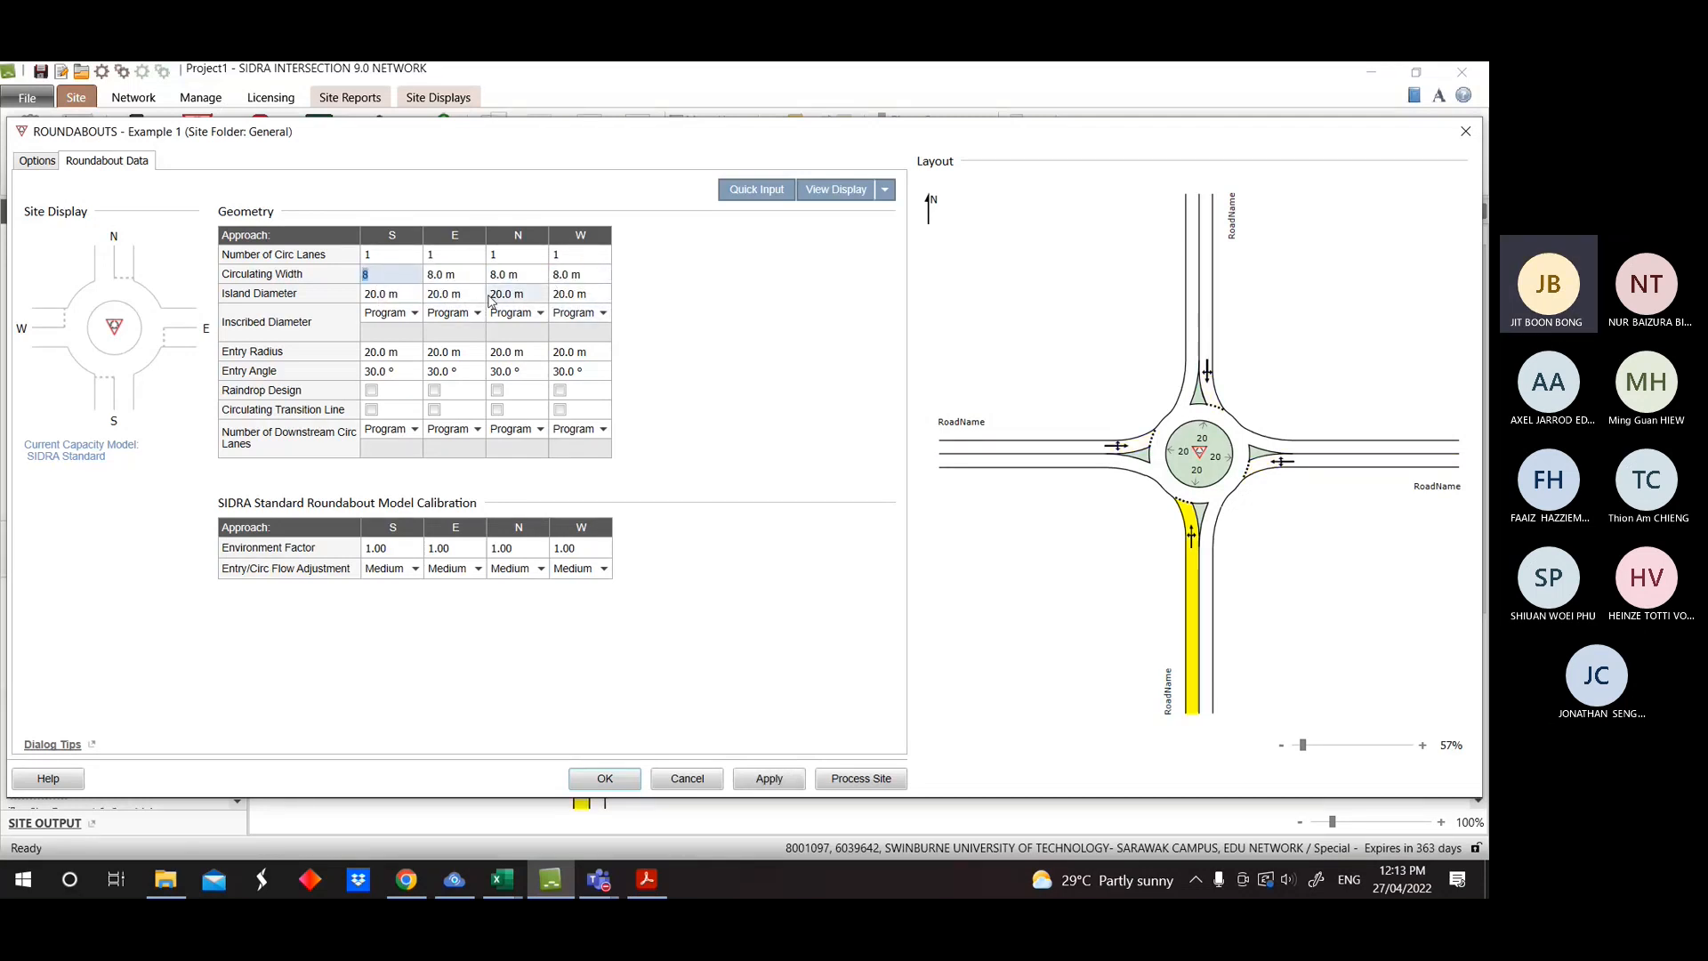
Try a 9 m circulating width on the south approach with Quick Input, cancel it, and discard the roundabout changes.
type("9")
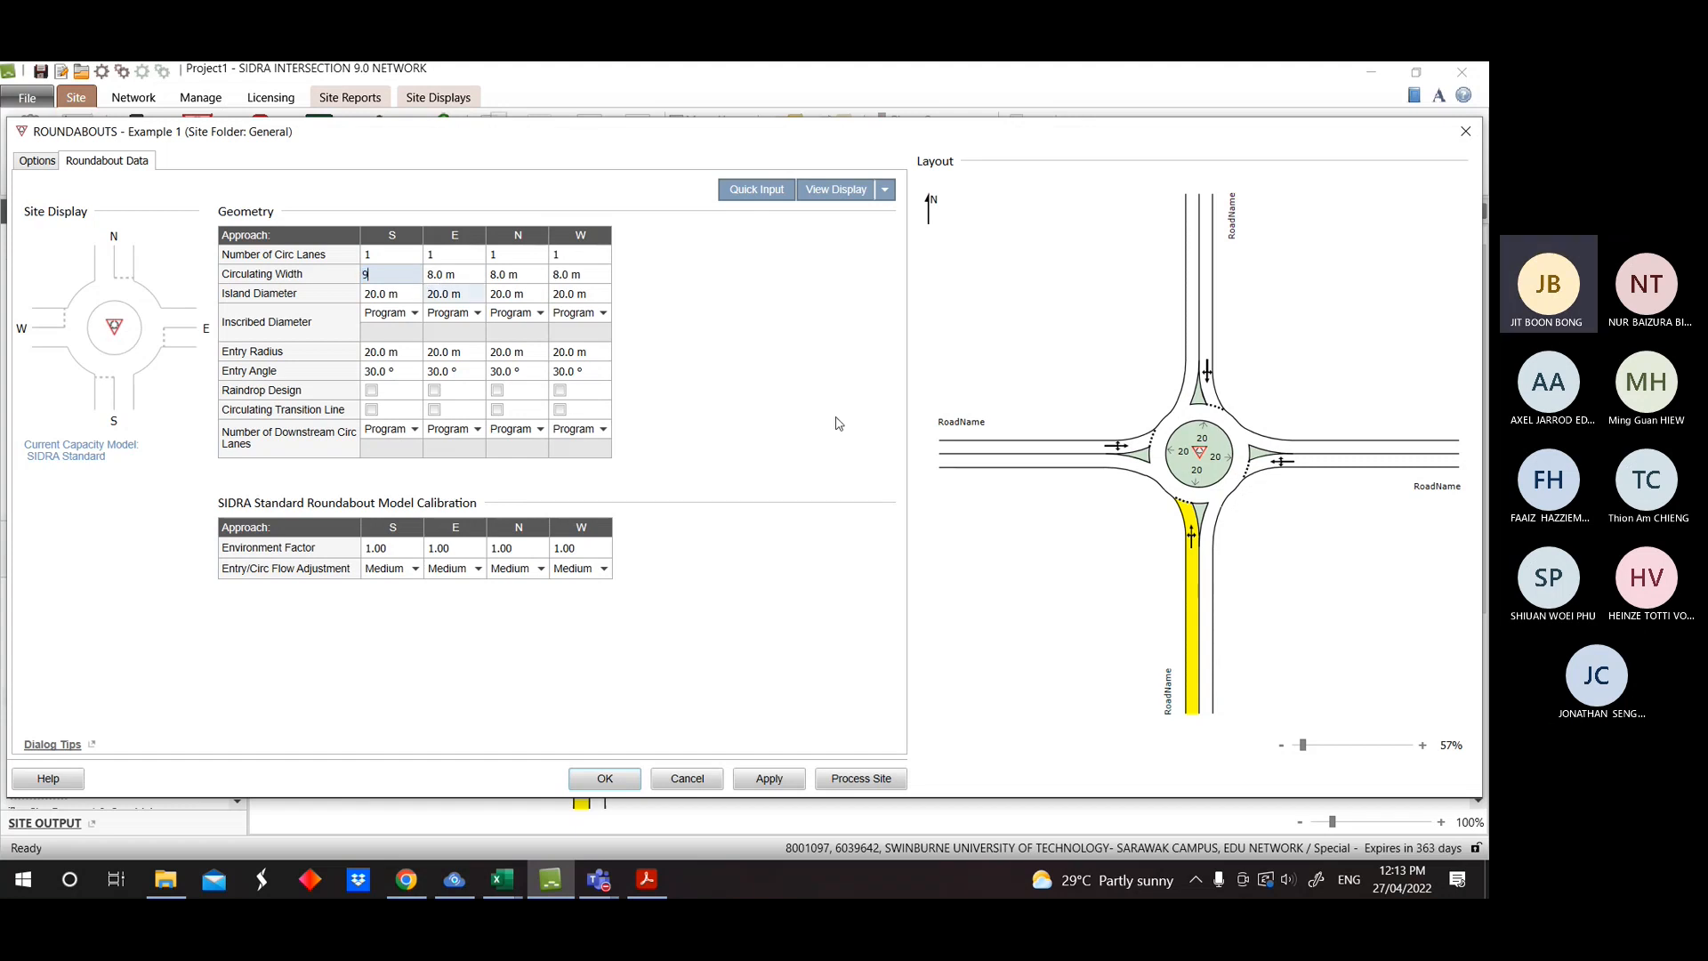
left_click(749, 194)
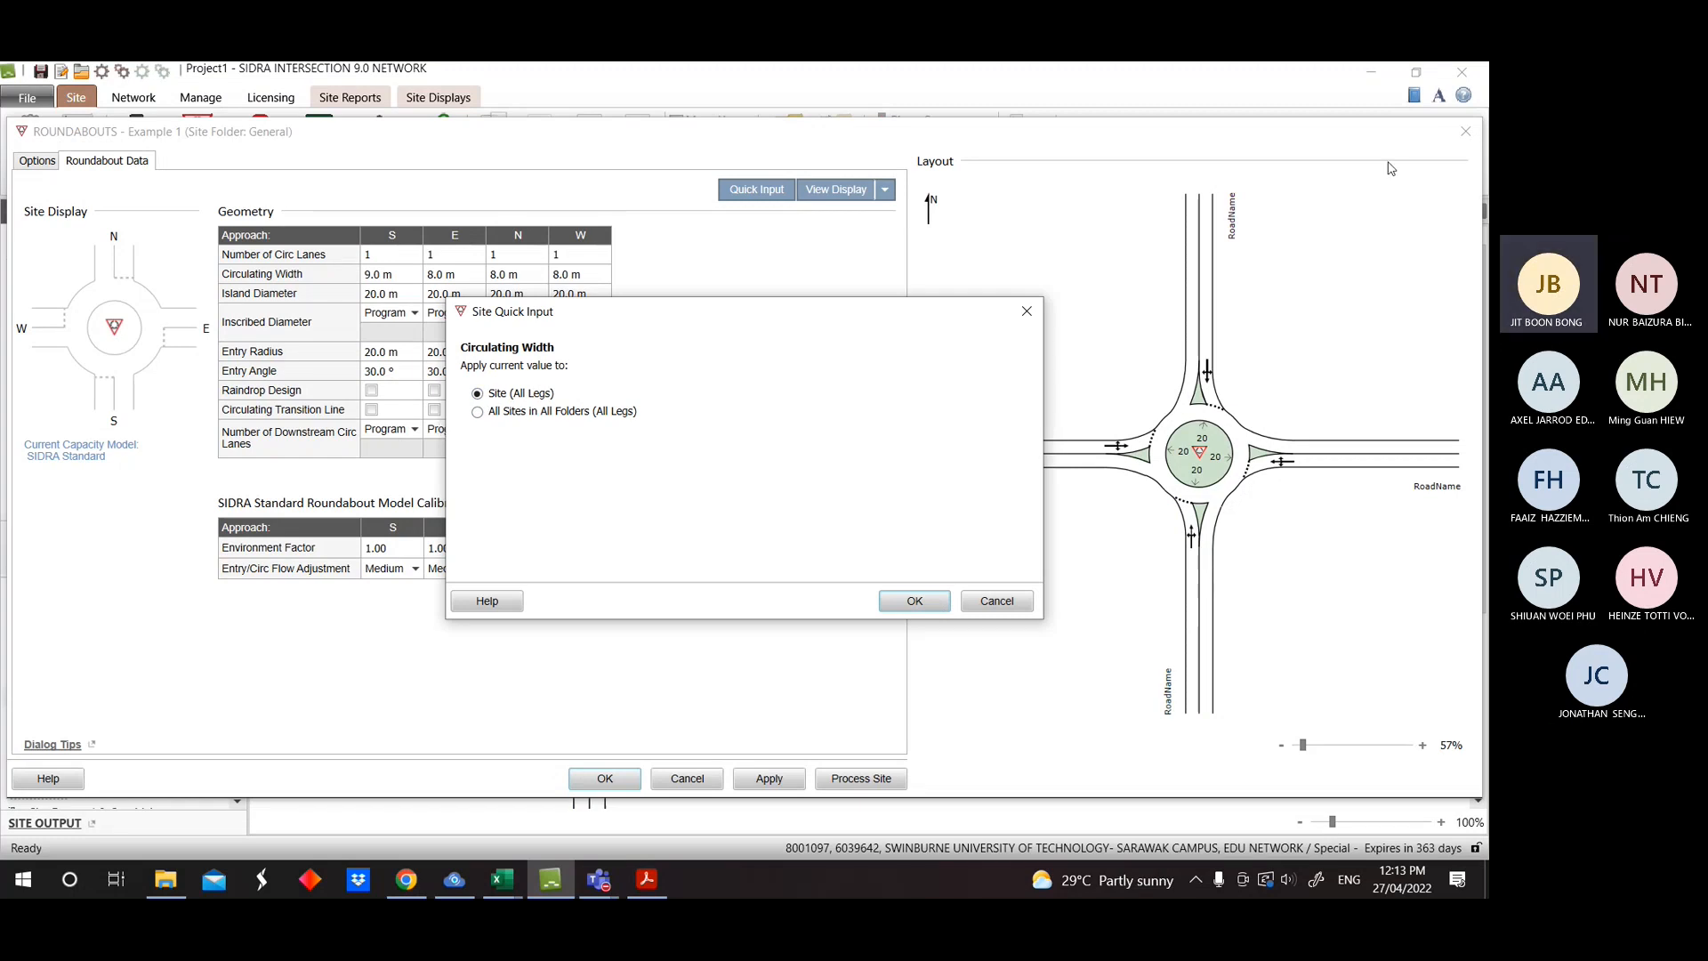
left_click(1028, 311)
left_click(1465, 131)
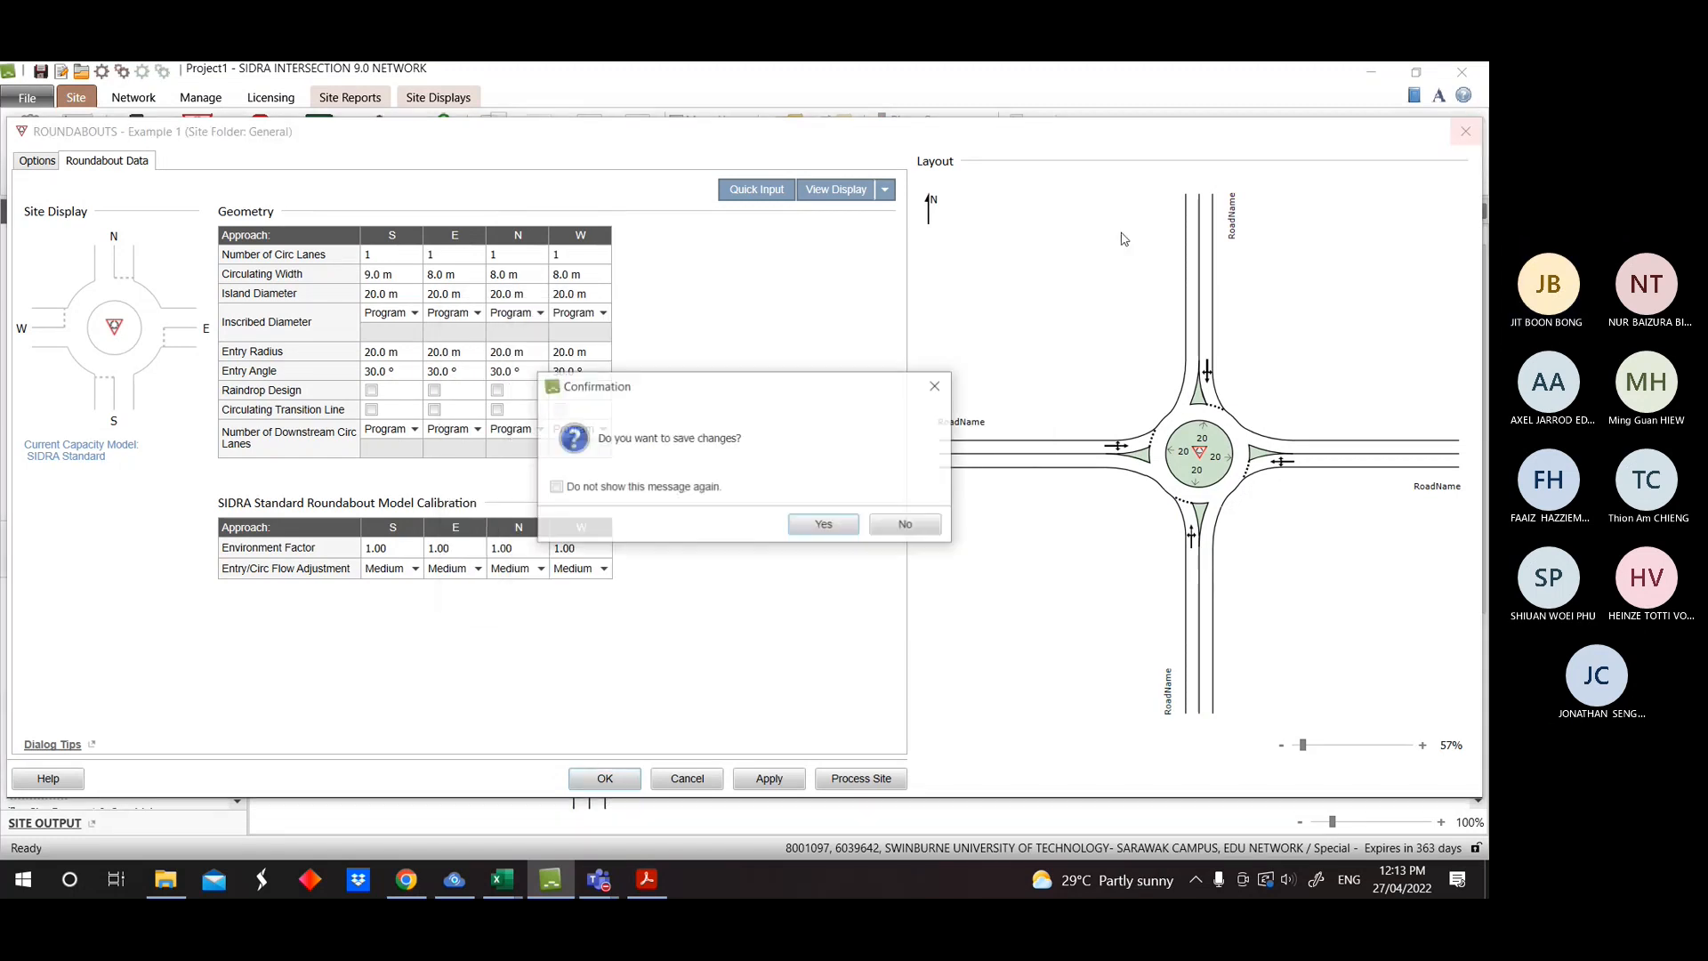
left_click(894, 525)
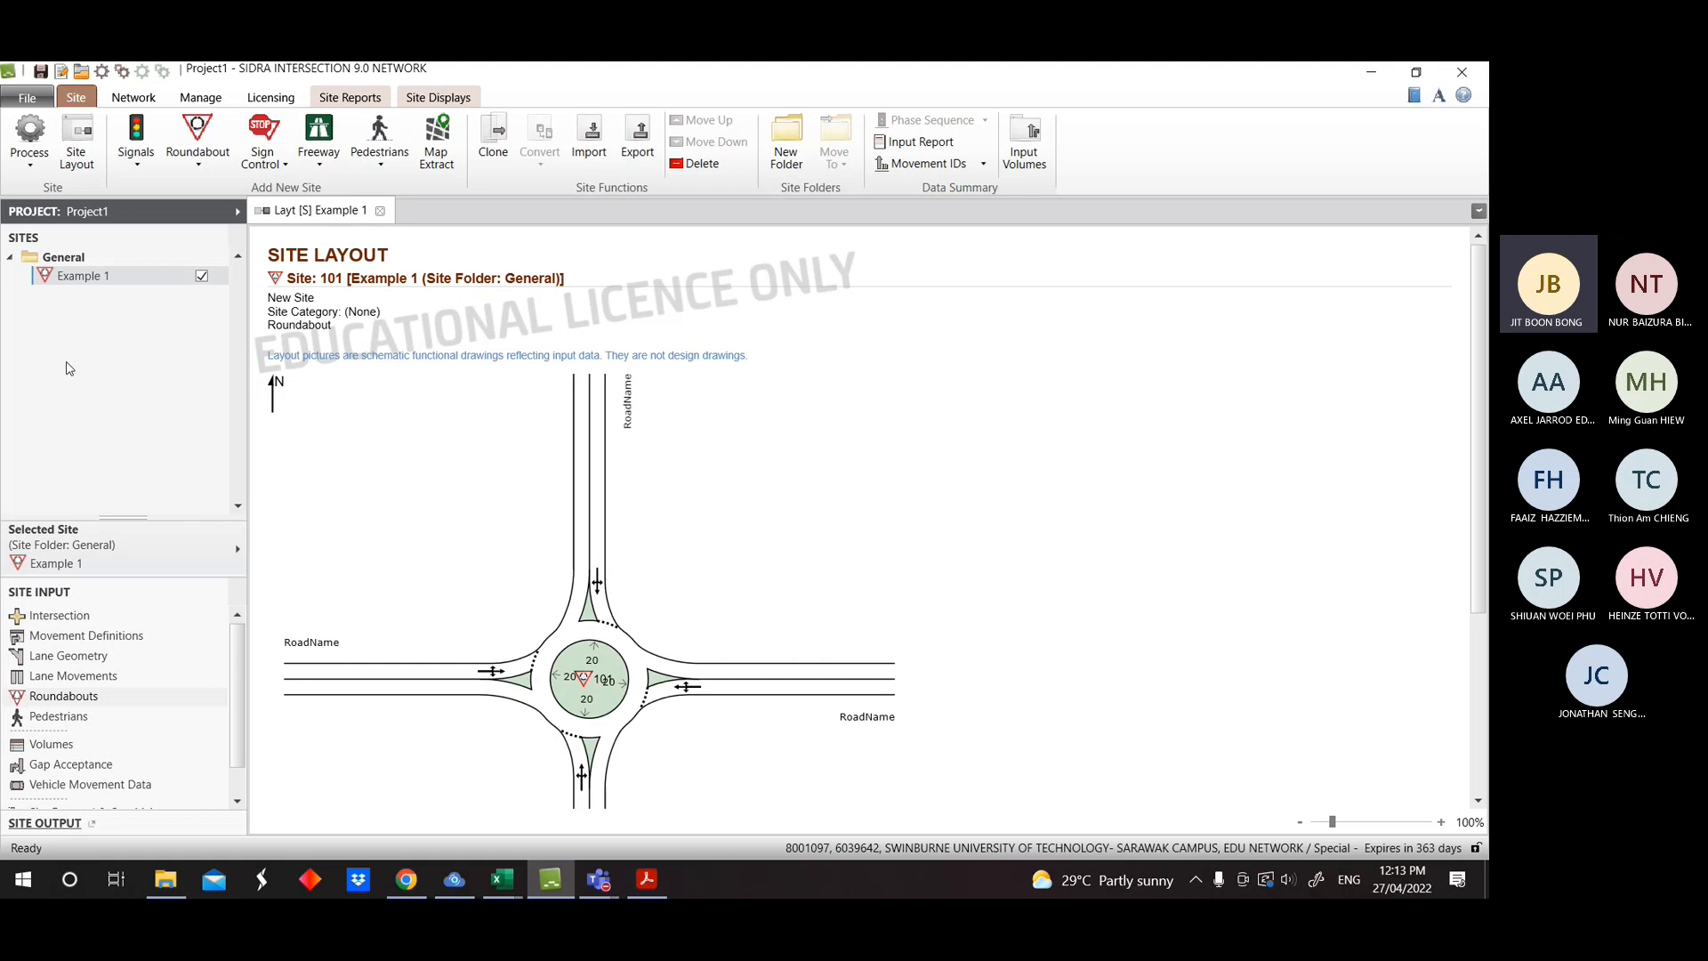
Enter 9 m again as the south circulating width, view the Quick Input options for all legs, and close without saving.
left_click(63, 696)
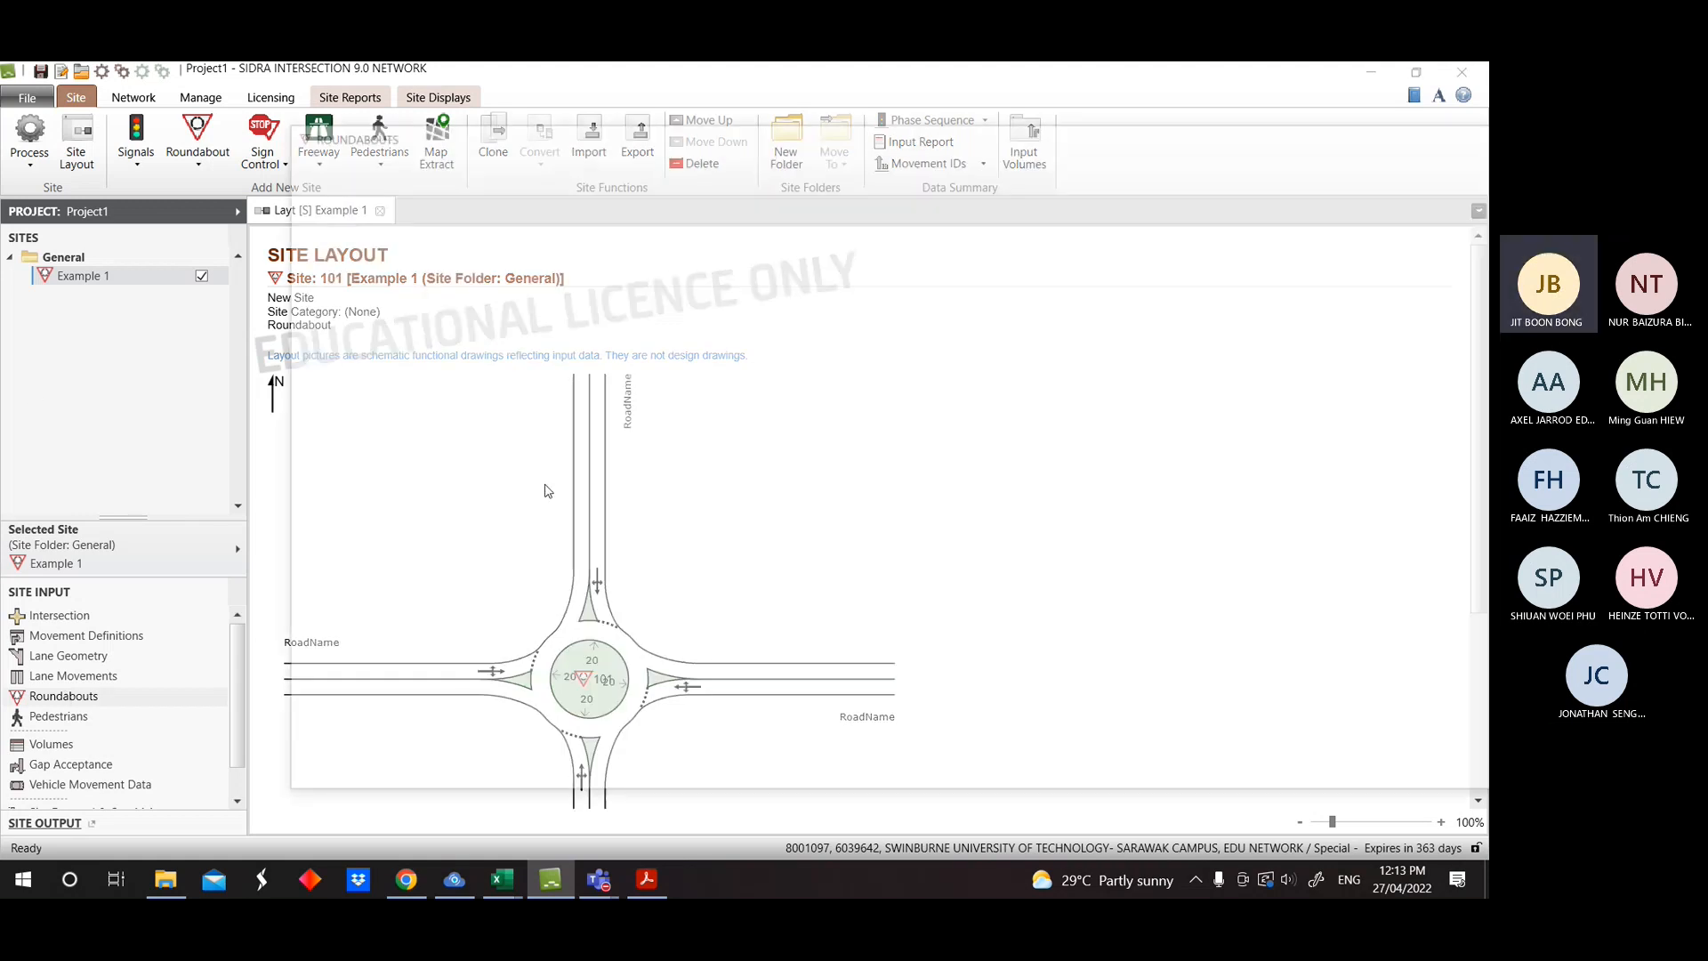
left_click(382, 274)
type("9")
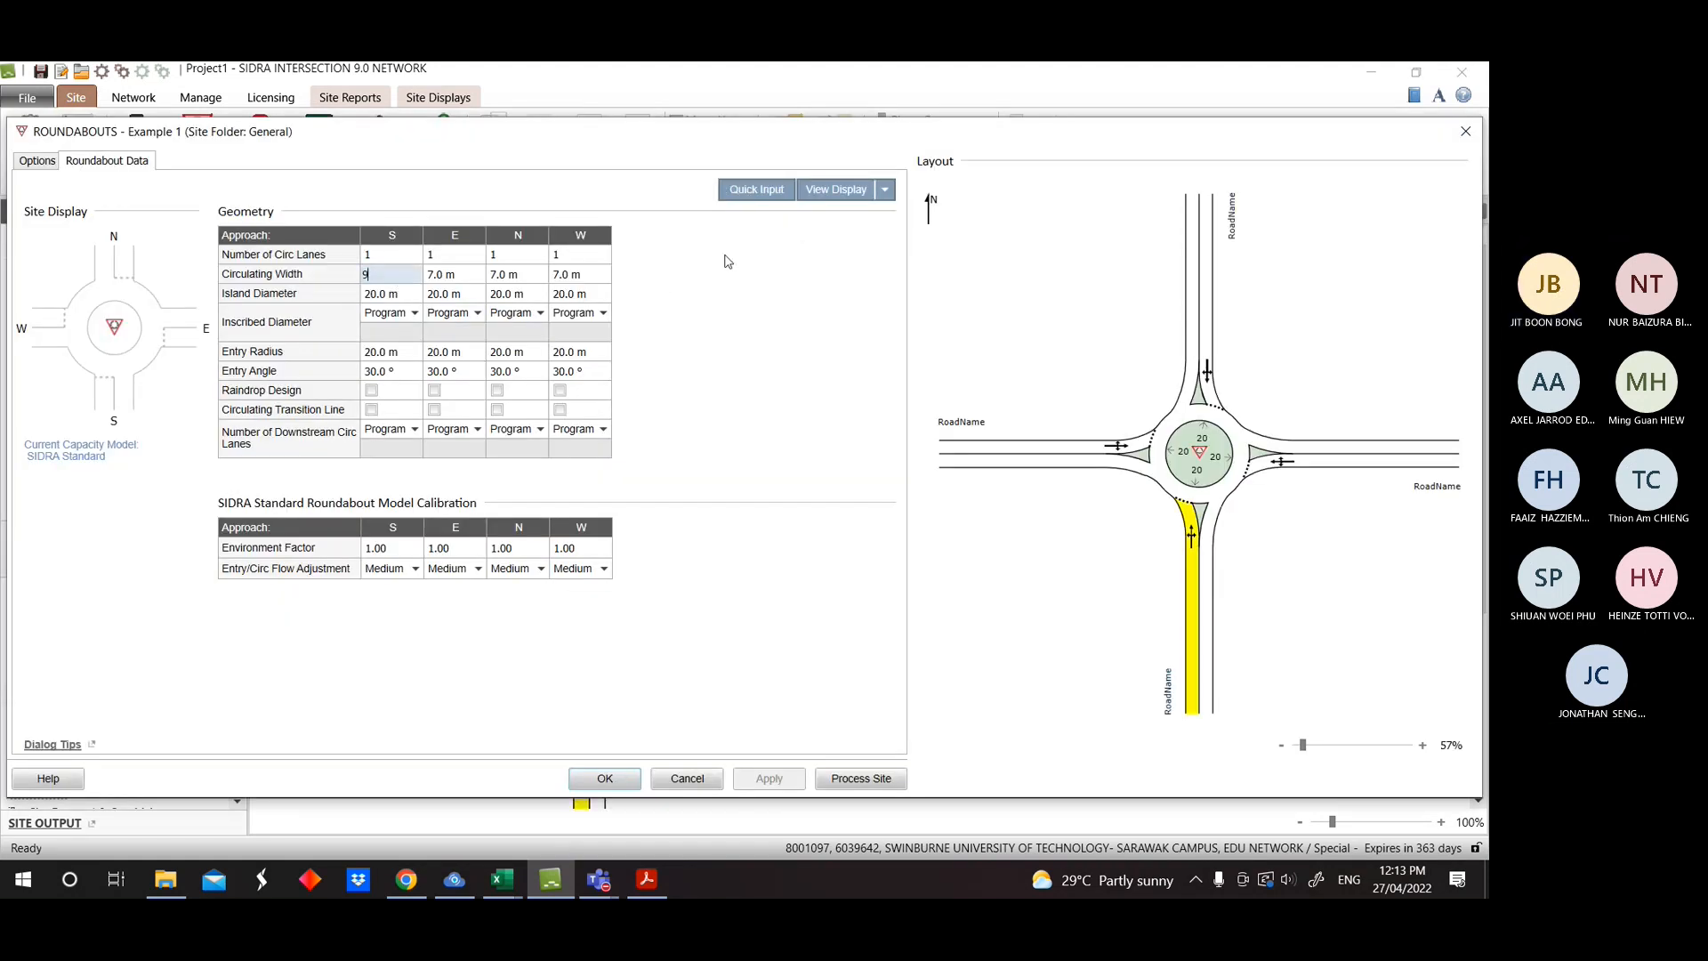
left_click(756, 191)
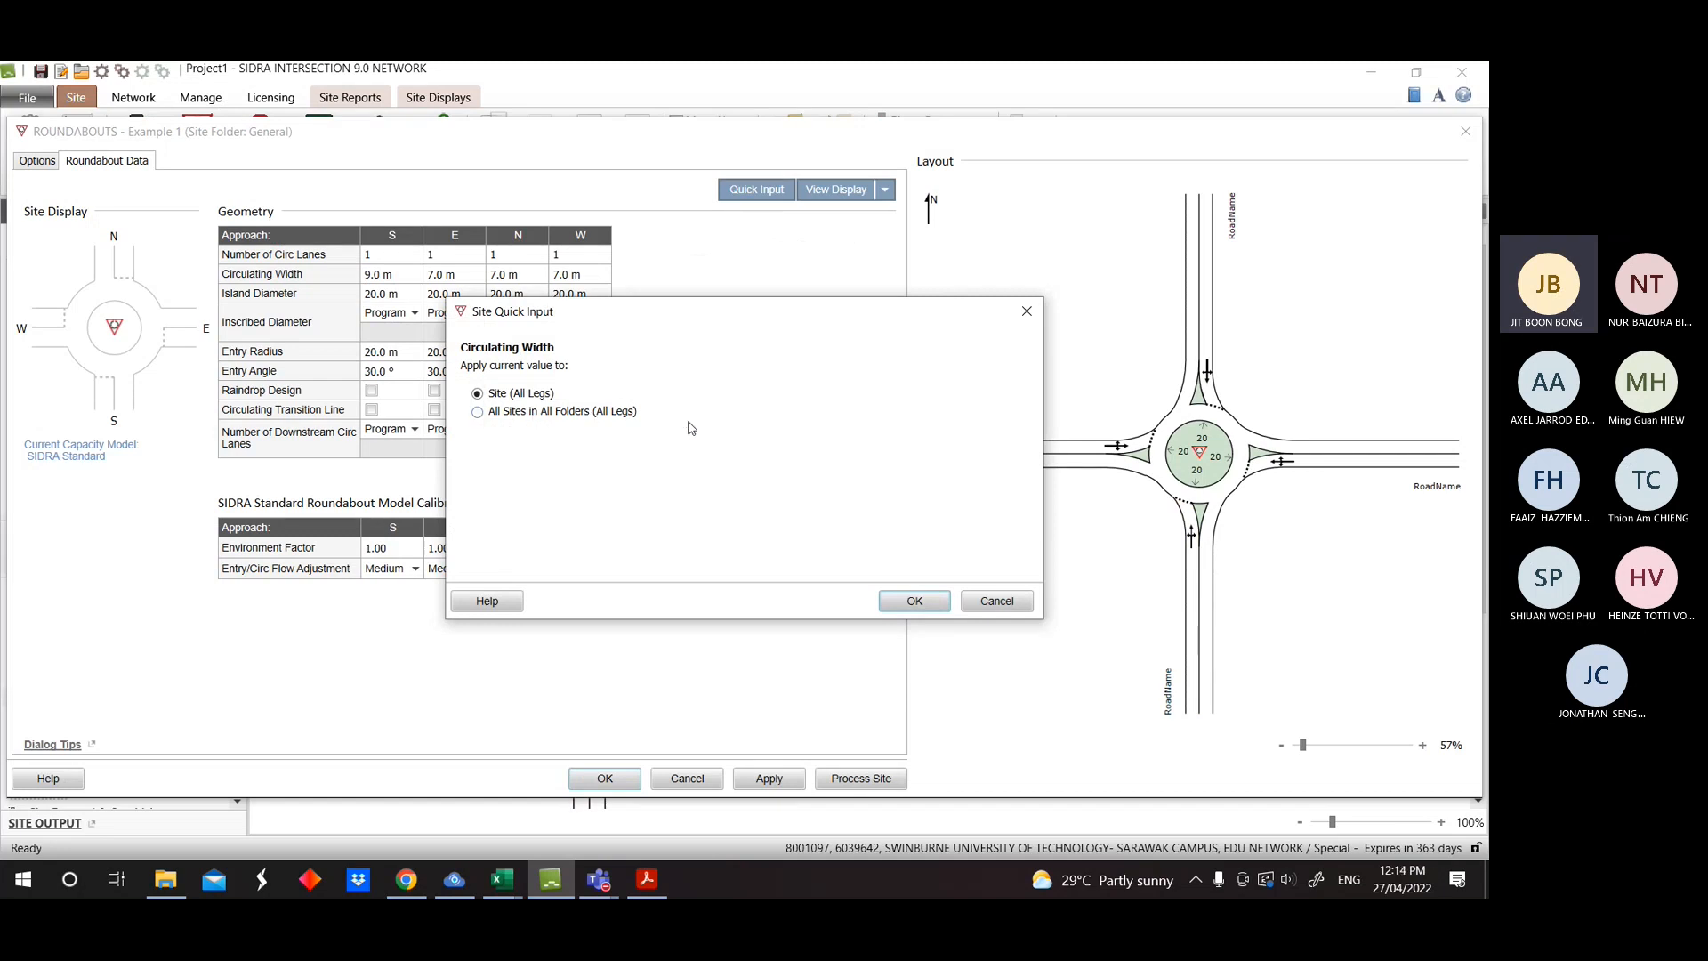
left_click(997, 601)
left_click(1465, 131)
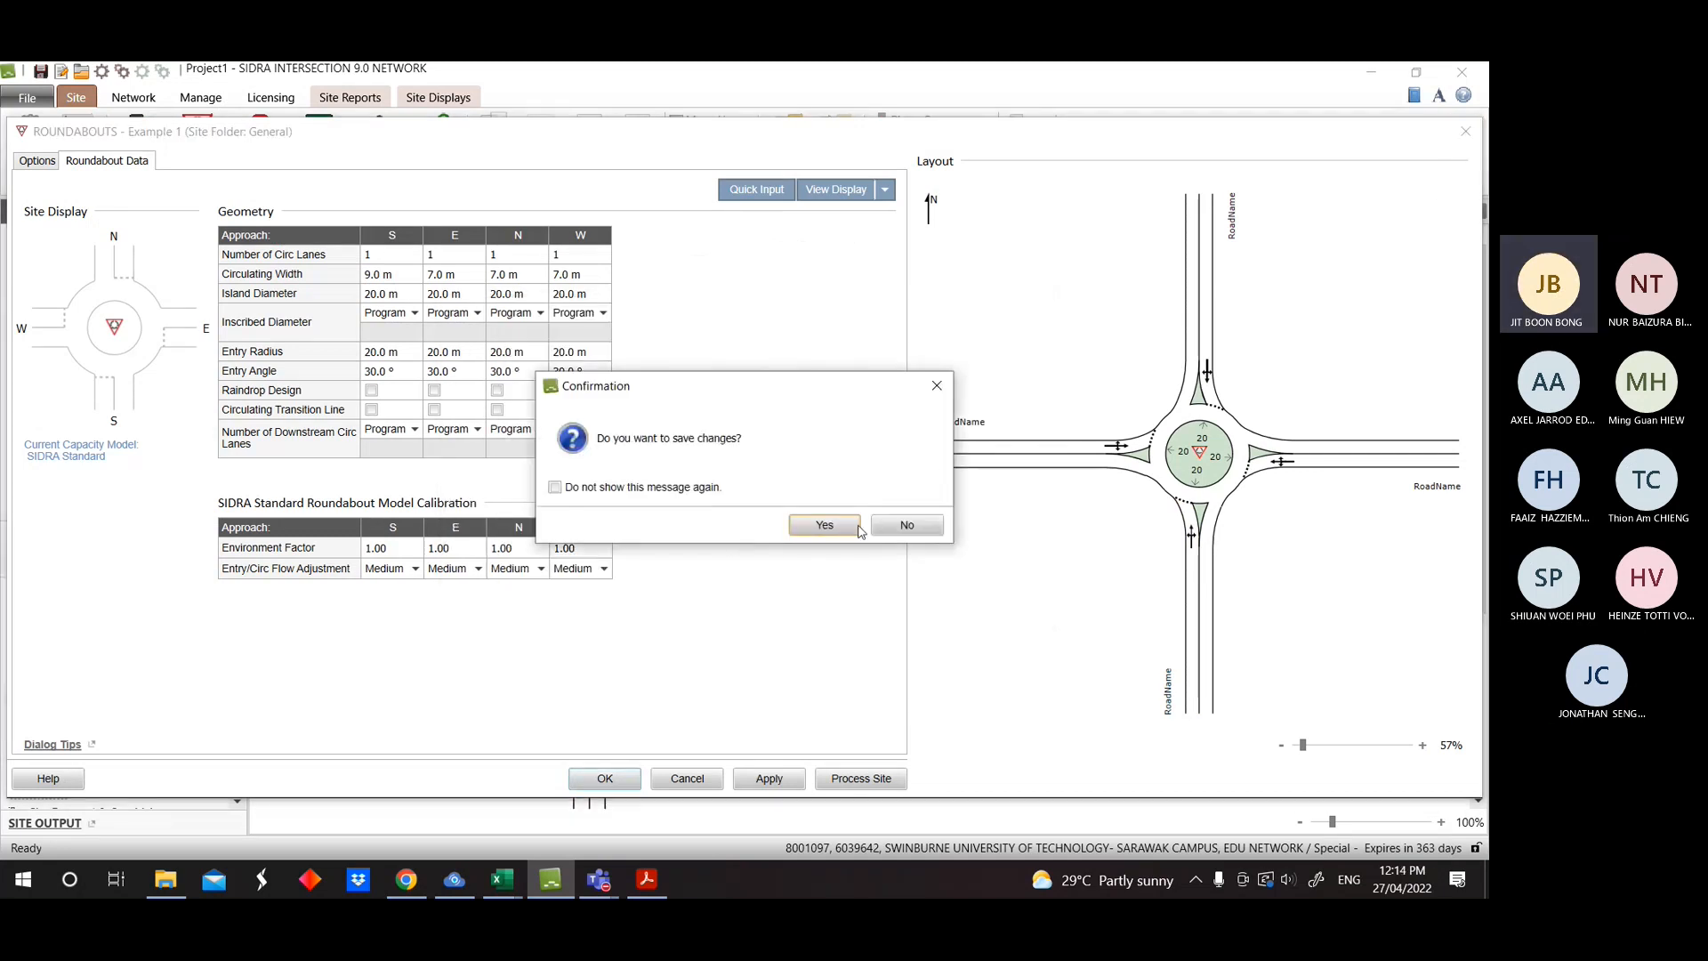
left_click(906, 525)
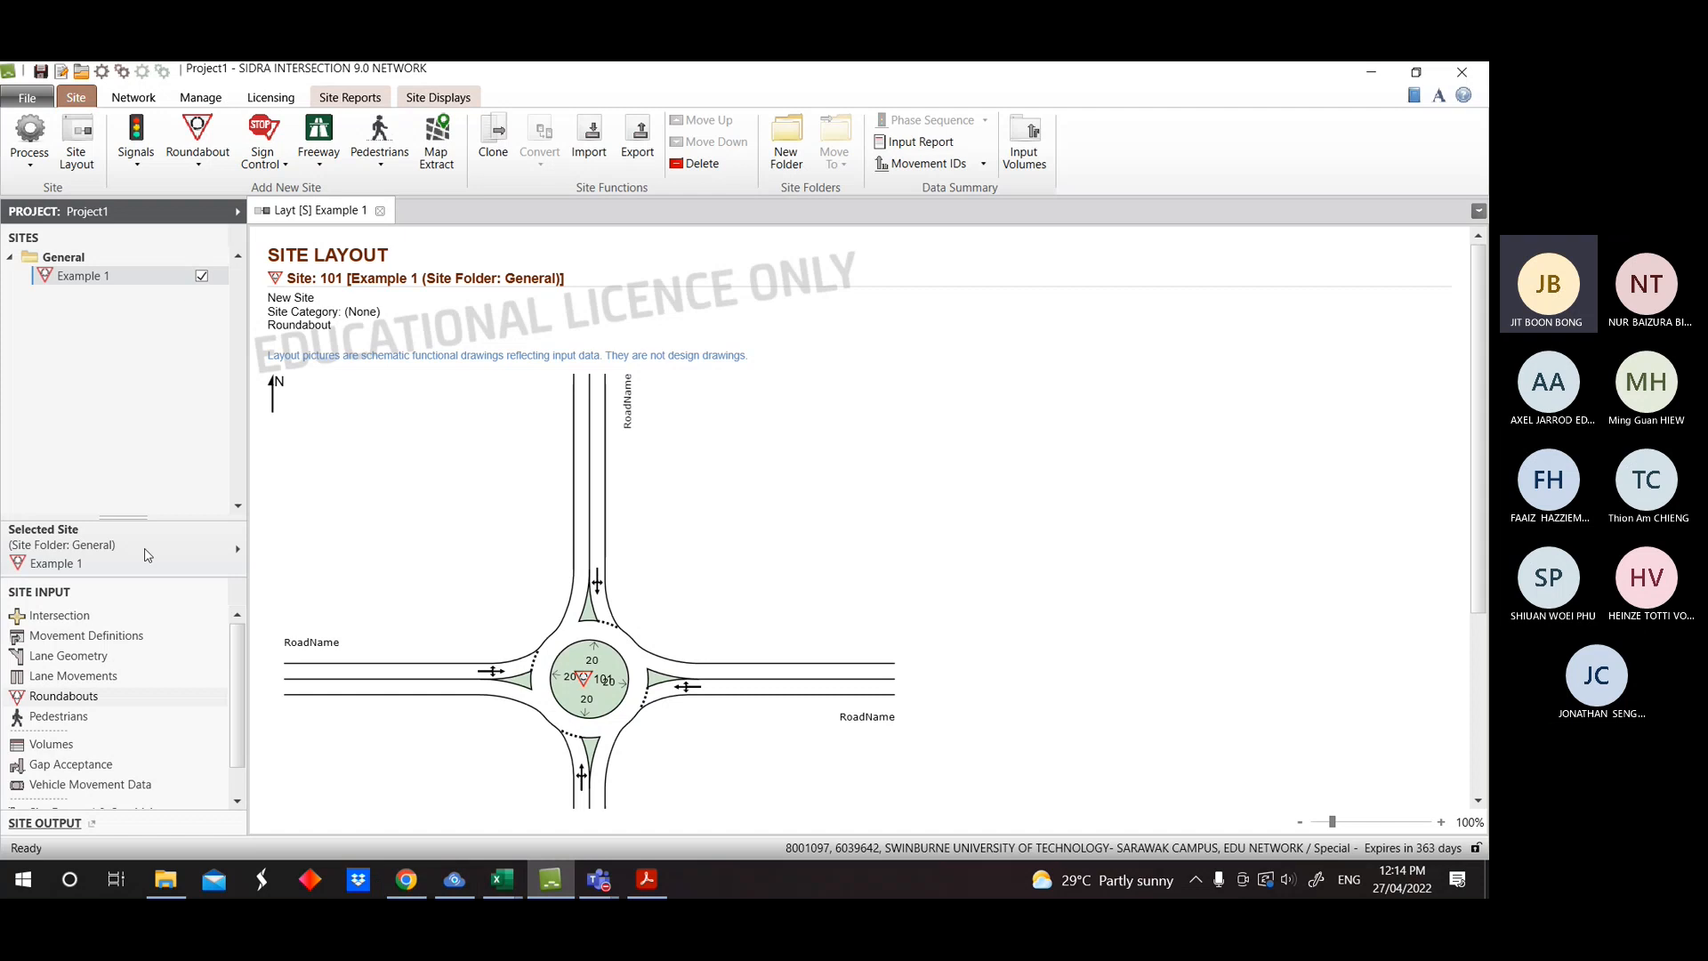
Check the circulating widths of all approaches in the roundabout data and close the dialog.
left_click(80, 696)
left_click(412, 281)
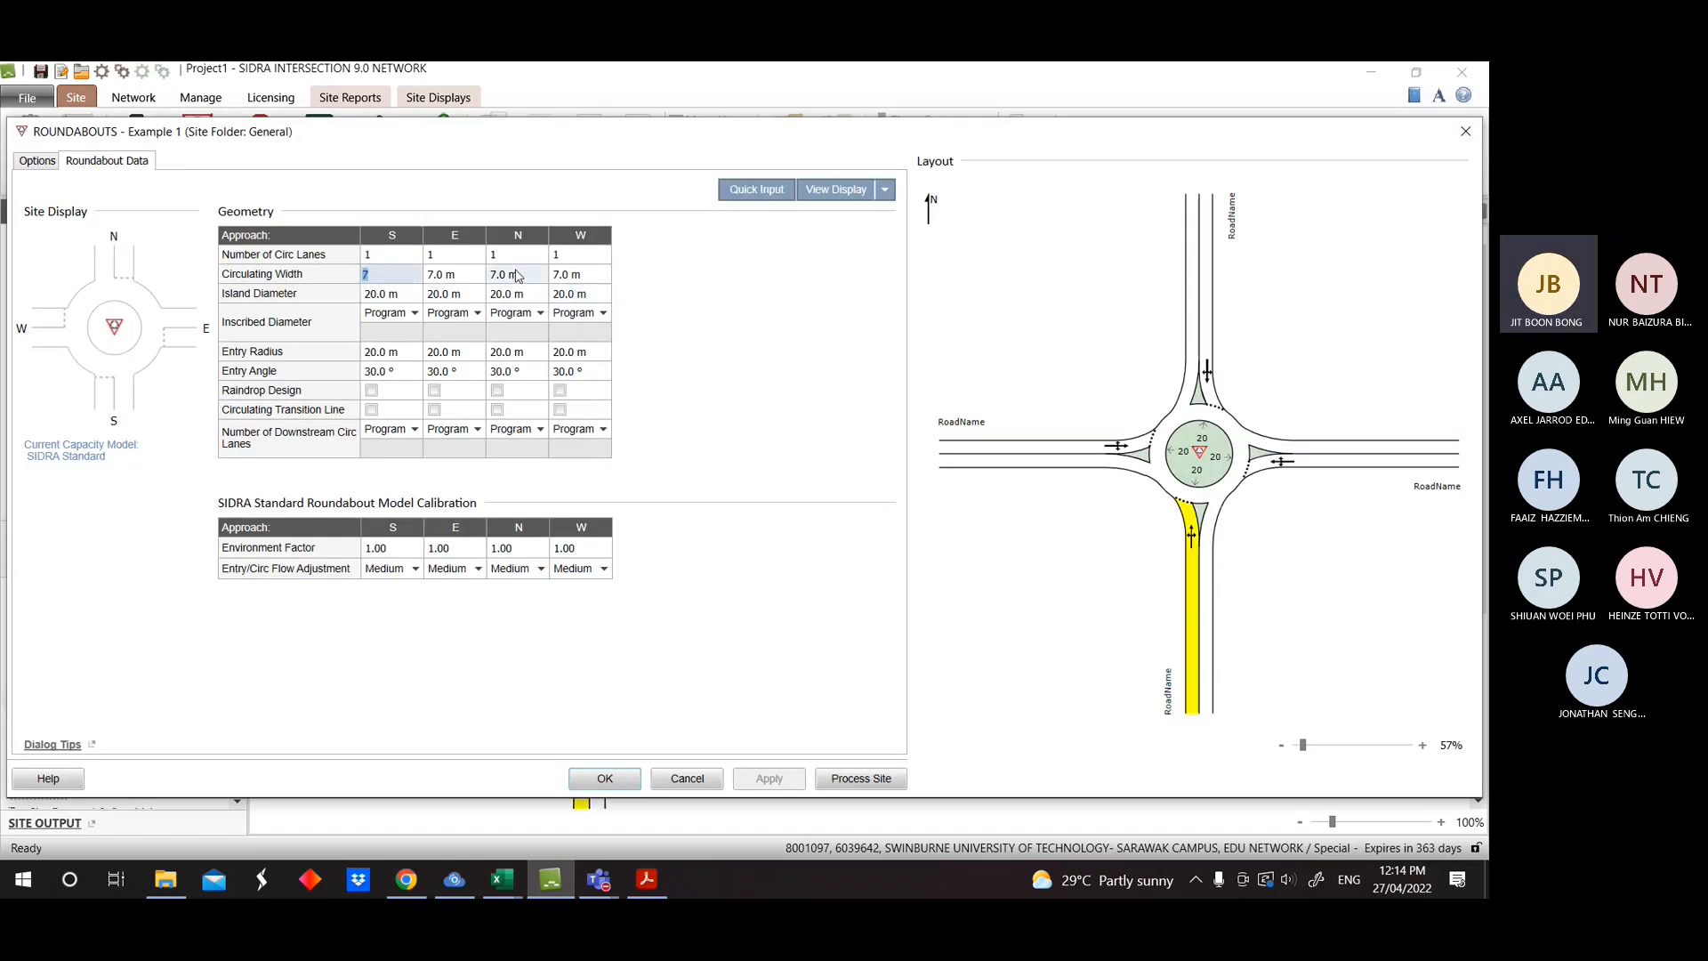
left_click(1467, 132)
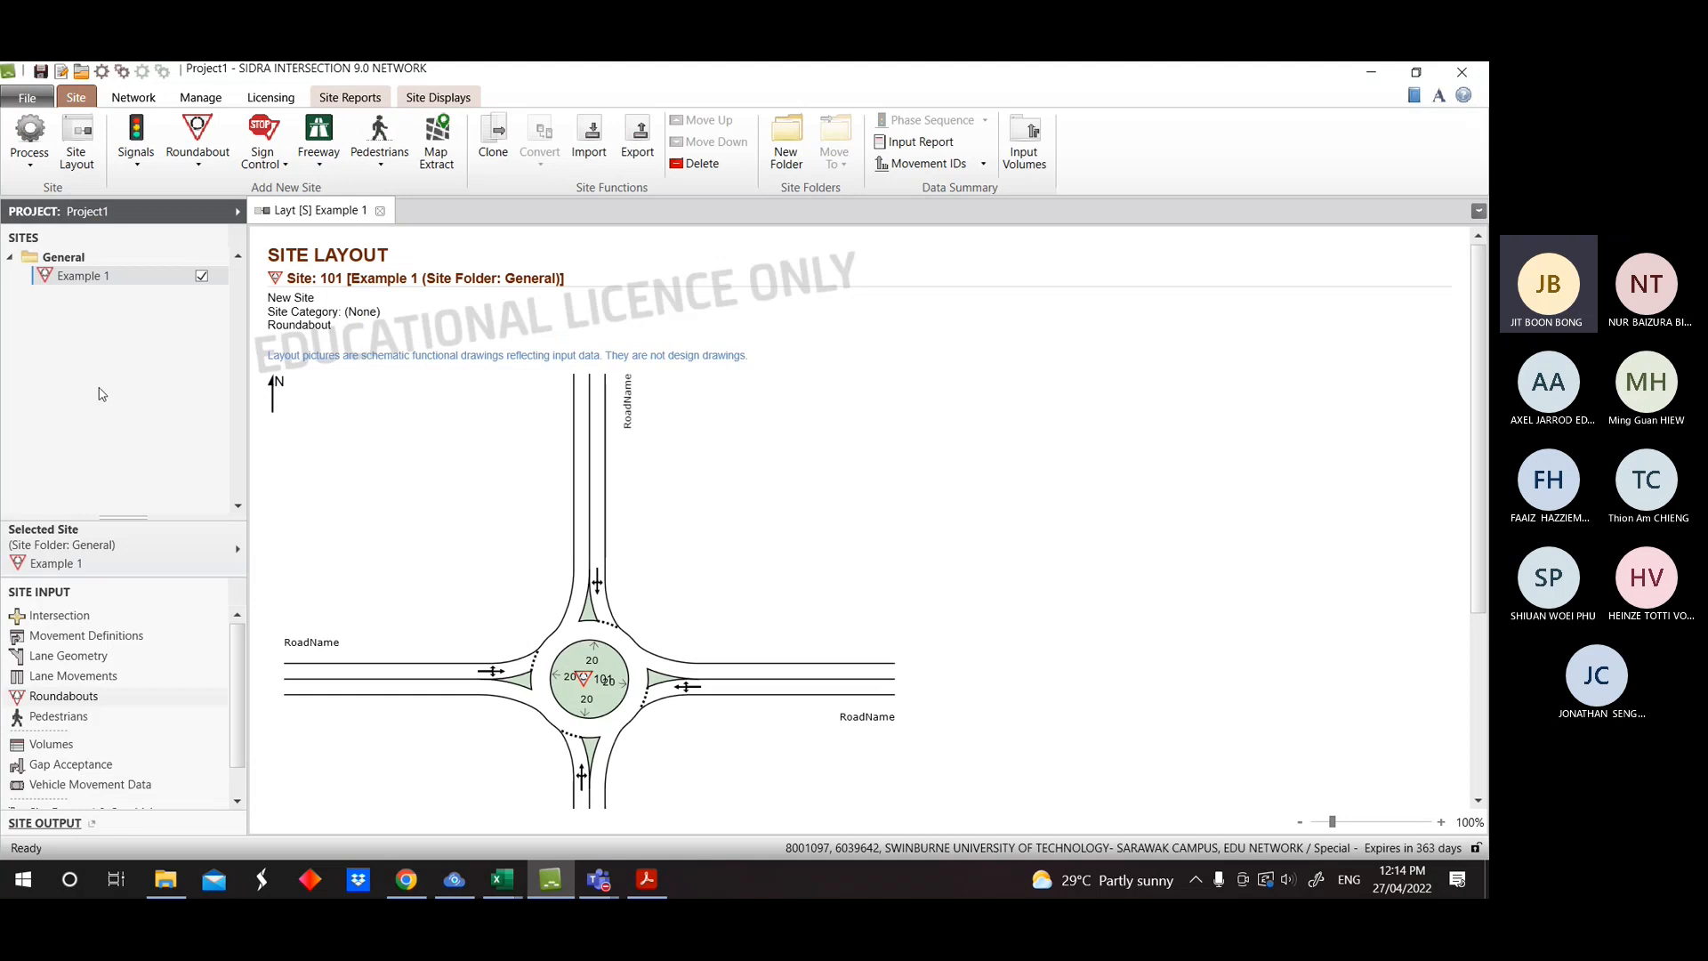
Consult the notes for the island size and set the south approach's island diameter to 25 m in the roundabout data.
left_click(76, 698)
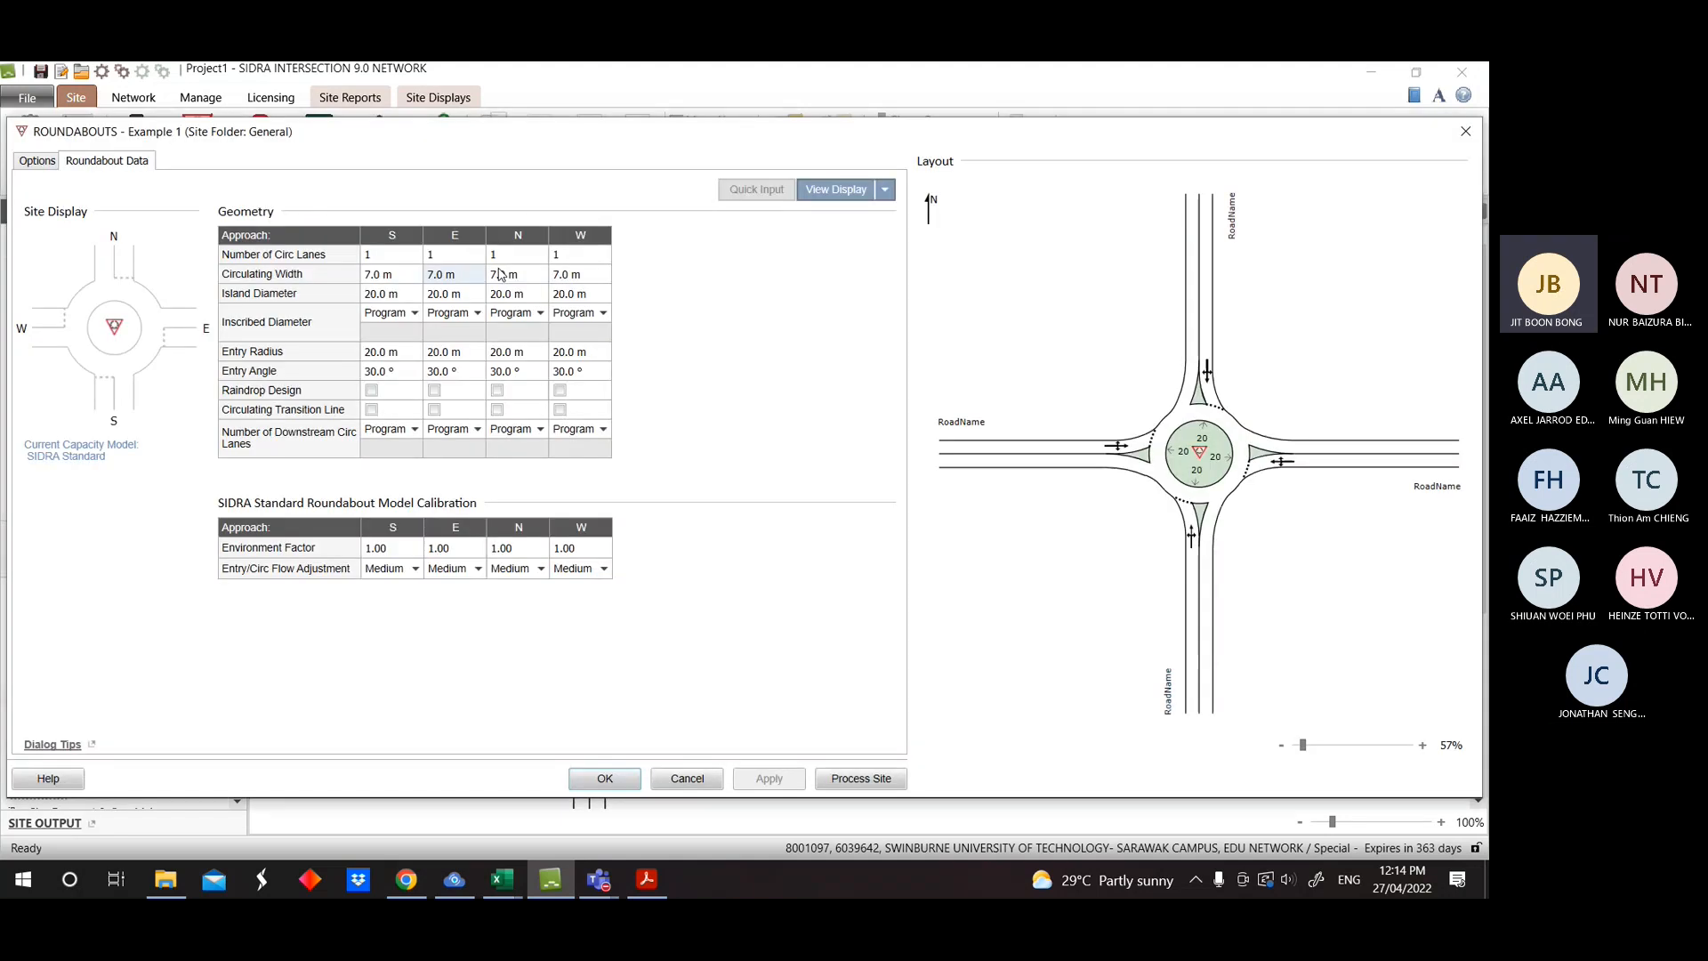
left_click(396, 278)
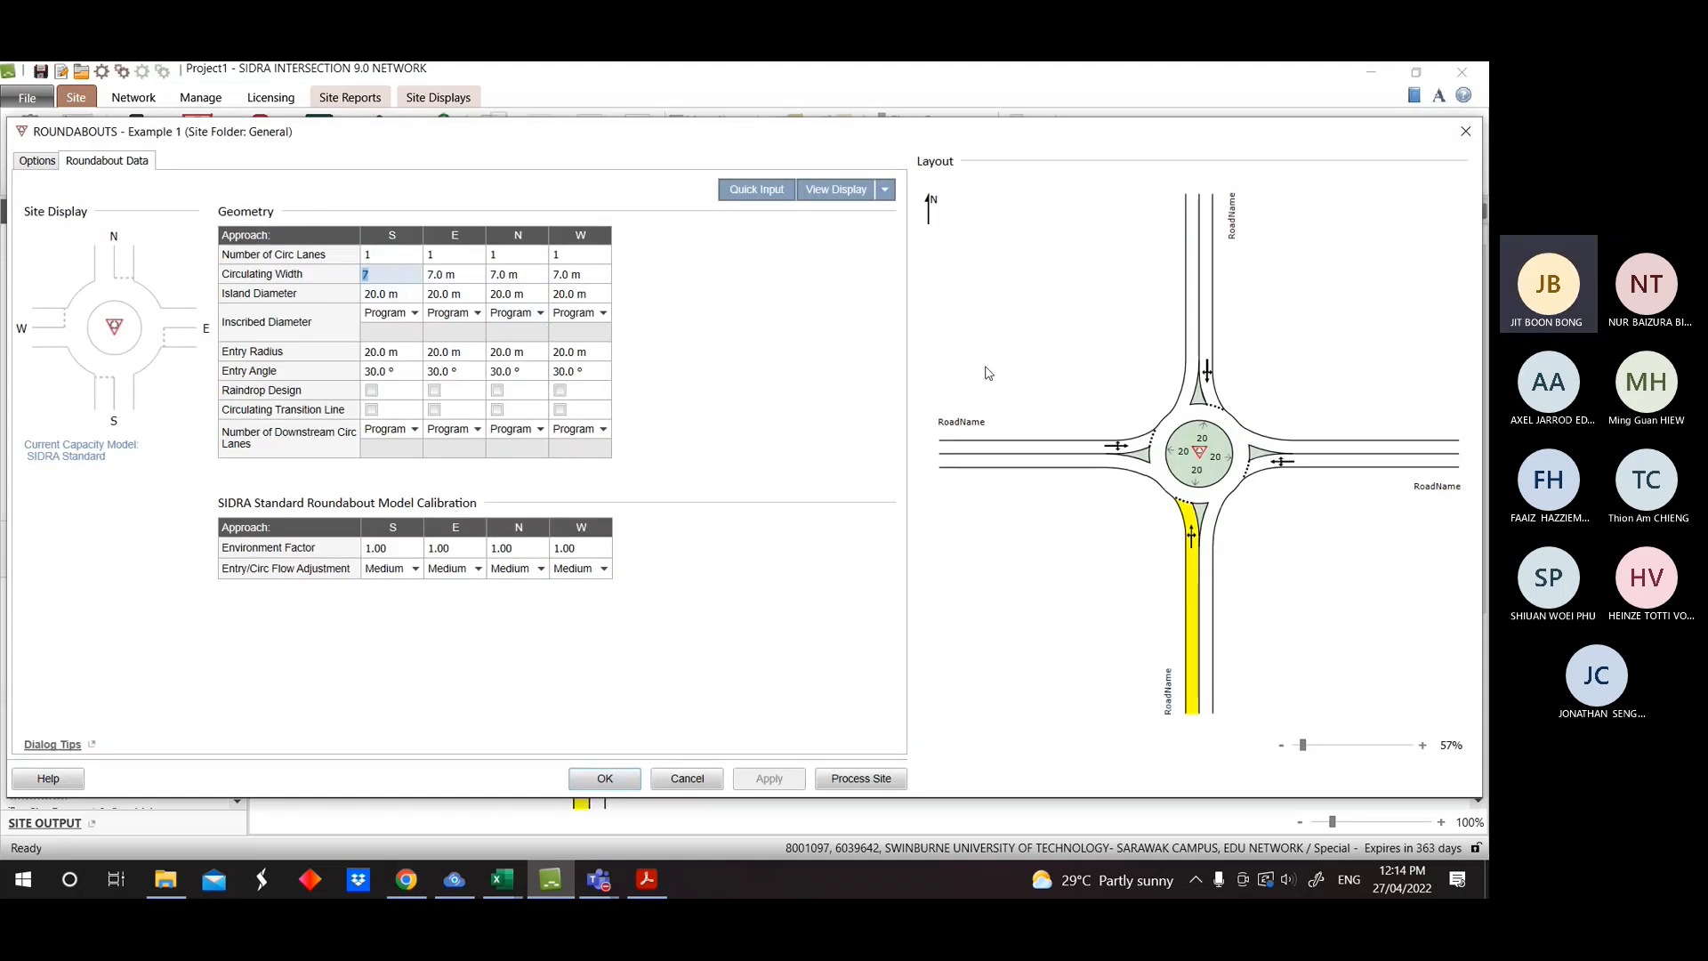
left_click(646, 879)
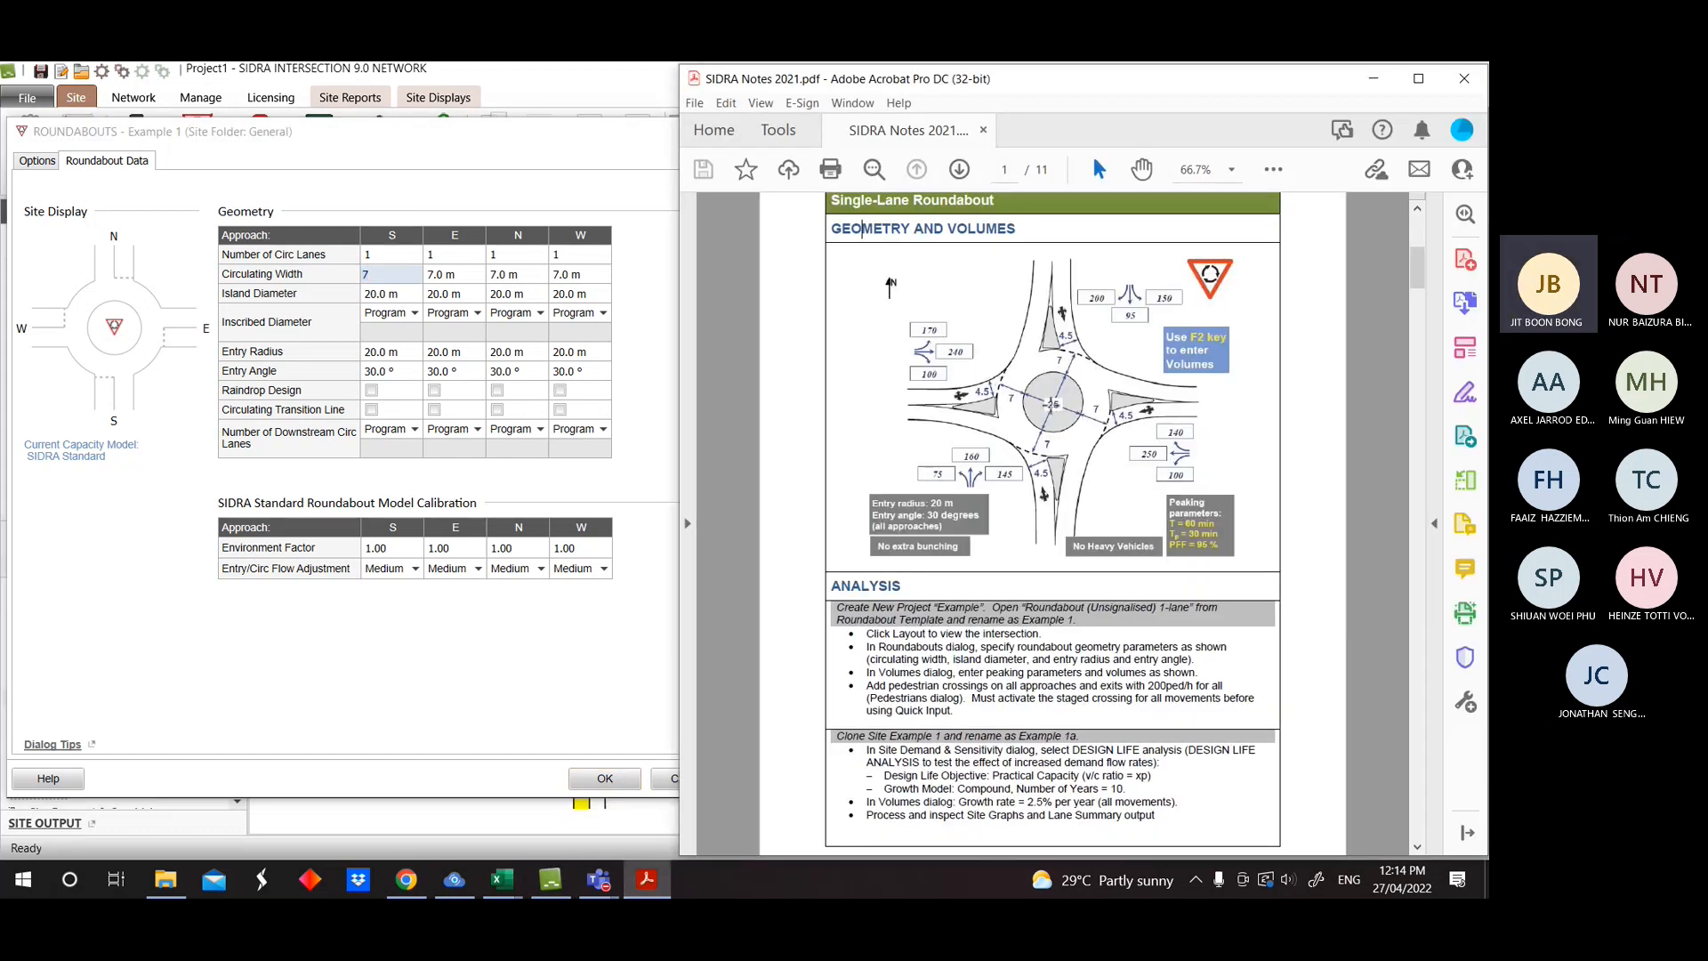
left_click(376, 292)
left_click(376, 292)
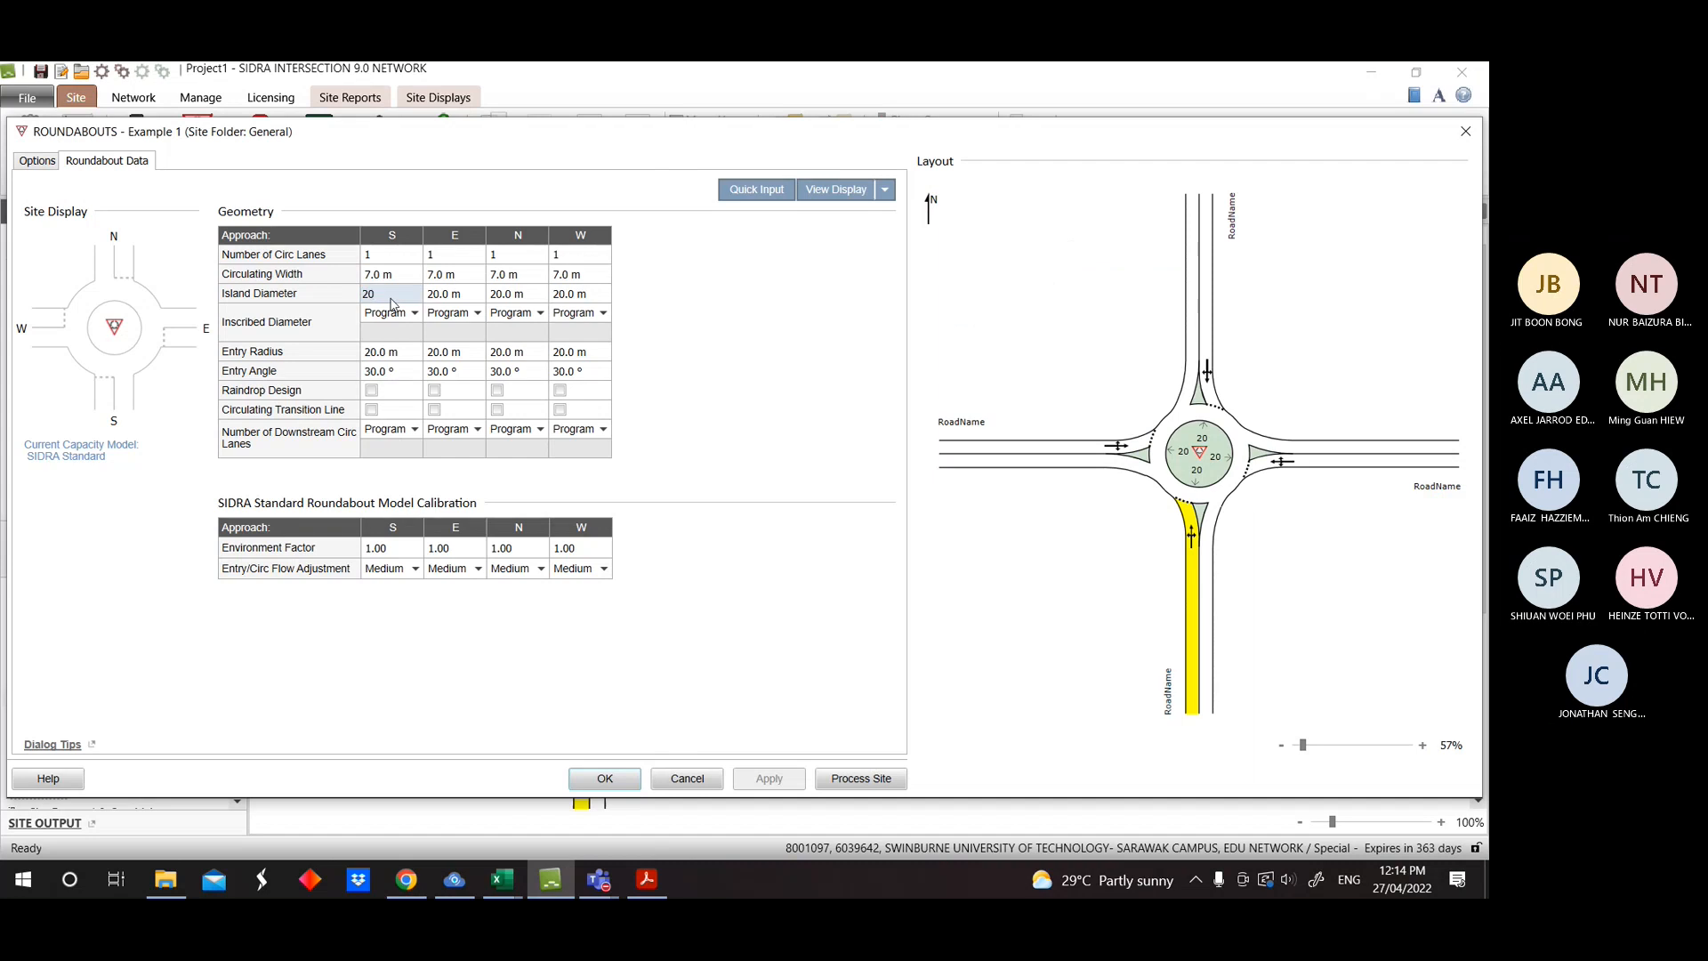
key("BackSpace")
type("6")
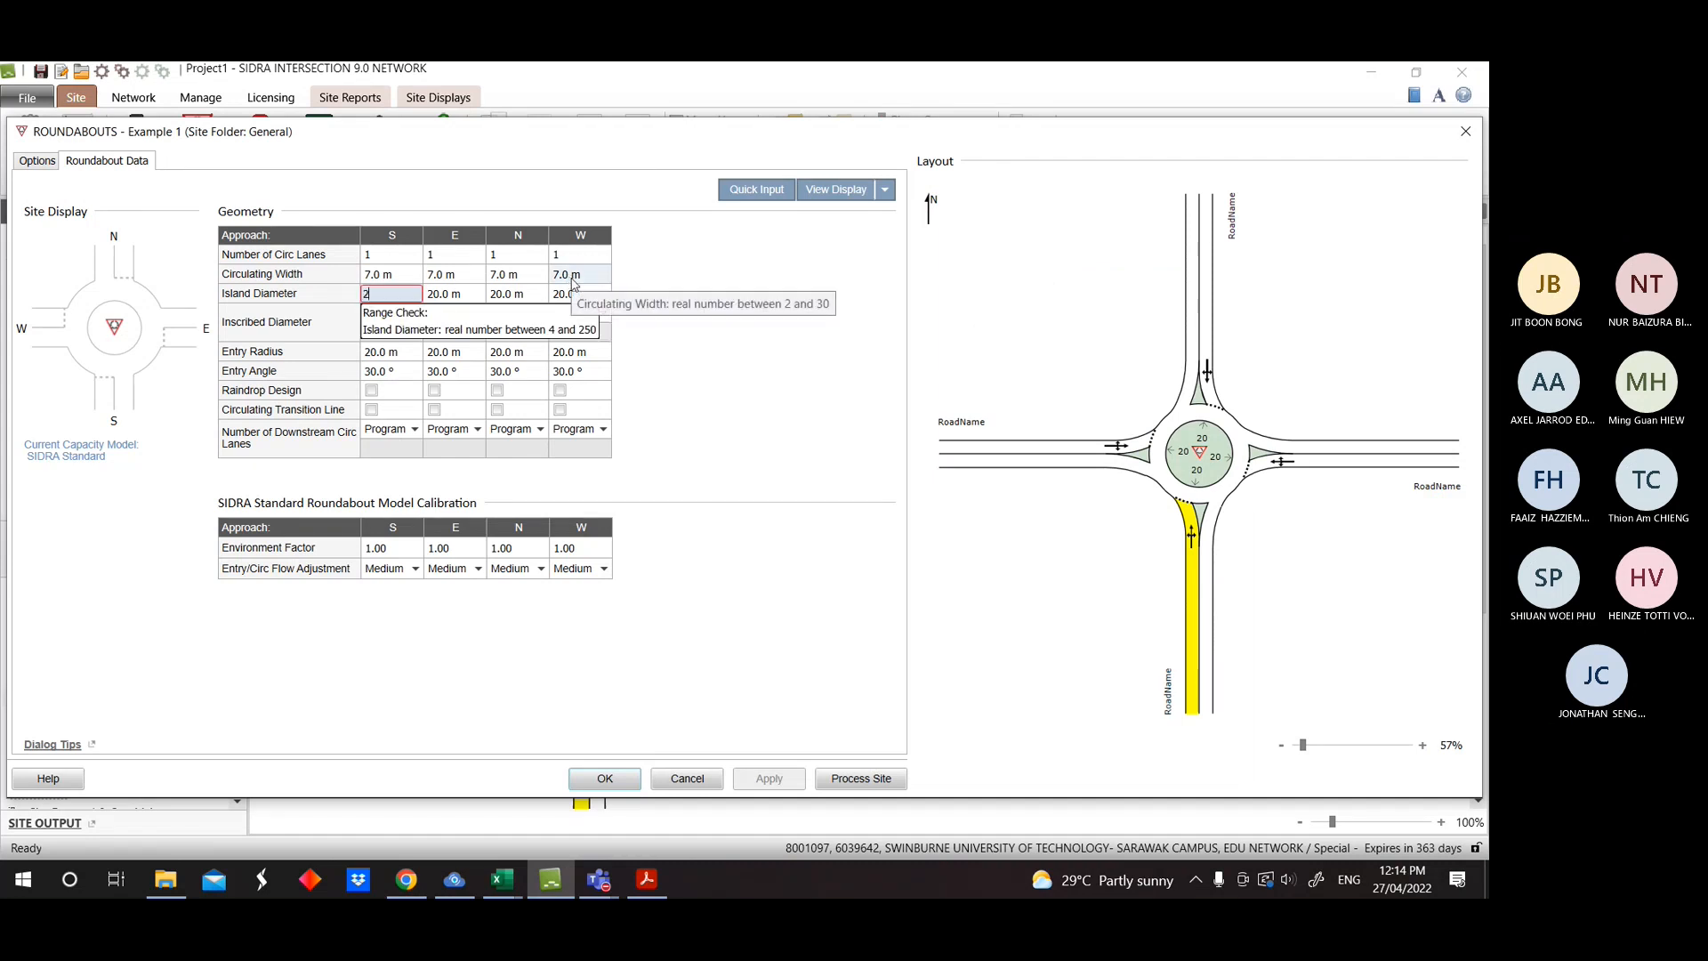
key("BackSpace")
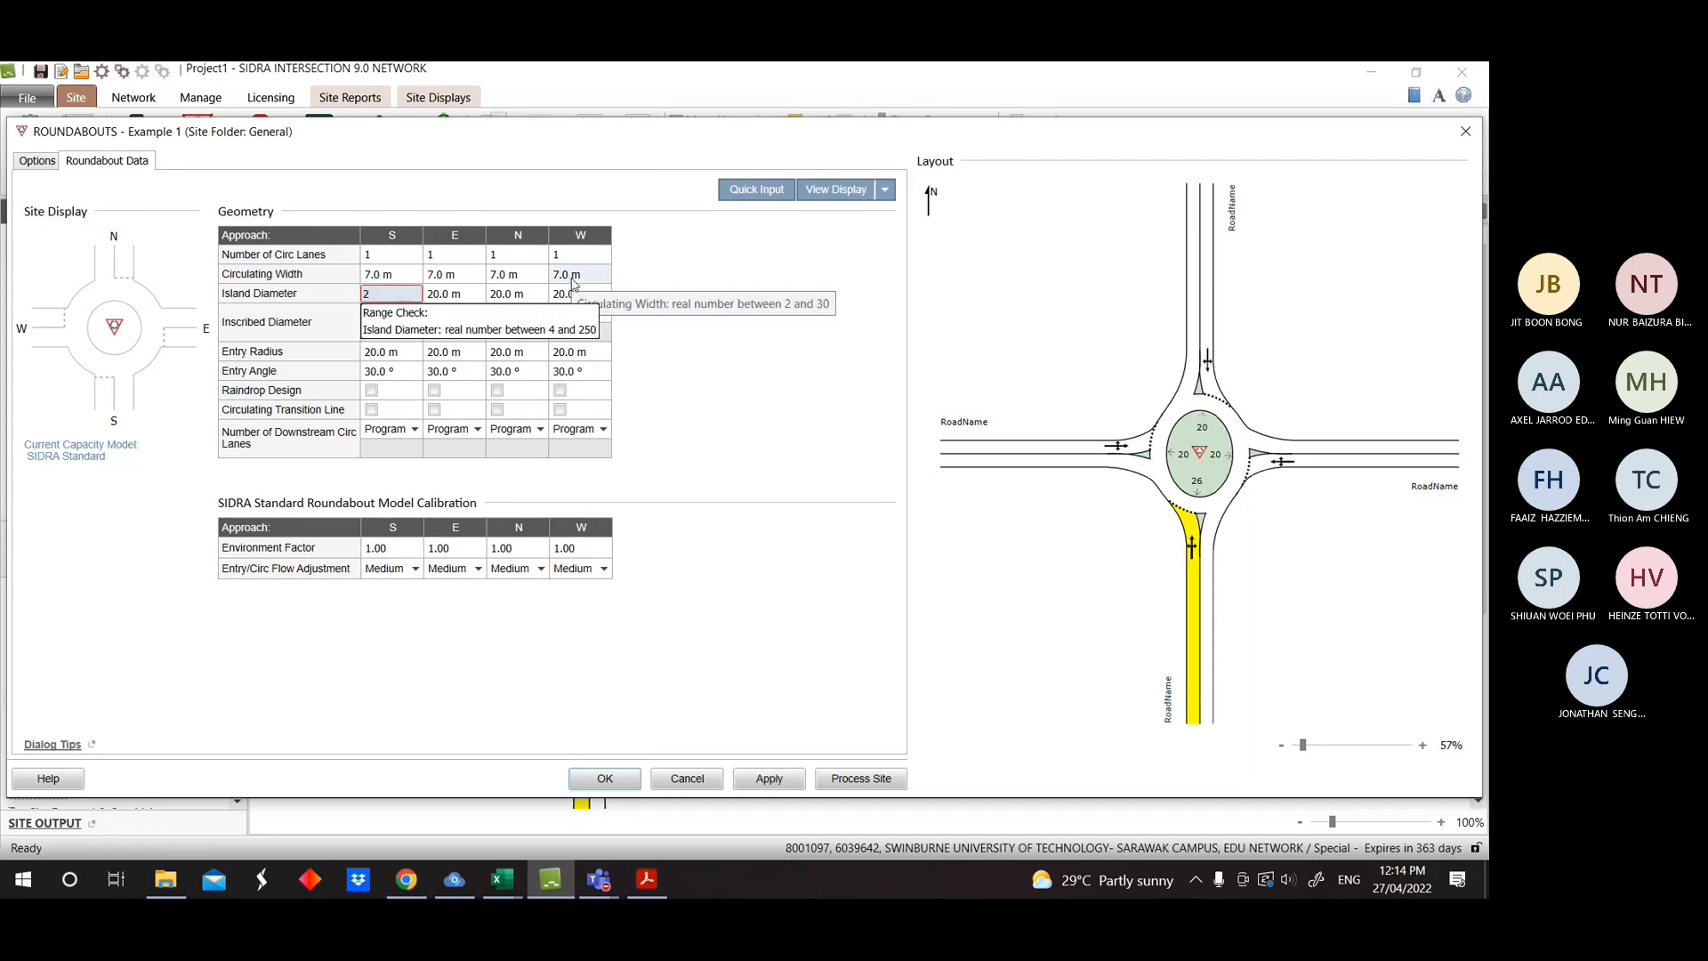
type("5")
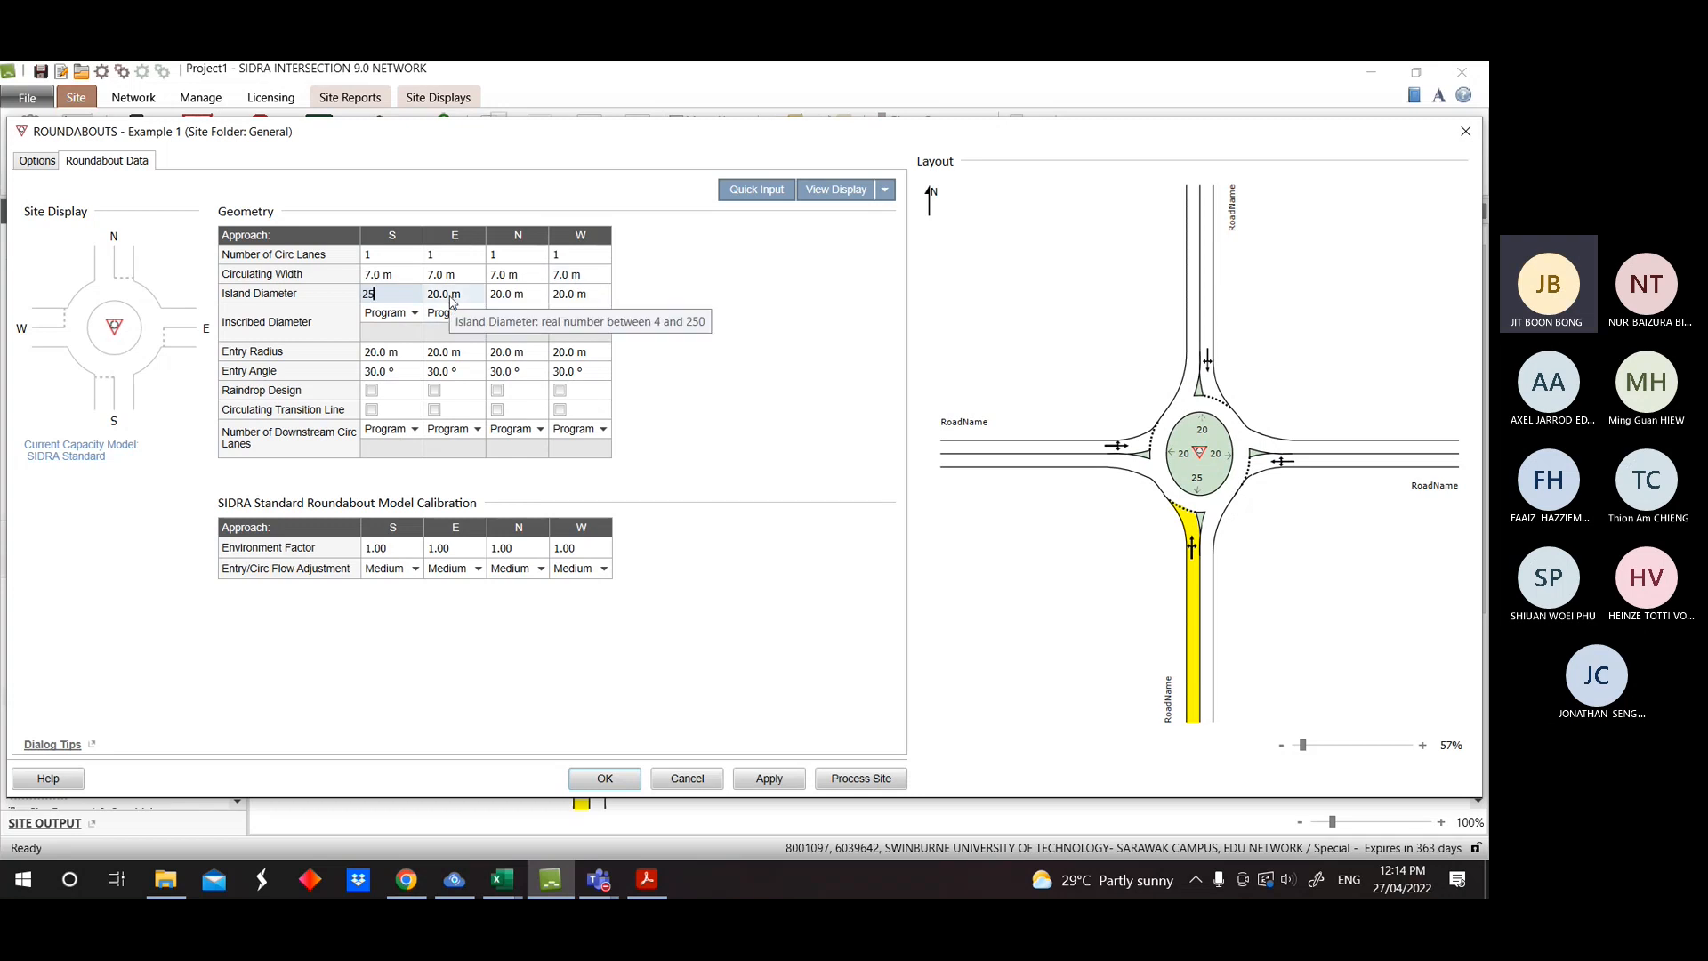
Apply the 25 m island diameter to all legs of the site with Quick Input.
left_click(737, 190)
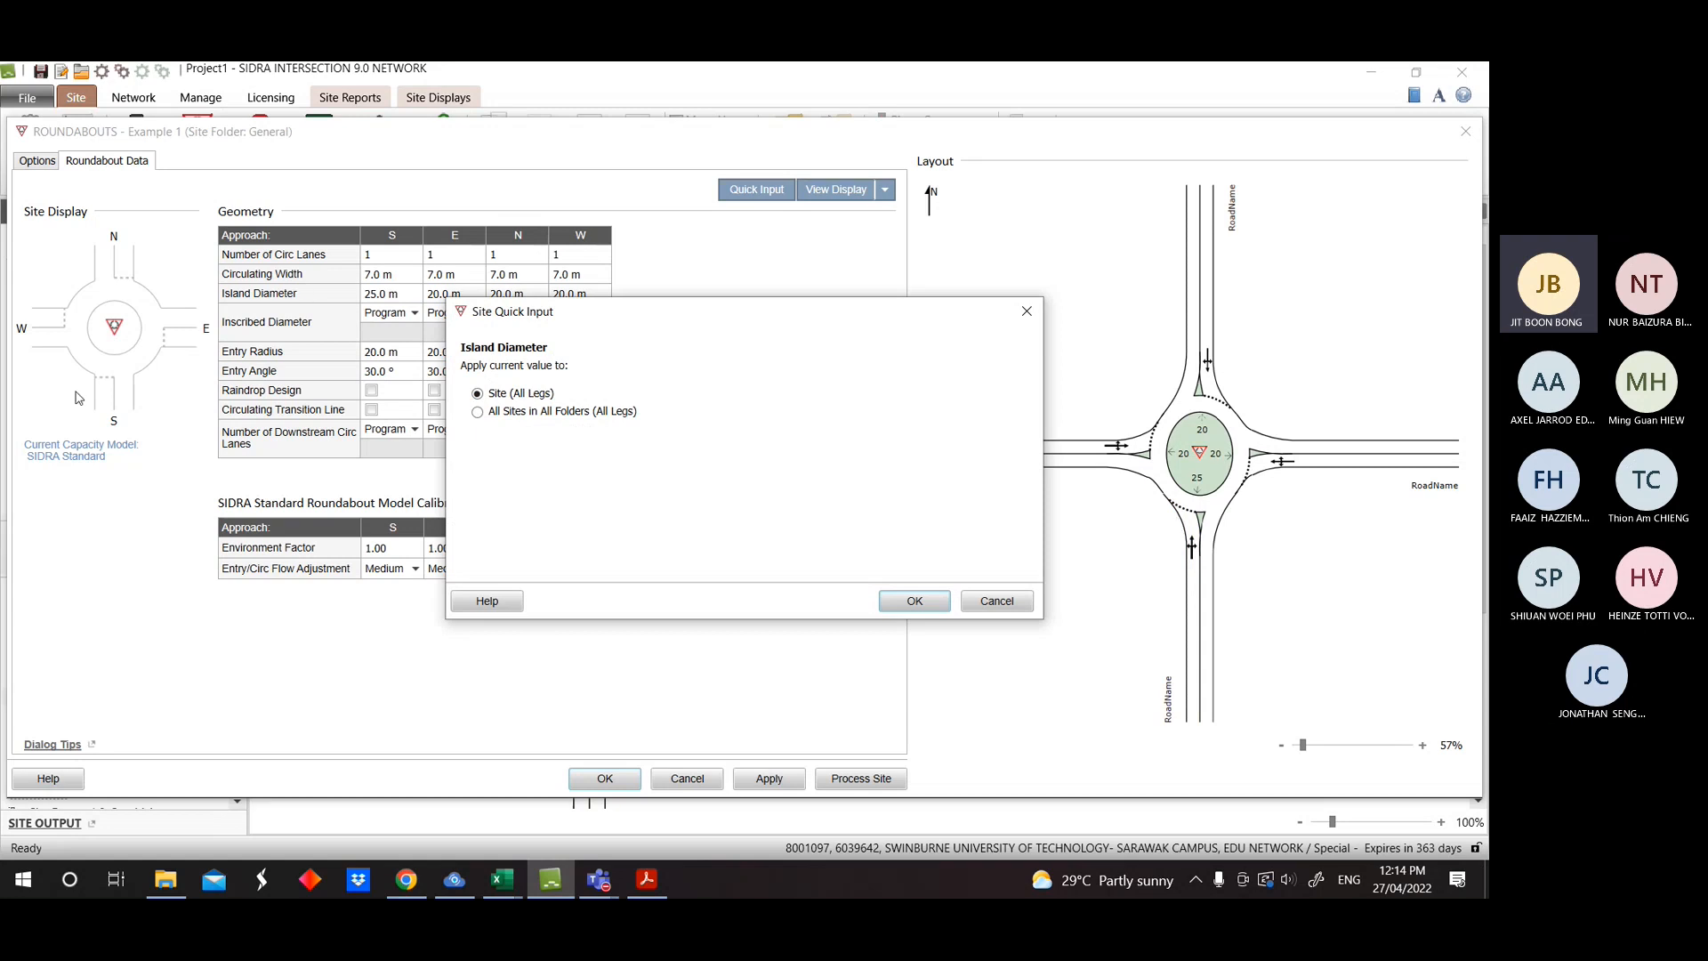
left_click(917, 603)
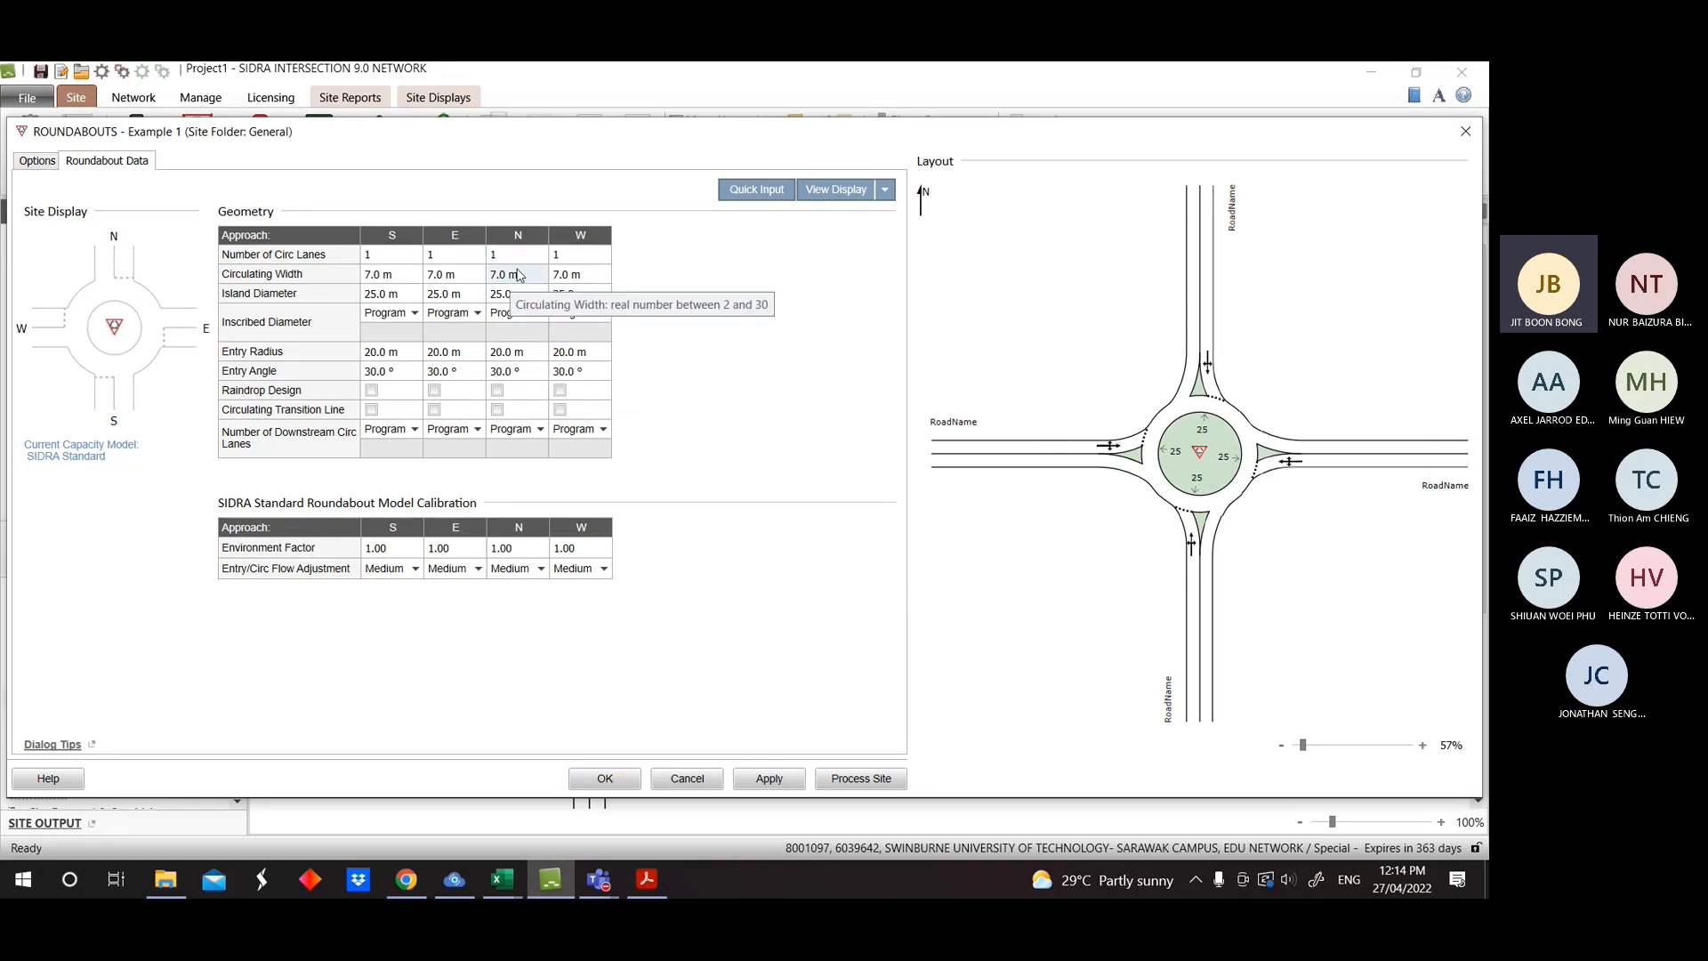
left_click(763, 189)
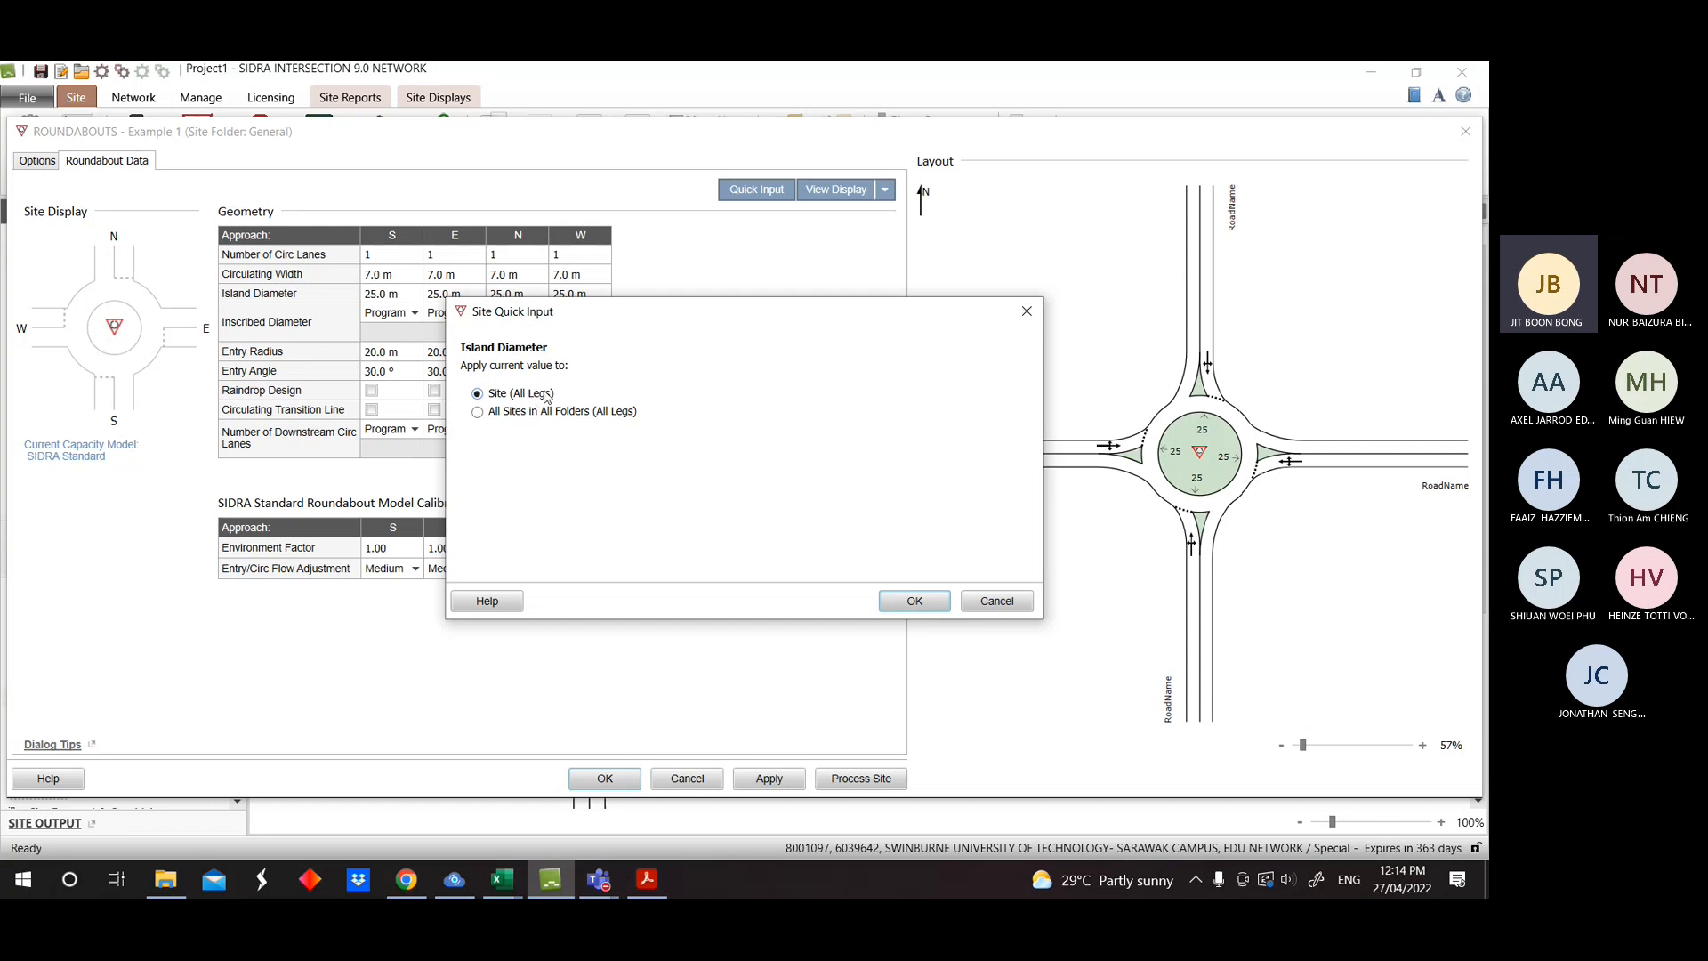
left_click_drag(624, 313, 819, 312)
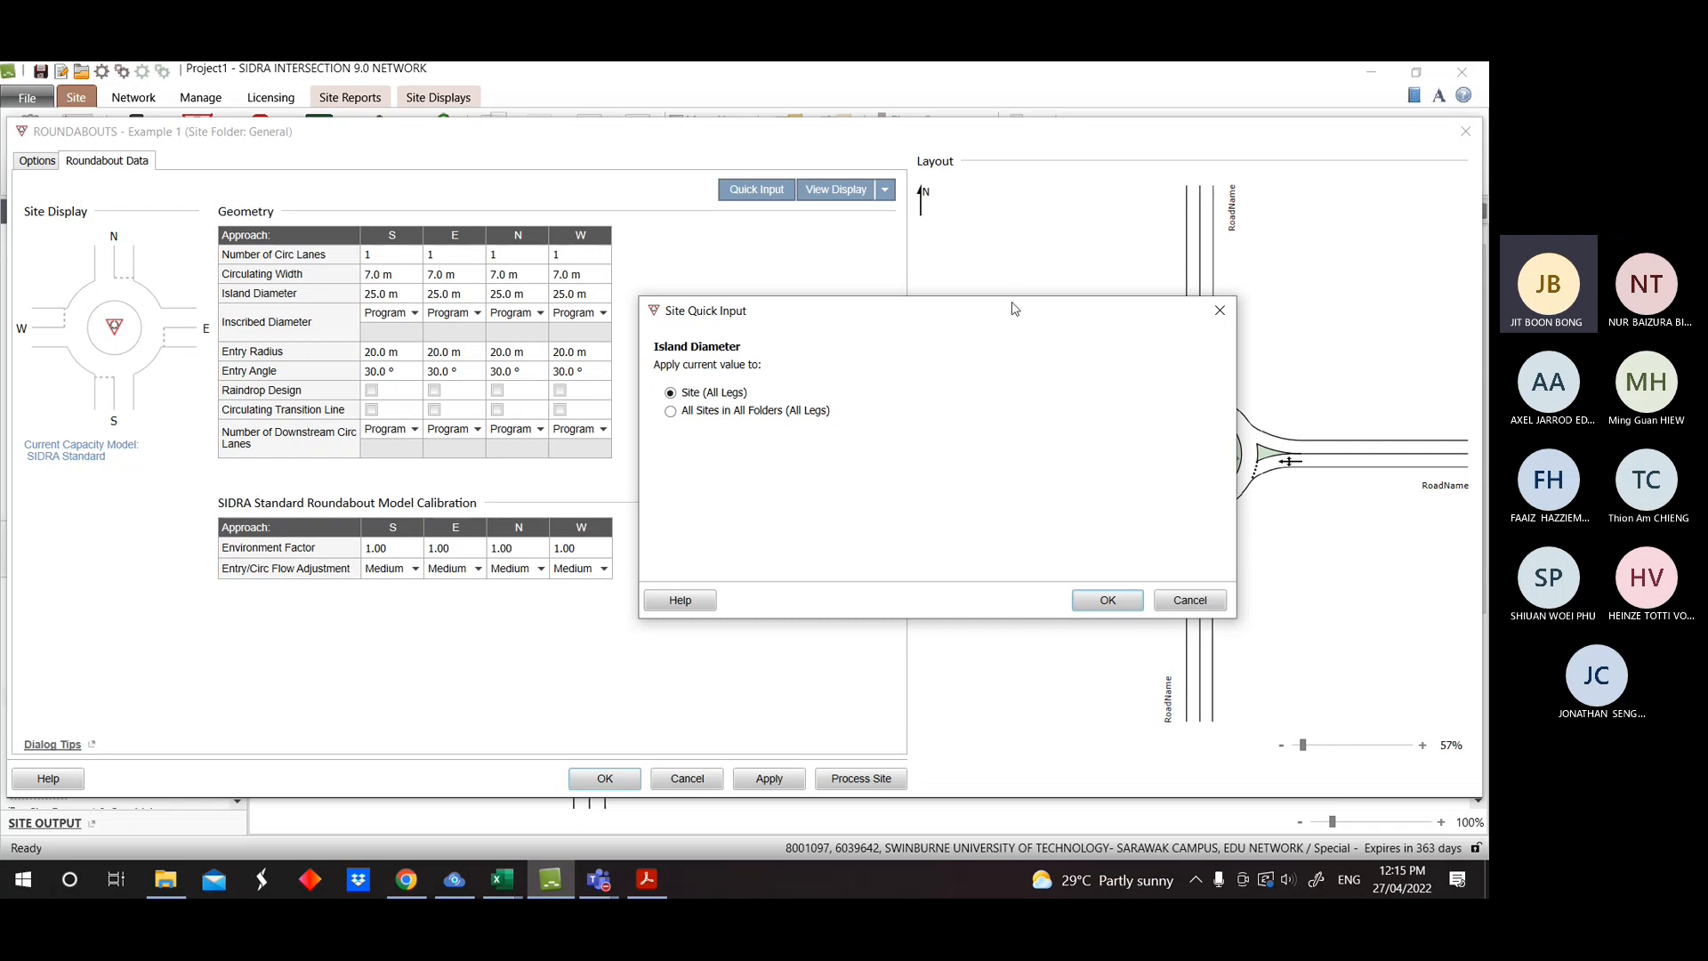
left_click(1107, 601)
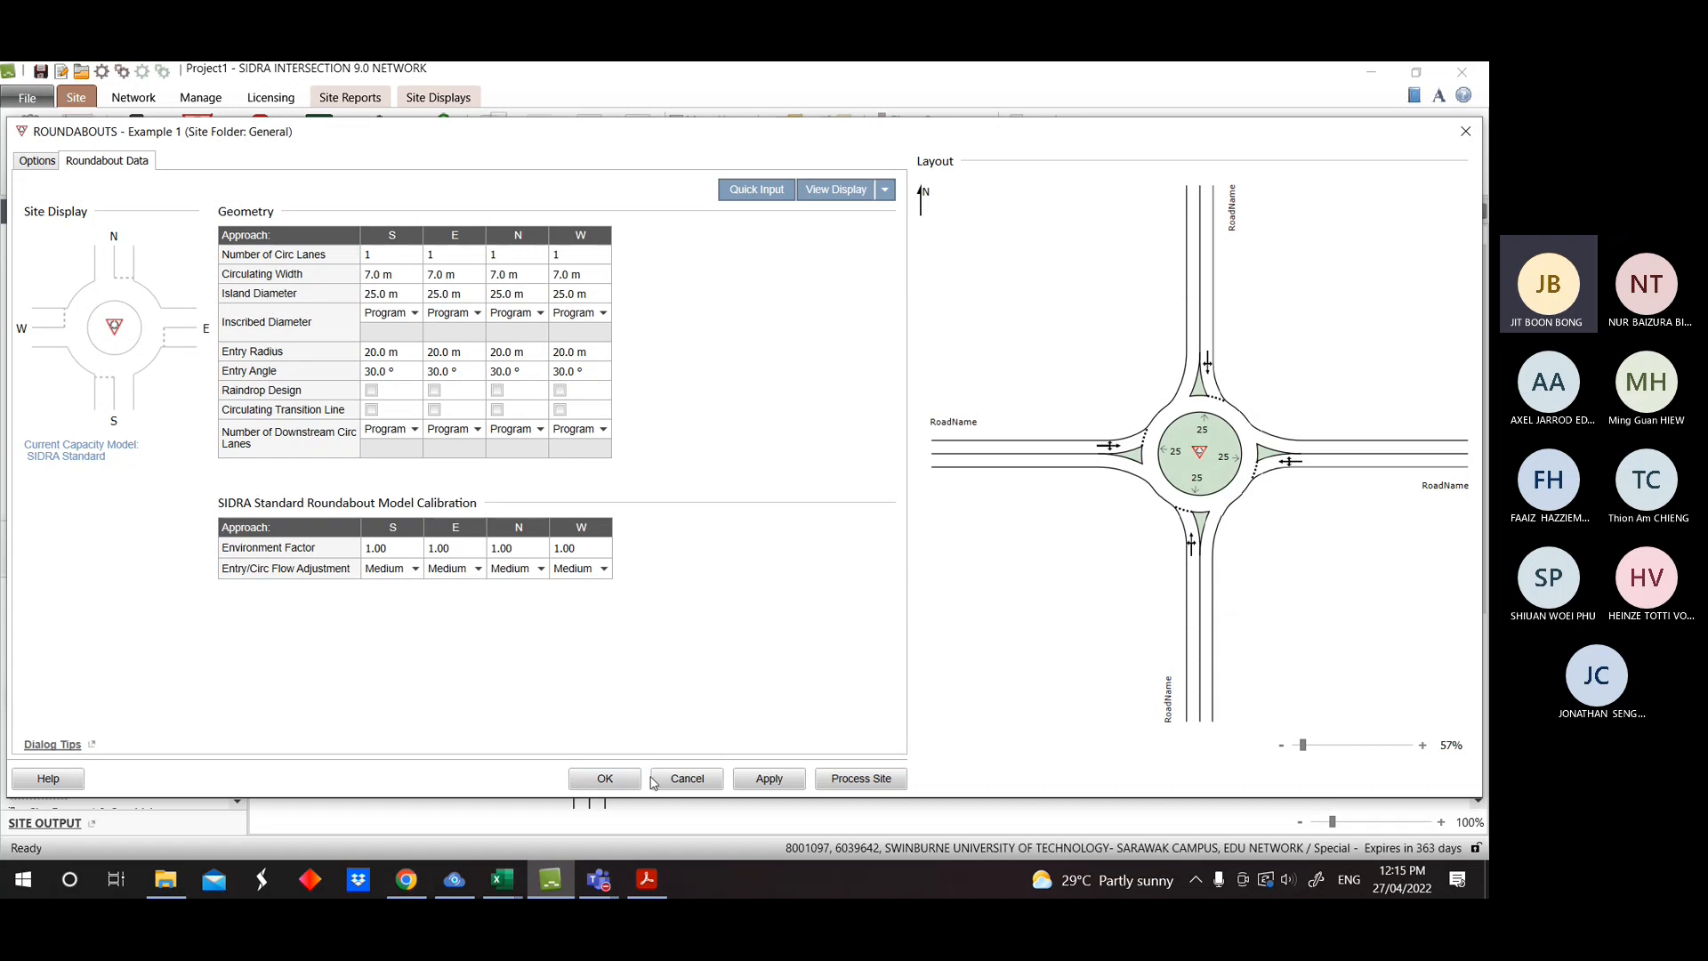
Check the roundabout geometry against the SIDRA notes, and apply and save the roundabout data.
left_click(650, 884)
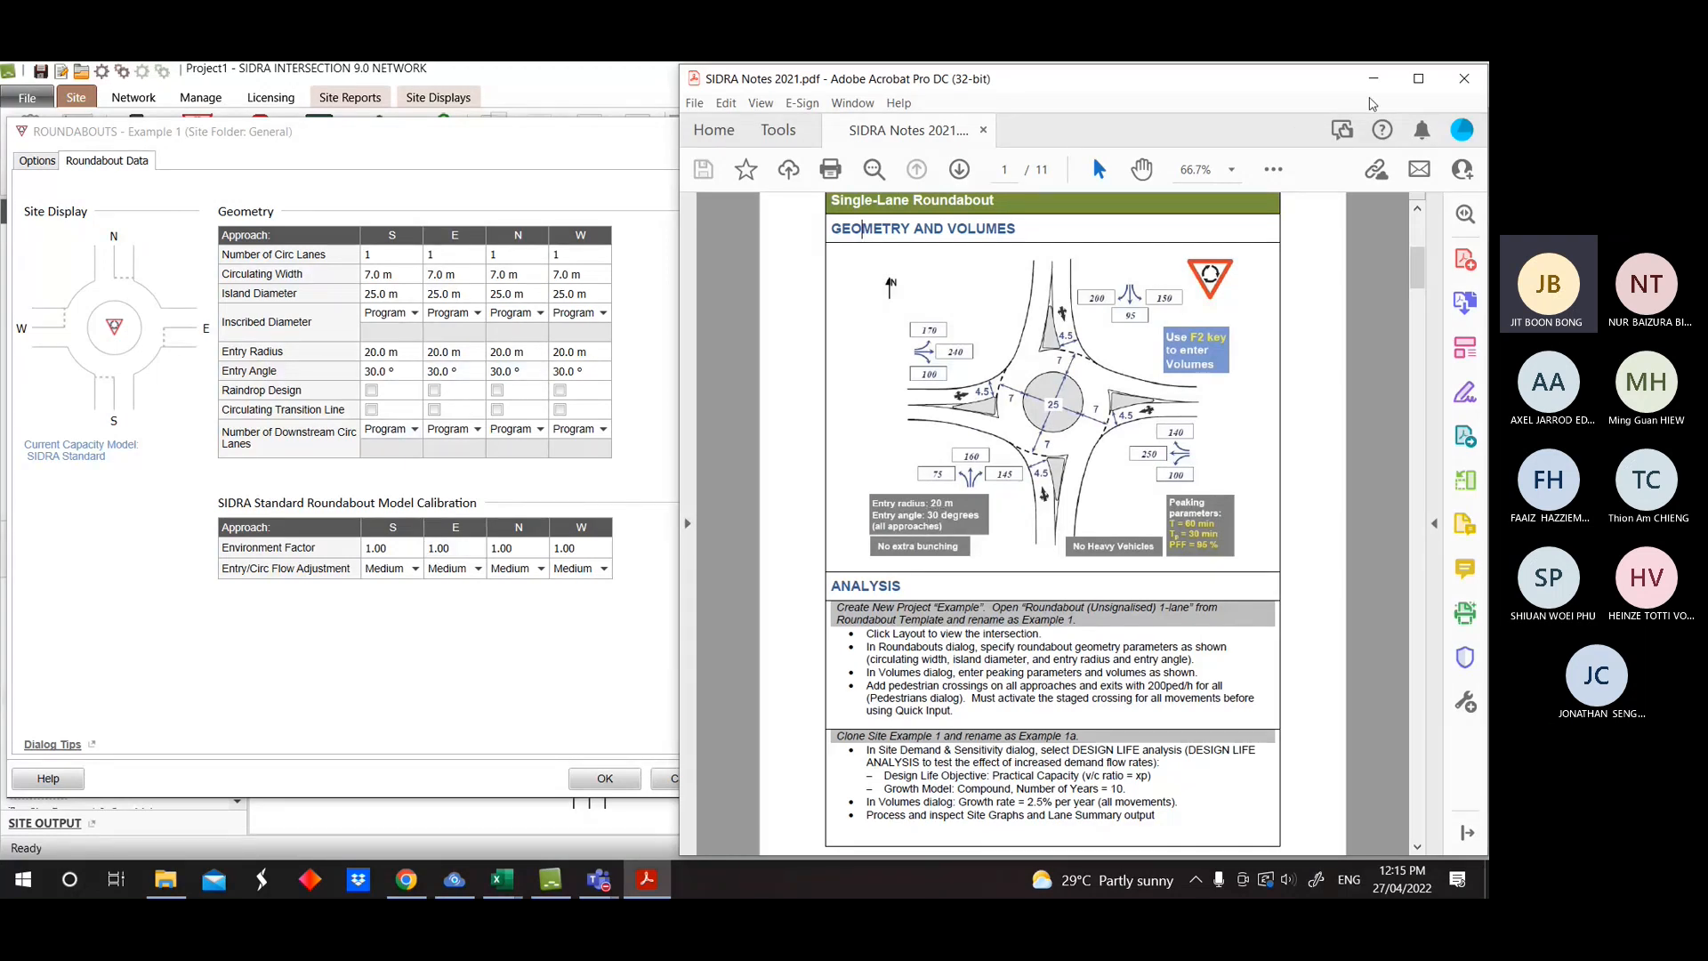
left_click(1373, 79)
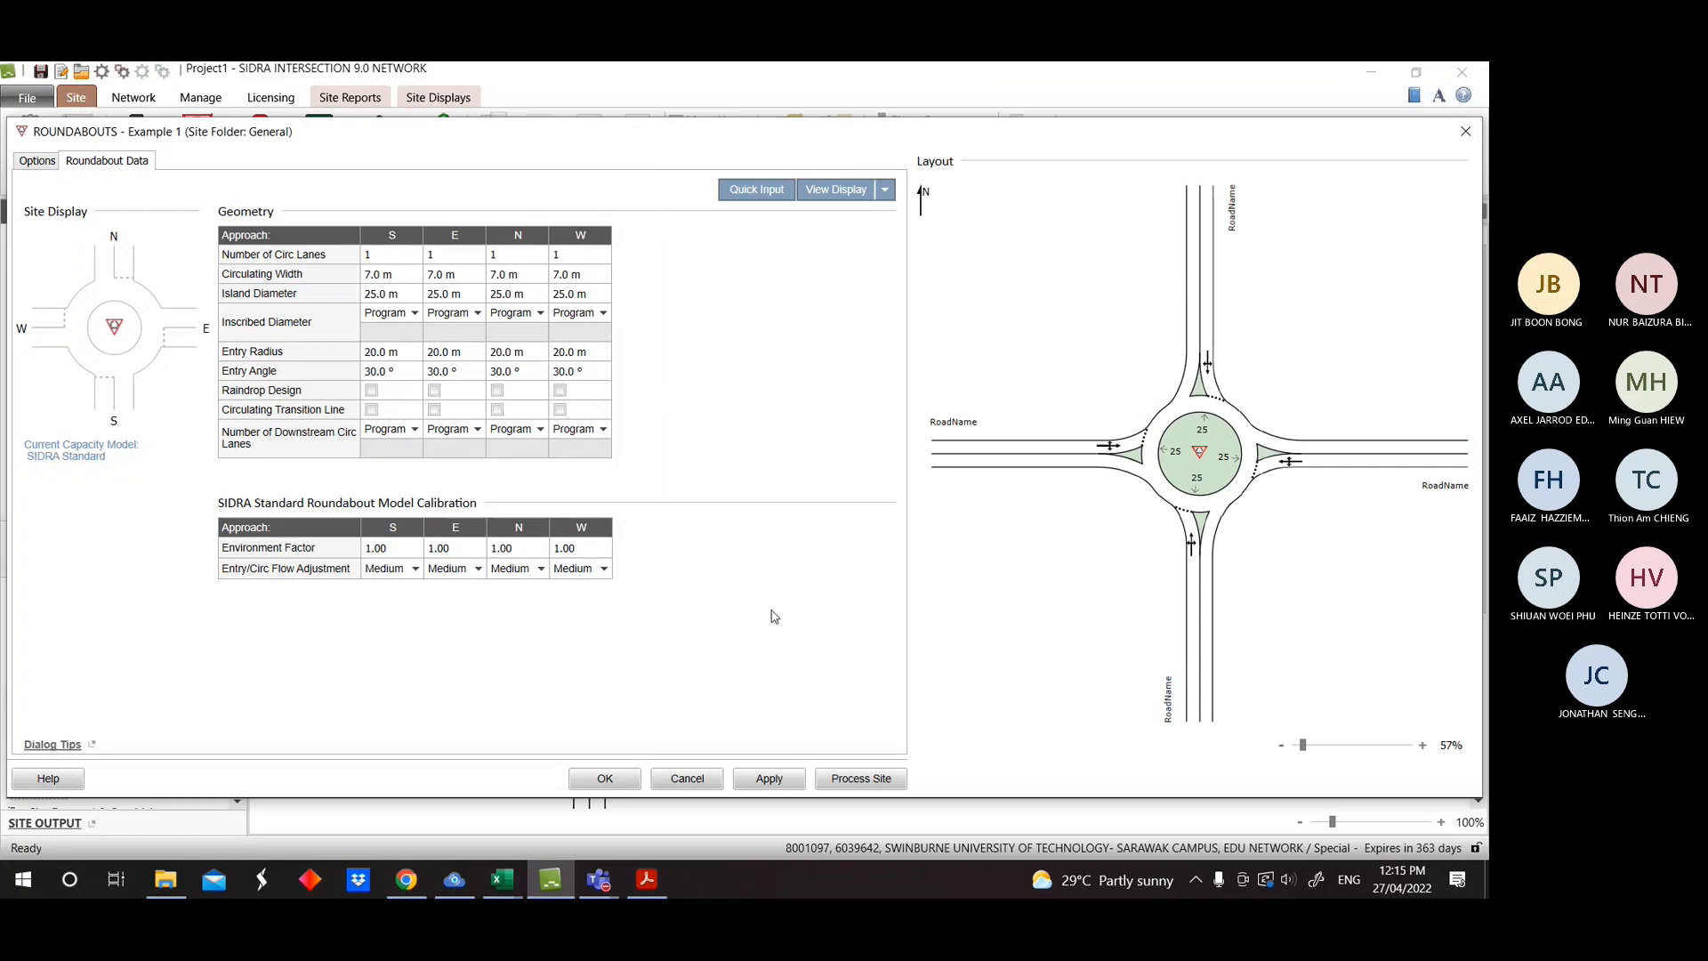
left_click(756, 779)
left_click(602, 778)
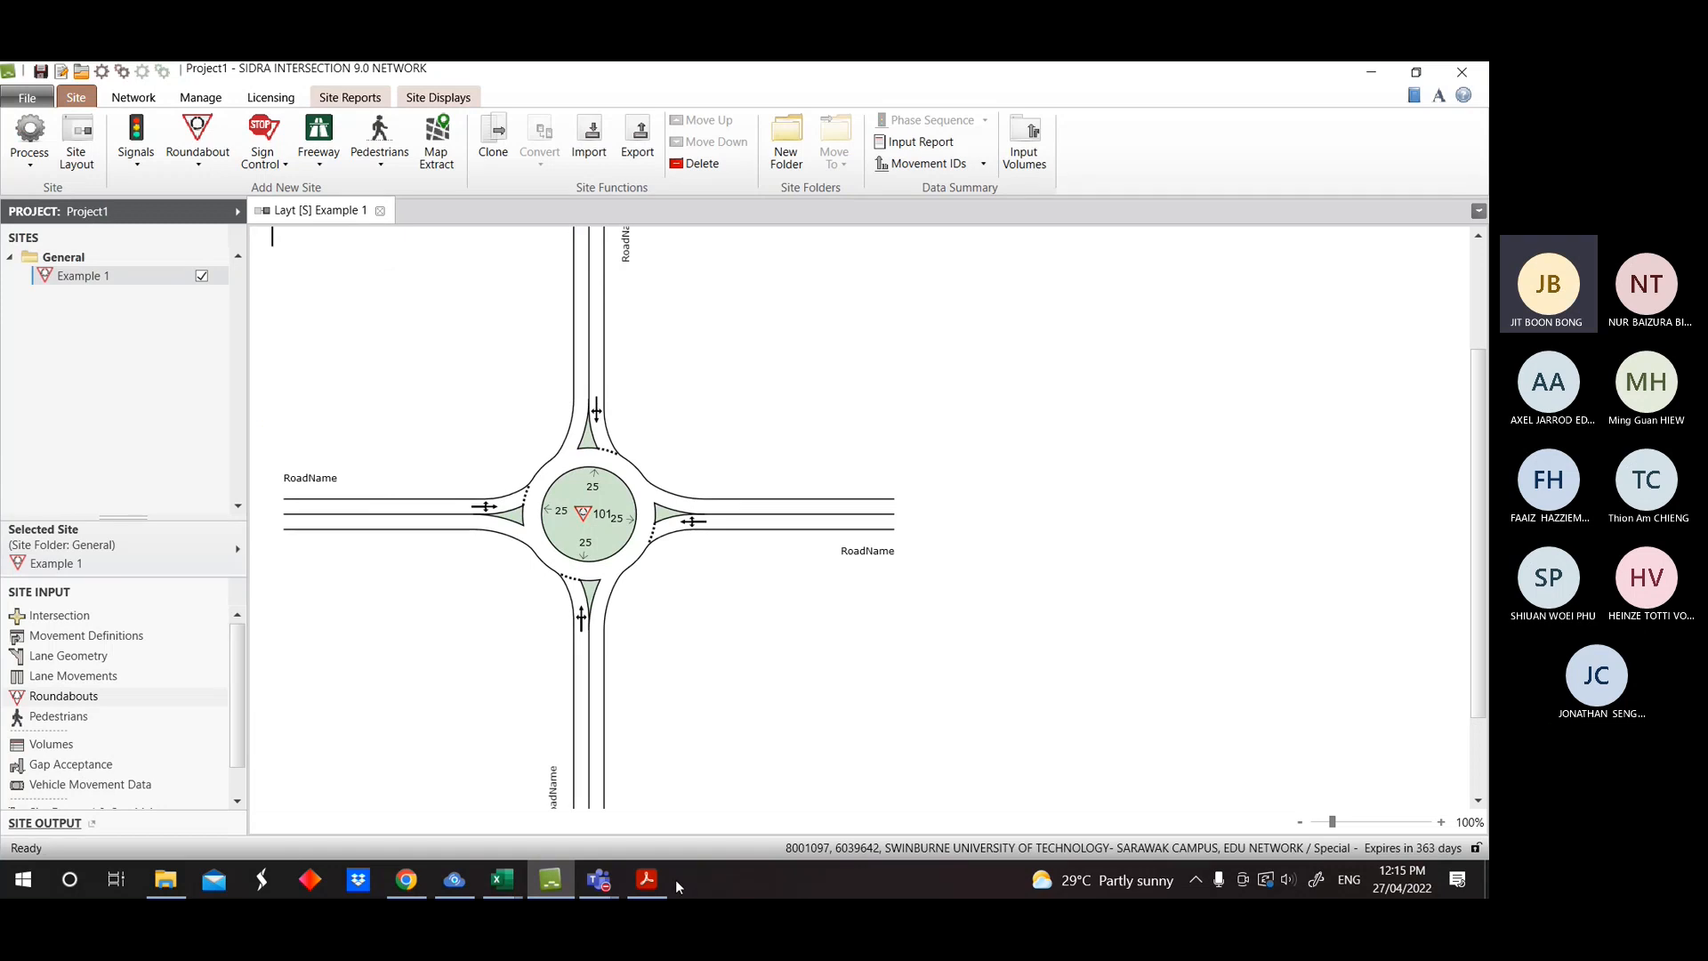
Consult the notes for the remaining geometry and check the Lane Geometry and Roundabouts dialogs without changing them.
left_click(644, 882)
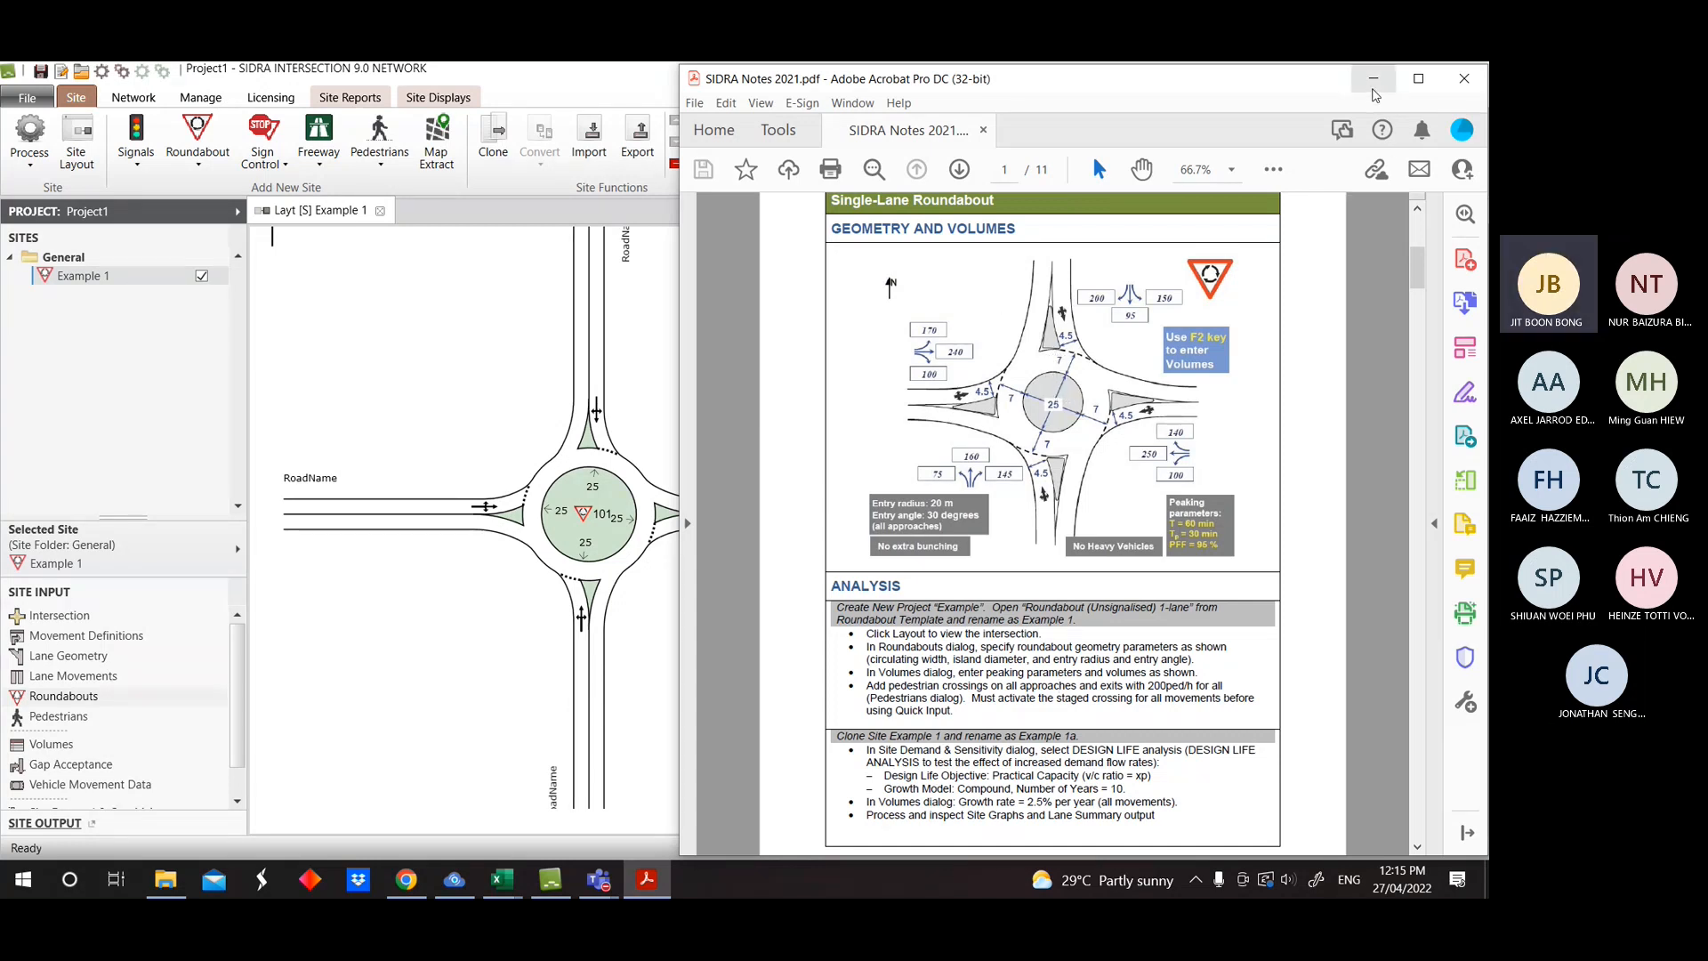
left_click(1373, 90)
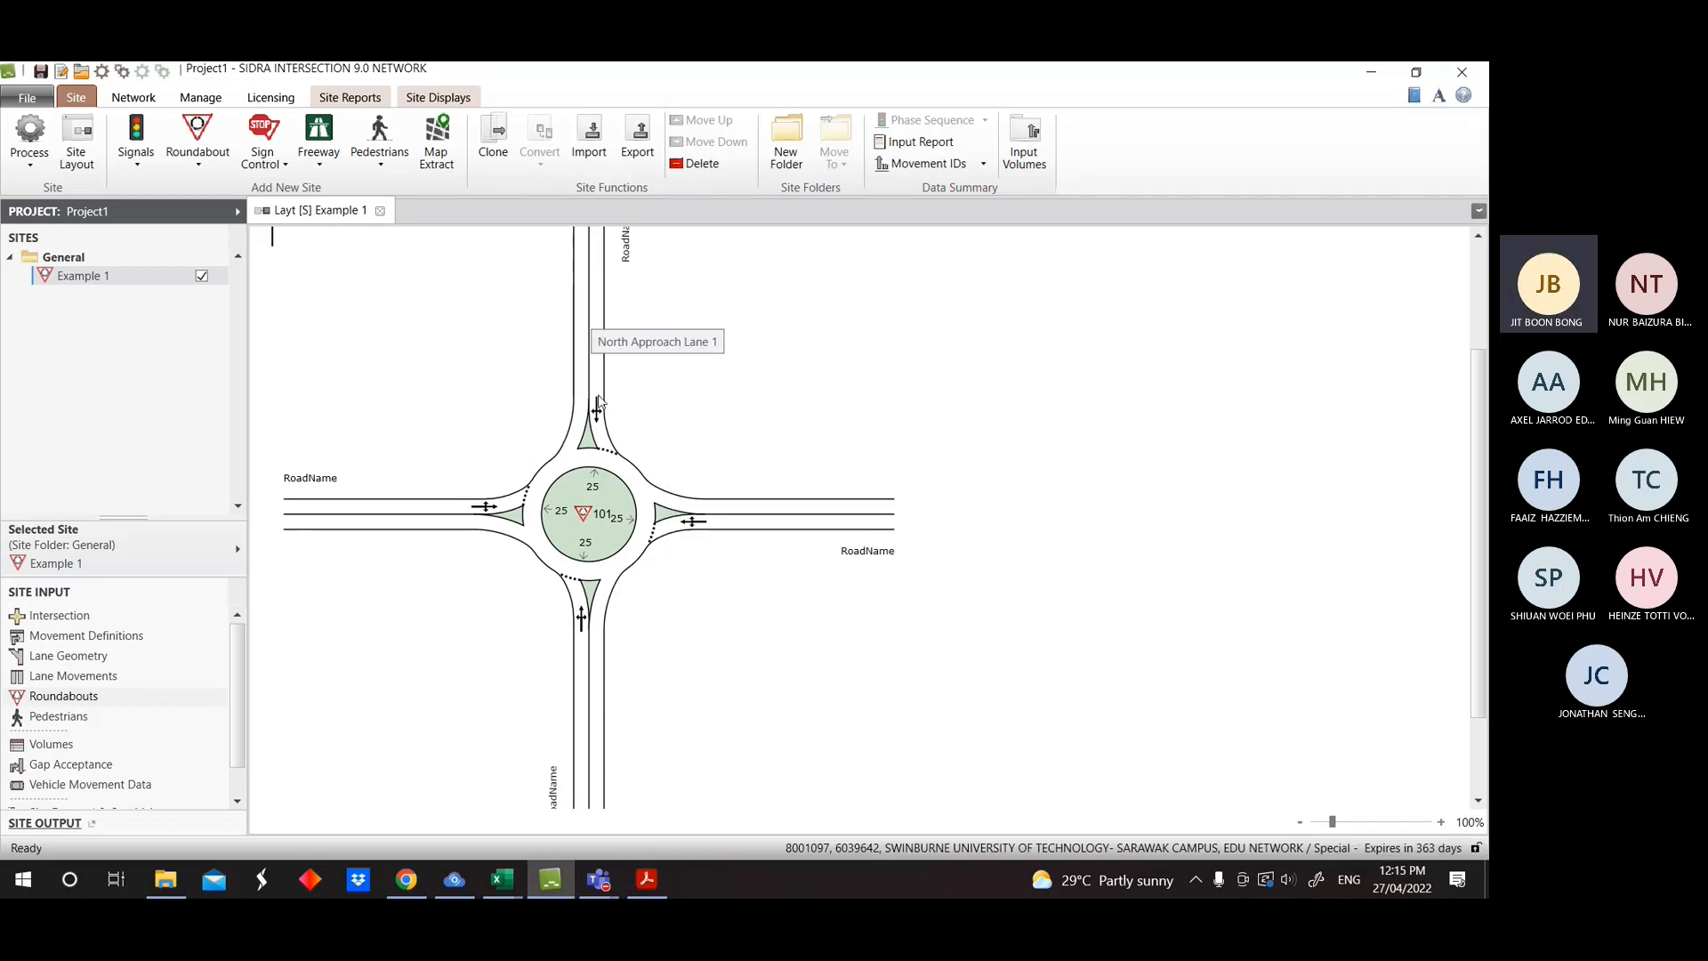
left_click(68, 656)
left_click(1476, 140)
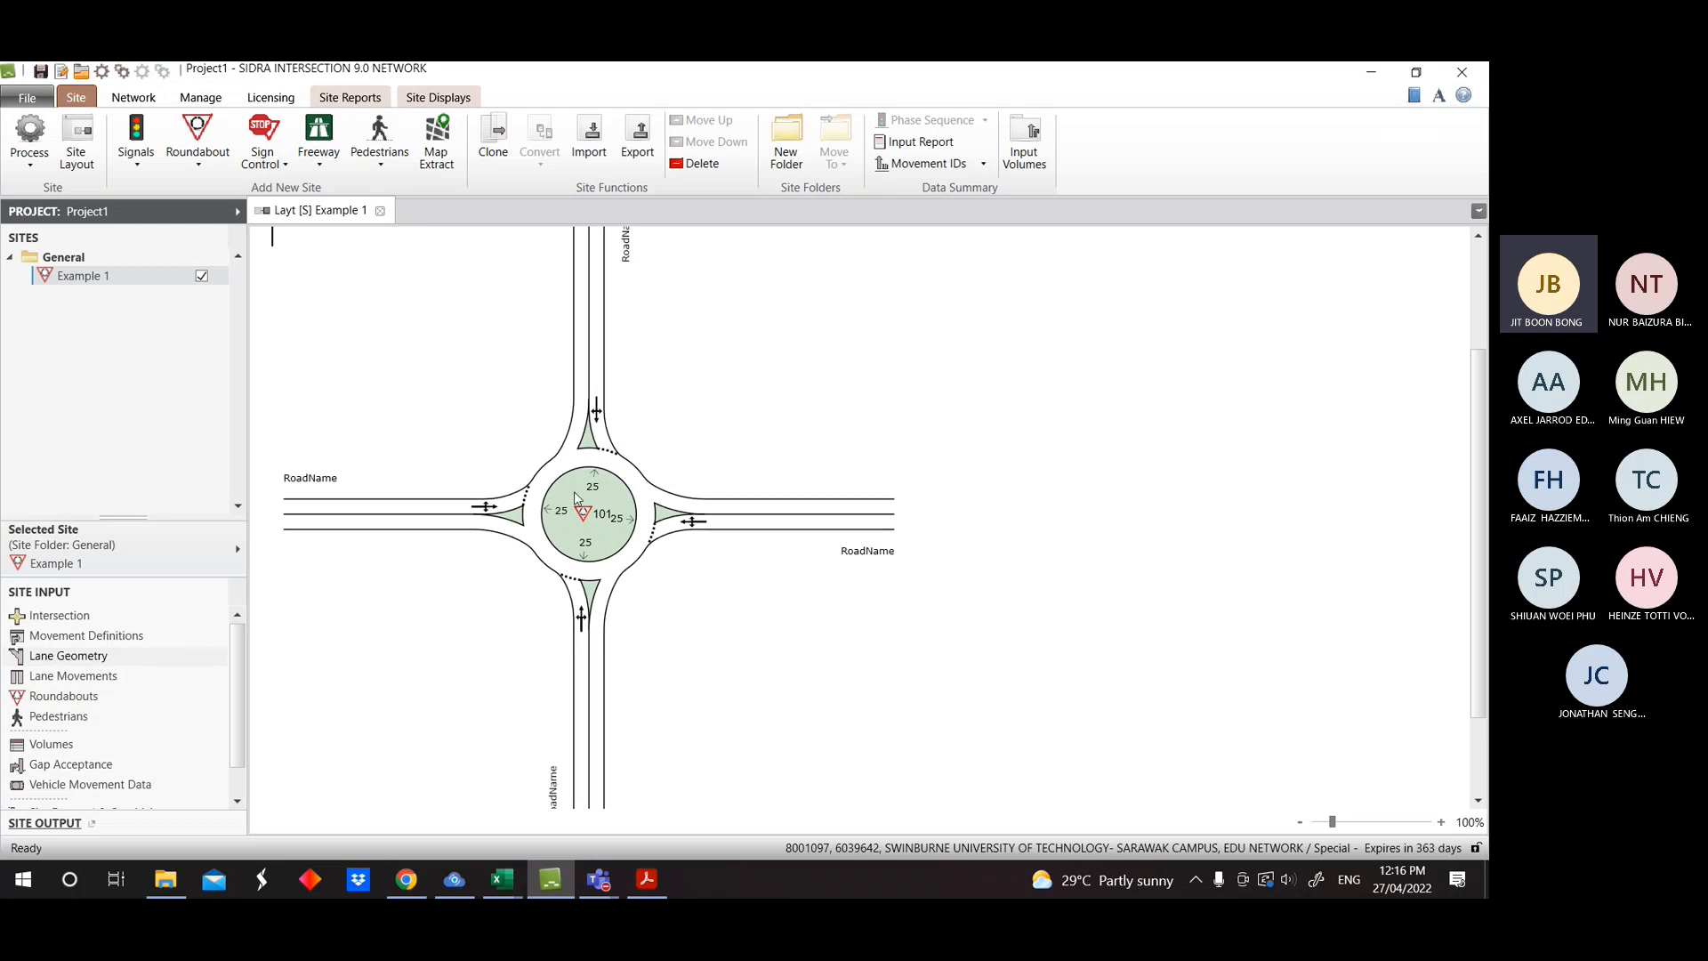
left_click(64, 697)
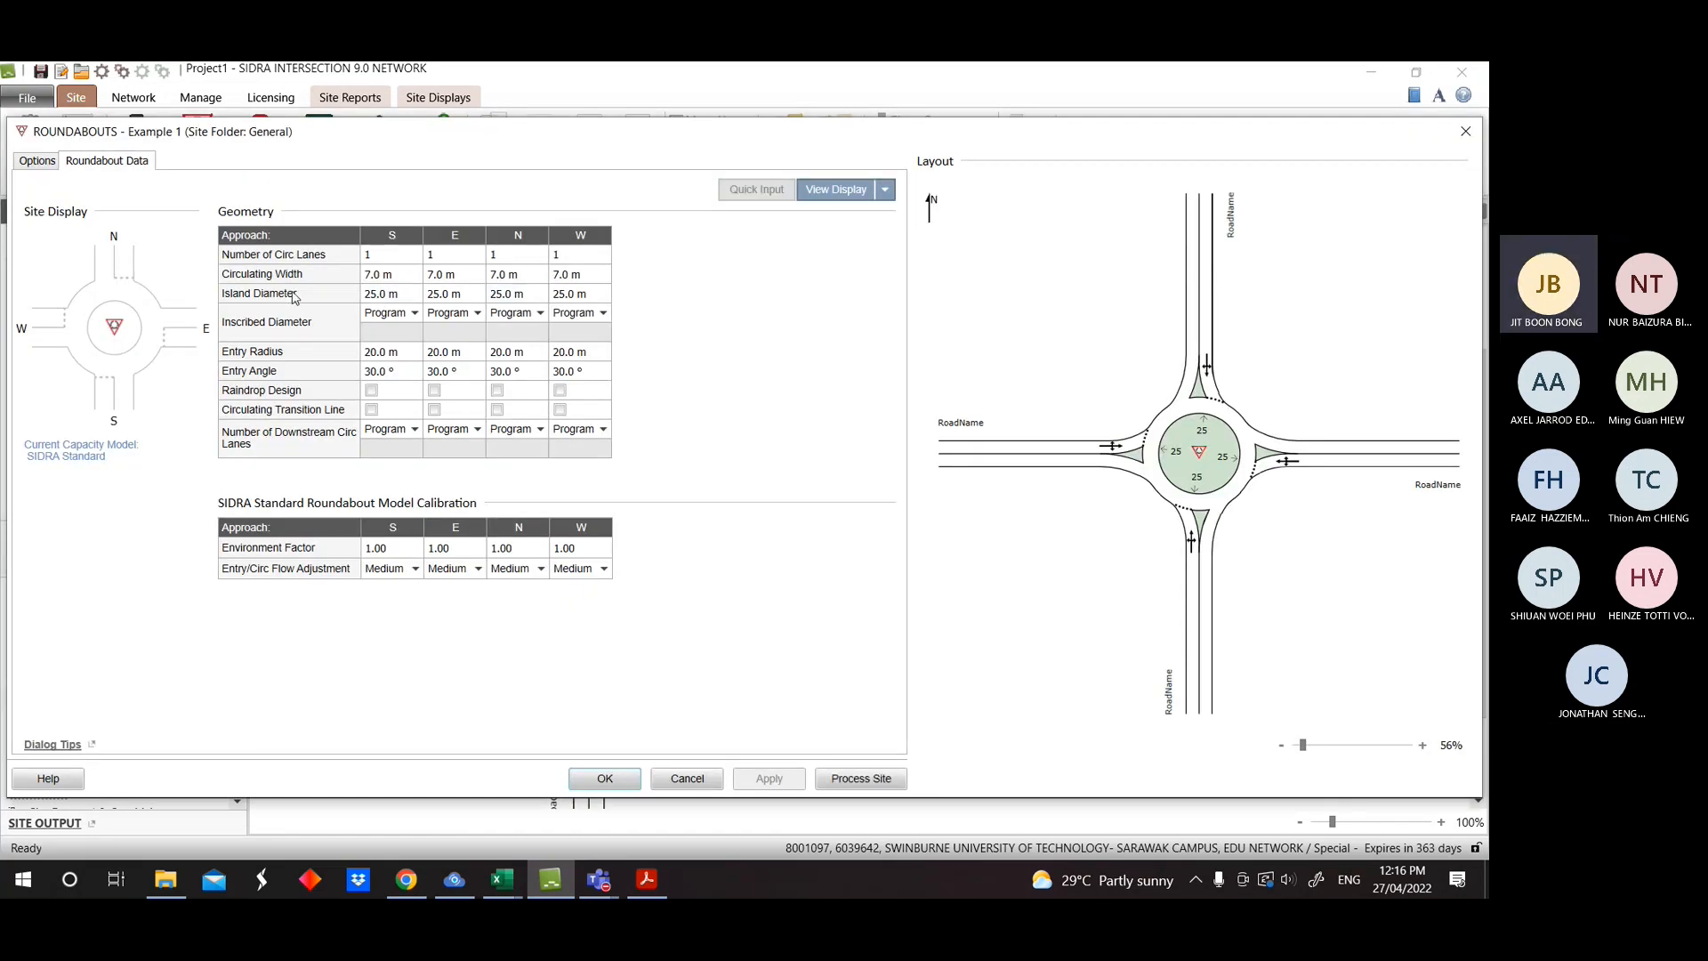
left_click(1467, 134)
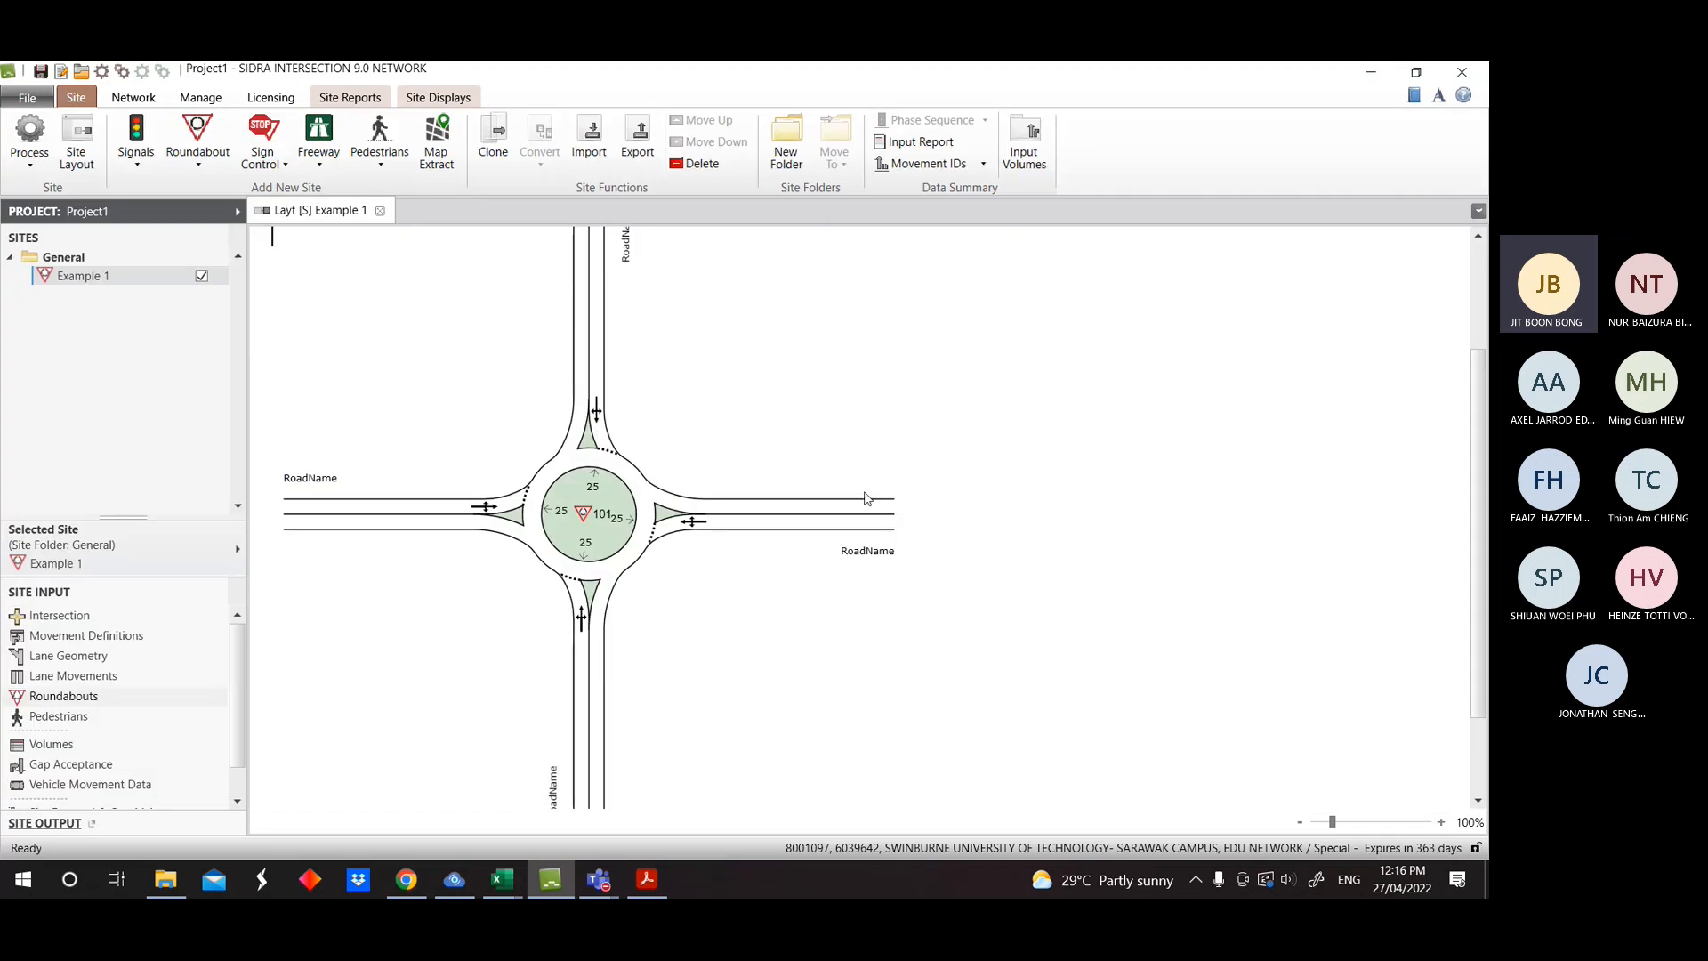
Check the lane widths in the notes and set the east exit lane's width to 4.5 m in the lane geometry.
left_click(126, 664)
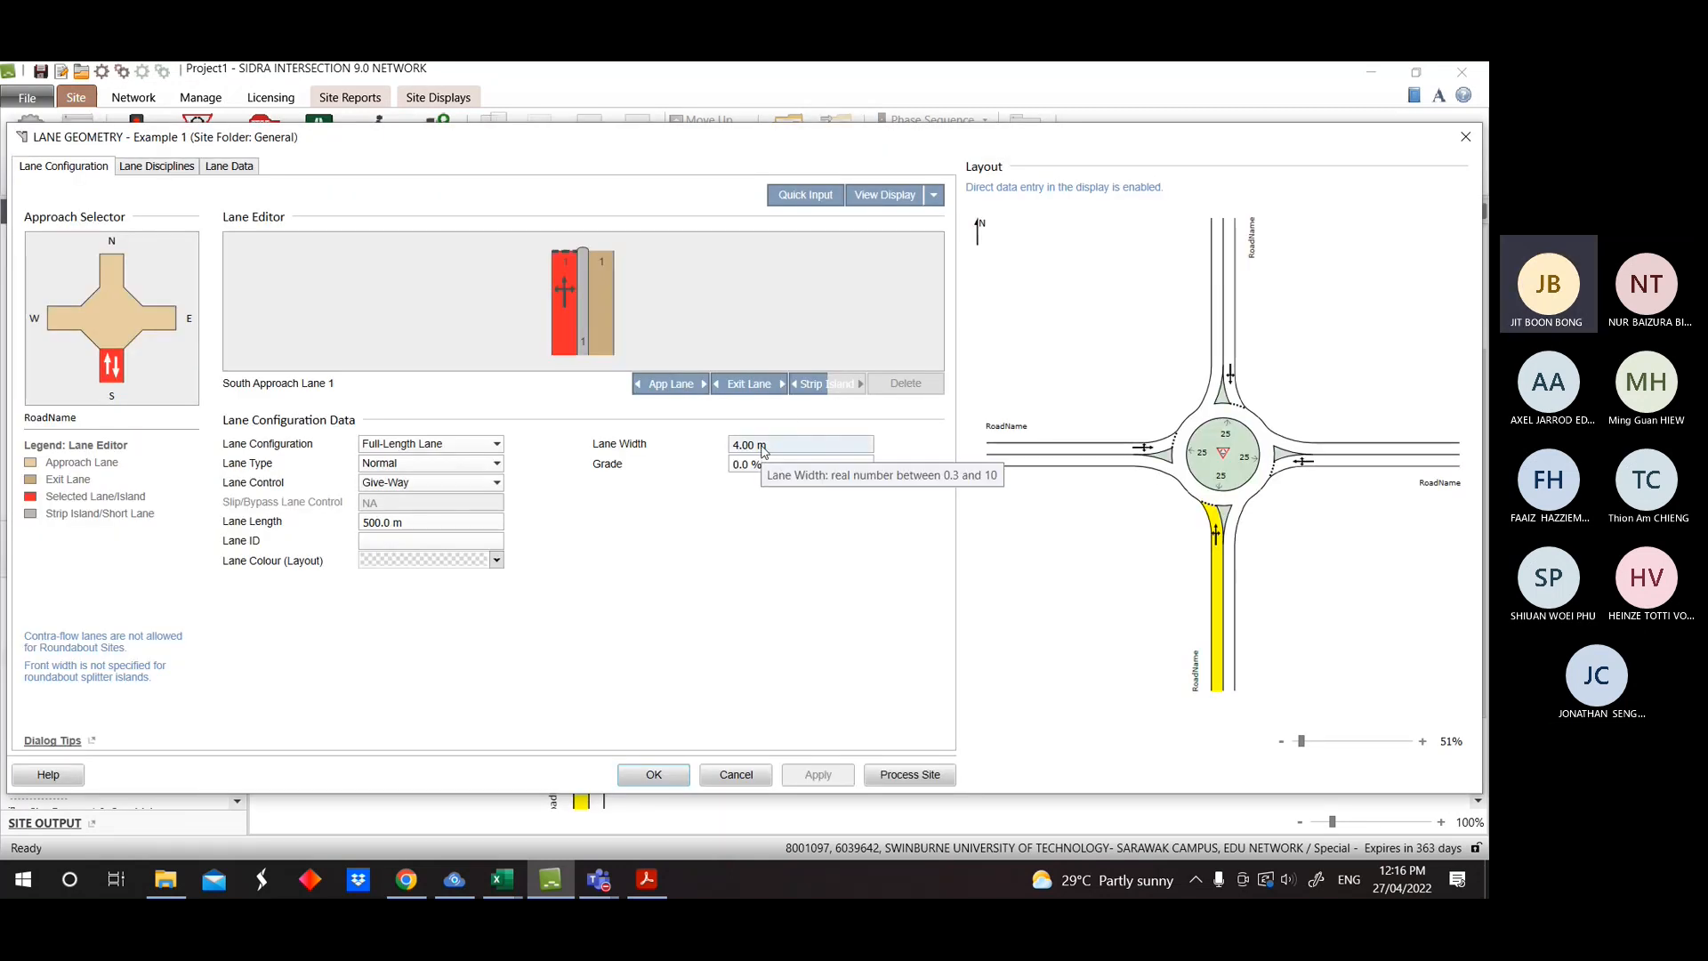
left_click(647, 879)
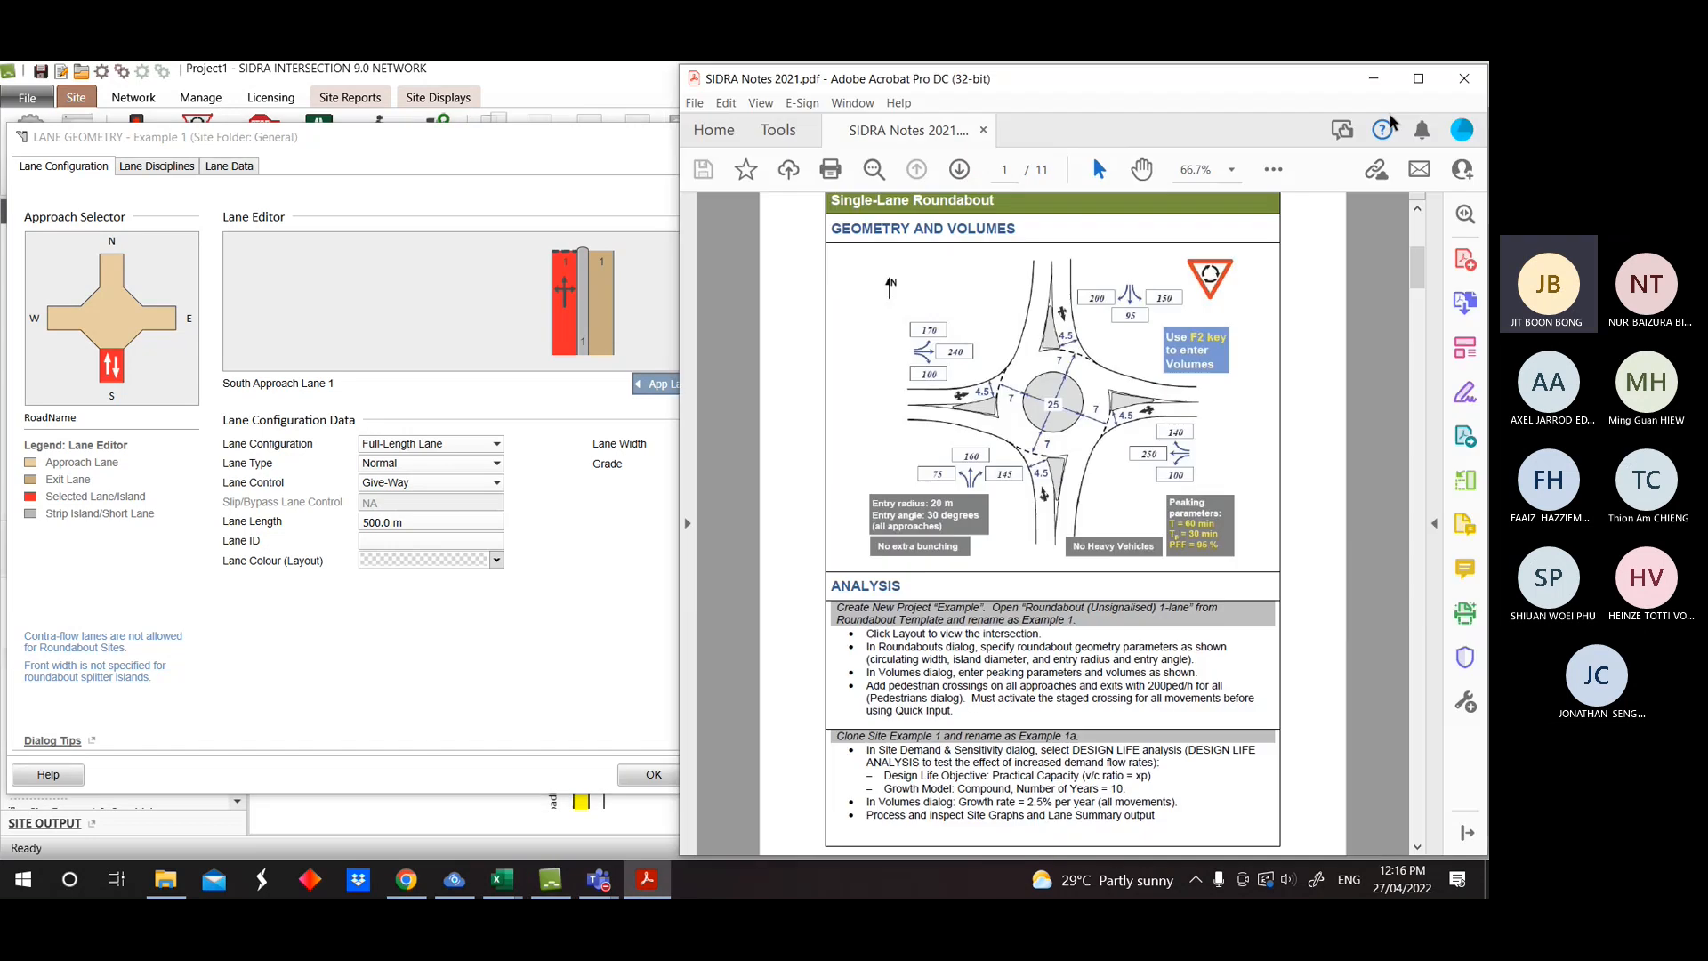
left_click(1372, 72)
left_click(774, 444)
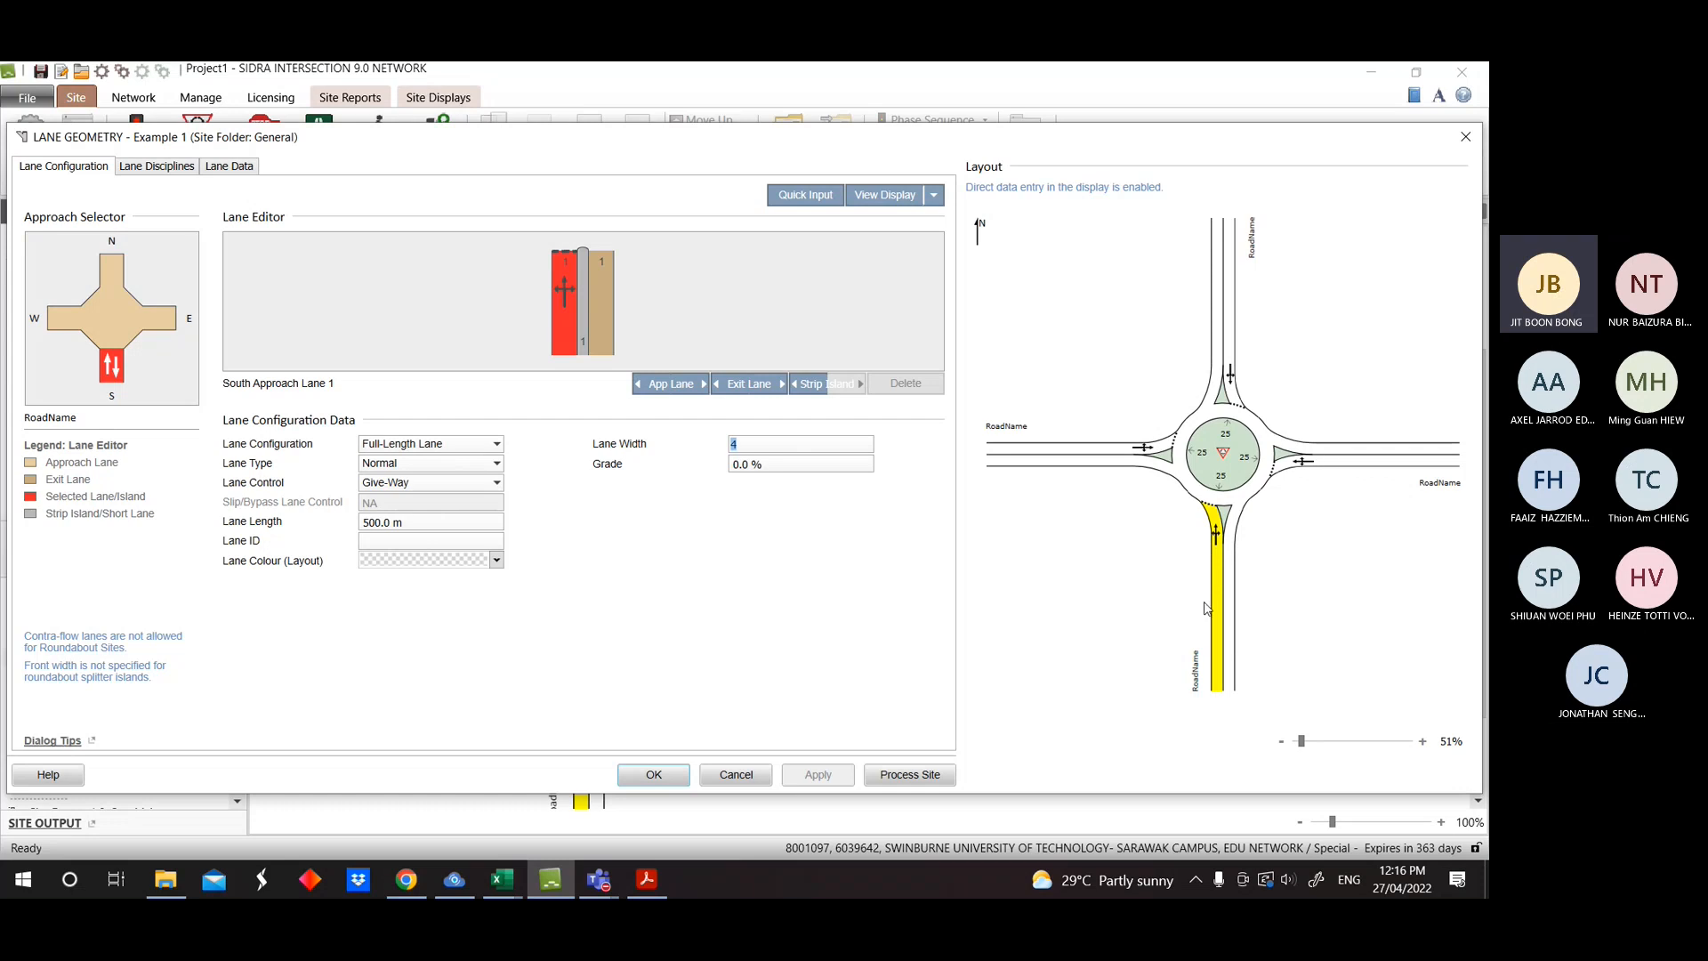
left_click(1366, 452)
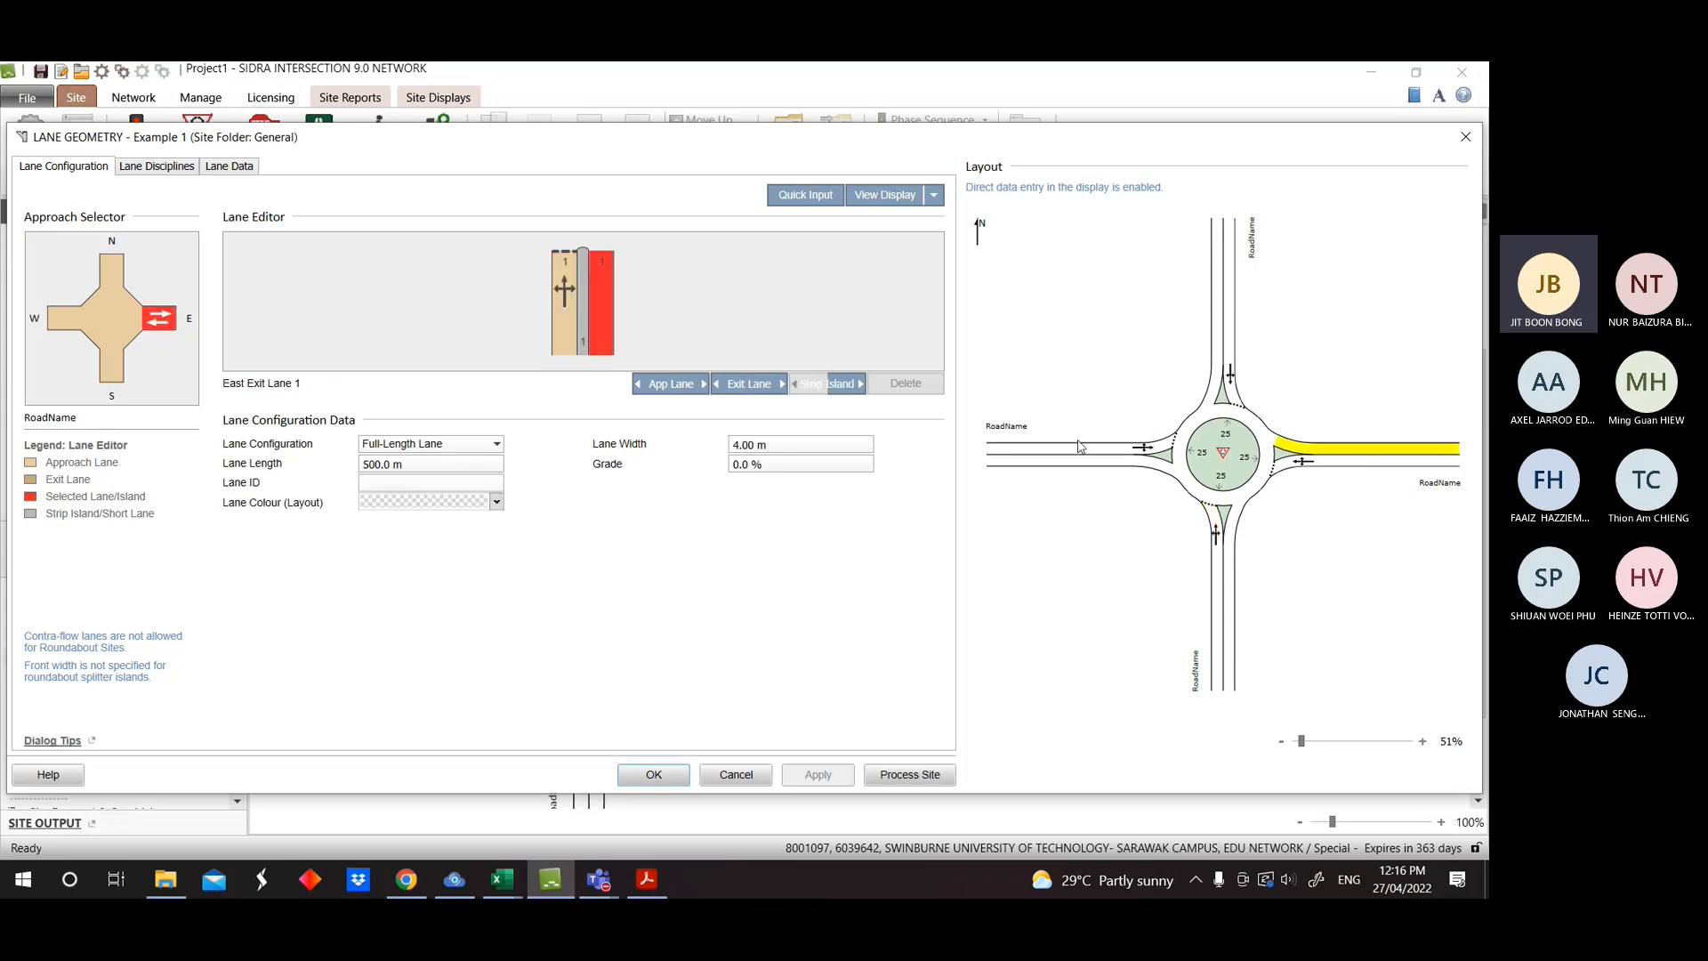
left_click(755, 453)
type("4.5")
key("Return")
View the Quick Input options for the lane width on the east leg and close them without applying.
left_click(805, 196)
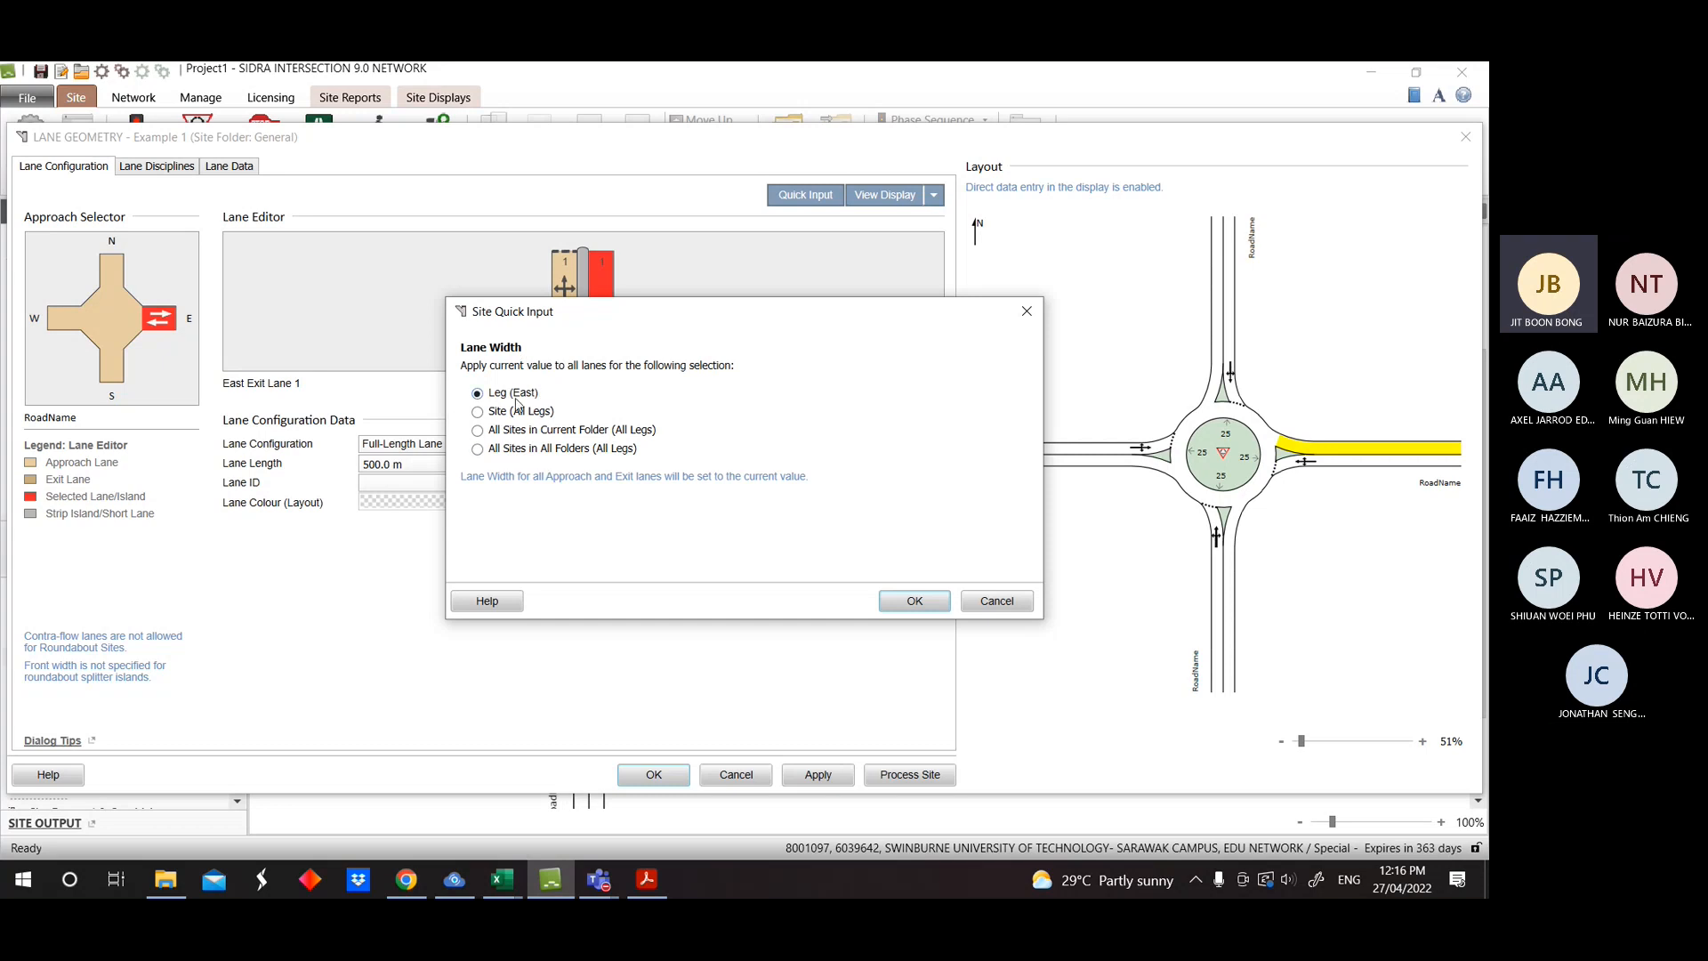
left_click_drag(627, 325, 903, 263)
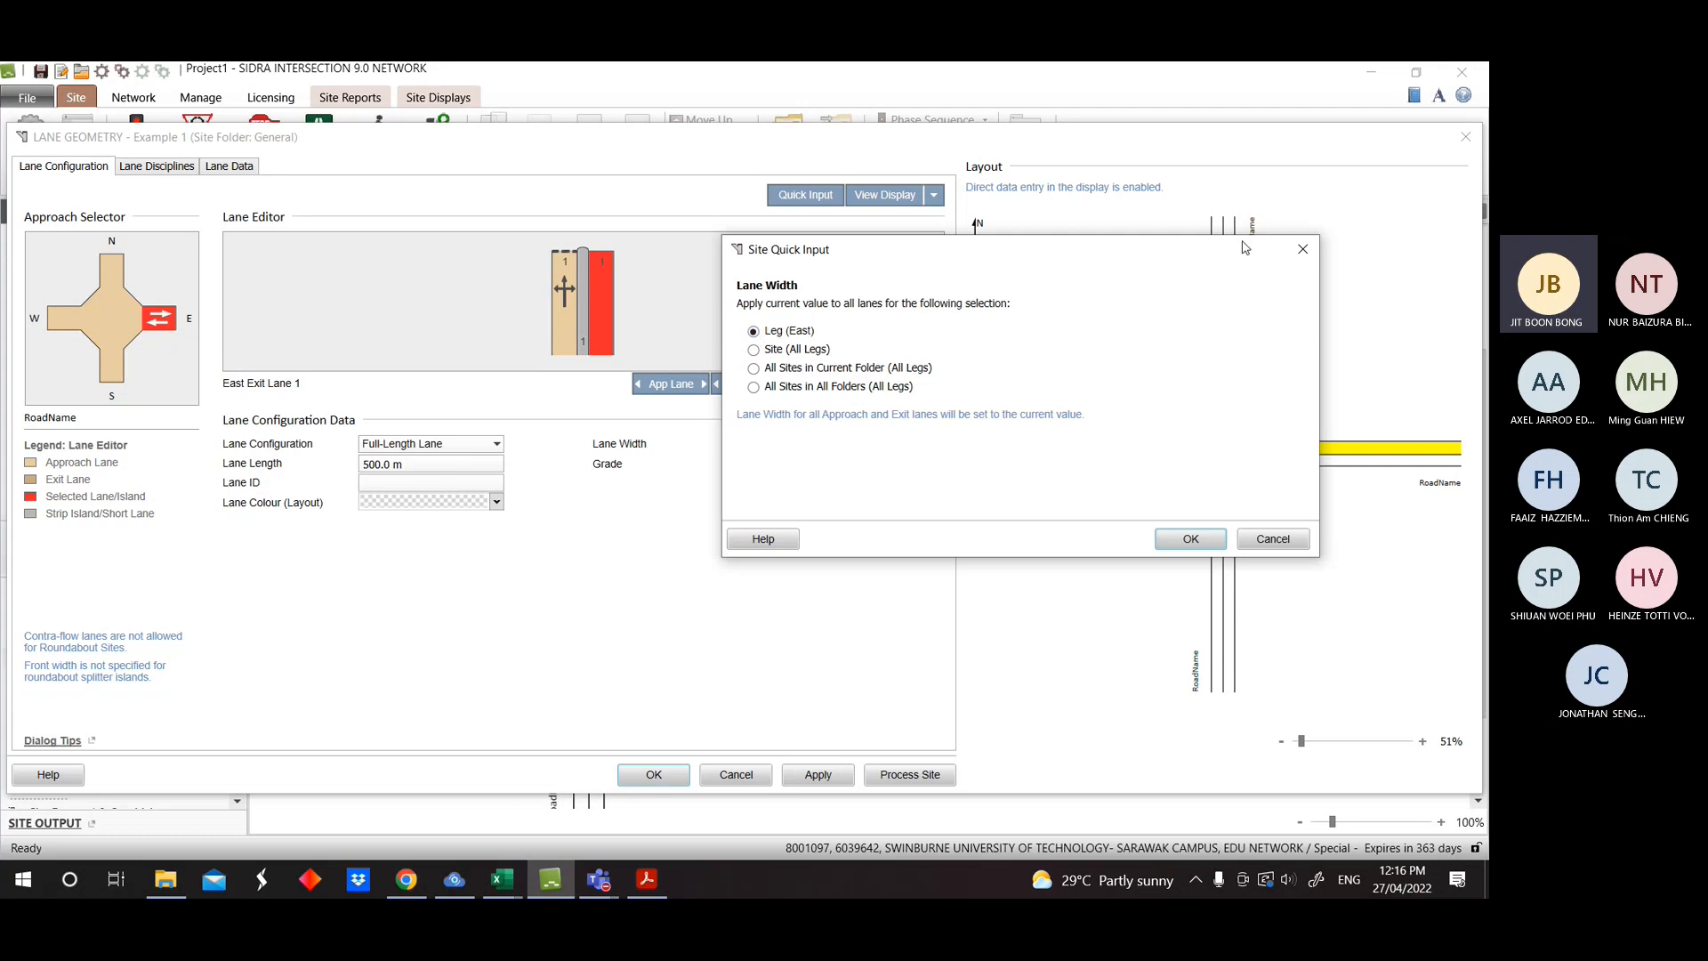
left_click_drag(1230, 258, 818, 405)
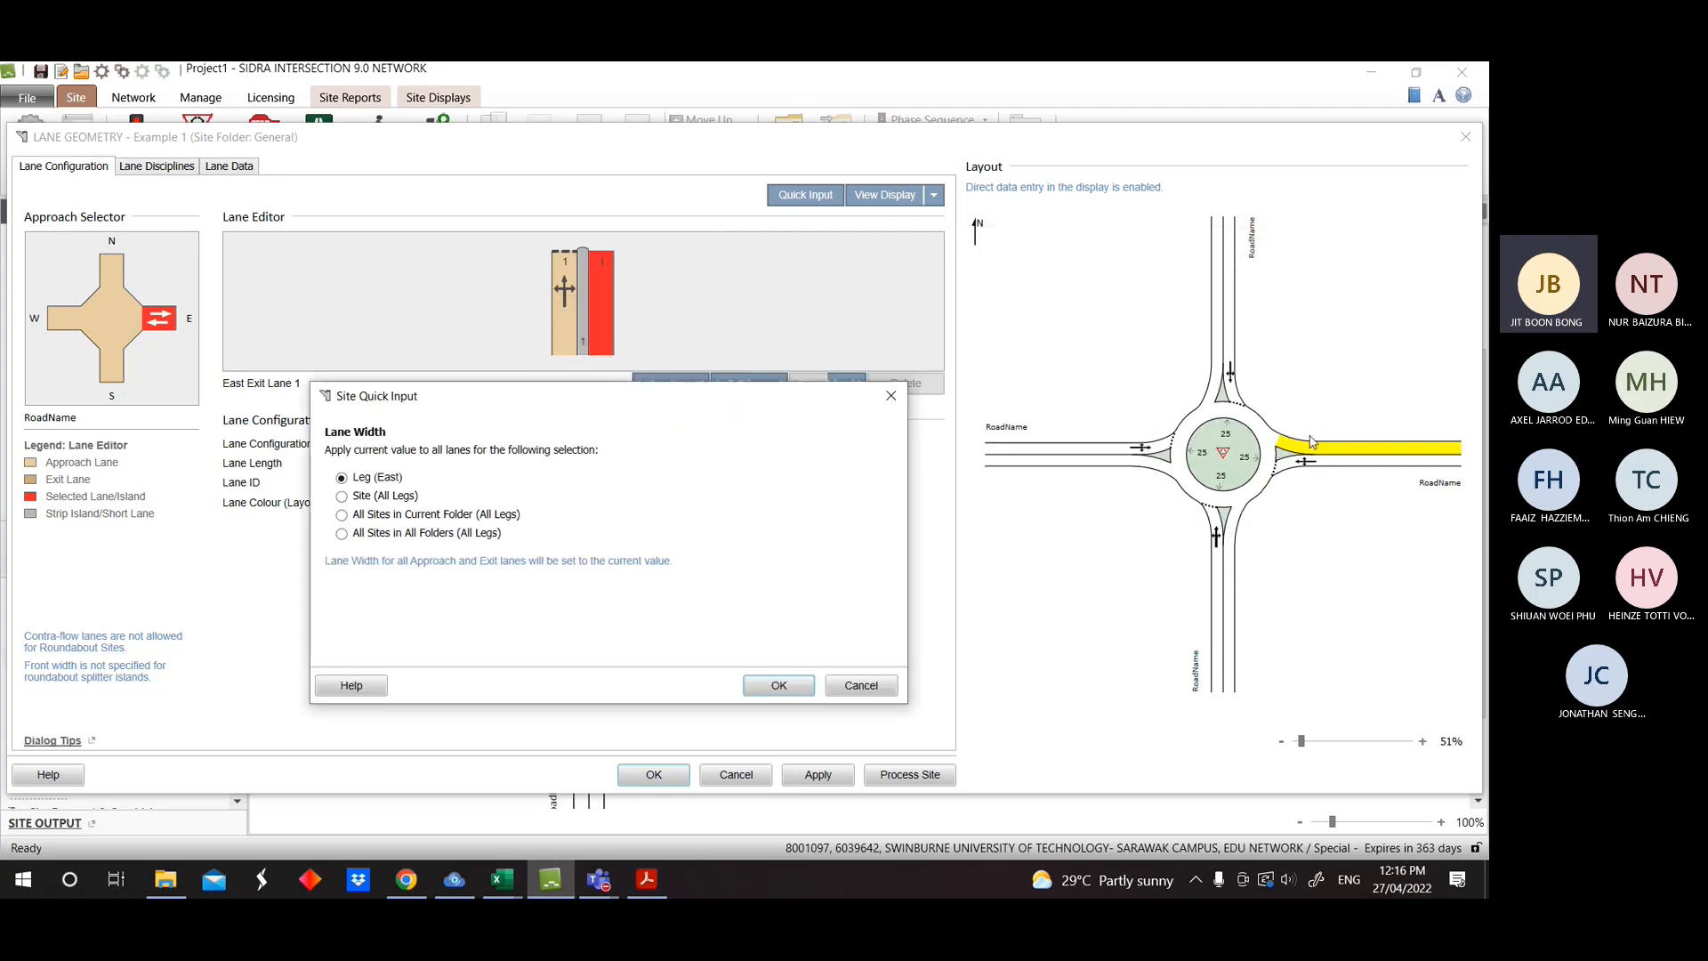
left_click_drag(694, 396, 427, 429)
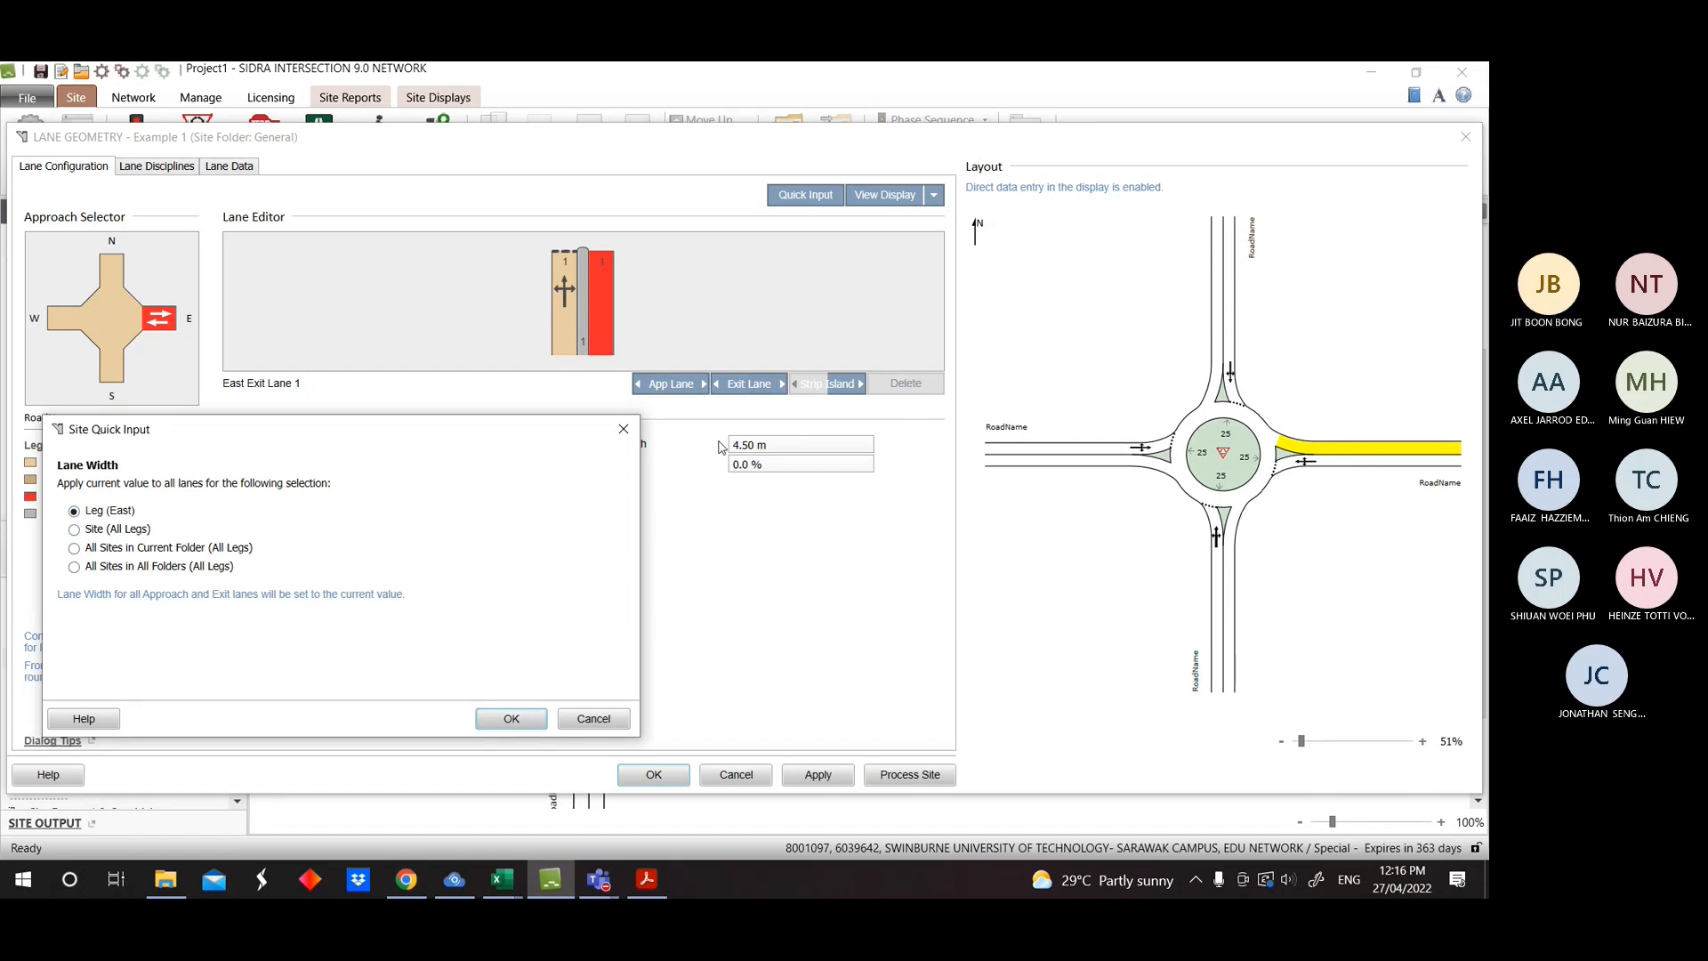
left_click(623, 428)
Add two more approach lanes to the east leg and select approach lane 3.
left_click(563, 333)
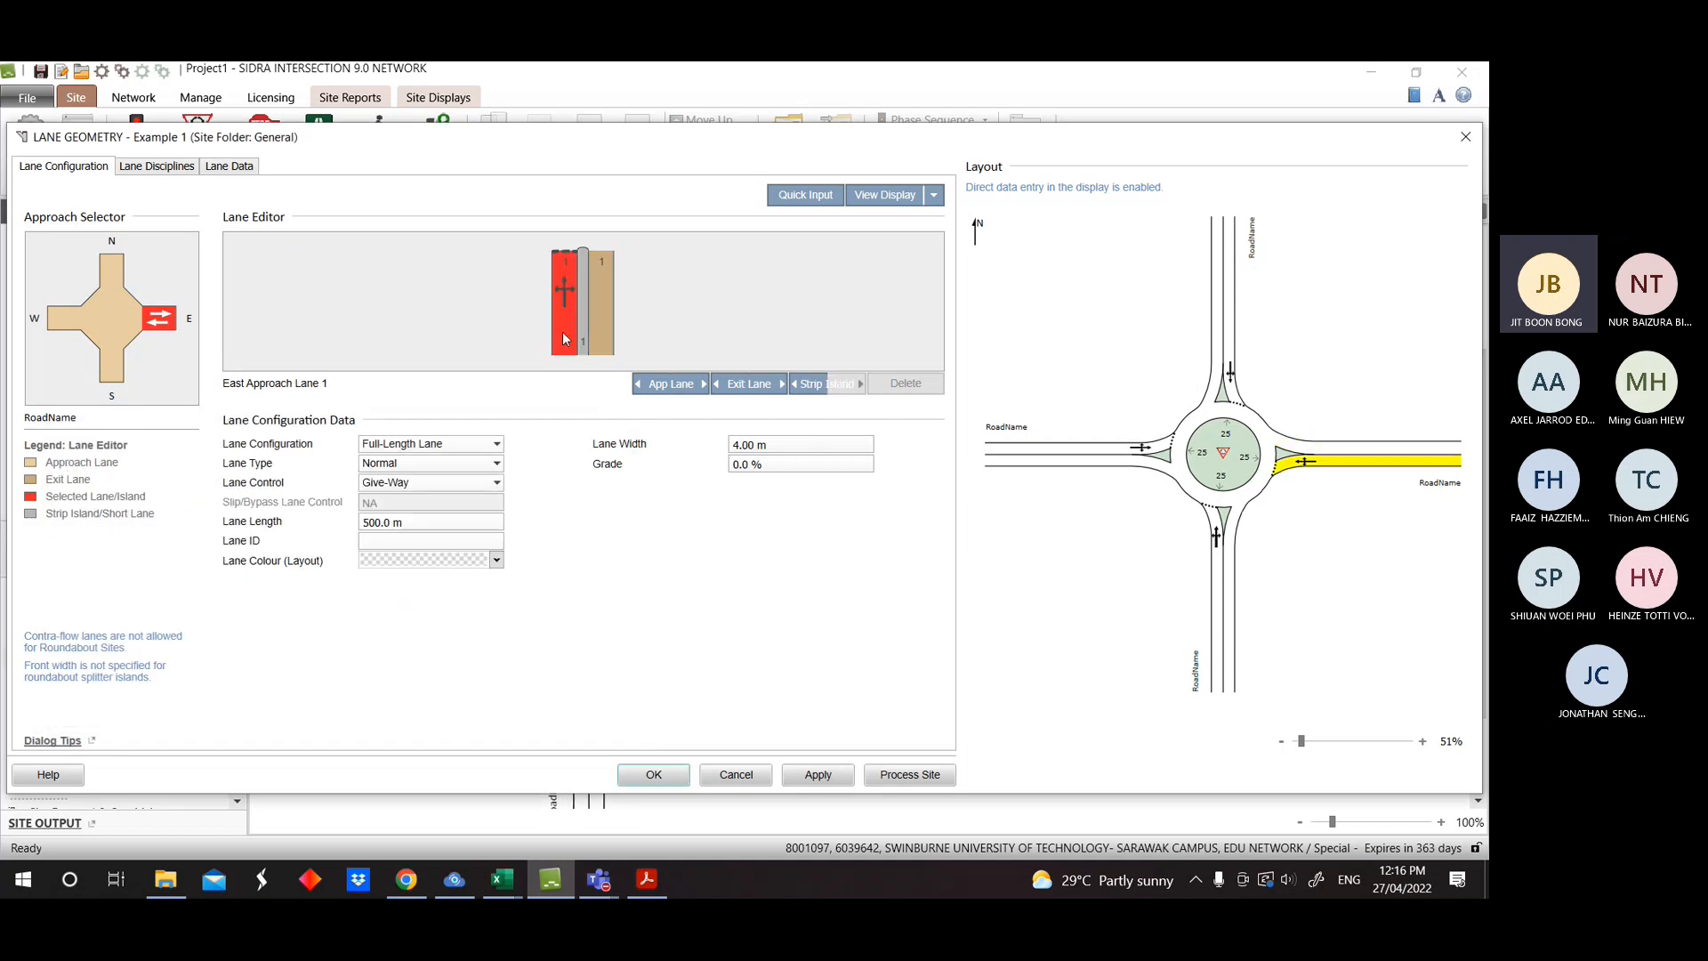
left_click(645, 381)
left_click(645, 381)
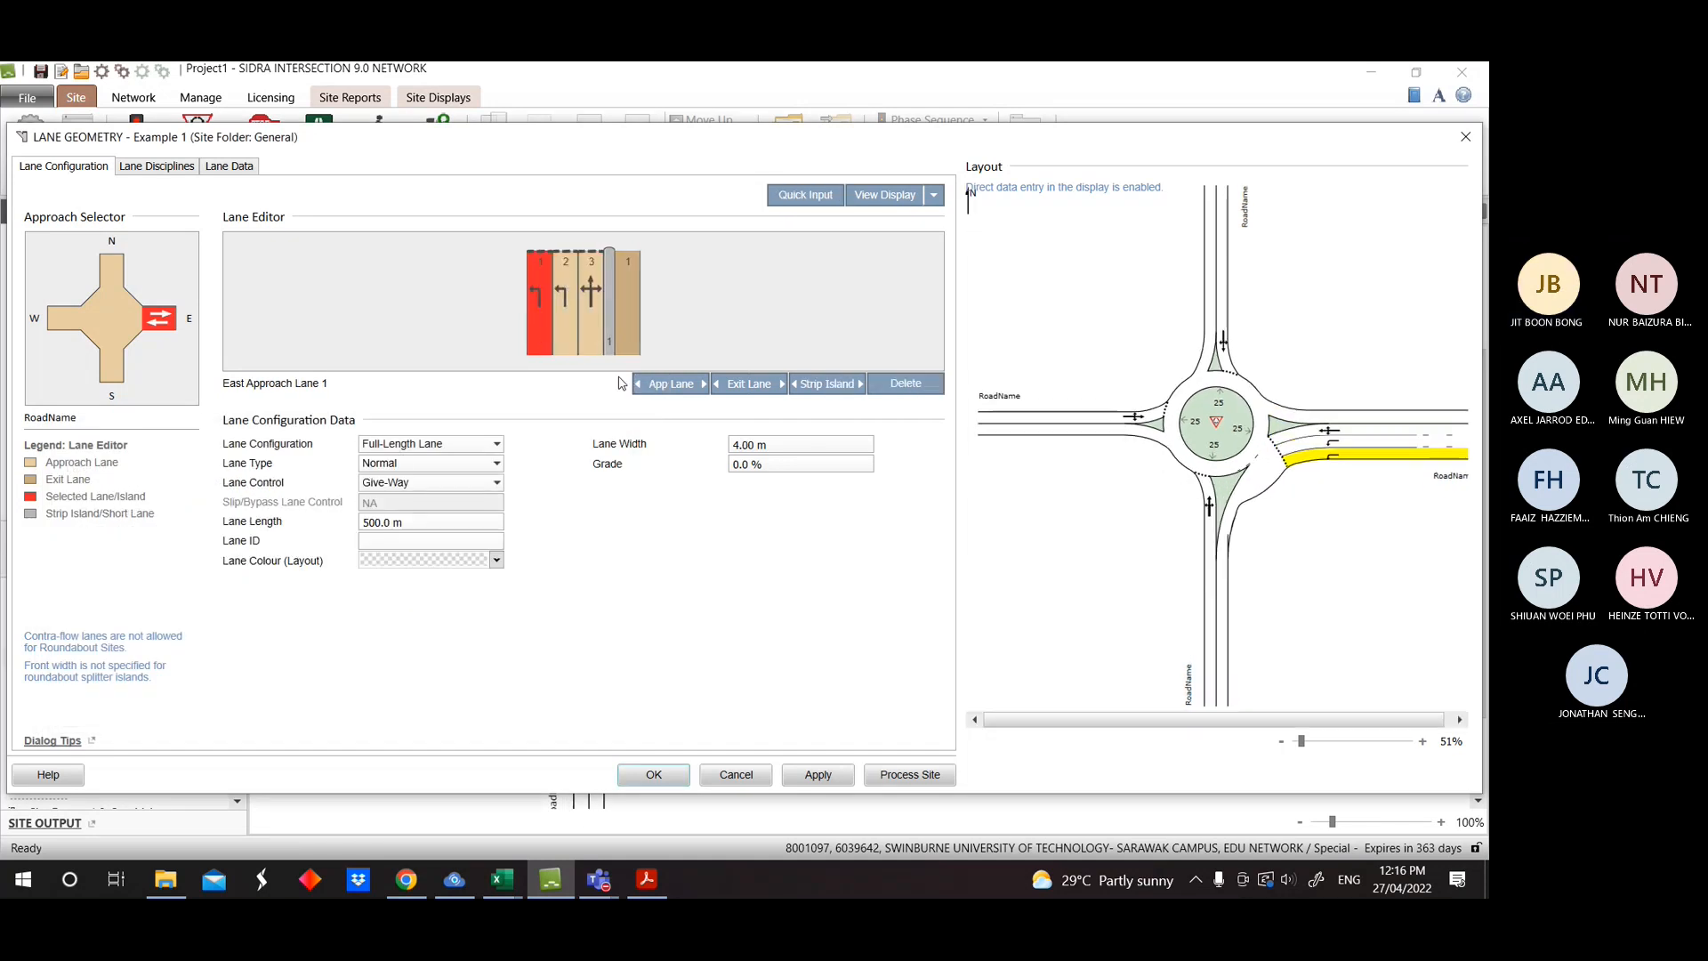
left_click(560, 313)
left_click(590, 320)
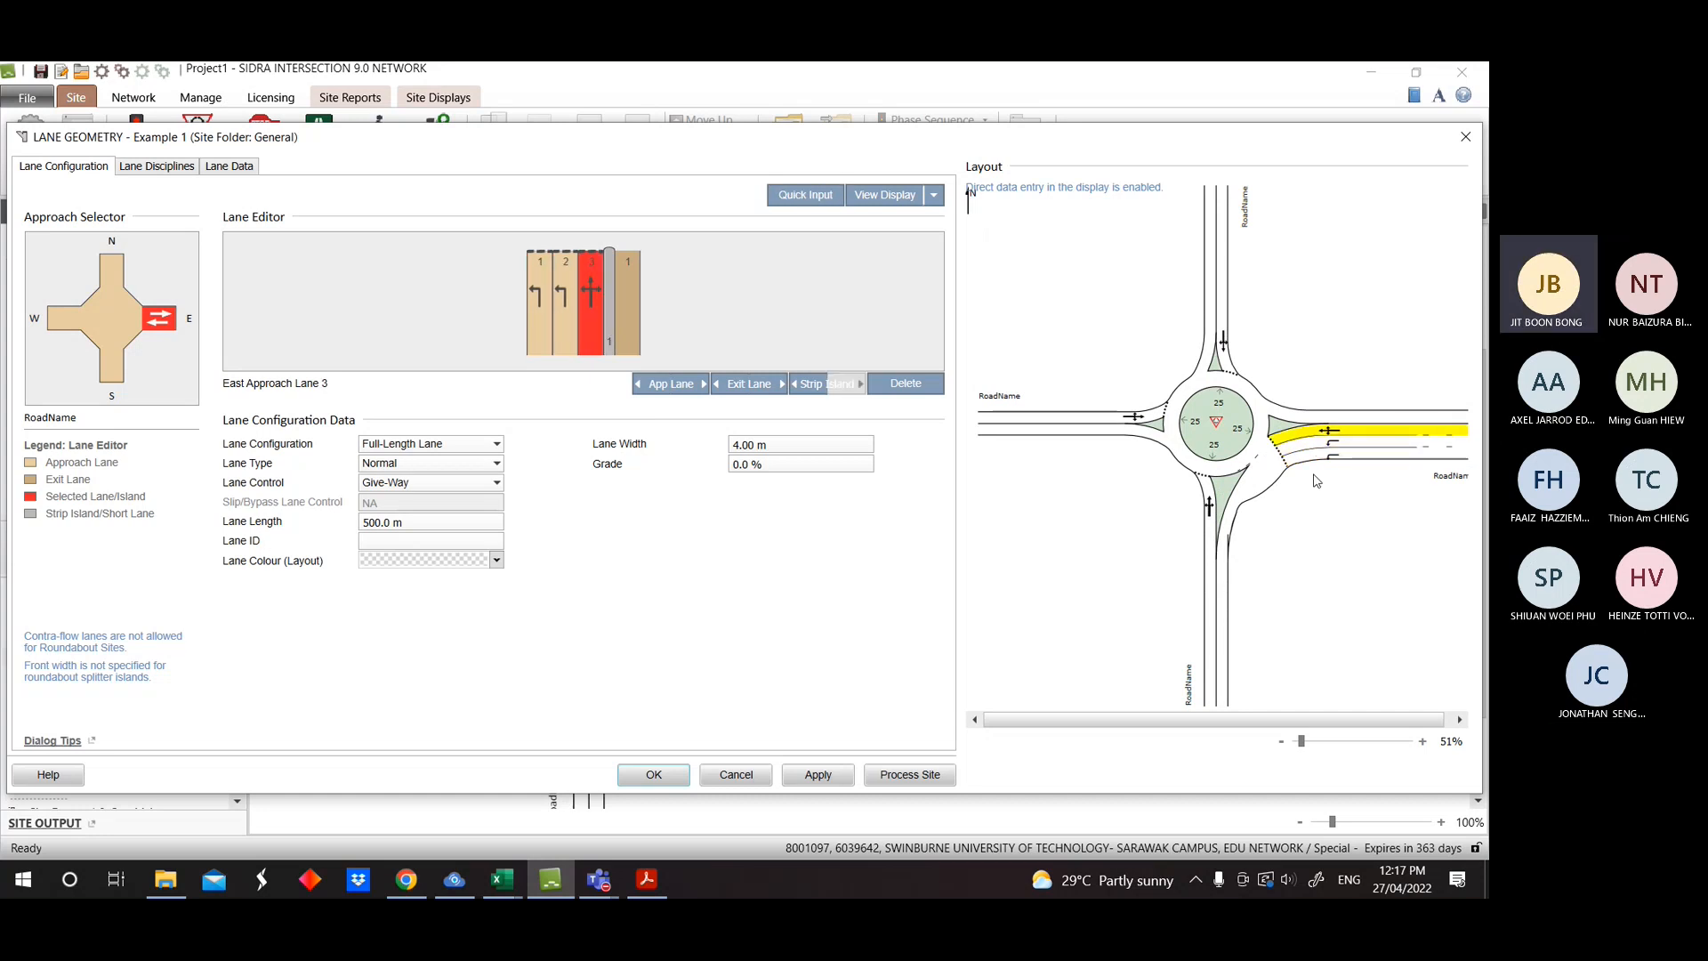
Set east approach lane 3's width to 4.5 m, view its Quick Input options, and close them without applying.
left_click(768, 445)
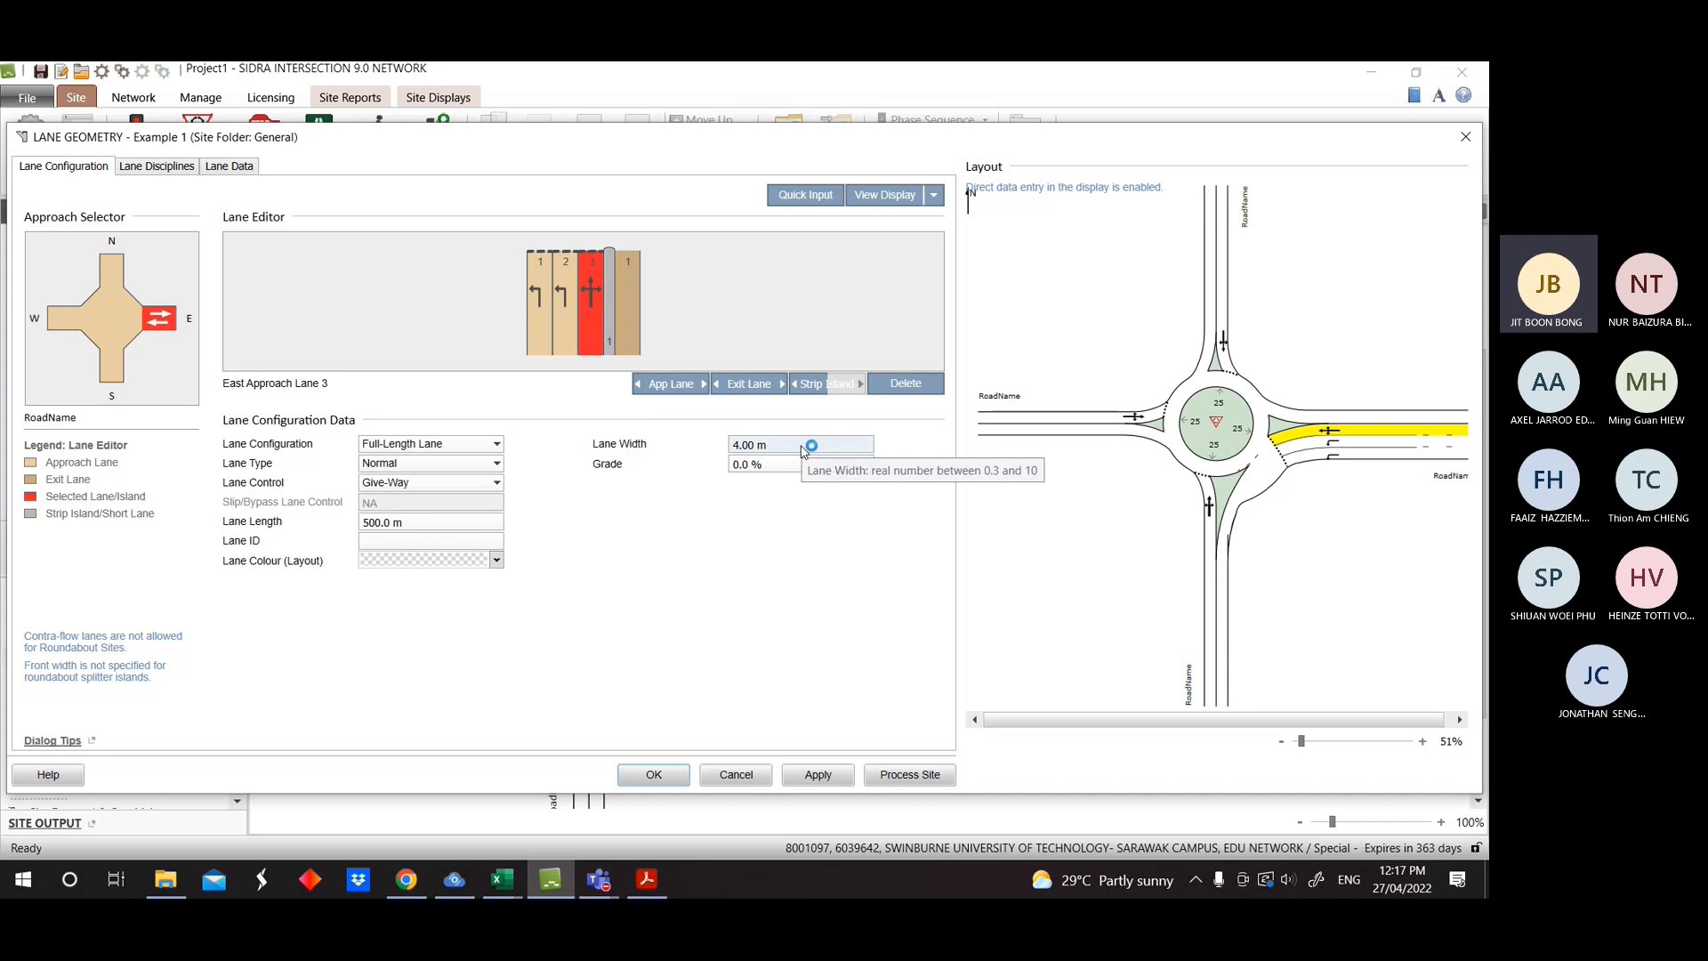
type("4.5")
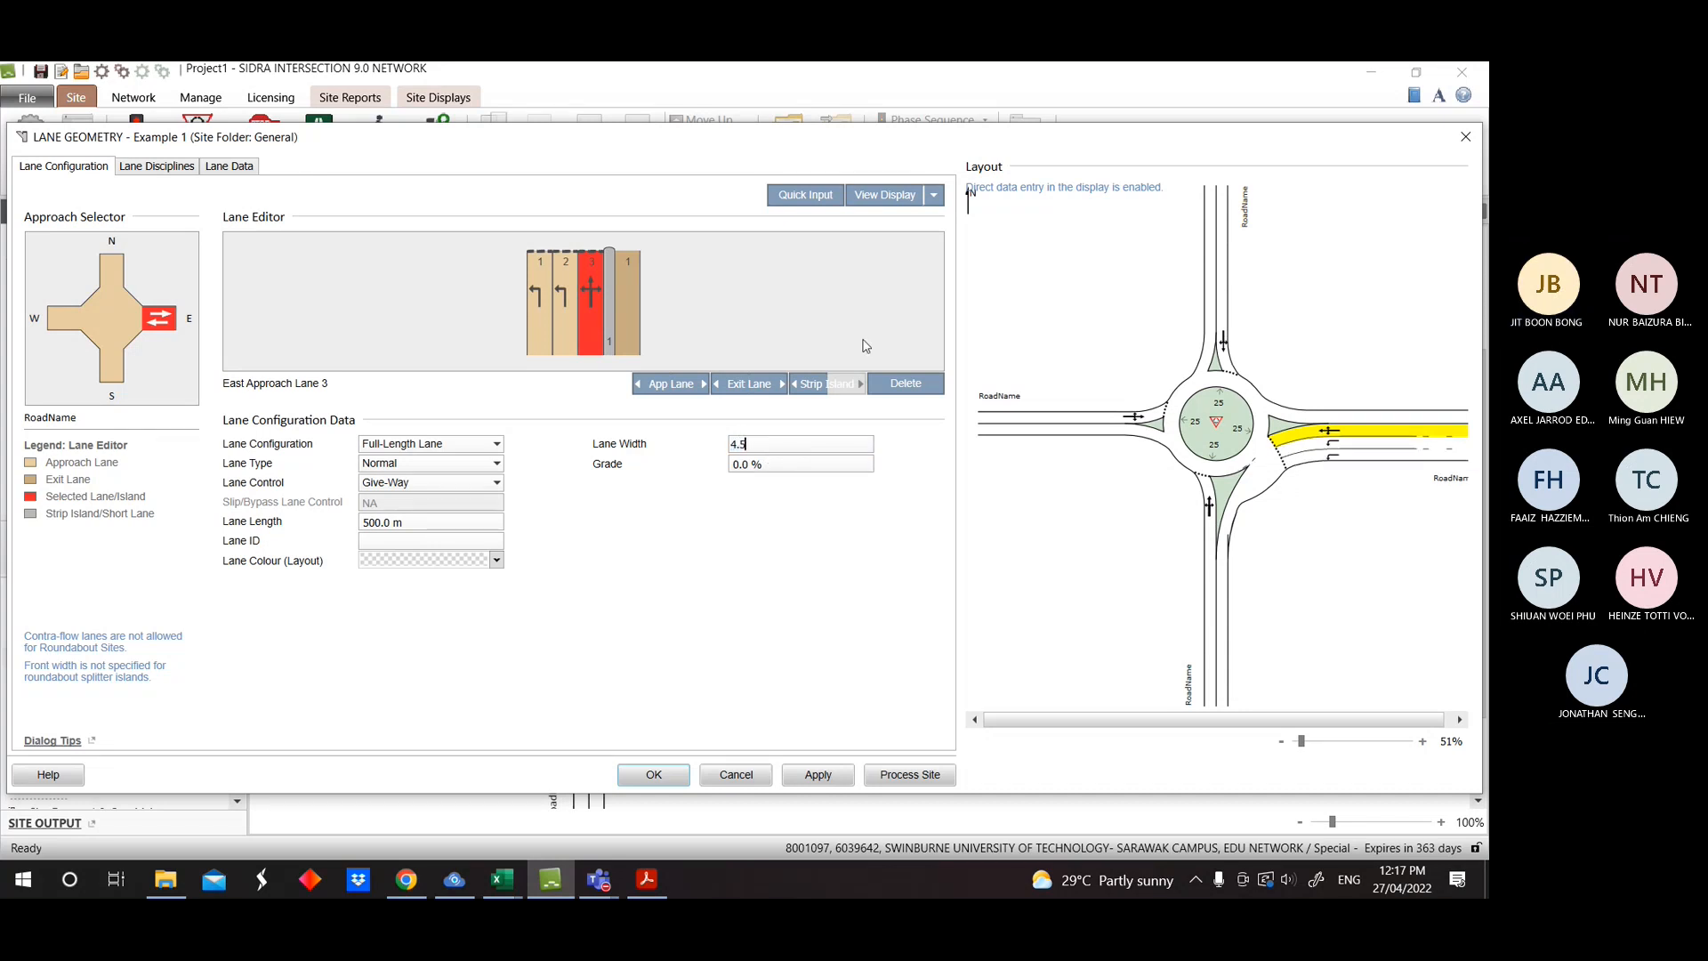
key("Return")
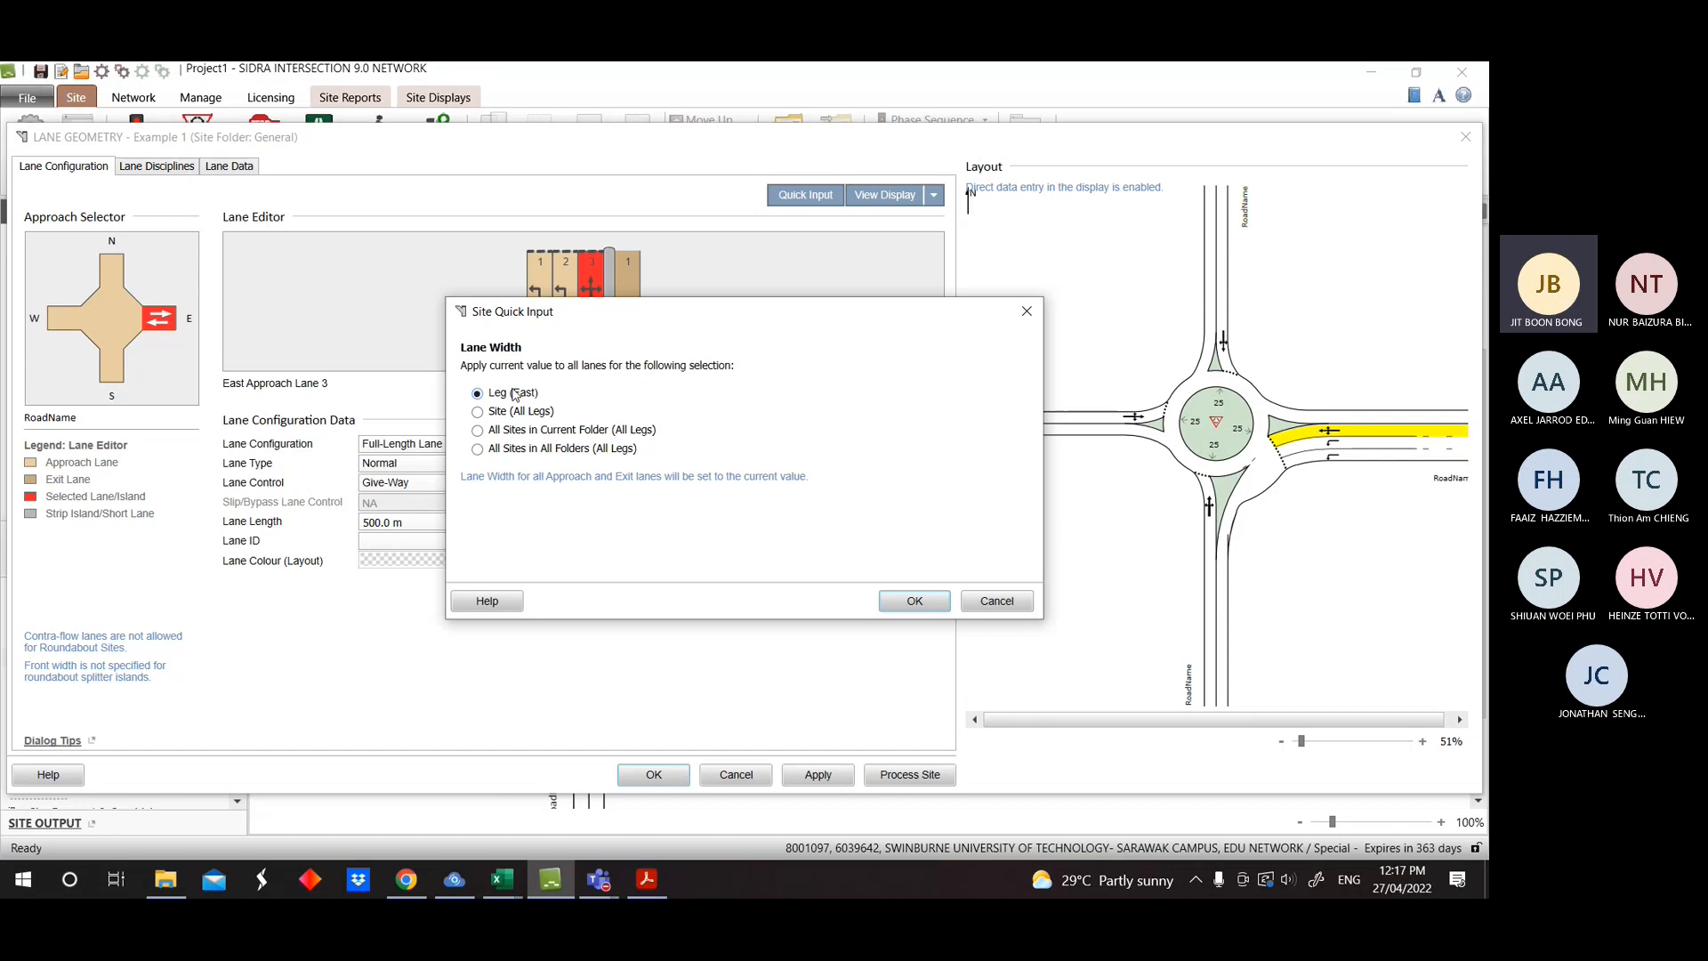
left_click(1027, 310)
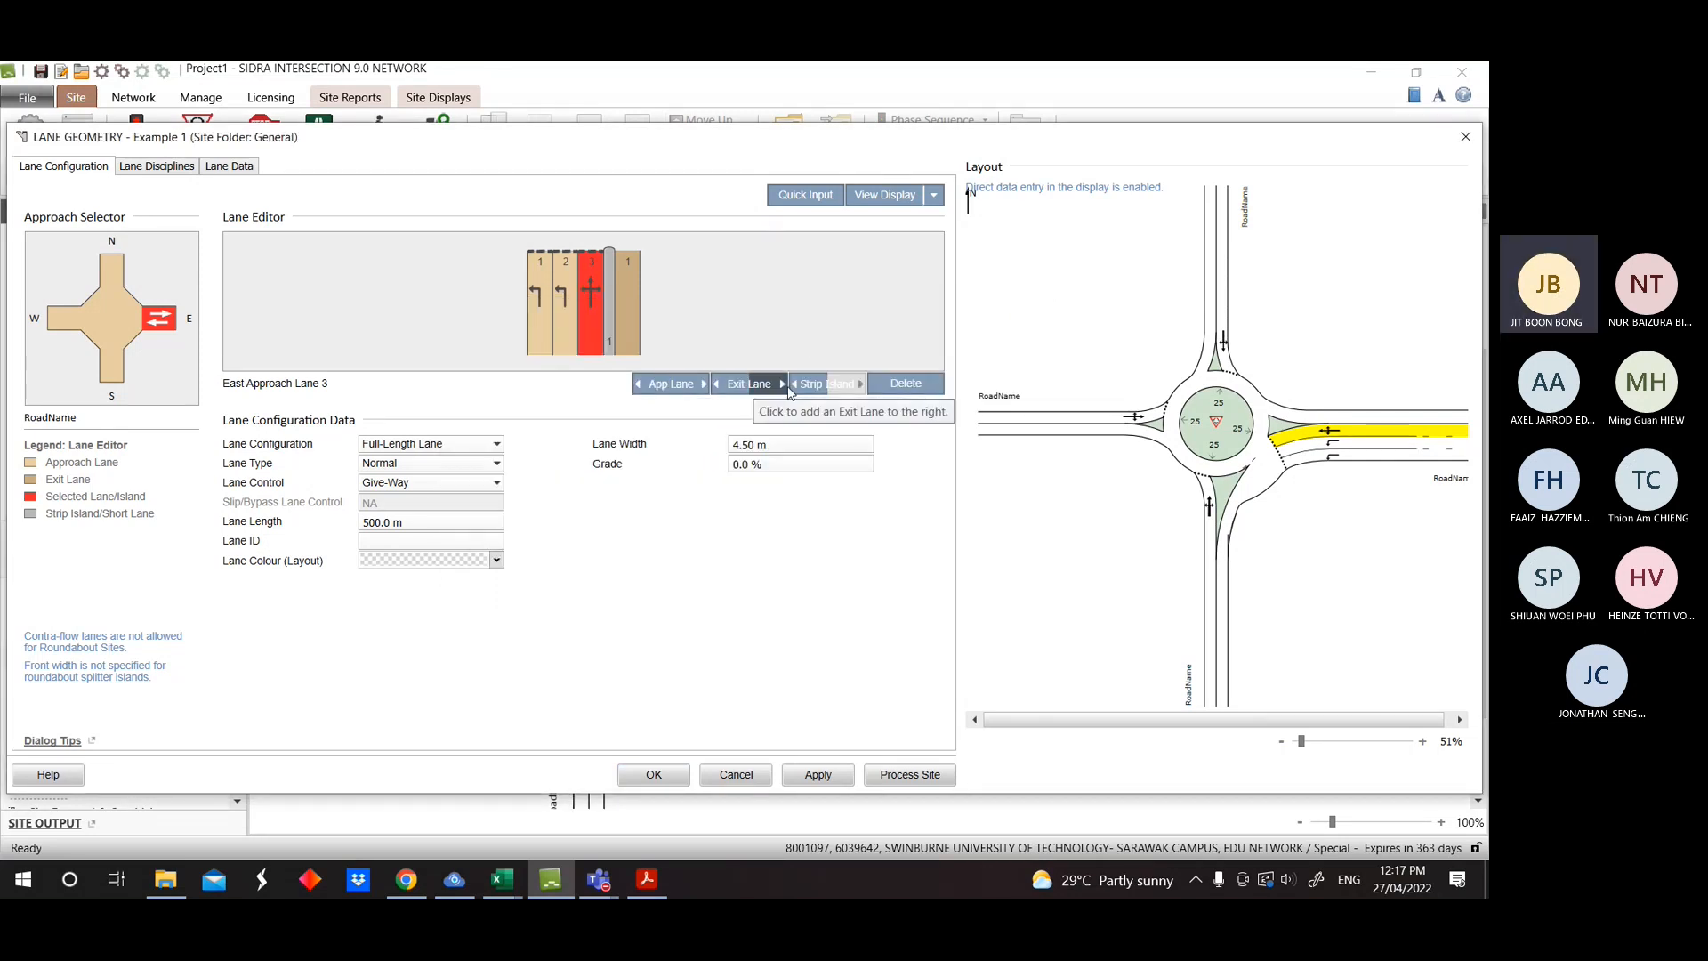
Delete the surplus approach lanes from the east leg, leaving a single approach lane.
left_click(906, 383)
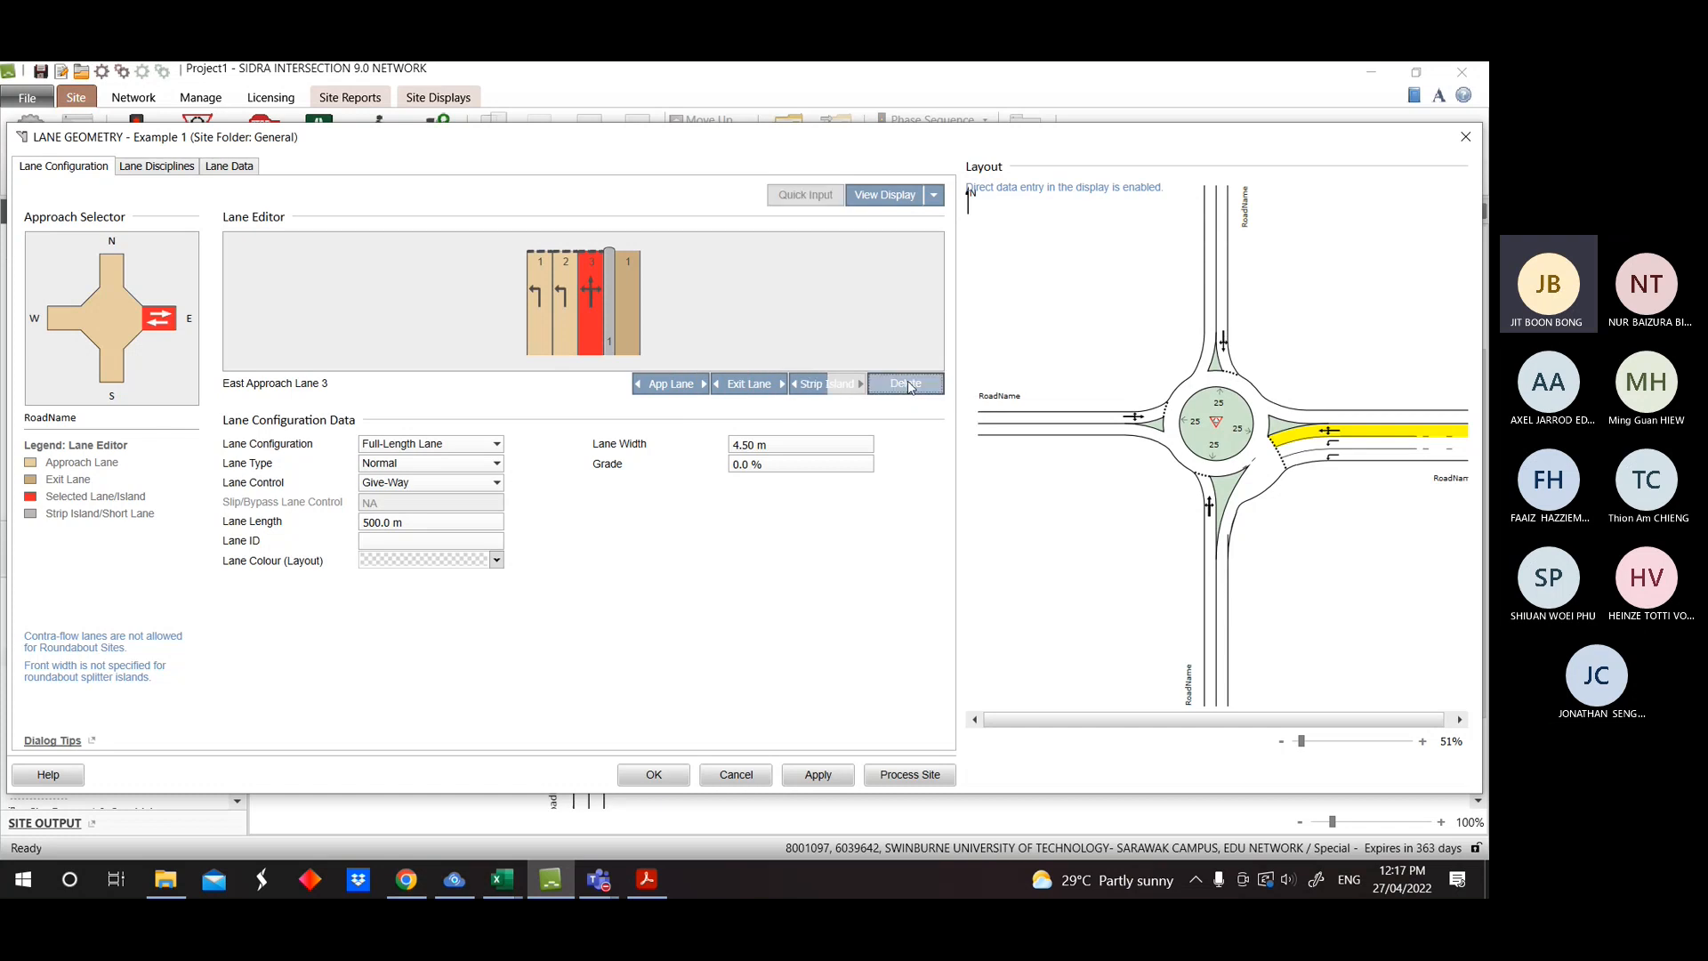
left_click(551, 303)
left_click(905, 384)
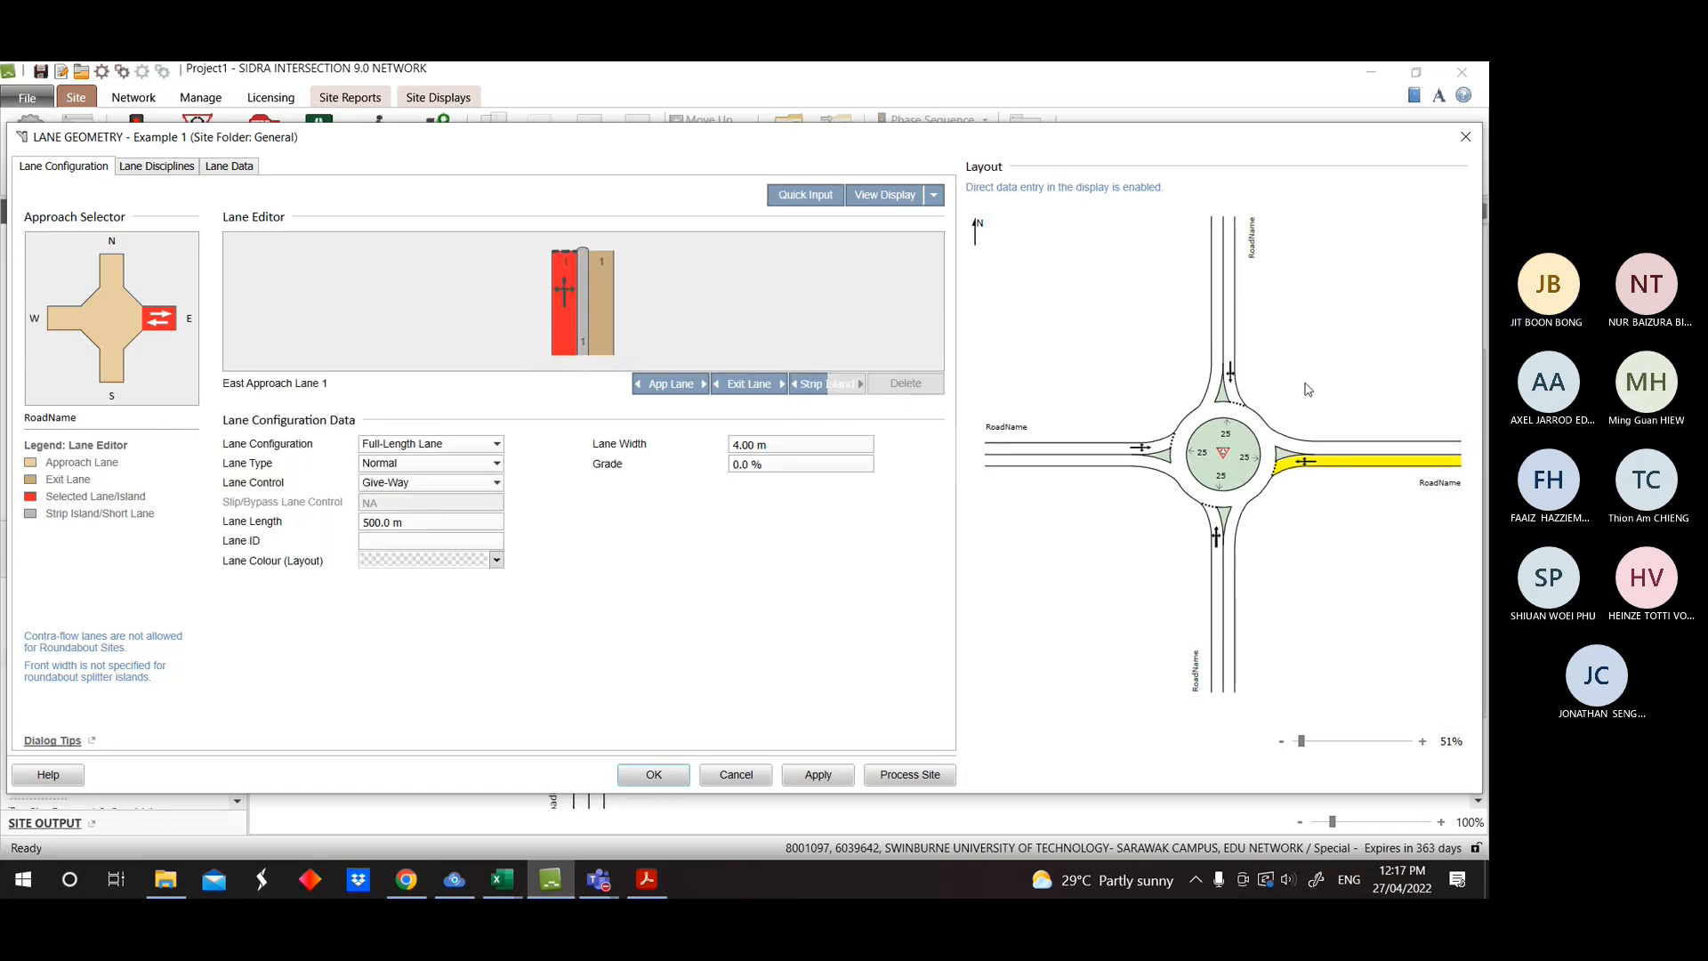
Try the all-legs site option in the lane configuration's Quick Input and close it without applying.
left_click(790, 201)
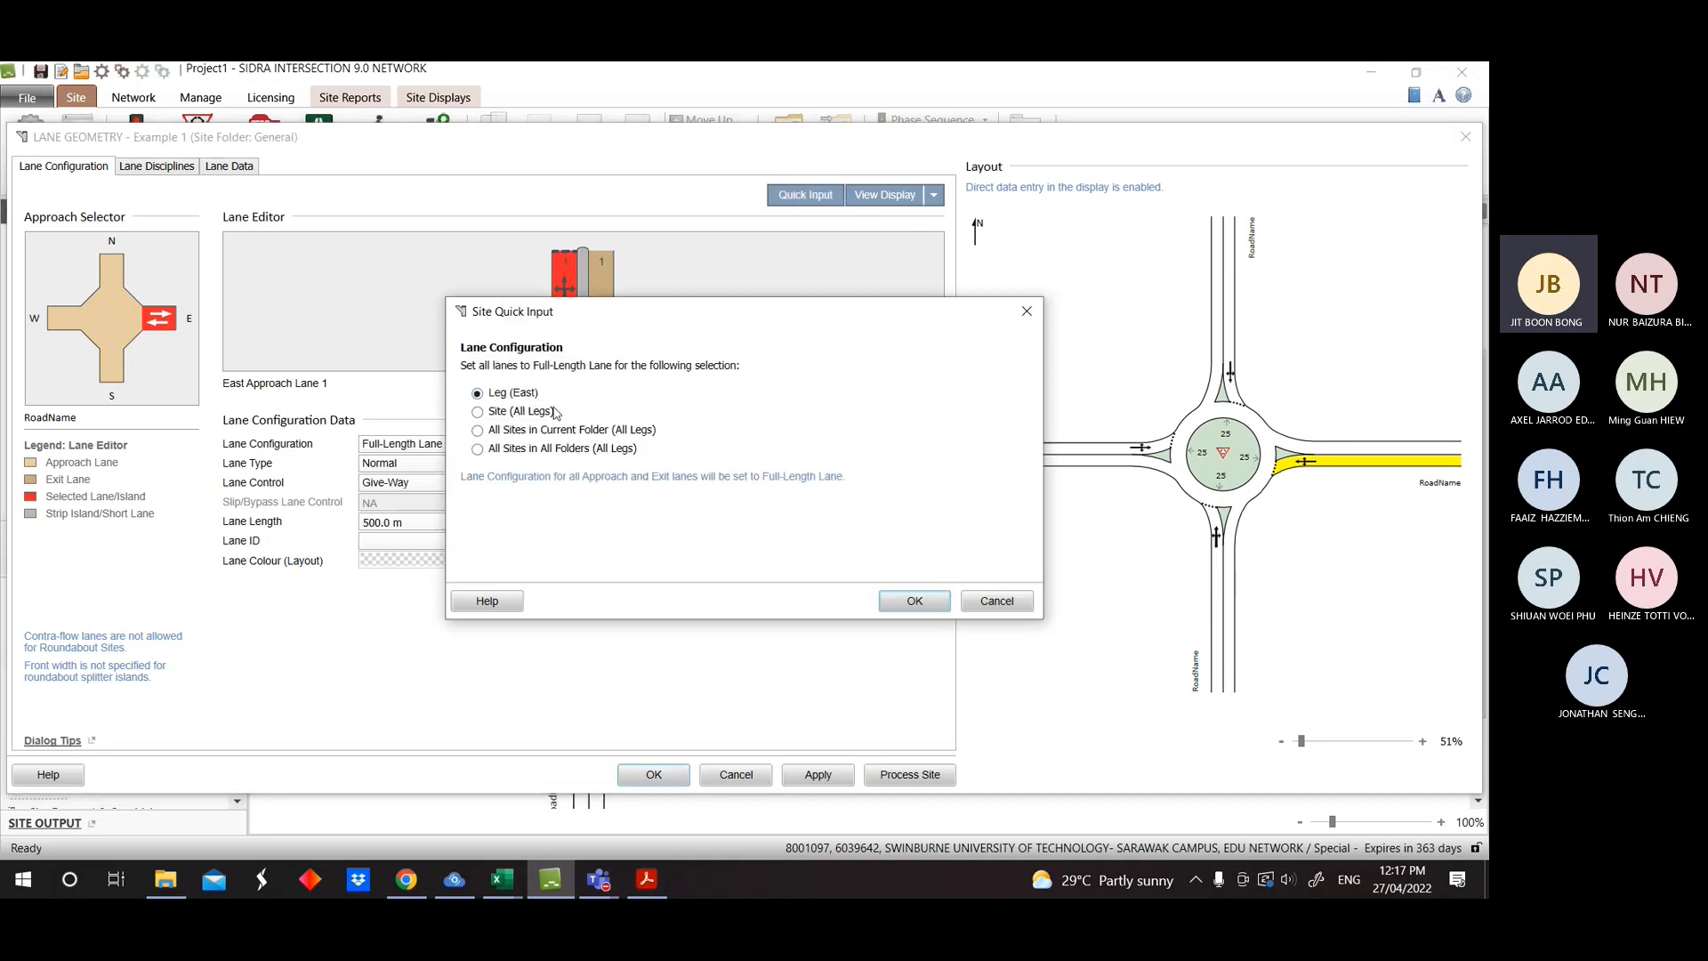
left_click(475, 412)
left_click(1028, 320)
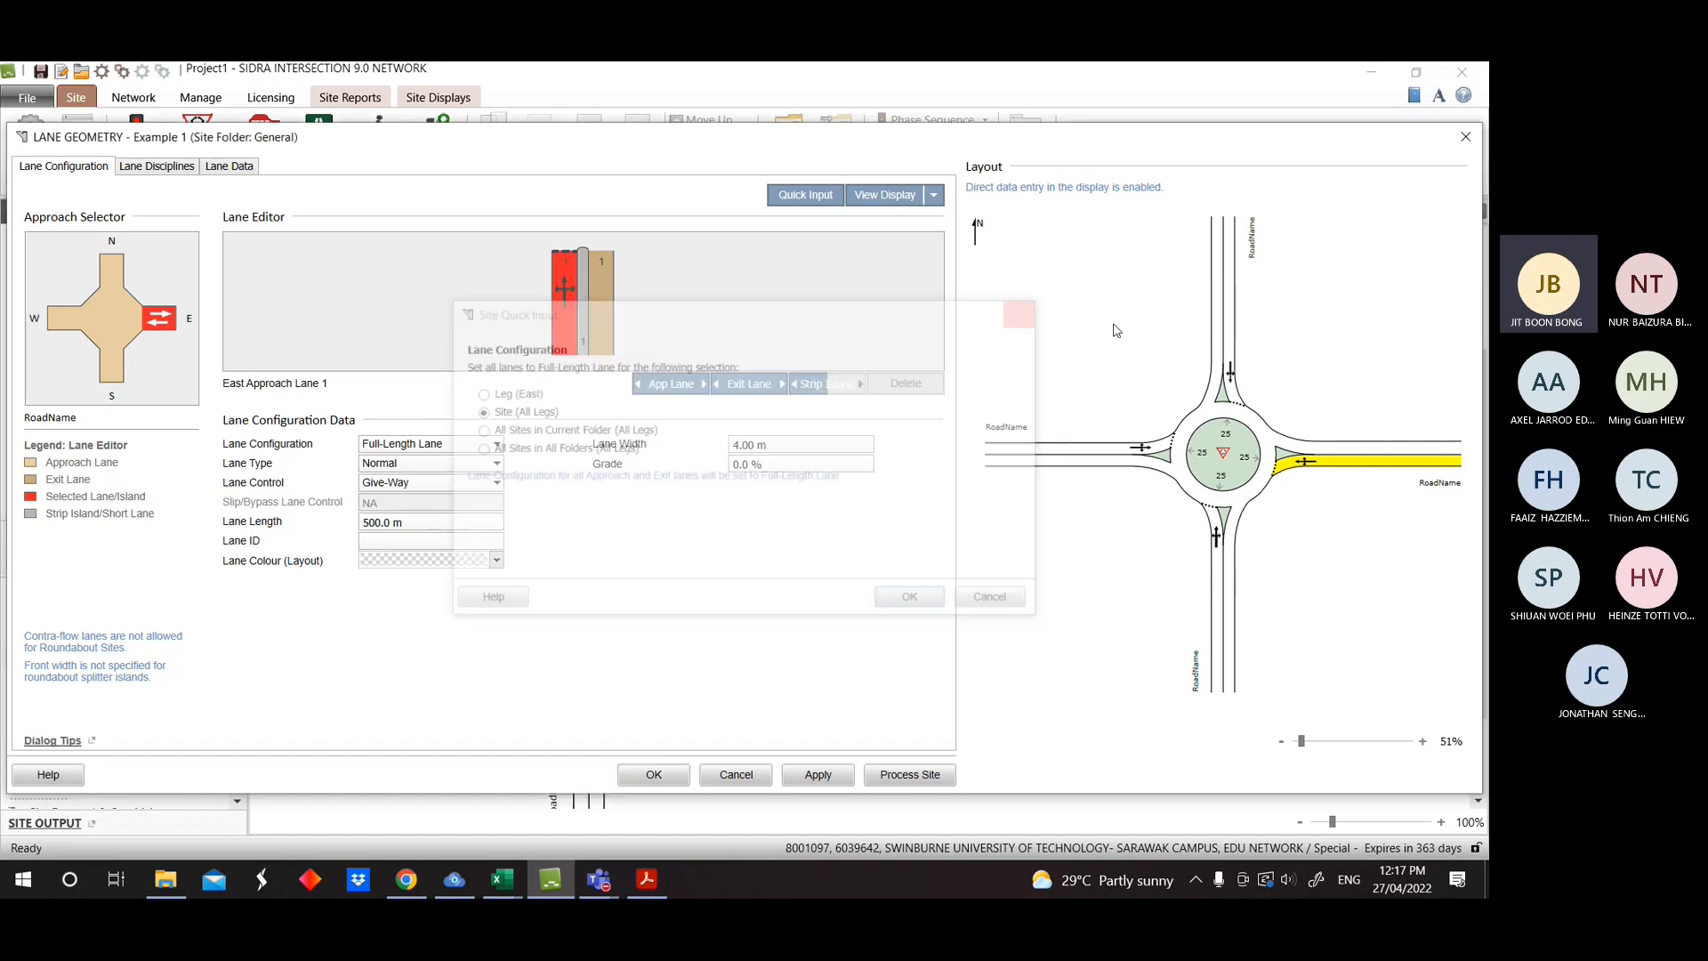
Check the lane widths on the north, west, south and east legs in the lane geometry.
left_click(1333, 449)
left_click(1231, 322)
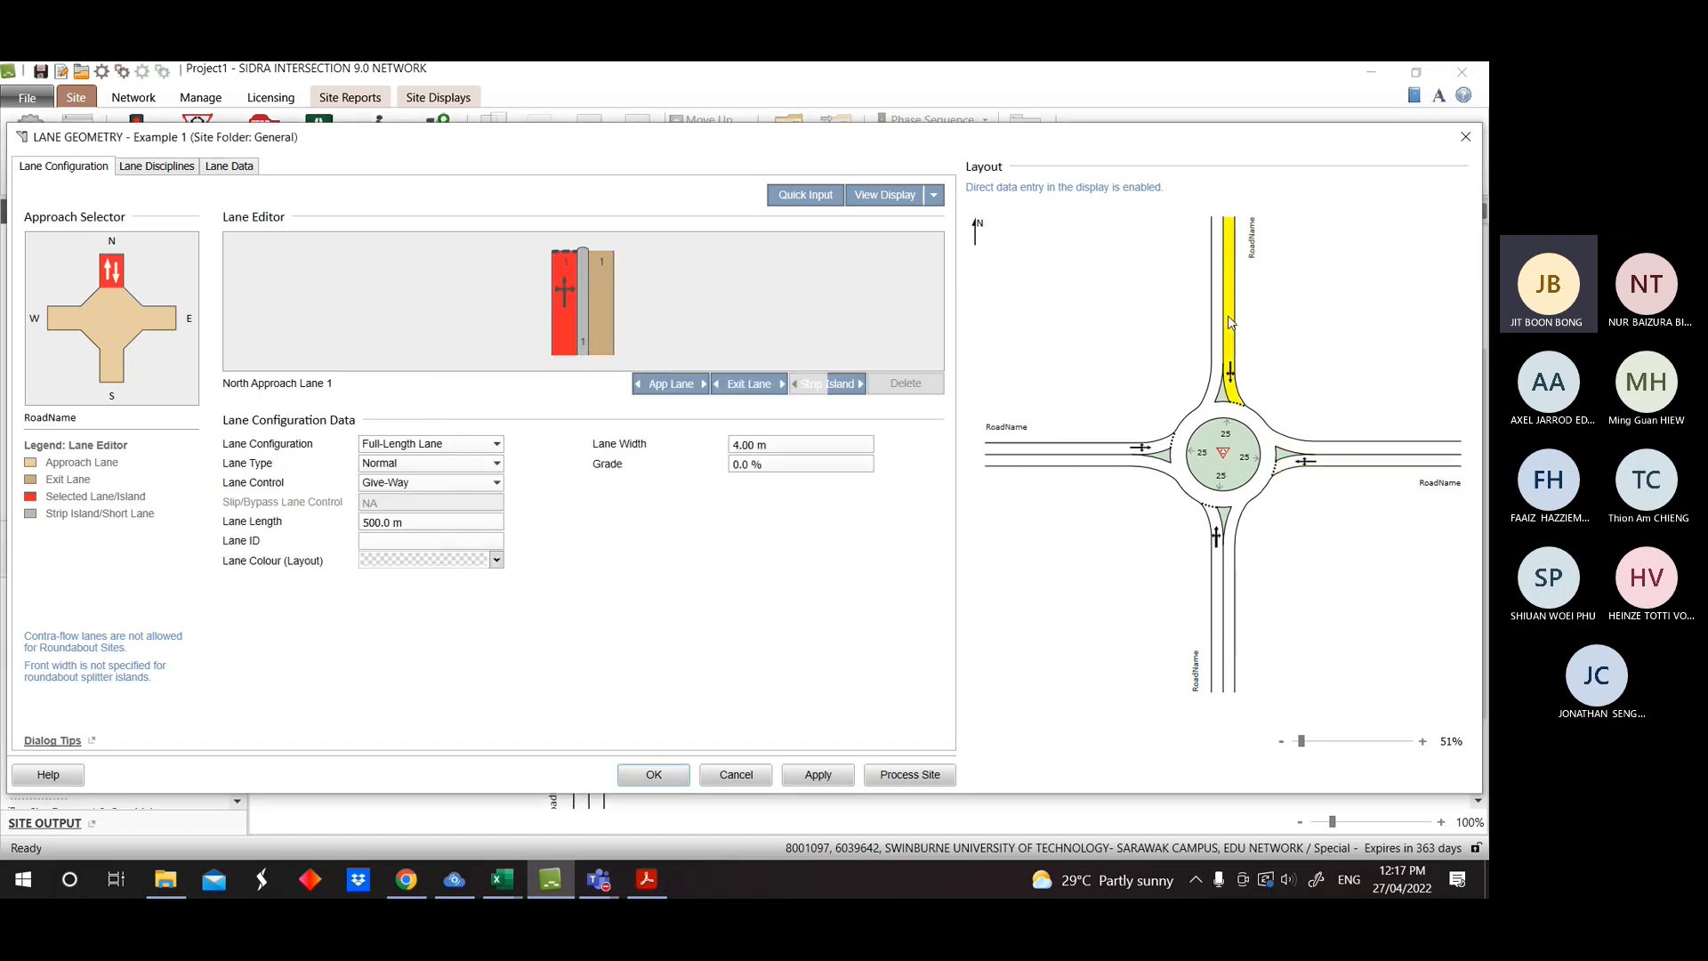
left_click(1103, 454)
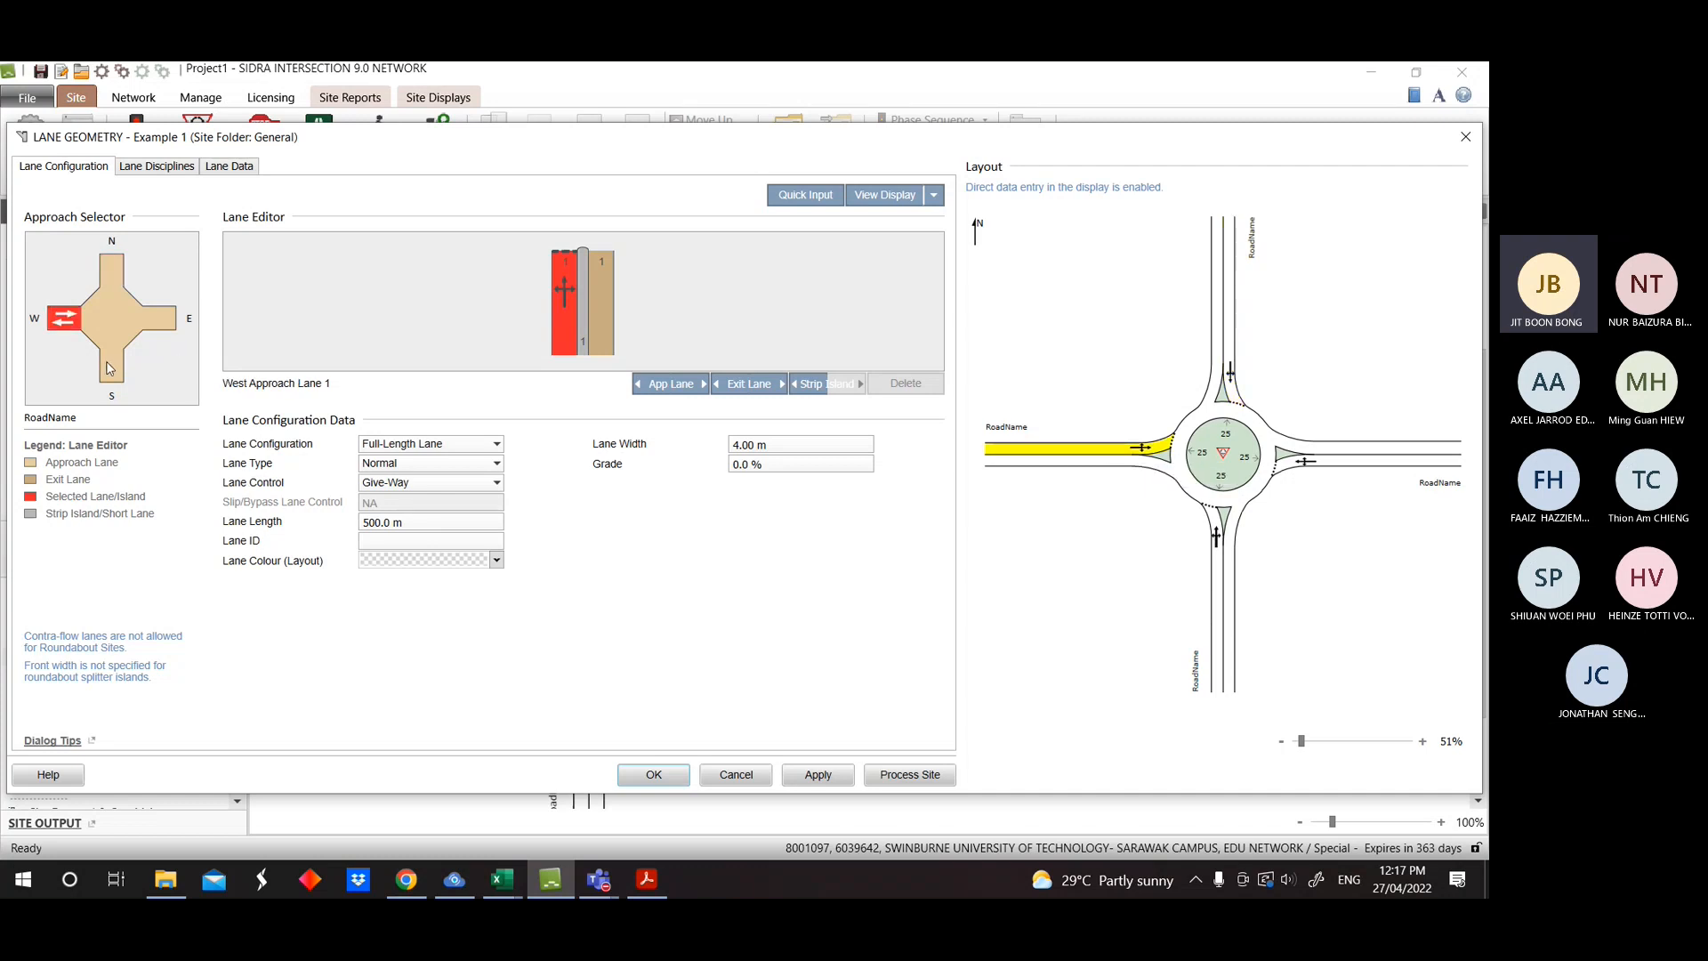
left_click(766, 447)
left_click(123, 377)
left_click(174, 323)
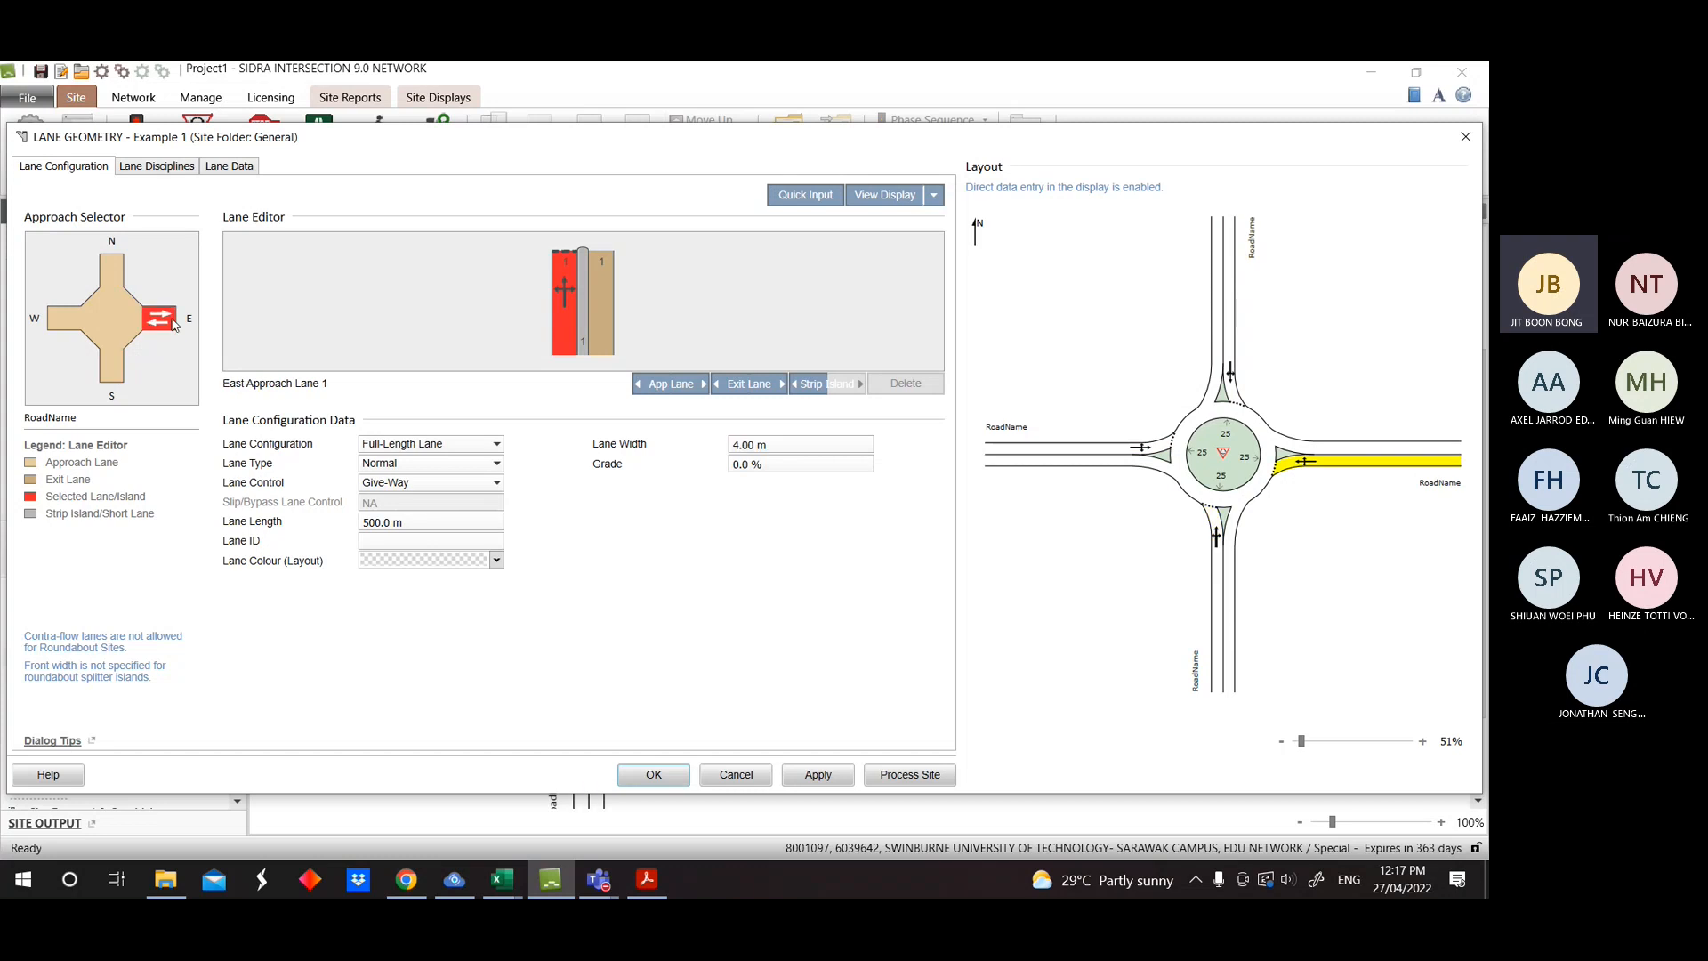
Check the east and north approach lane widths, and set the west approach lane width to 4.0 m.
left_click(738, 442)
left_click(134, 286)
left_click(741, 448)
left_click(52, 319)
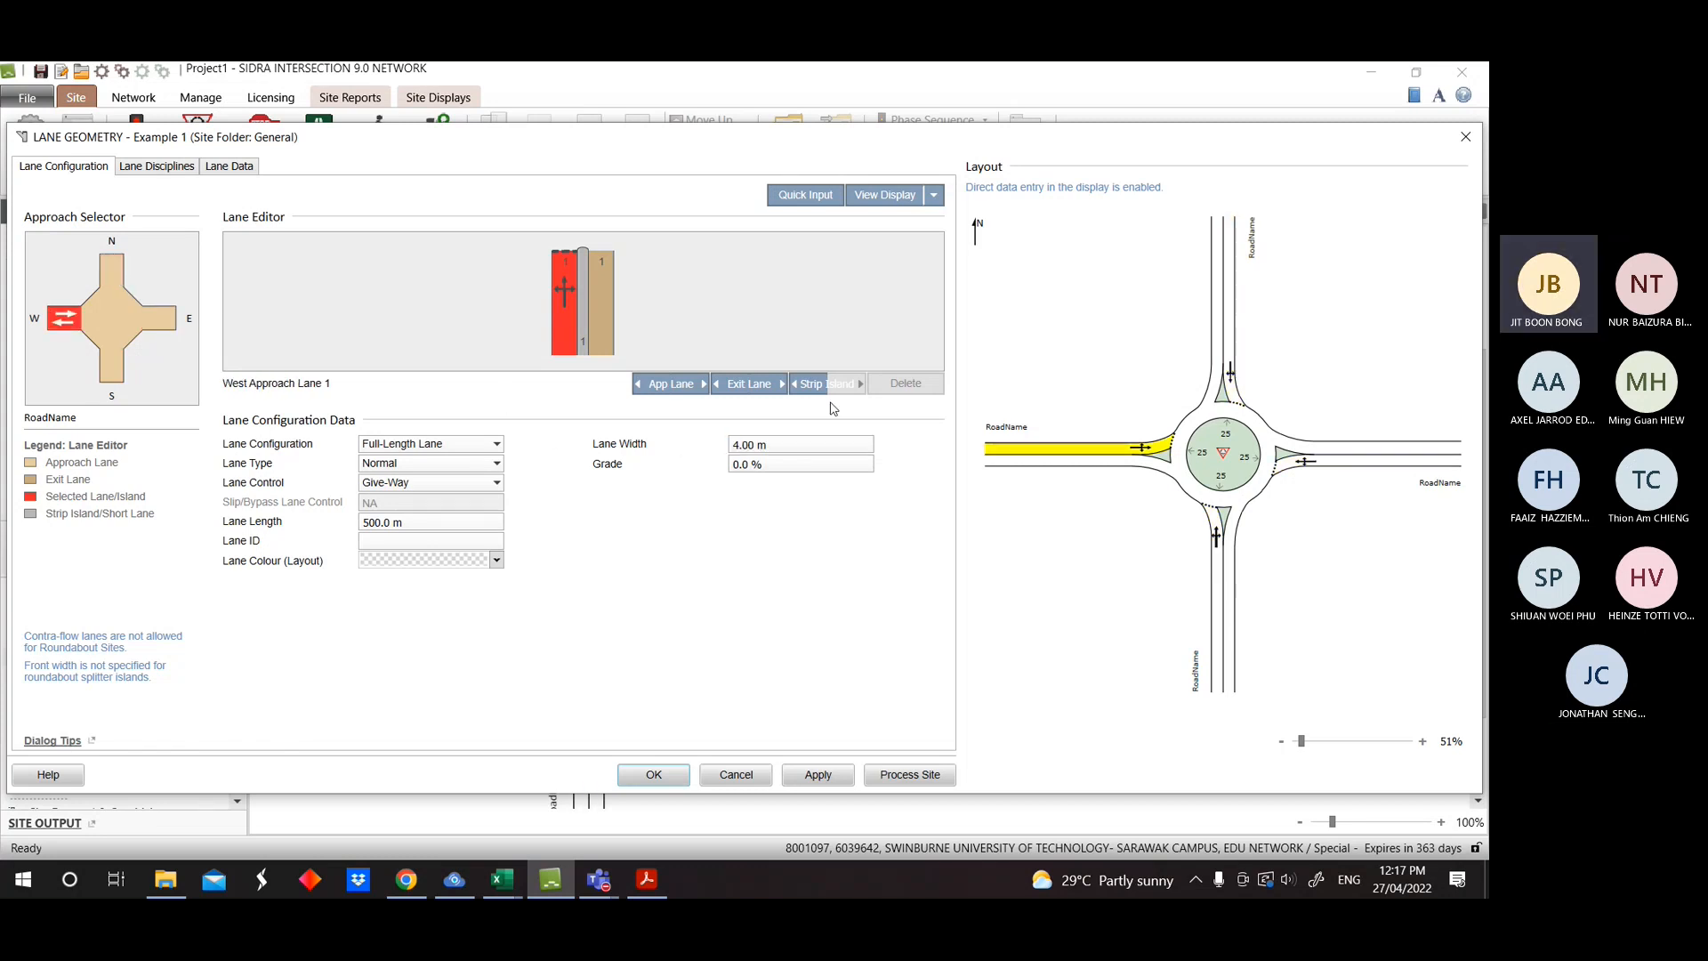
left_click(778, 449)
type("4.0")
Review the approach lane widths on the south, east, north and west legs.
left_click(106, 367)
left_click(165, 317)
left_click(105, 269)
left_click(81, 312)
left_click(111, 366)
Set the south approach lane width to 4.5 m and apply it to all legs of the site with Quick Input.
left_click(746, 444)
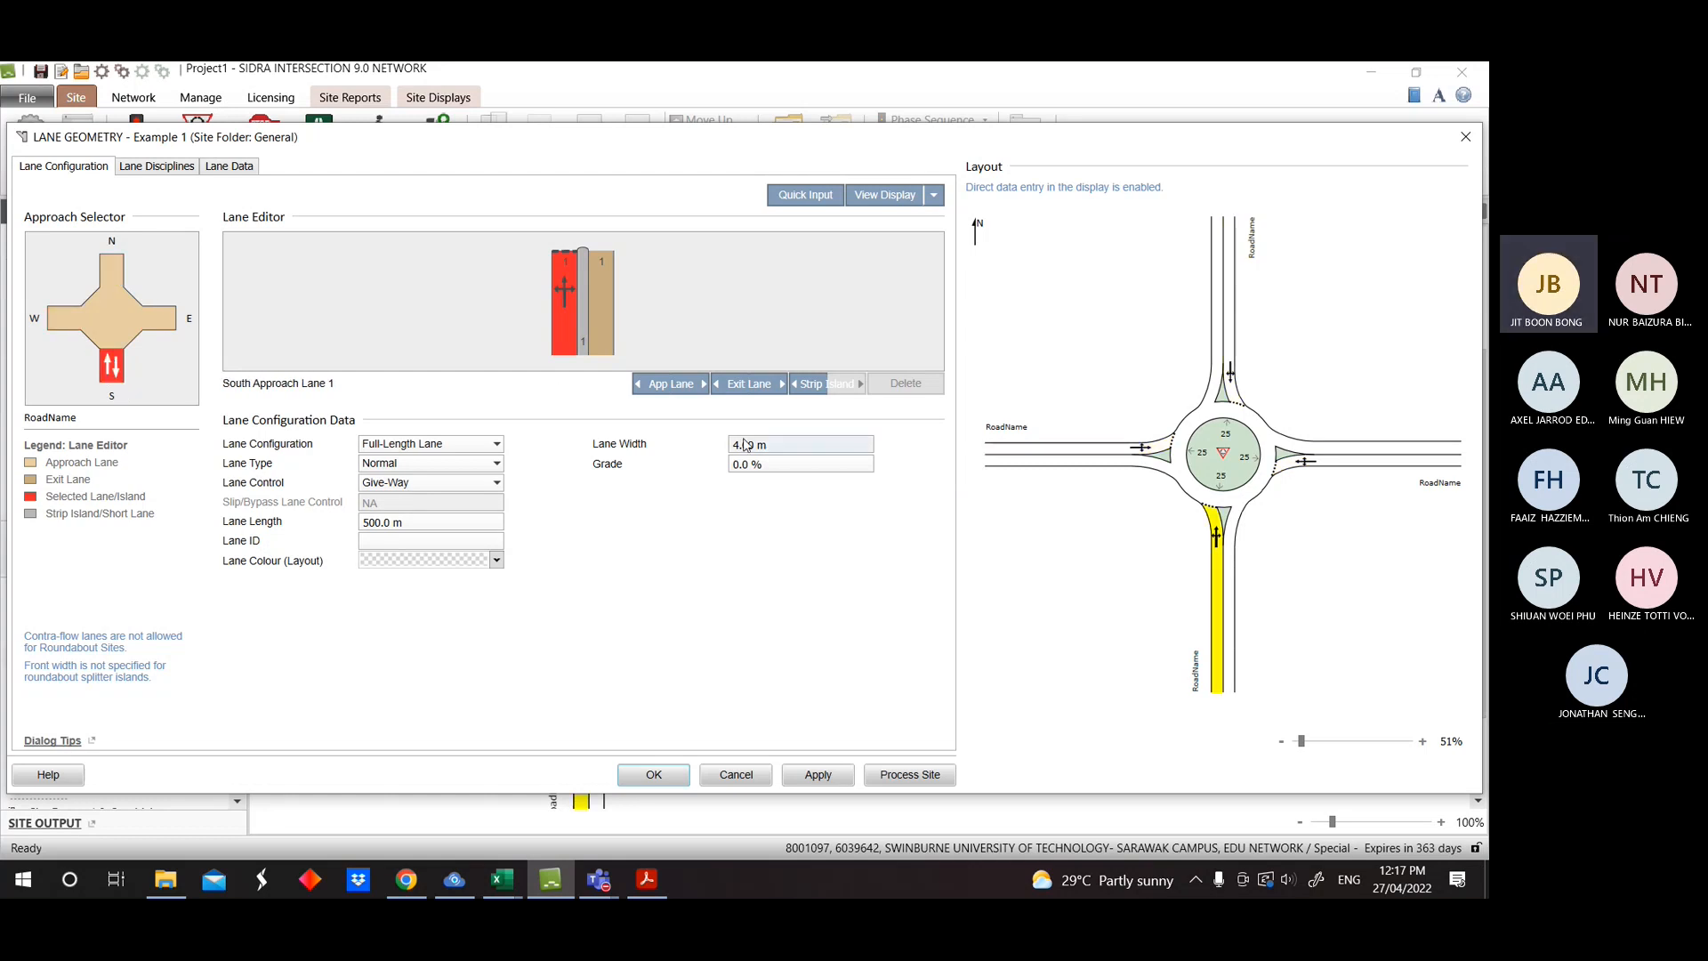
left_click(761, 453)
type("4.5")
left_click(795, 203)
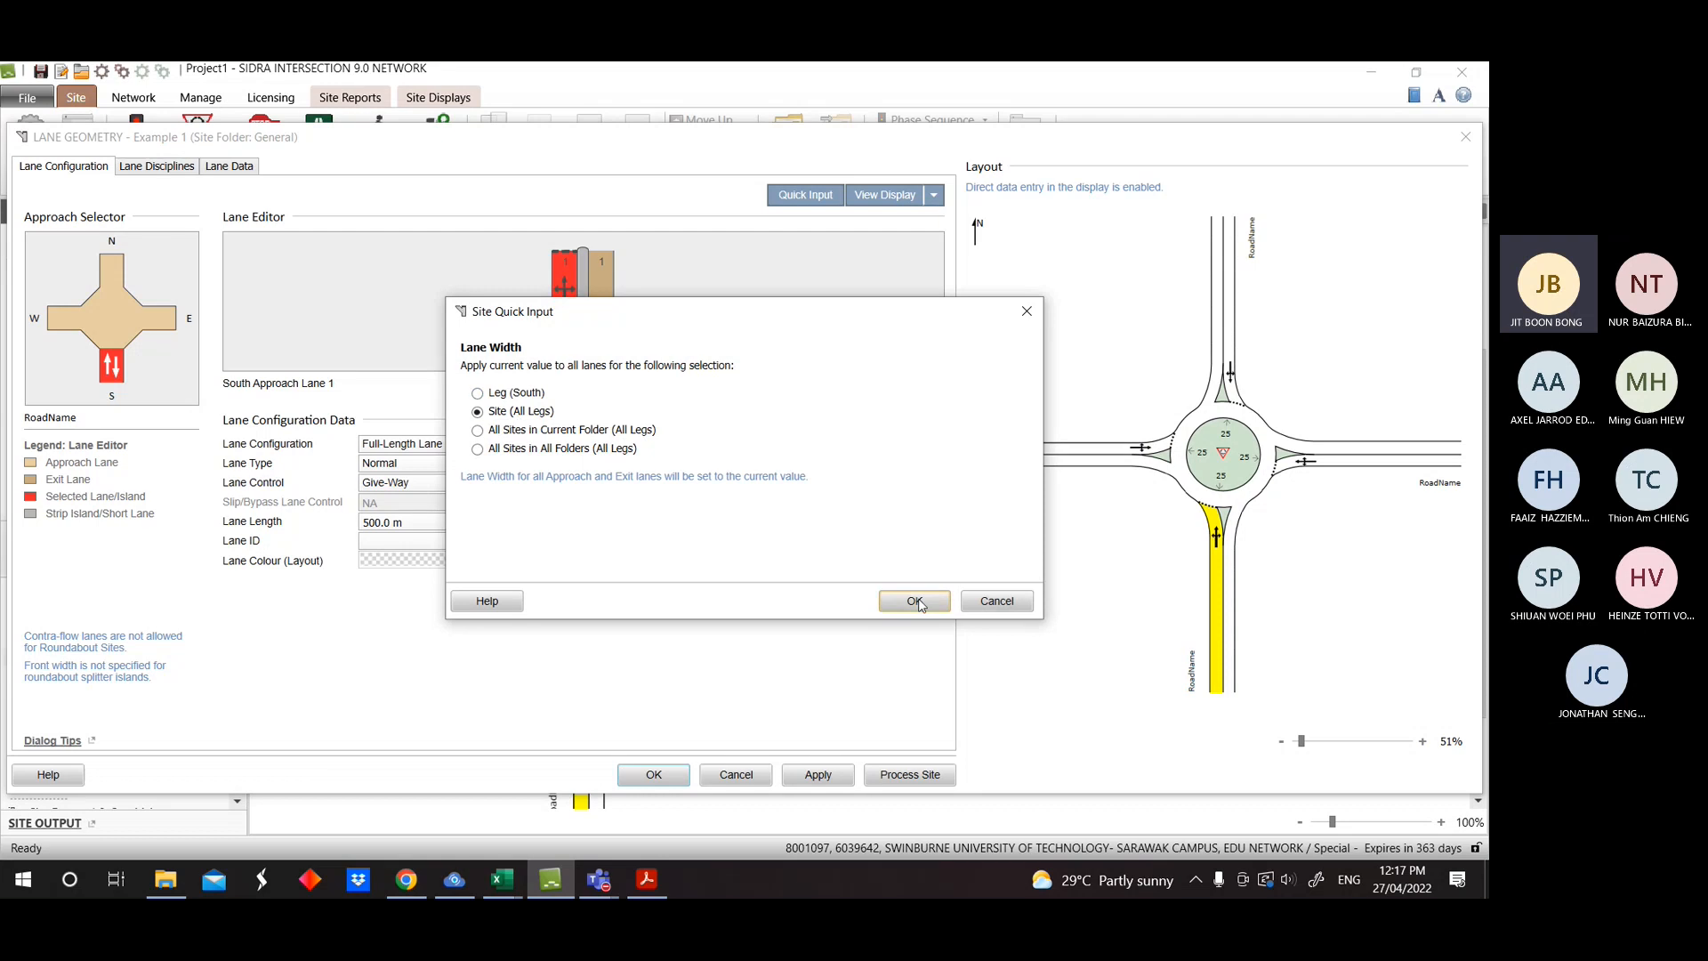
left_click(916, 602)
Check the lane width on the east, north, west and south approaches.
left_click(173, 318)
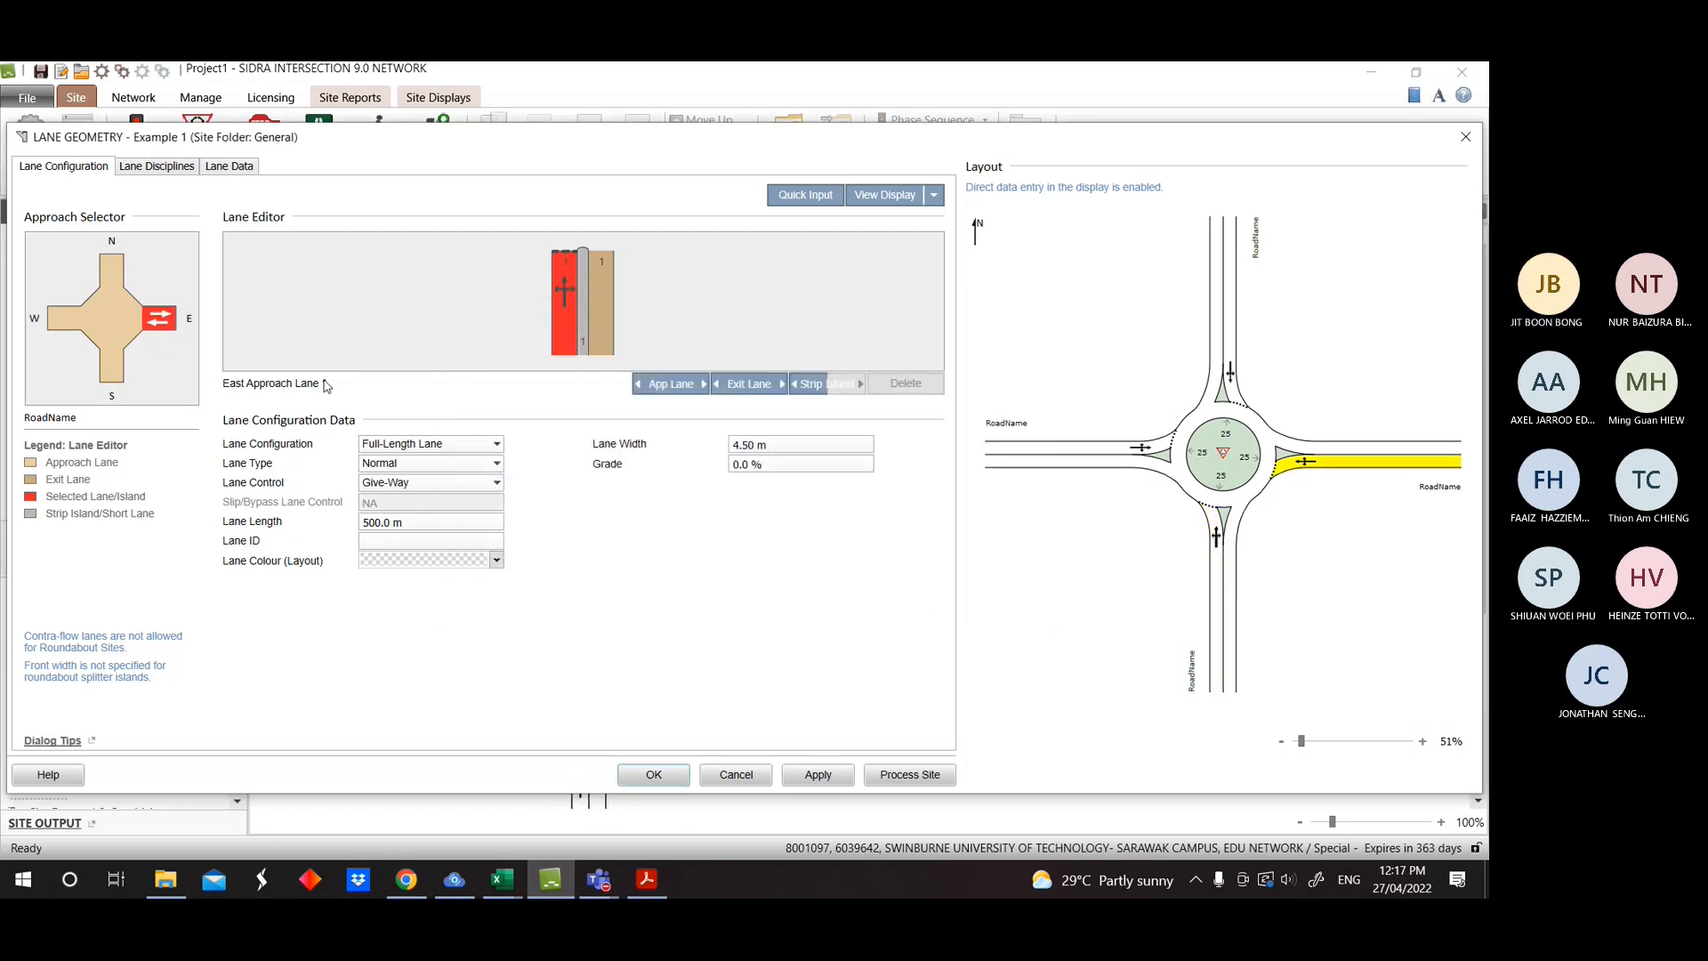
left_click(113, 272)
left_click(56, 322)
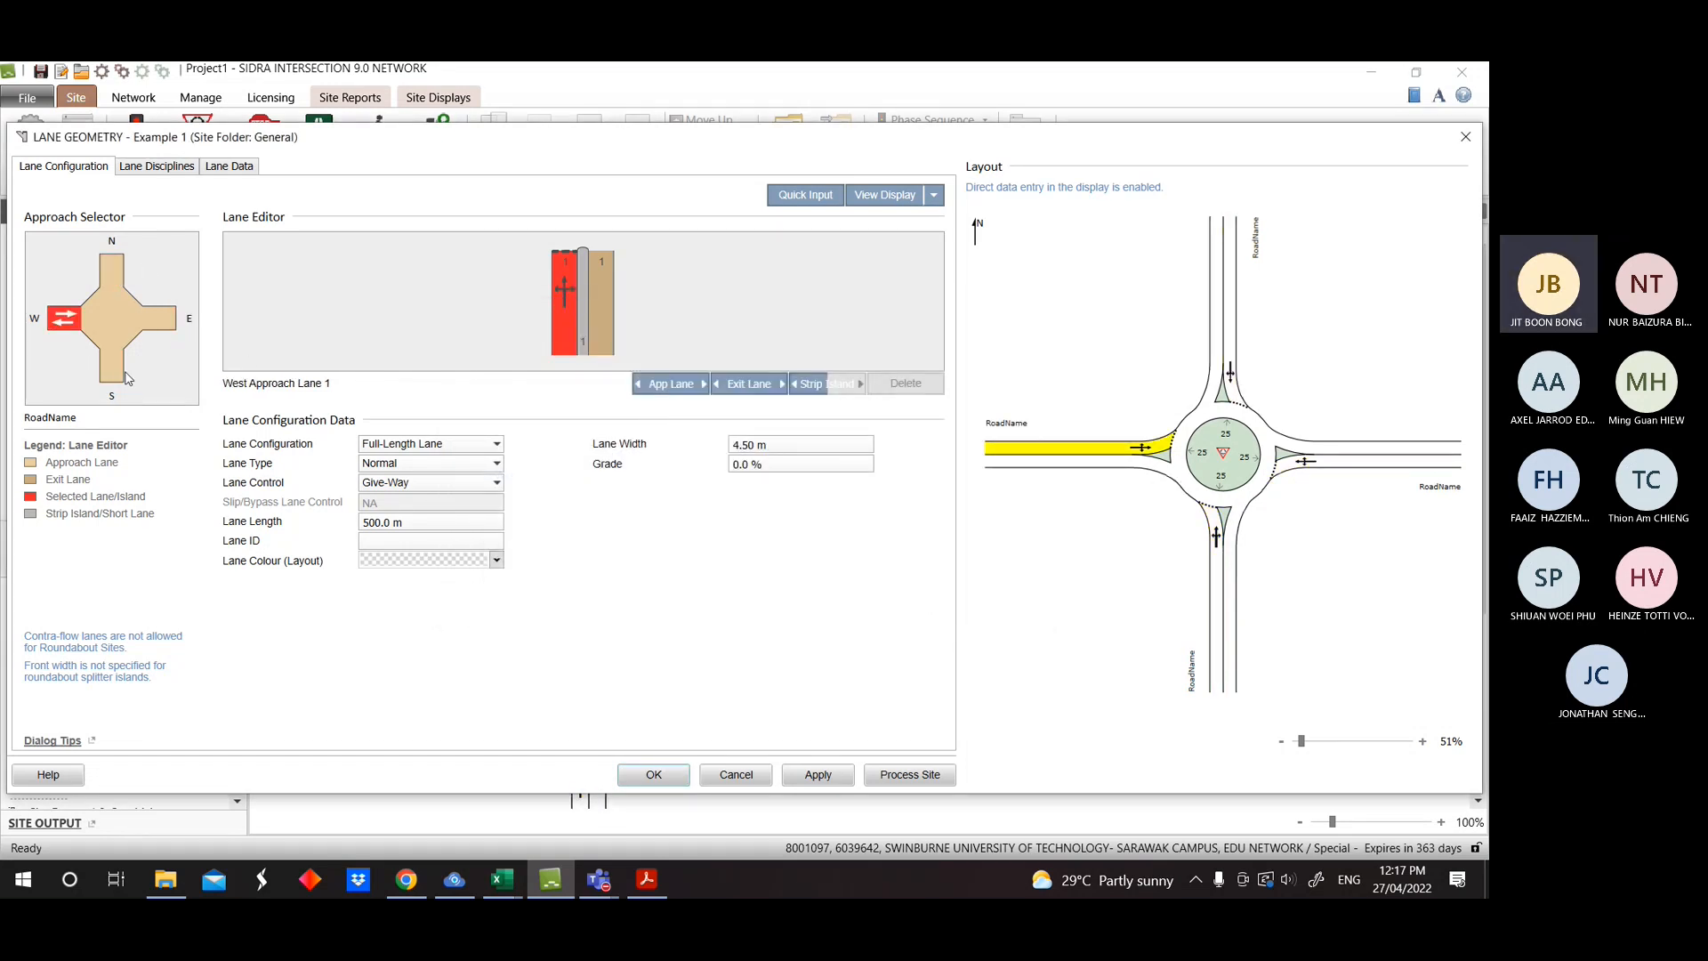
left_click(118, 380)
left_click(182, 317)
left_click(119, 272)
left_click(64, 322)
View the Quick Input scope options for the west lane configuration without applying them, and save and close the lane geometry.
left_click(815, 194)
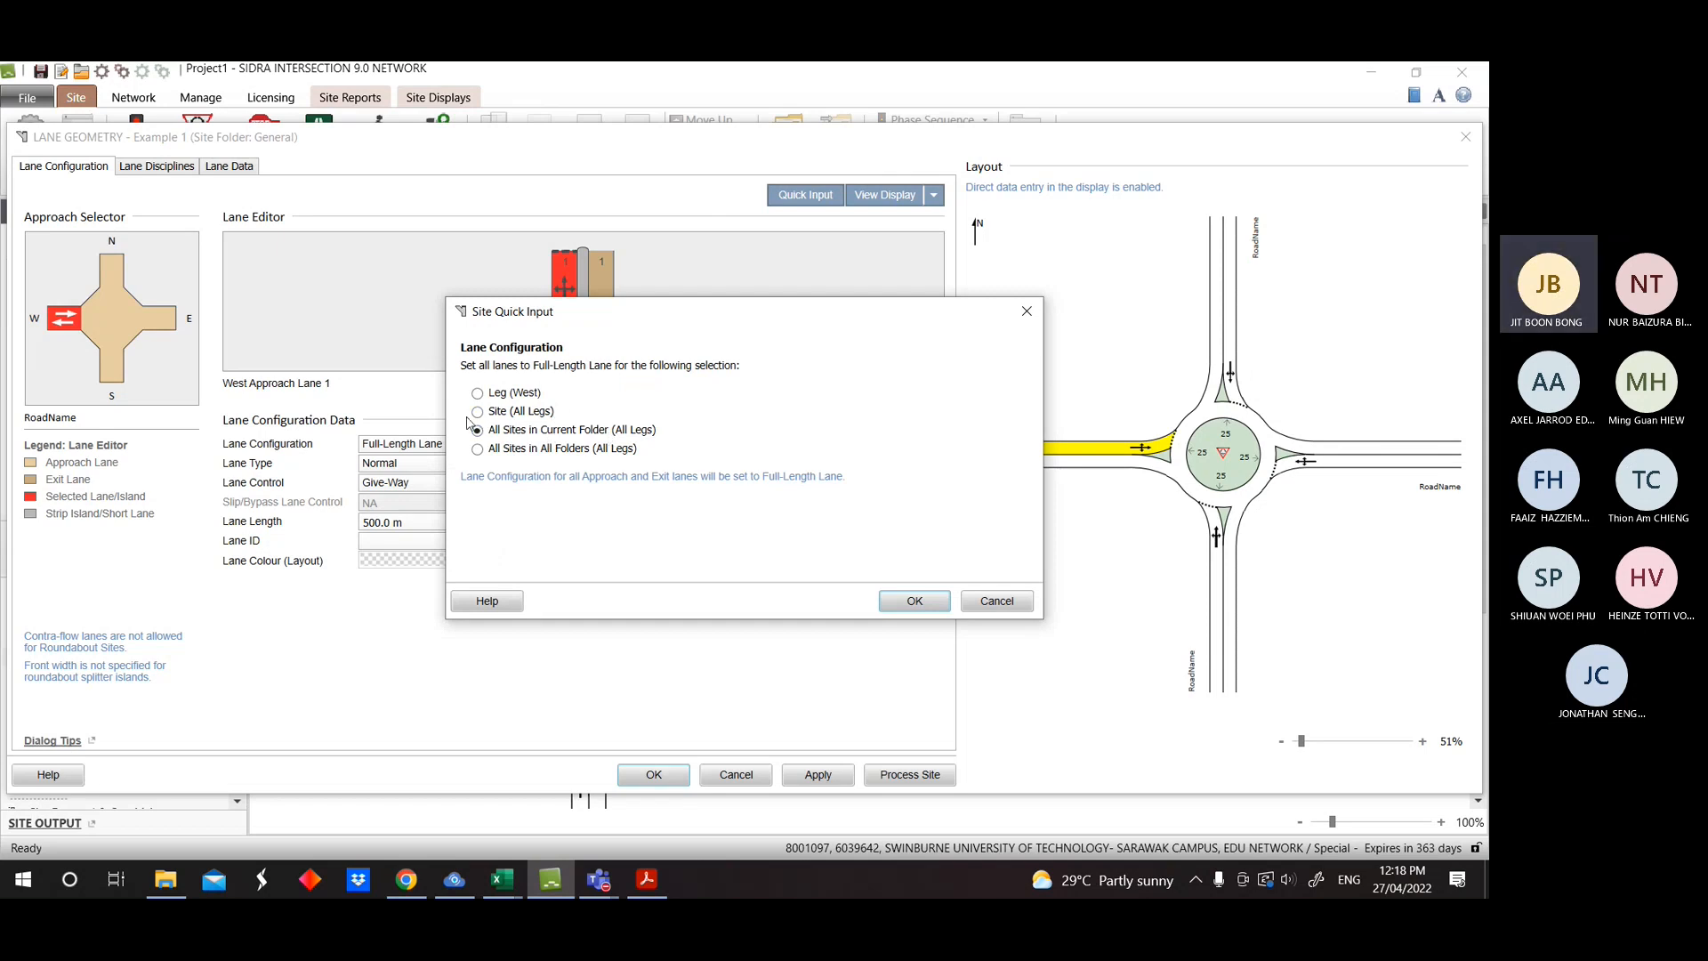
left_click(1026, 311)
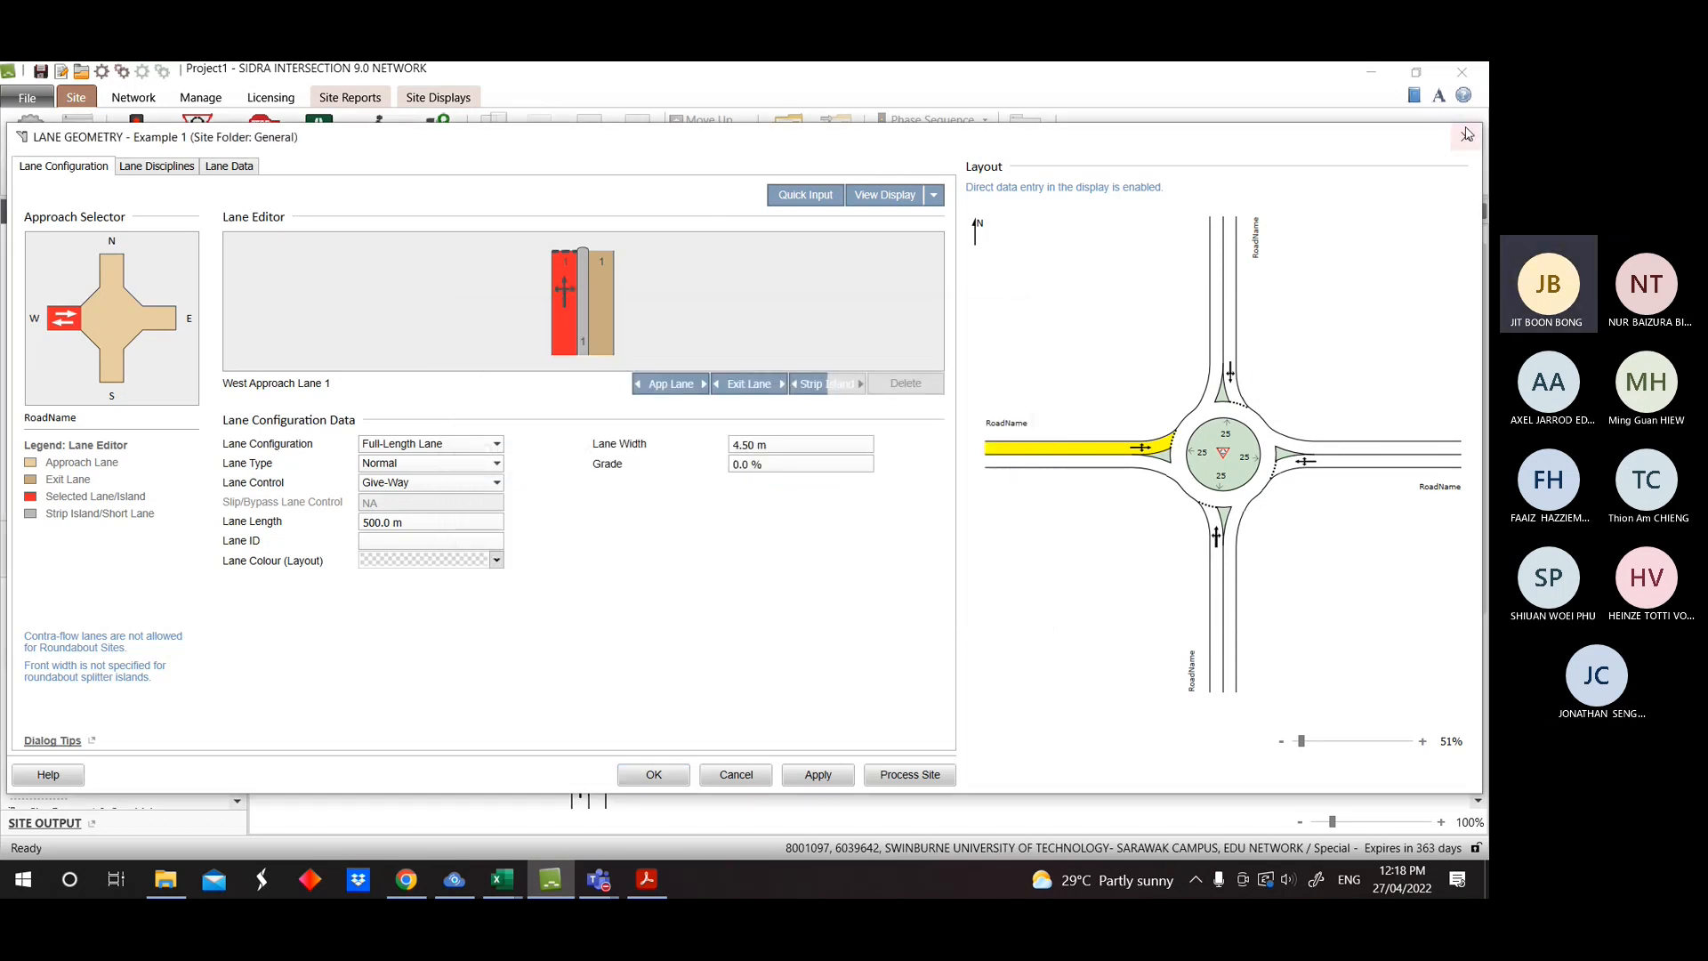
left_click(818, 775)
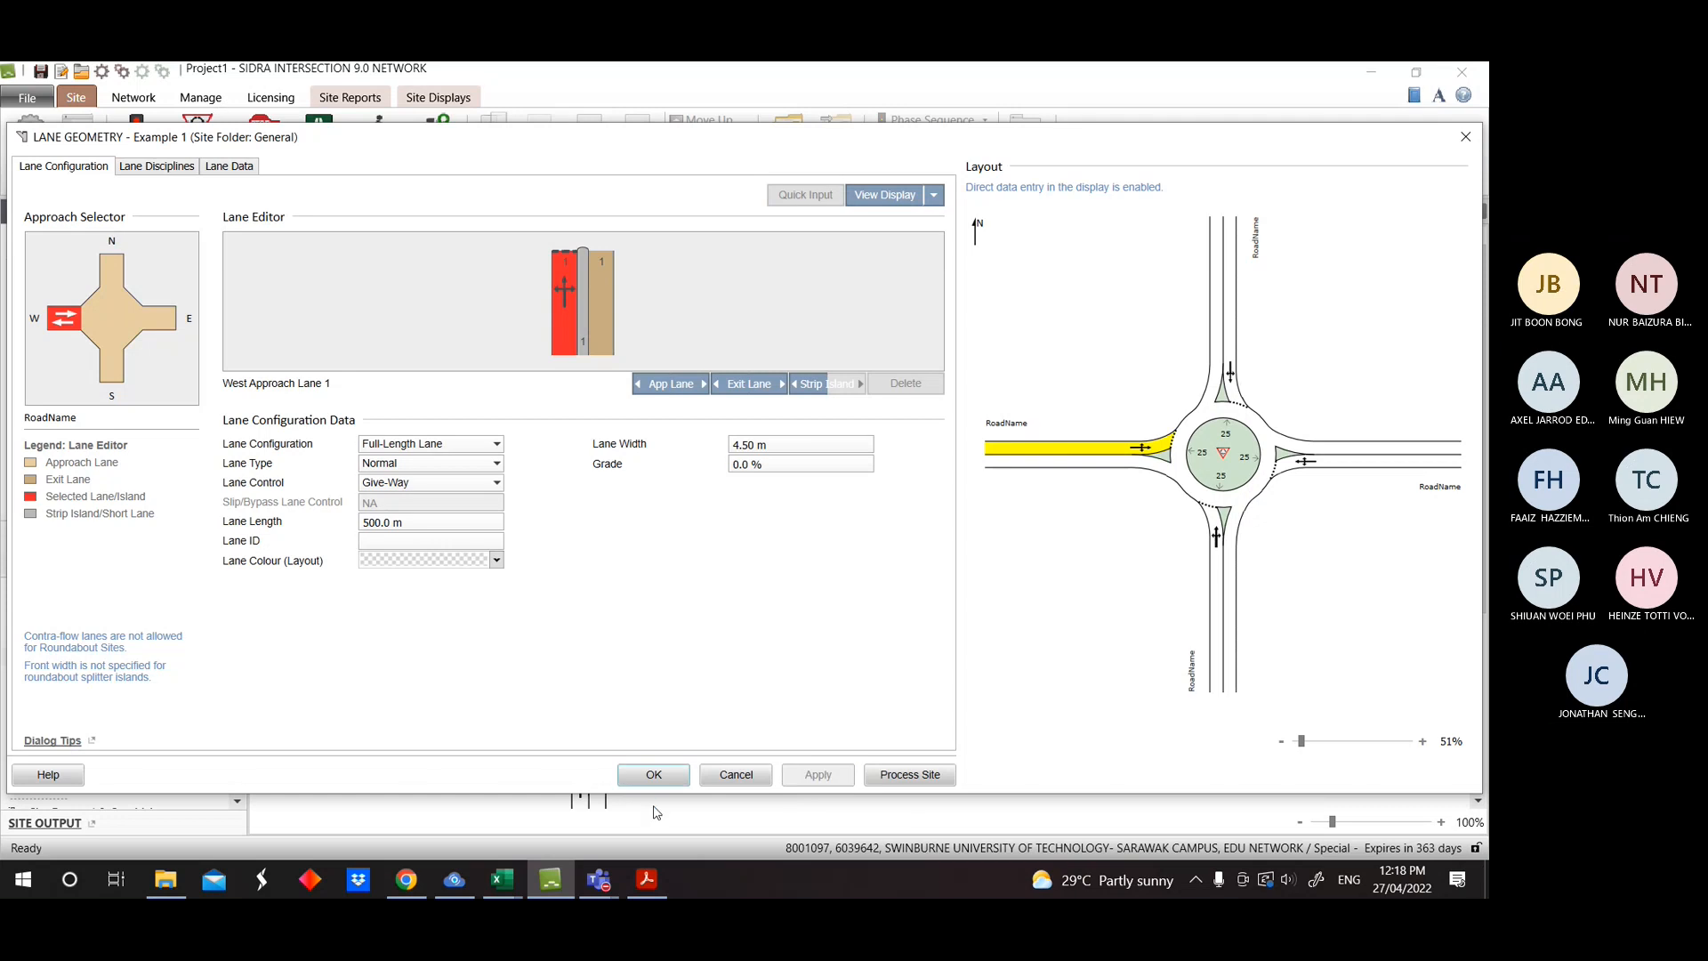
left_click(653, 775)
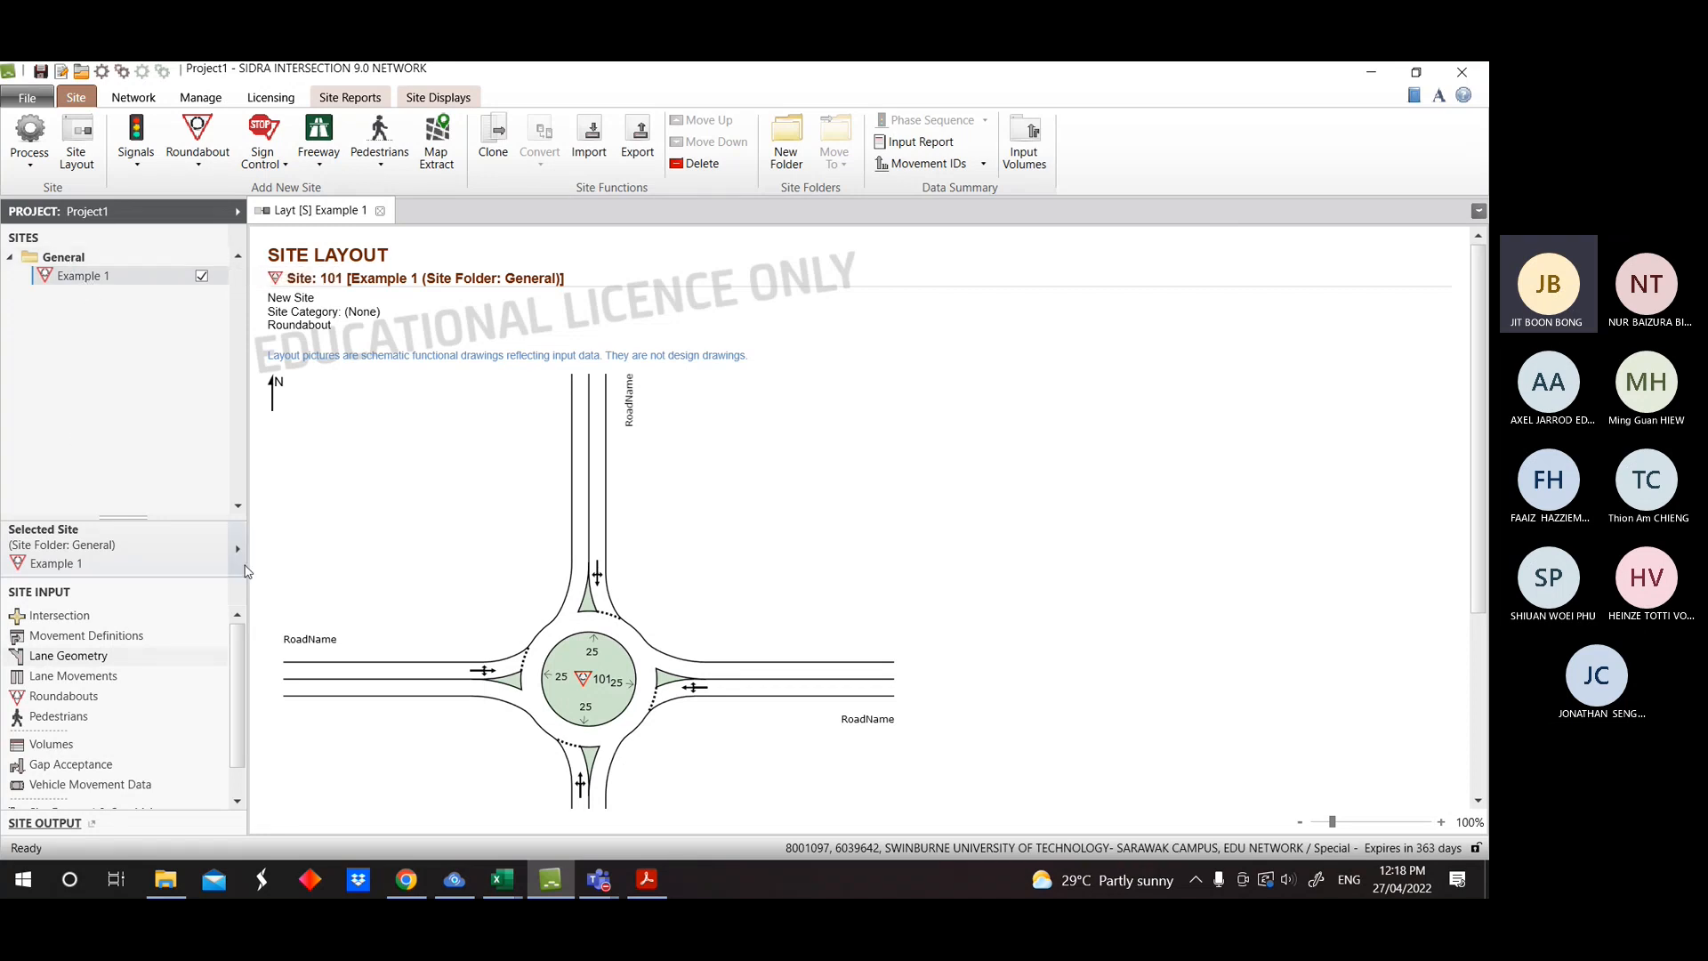
View the roundabout data, reopen the lane geometry, and review the Quick Input scope options without applying any.
left_click(63, 695)
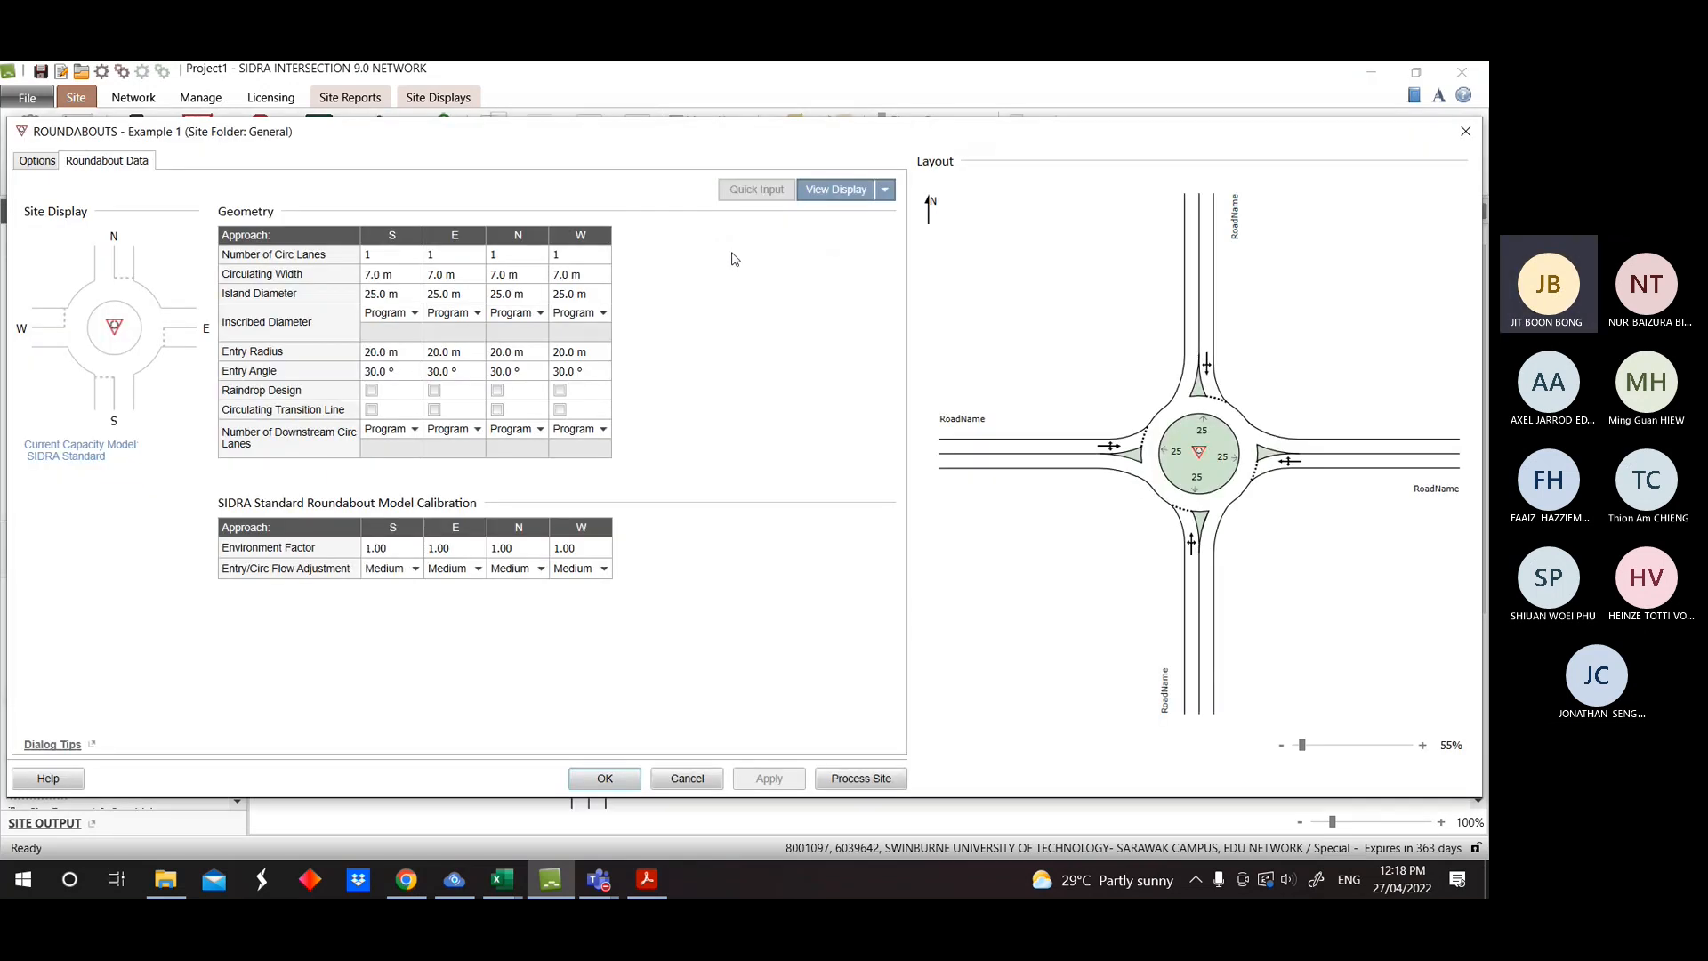
left_click(1465, 131)
left_click(86, 659)
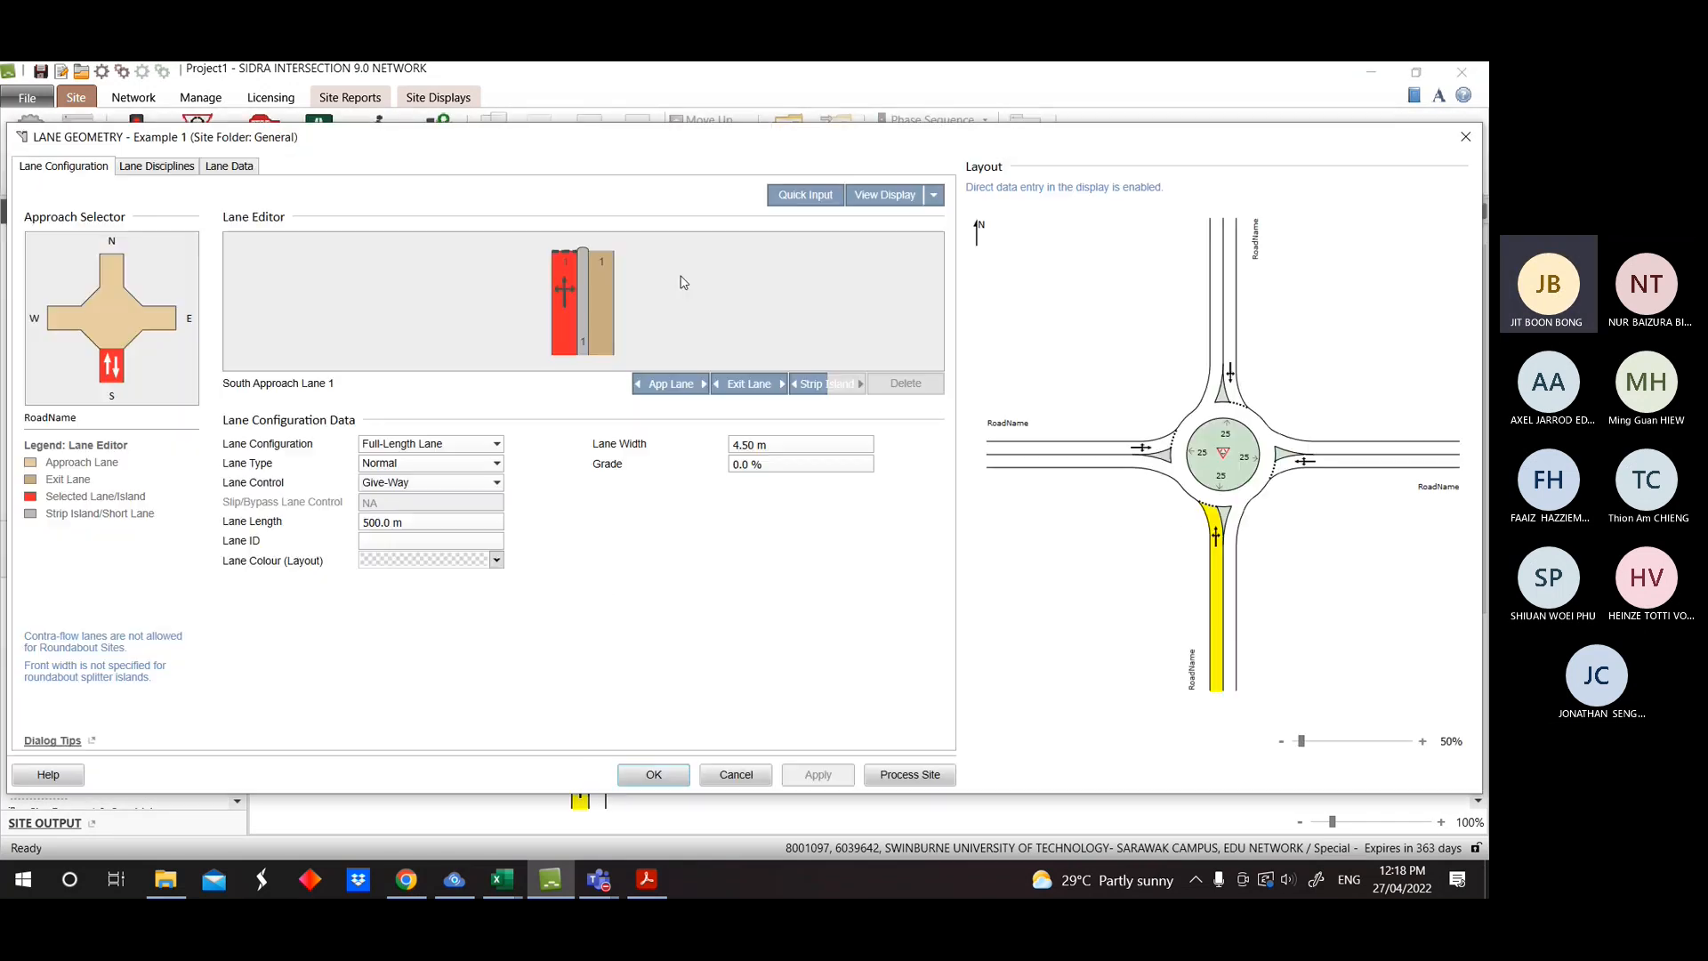
left_click(792, 197)
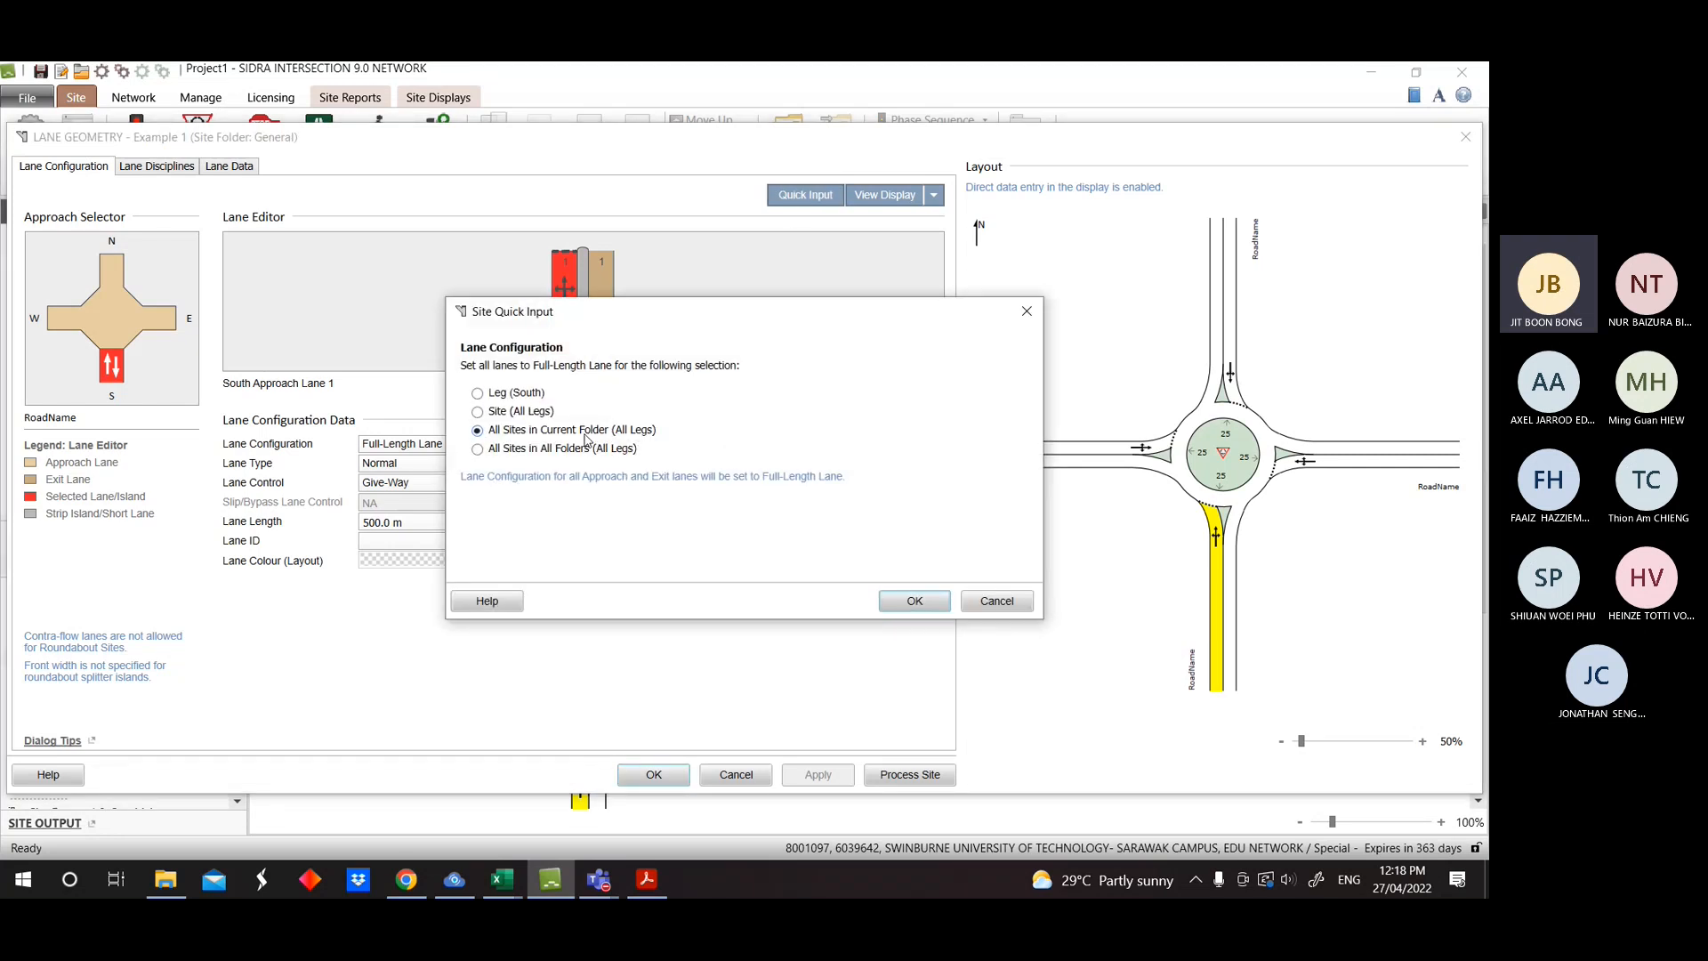
left_click(1027, 310)
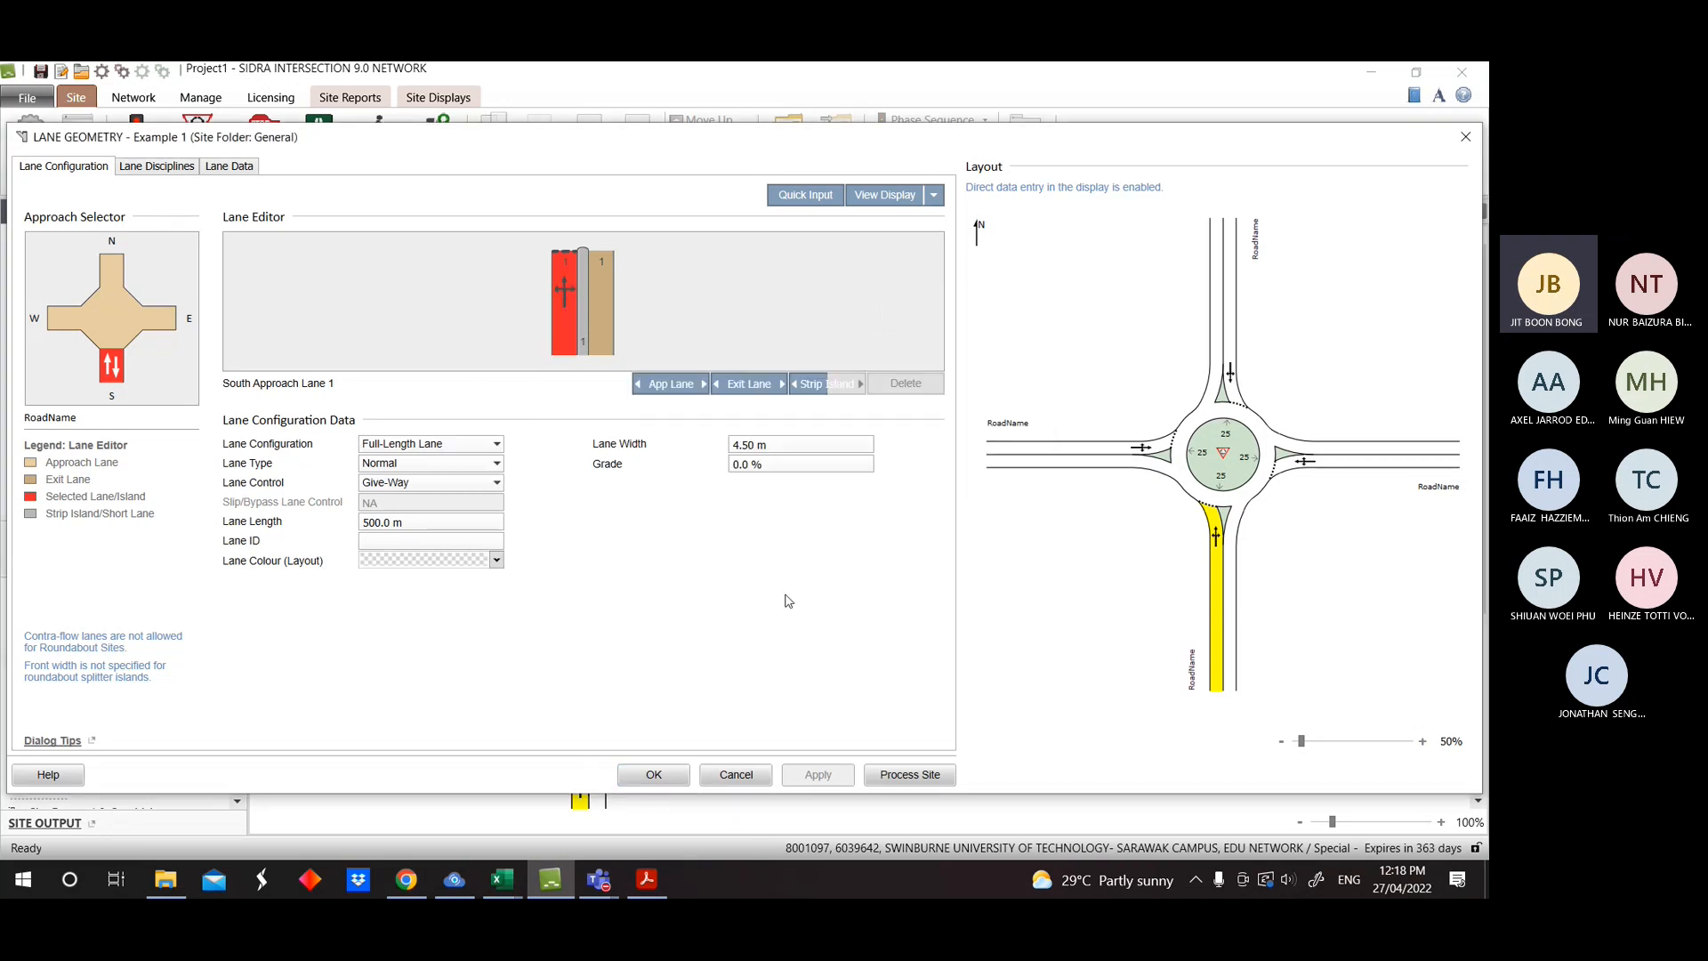
left_click(654, 774)
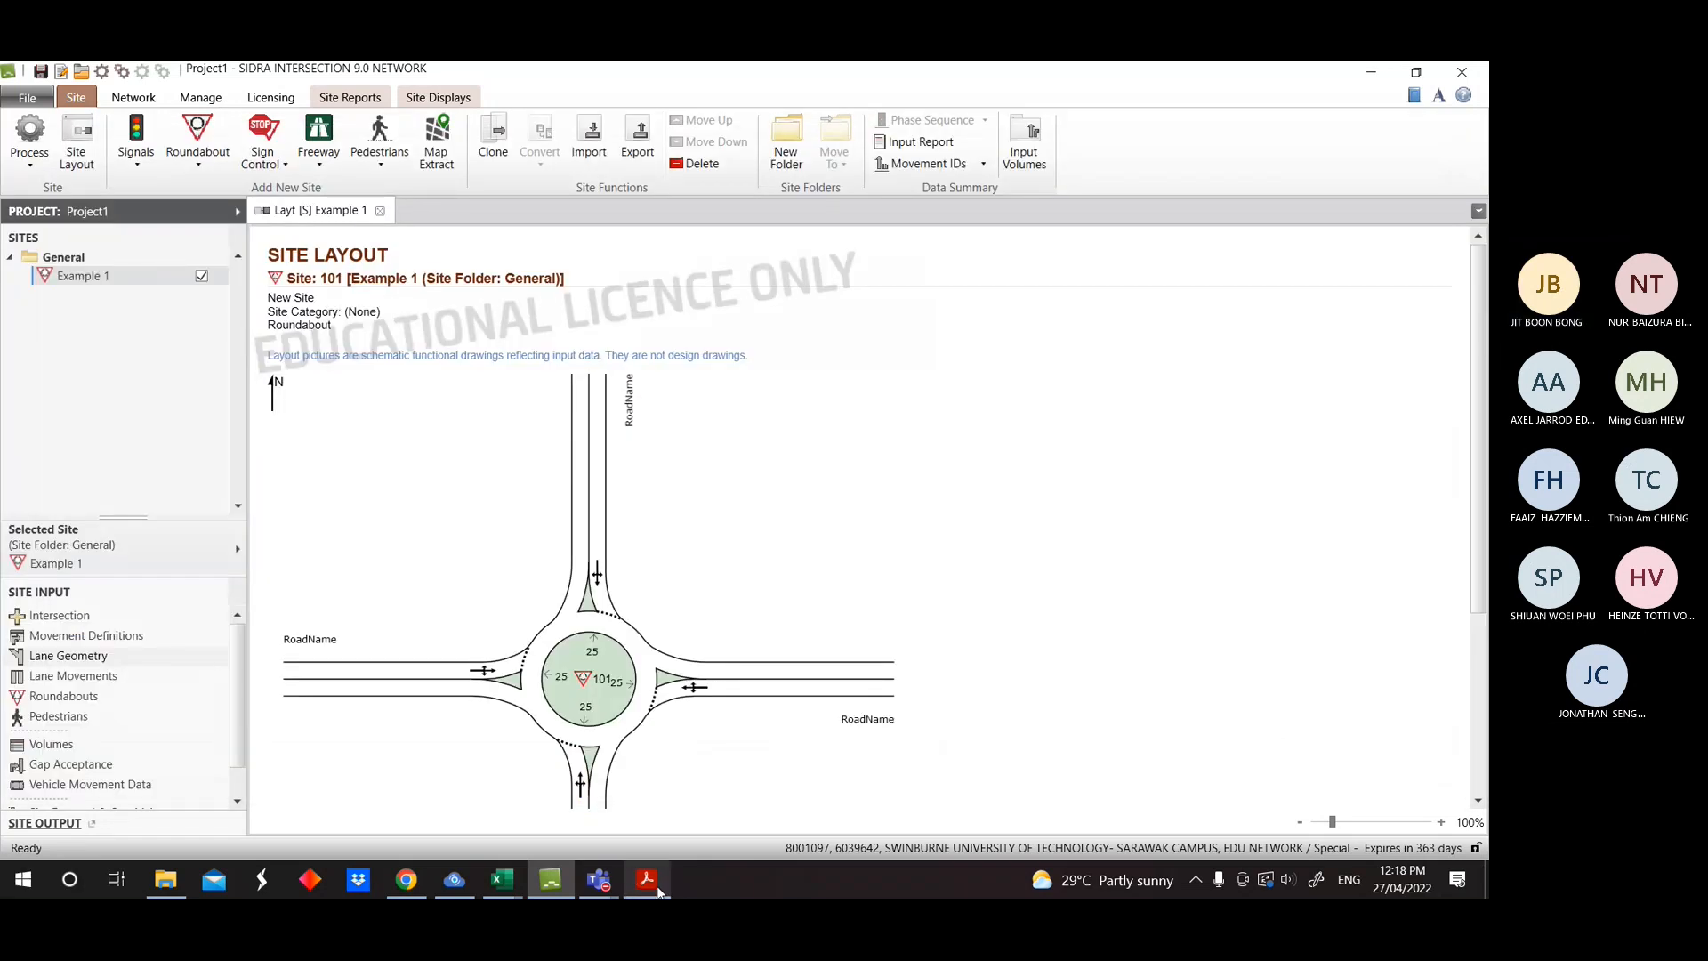
View the geometry diagram in the SIDRA notes and read the meeting chat in Microsoft Teams.
left_click(657, 884)
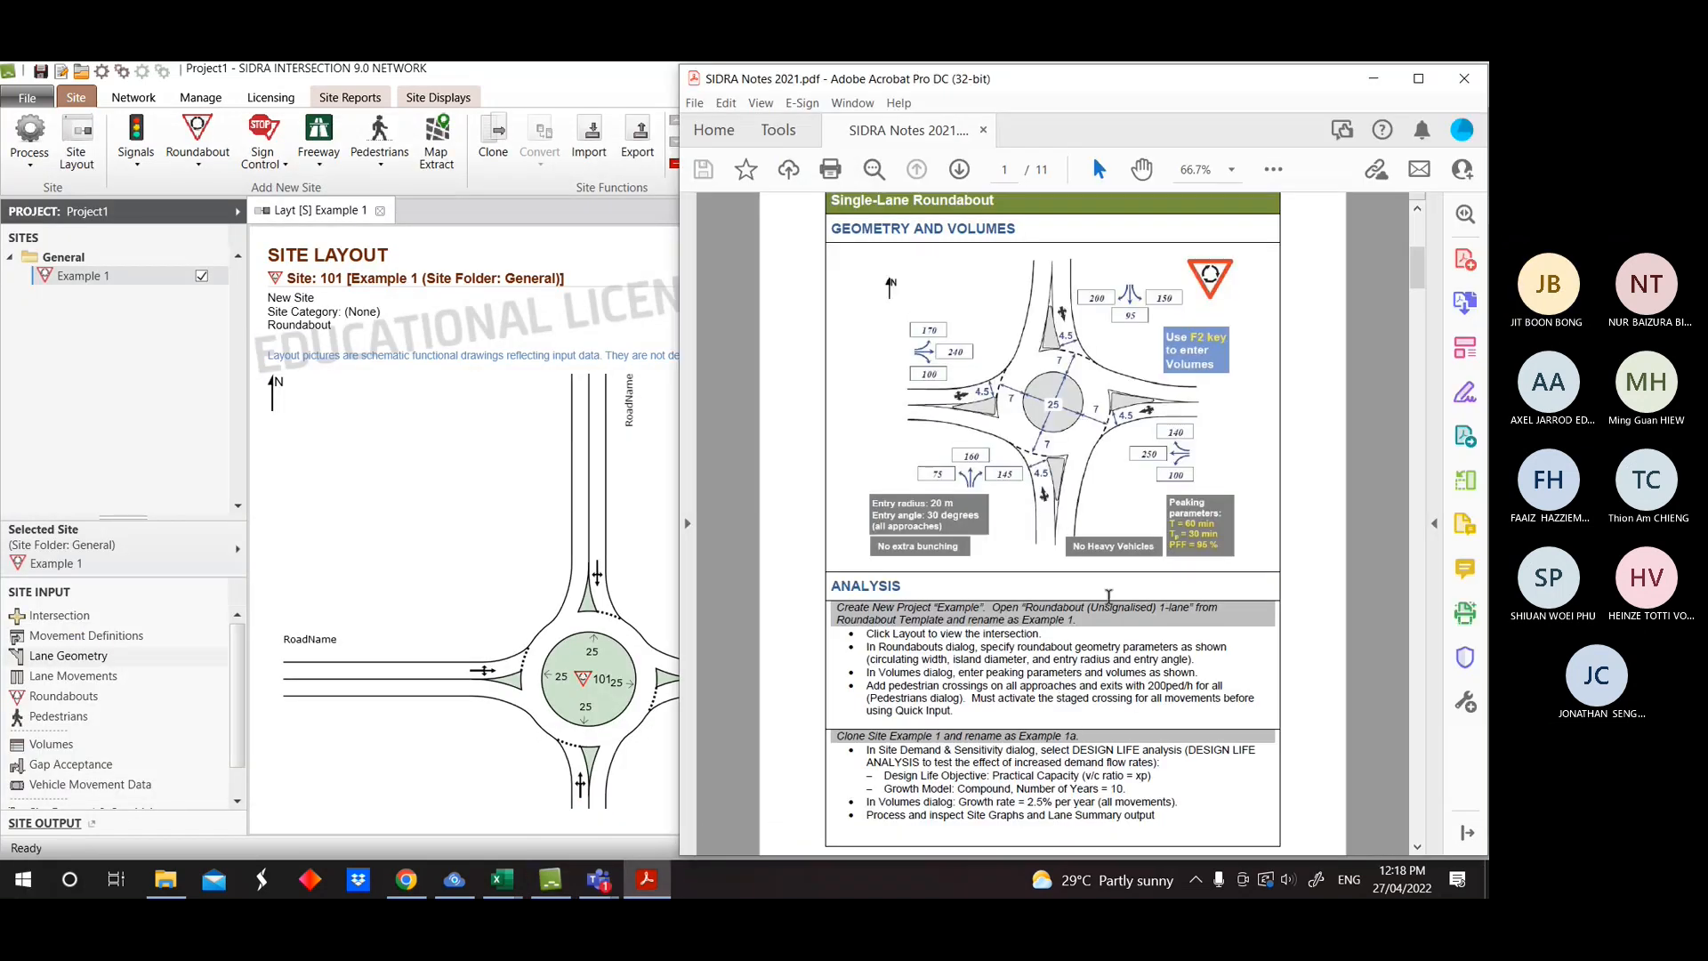
left_click(589, 877)
left_click(560, 781)
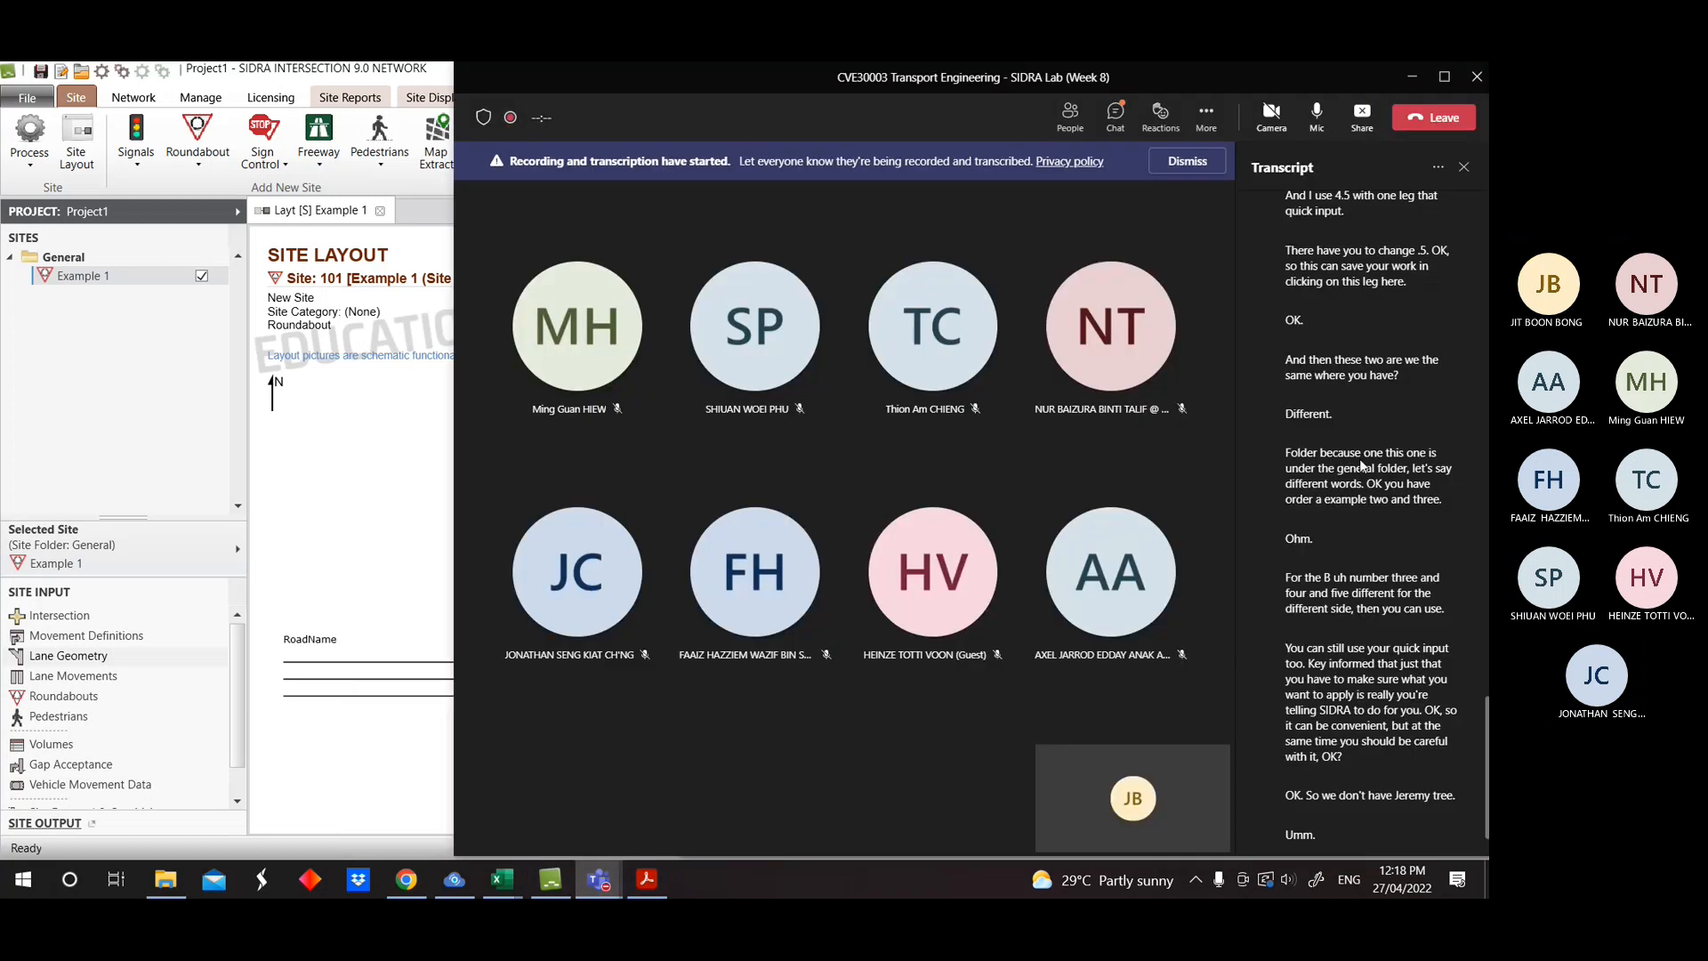
left_click(1115, 116)
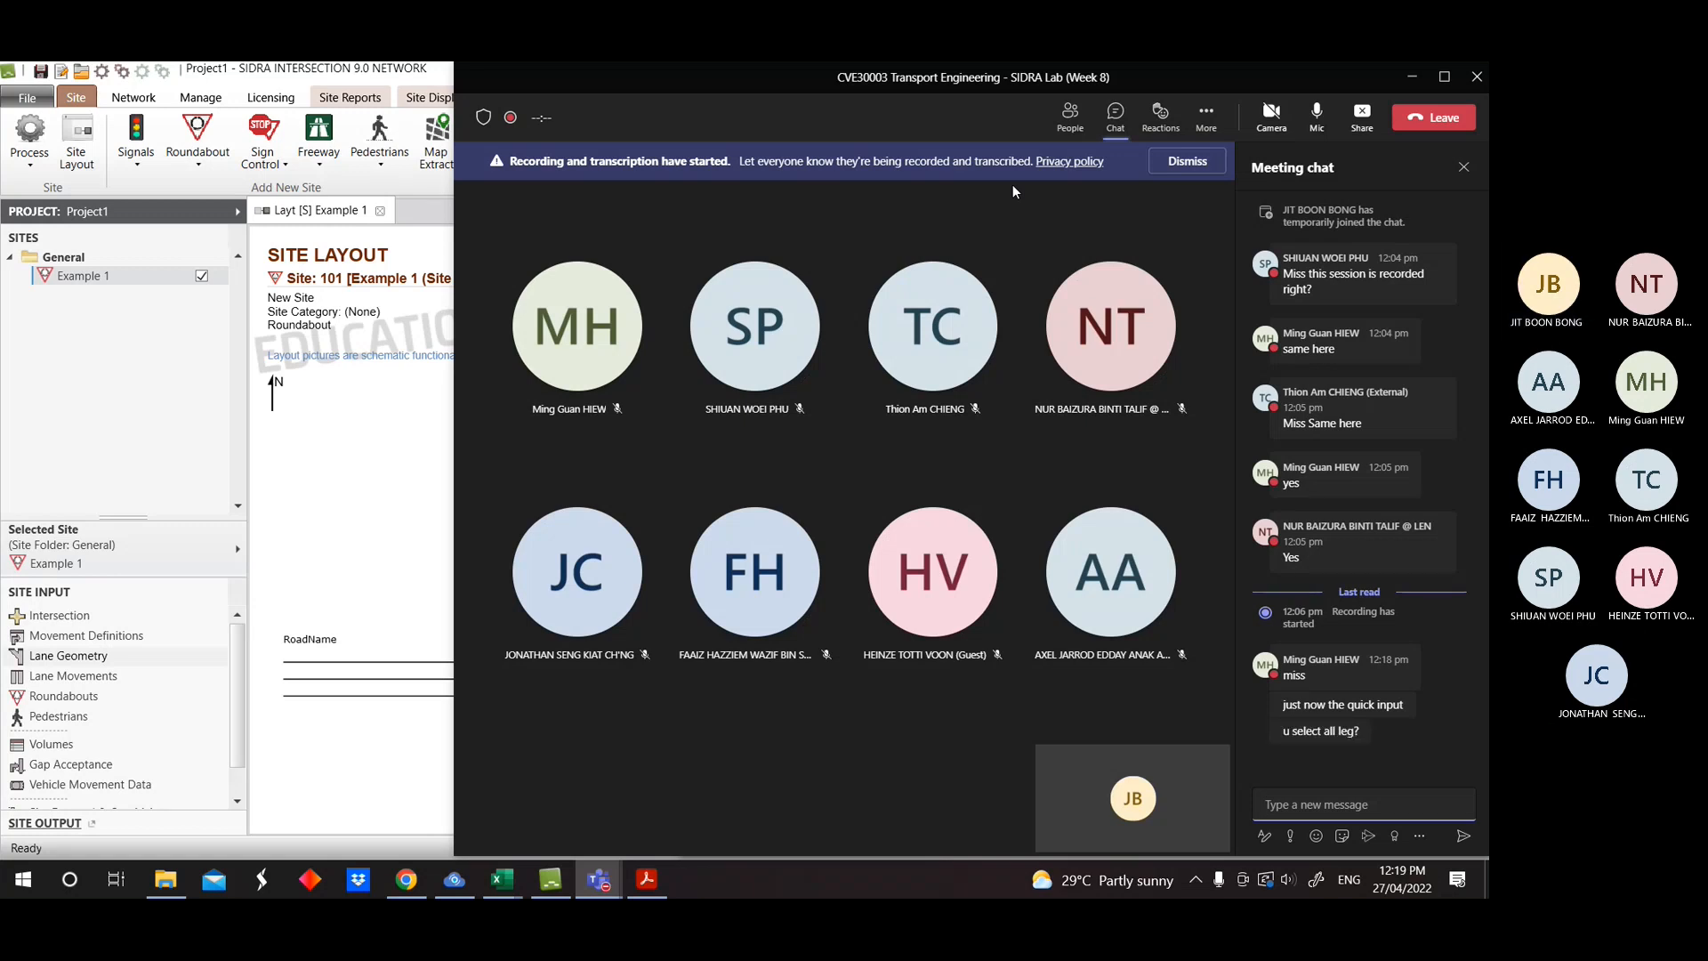
left_click(1417, 80)
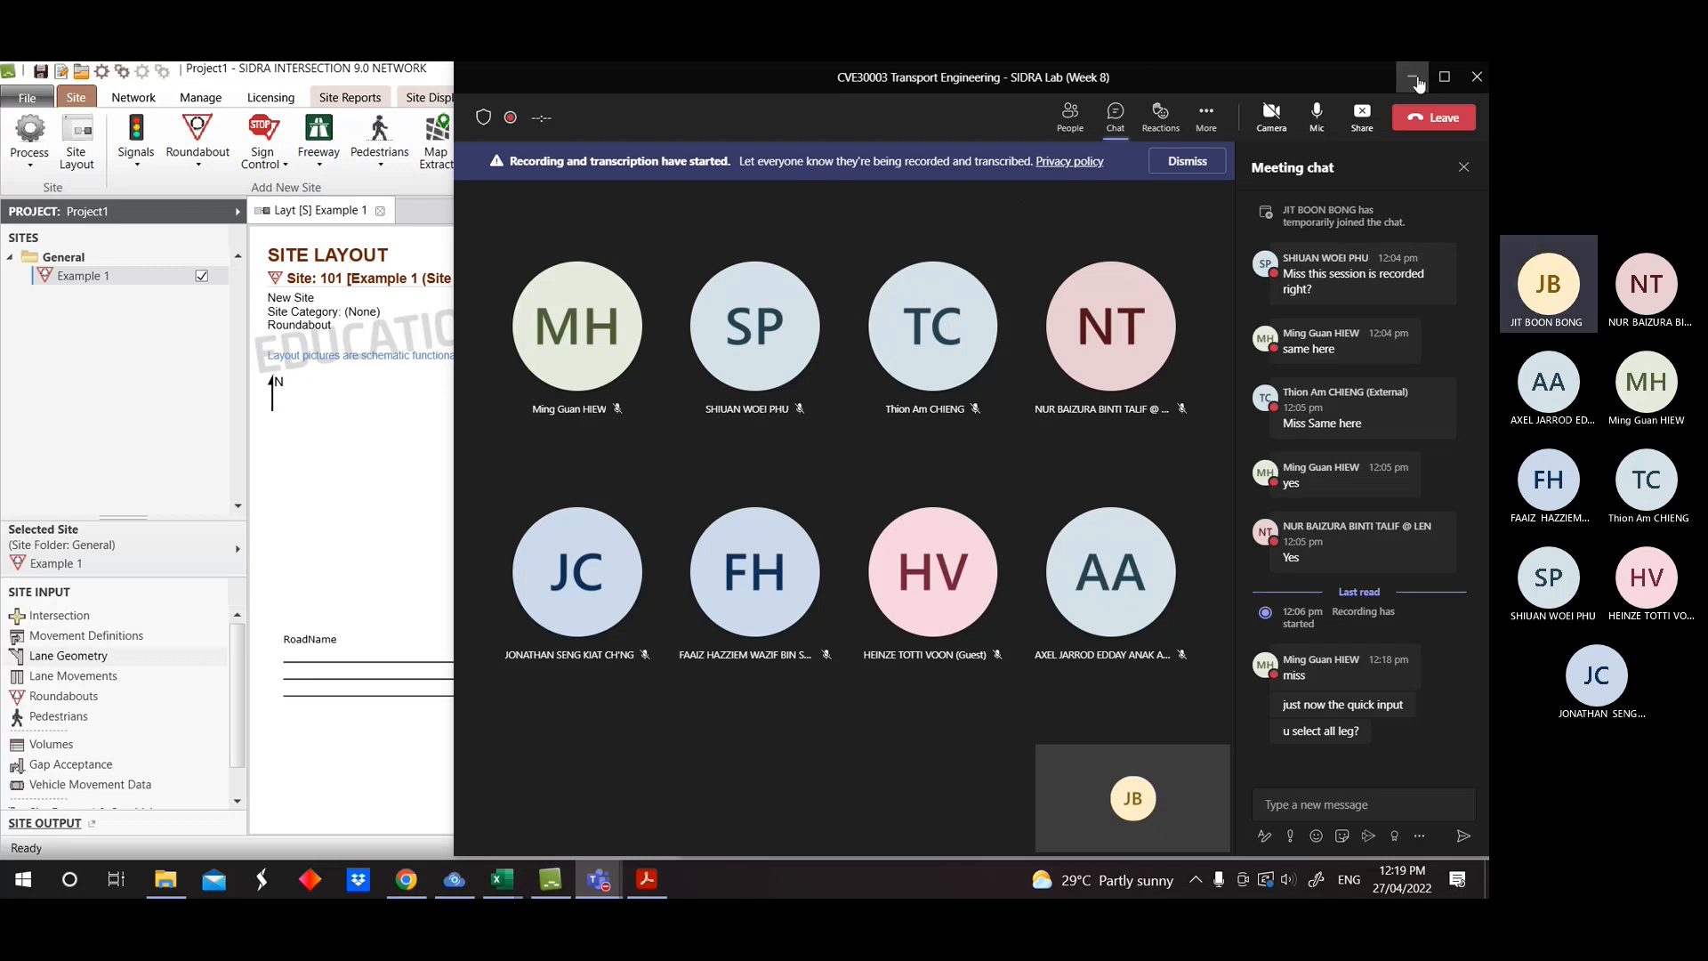
Reopen the lane geometry and check the lane width of the east, north, west and south approaches in the layout.
left_click(469, 597)
left_click(92, 696)
left_click(1466, 130)
left_click(68, 656)
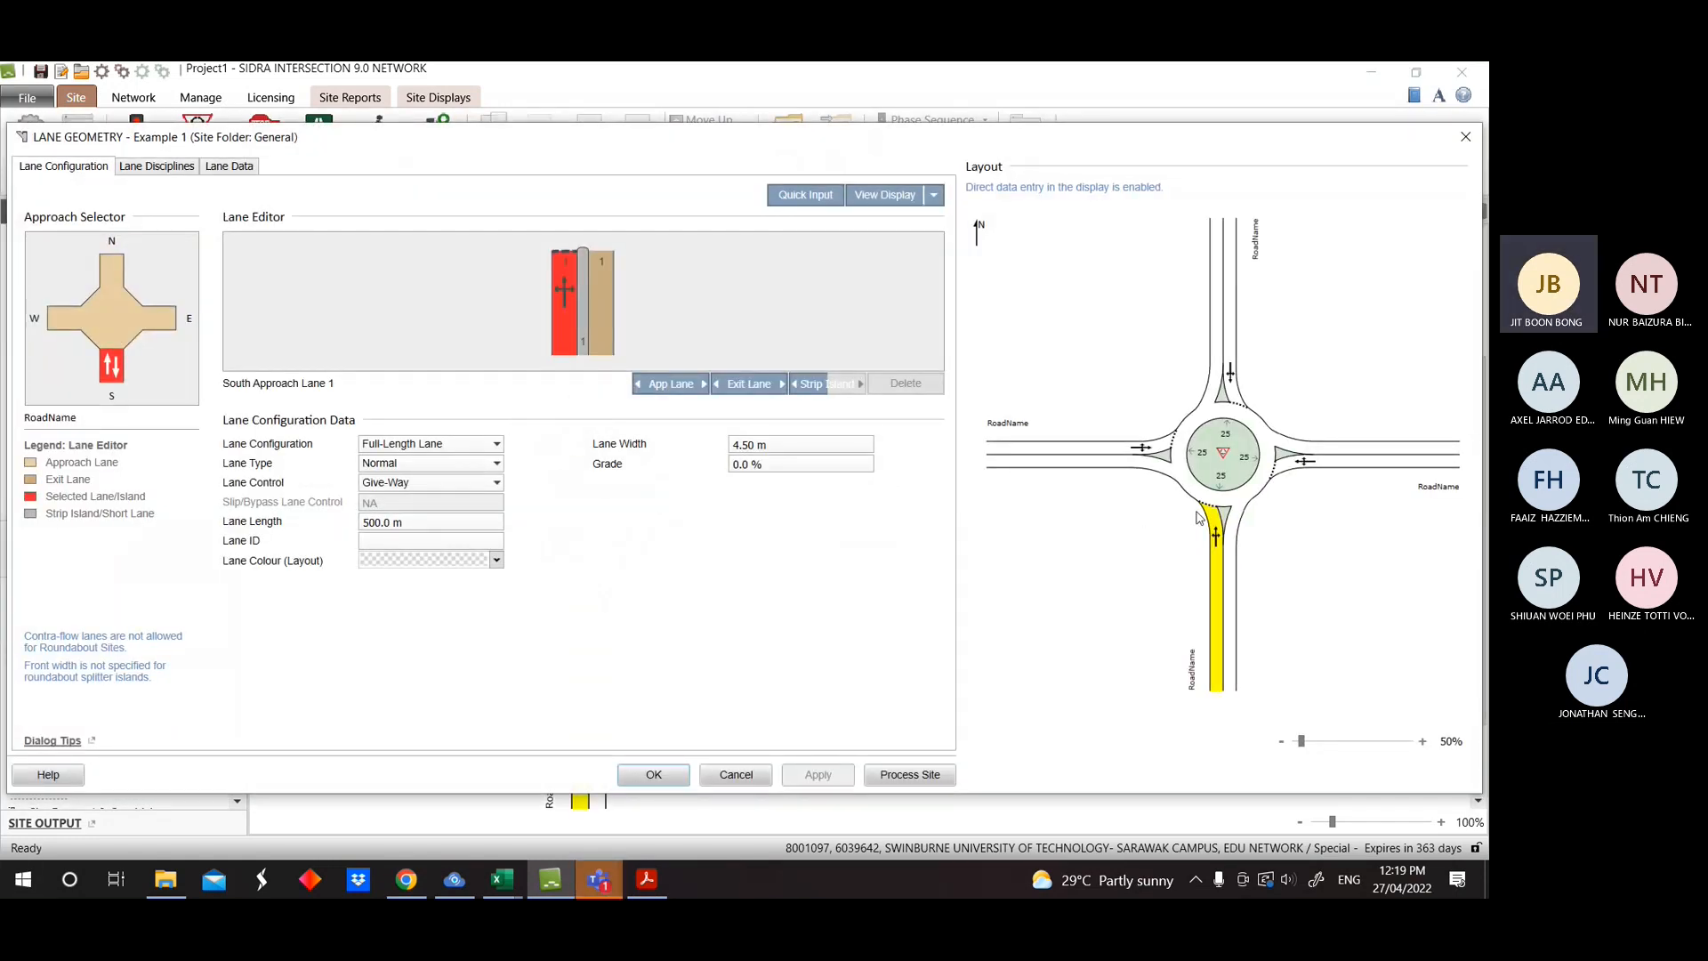
left_click(1307, 467)
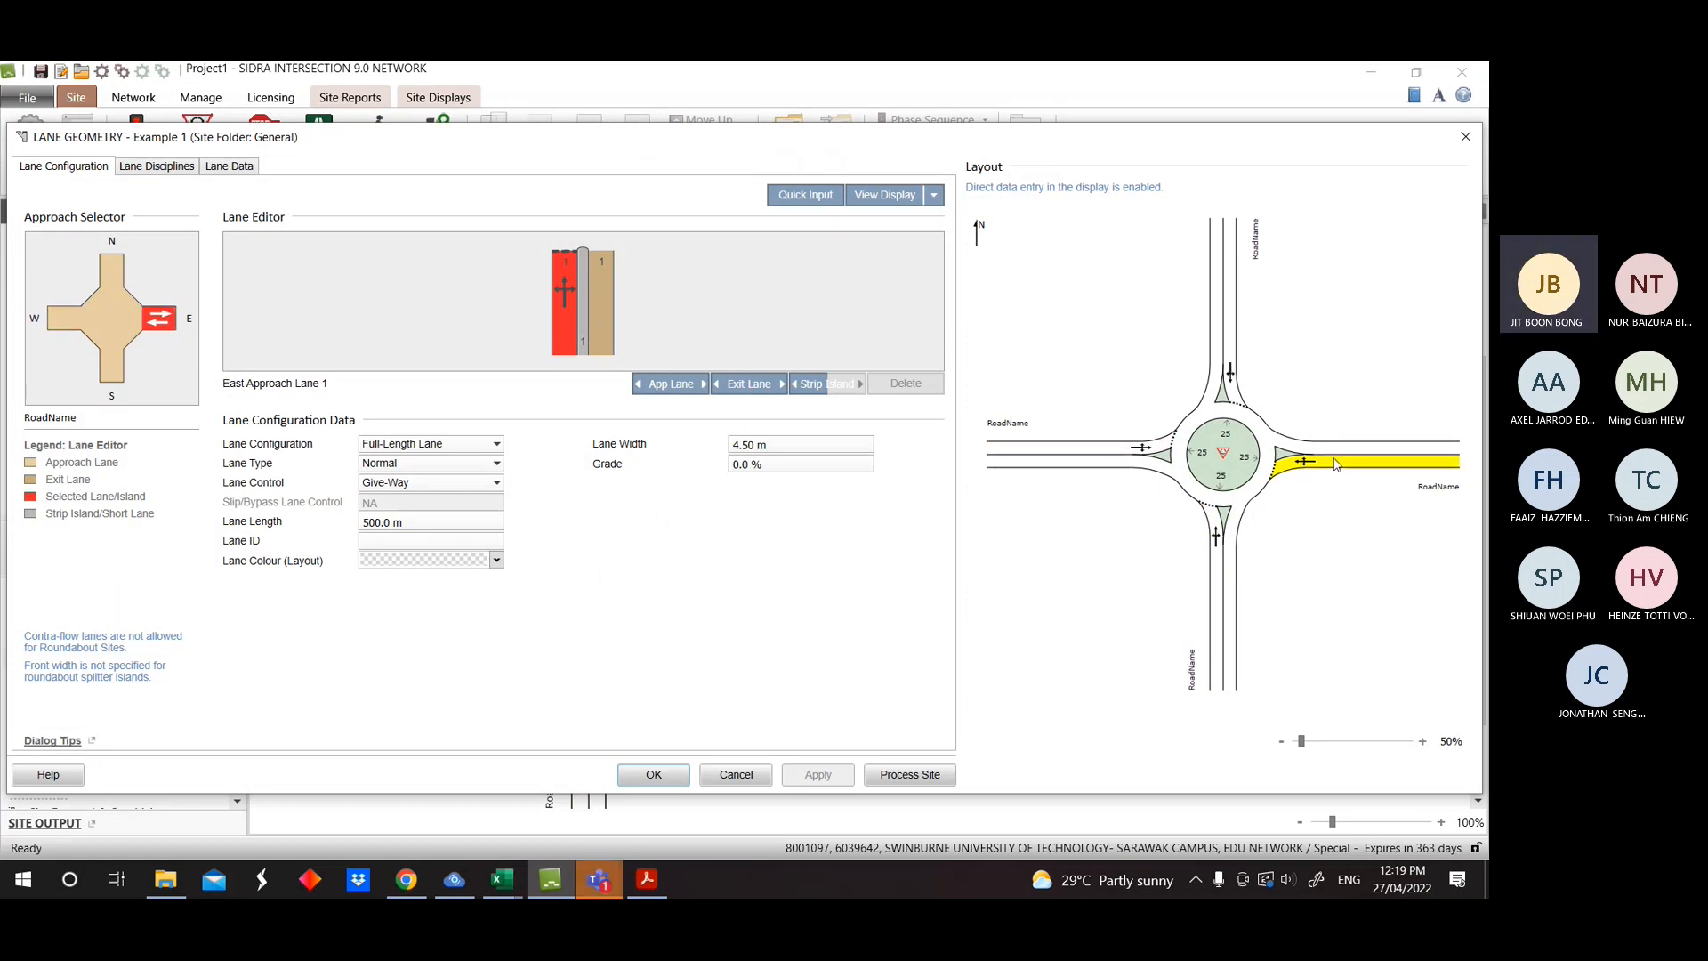
left_click(1228, 330)
left_click(1104, 452)
left_click(1216, 566)
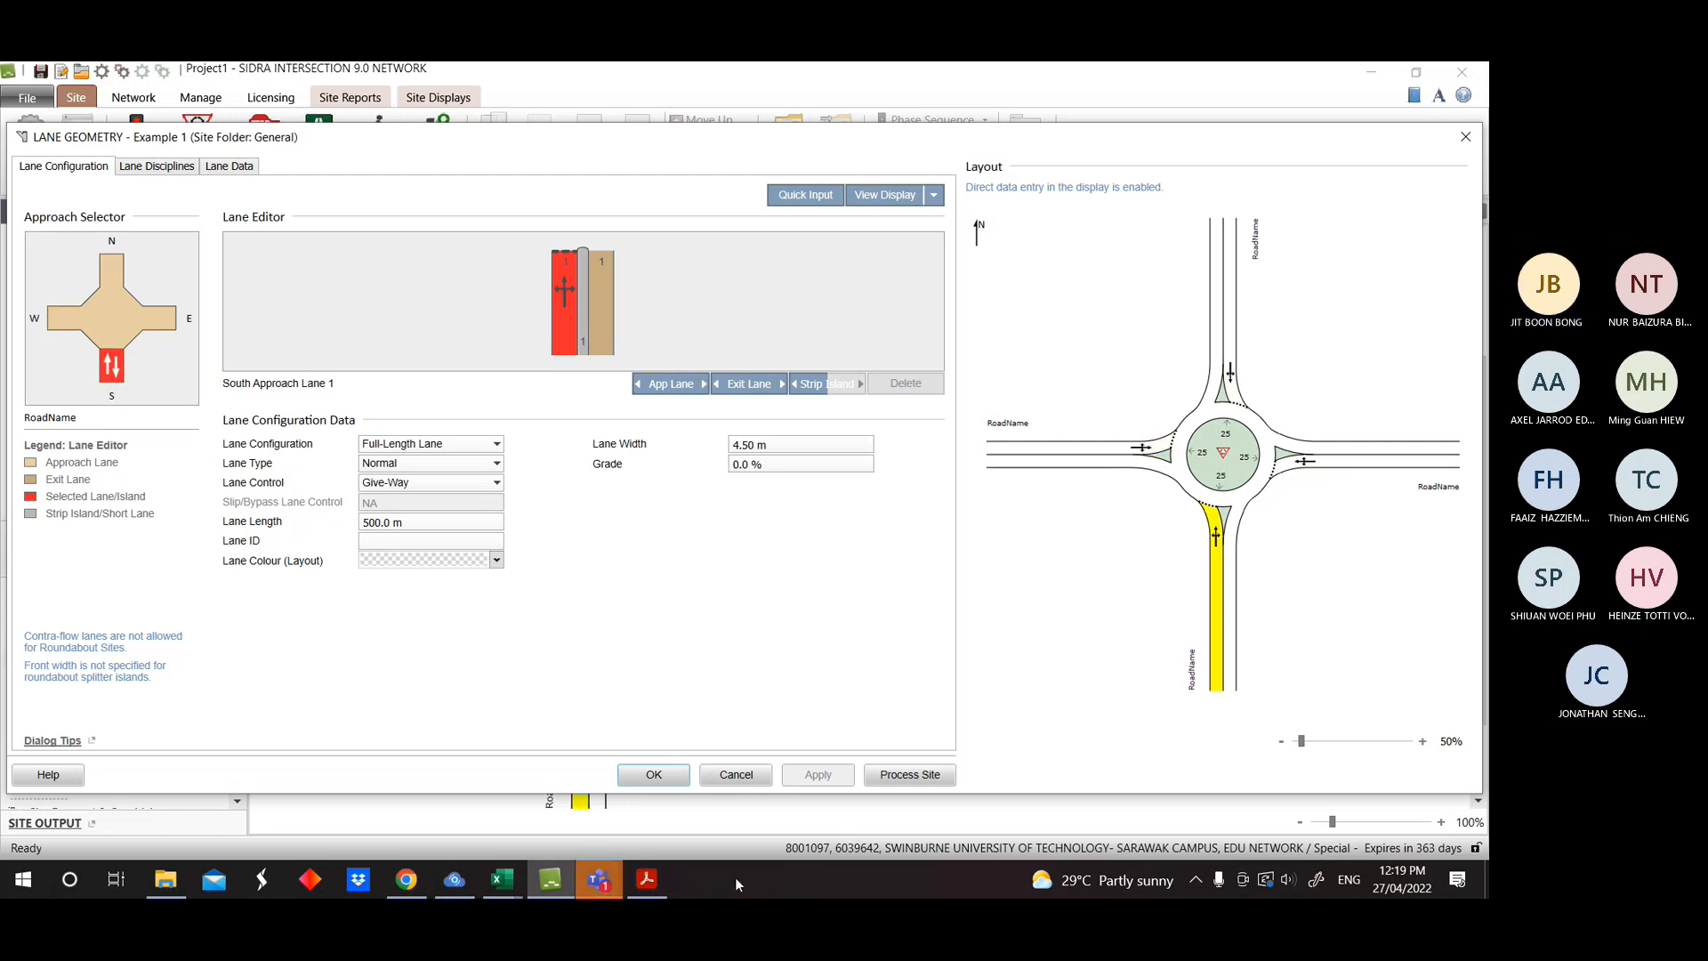
Consult the SIDRA notes diagram, and try the Site (All Legs) scope in the south leg's Quick Input without applying it.
key("alt+Tab")
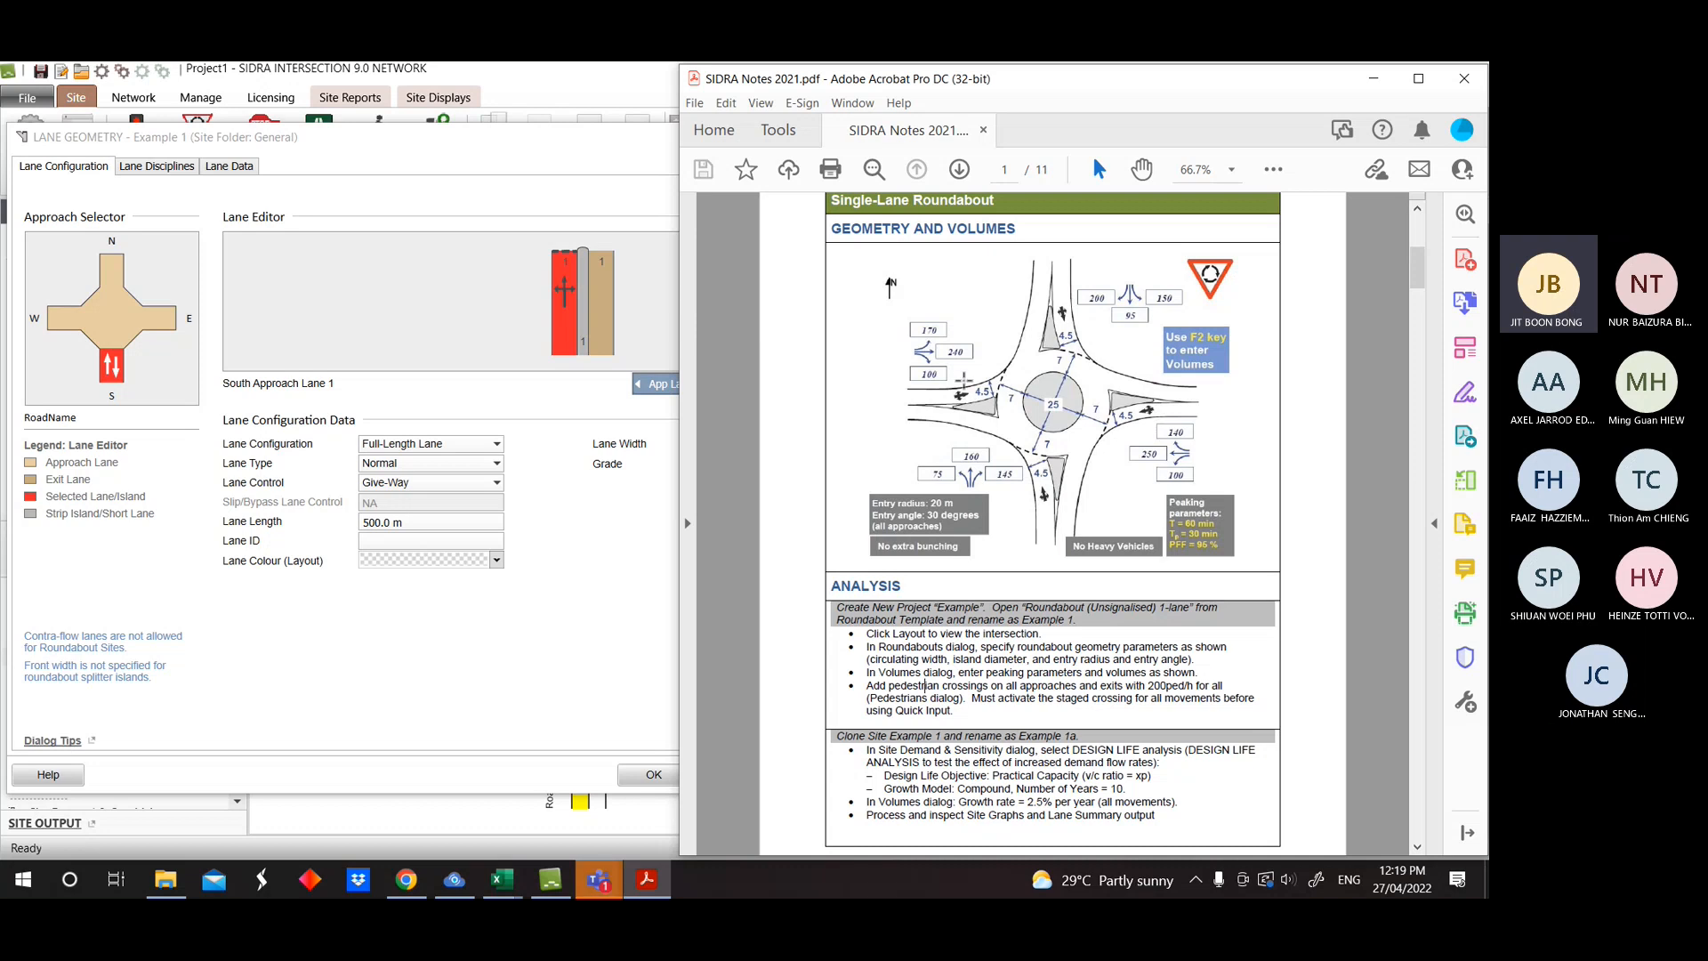
left_click(1374, 78)
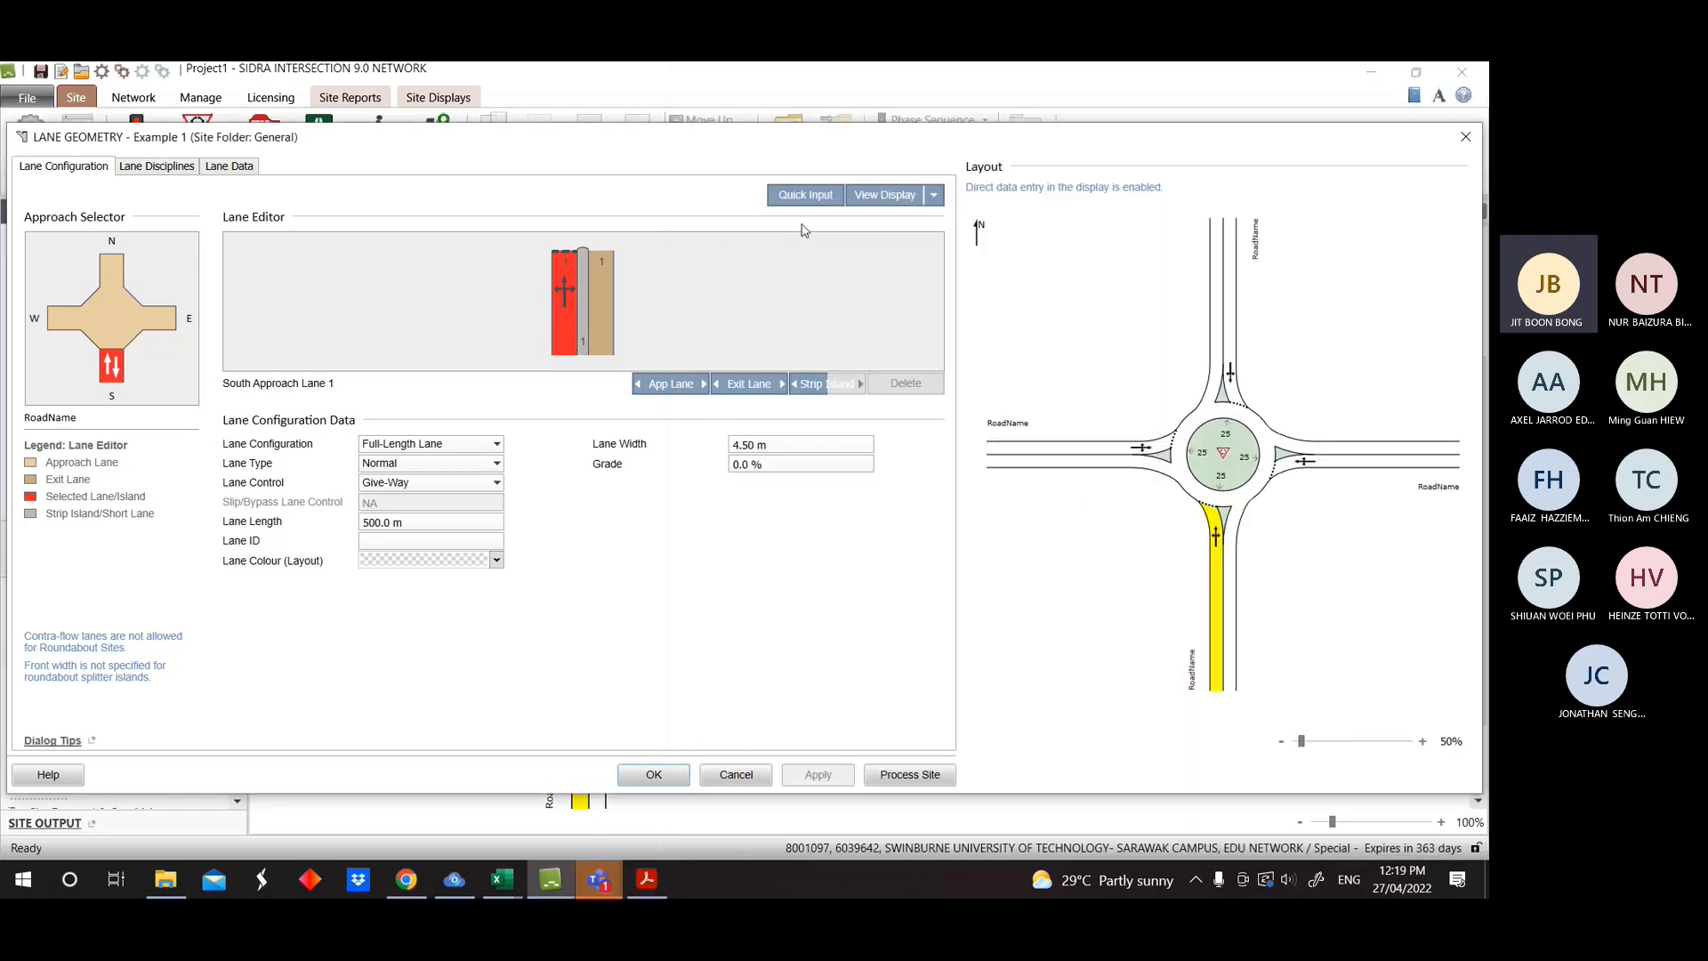
left_click(805, 194)
key("Down")
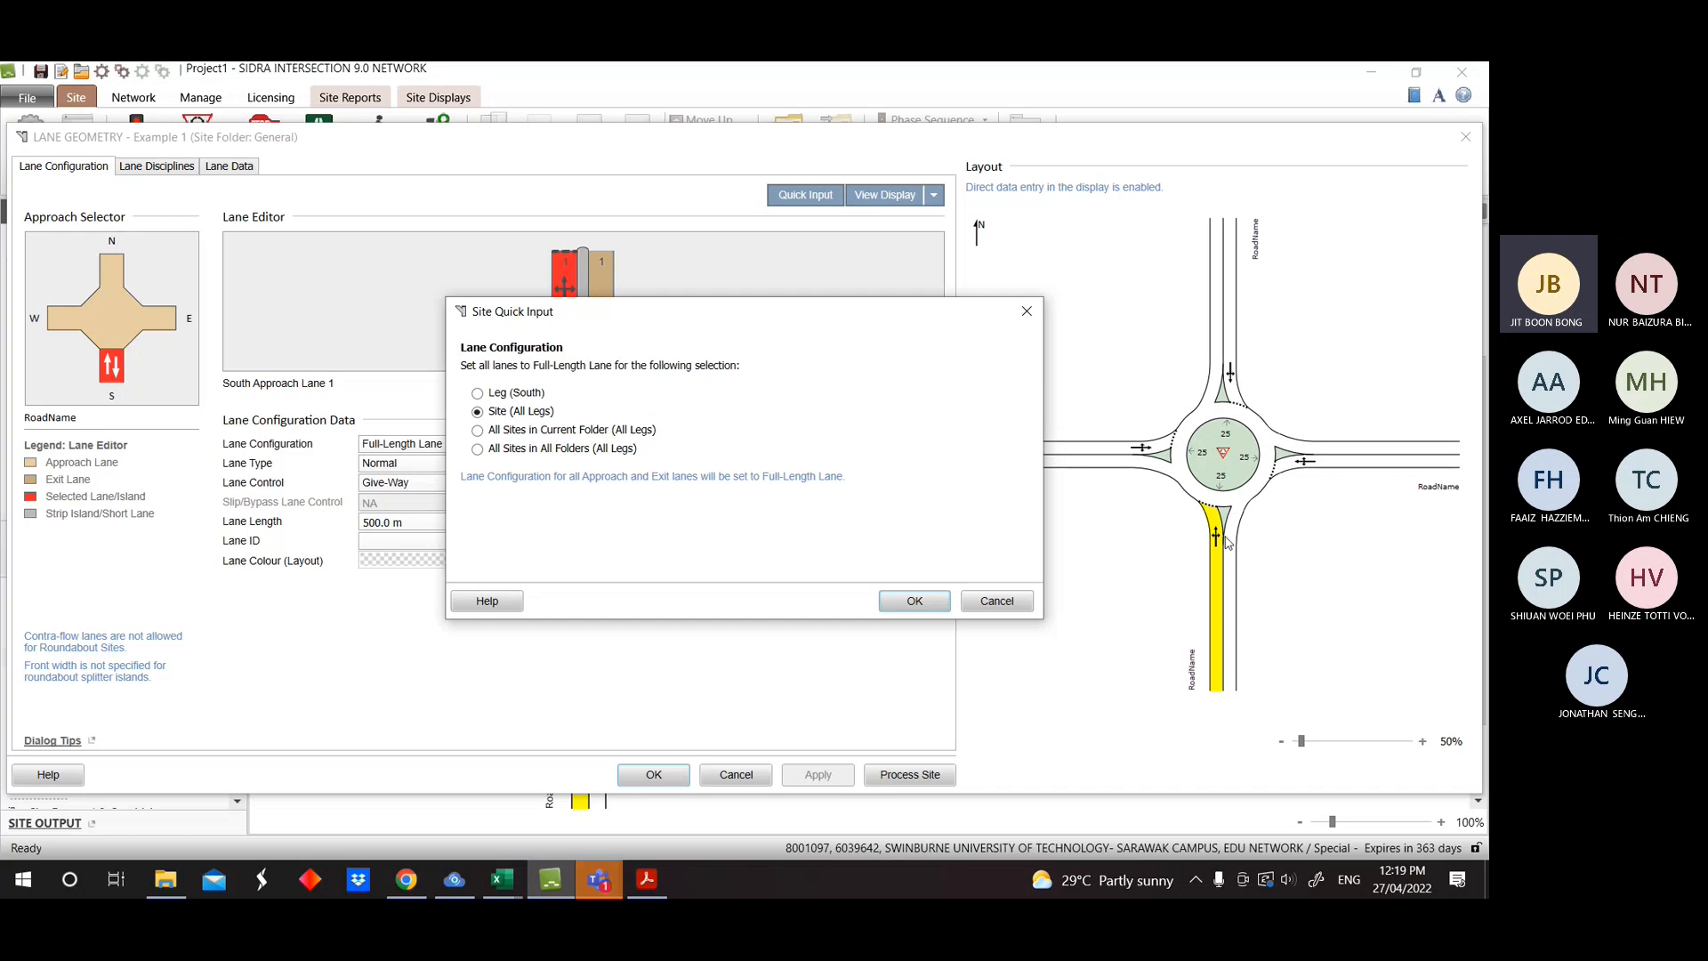
left_click(1023, 314)
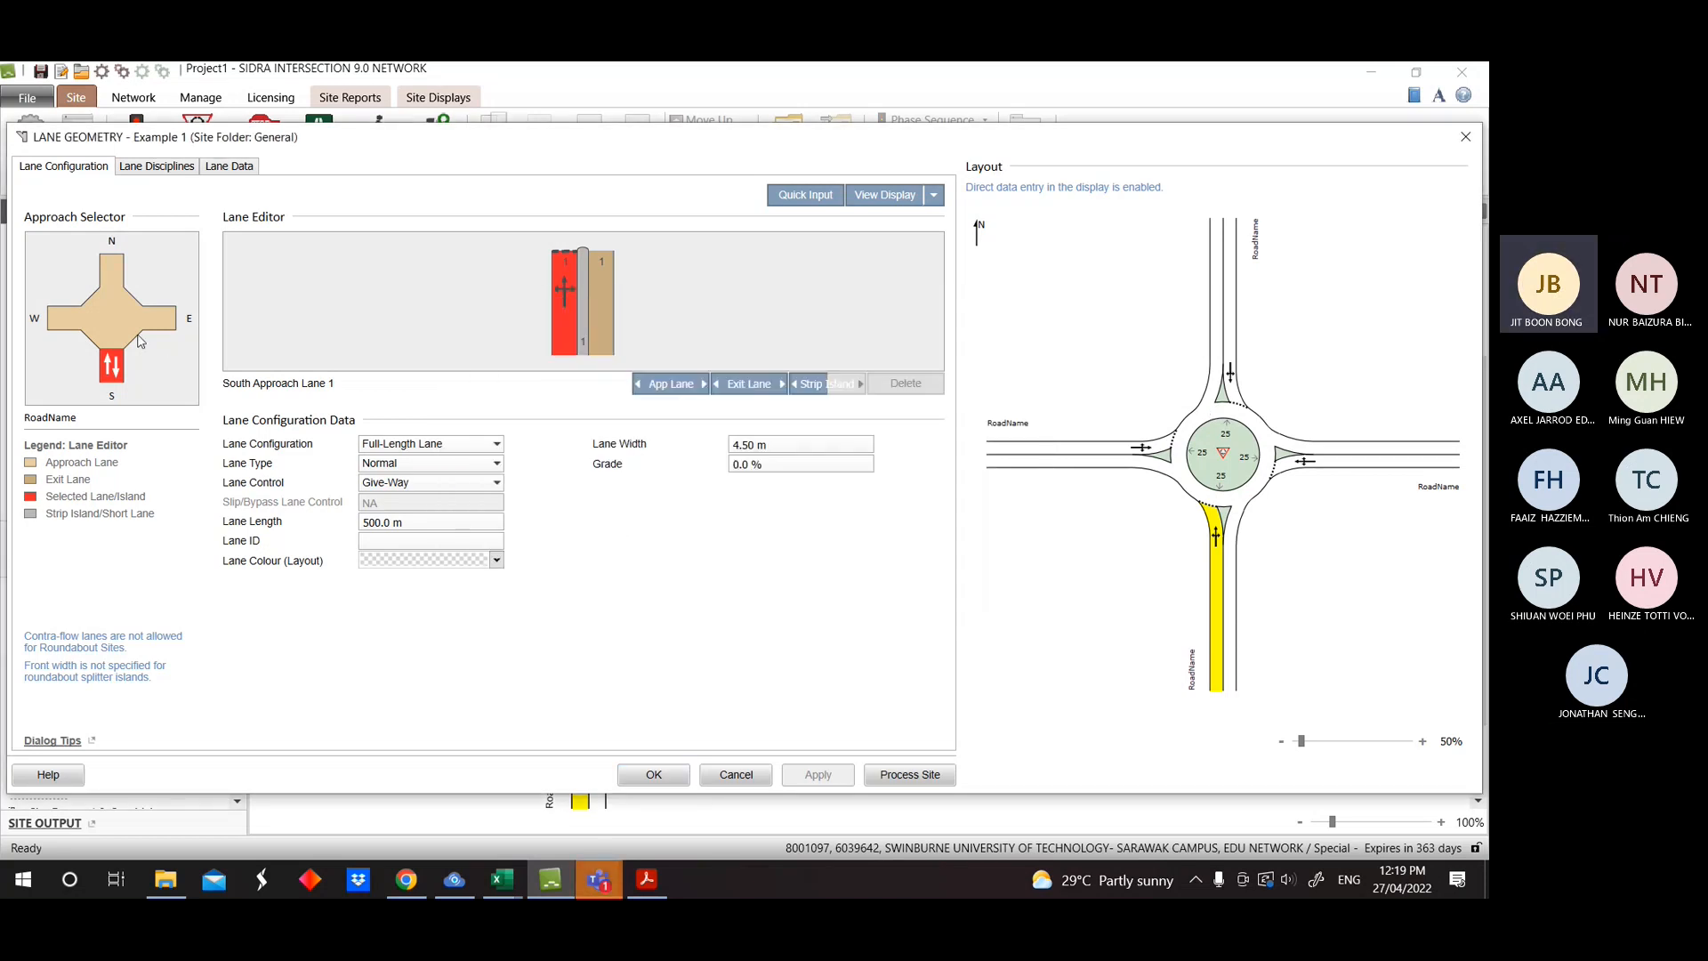
Check the east and west approach lane settings and read the Microsoft Teams meeting chat.
left_click(155, 331)
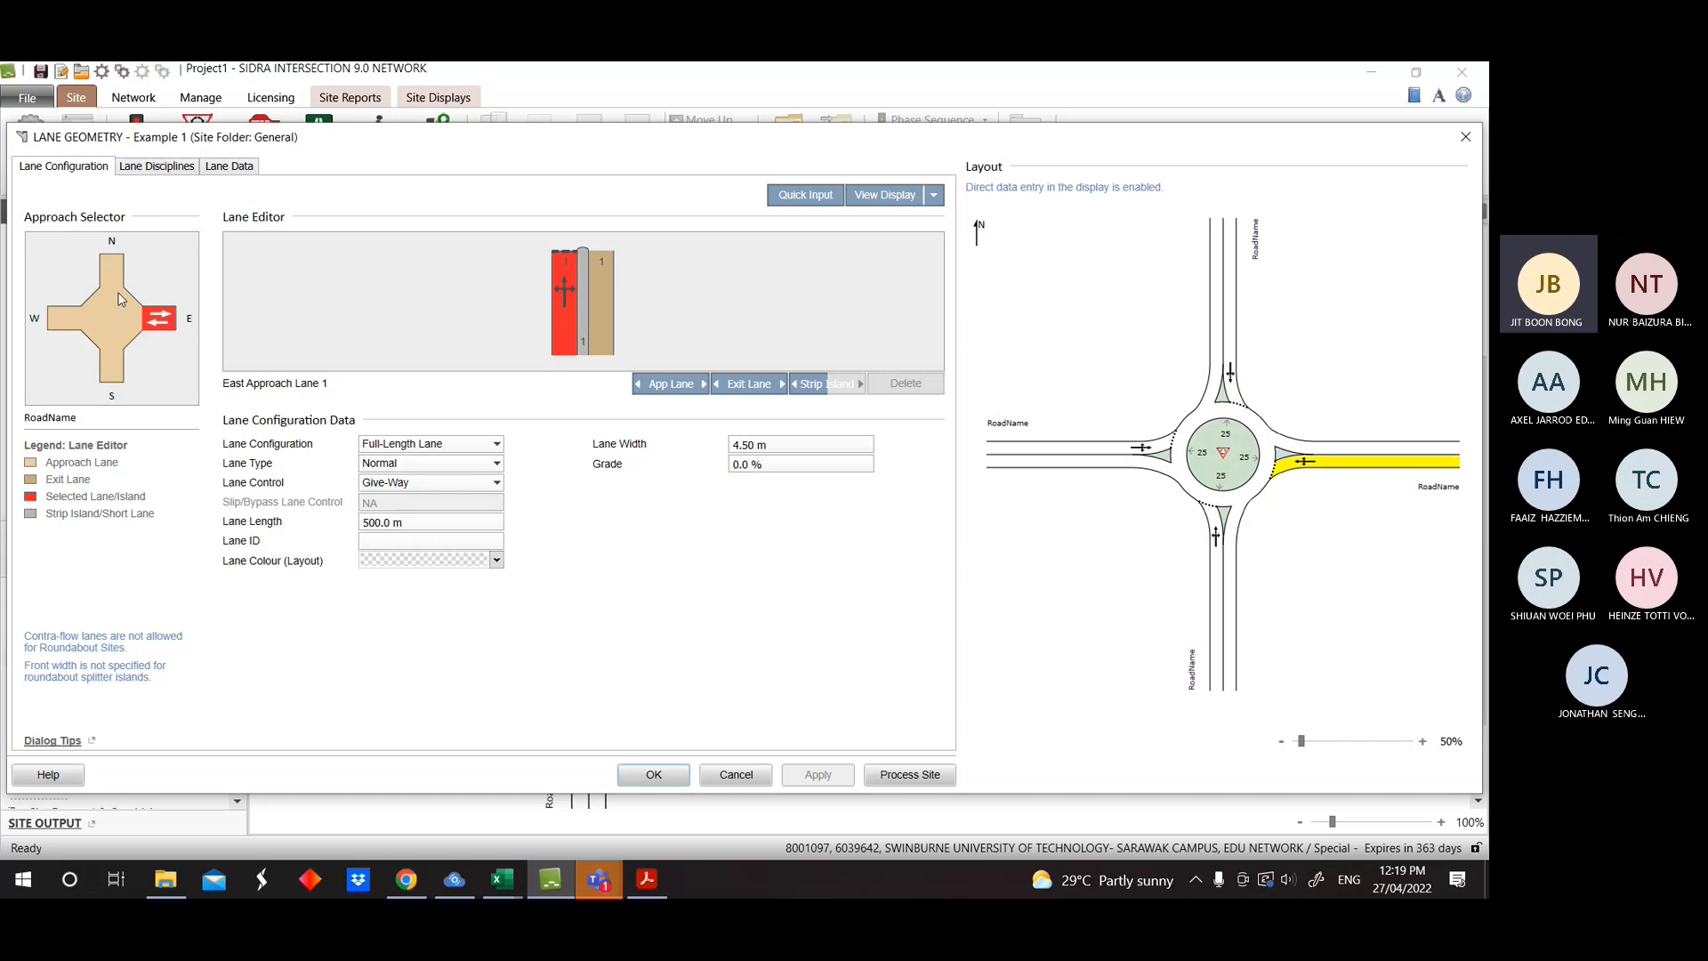
left_click(62, 318)
mouse_move(599, 879)
left_click(583, 770)
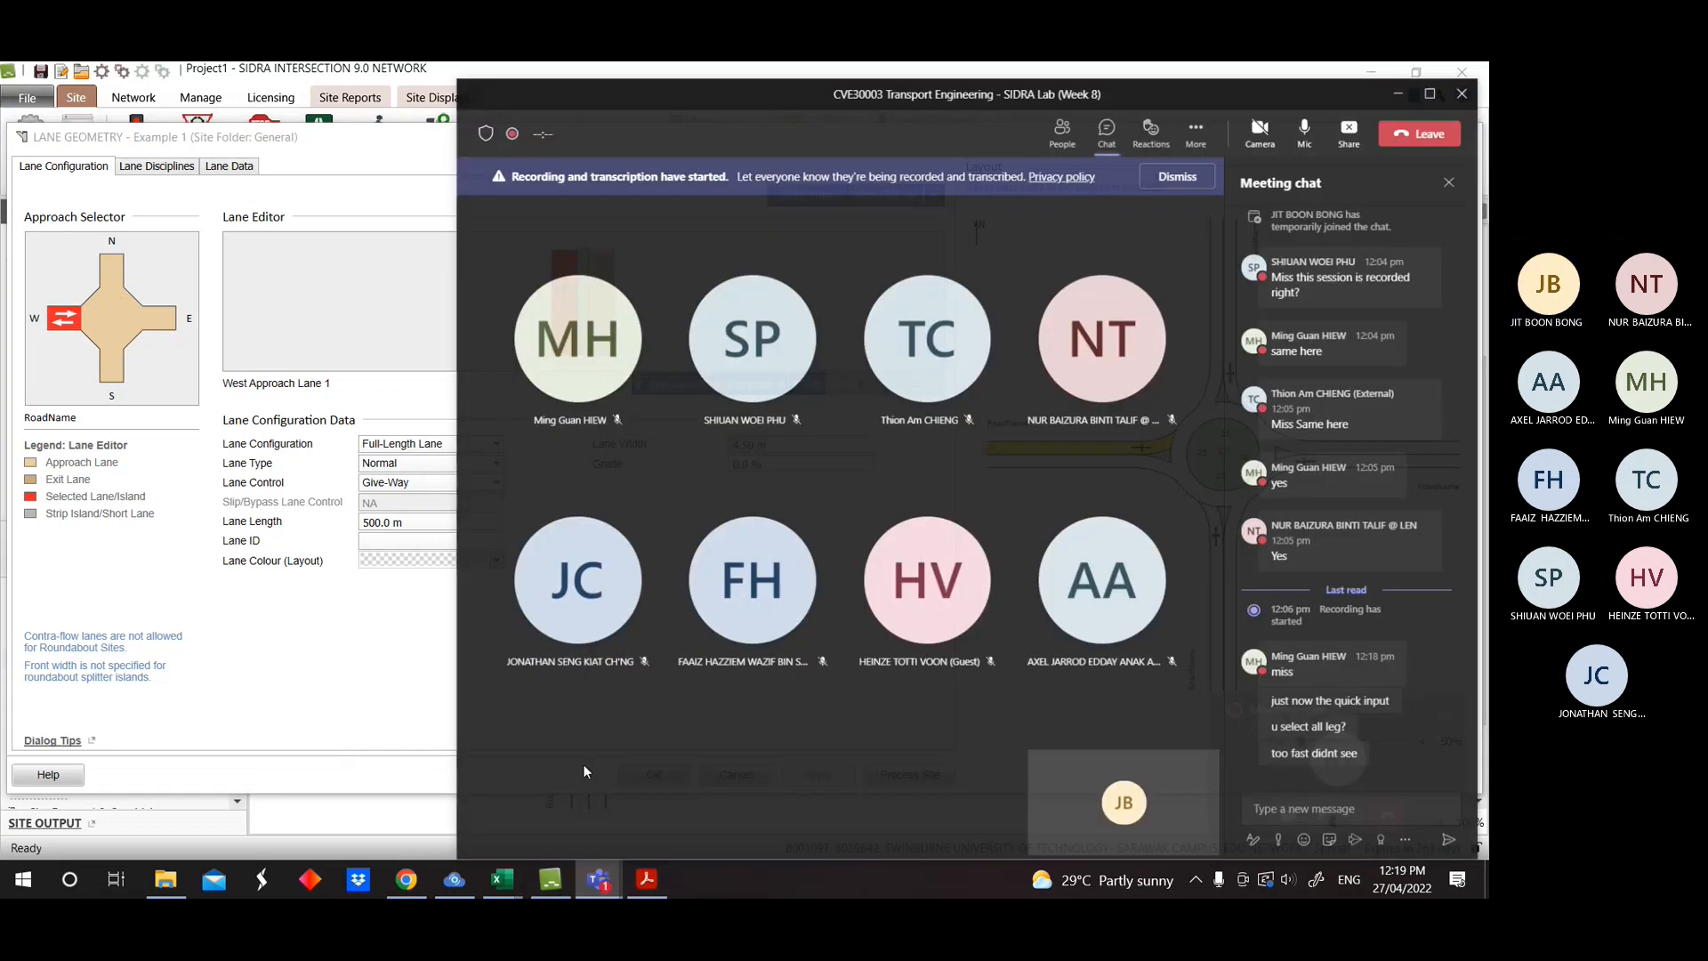
left_click(1409, 87)
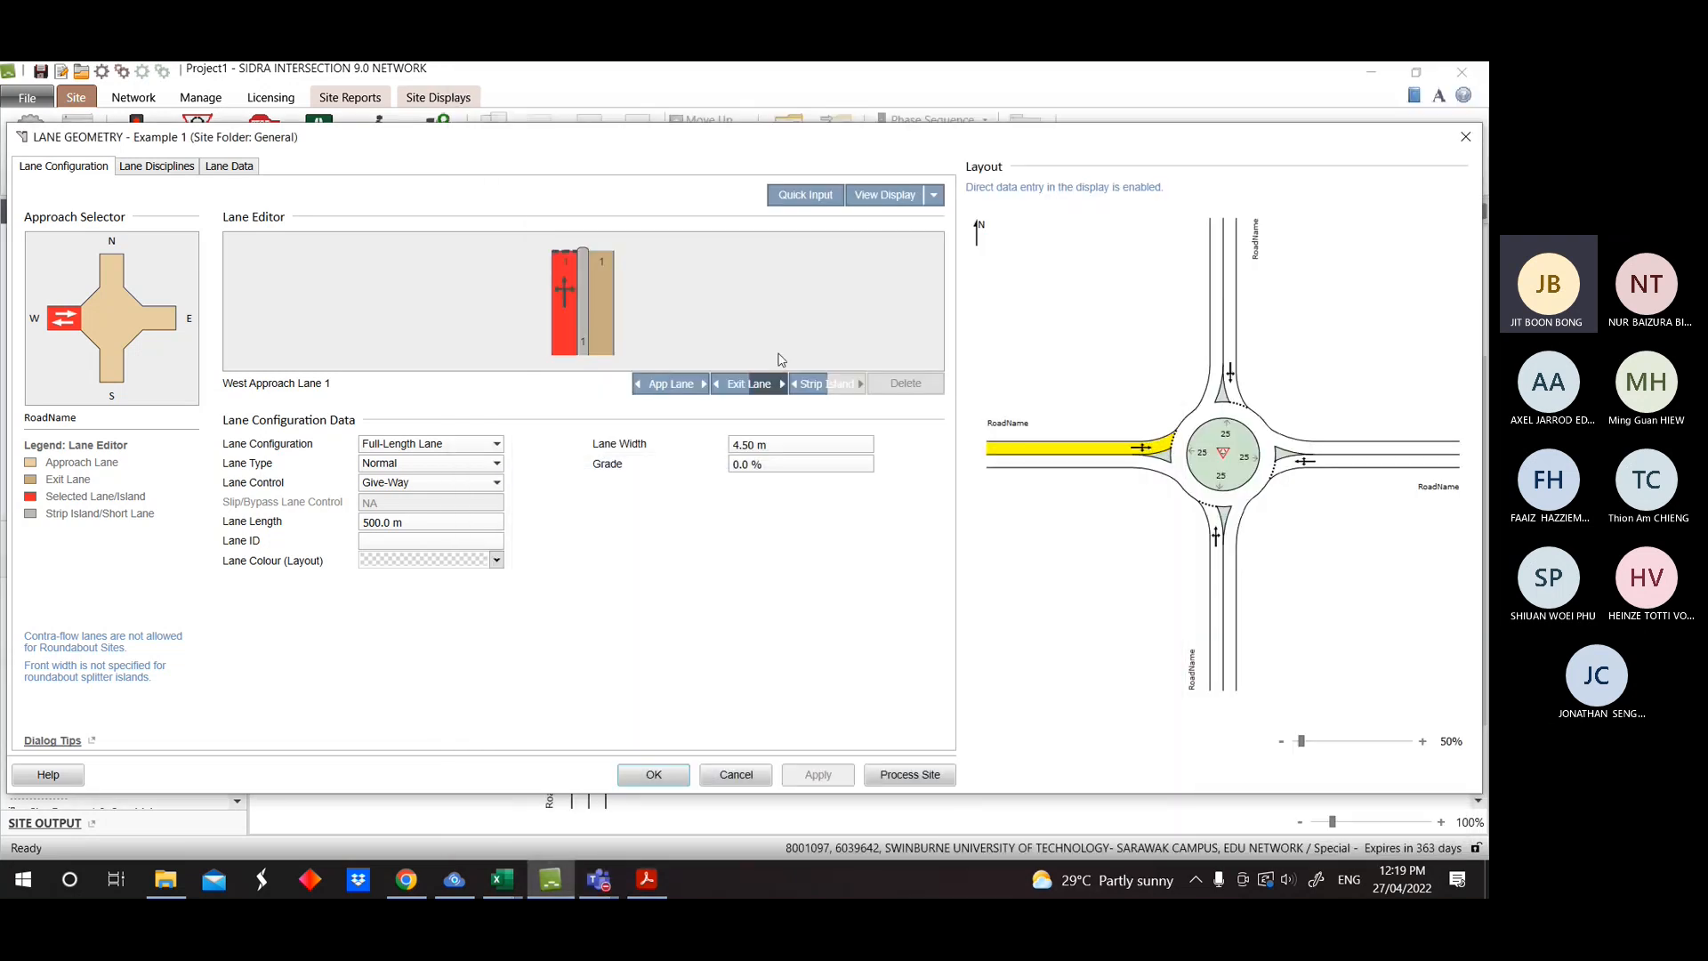
Apply the Full-Length Lane configuration to all legs of the site with Quick Input, and check each approach in the layout.
left_click(805, 195)
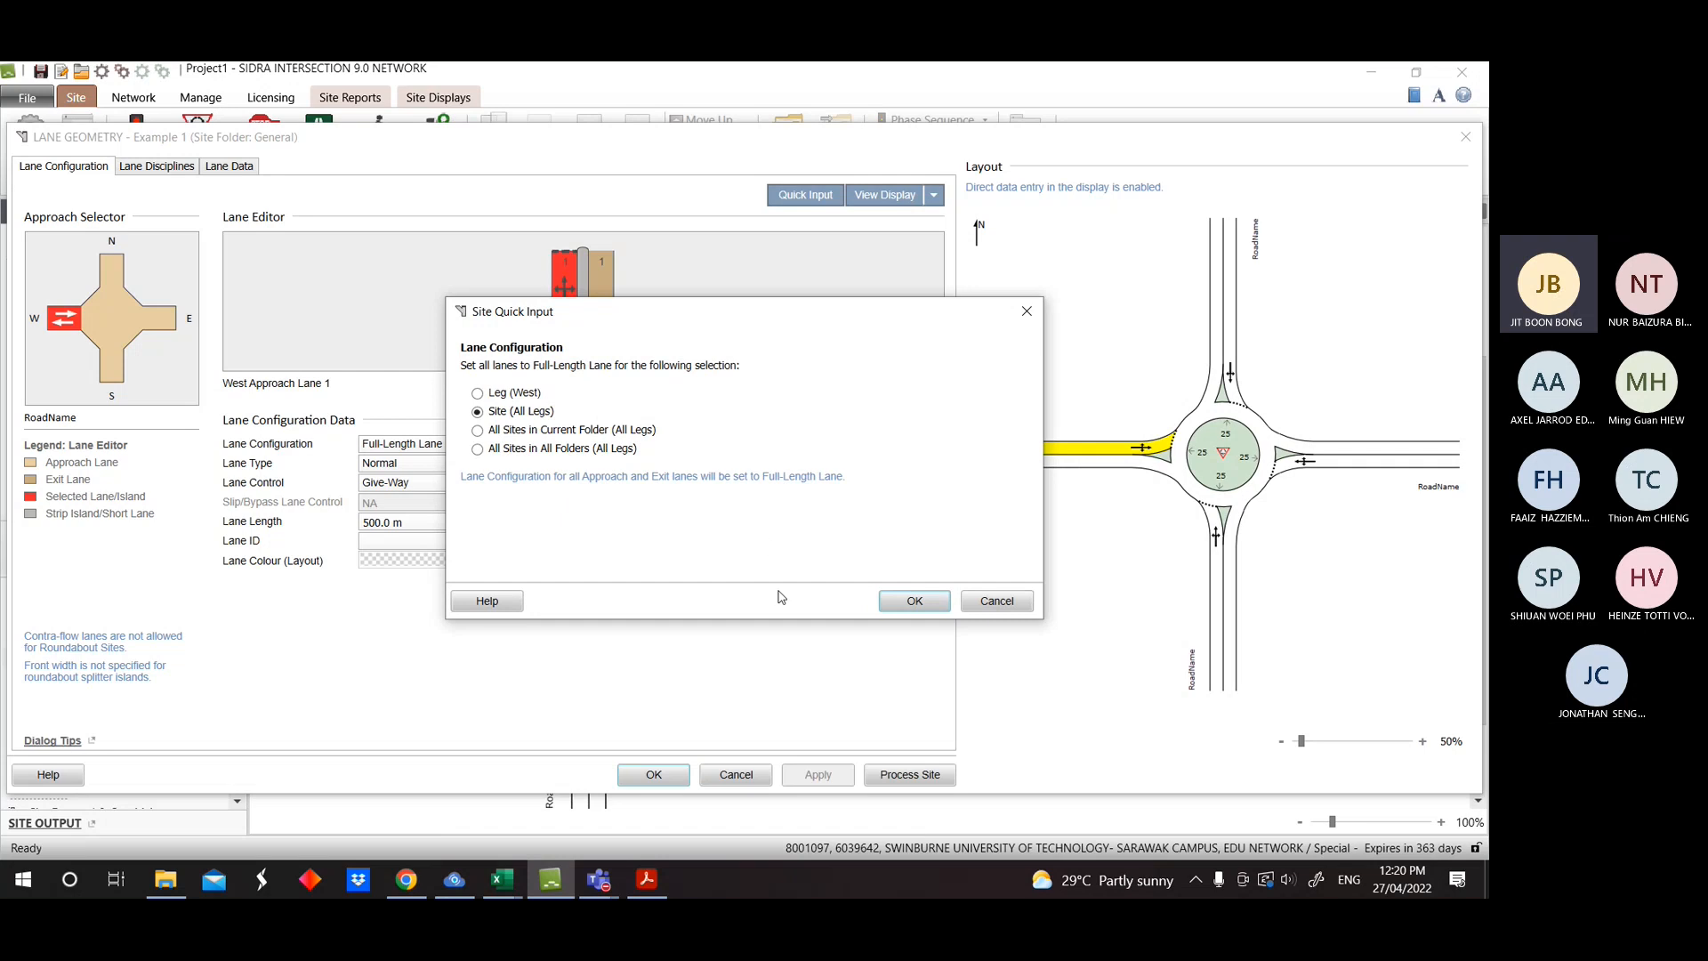
left_click(916, 602)
left_click(1218, 547)
left_click(1303, 464)
left_click(1223, 377)
left_click(1146, 469)
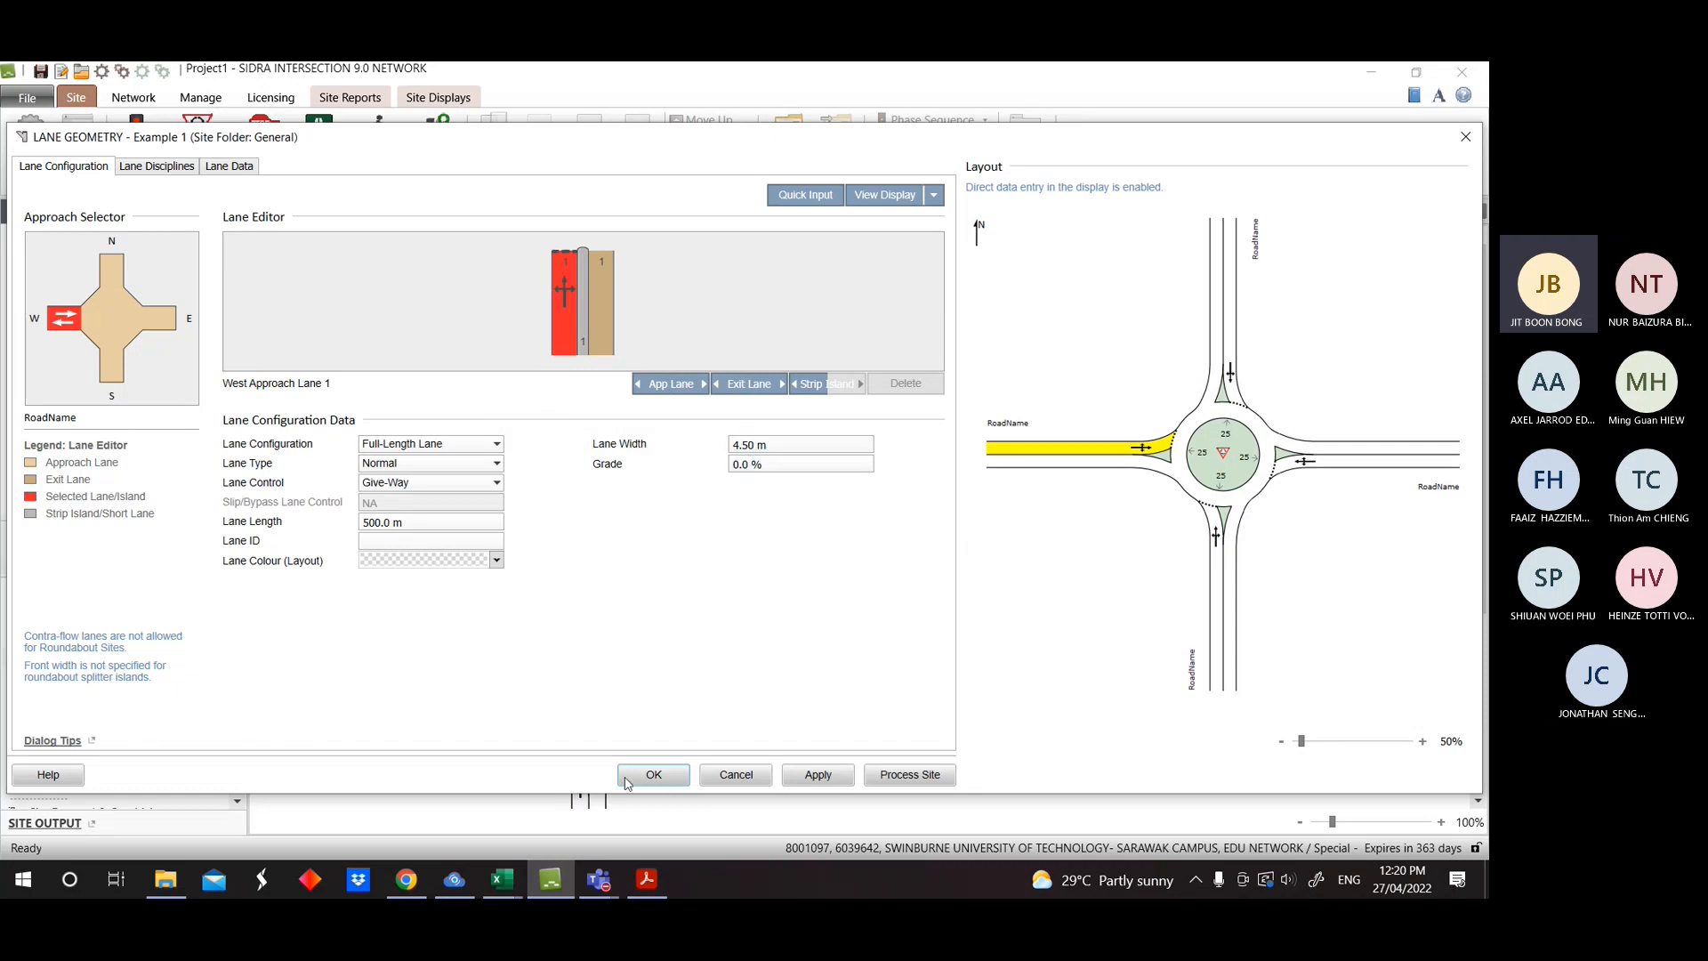
Read the Microsoft Teams meeting chat and review the Example 1 analysis instructions in the SIDRA notes.
mouse_move(601, 885)
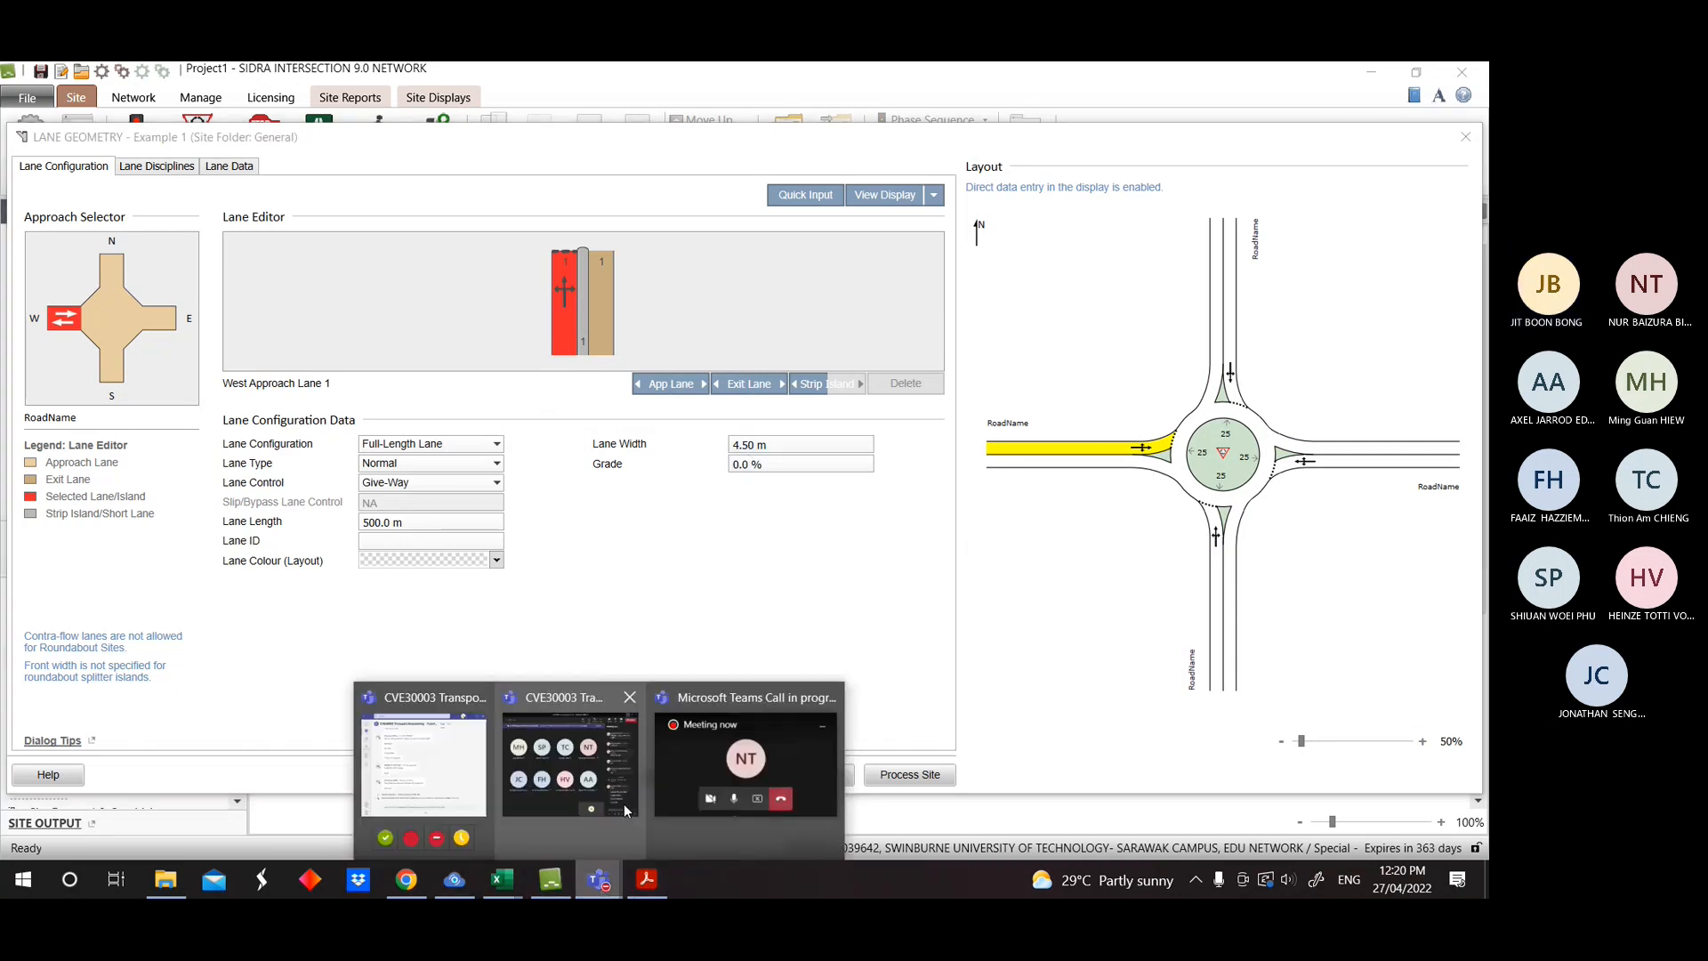
left_click(582, 799)
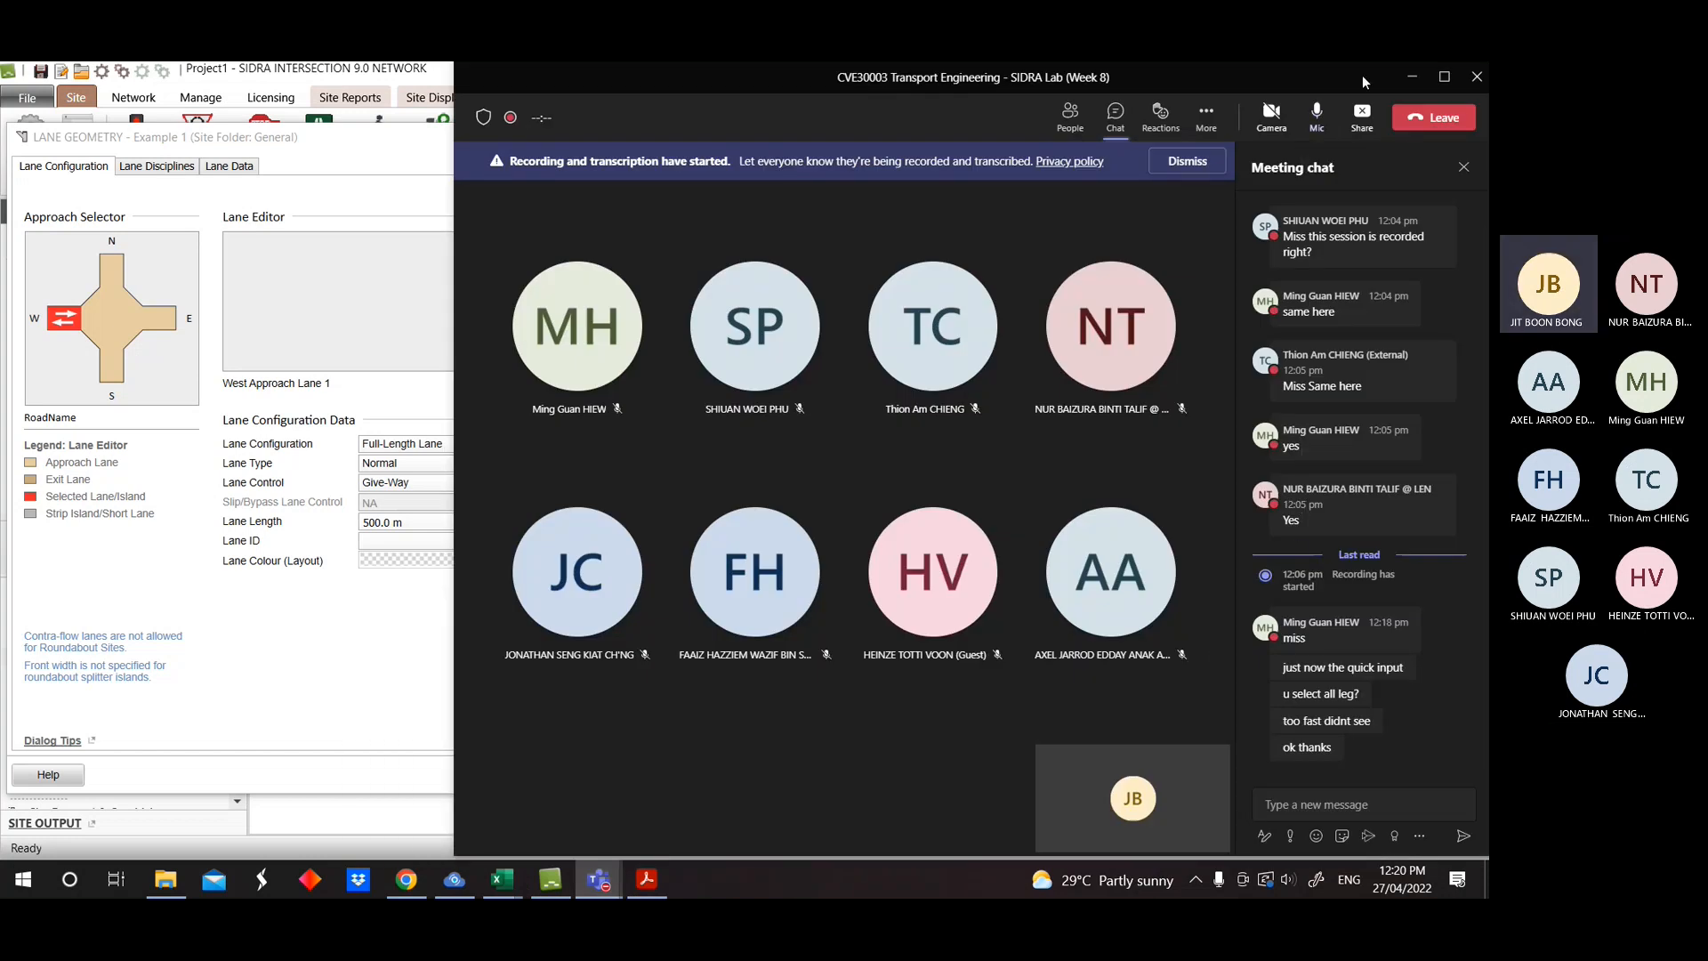
left_click(1411, 76)
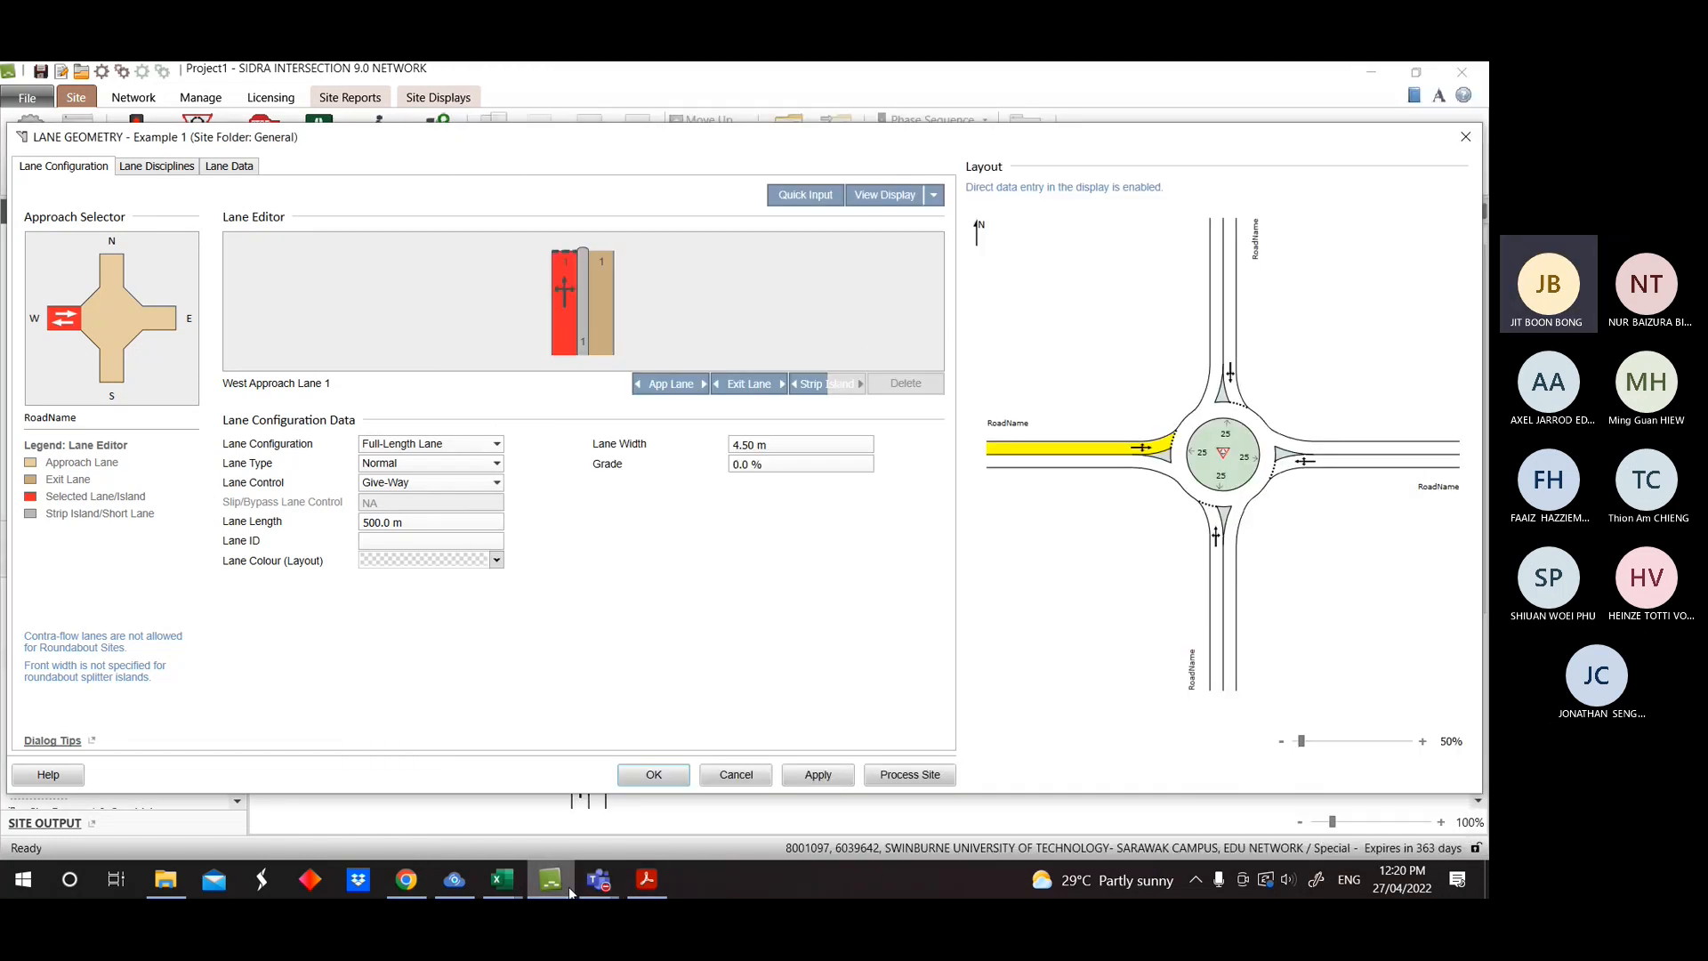
left_click(639, 882)
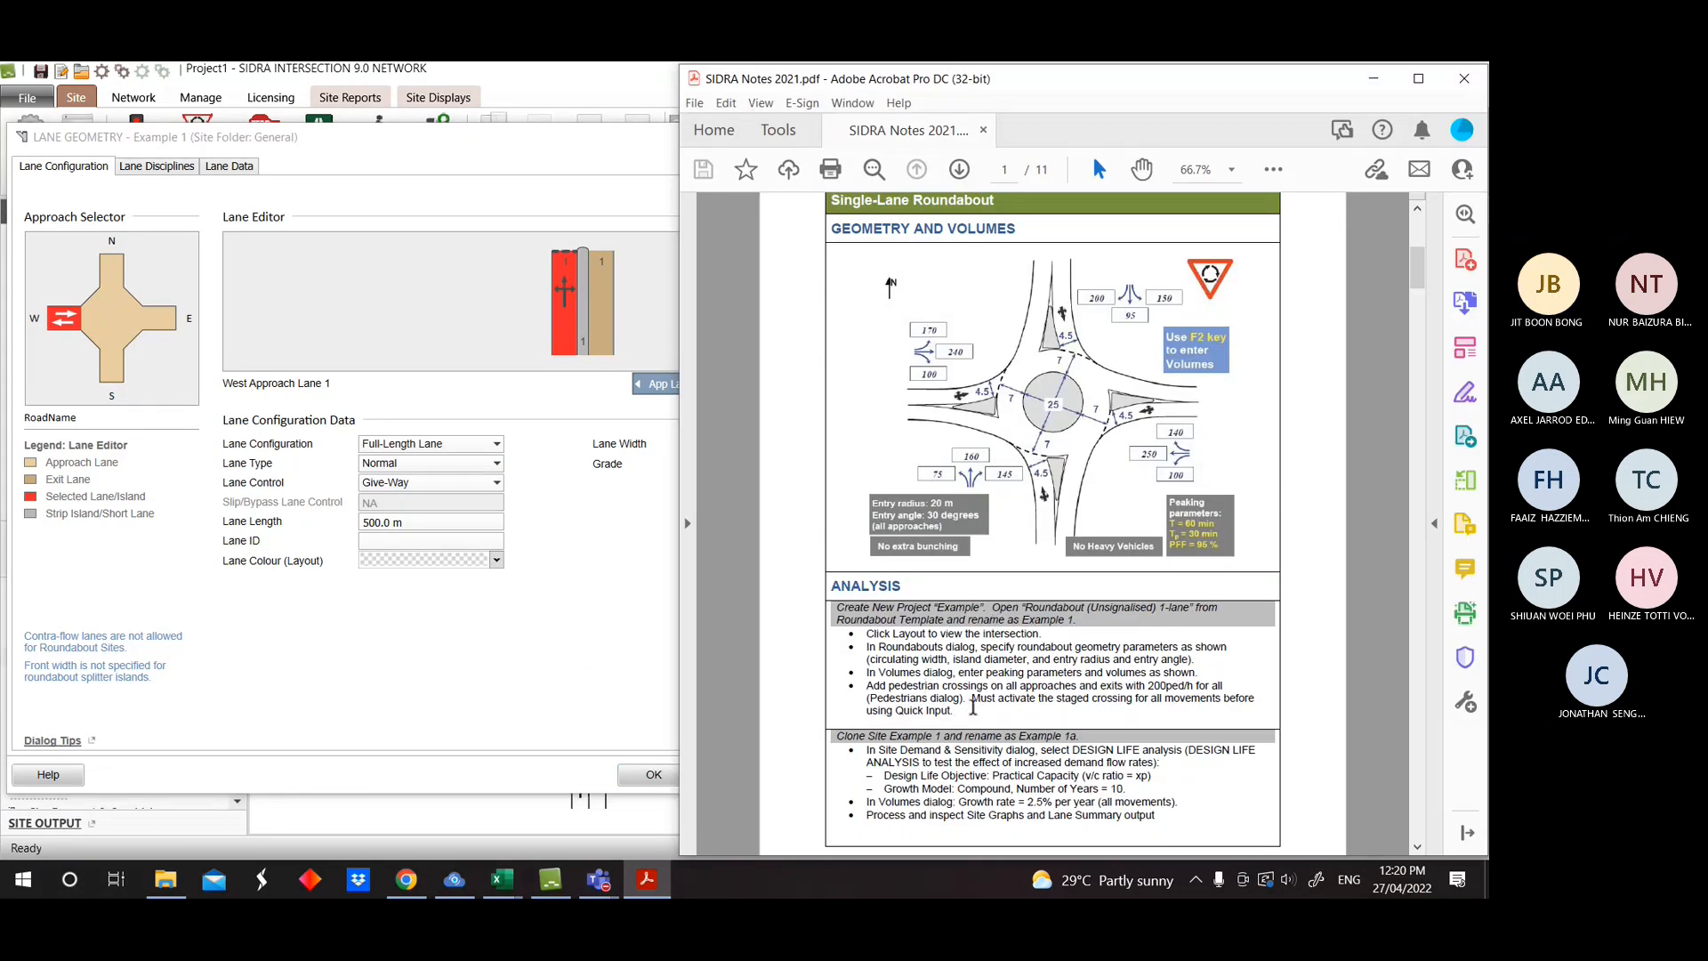
scroll(974, 705, "down", 1)
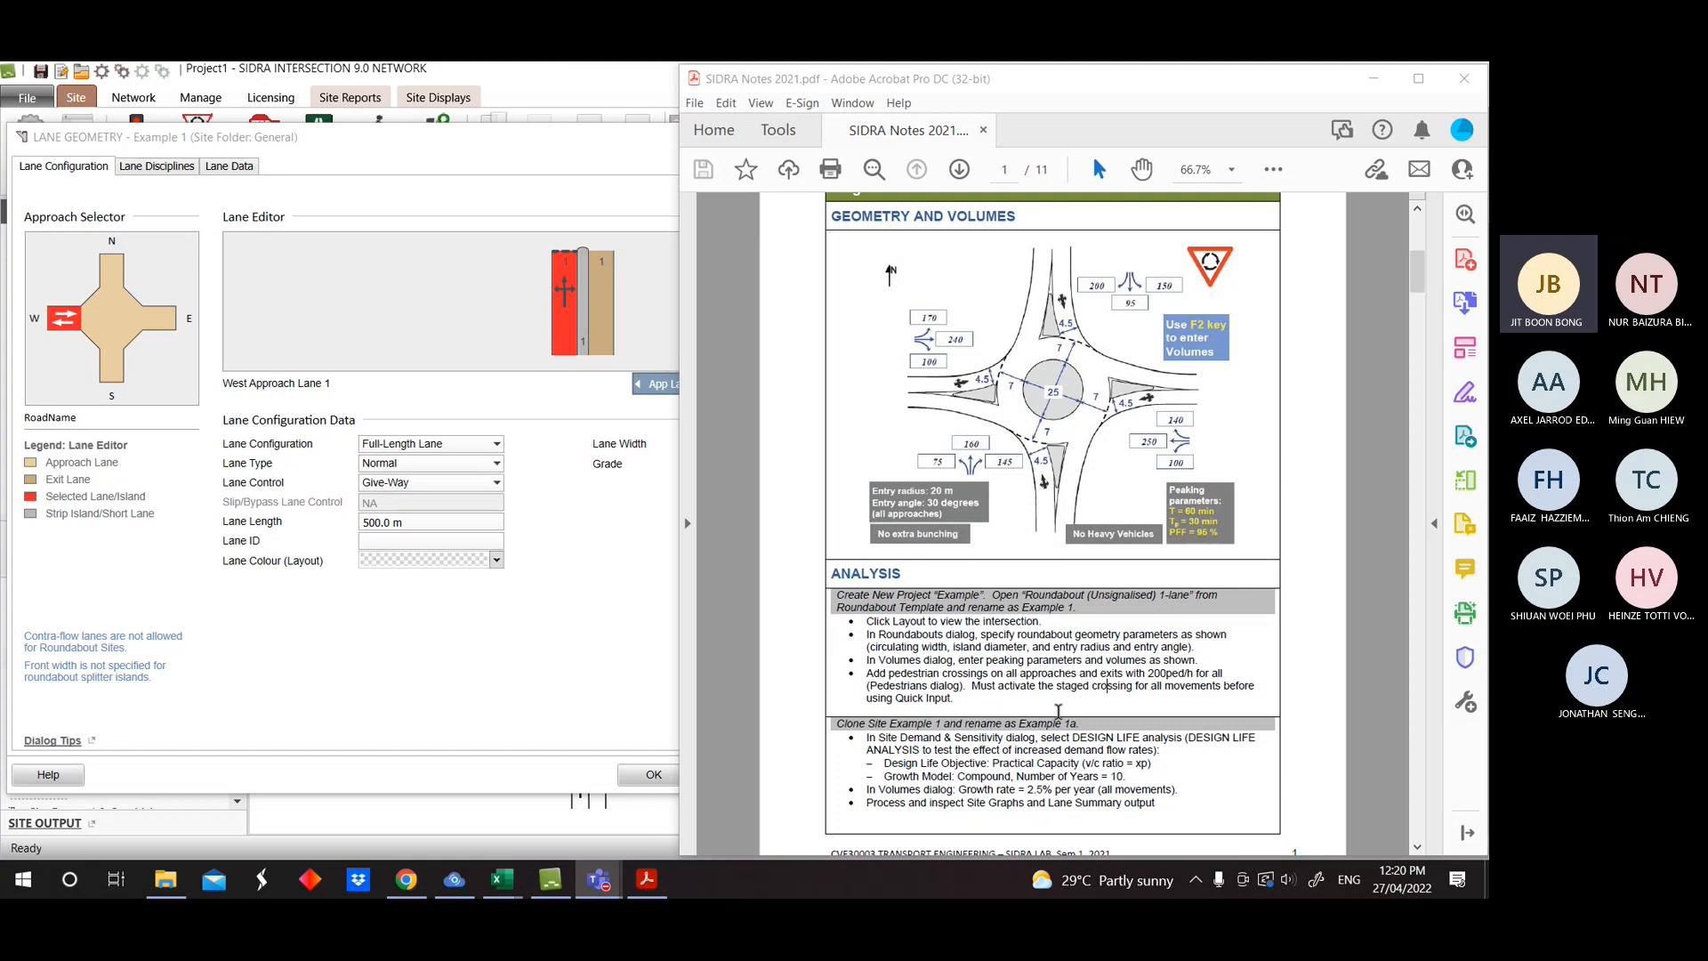
Review the Example 1 analysis instructions in the SIDRA notes and accept the lane geometry settings.
left_click(1041, 687)
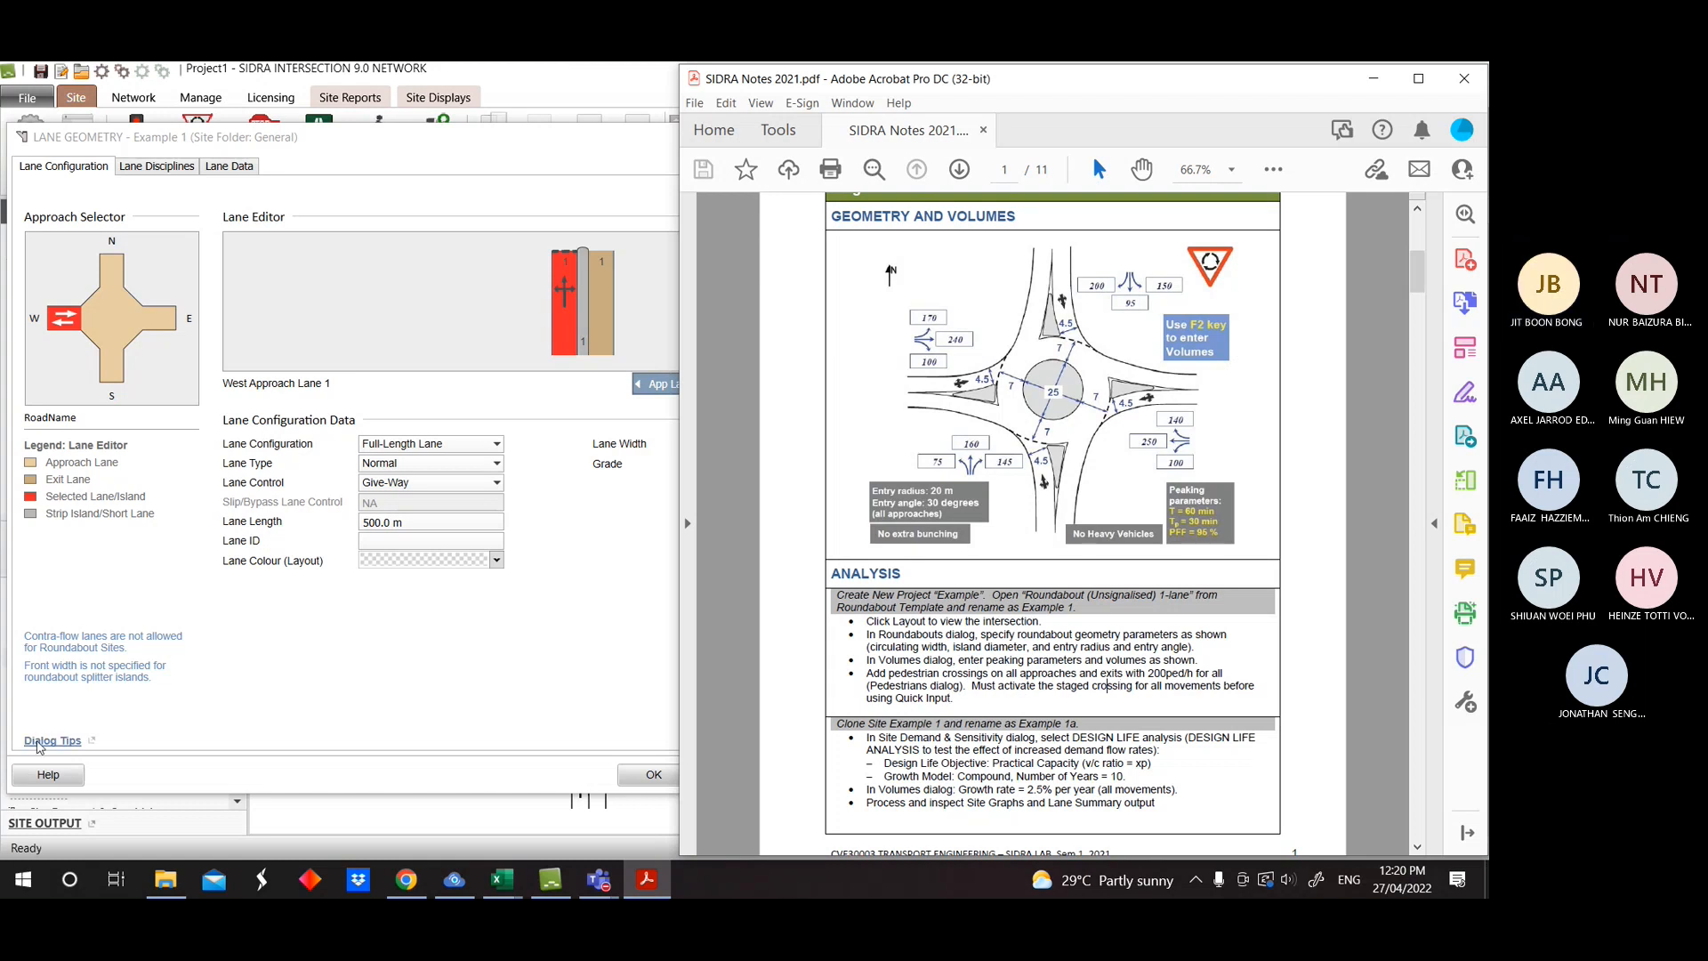
scroll(938, 576, "down", 5)
scroll(938, 577, "up", 5)
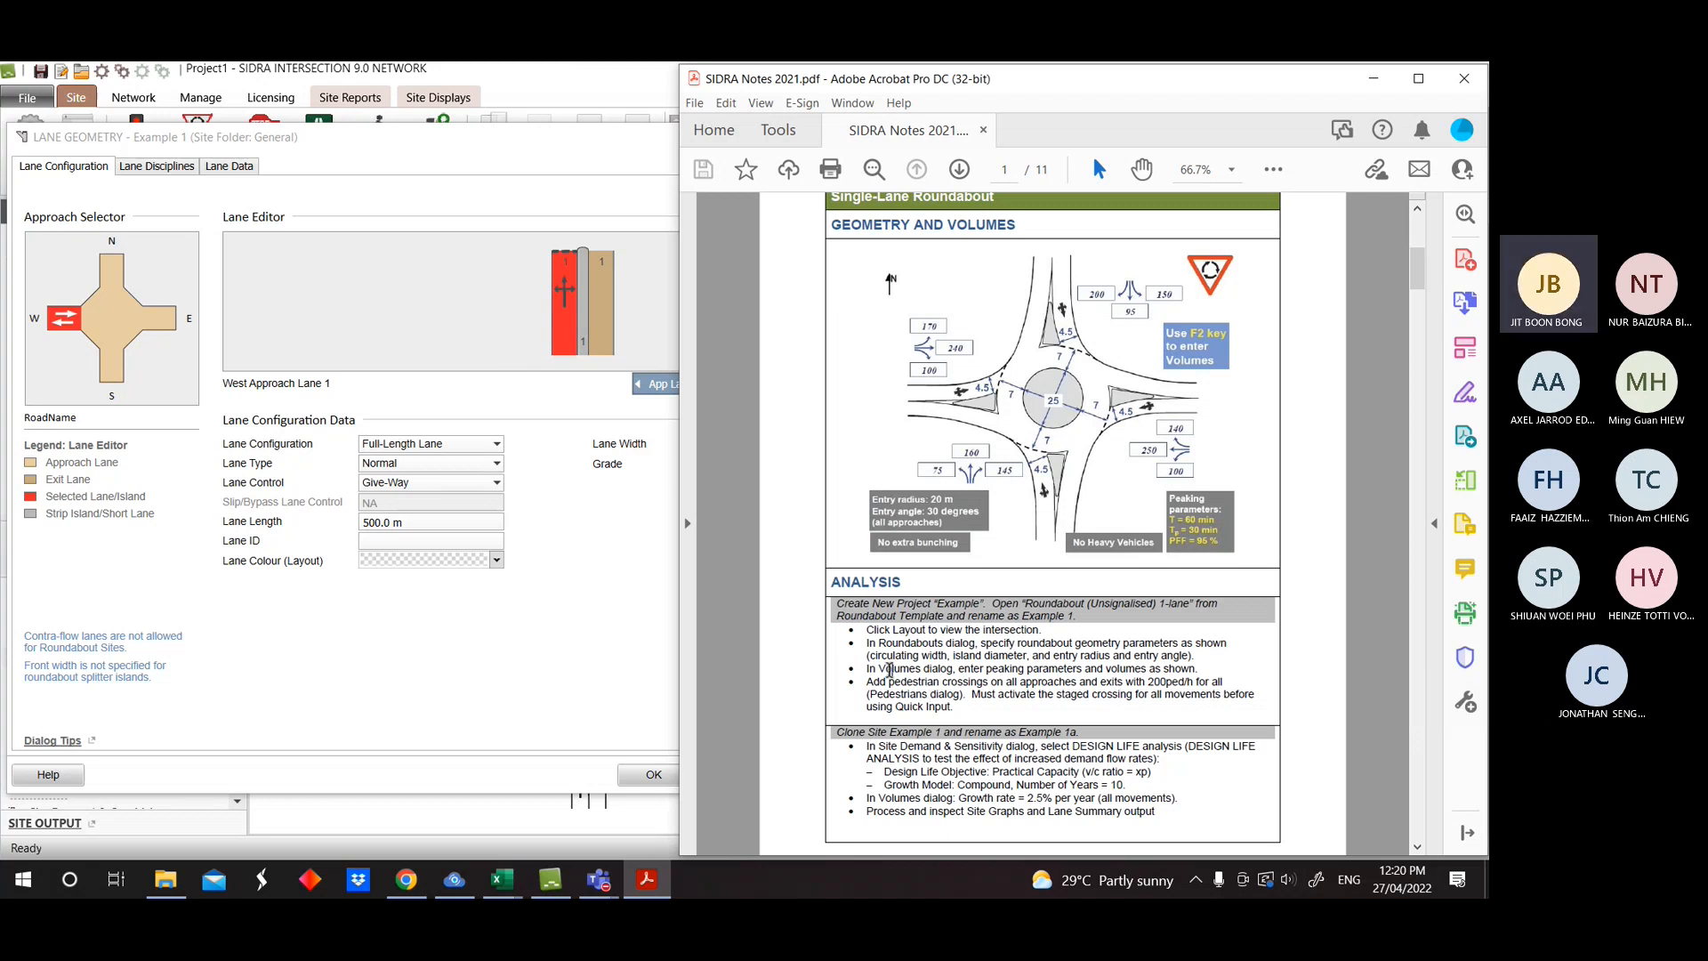
left_click(561, 651)
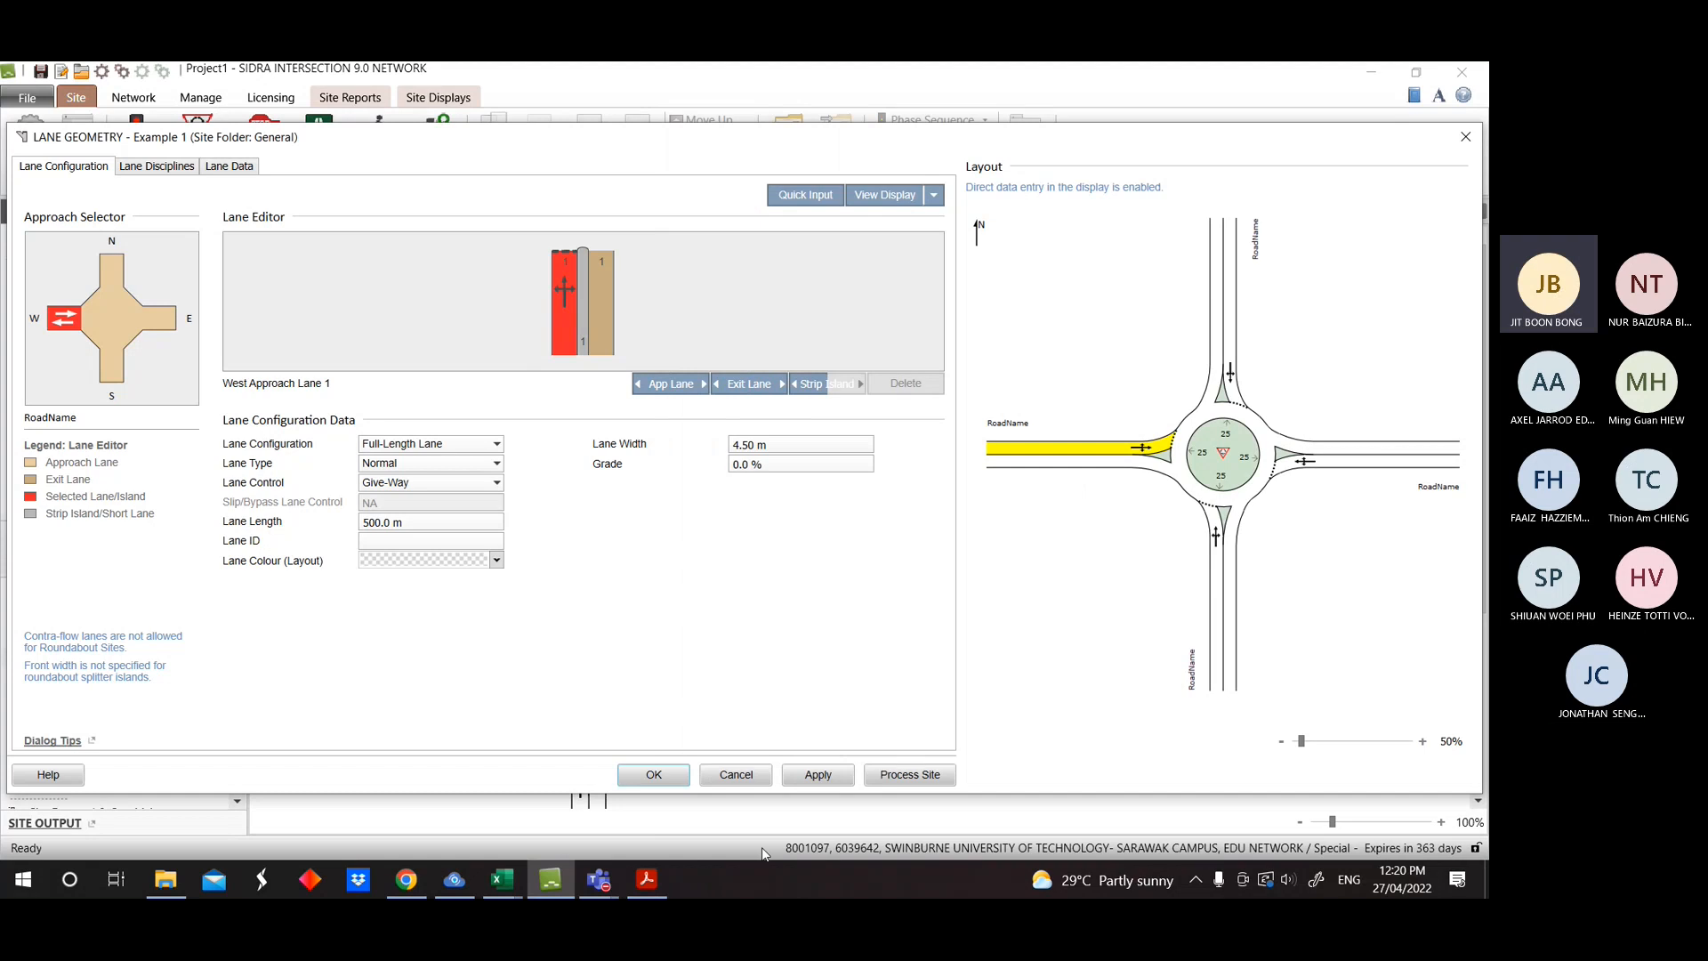
left_click(654, 774)
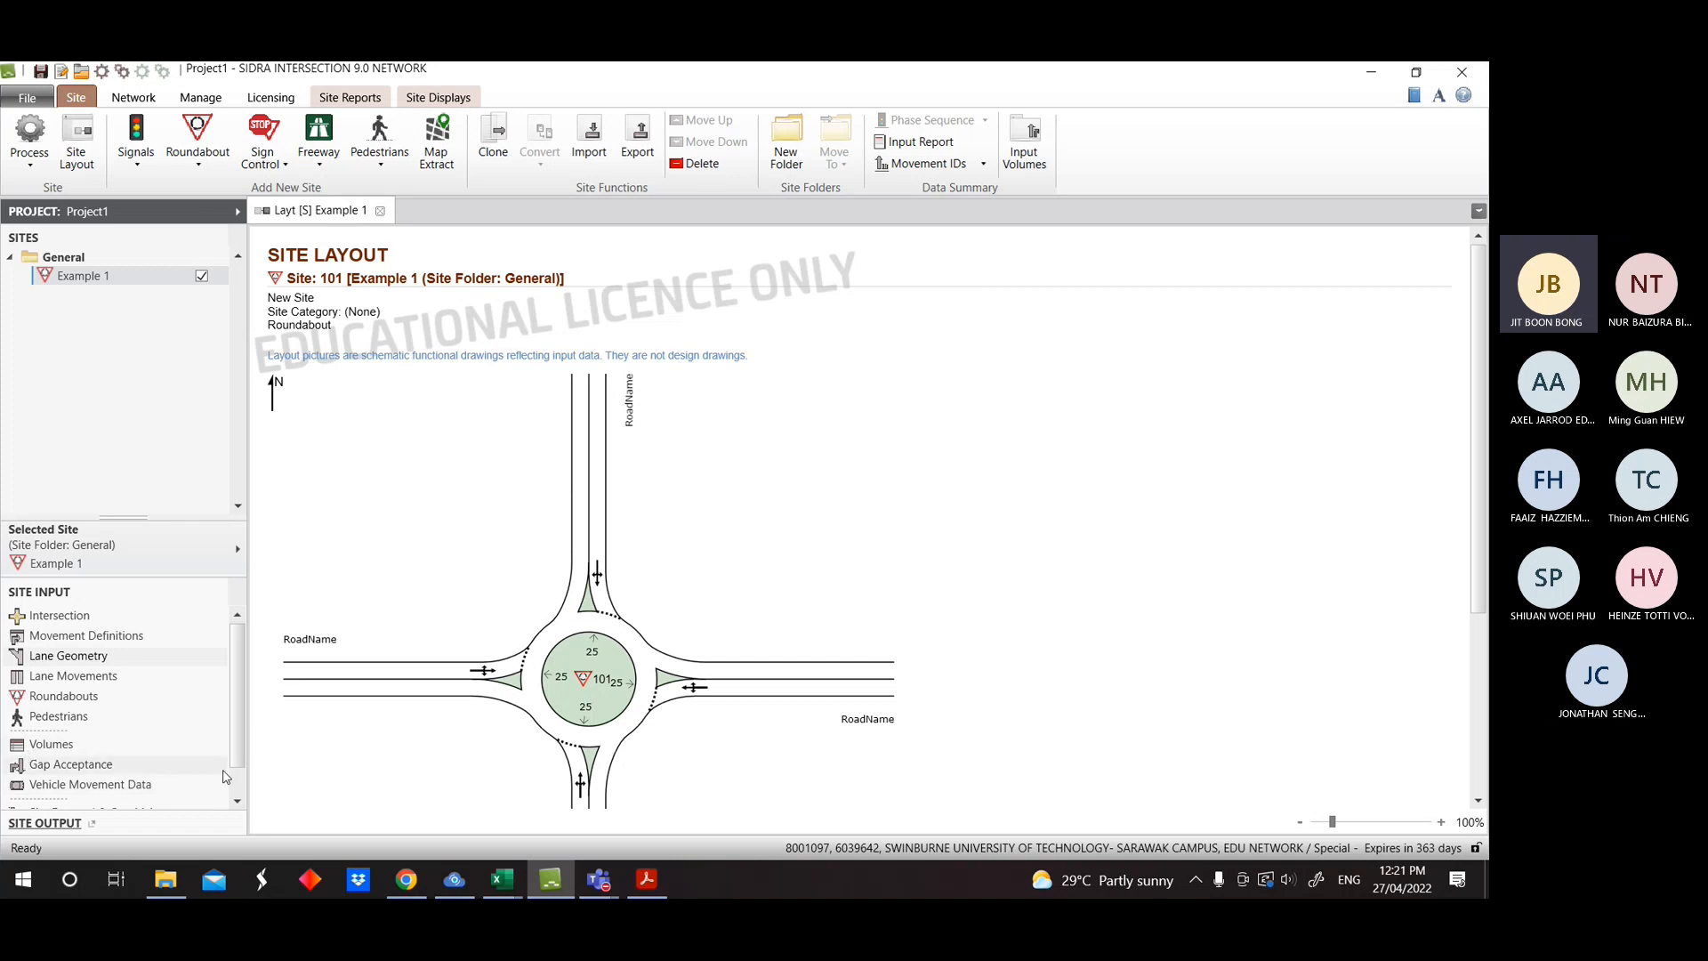
Open the vehicle volumes input for Example 1 and choose Total & % as the Volume Data Method.
left_click(51, 744)
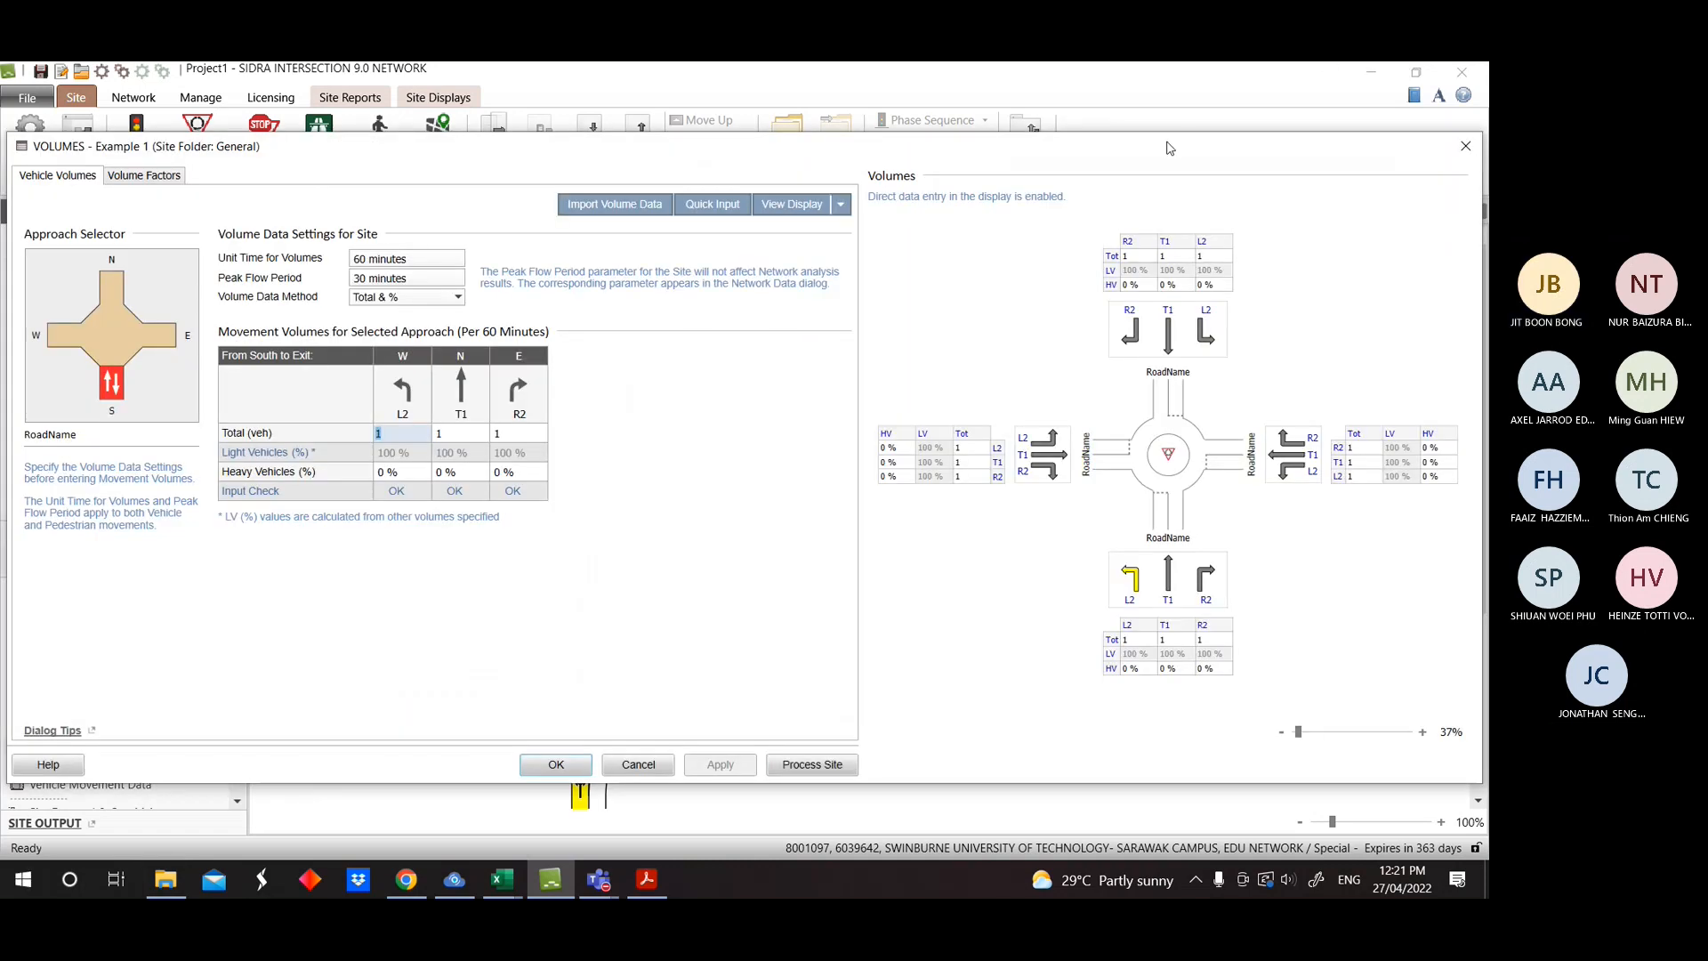
left_click_drag(1170, 149, 1159, 155)
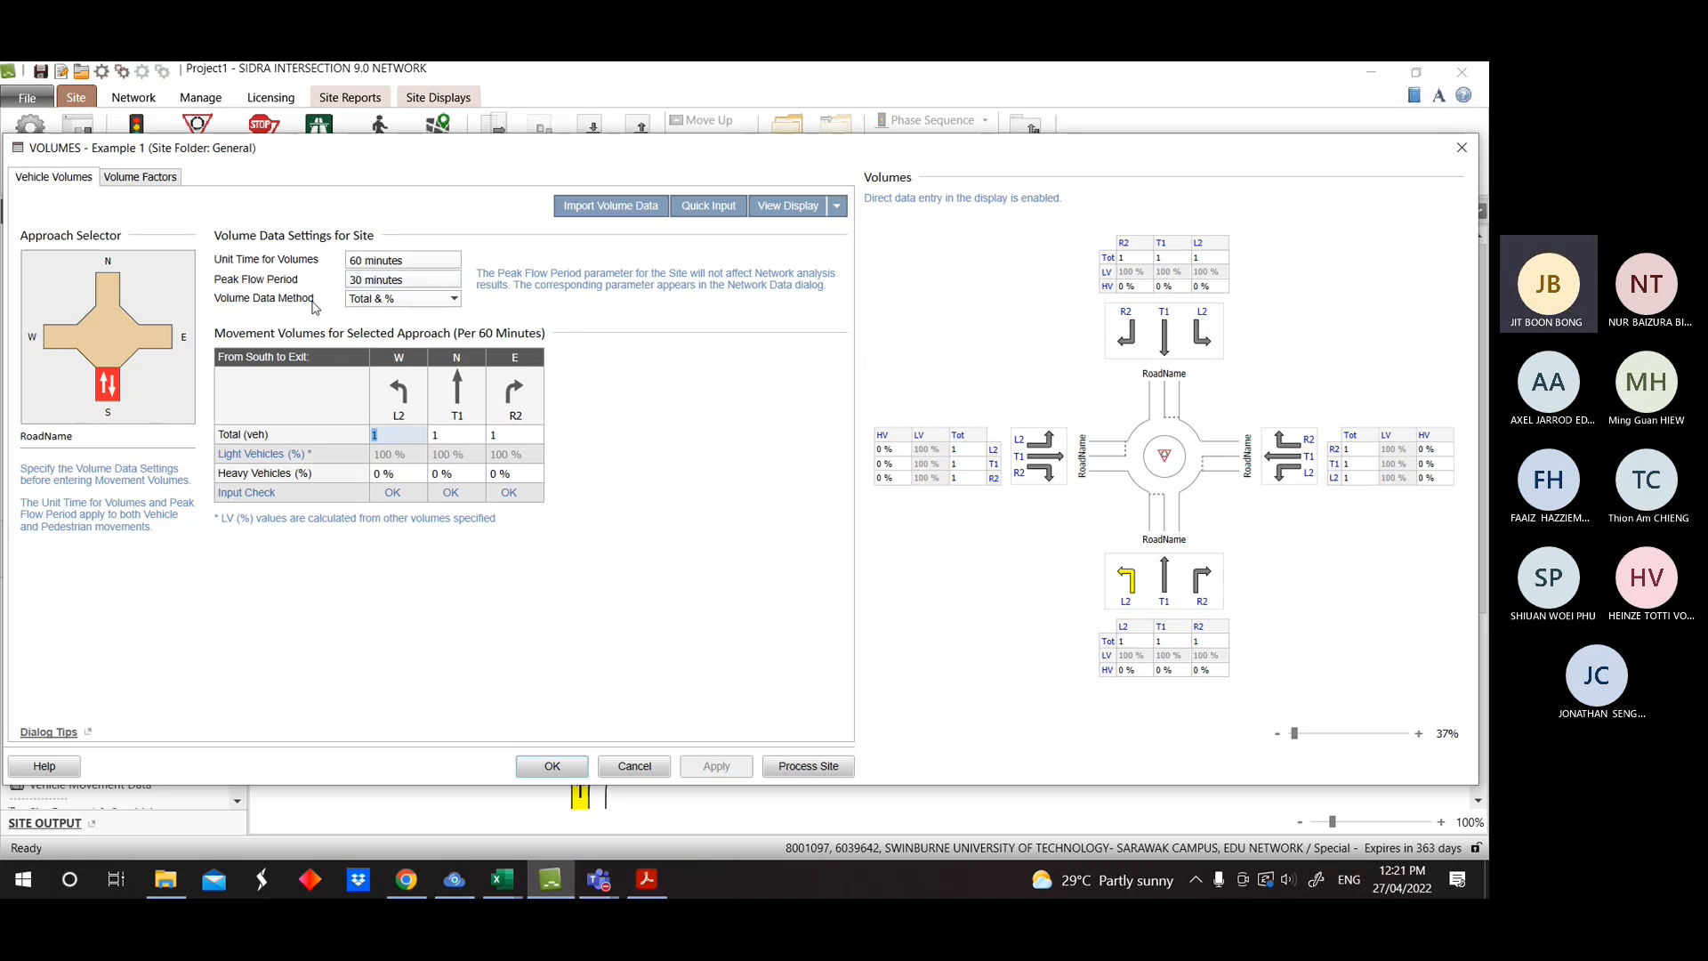
left_click(409, 299)
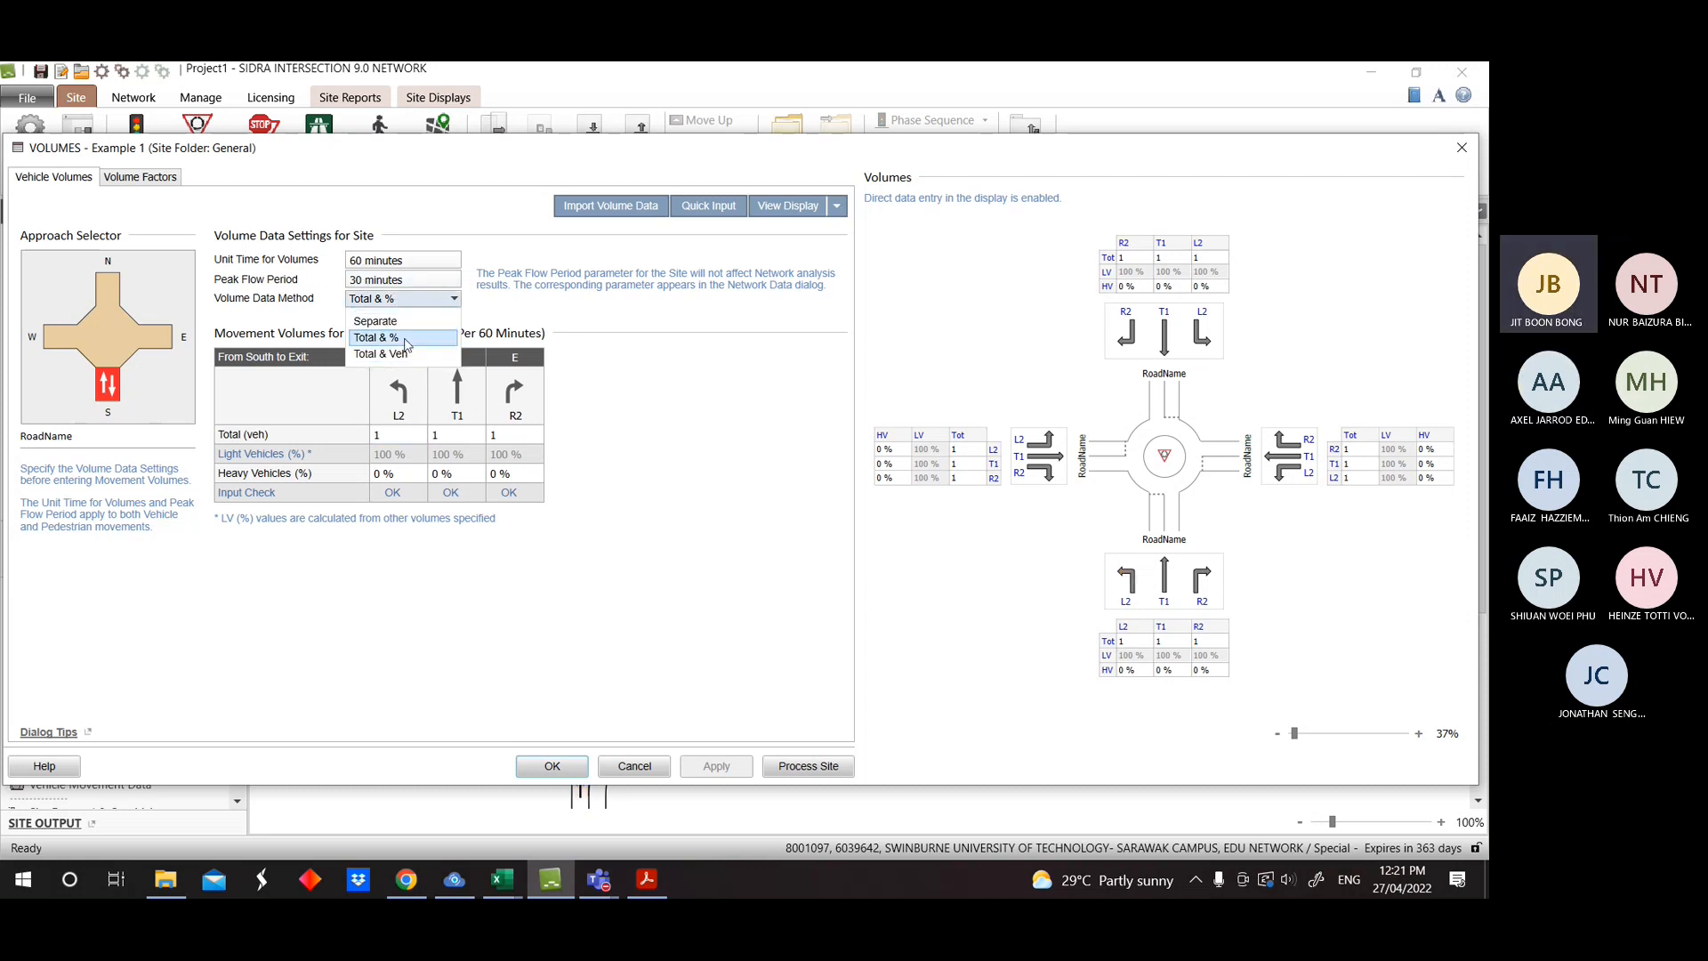
left_click(378, 338)
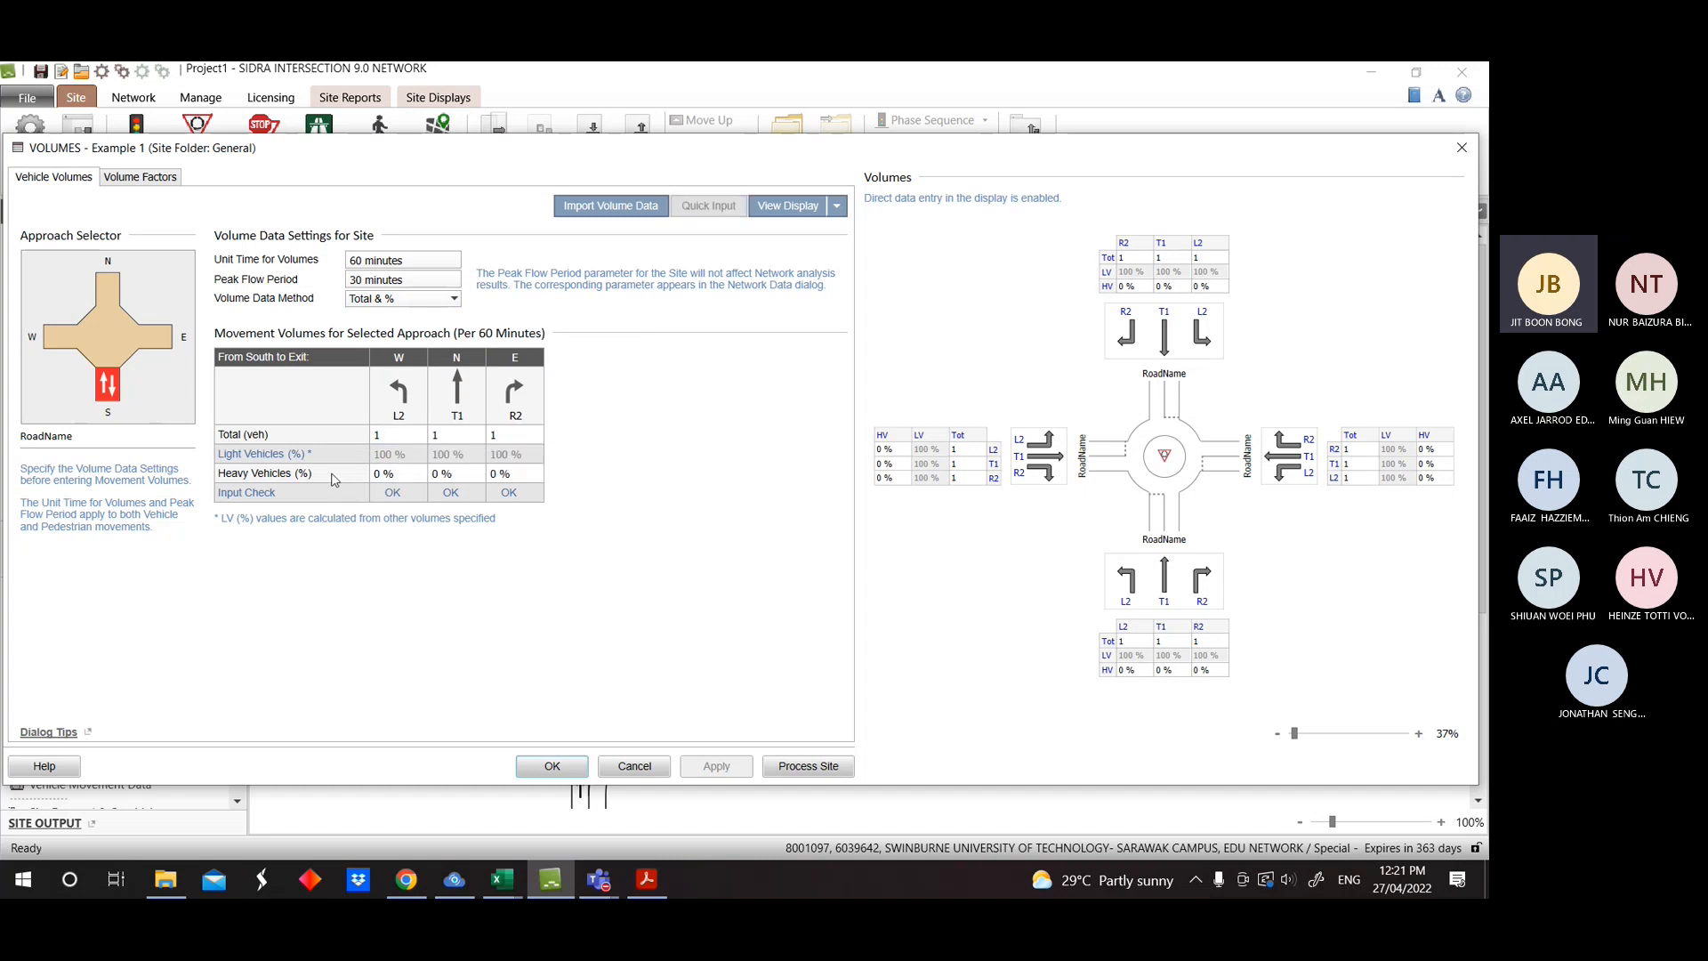
Compare the Volume Data Method options by trying Separate, Total & Veh and Total & %, ending on Total & Veh.
left_click(411, 299)
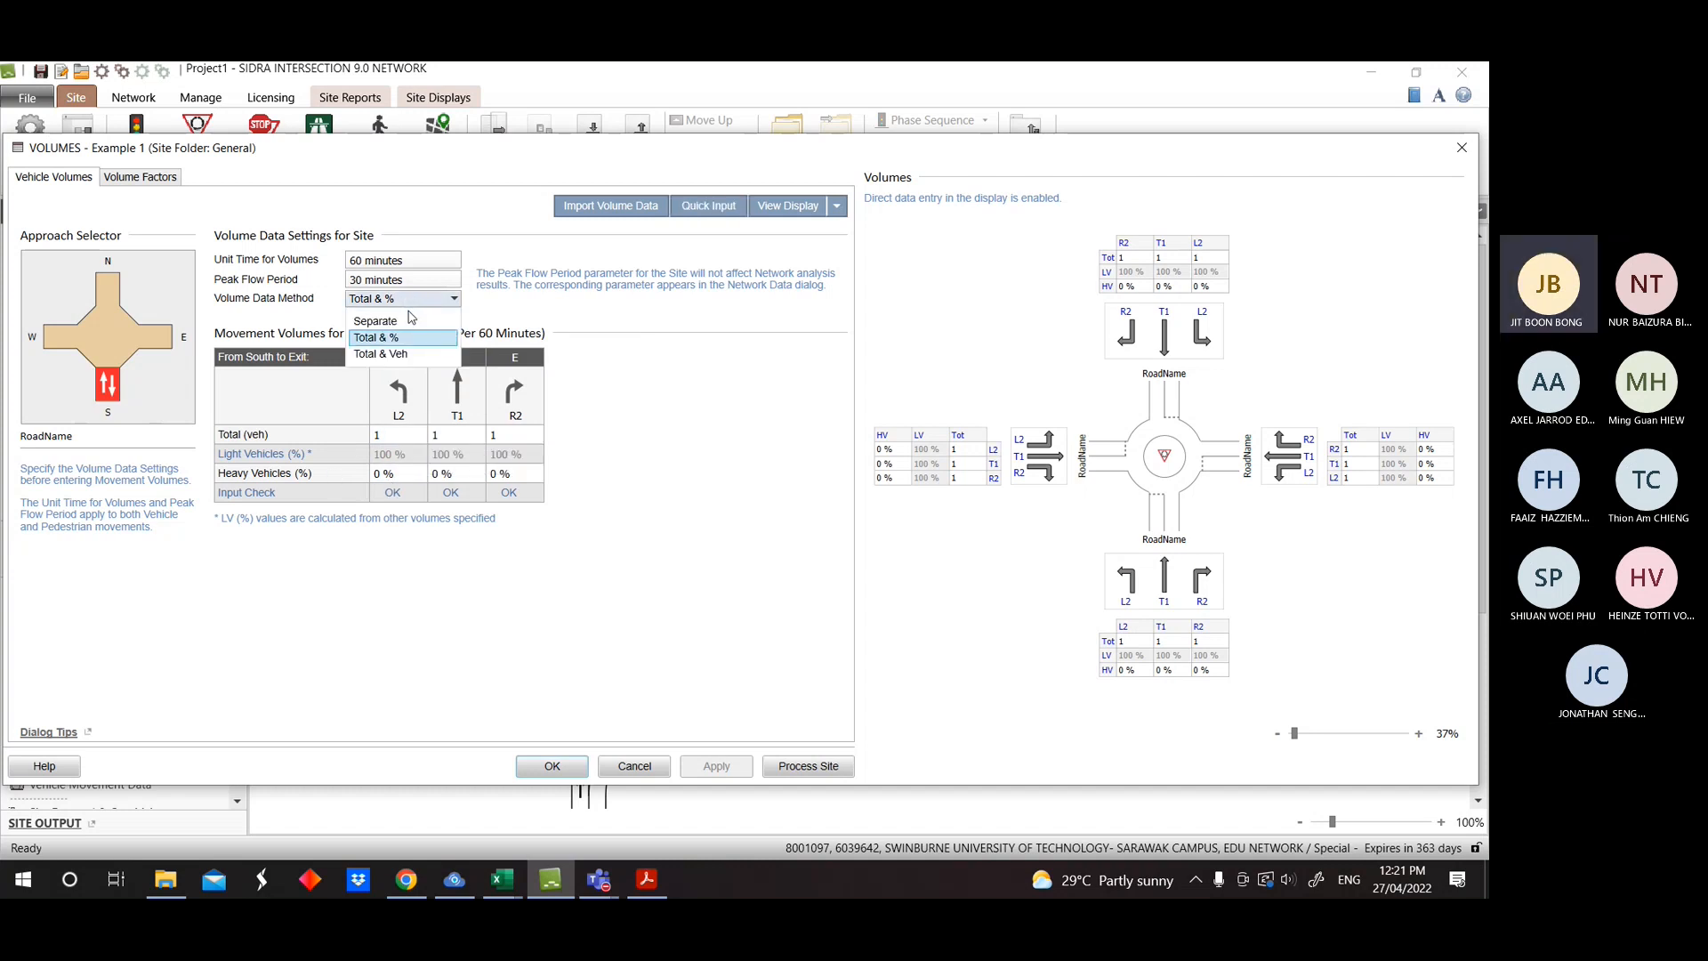
left_click(411, 322)
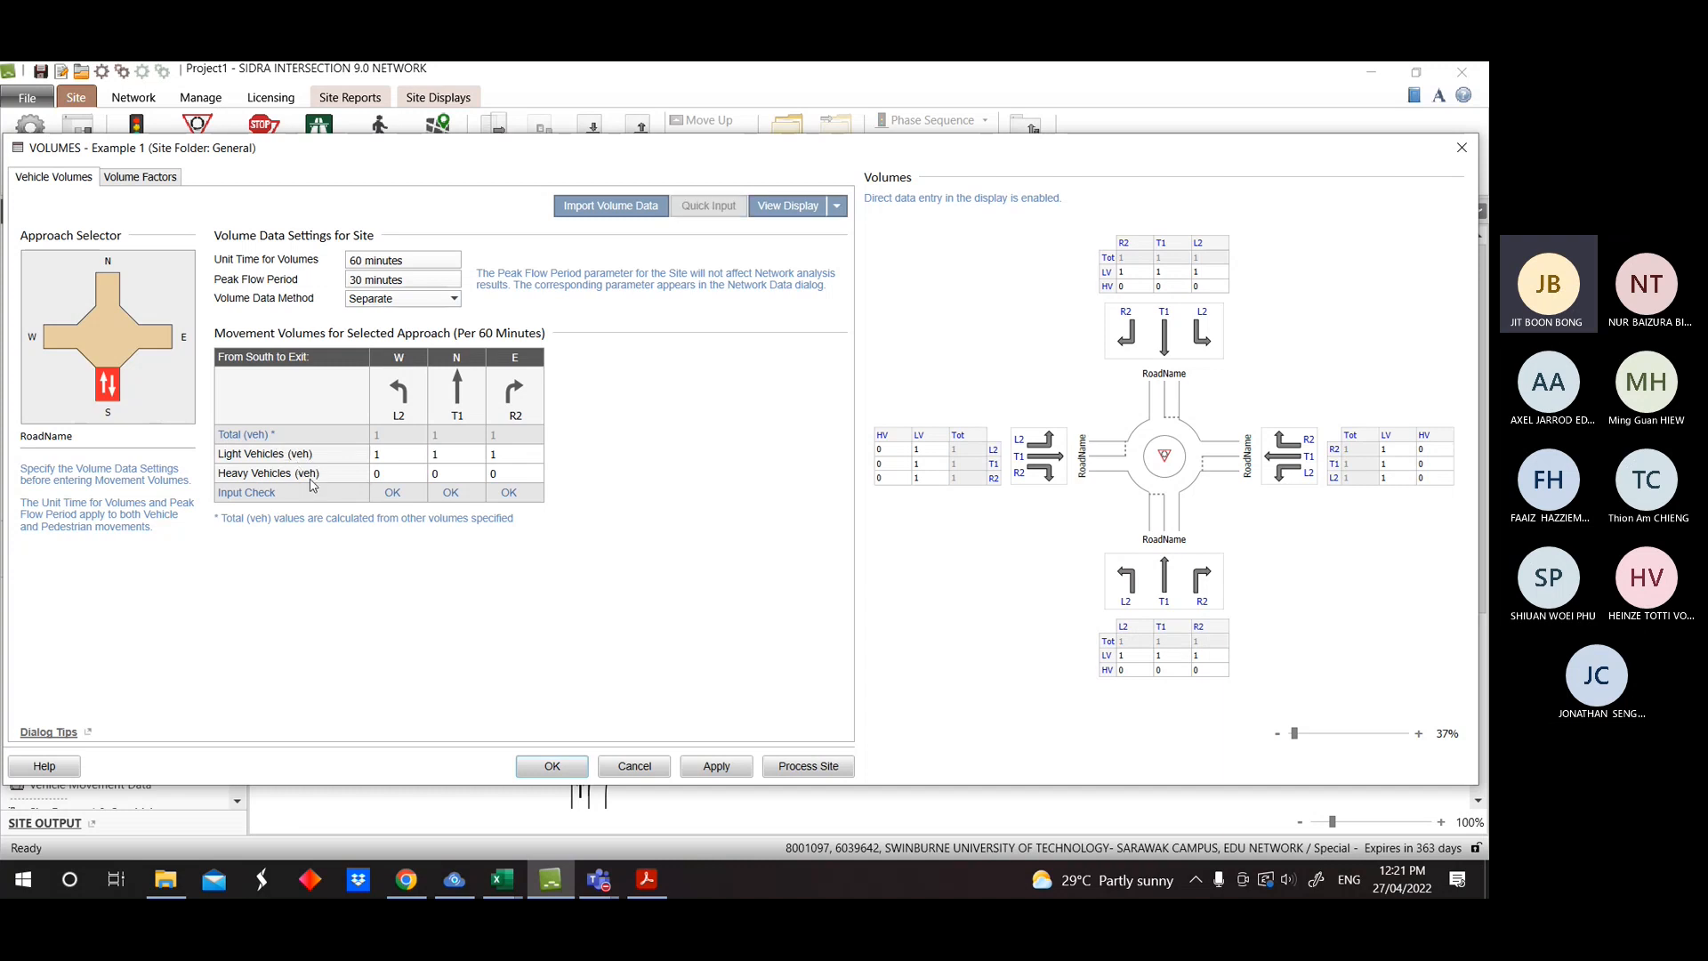
left_click(401, 299)
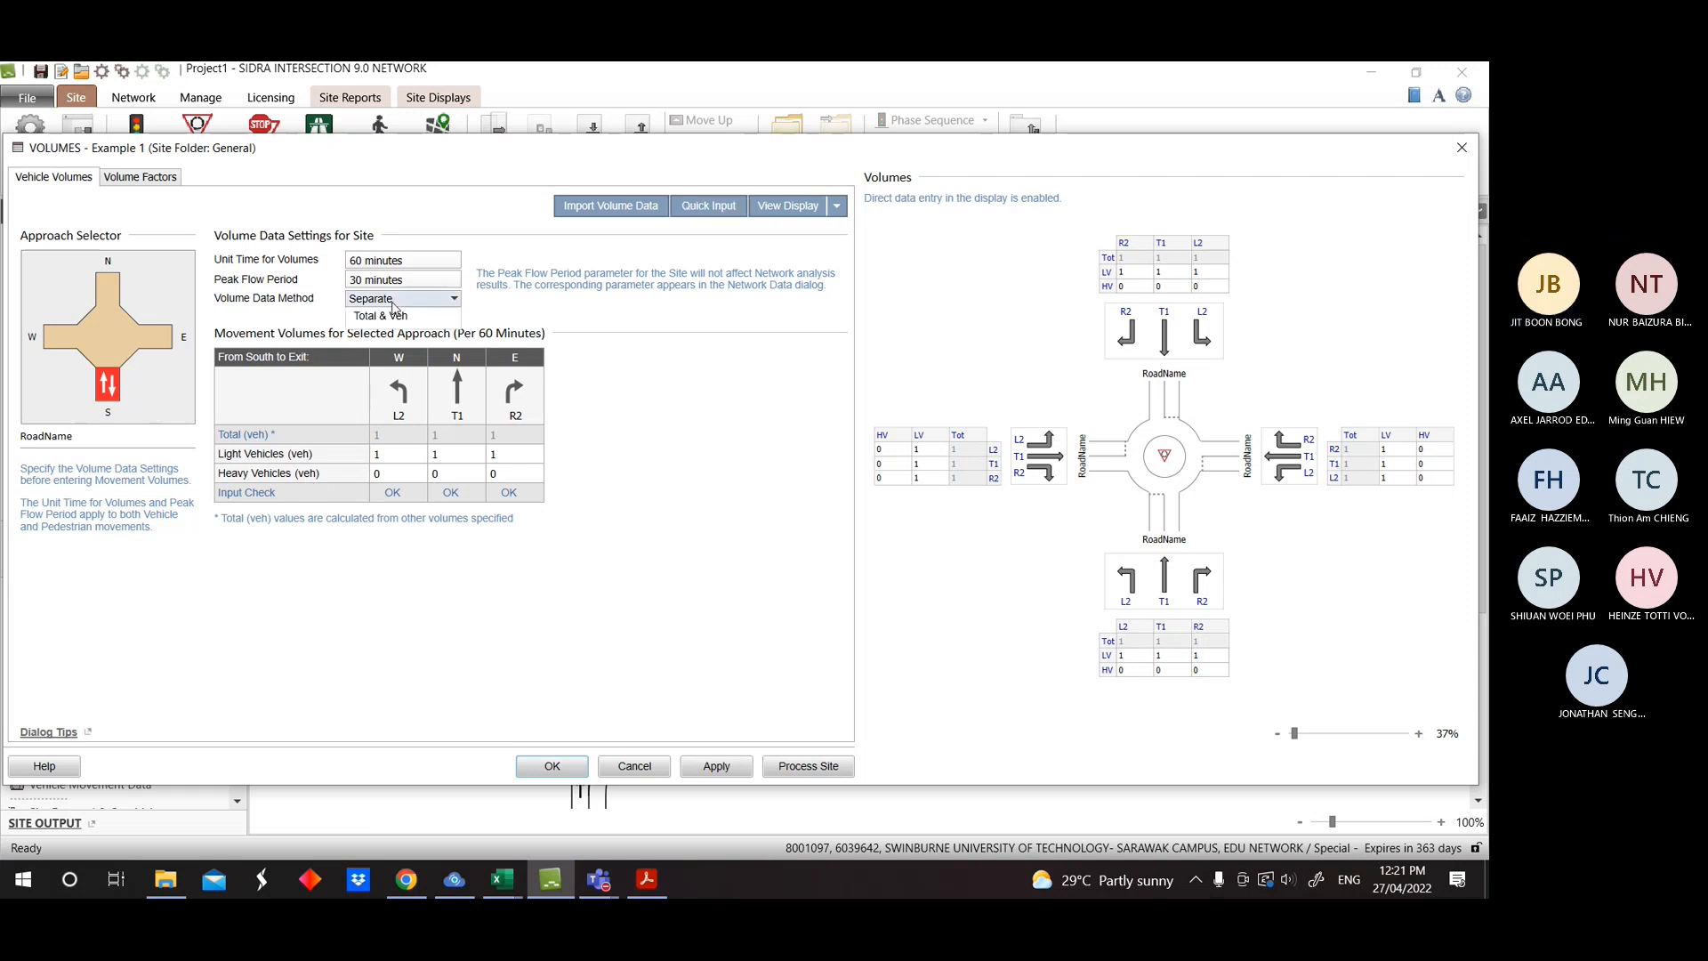
left_click(391, 353)
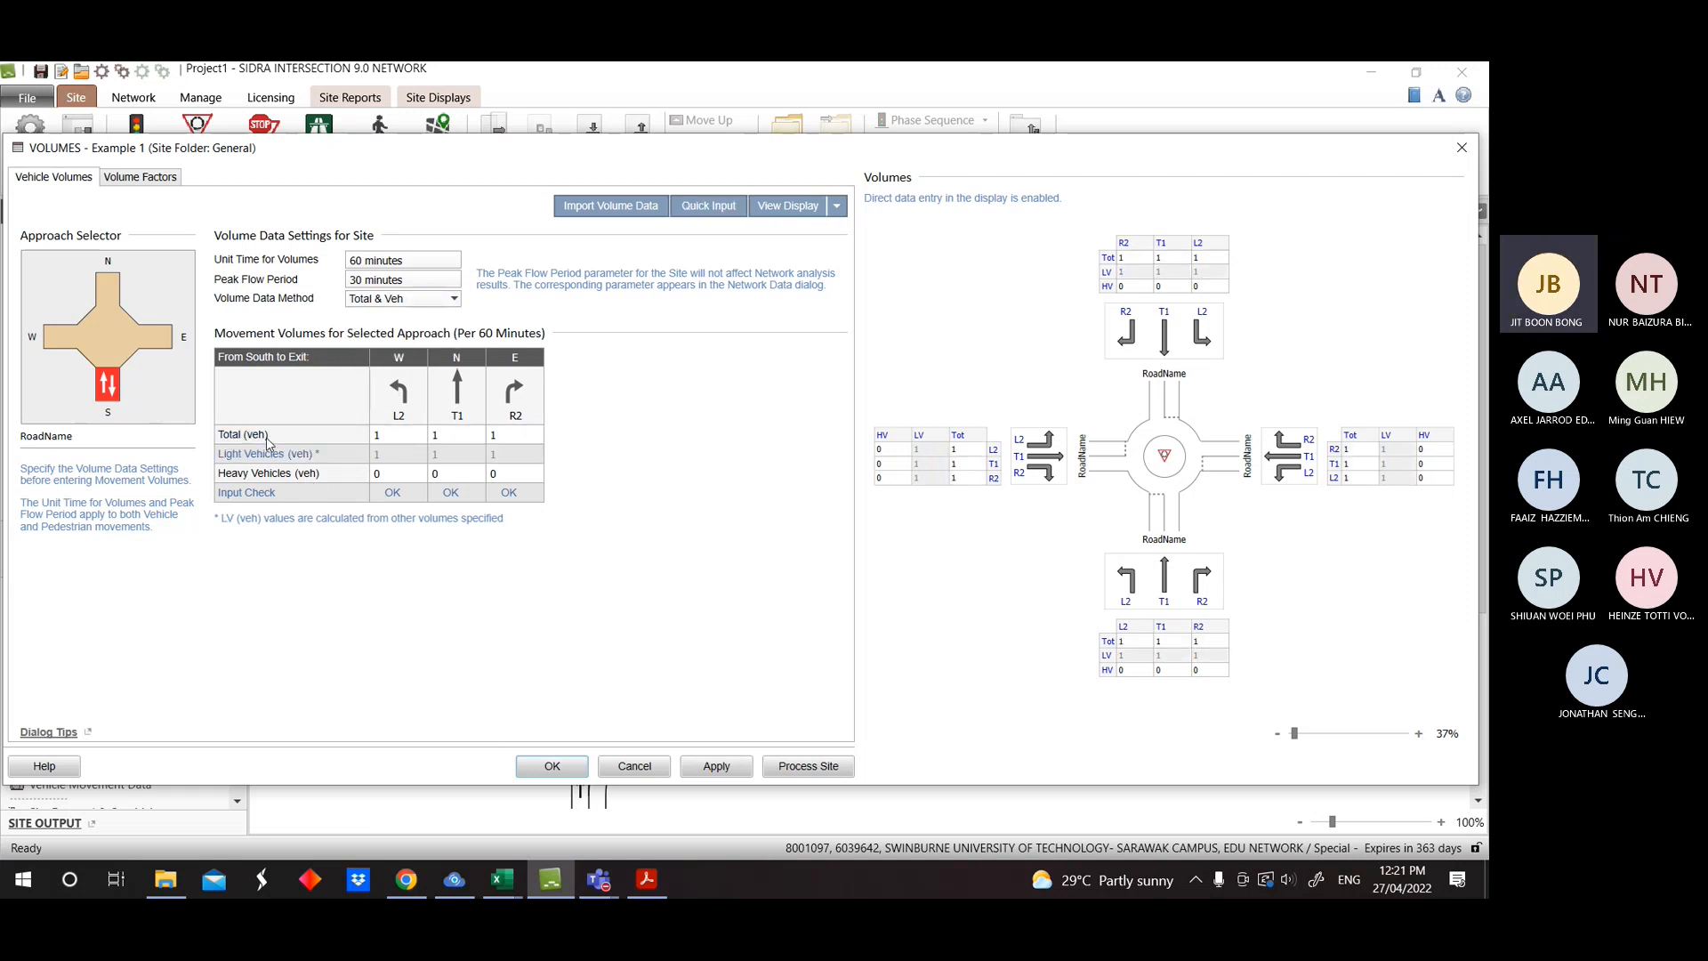
left_click(397, 300)
left_click(394, 342)
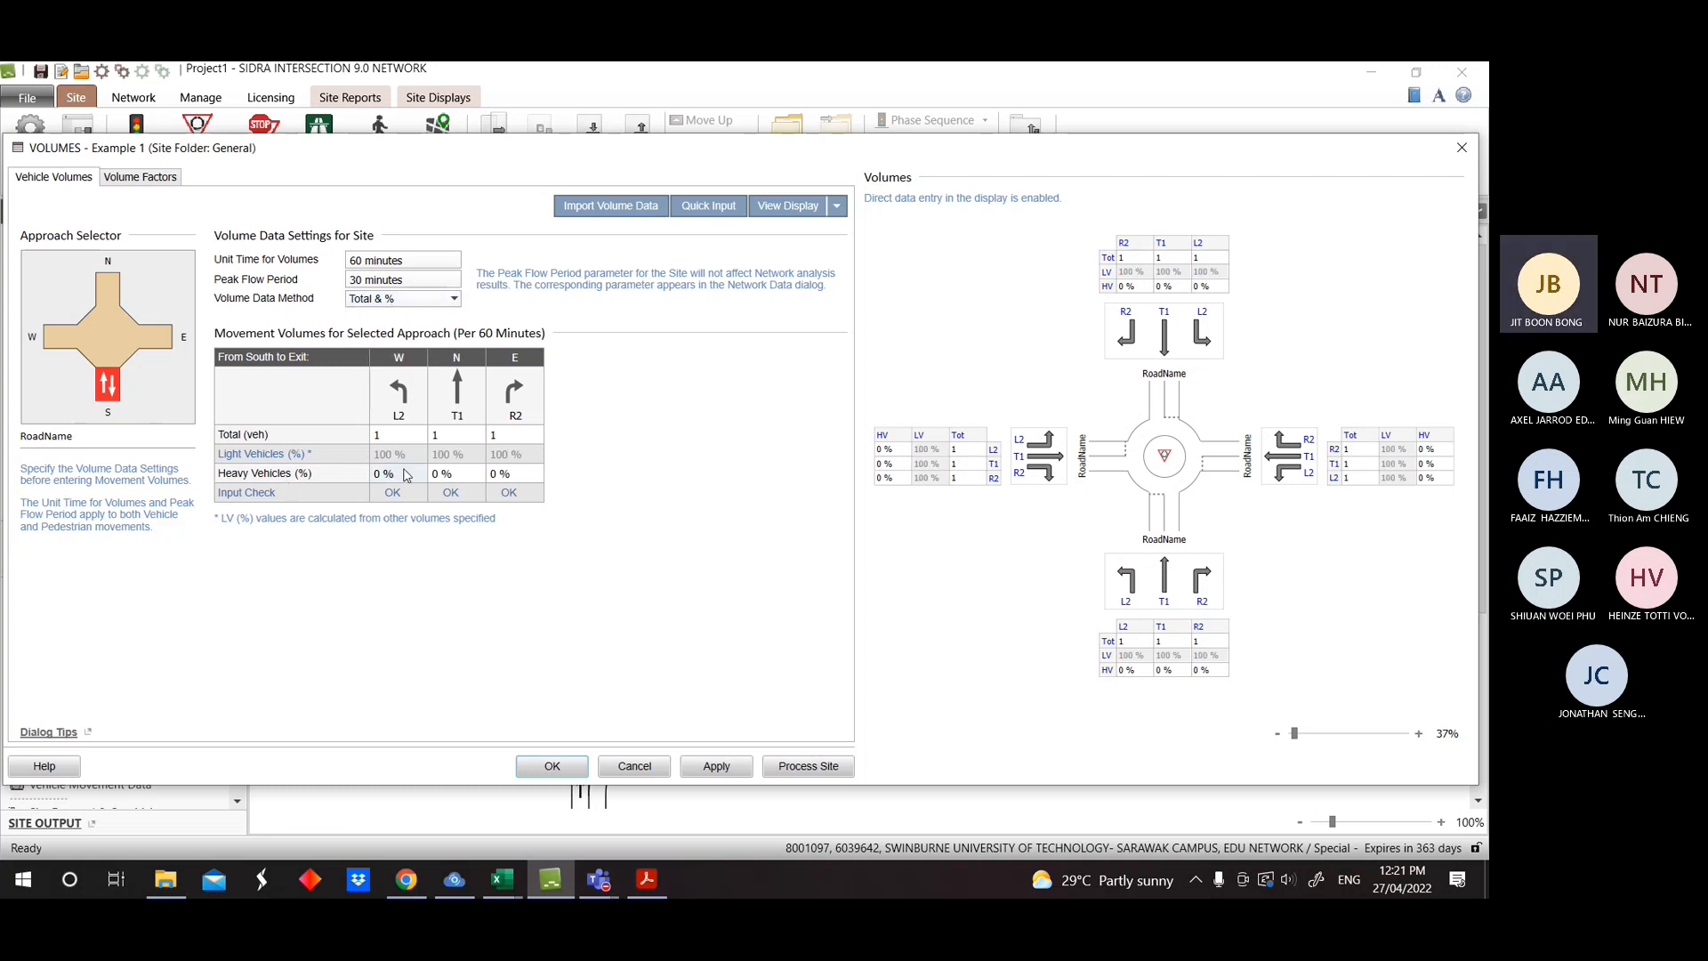
left_click(402, 298)
left_click(391, 354)
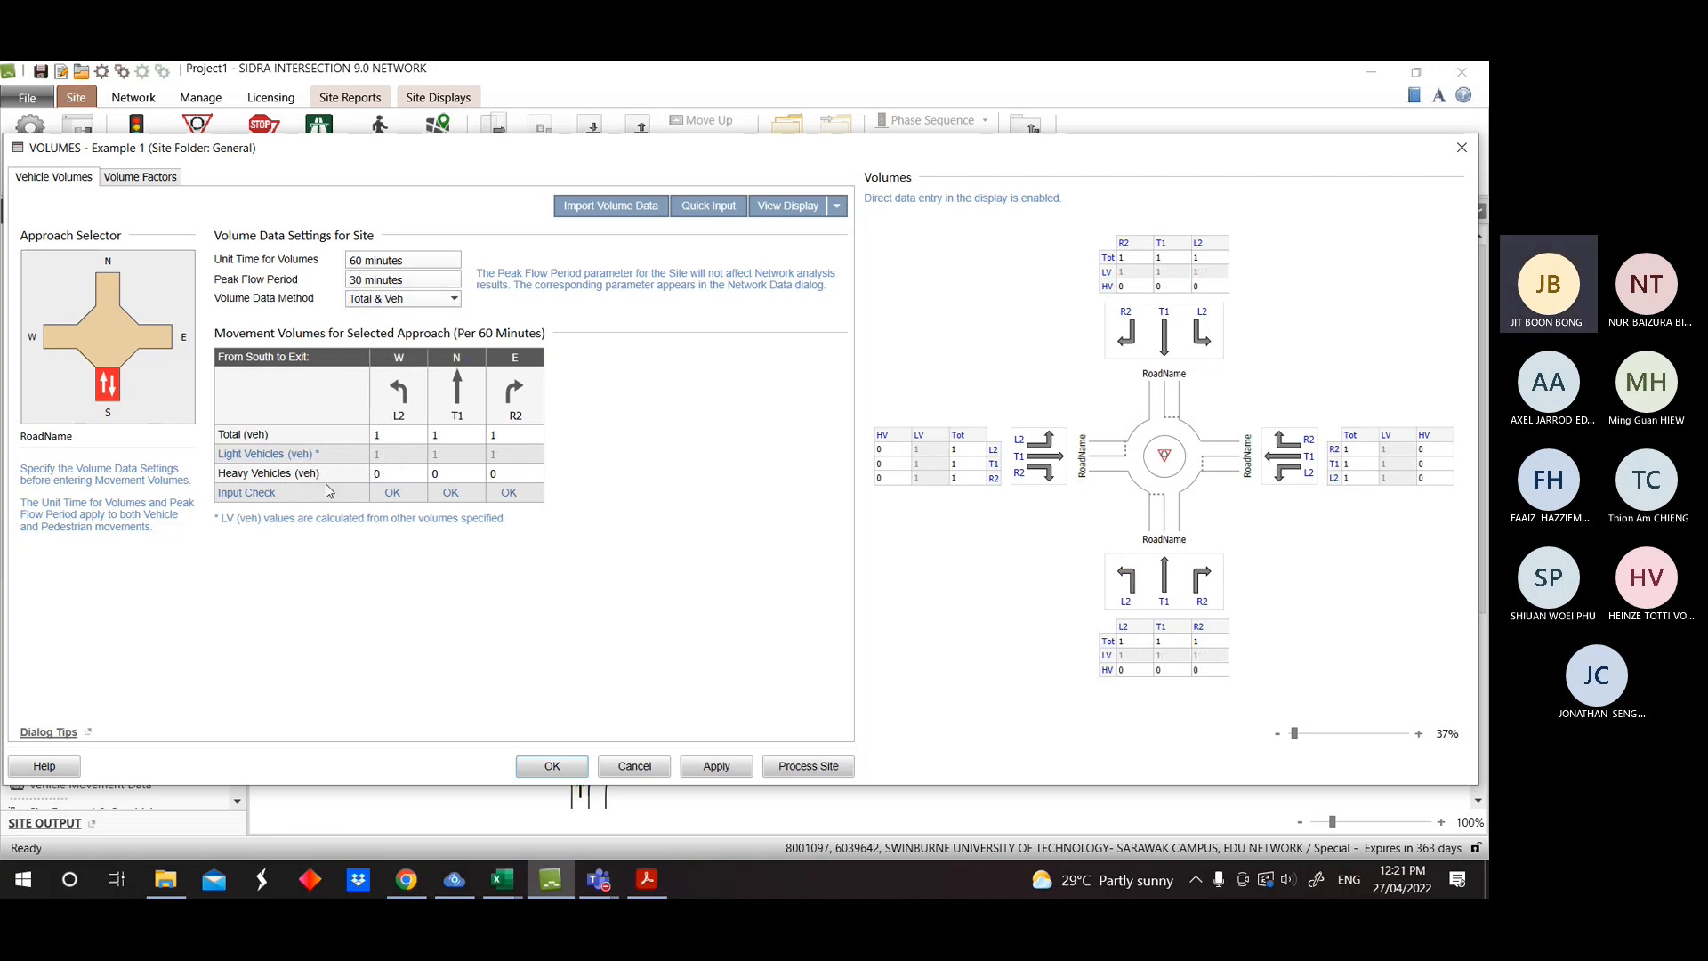
Try the Separate method on the south approach's light and heavy vehicle entries, and compare it with Total & %.
left_click(424, 303)
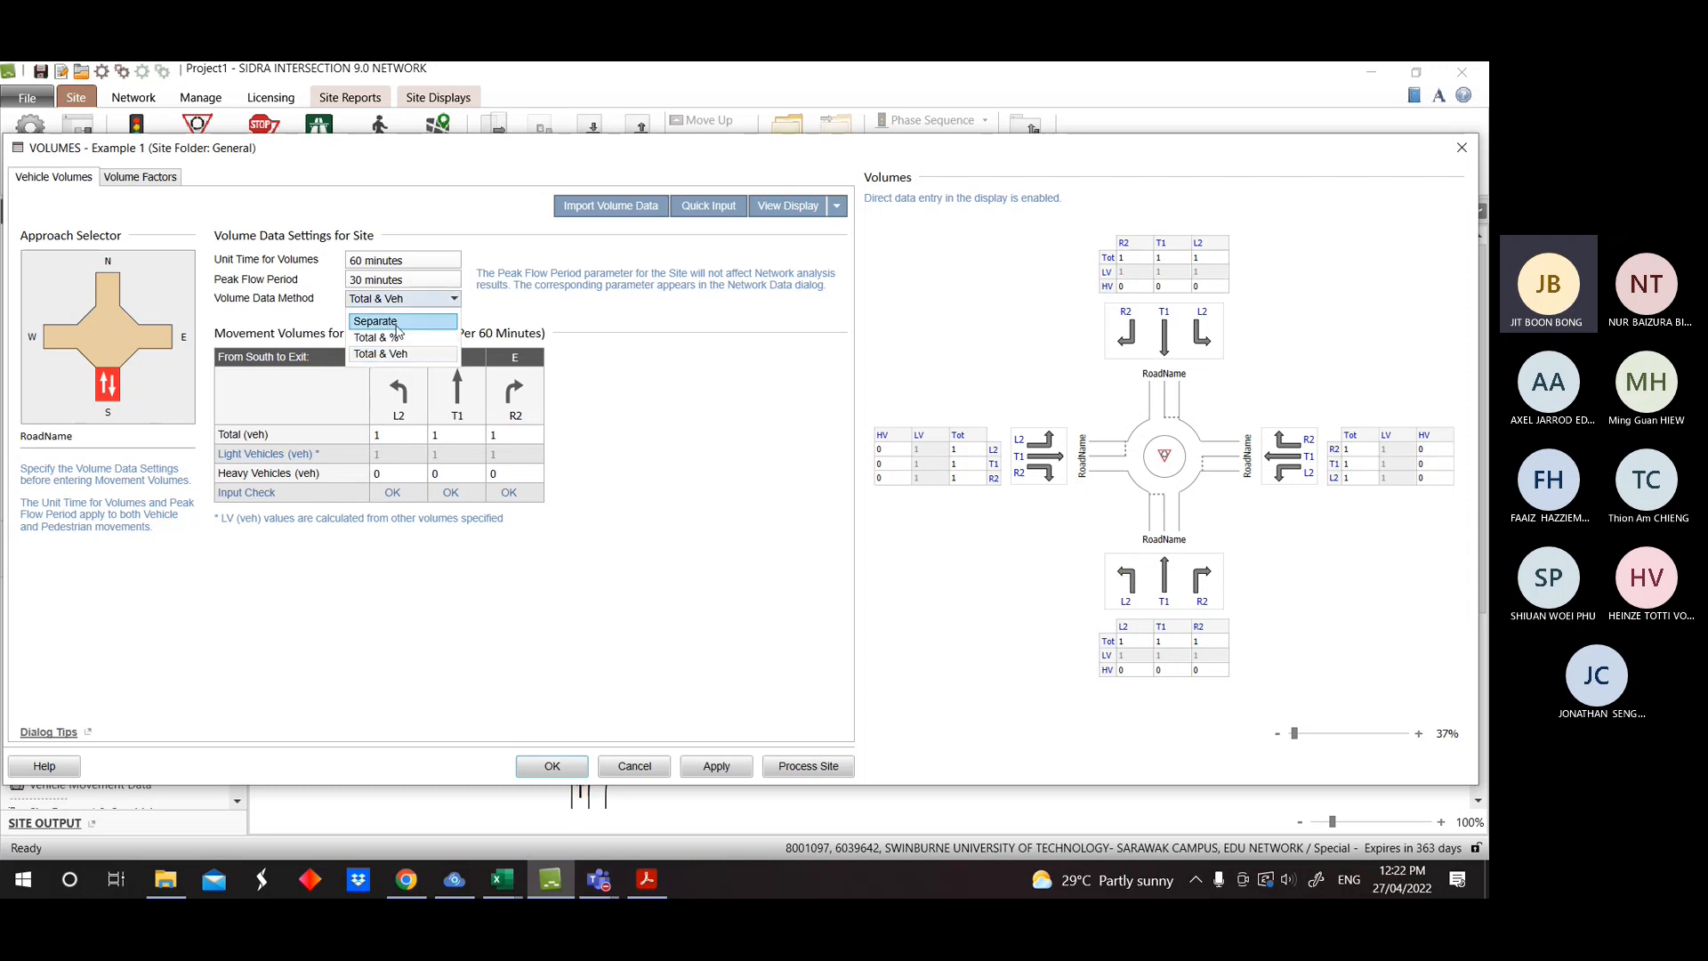
left_click(397, 322)
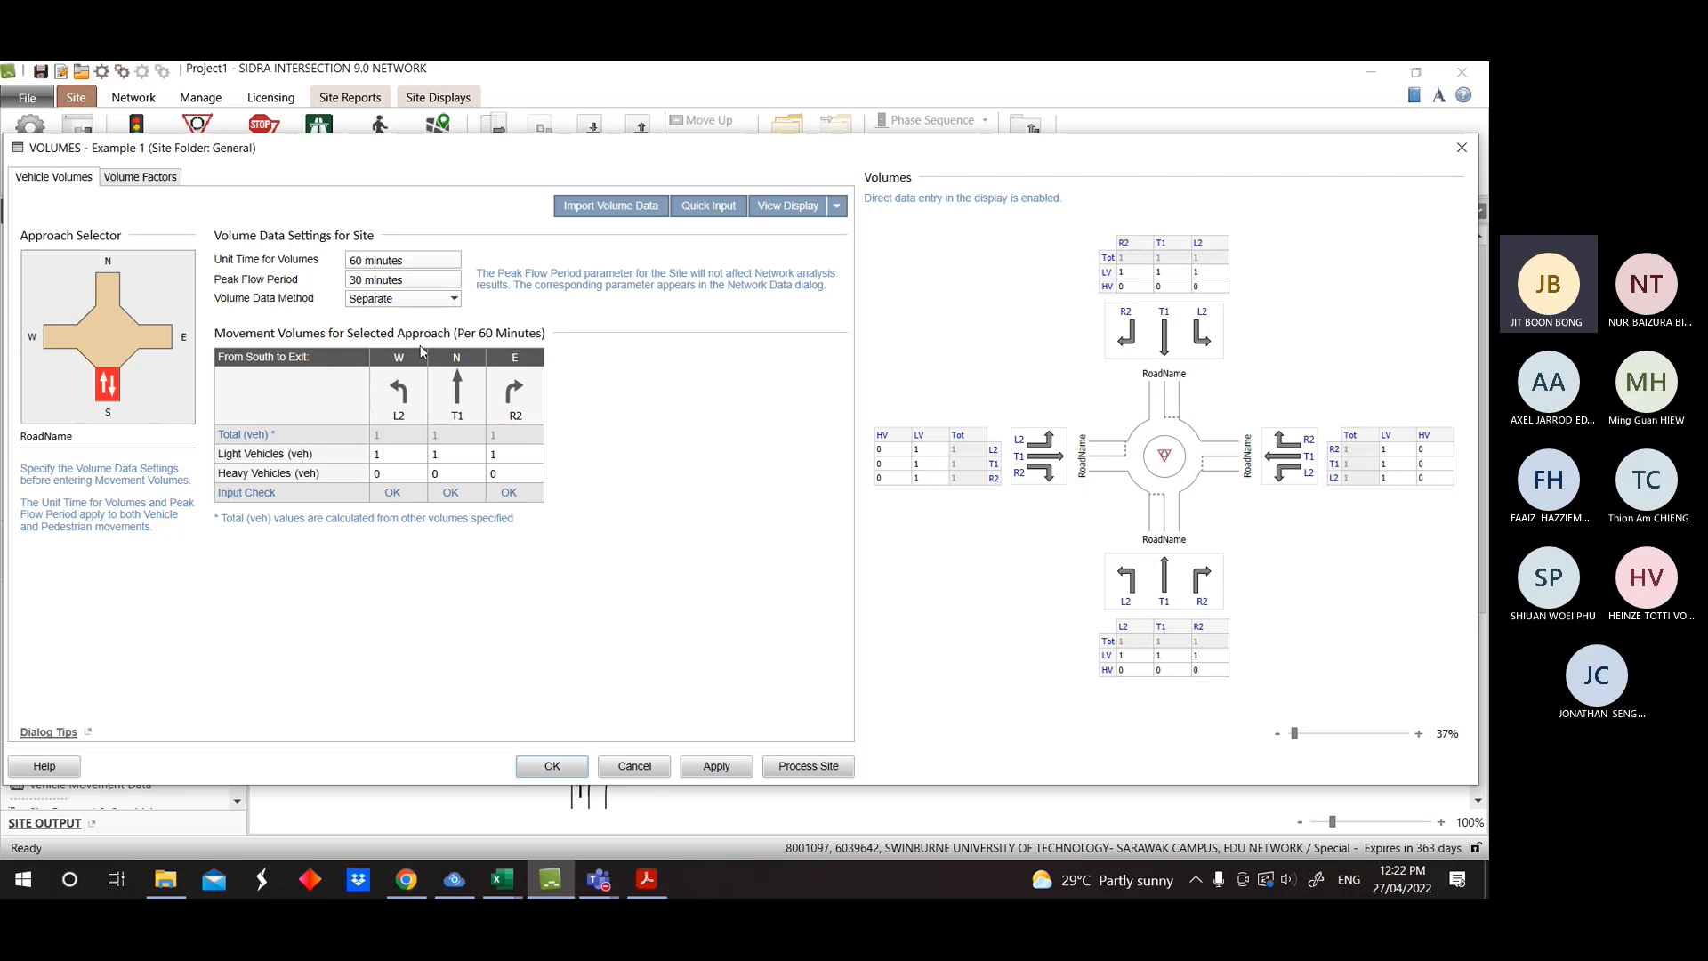
left_click(381, 457)
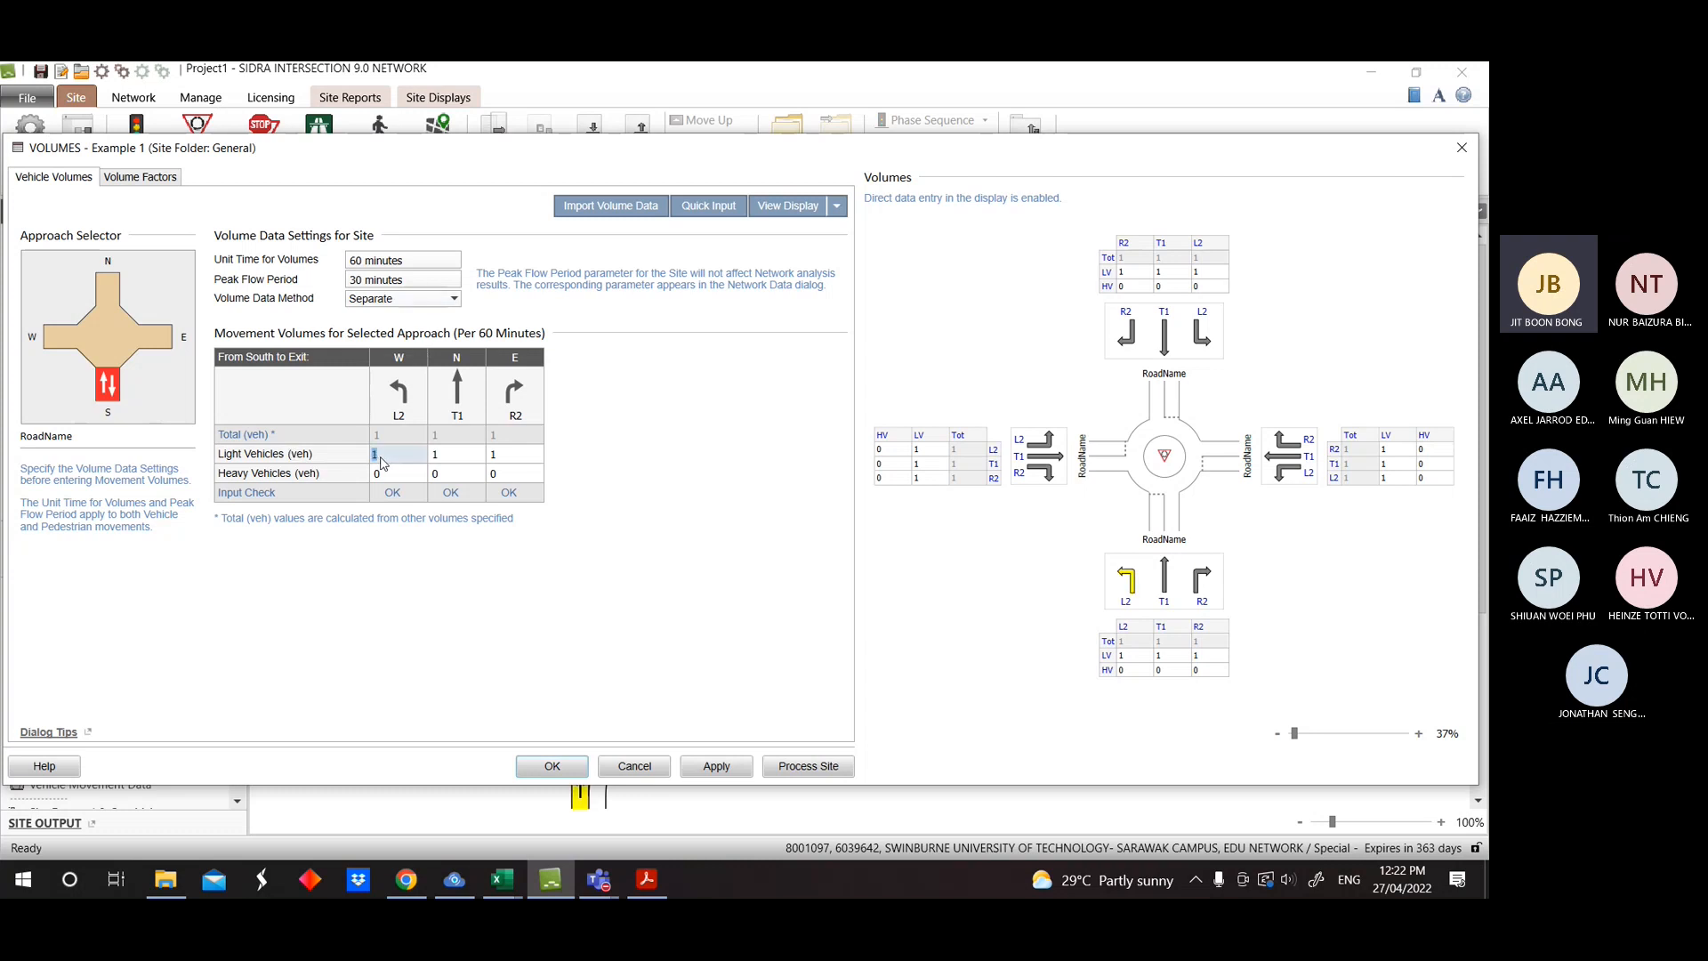
left_click(384, 478)
left_click(405, 299)
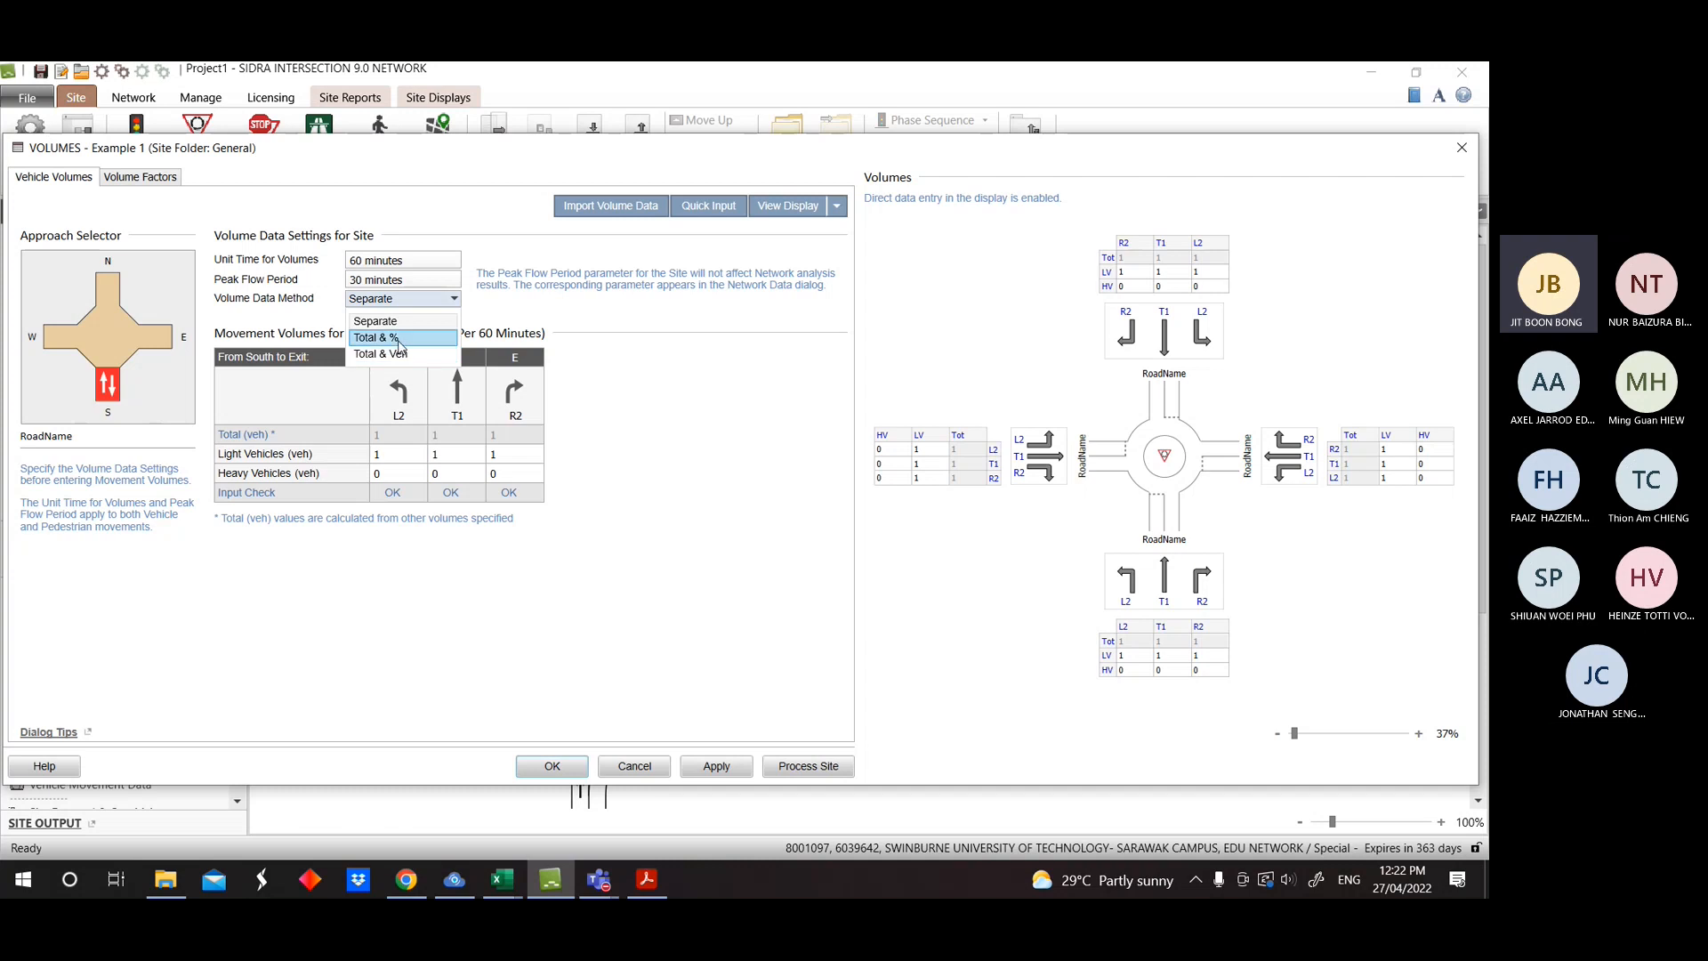
left_click(399, 344)
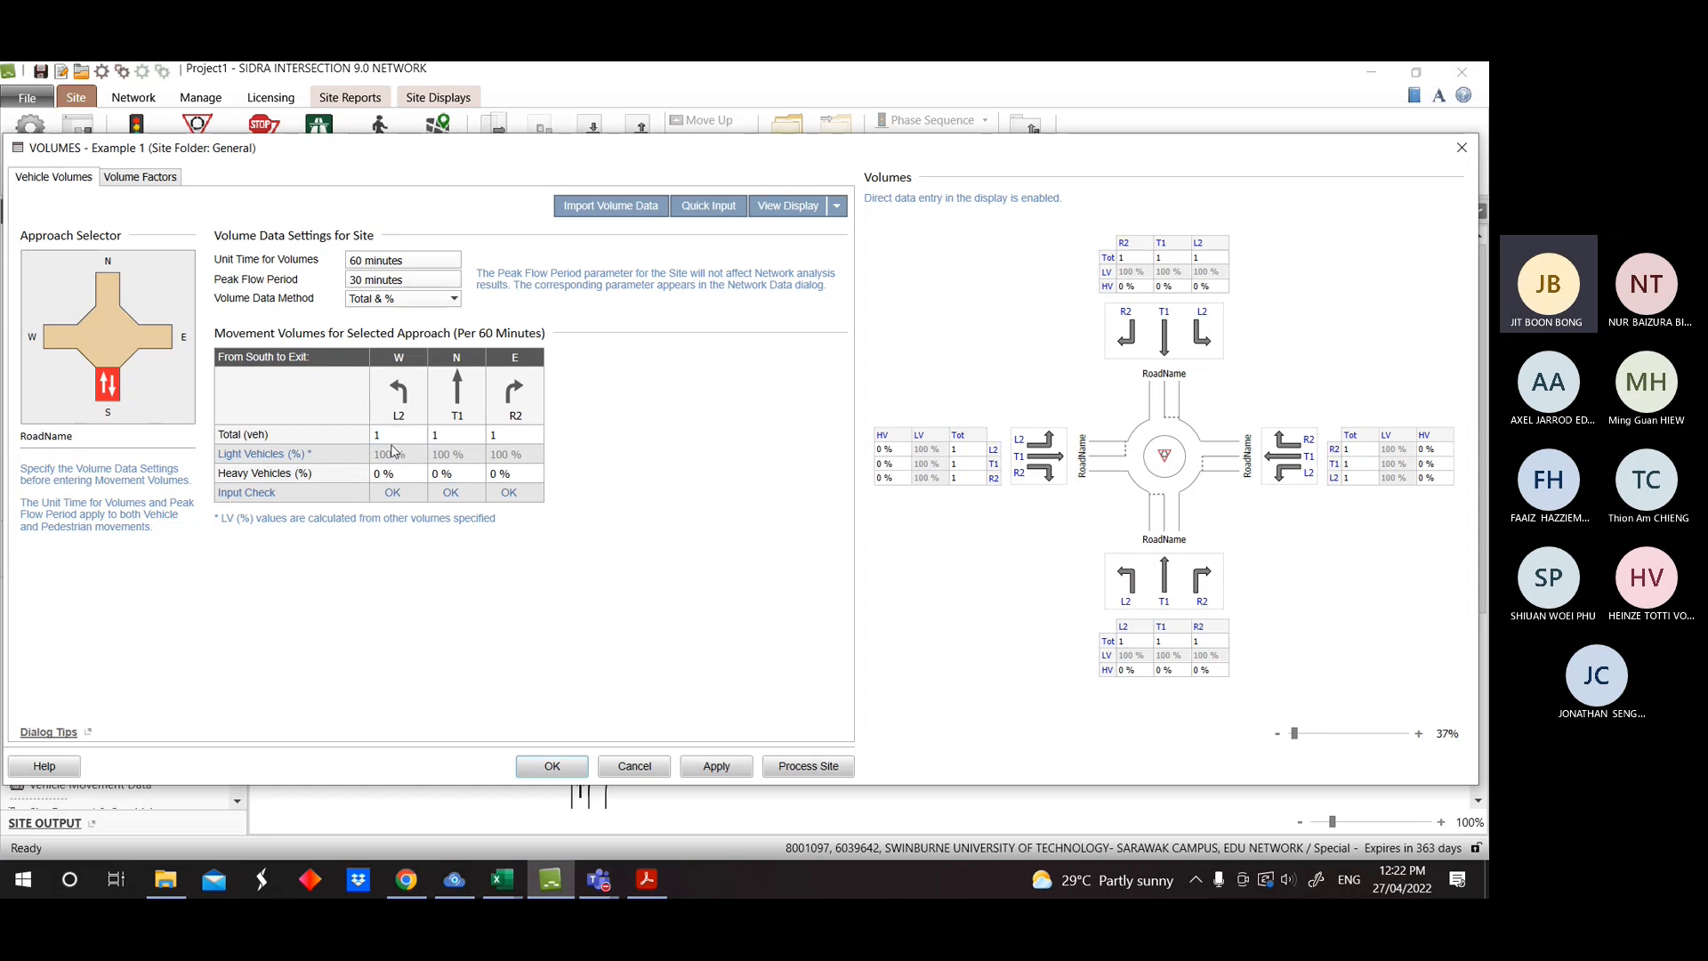
left_click(393, 474)
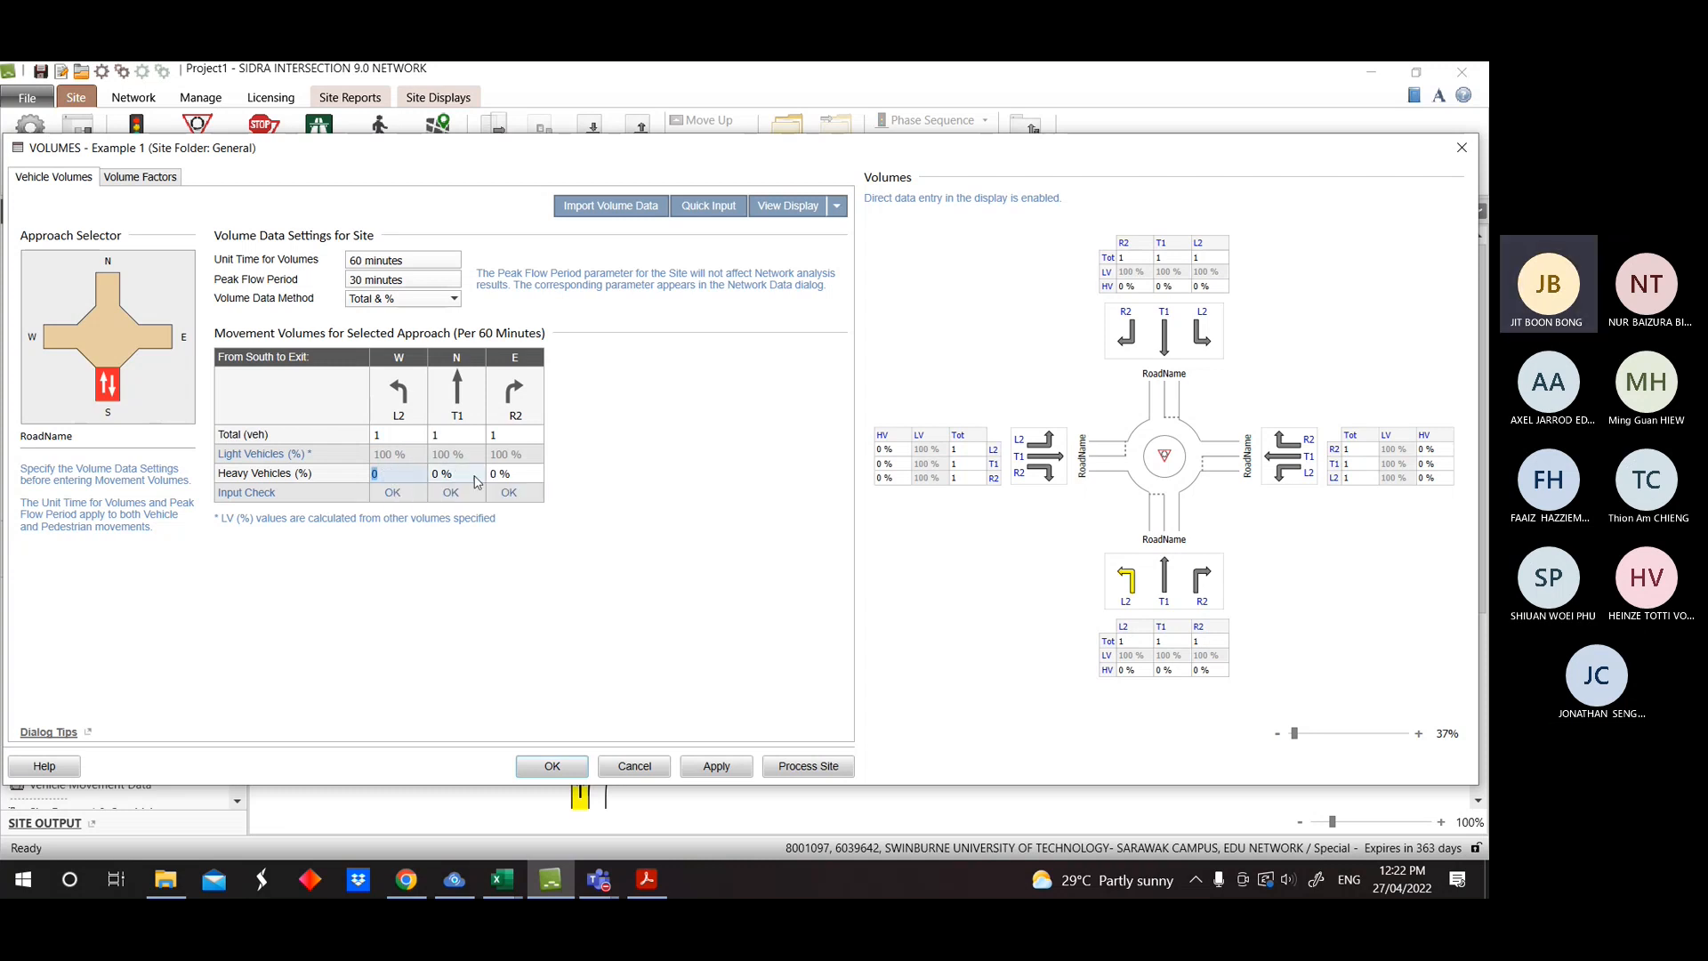
Set the Volume Data Method to Separate and bring up the volume diagram in the SIDRA notes.
left_click(425, 299)
left_click(403, 322)
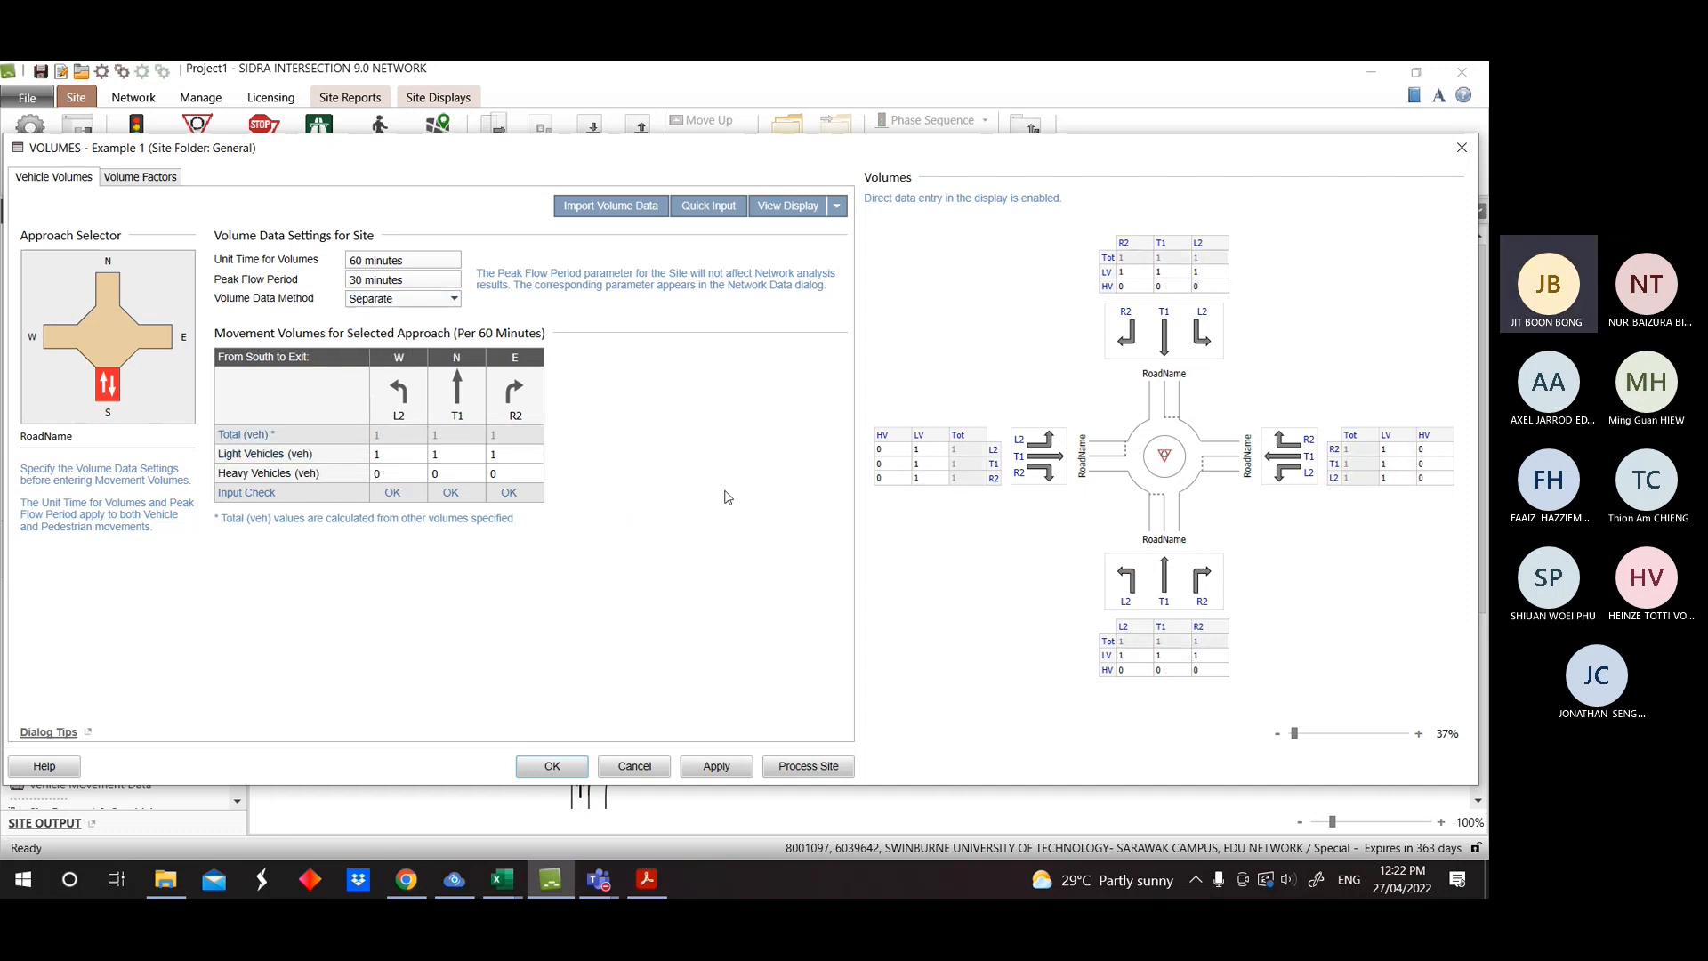
left_click(425, 298)
left_click(403, 322)
left_click(646, 879)
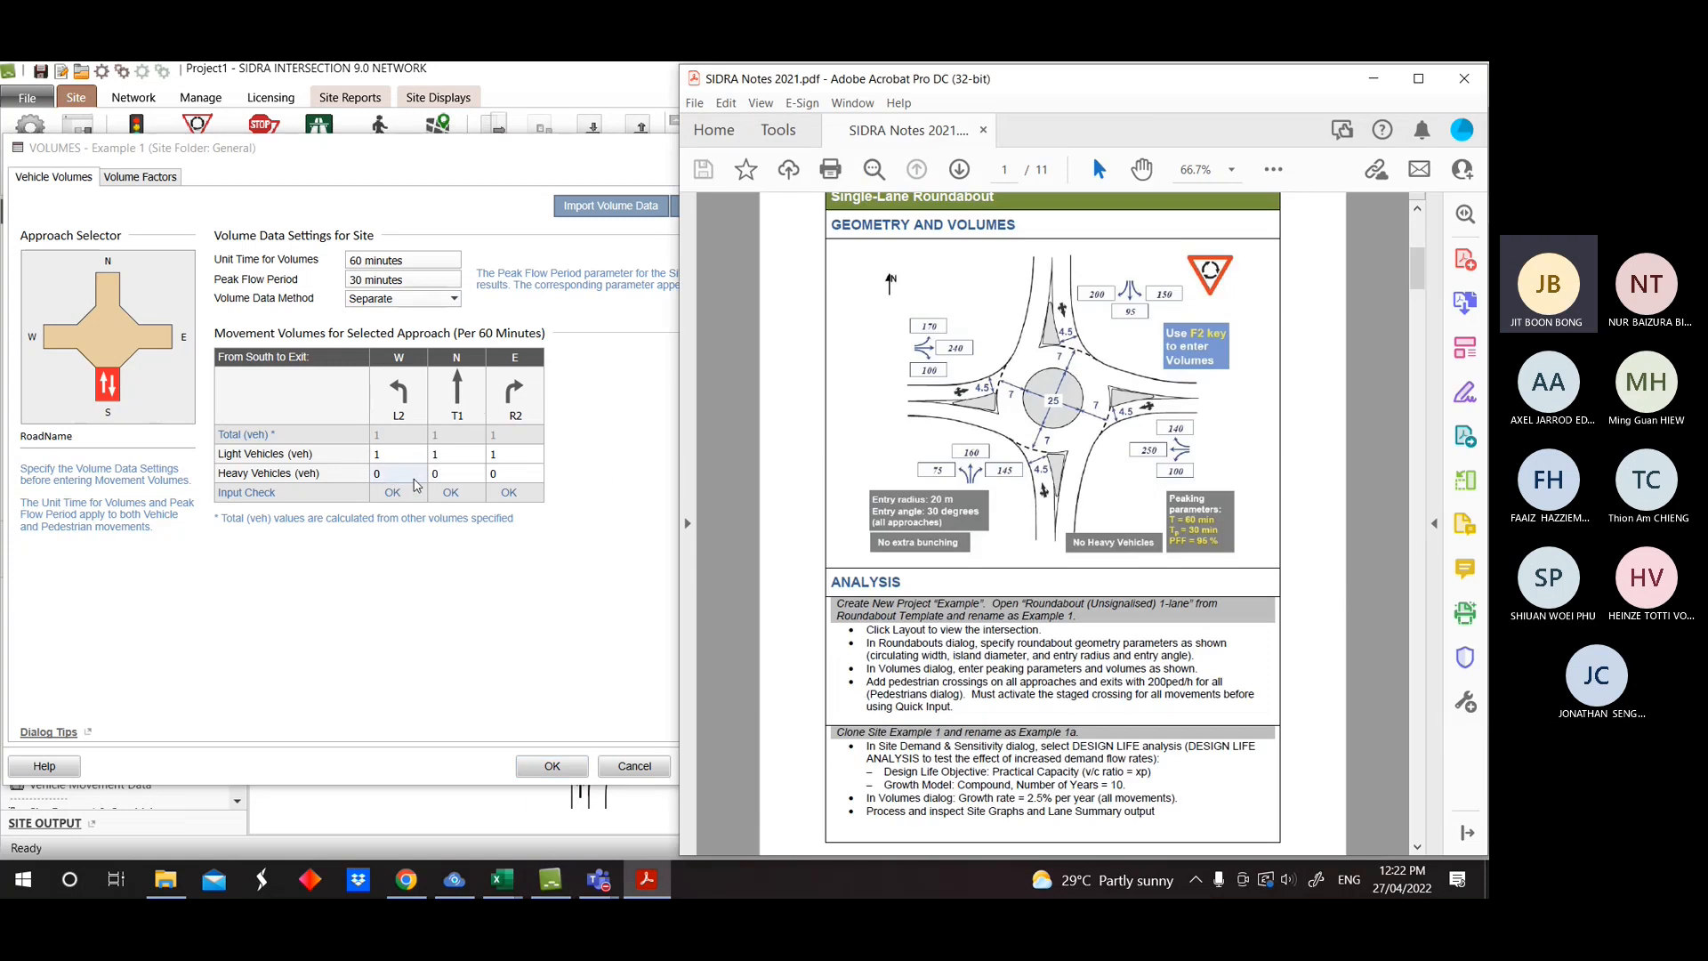
Switch the Volume Data Method from Separate to Total & %, and then to Total & Veh.
left_click(394, 485)
left_click(364, 300)
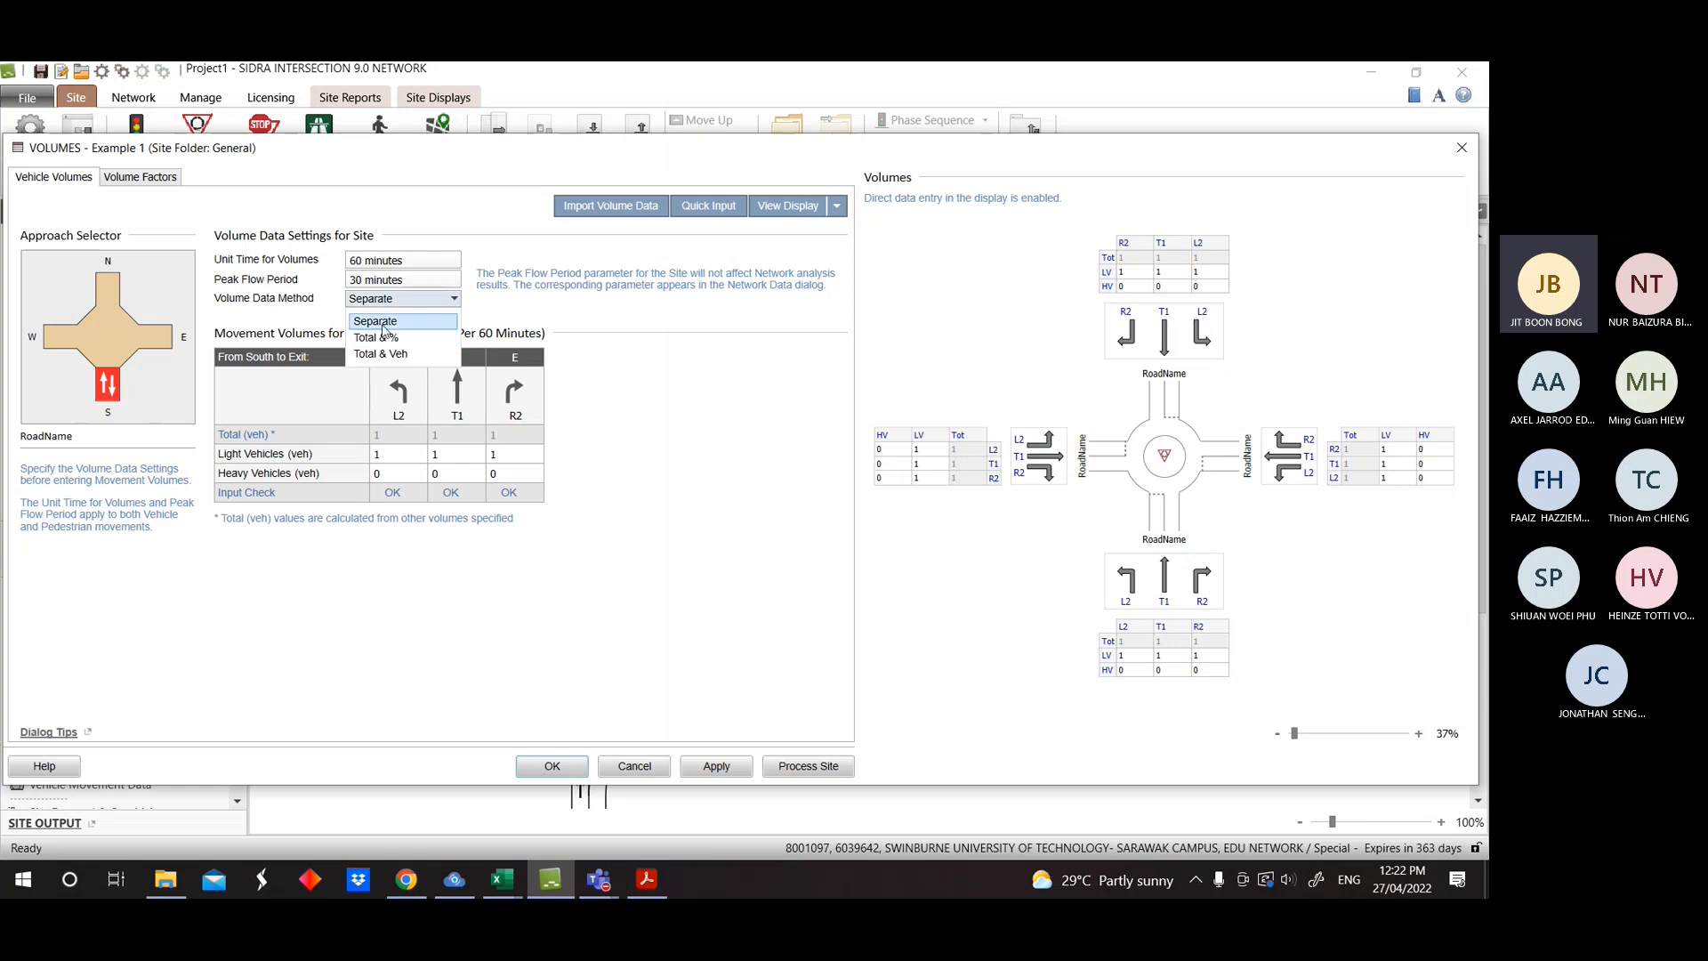
left_click(332, 469)
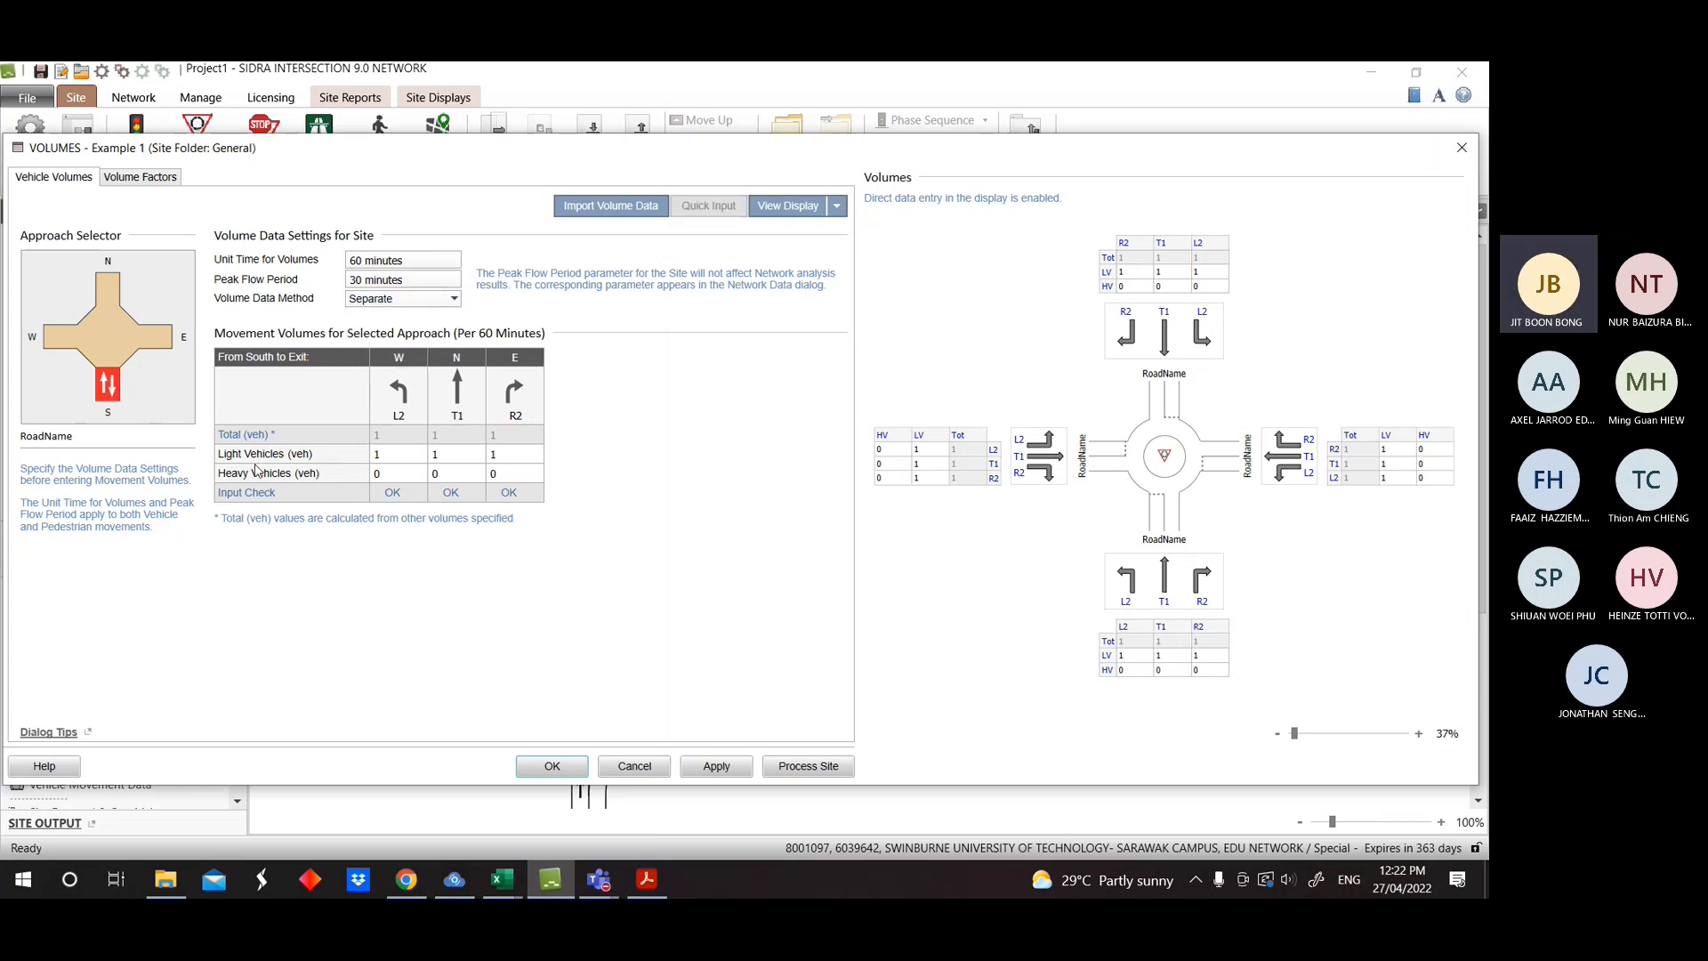
left_click(379, 301)
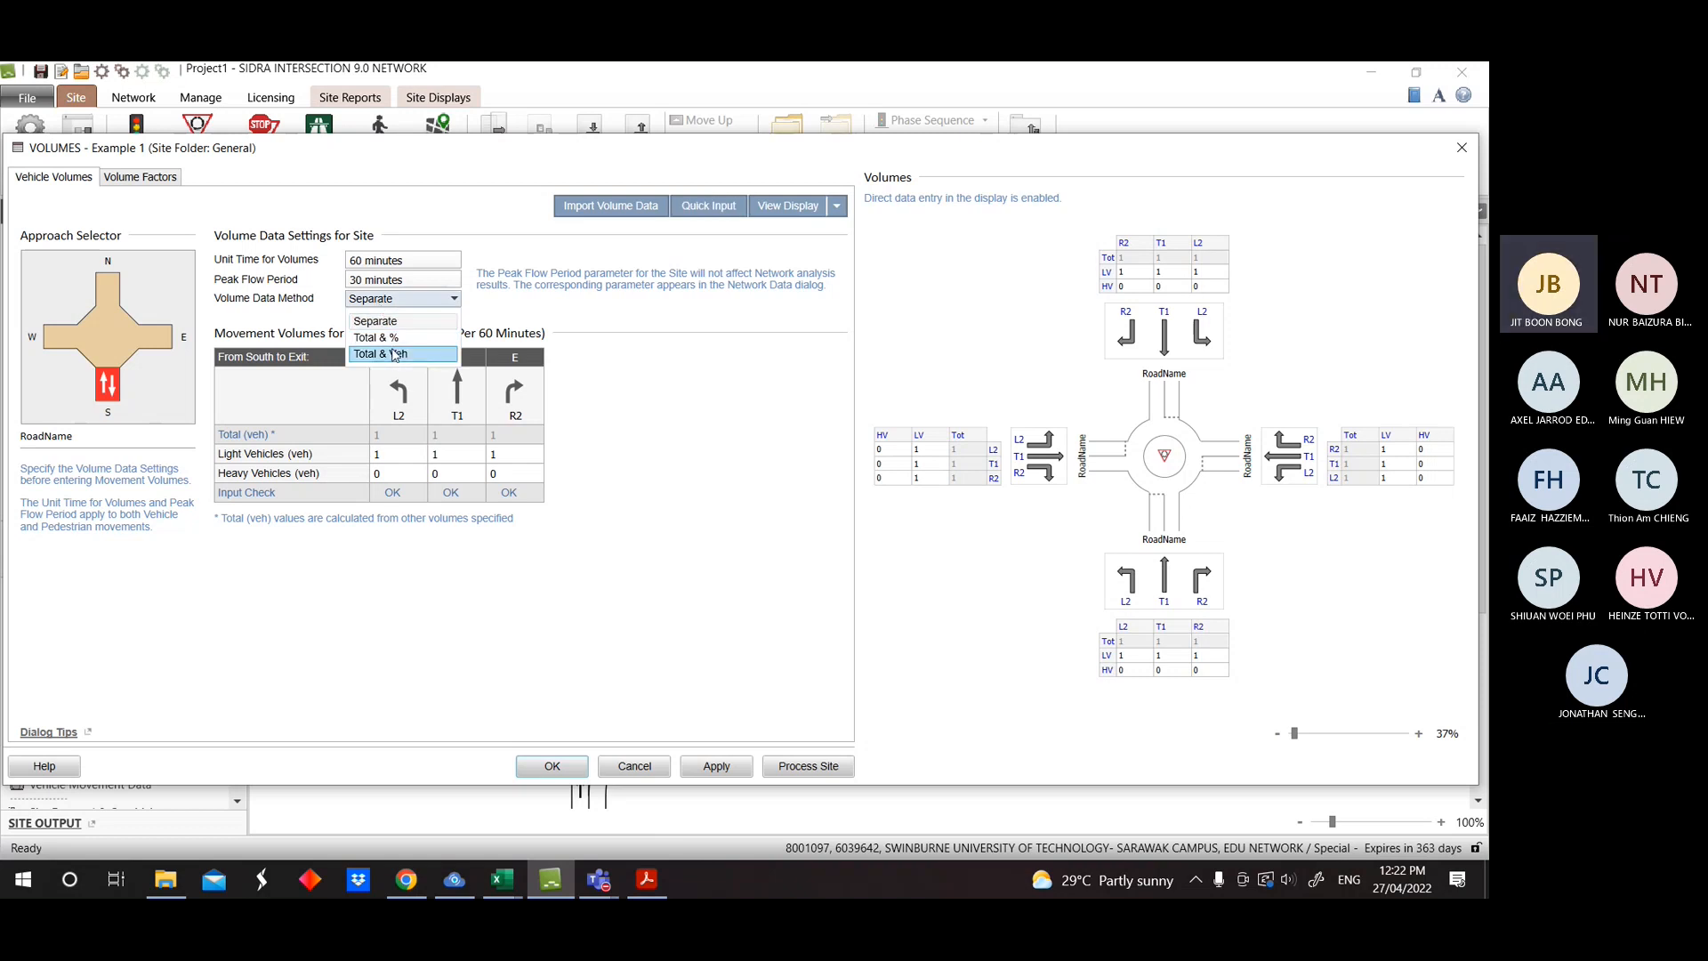
left_click(391, 338)
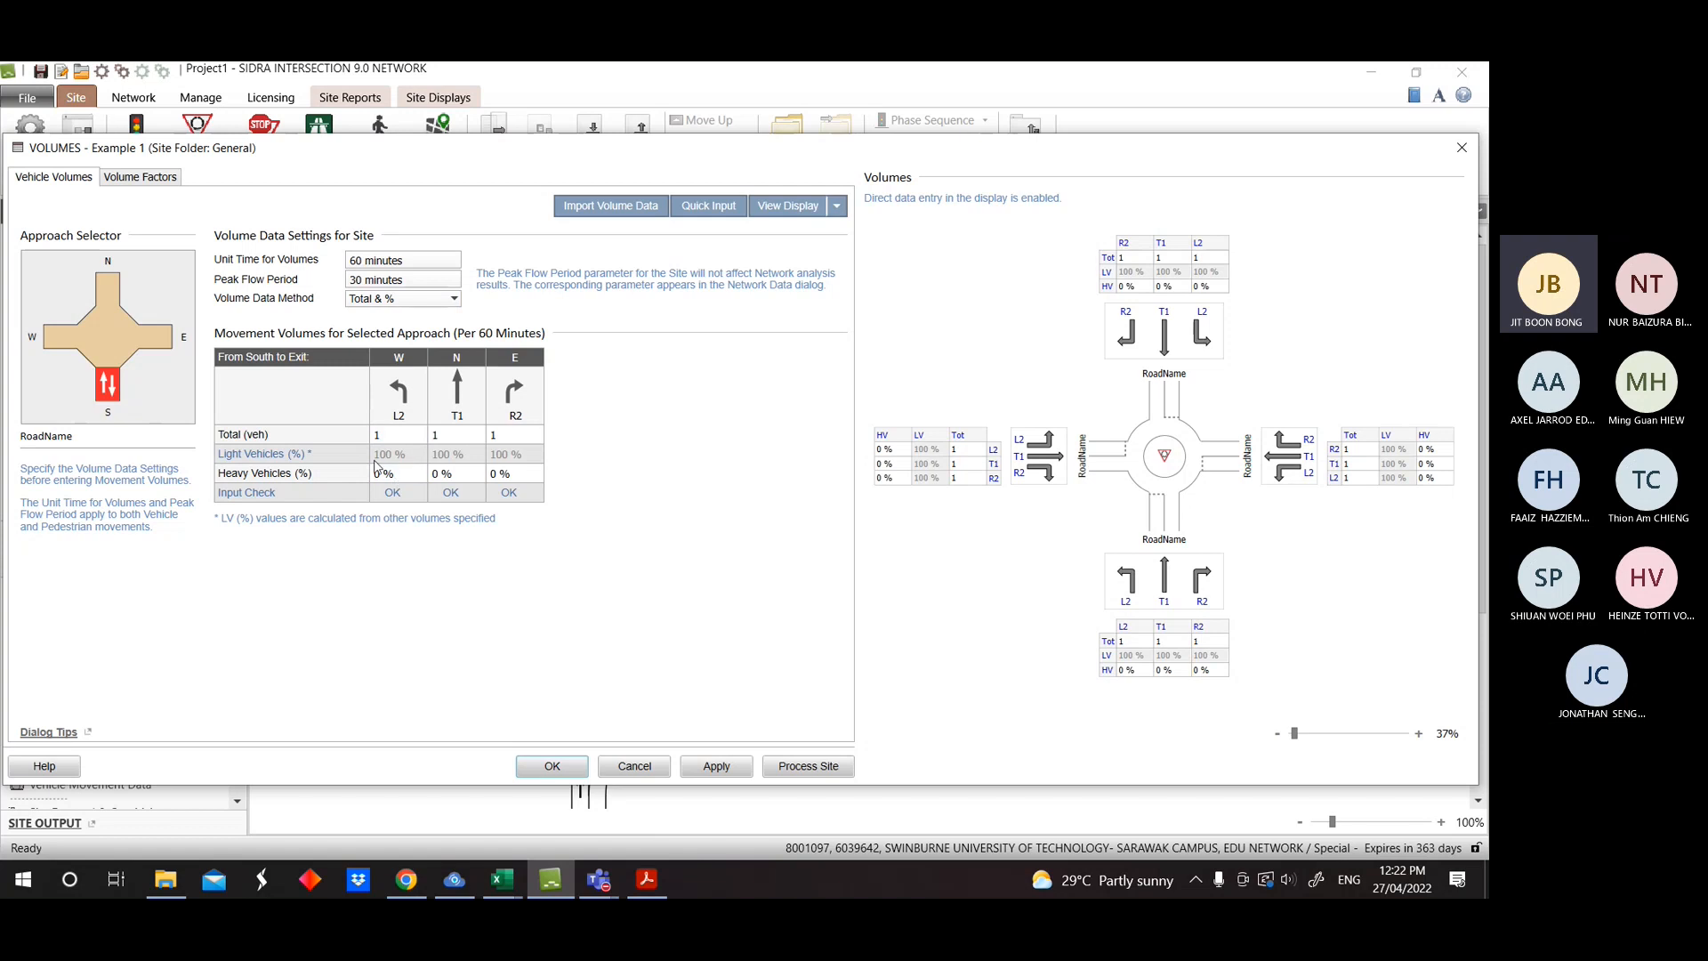
left_click(405, 300)
left_click(409, 351)
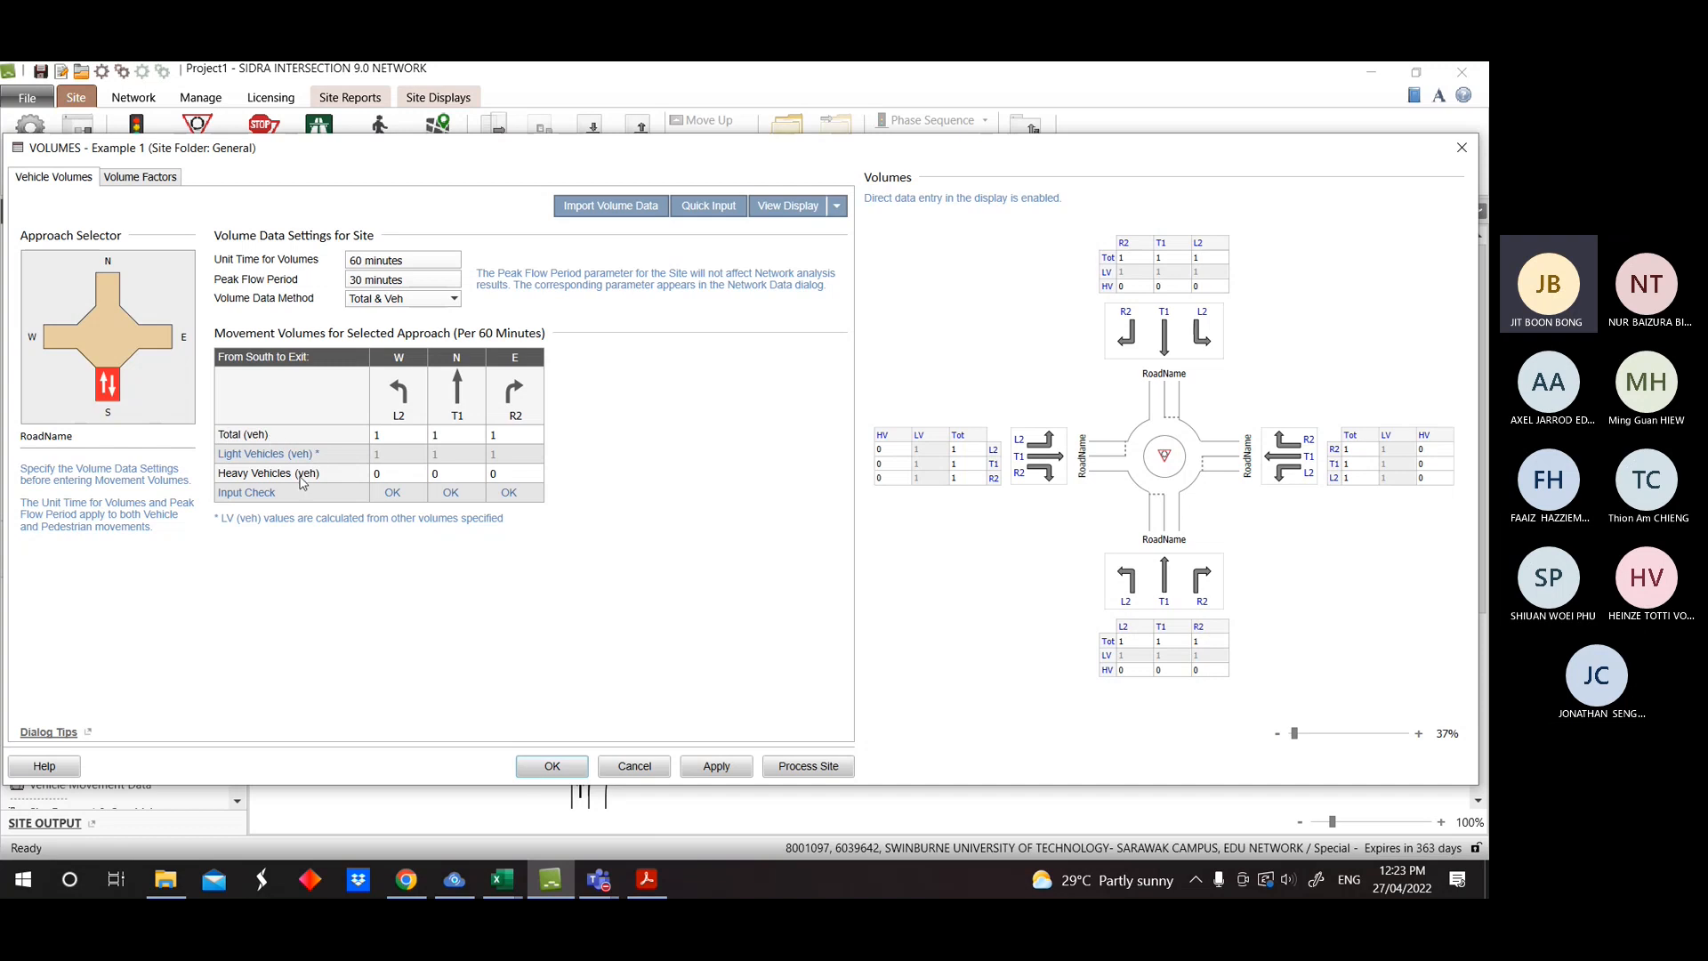
Set the Volume Data Method to Separate and consult the SIDRA notes for the heavy vehicle condition and south approach volumes.
left_click(377, 302)
left_click(381, 320)
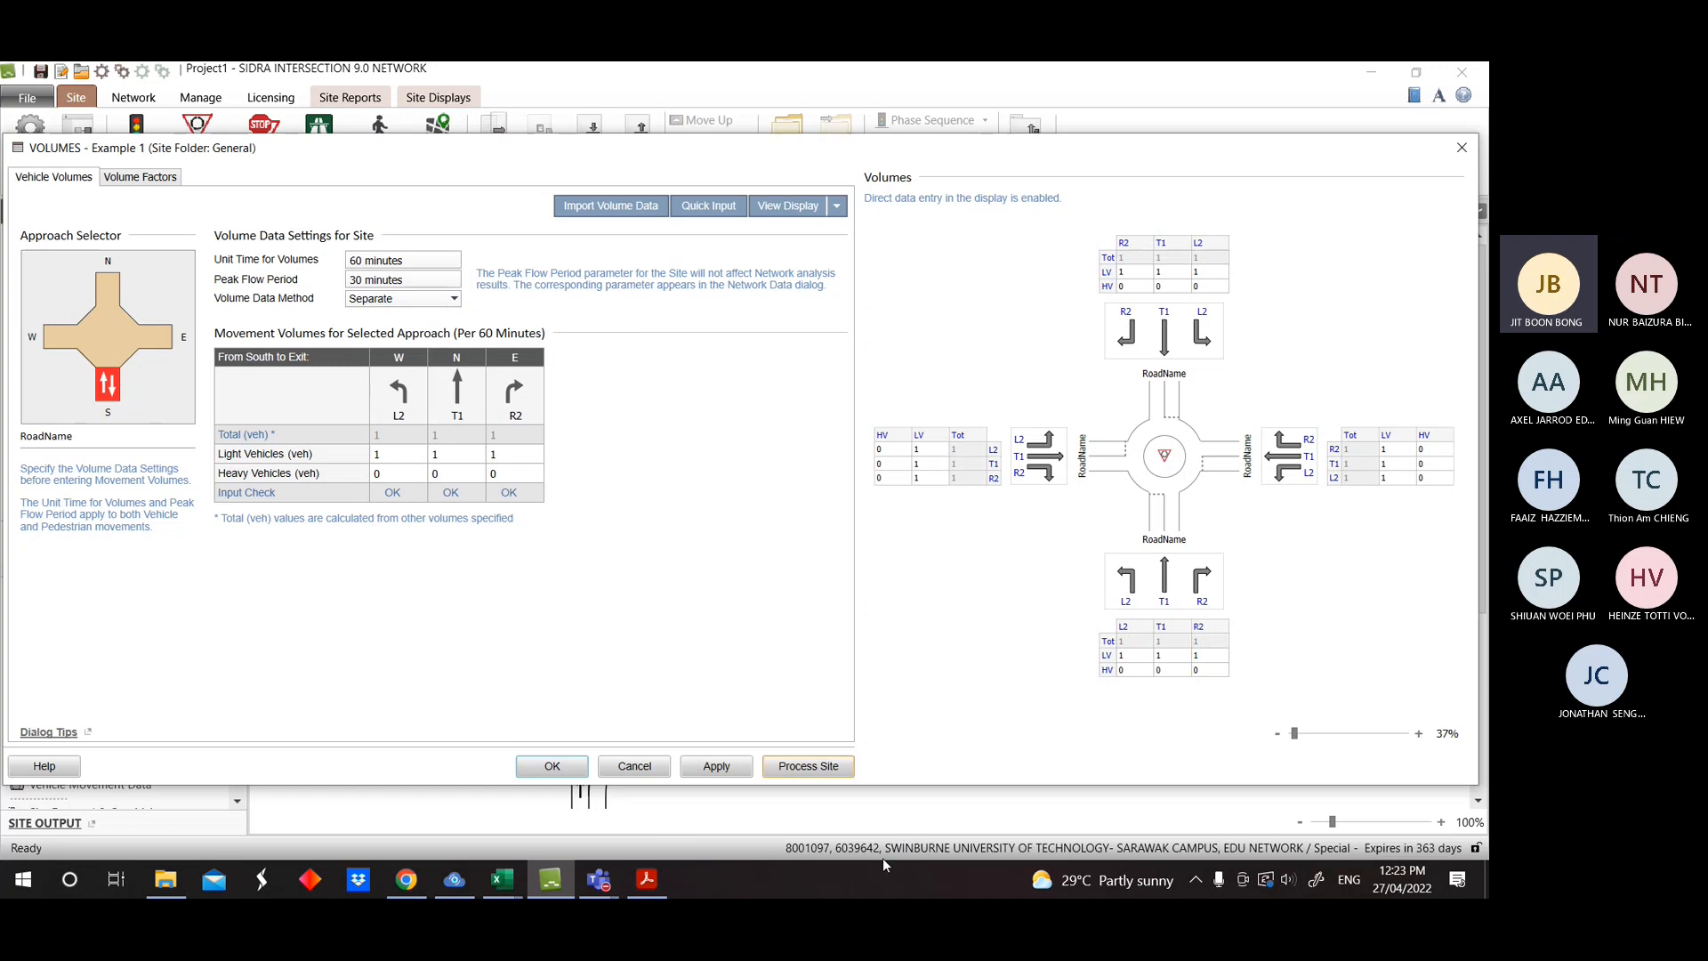
left_click(649, 879)
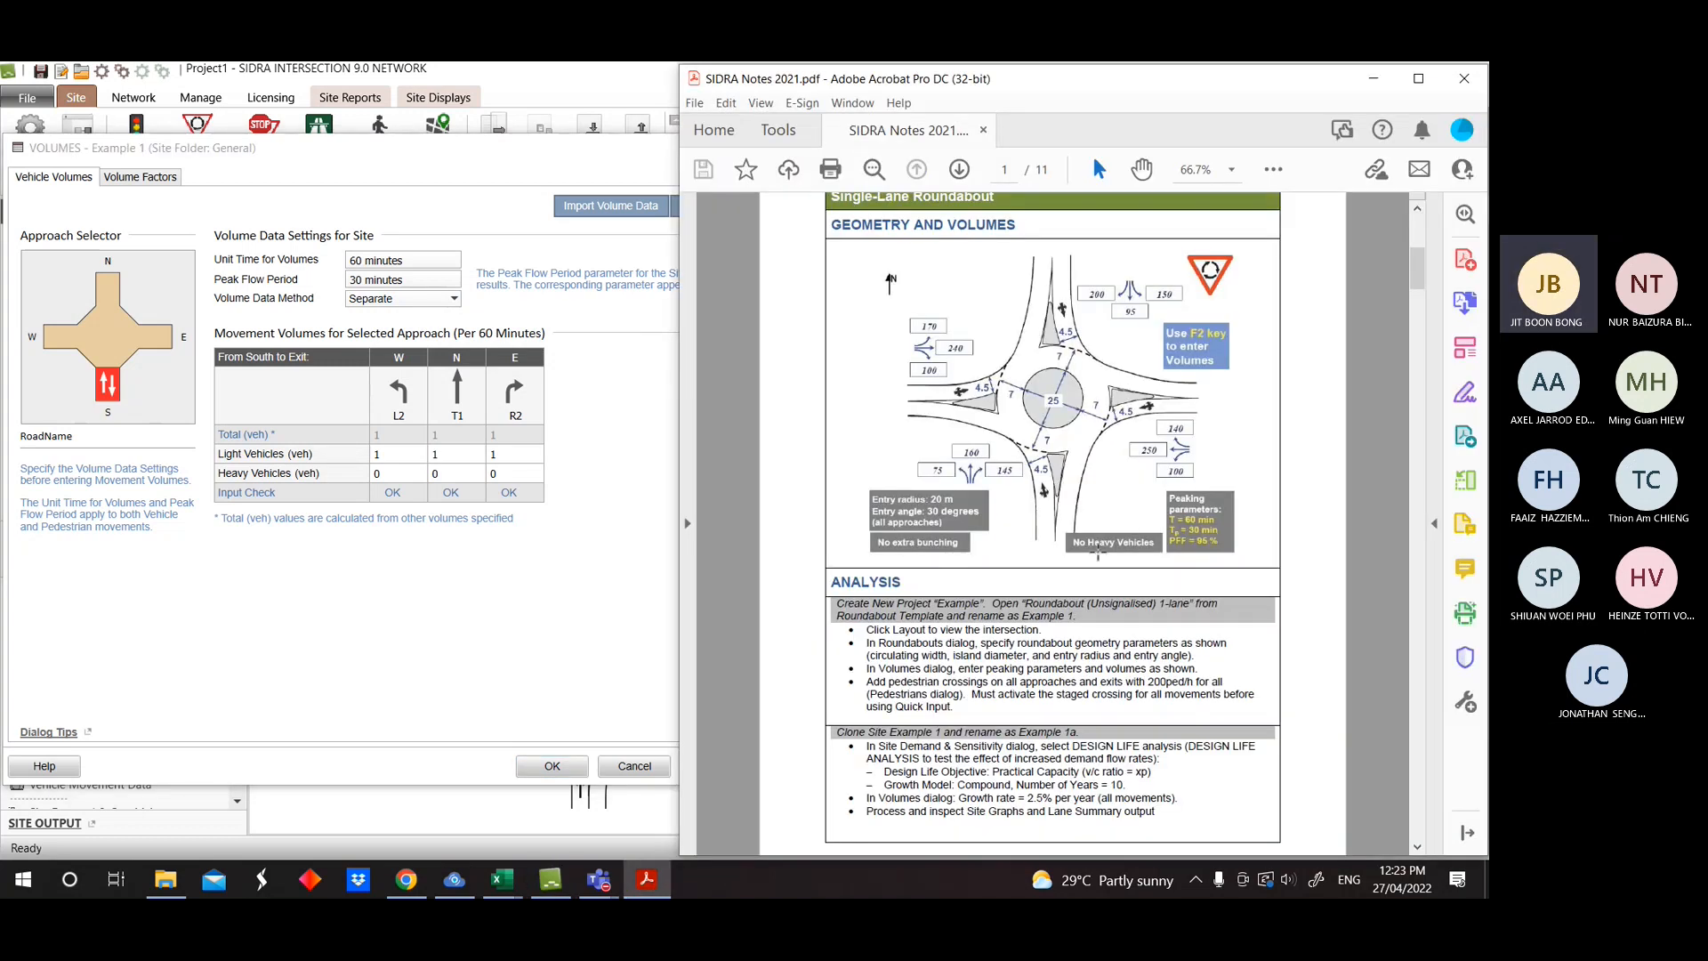
left_click(384, 587)
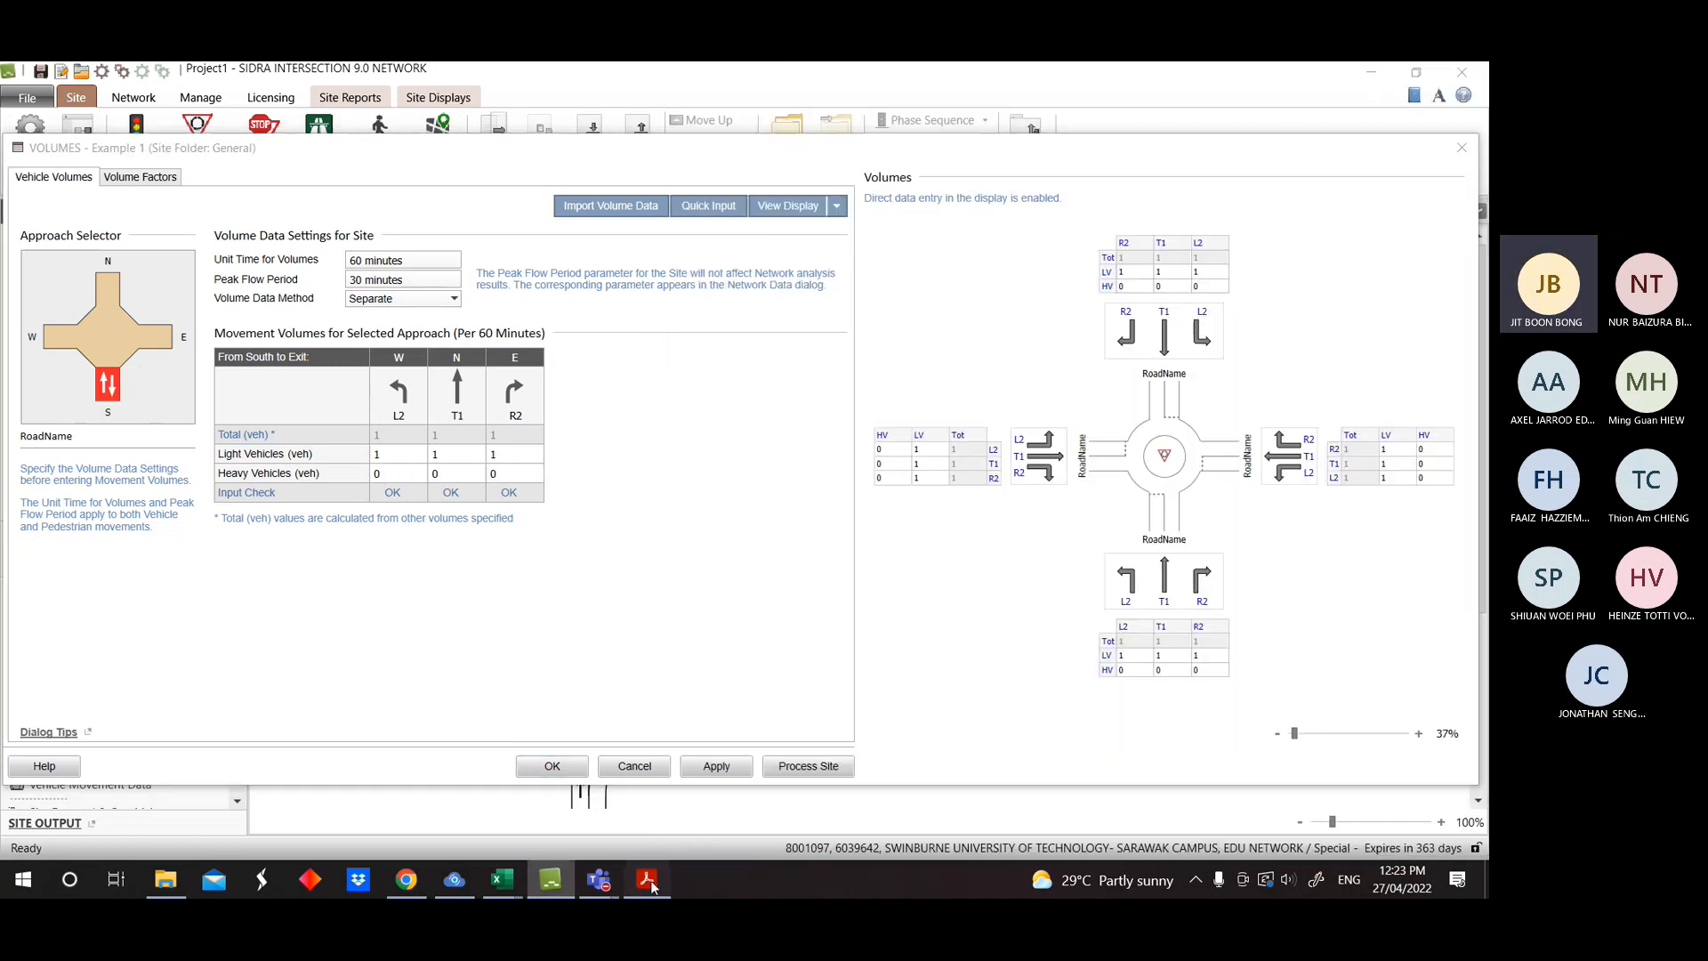
left_click(649, 879)
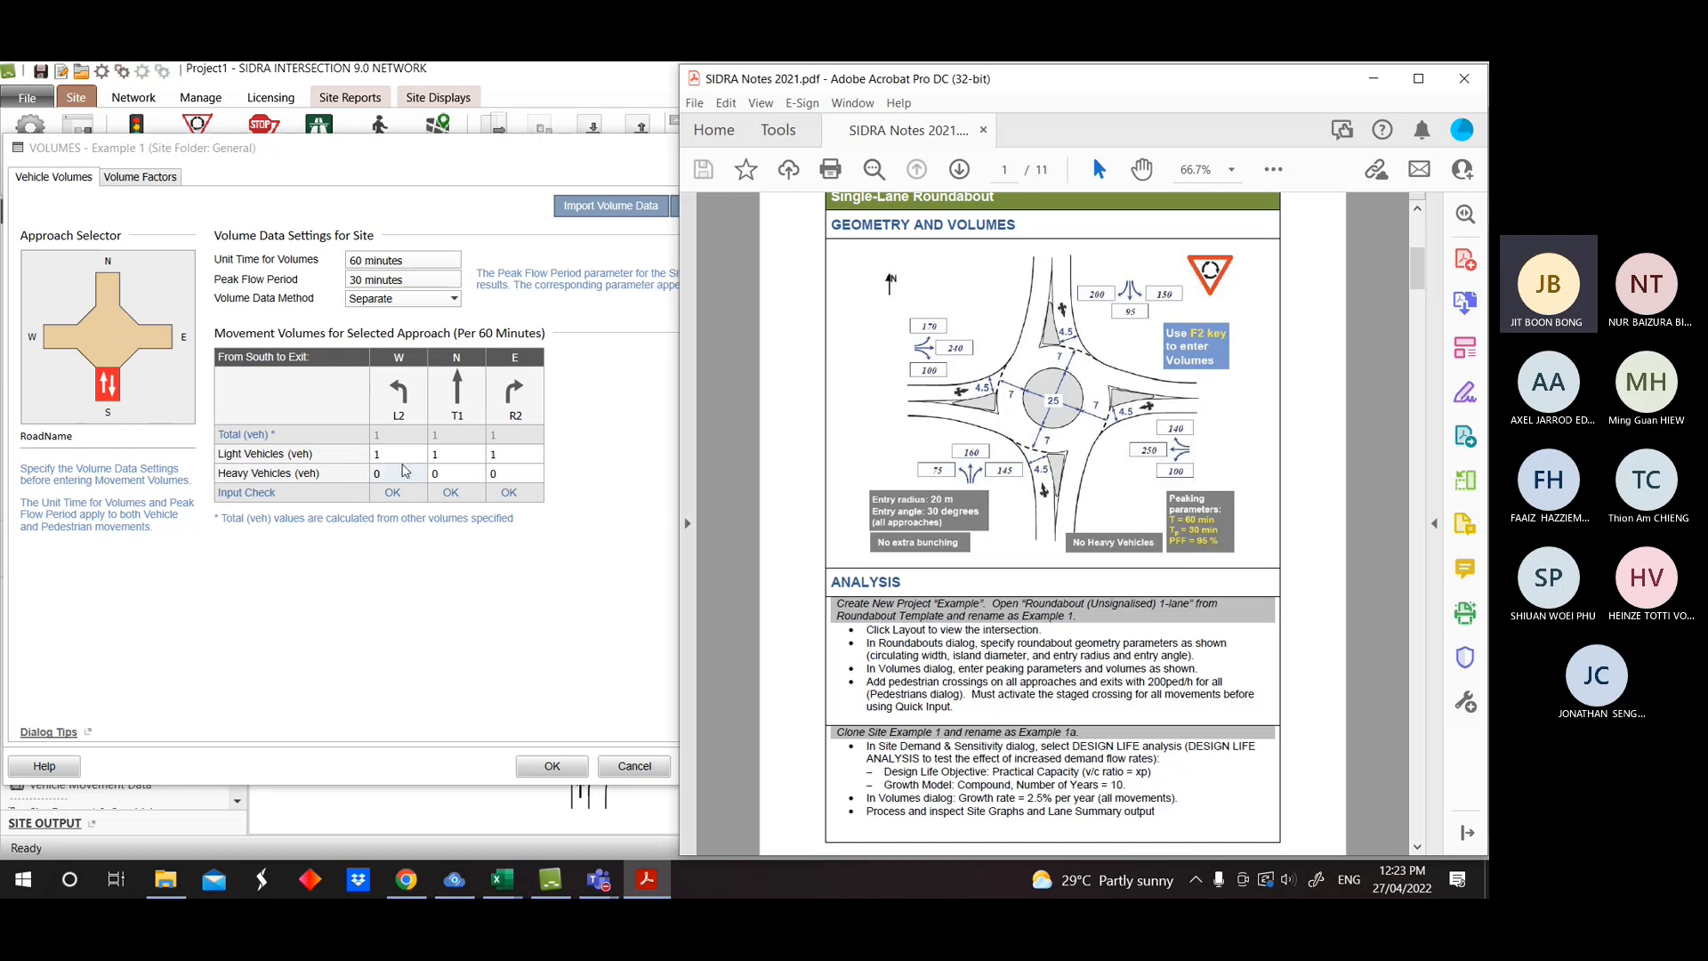
Enter the south approach's light vehicle volumes from the notes: 75 for L2, 160 for T1 and 145 for R2.
left_click(397, 463)
type("75")
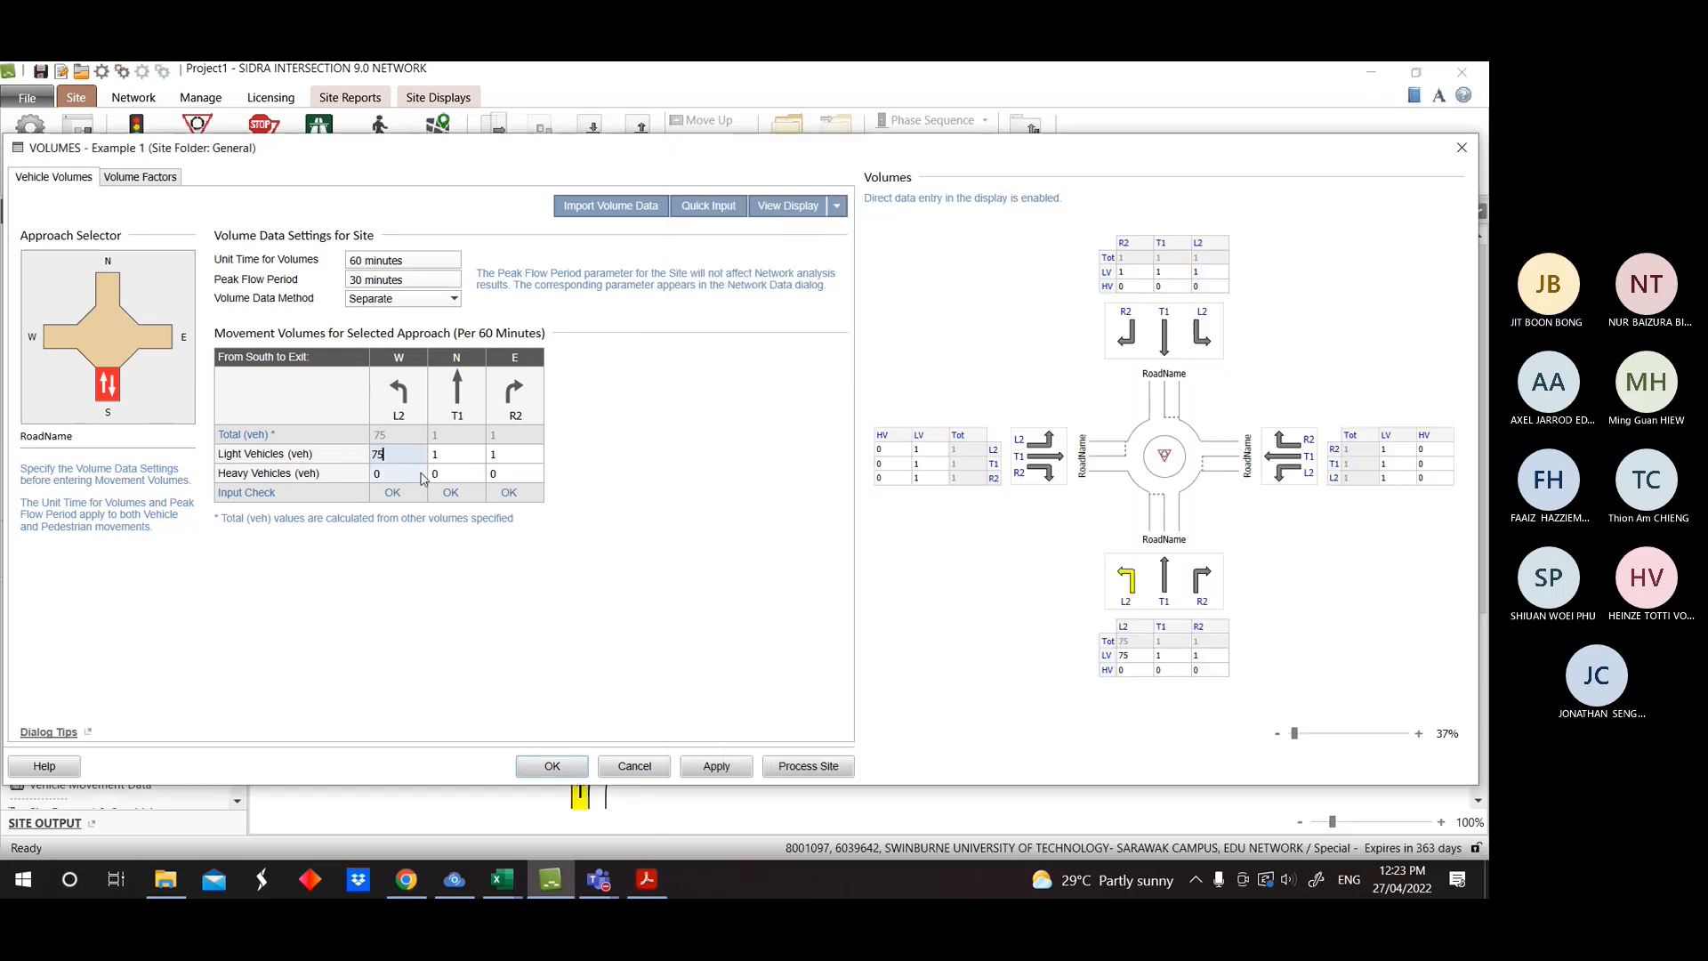
left_click(659, 890)
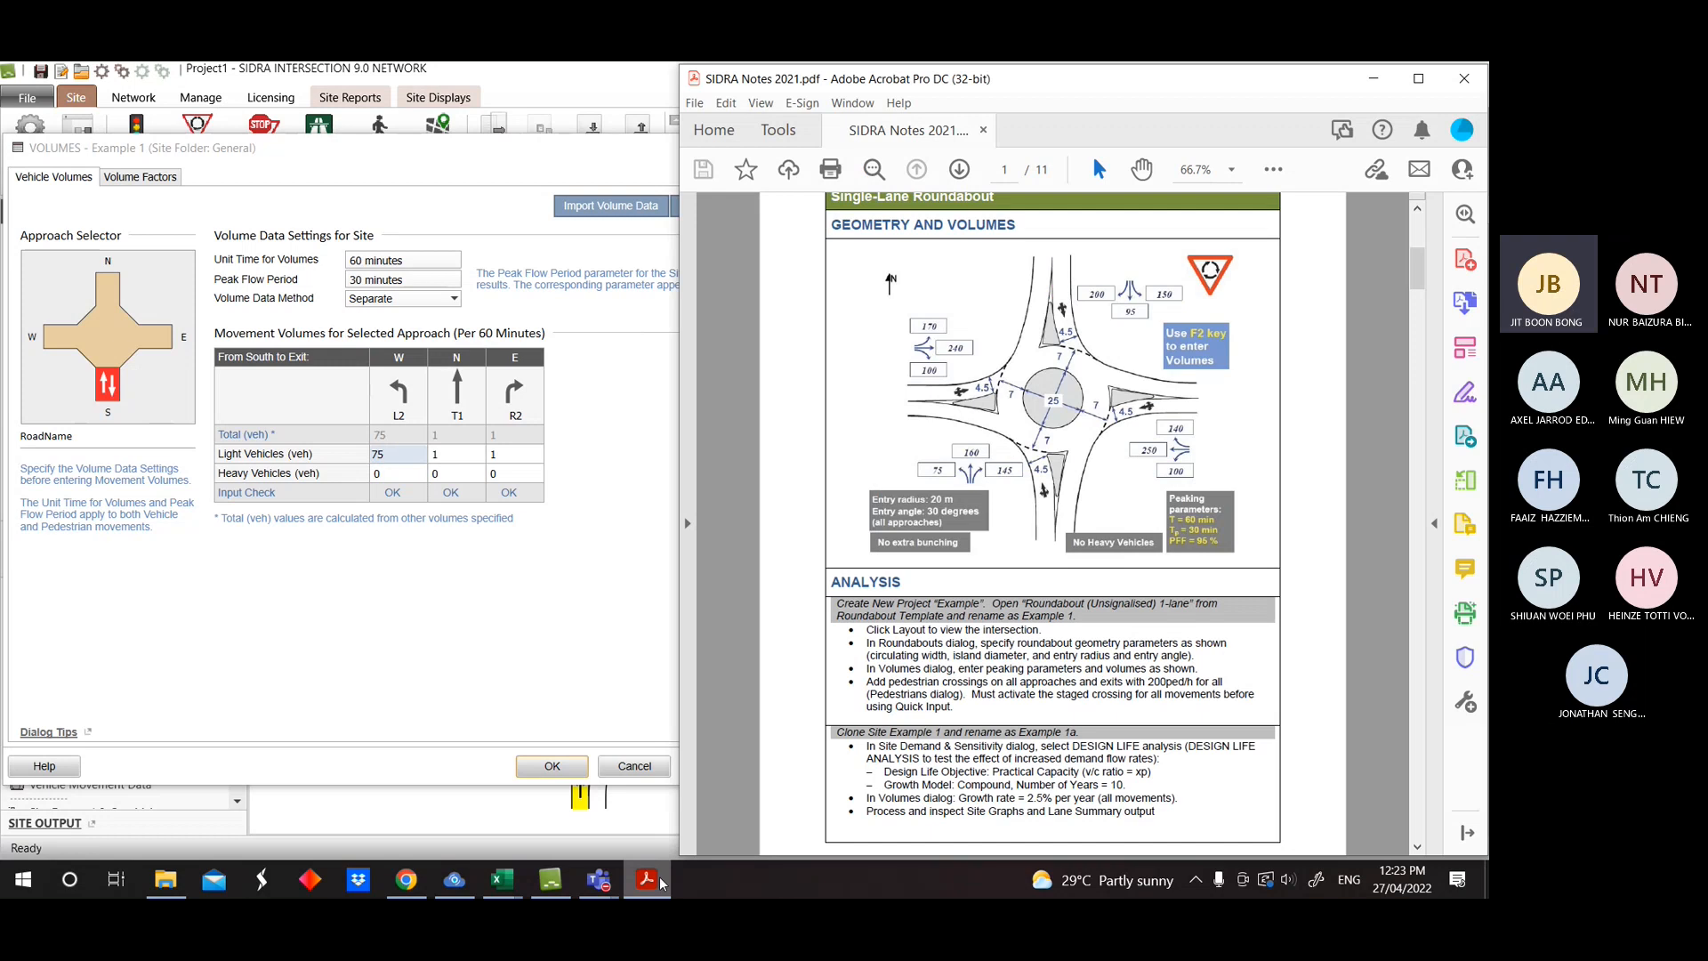
left_click(435, 454)
type("160")
key("Tab")
type("145")
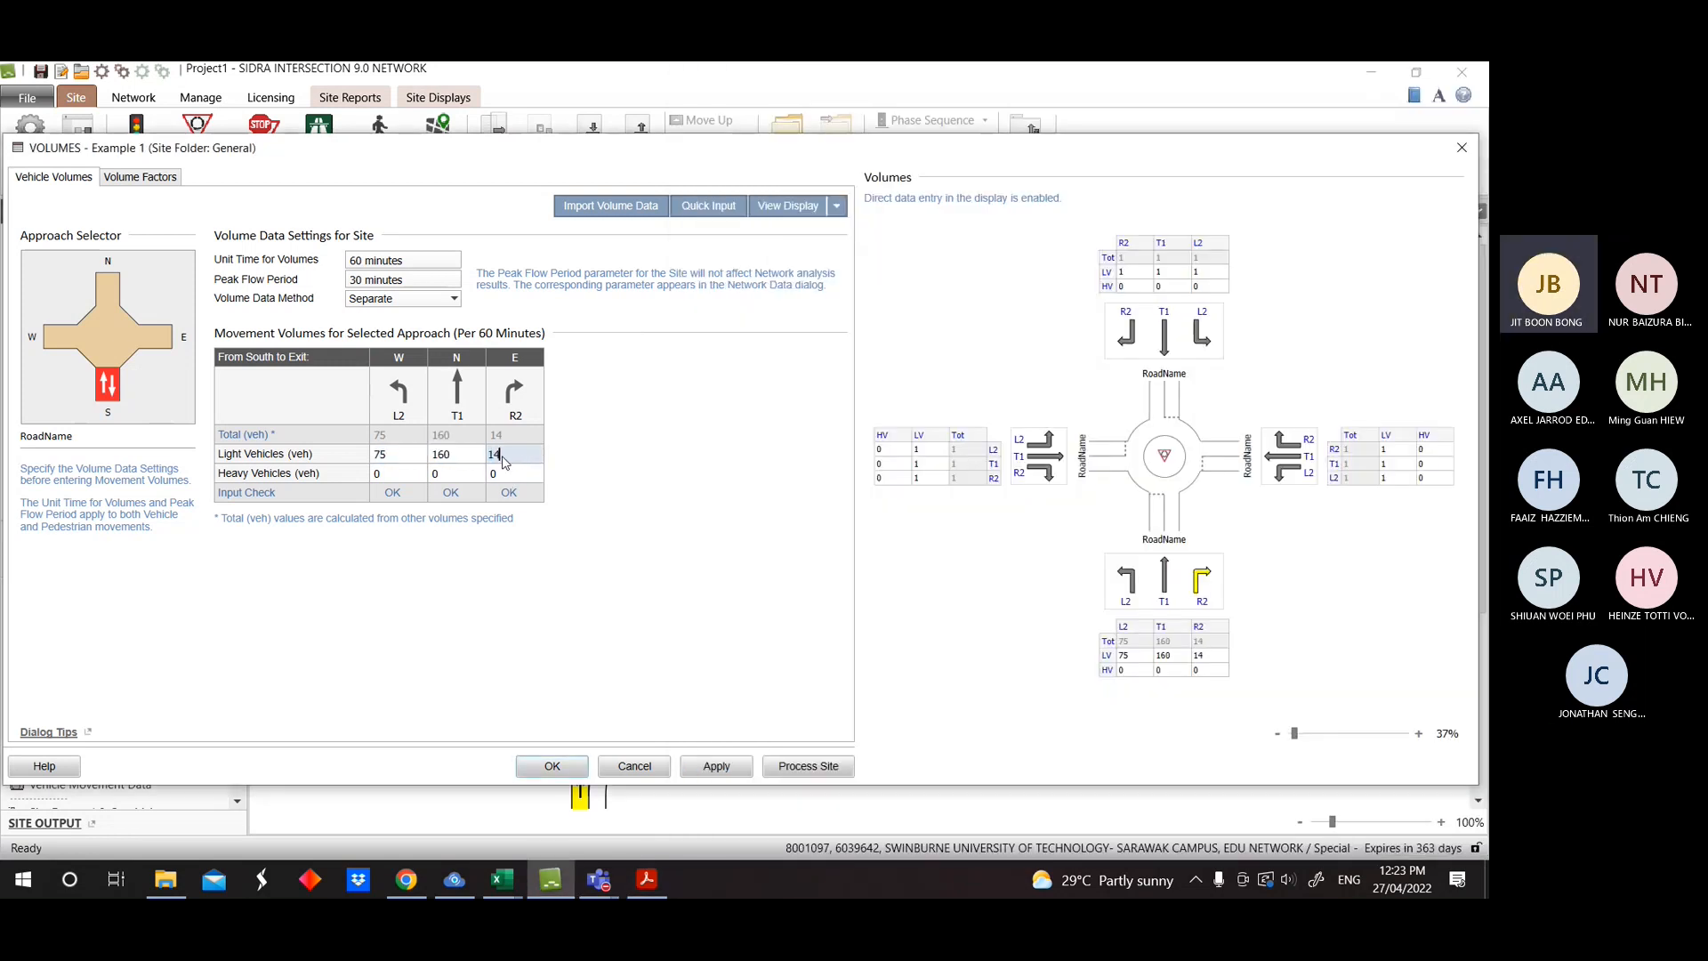
Enter the east approach's light vehicle volumes from the SIDRA notes: 100 for L2, 250 for T1 and 140 for R2.
left_click(157, 336)
left_click(647, 878)
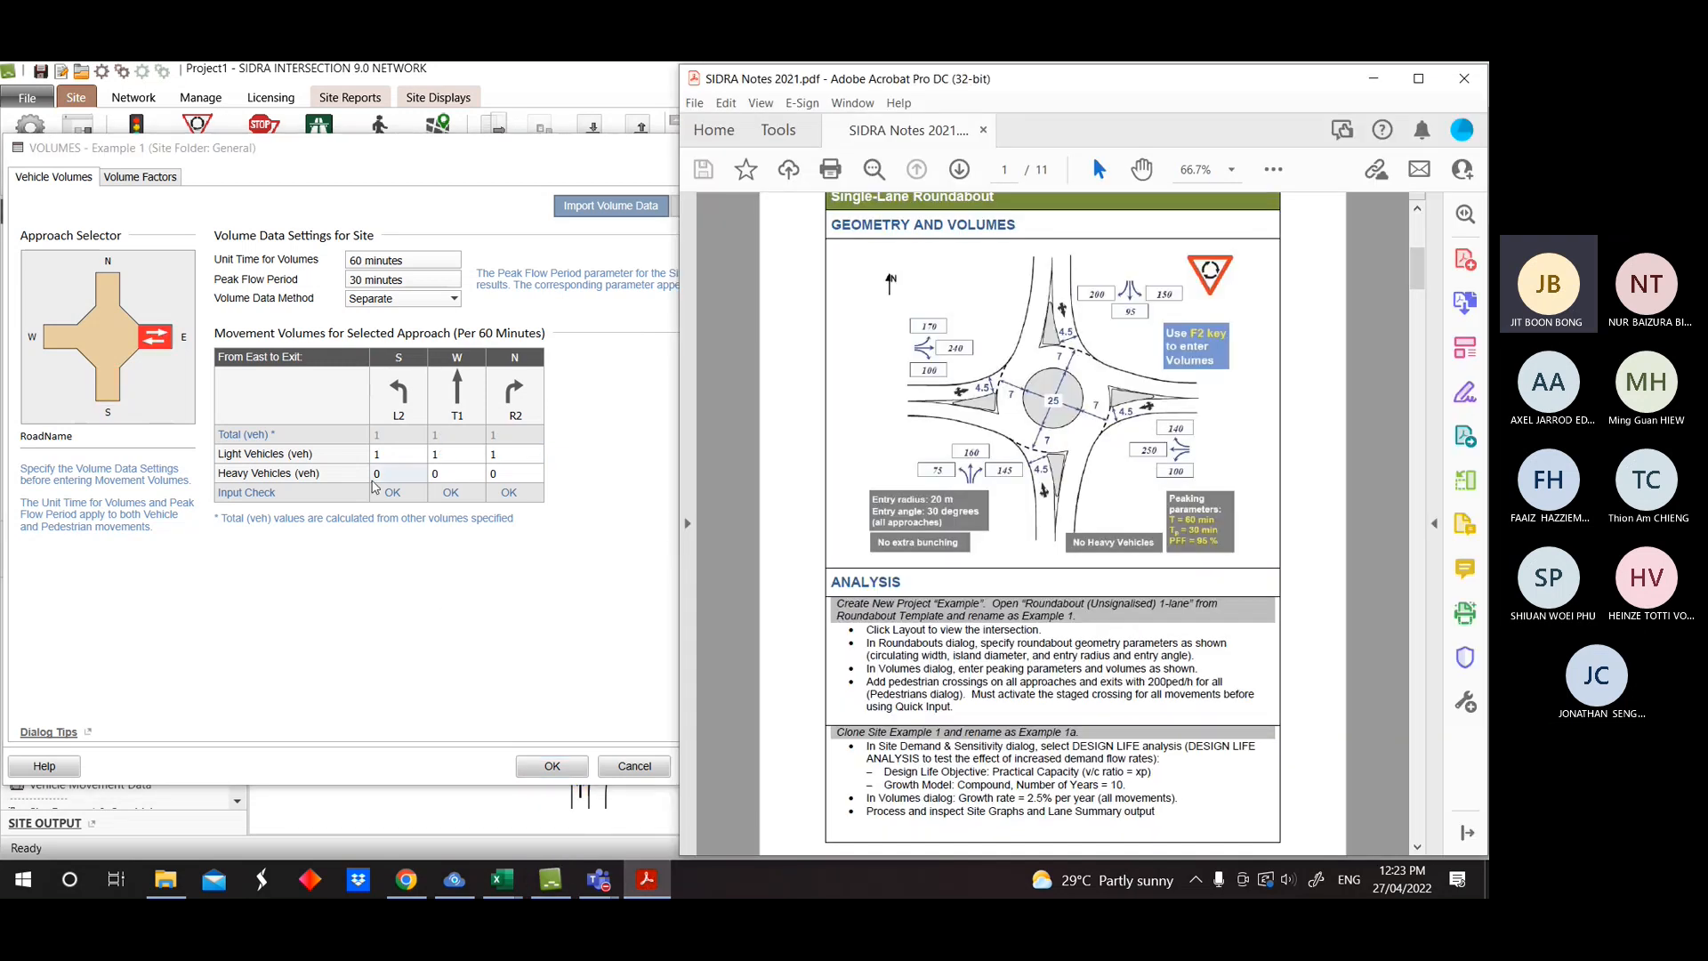
left_click(397, 459)
type("100")
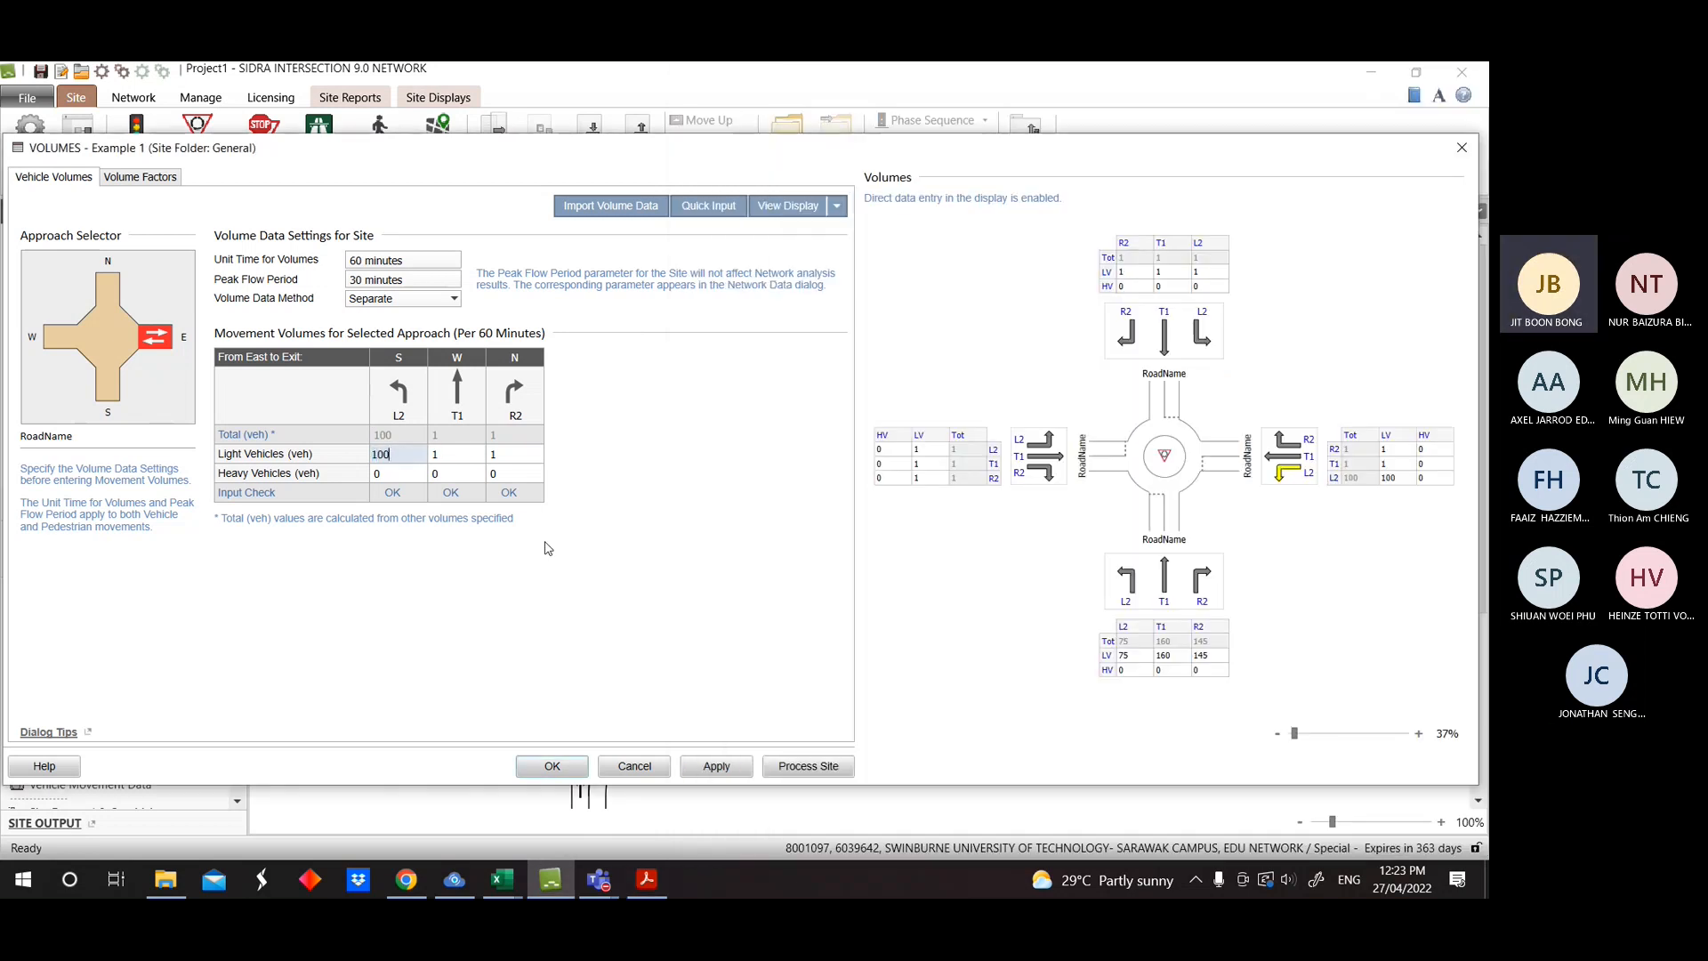
left_click(451, 458)
type("2")
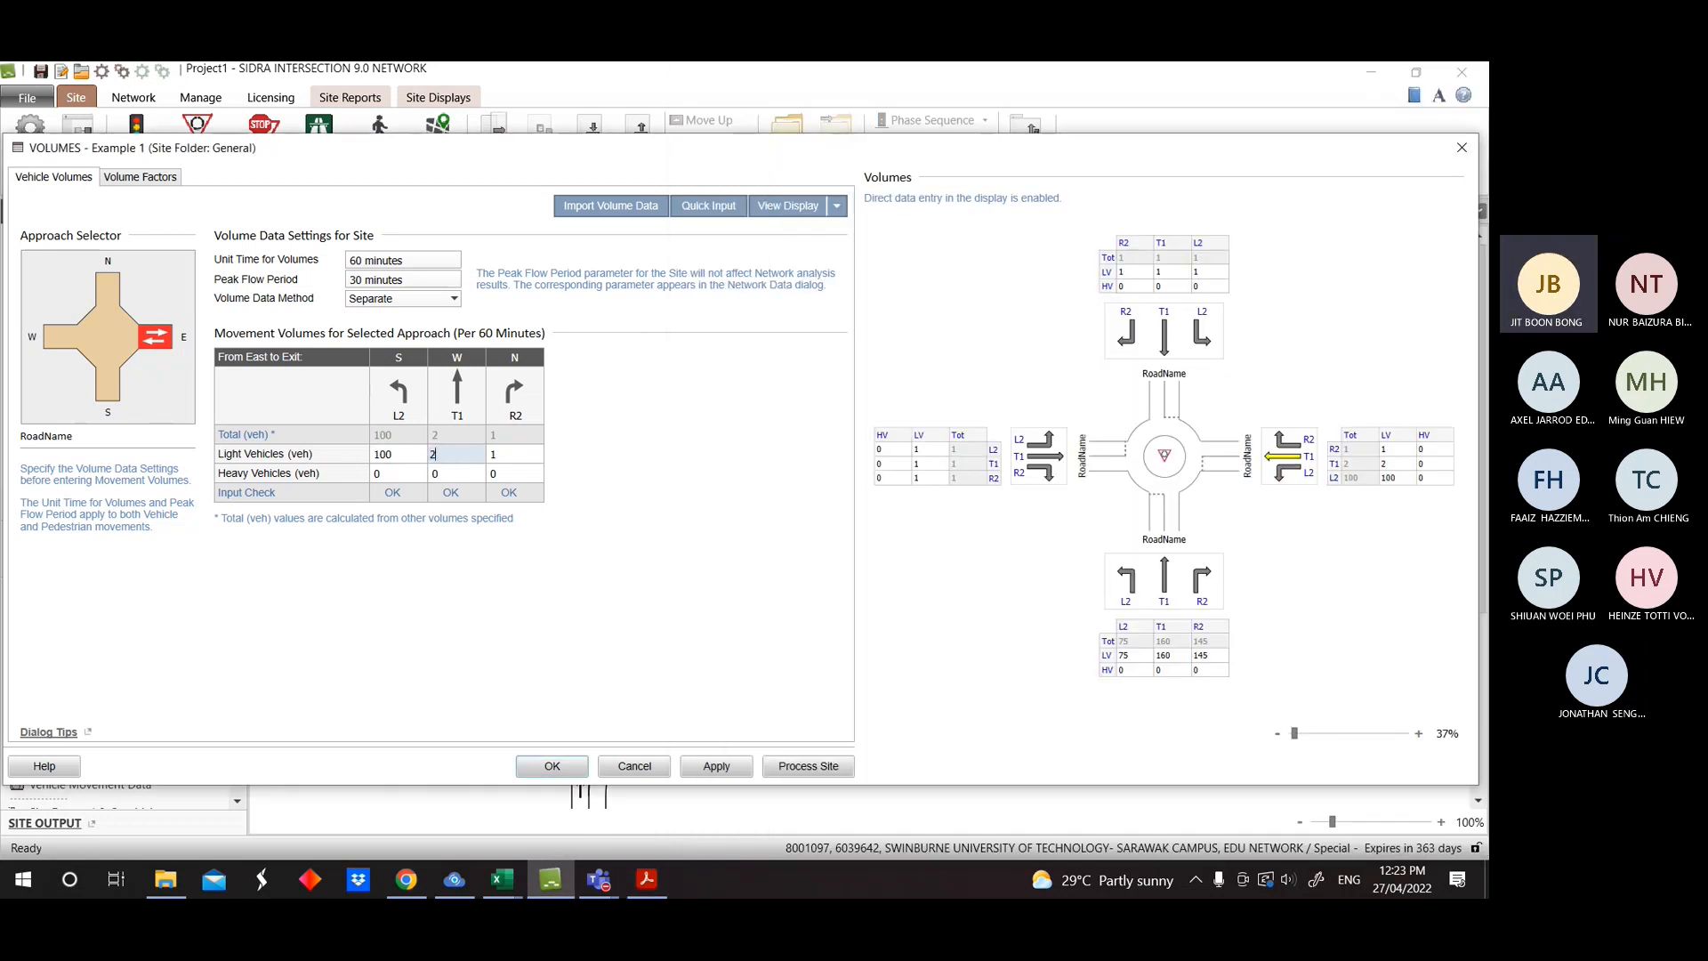
type("50")
left_click(510, 459)
type("140")
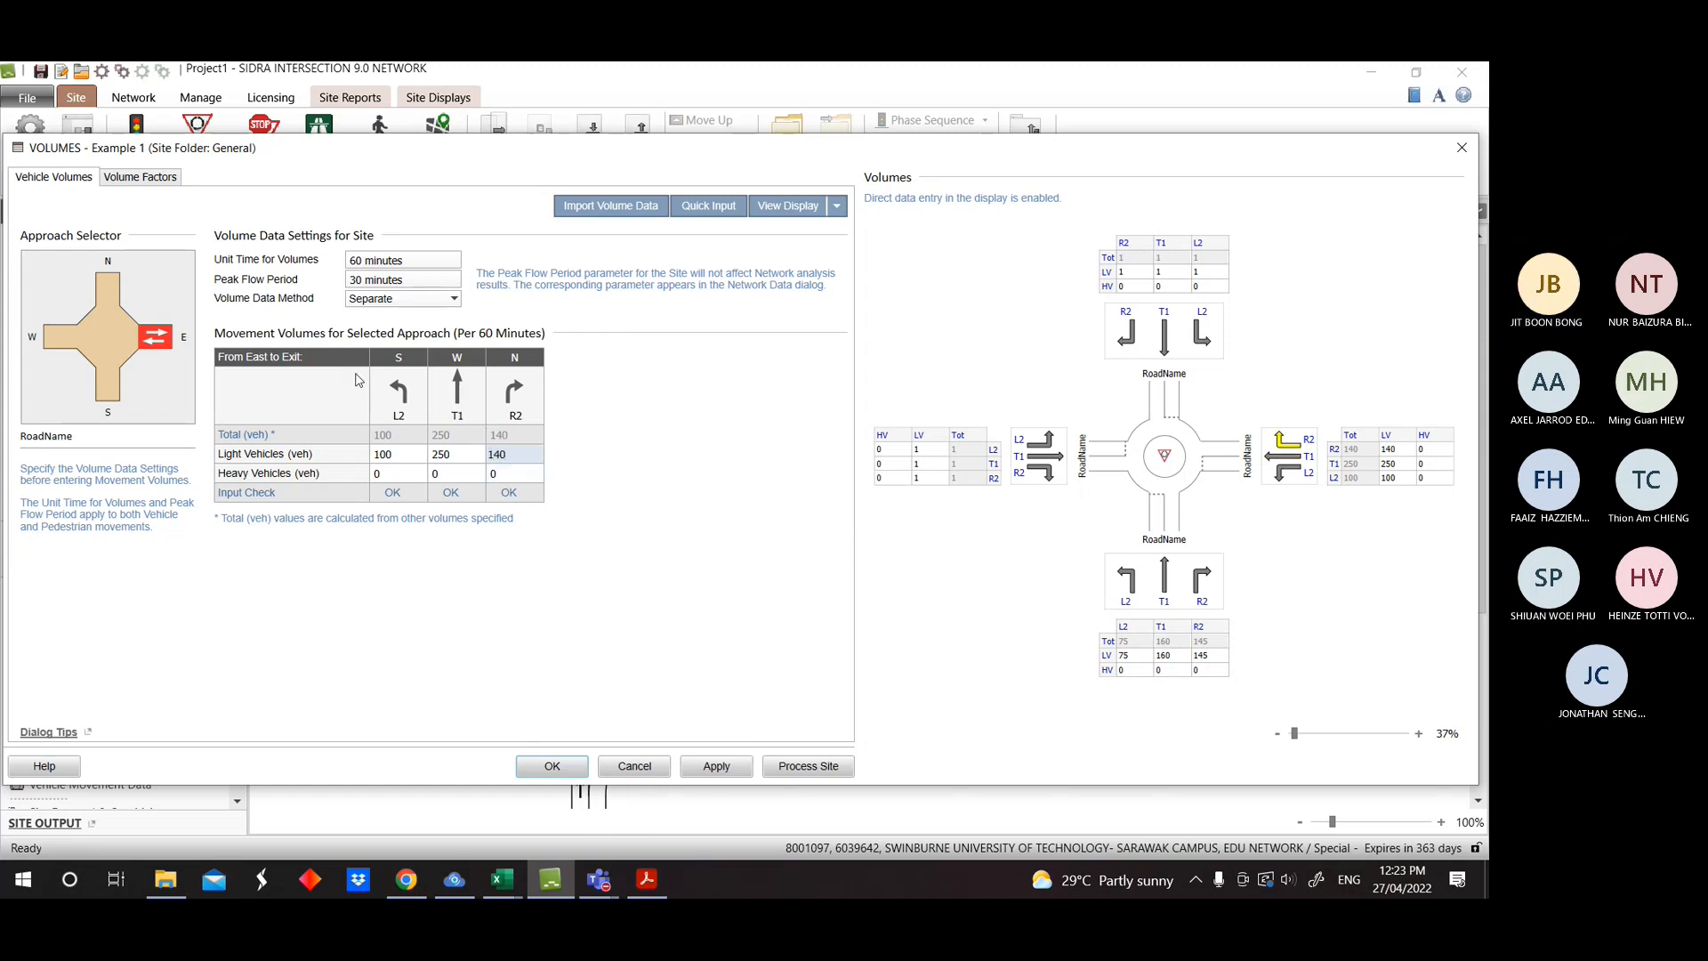
Look up the north approach's volumes in the SIDRA notes and enter 150 light vehicles for its L2 movement.
left_click(102, 286)
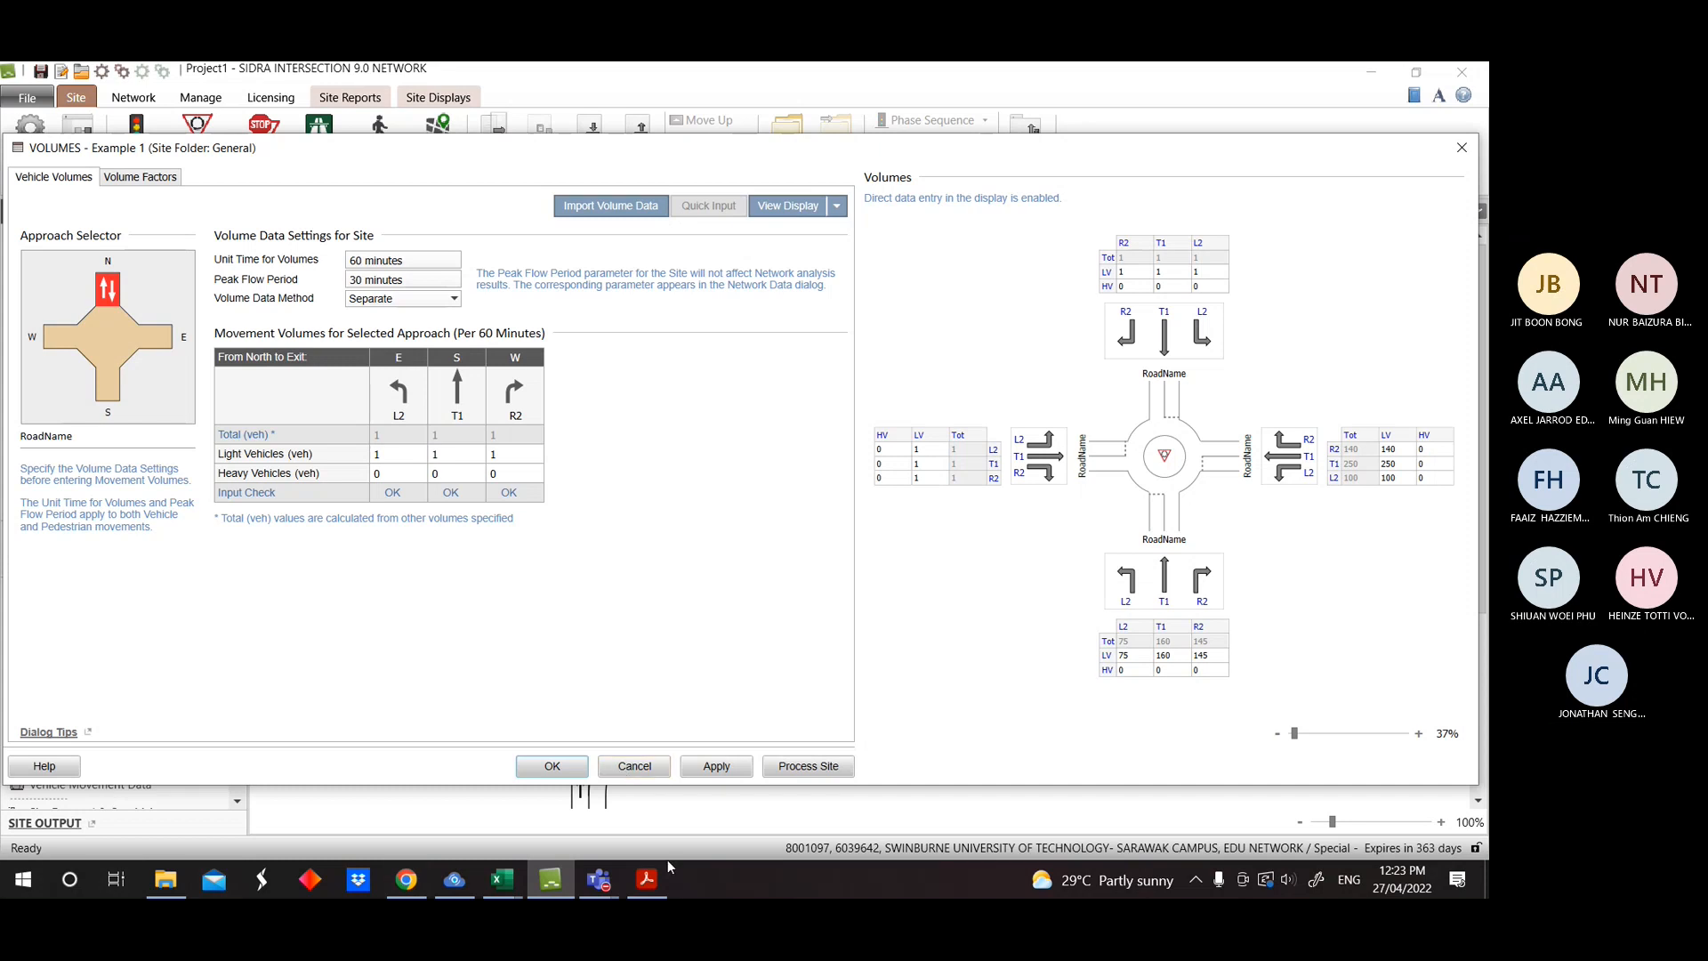
left_click(647, 879)
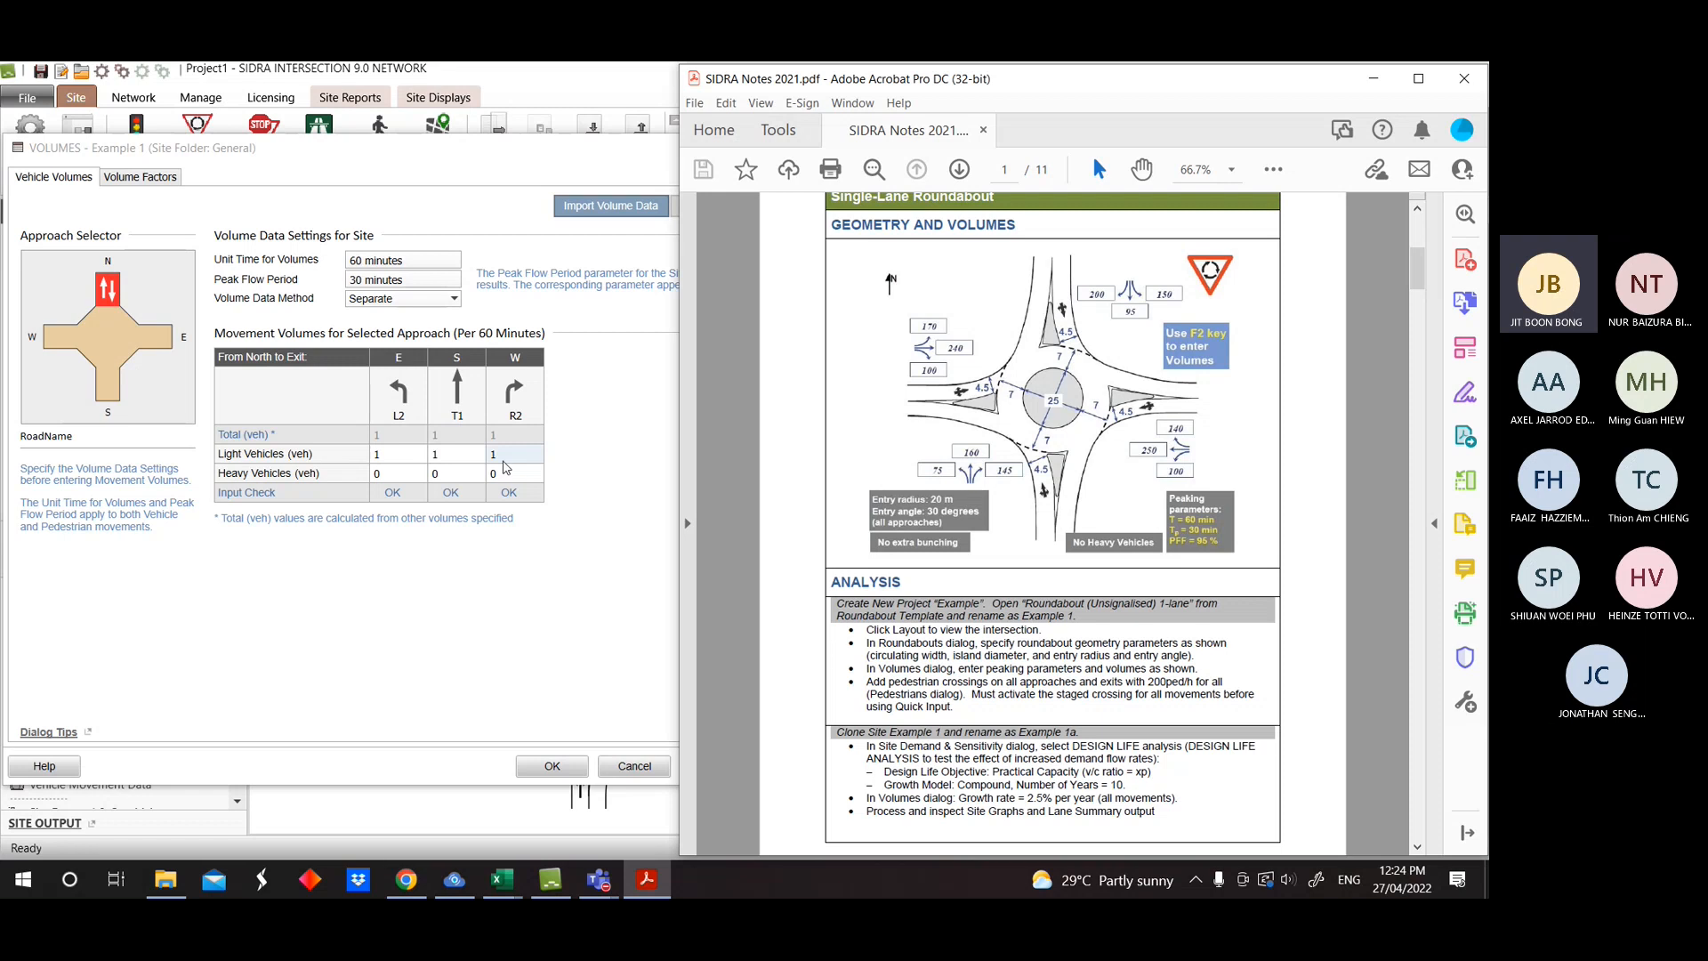
left_click(414, 460)
type("150")
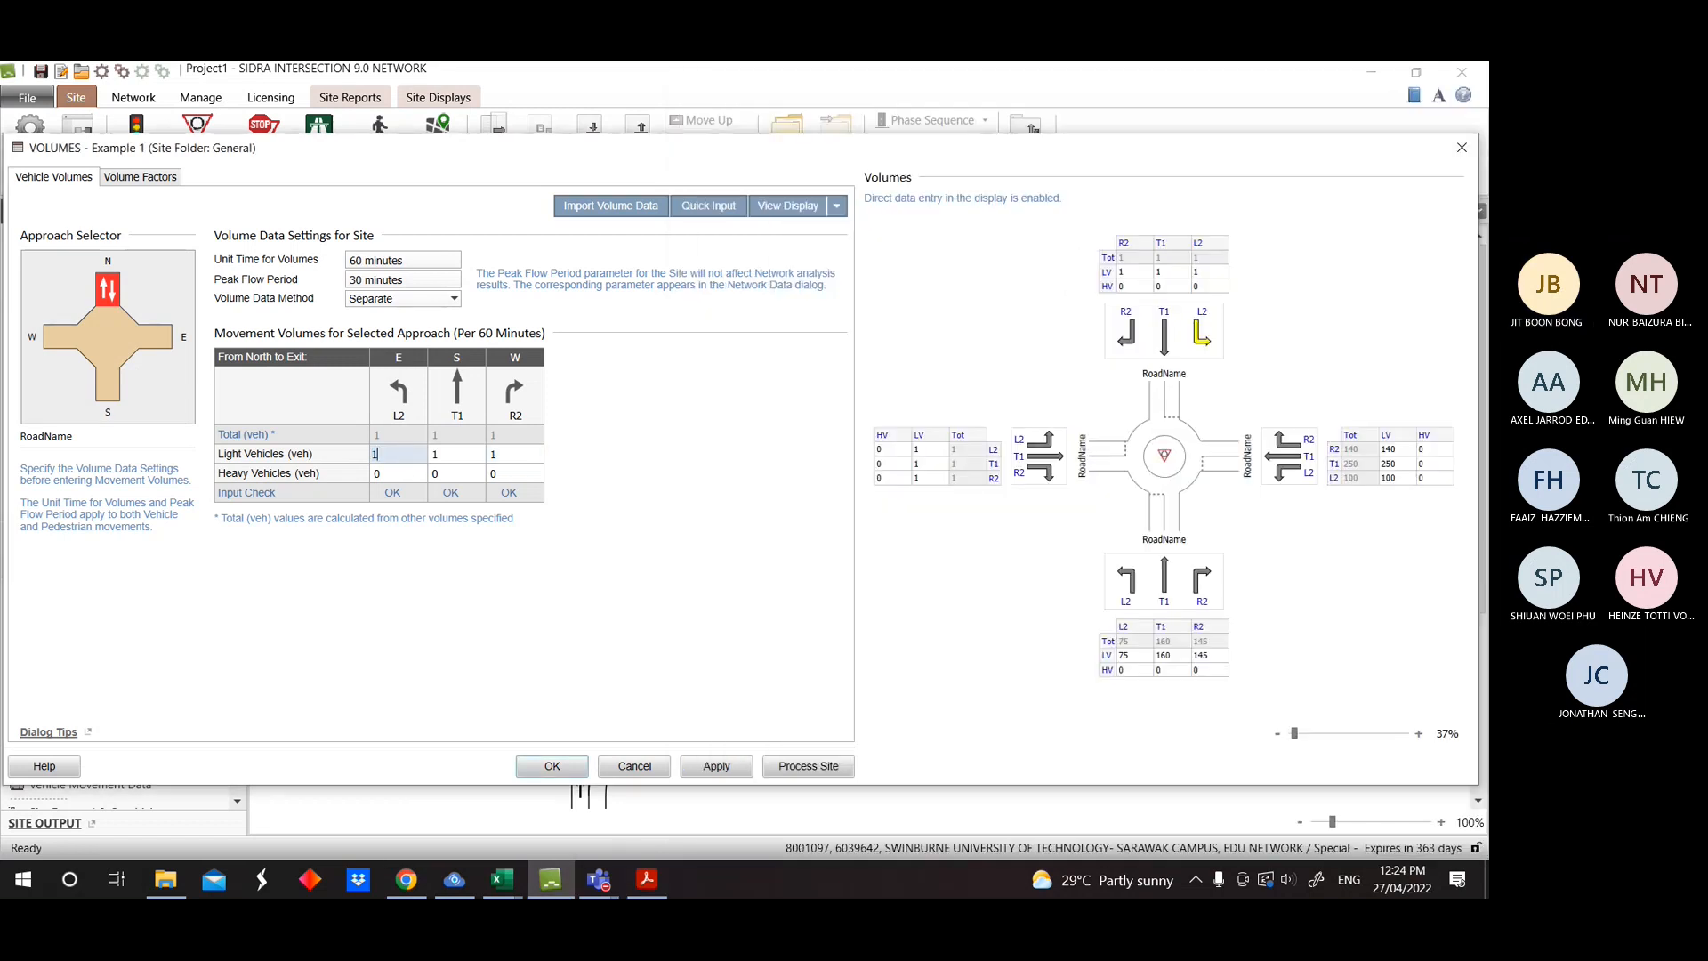
Enter light vehicle volumes of 150 for L2, 95 for T1 and 200 for R2 on the west approach.
key("F2")
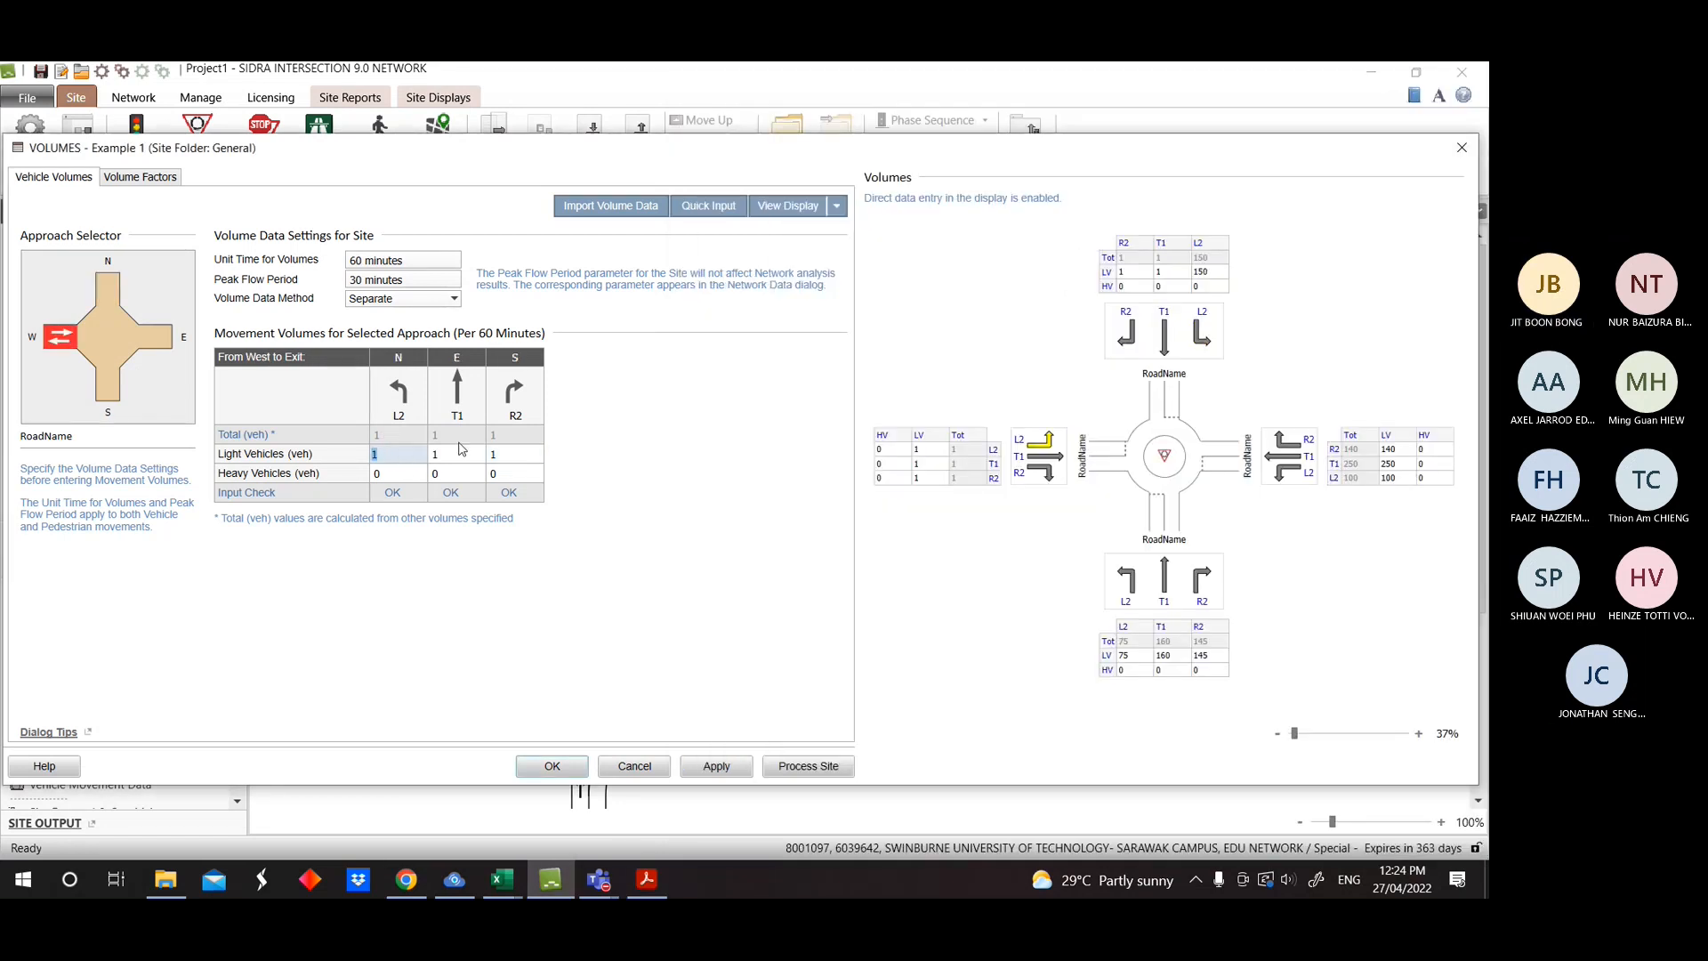
type("150")
key("Tab")
type("95")
key("Tab")
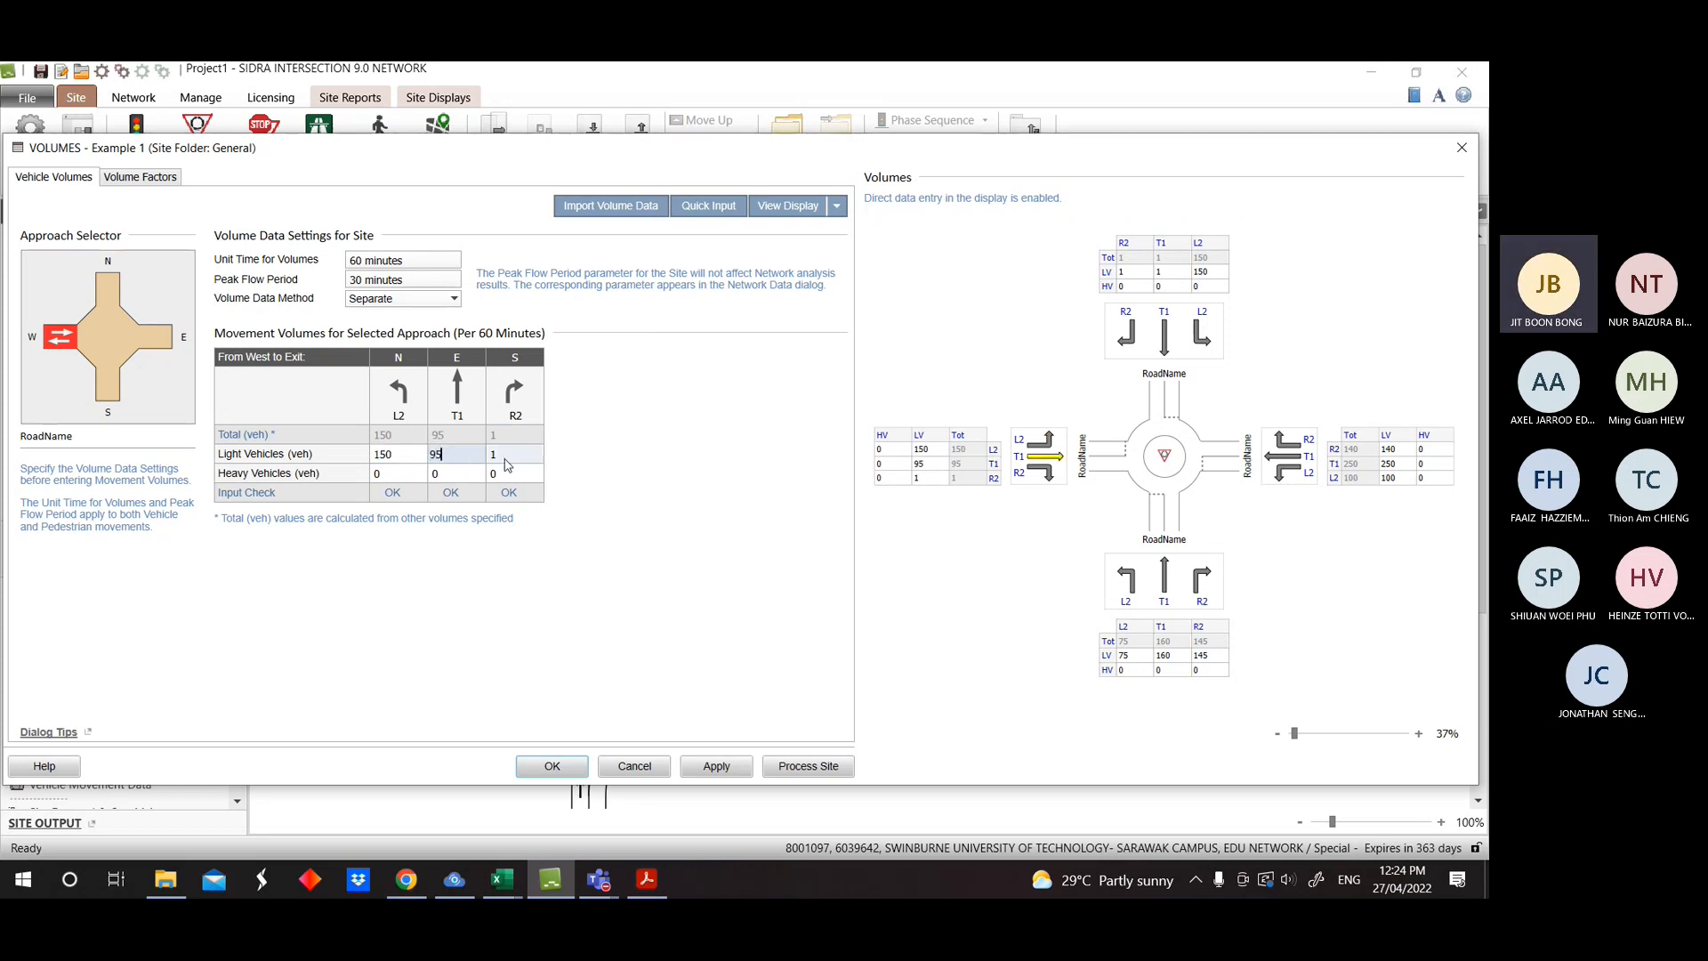
type("200")
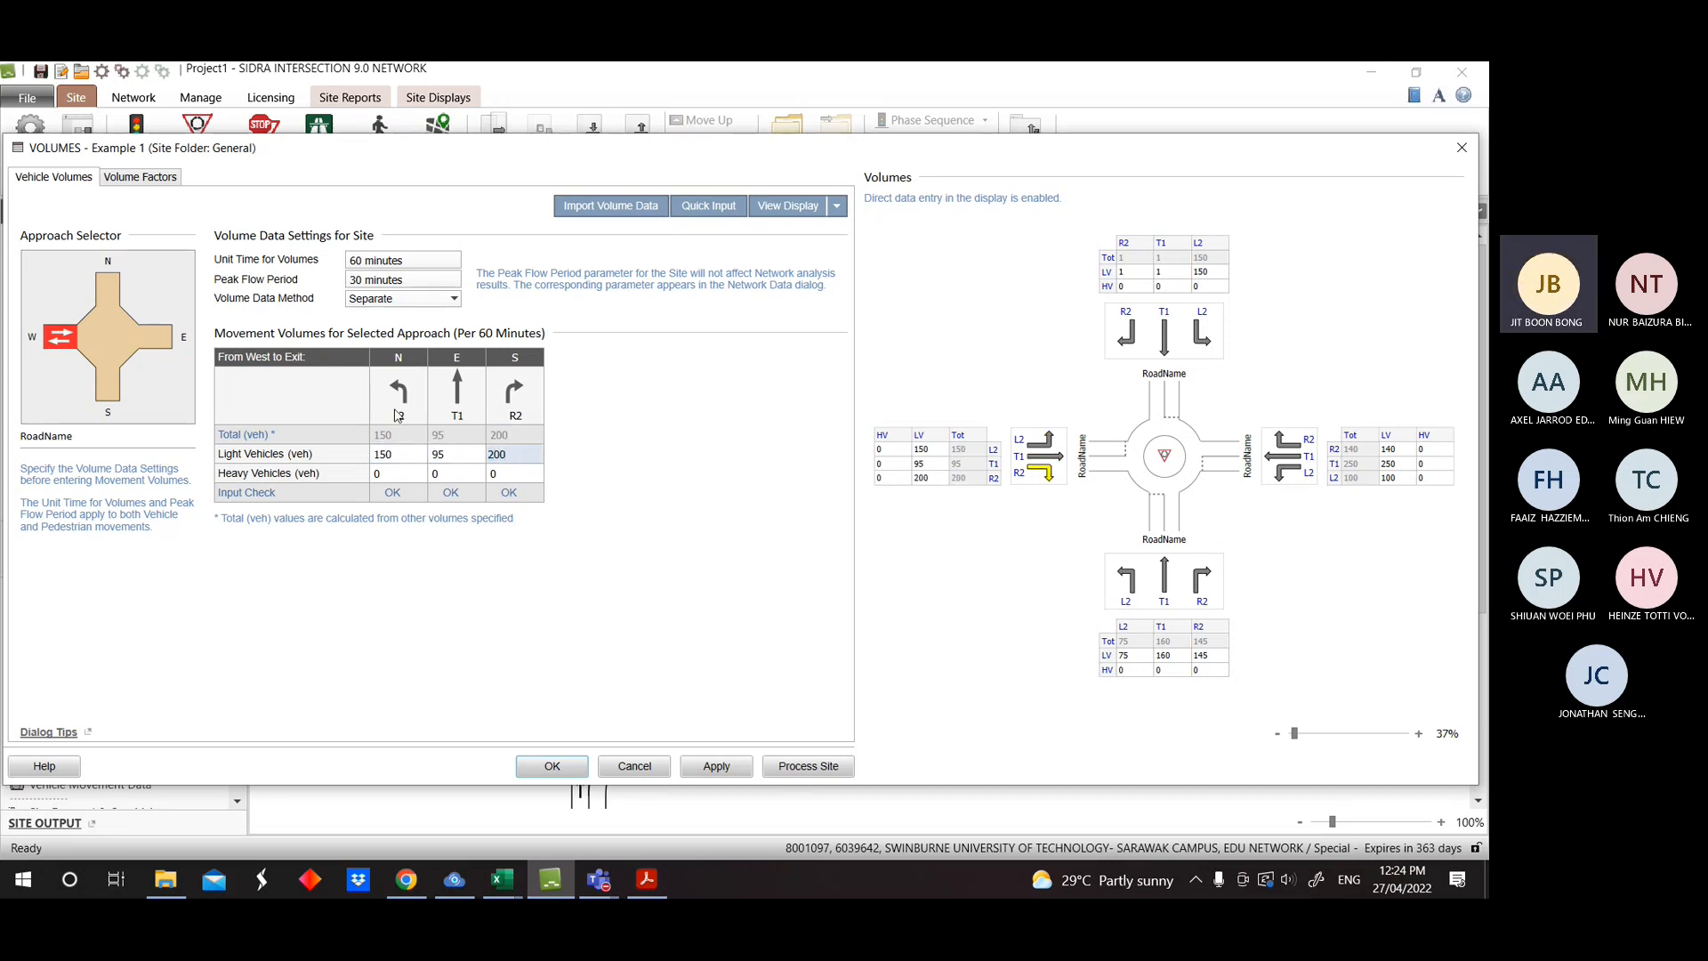
Return to the north approach and set its light vehicle volumes to 95 for T1 and 200 for R2.
left_click(114, 288)
left_click(429, 453)
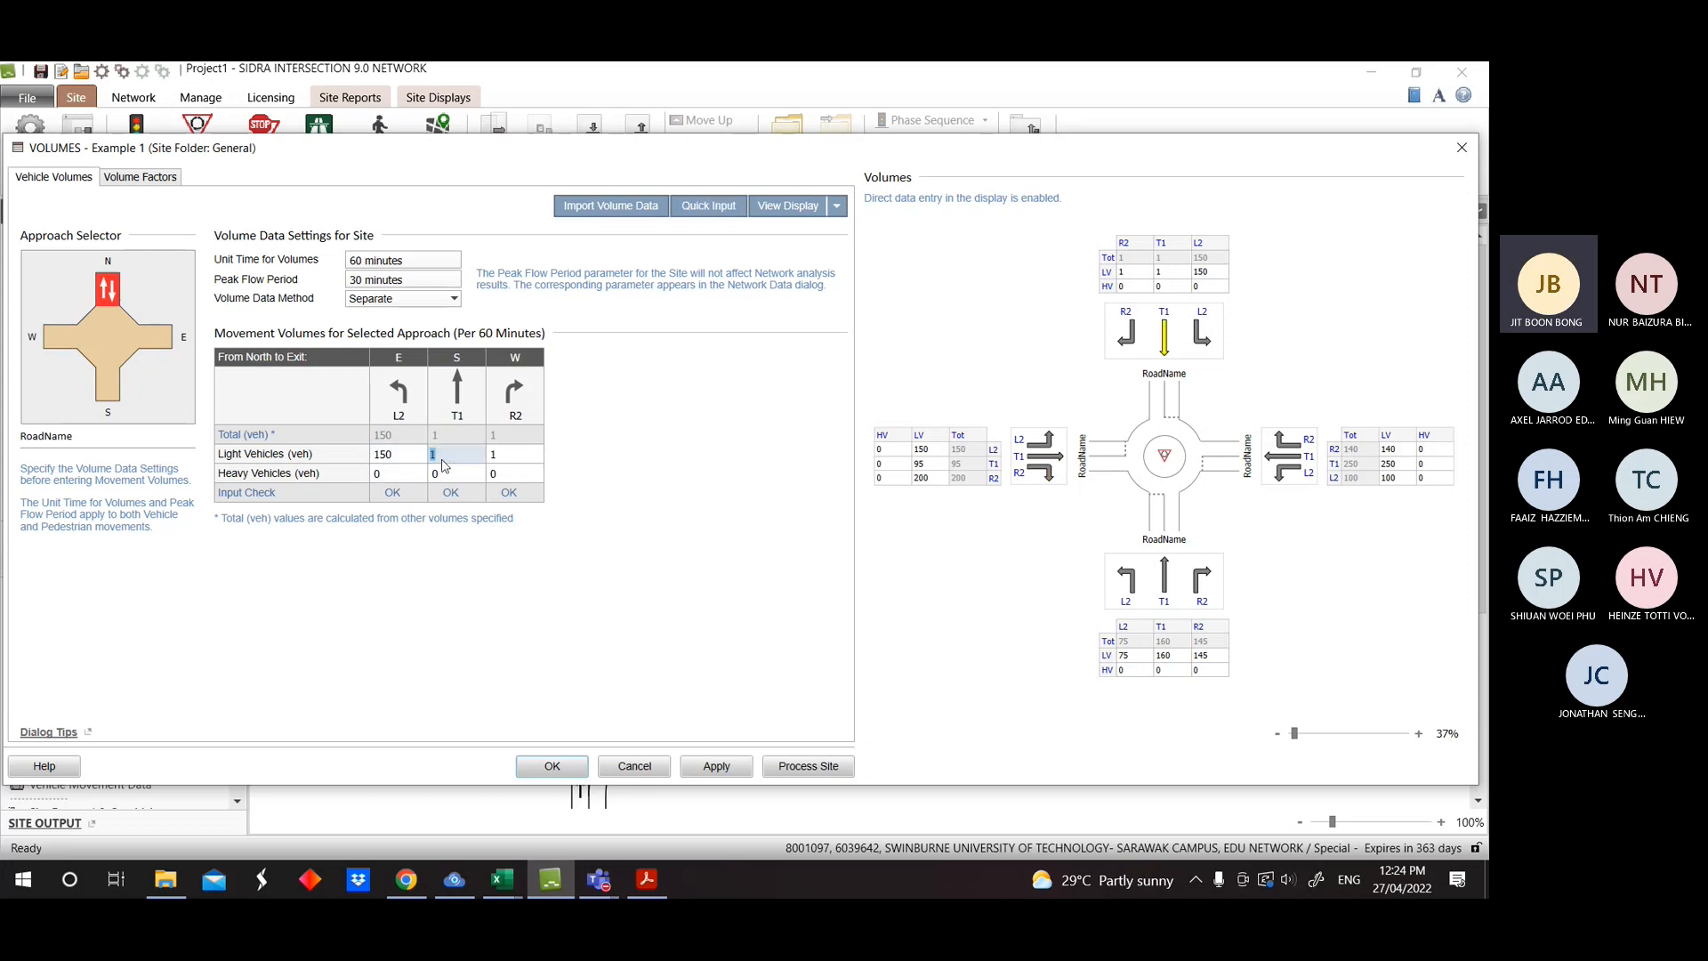
type("95")
key("Tab")
type("200")
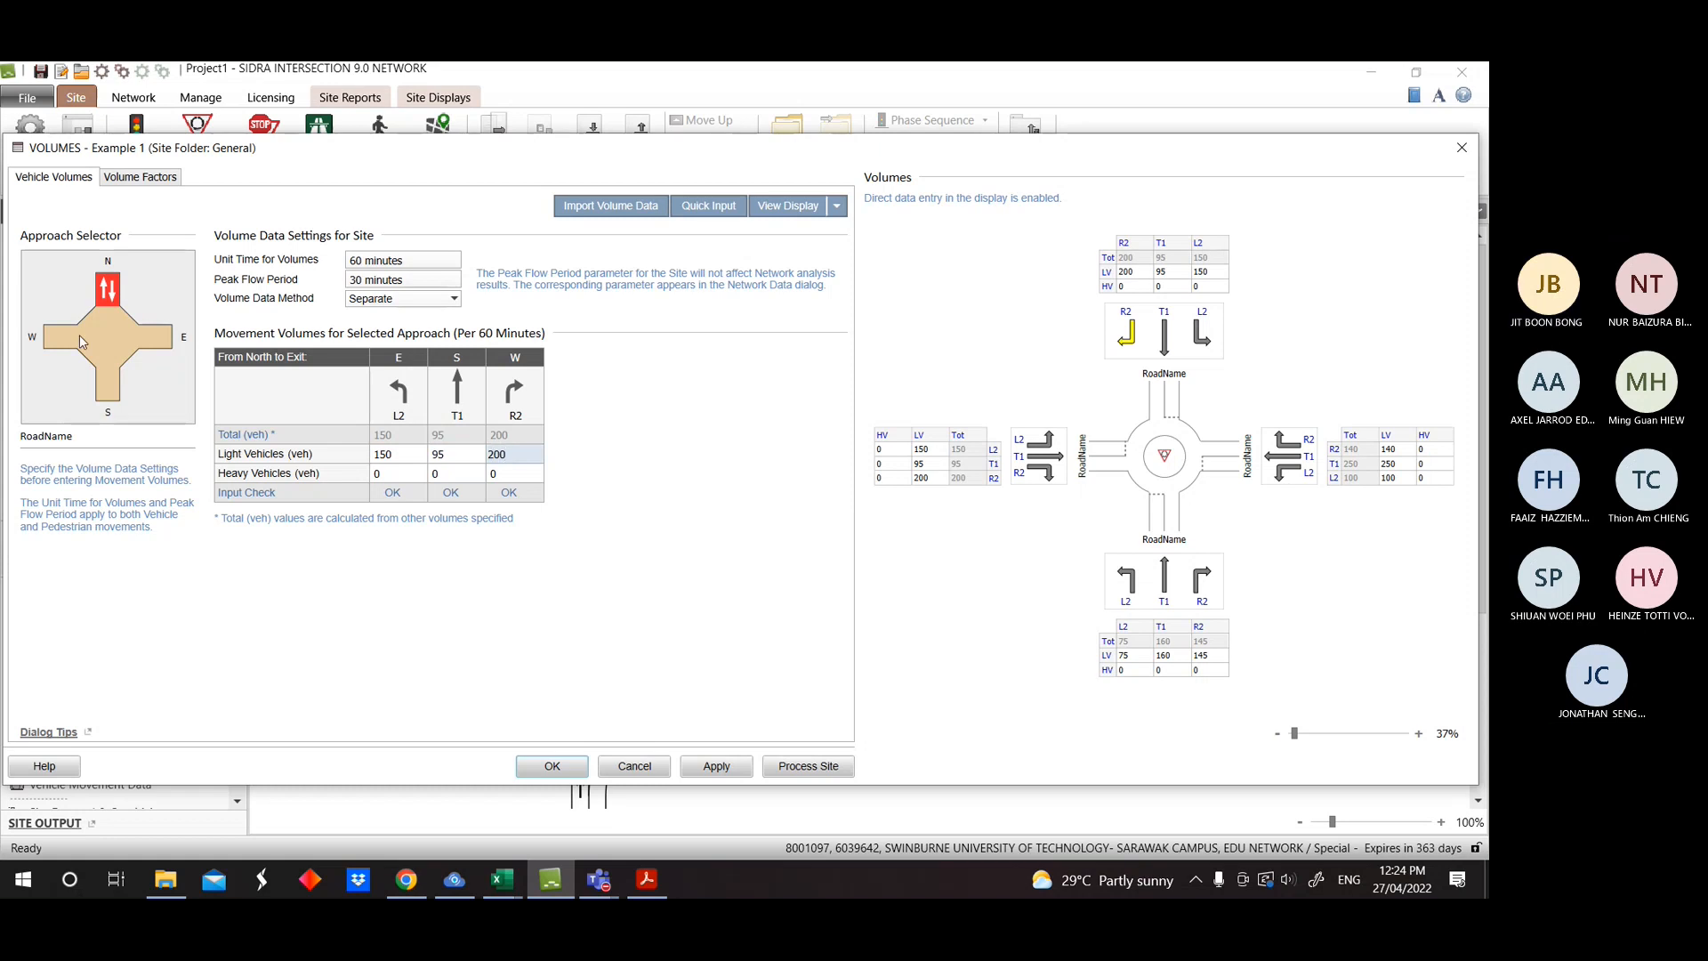
Consult the notes for the west approach and set its light vehicle volumes to 170 for L2 and 140 for T1.
left_click(61, 336)
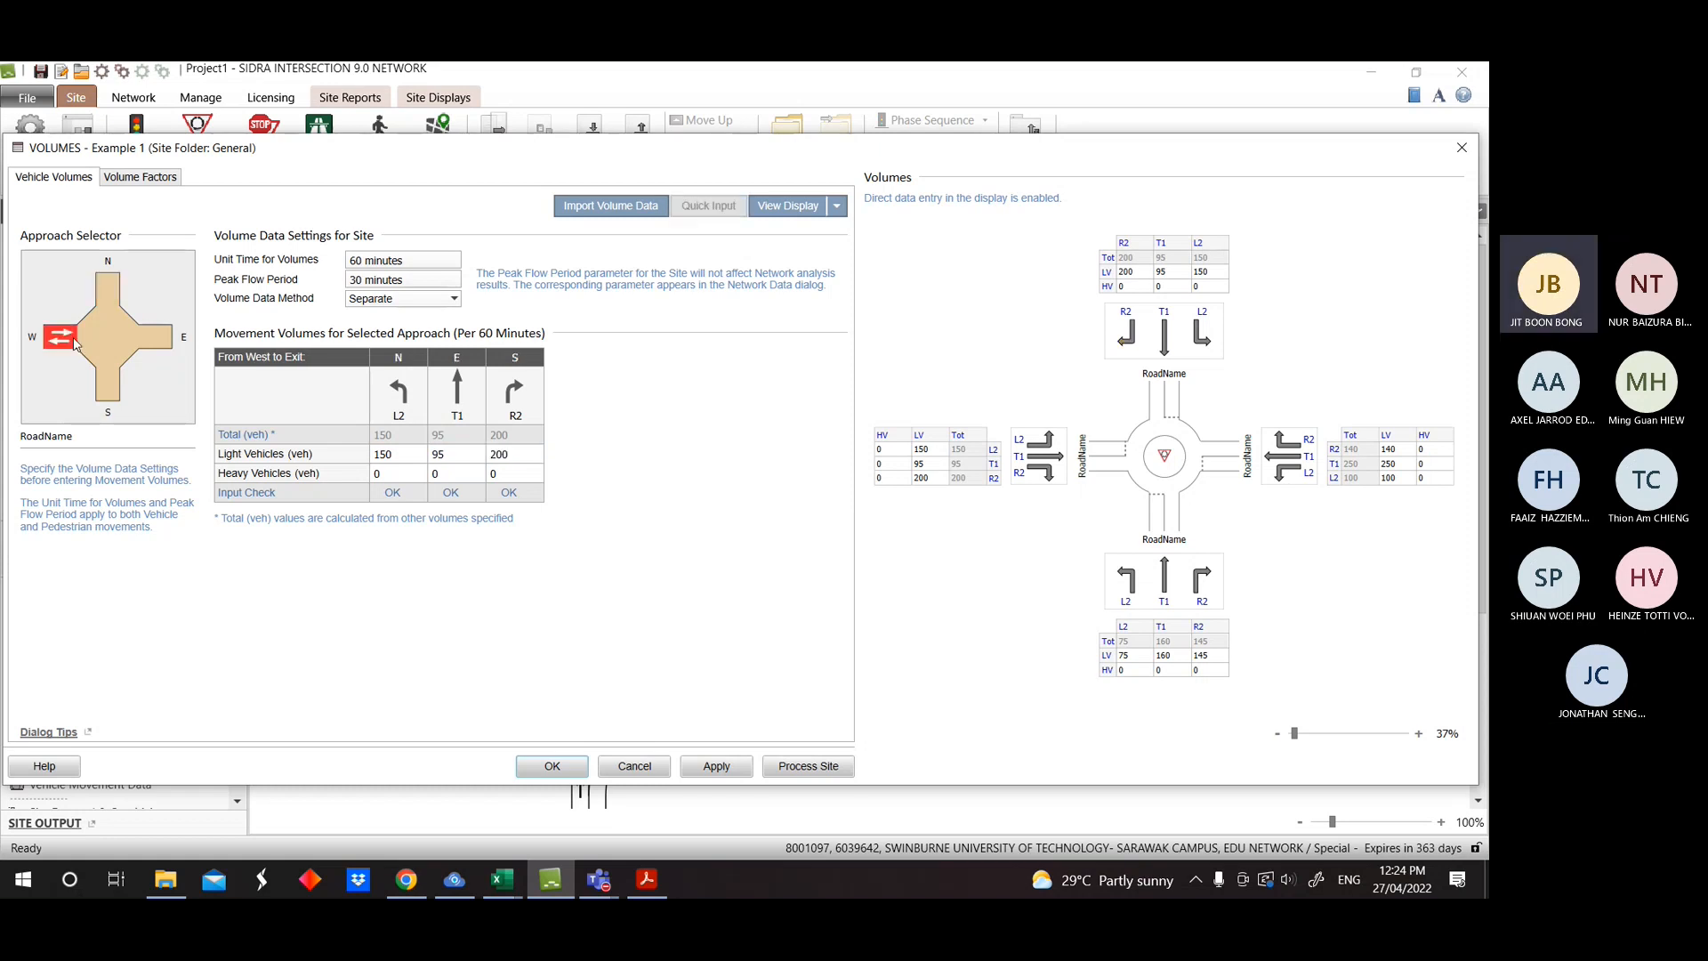
left_click(647, 879)
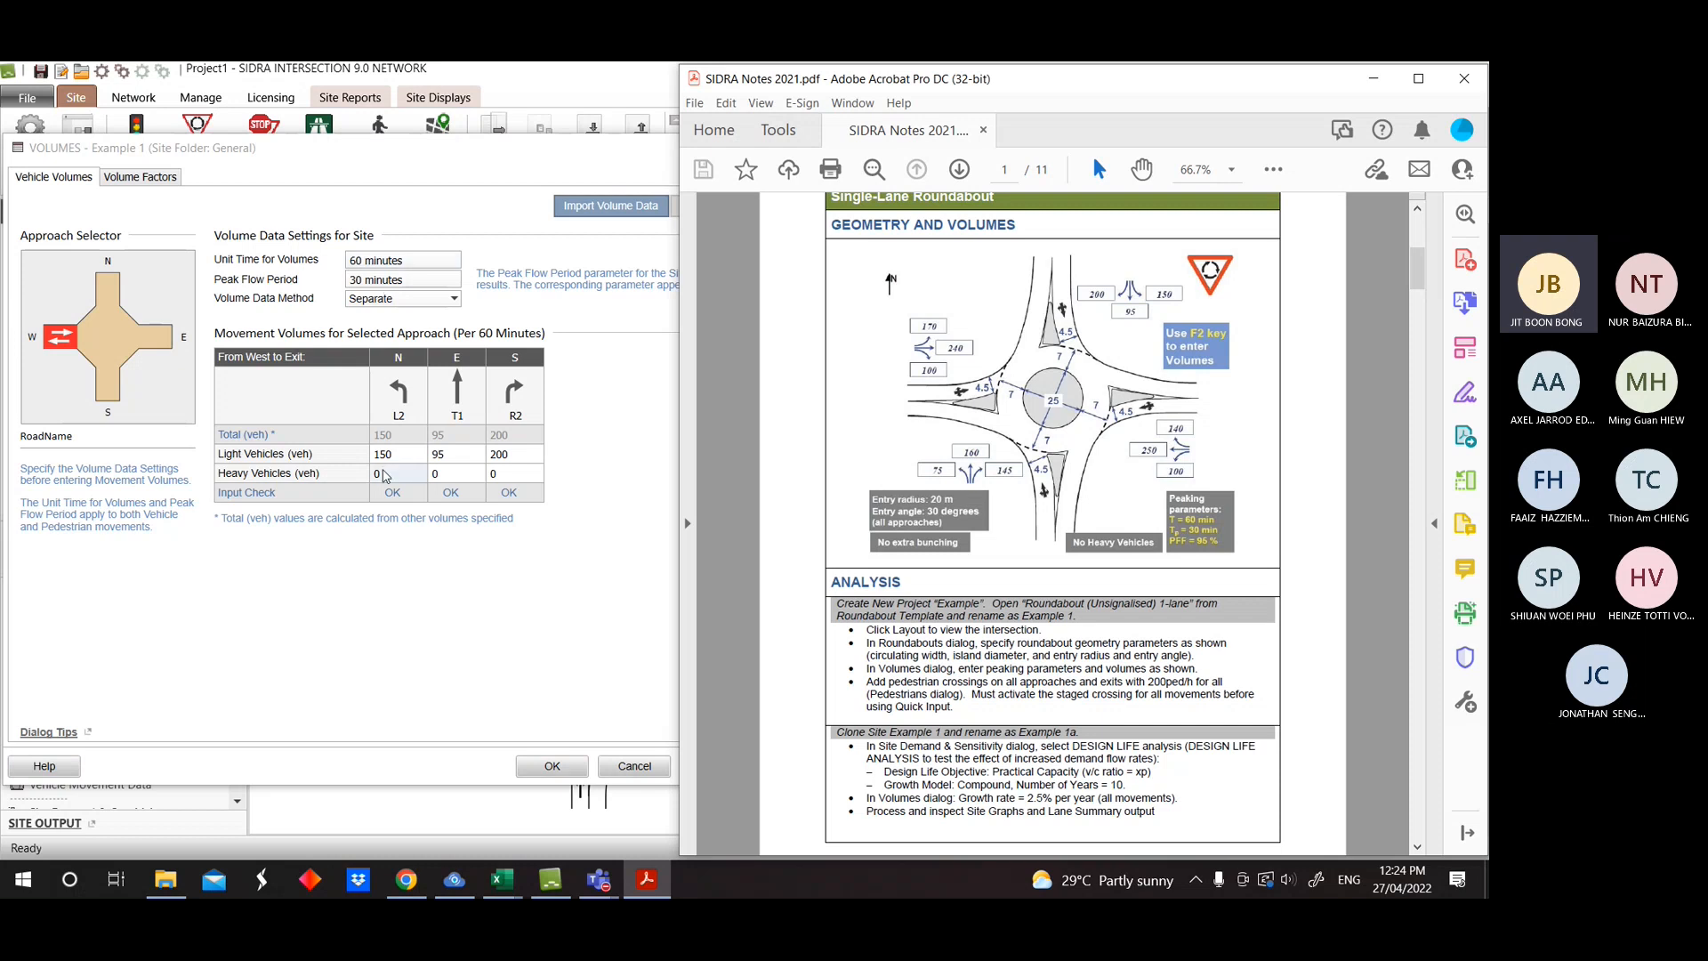
left_click(406, 450)
type("170")
key("Tab")
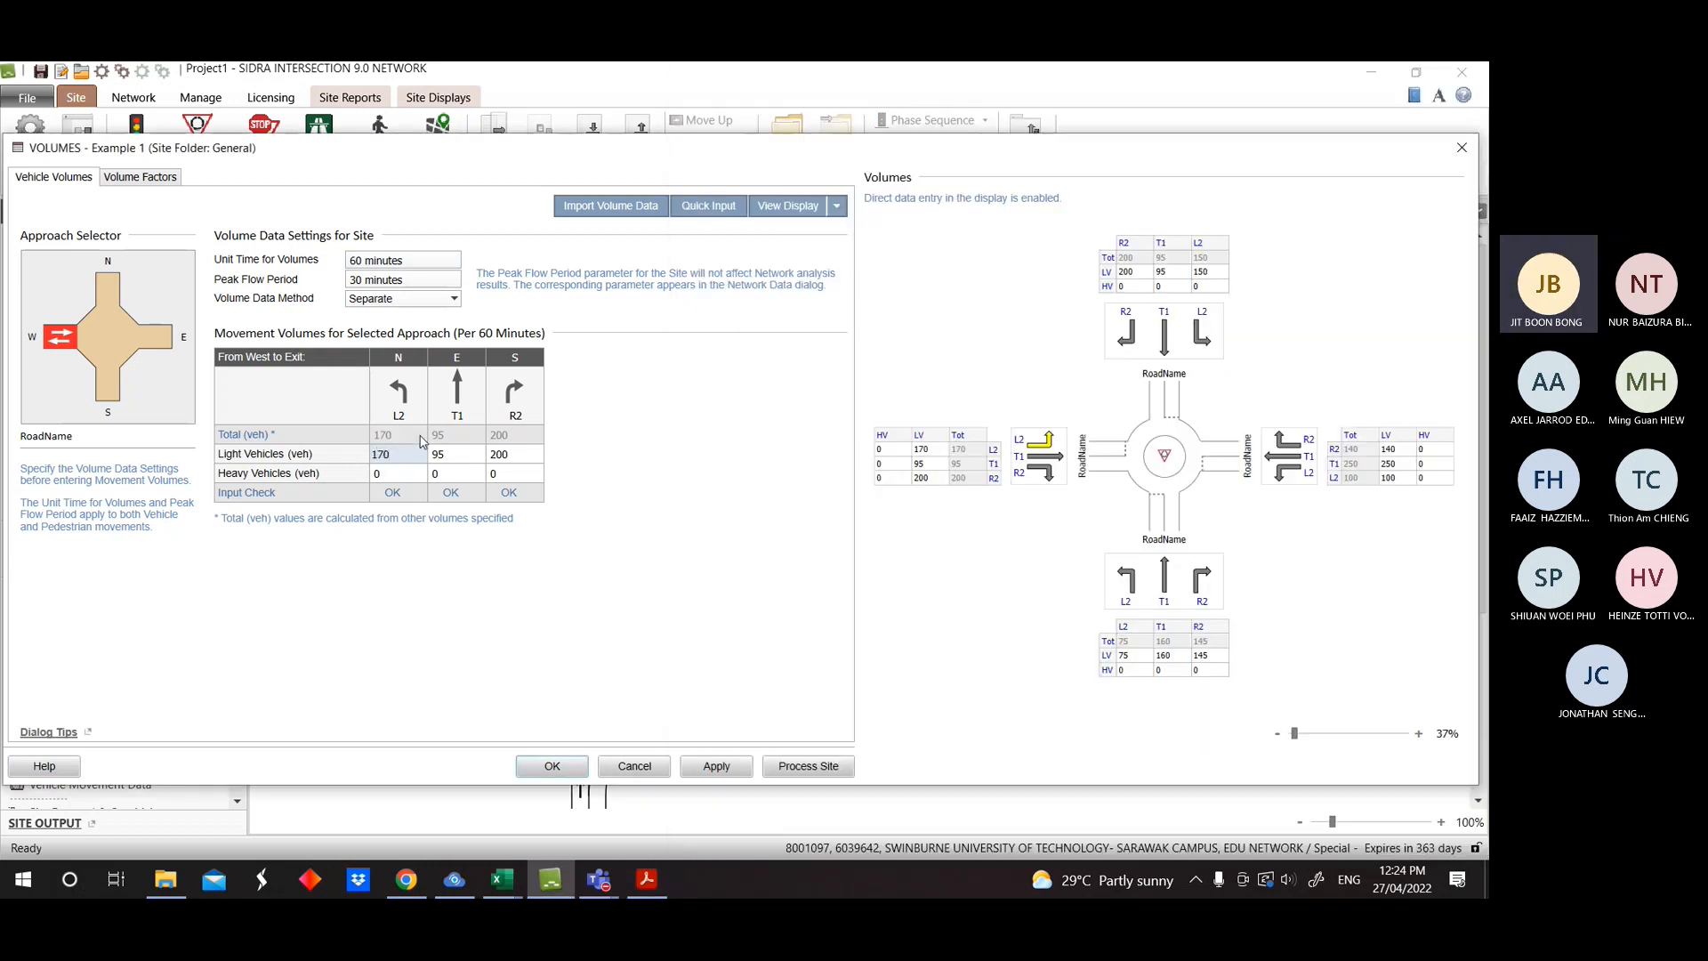
type("140")
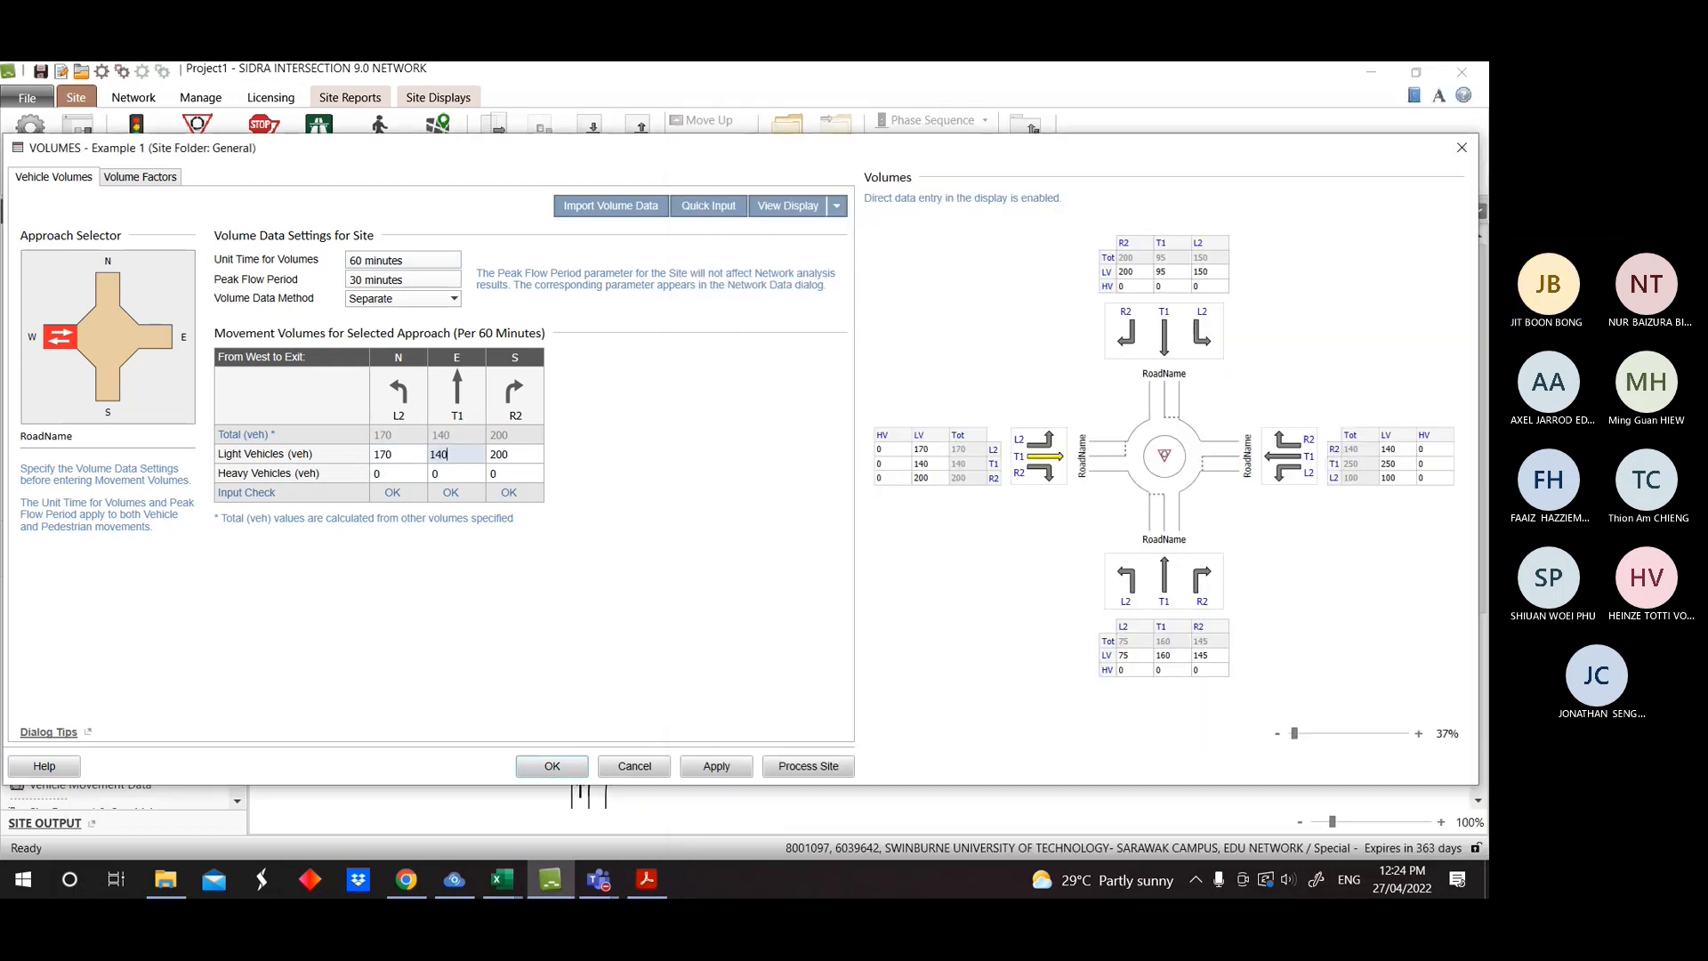
Recheck the notes, correct the west approach's T1 light vehicle volume to 240 and set R2 to 100.
left_click(666, 887)
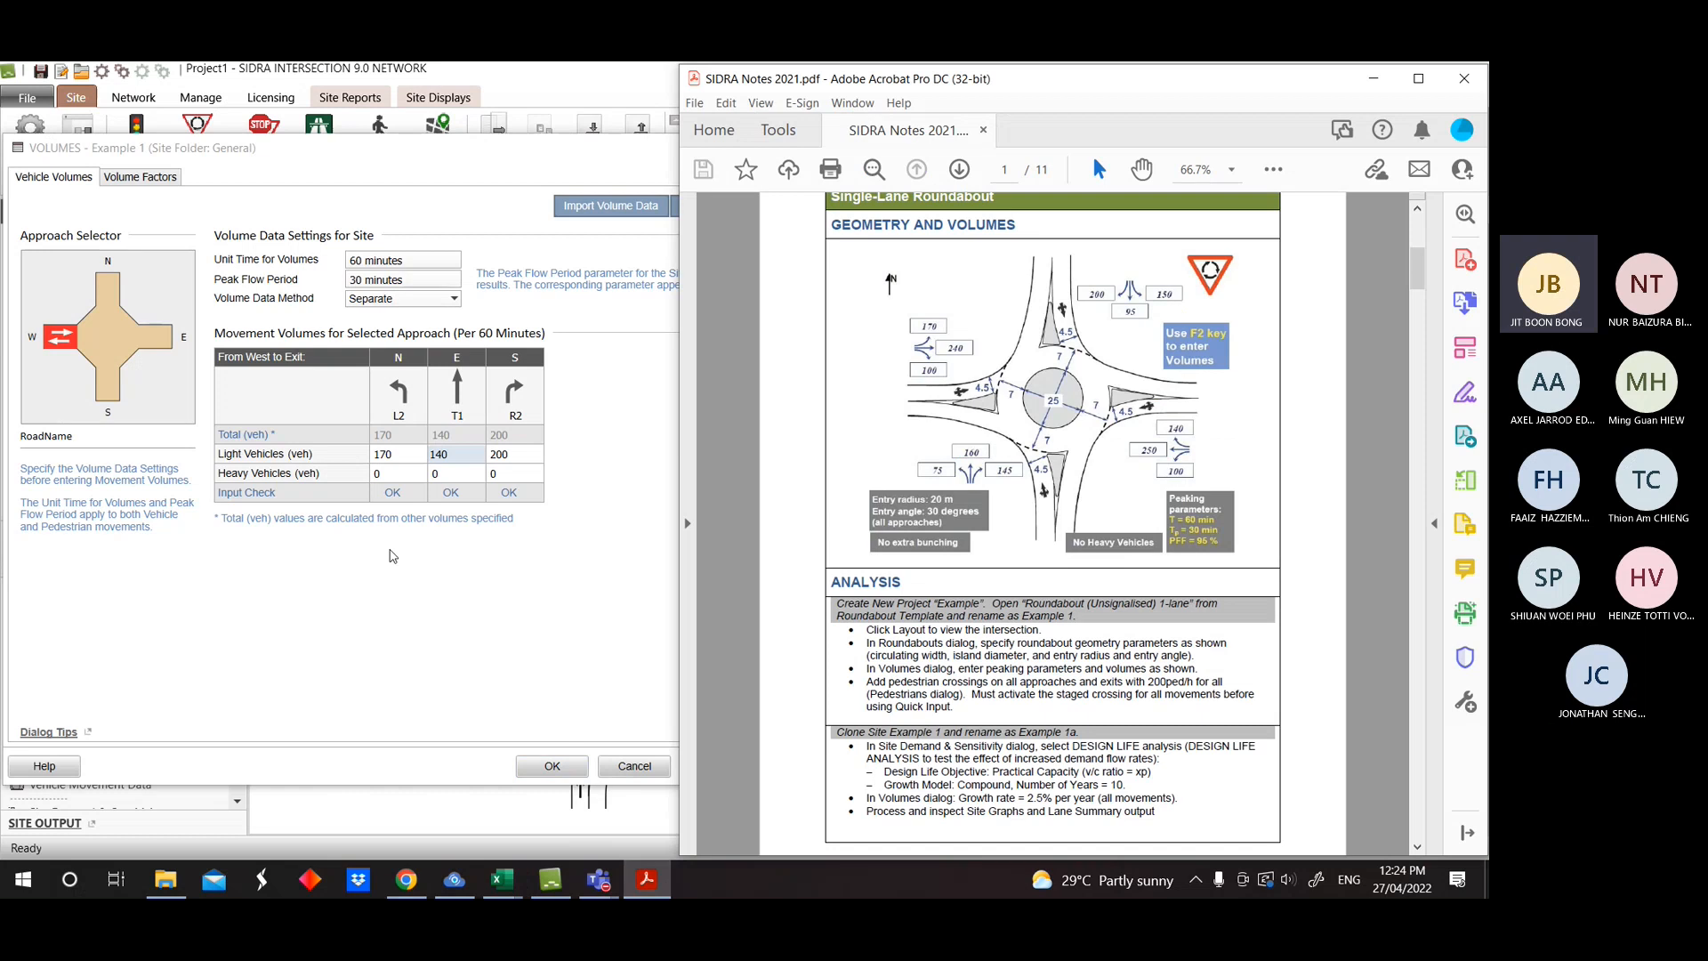
left_click_drag(436, 455, 428, 454)
type("2")
left_click(498, 455)
type("1")
key("BackSpace")
key("BackSpace")
key("BackSpace")
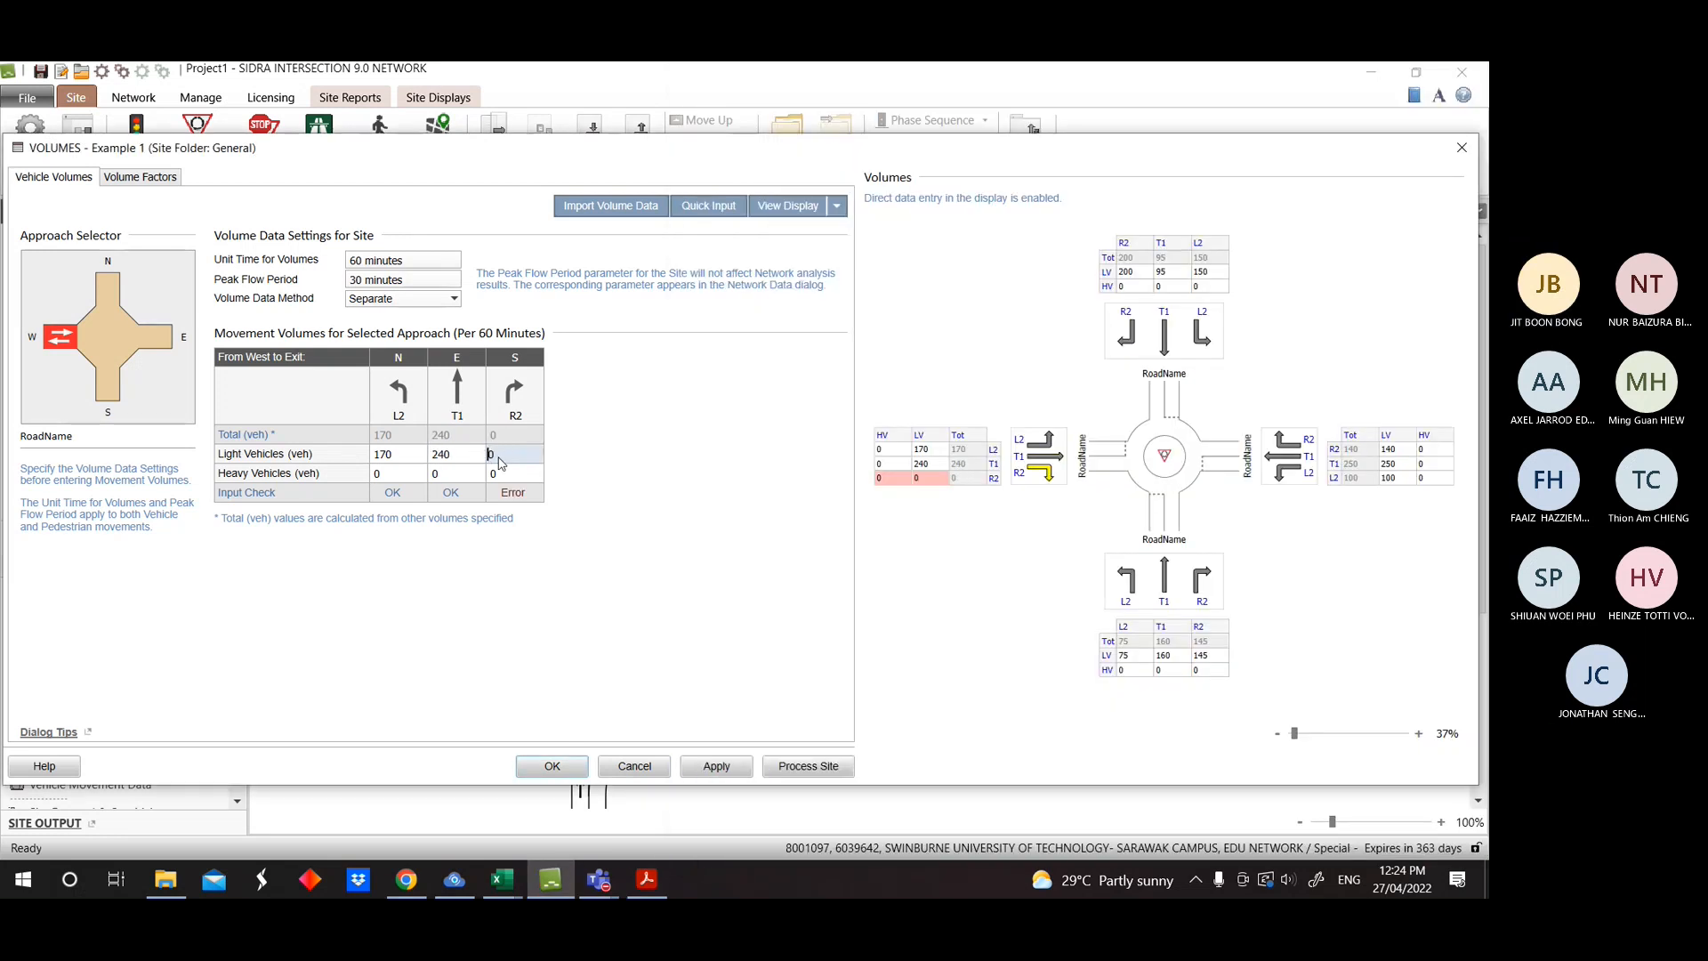
type("100")
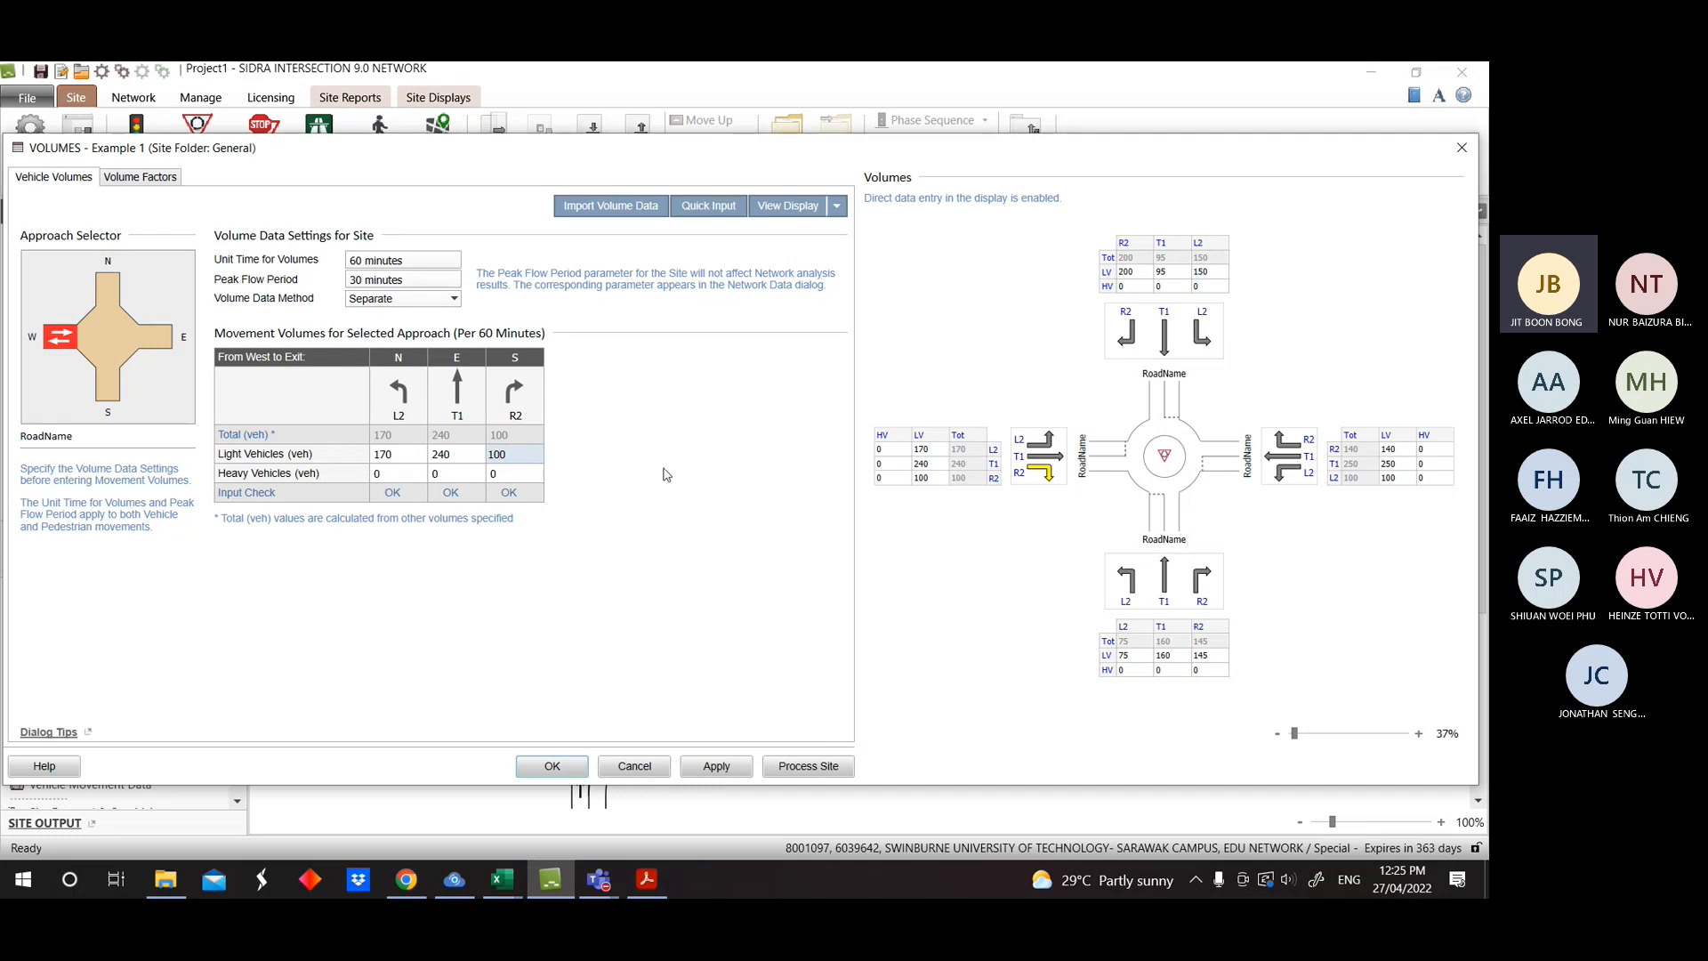
Compare the Peaking Parameters section of the SIDRA notes with the Unit Time for Volumes and Peak Flow Period settings.
left_click(650, 885)
scroll(1141, 569, "down", 10)
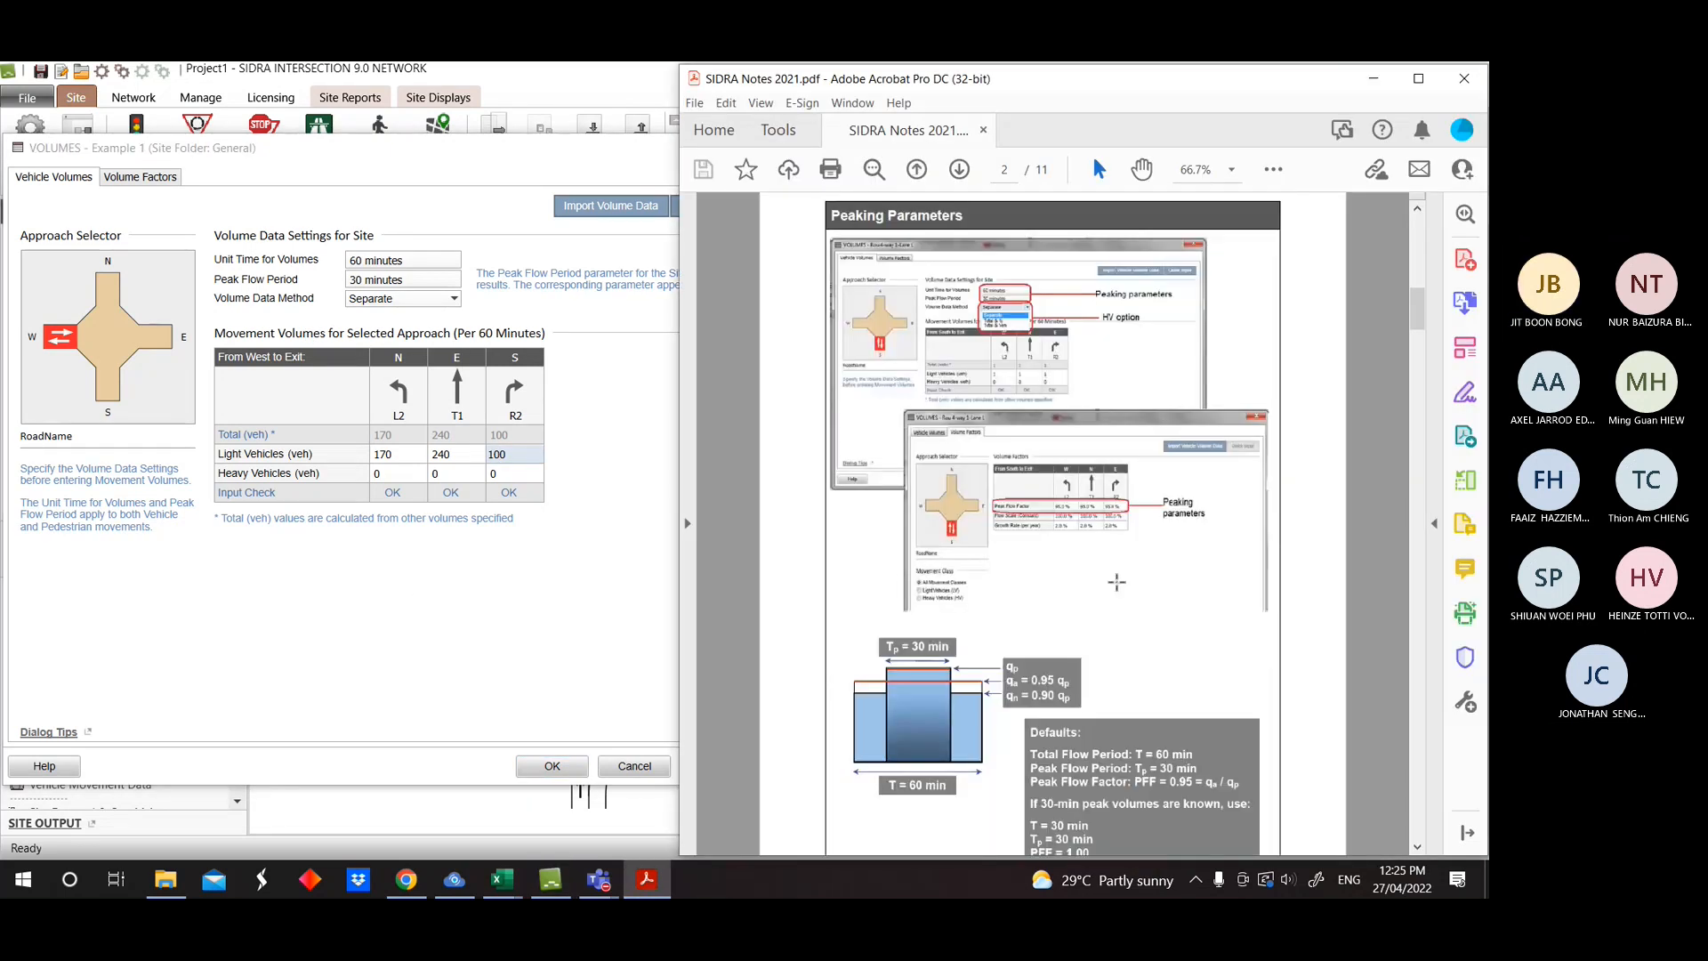
left_click(421, 261)
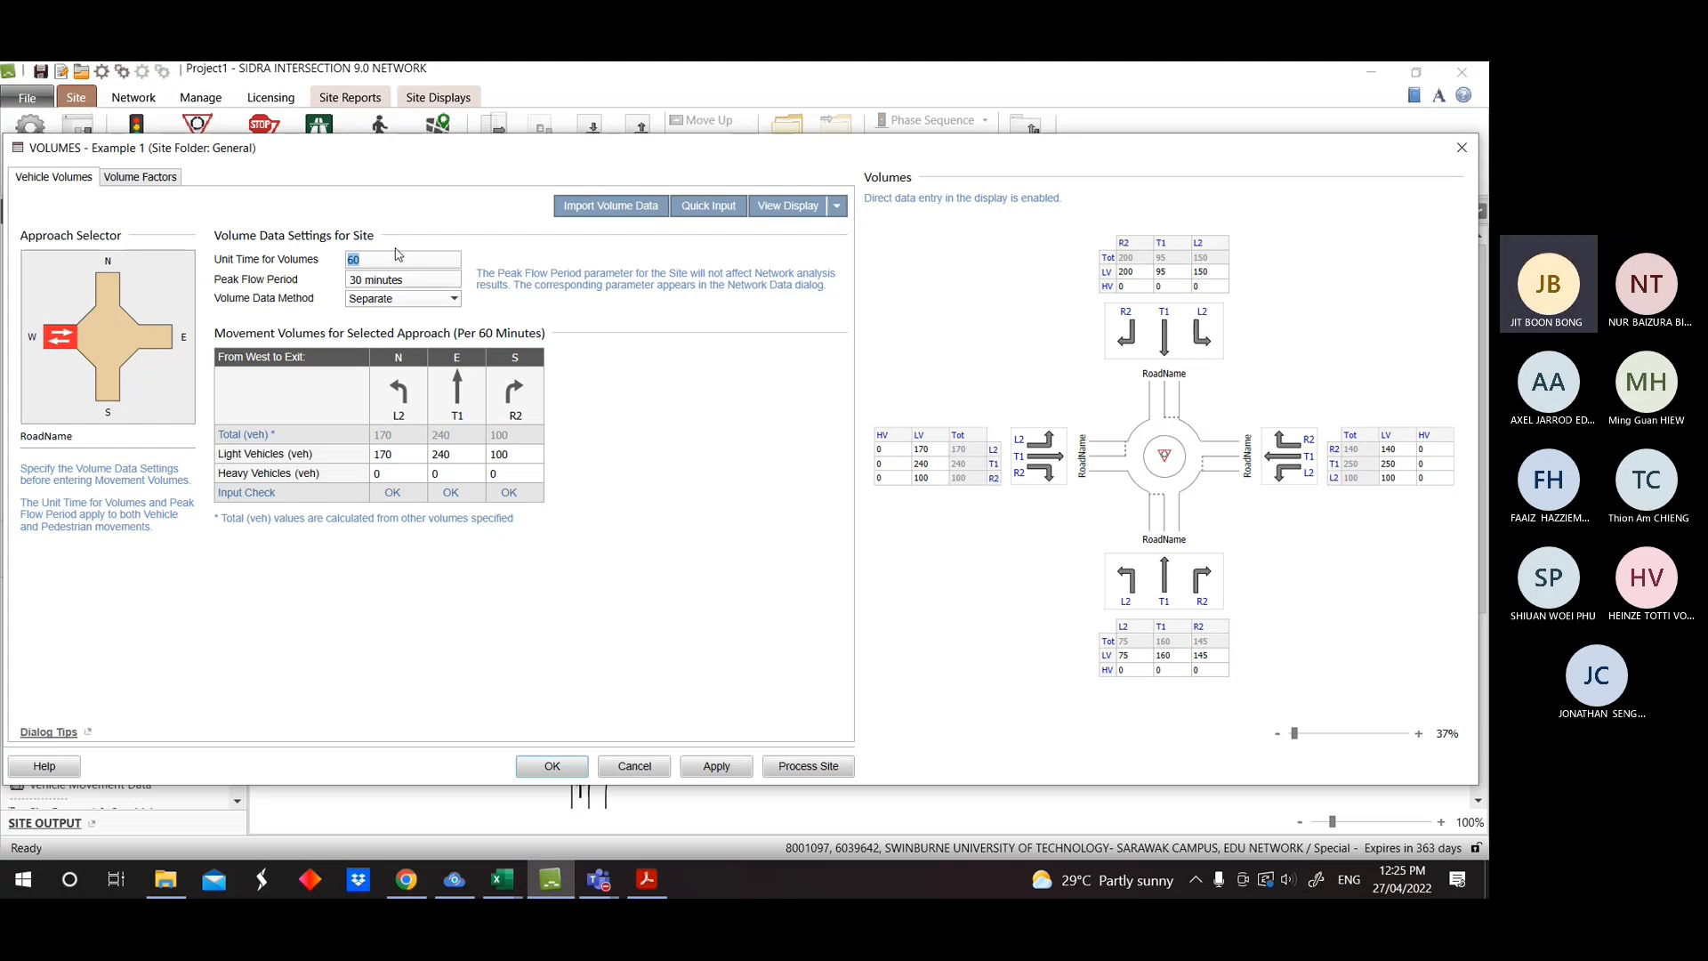
left_click(427, 285)
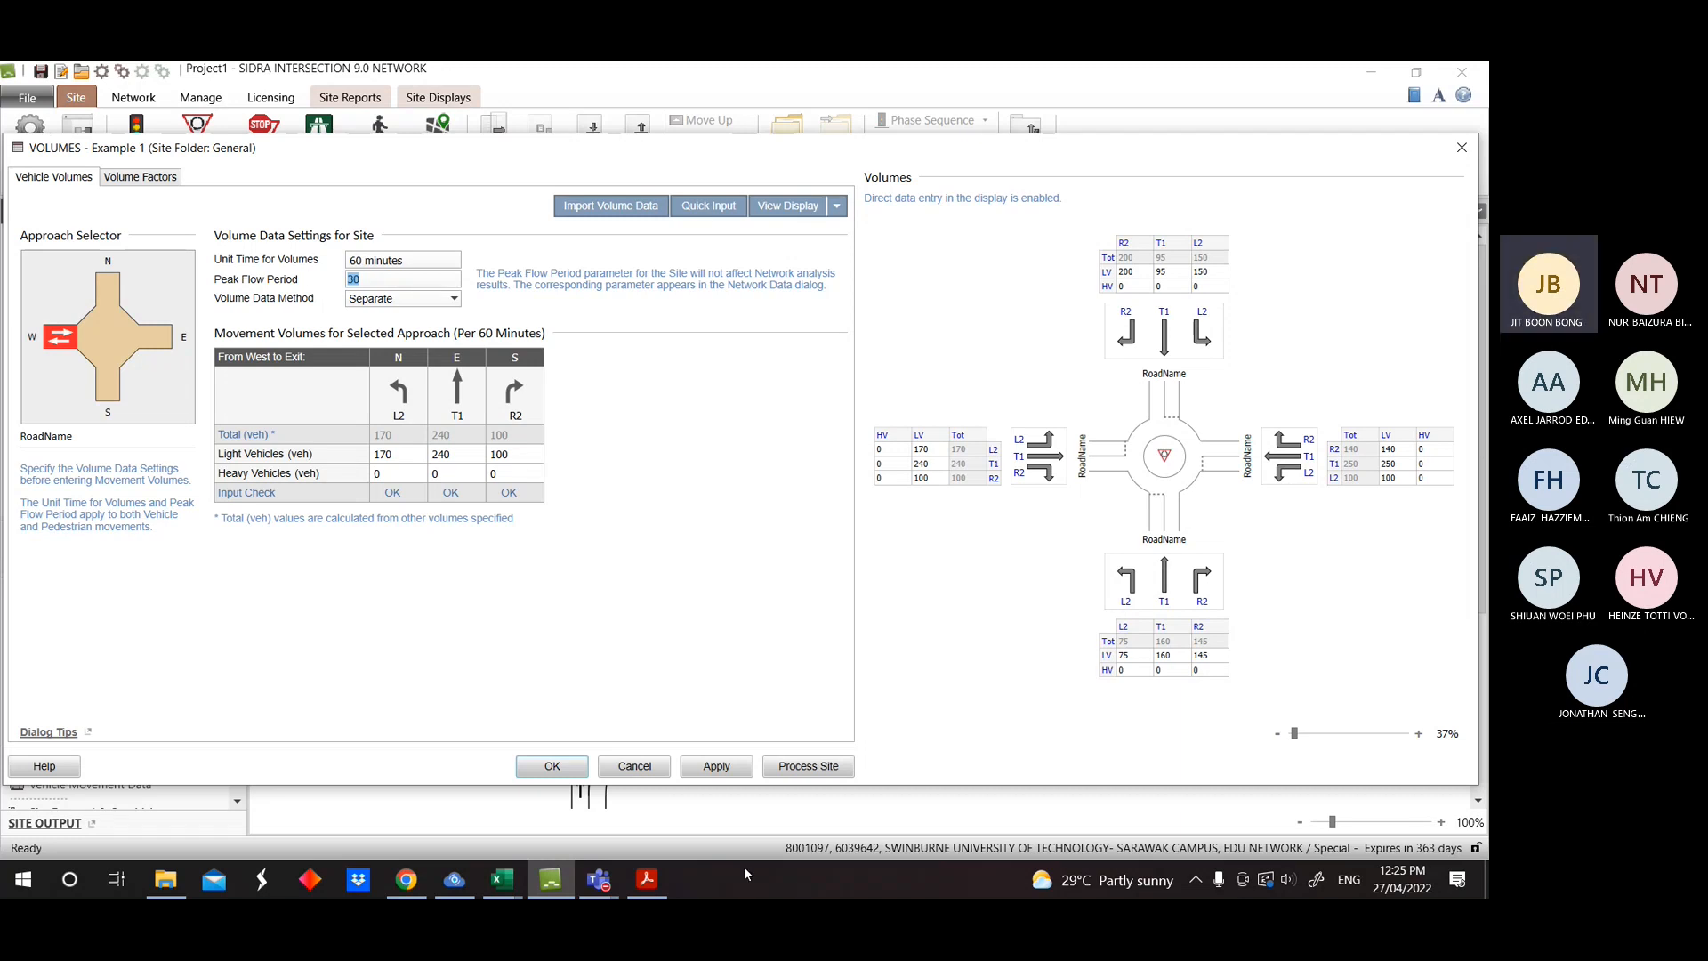
left_click(649, 879)
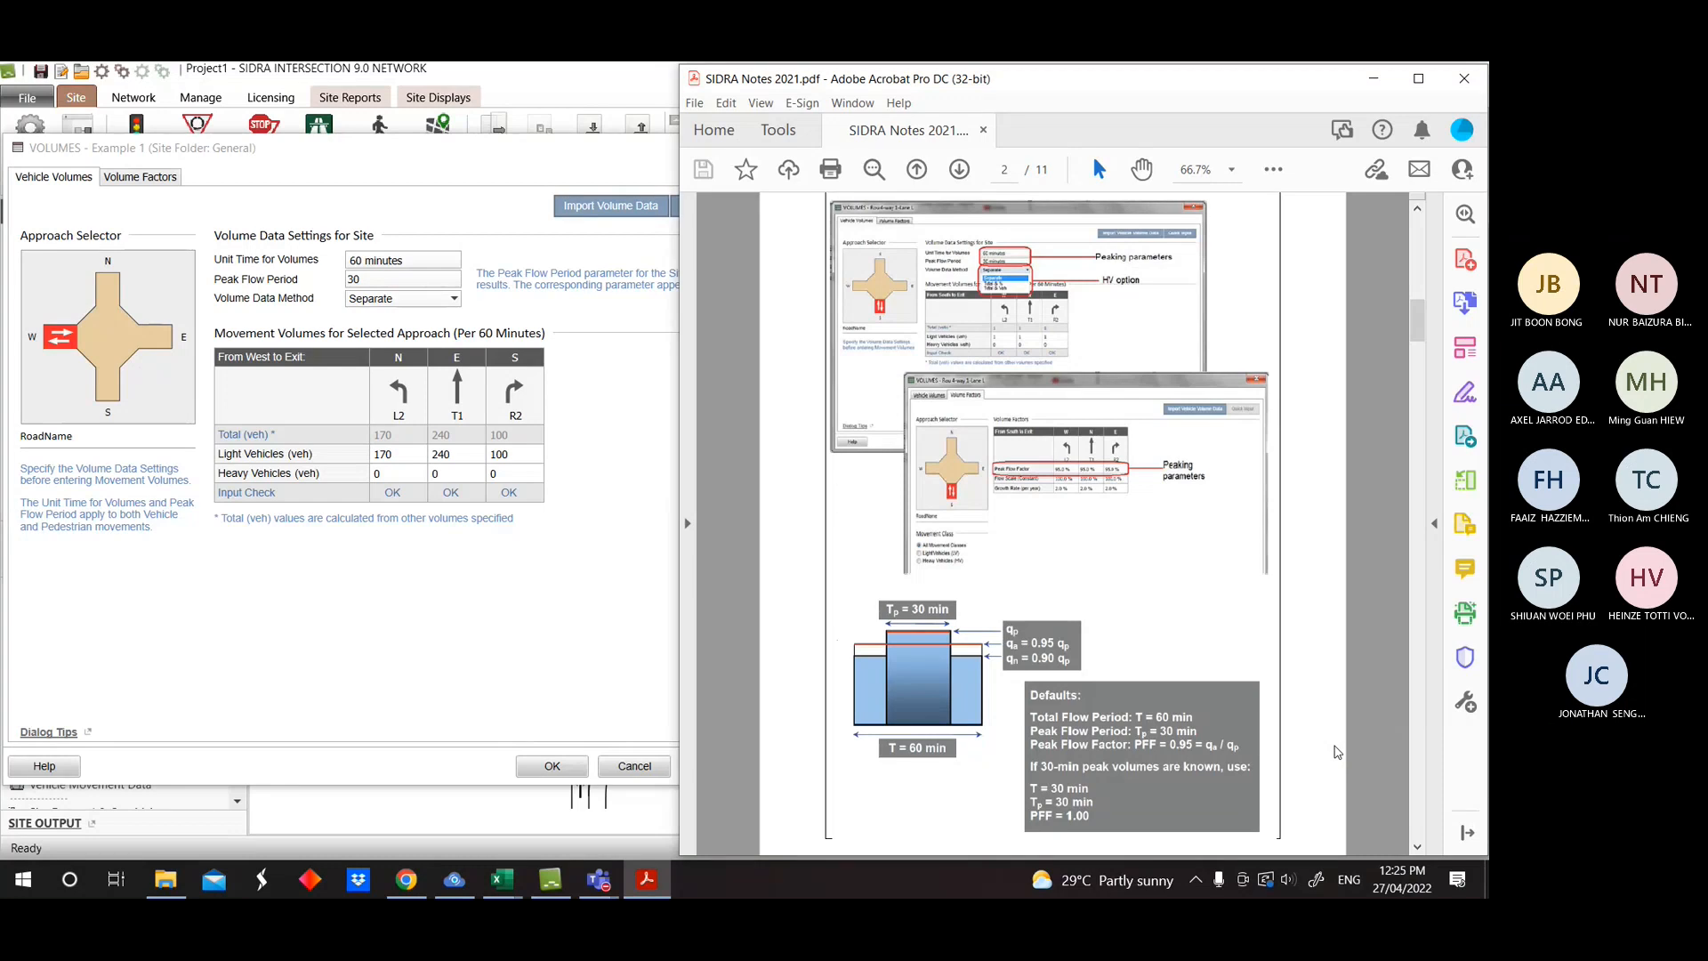
left_click(514, 432)
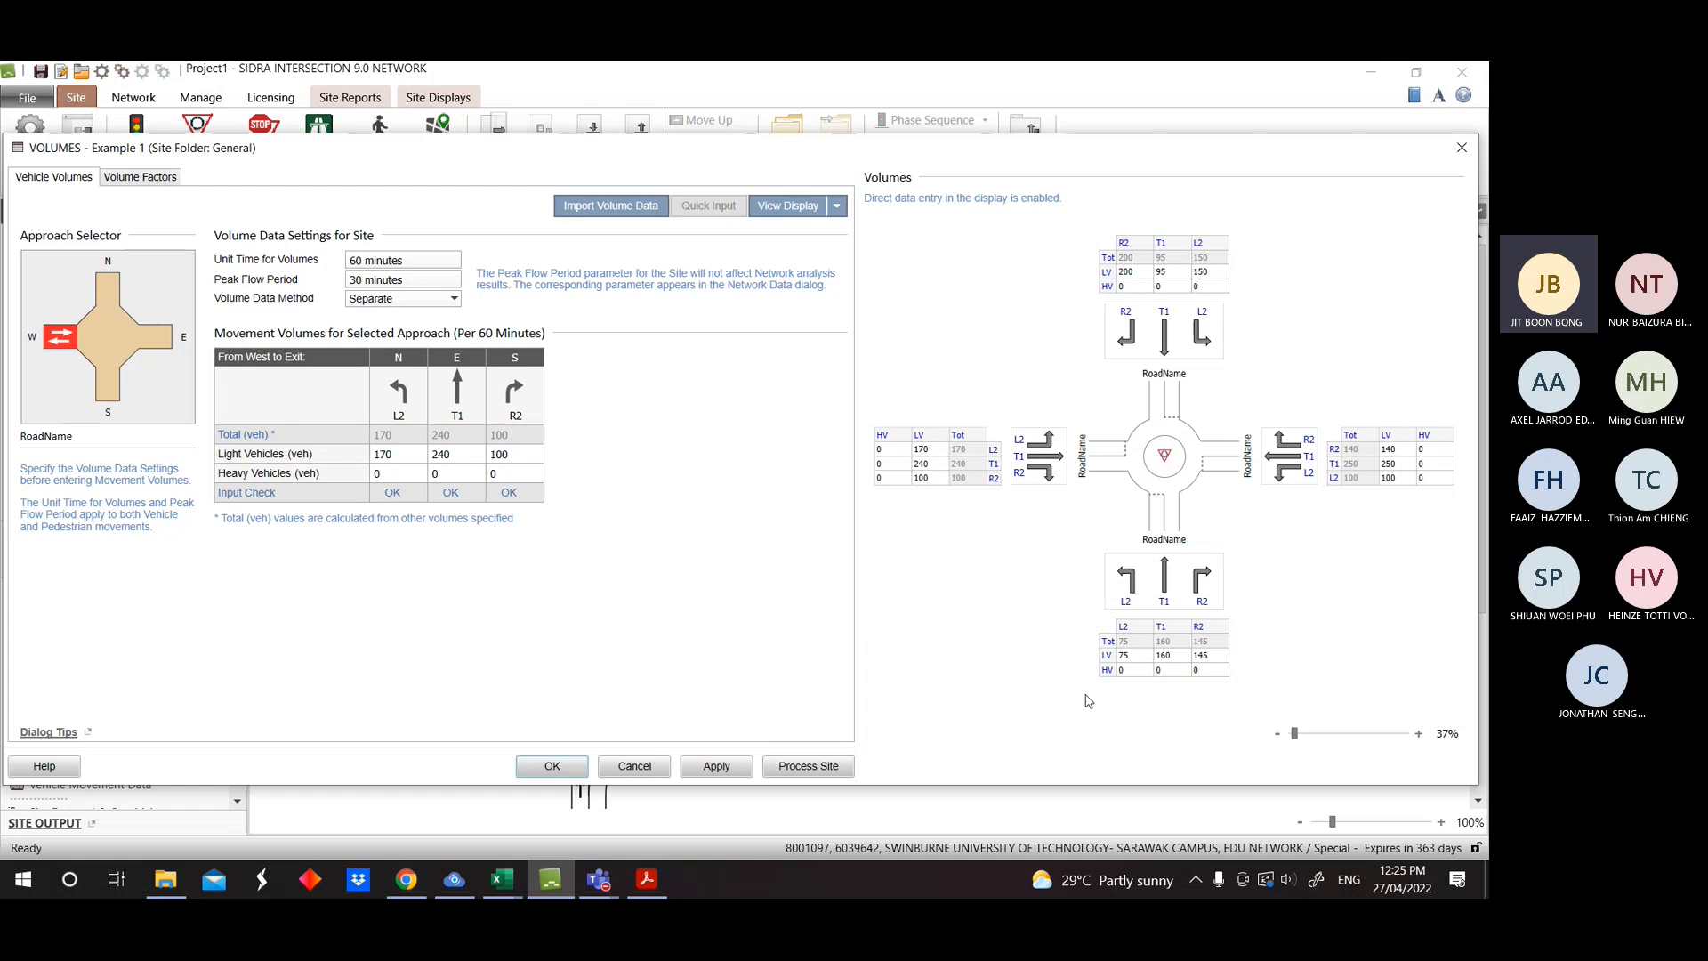
left_click(421, 260)
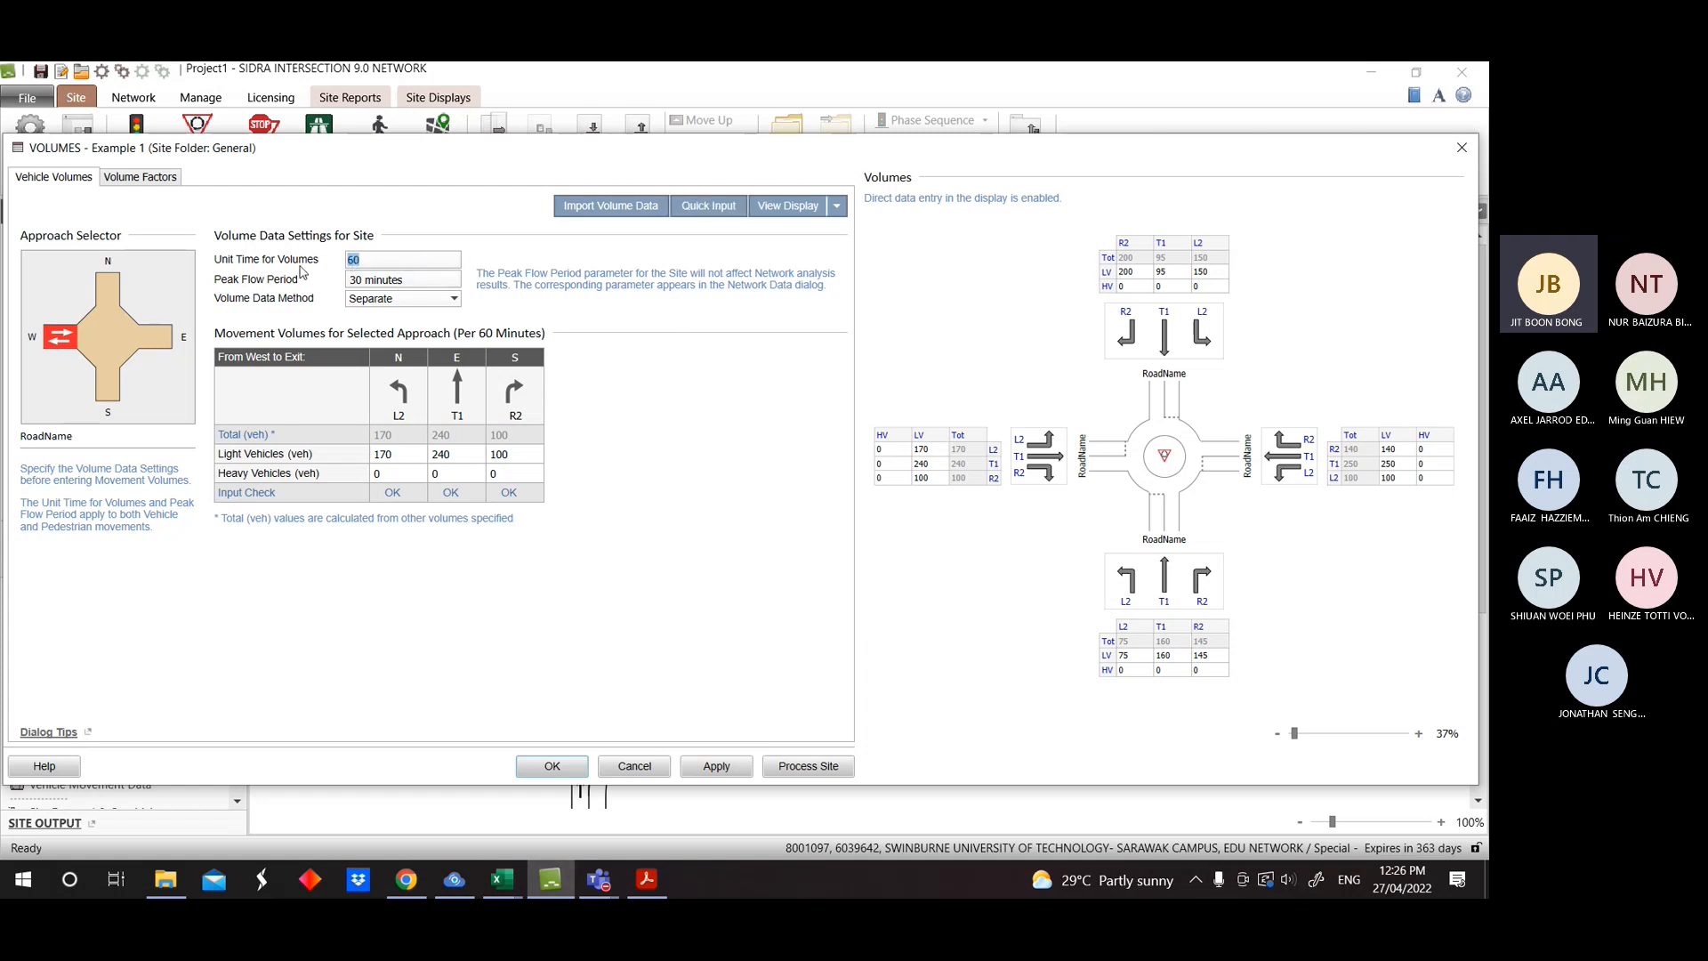
left_click(421, 281)
left_click(651, 880)
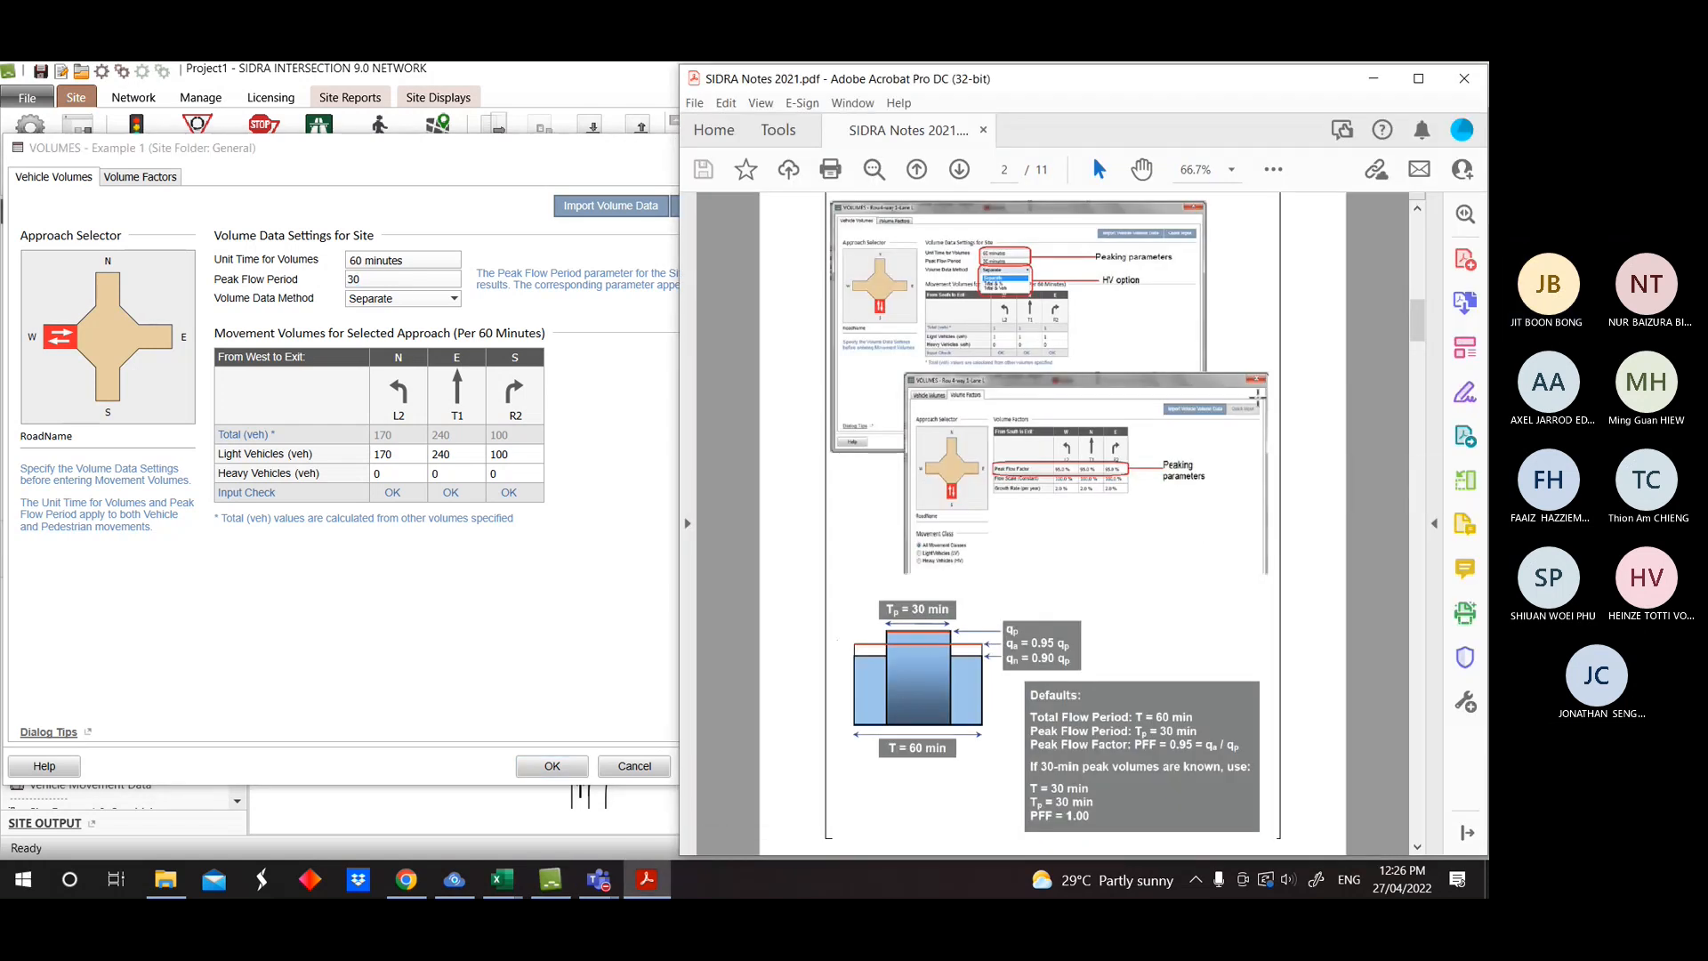
left_click(1326, 746)
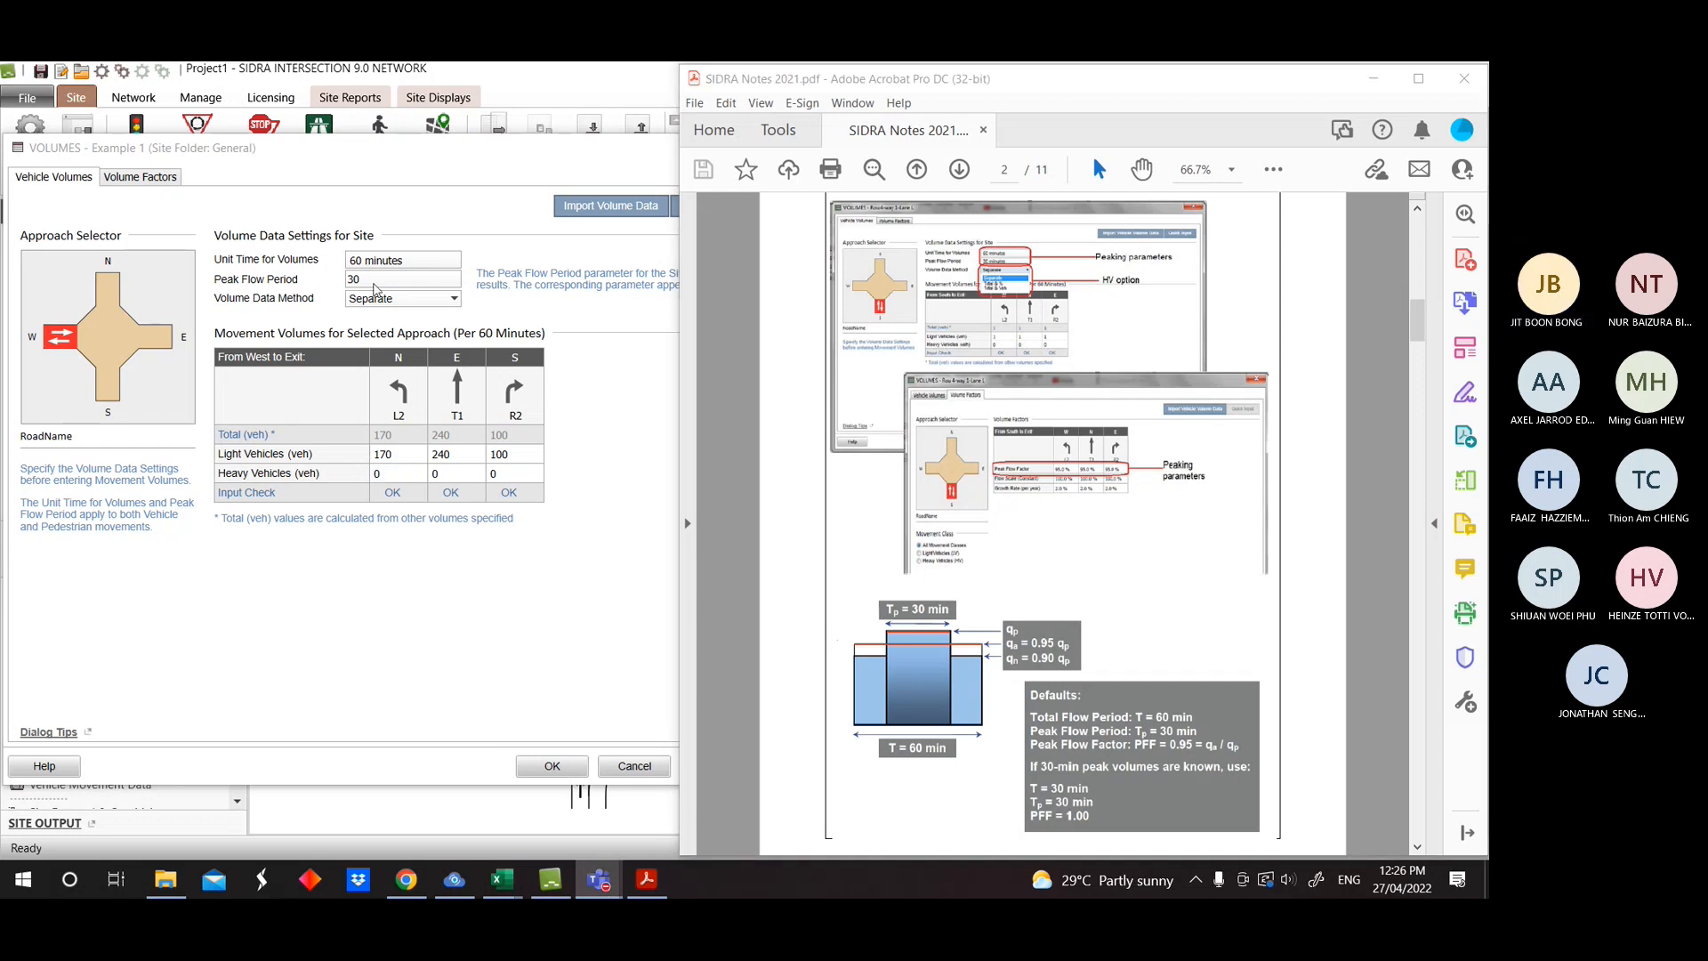
Try Peak Flow Period values of 30 and 60 minutes, clearing the entry after each one.
left_click(370, 281)
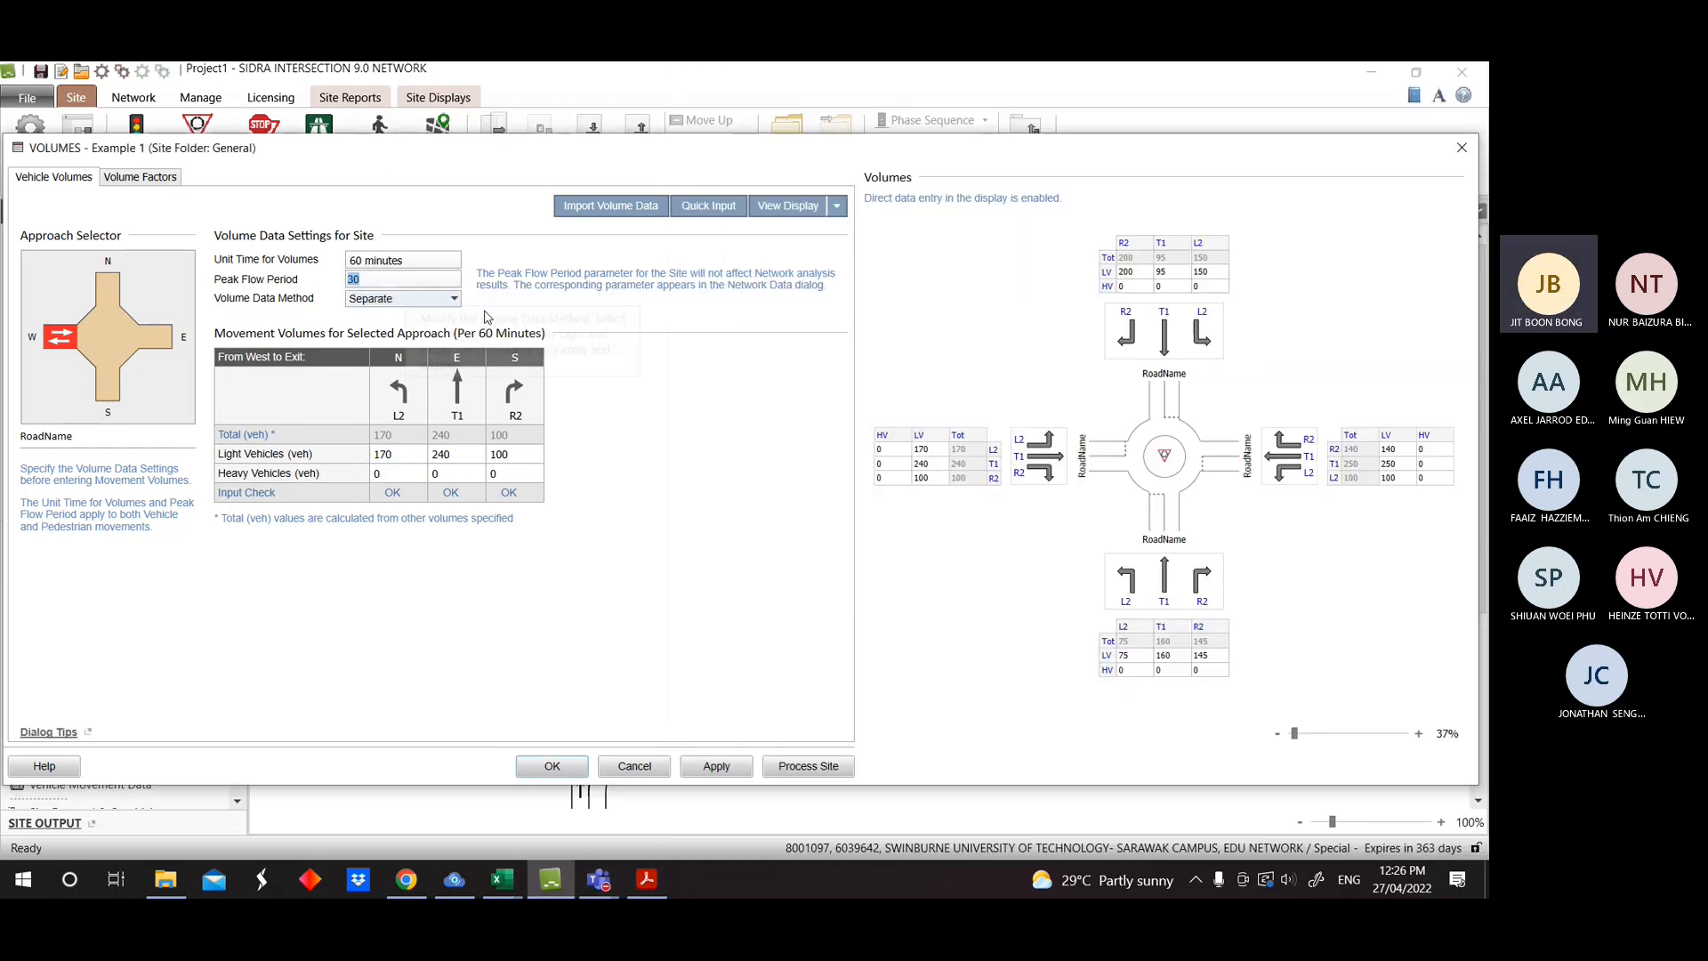
type("30")
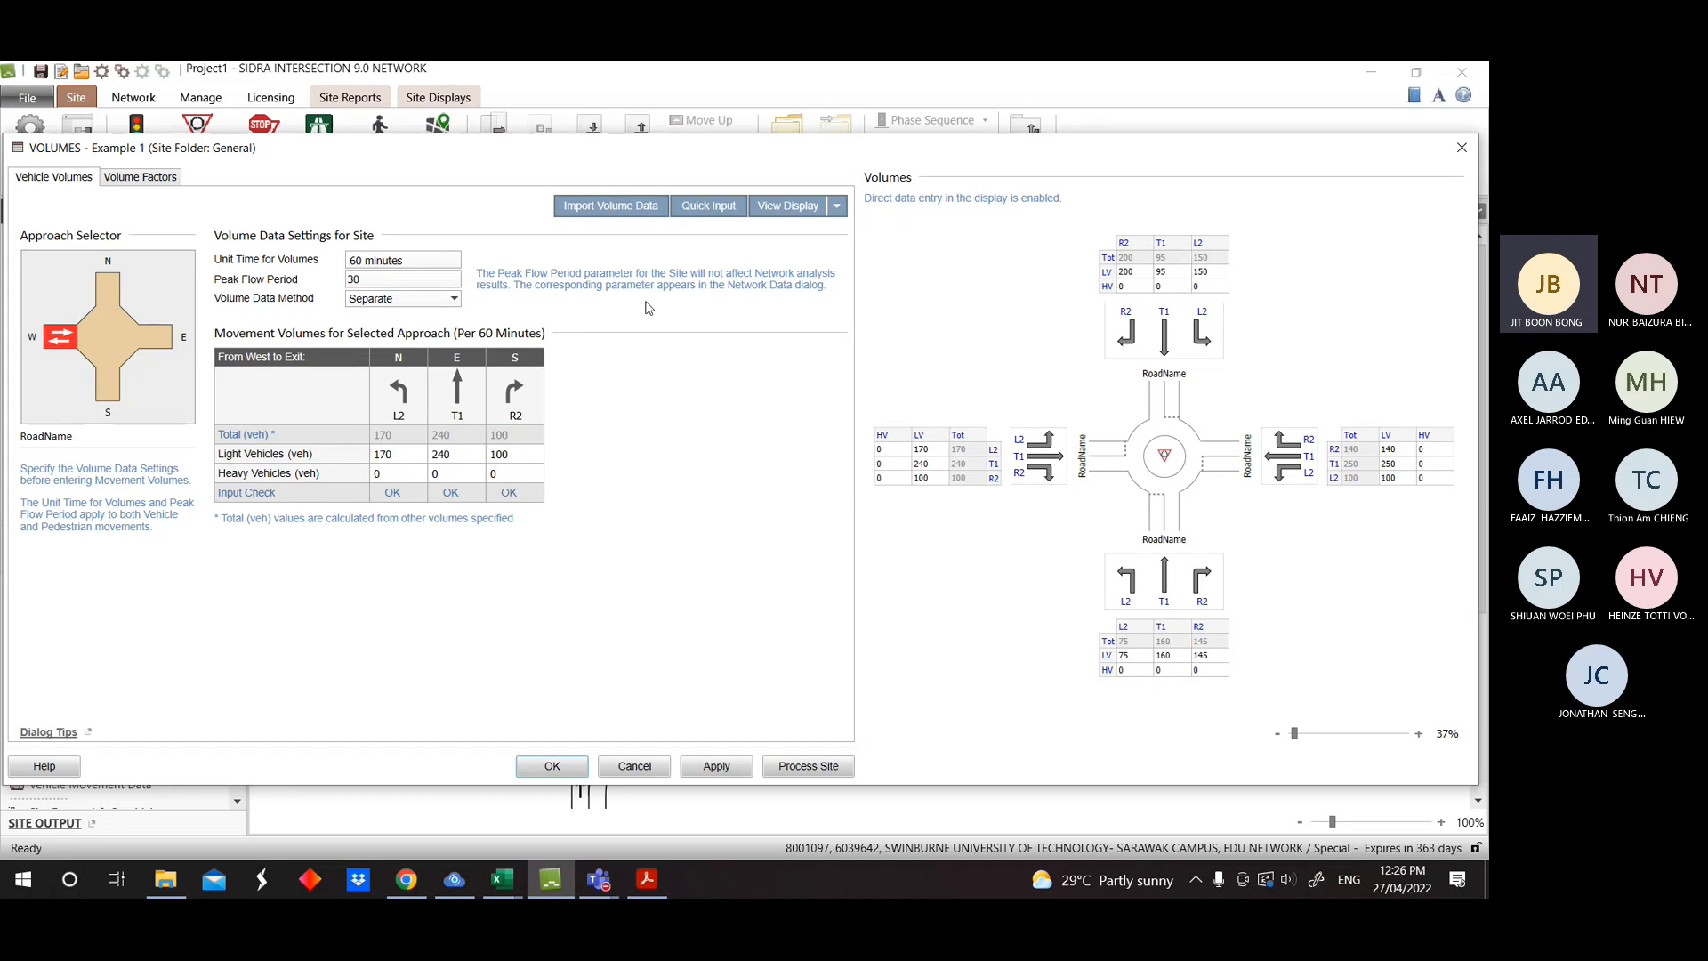
key("BackSpace")
key("BackSpace")
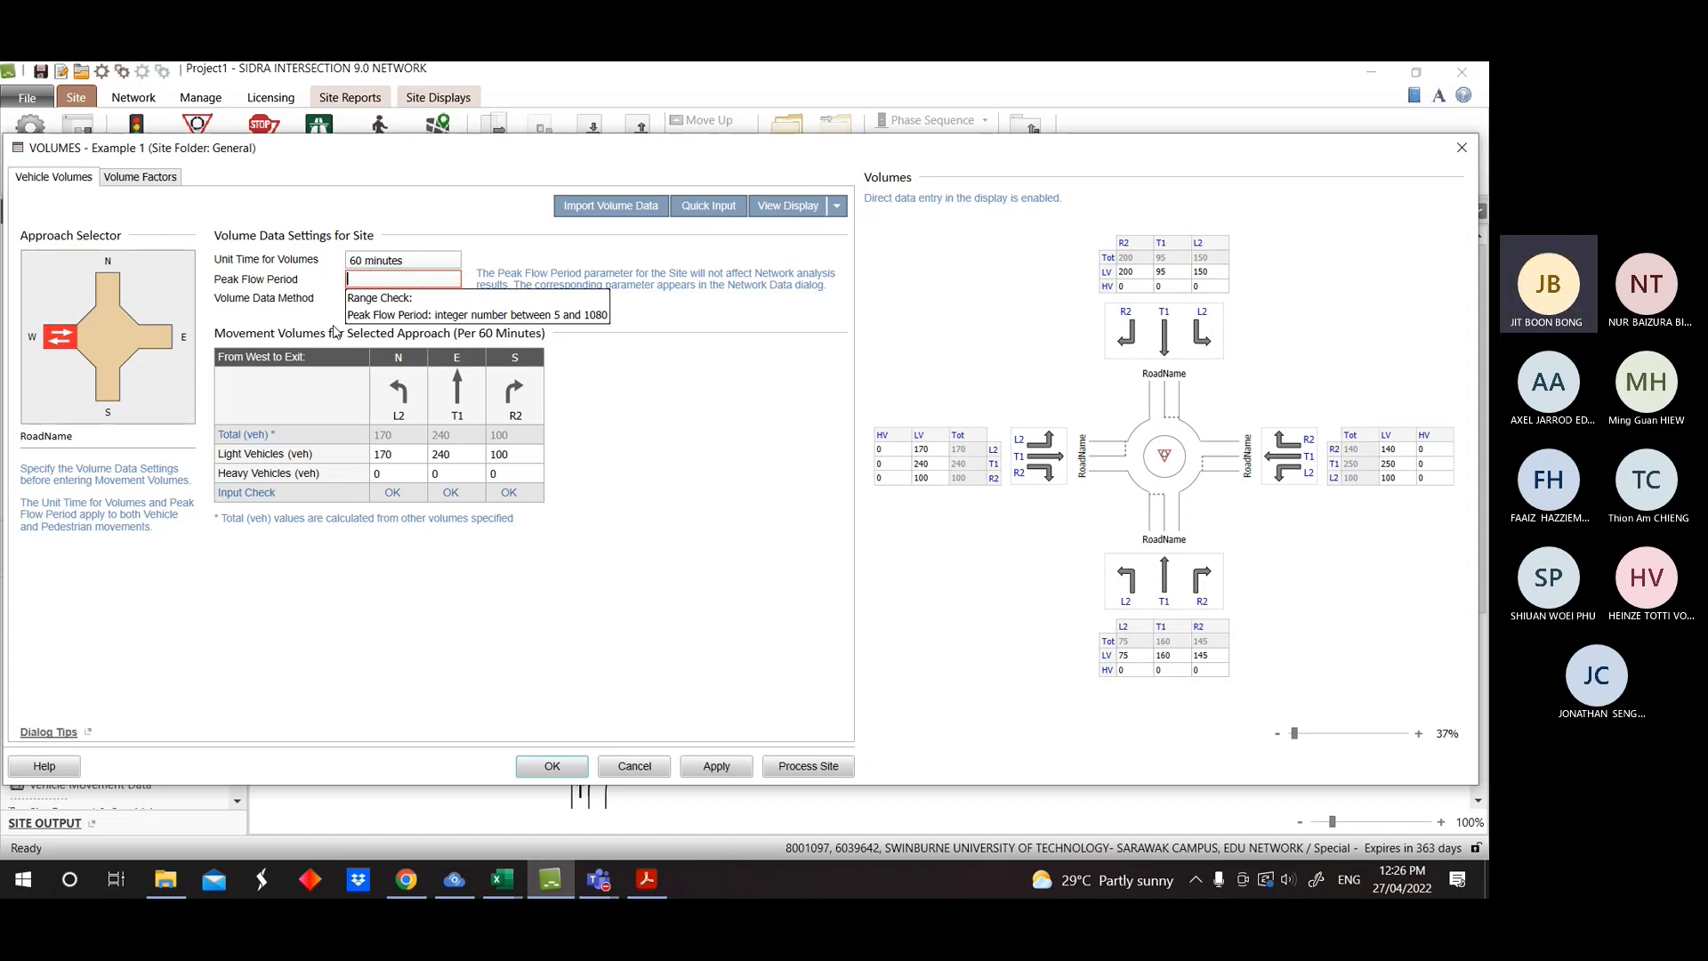
type("60")
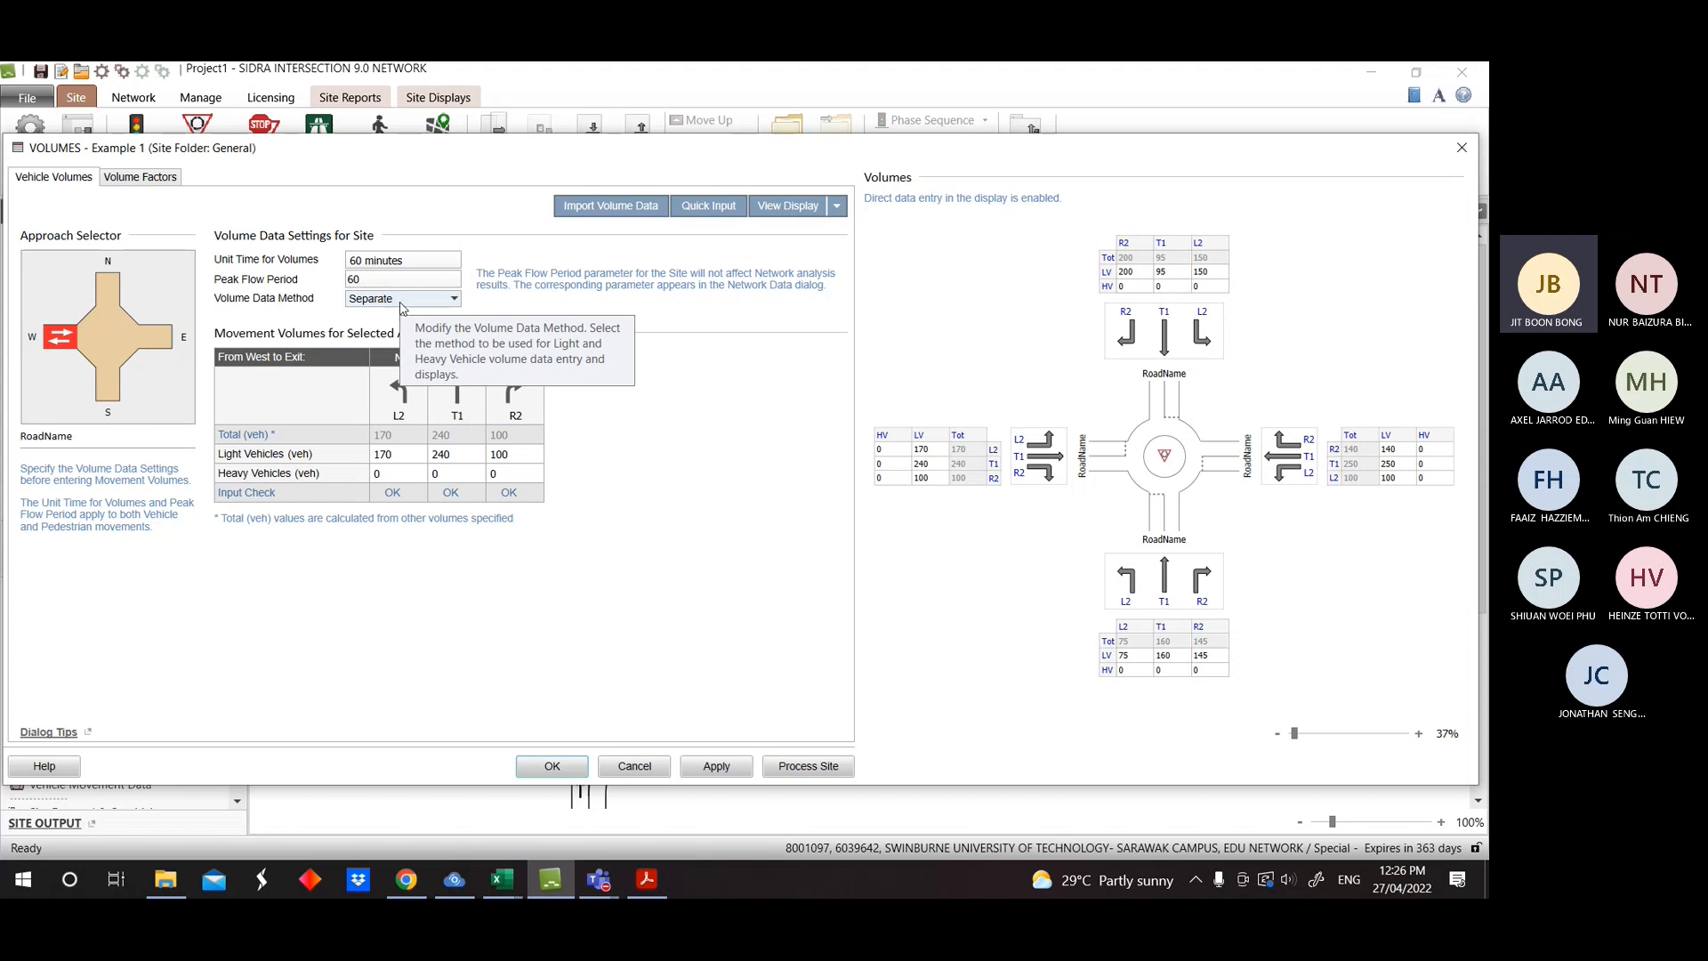
key("BackSpace")
key("BackSpace")
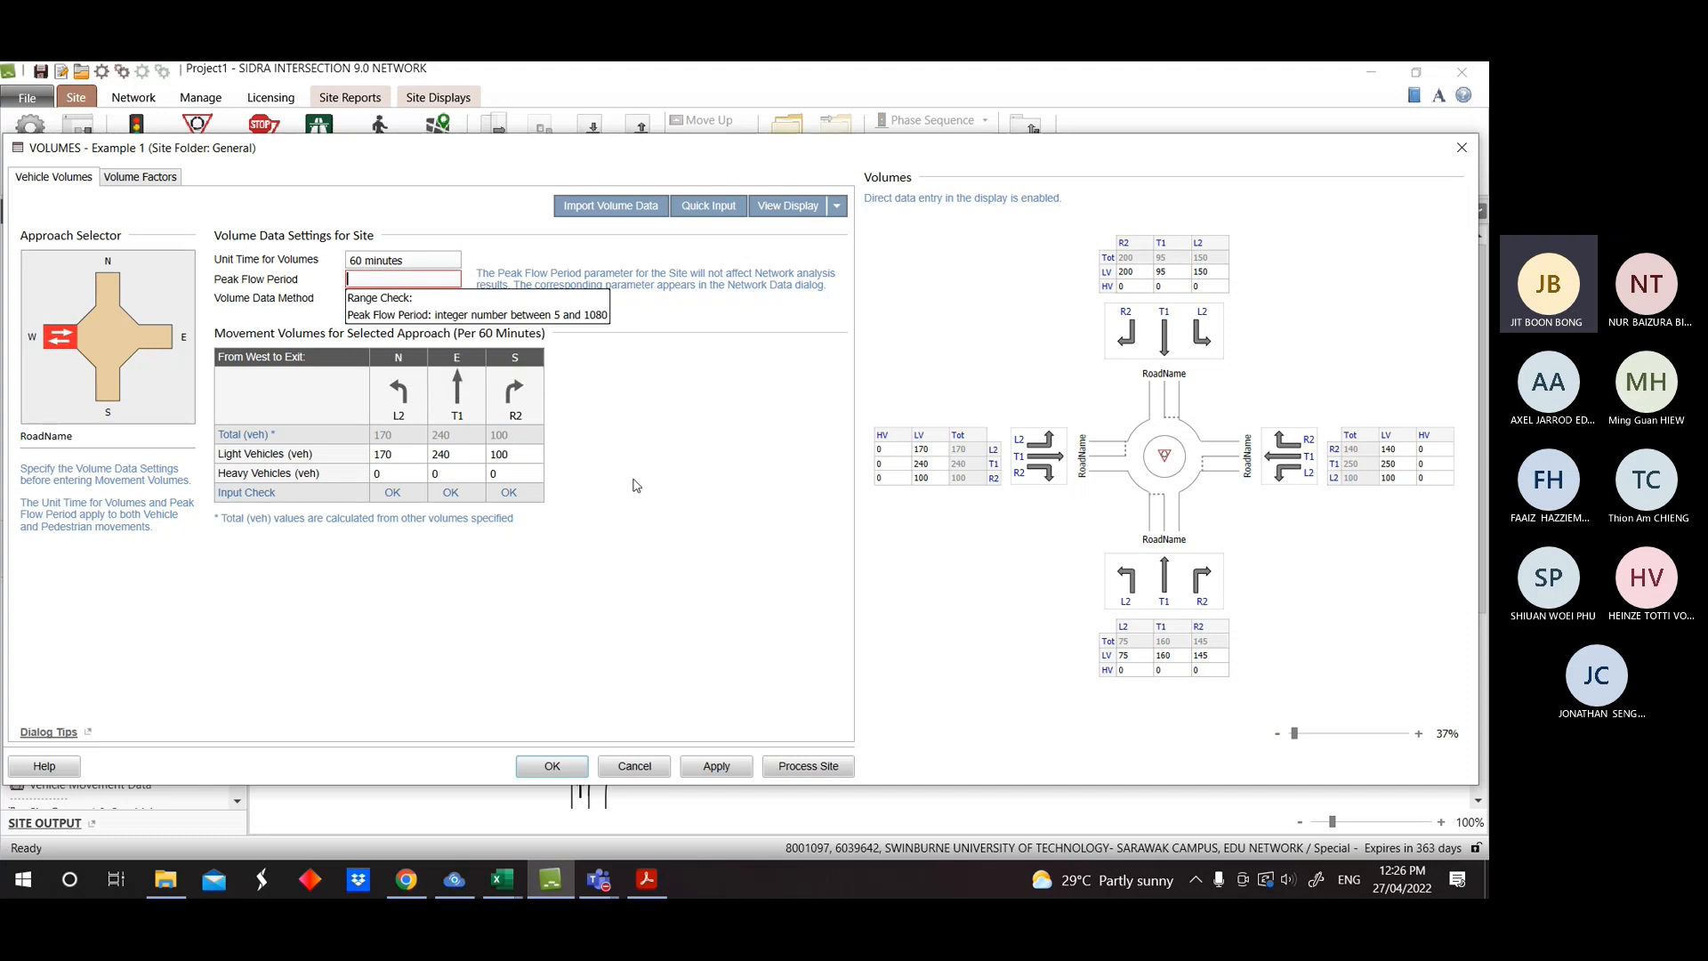
Set the Peak Flow Period to 30 minutes per the SIDRA notes and bring the peaking parameters page back up.
left_click(647, 879)
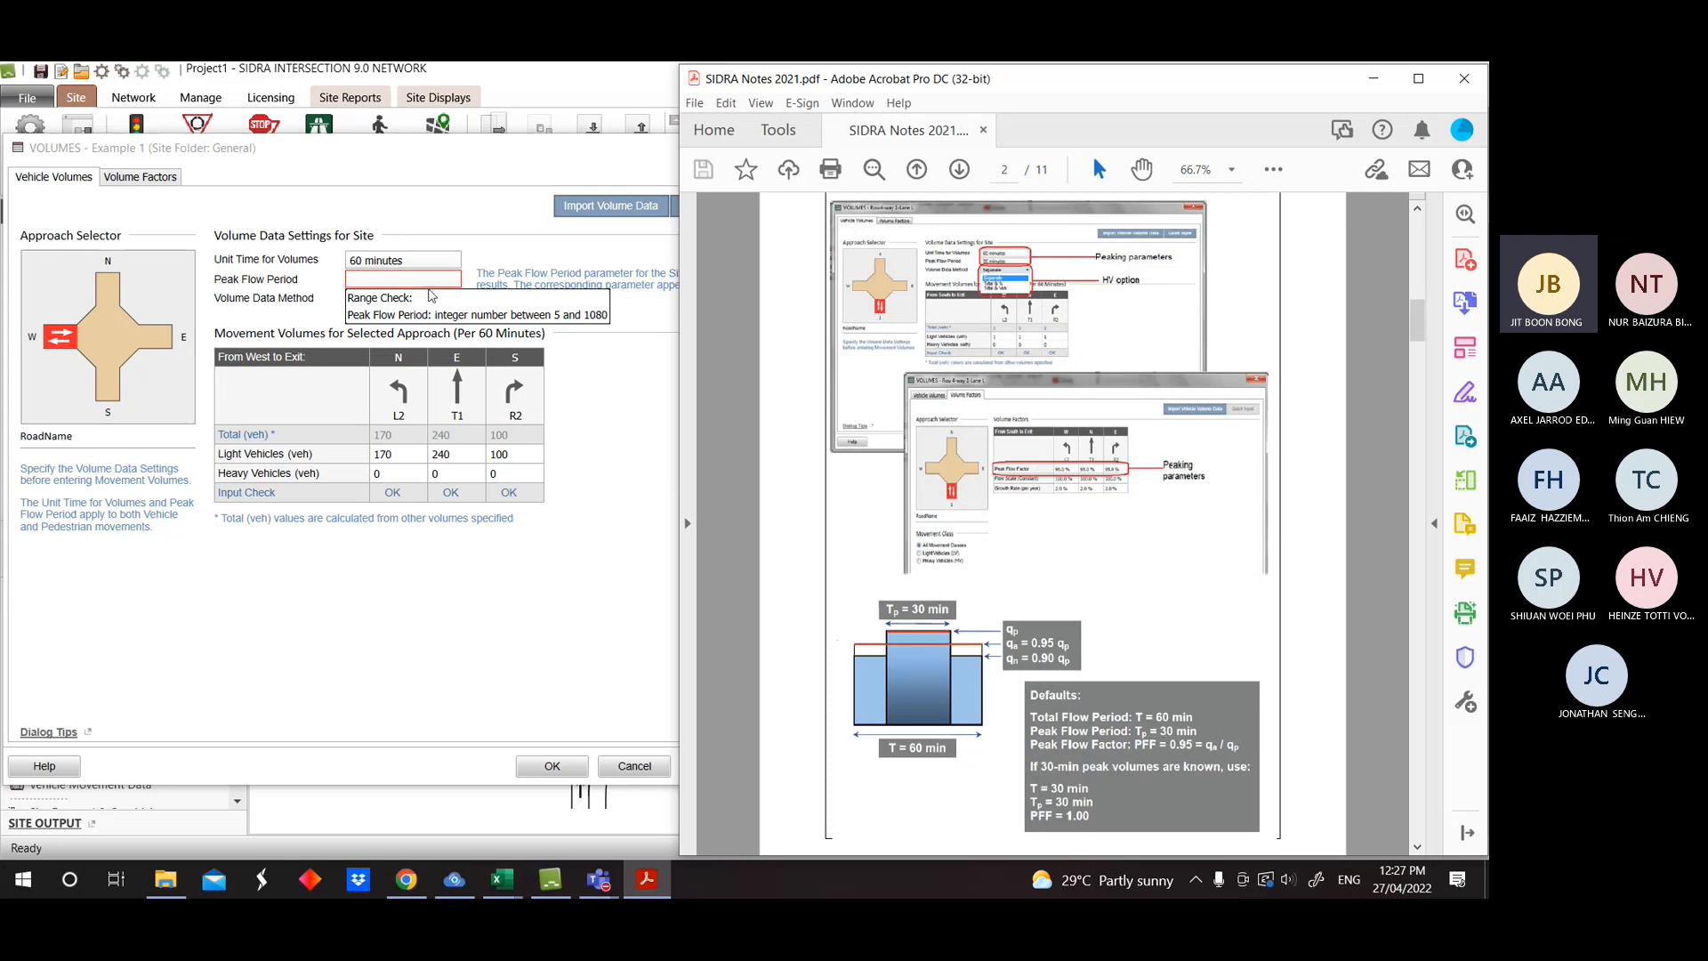
left_click(418, 281)
type("30")
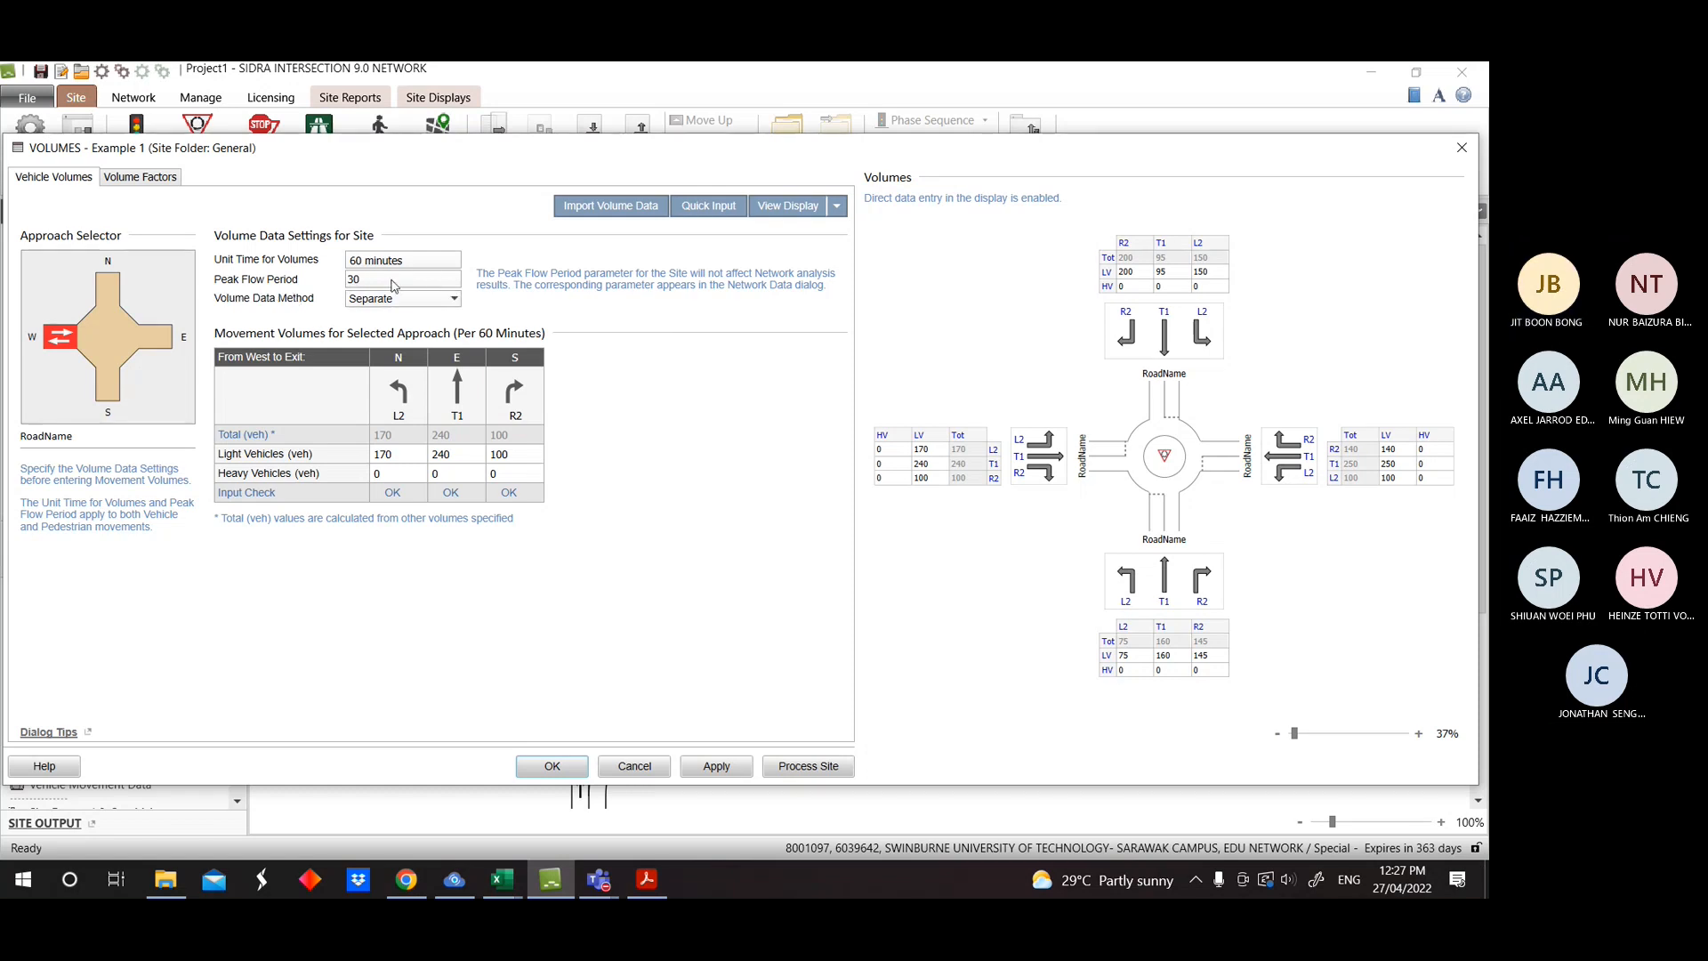
left_click(646, 880)
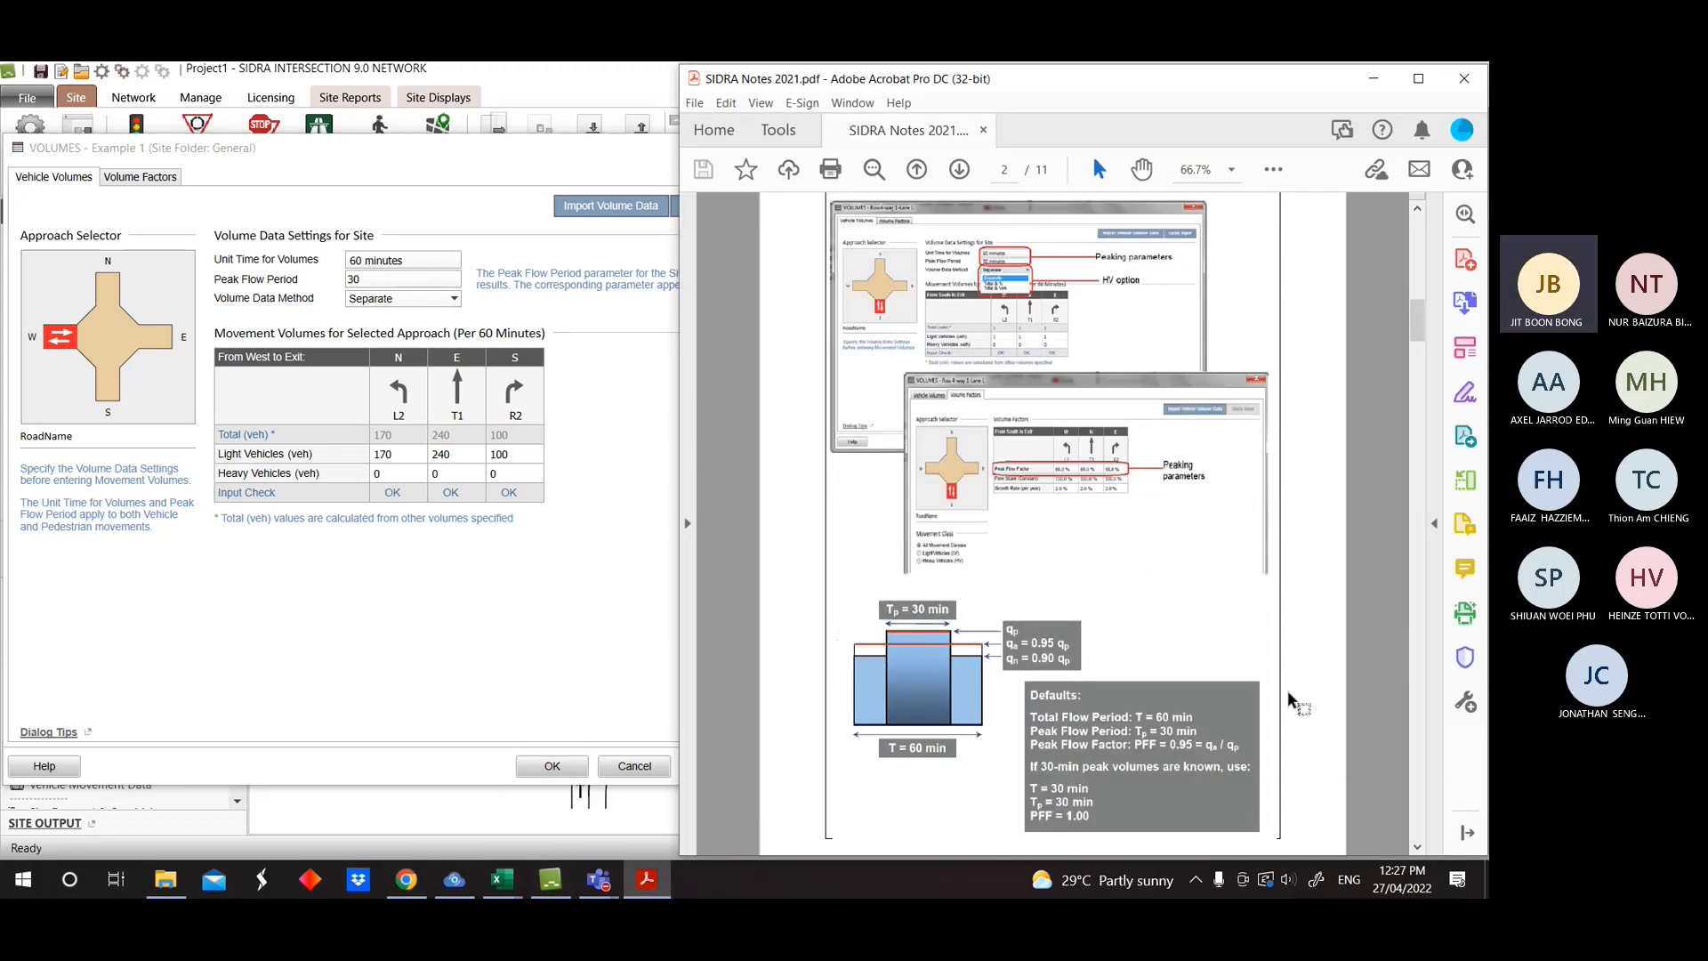
Compare the default peaking parameters in the SIDRA notes with the west approach's volume factors.
scroll(1292, 700, "down", 1)
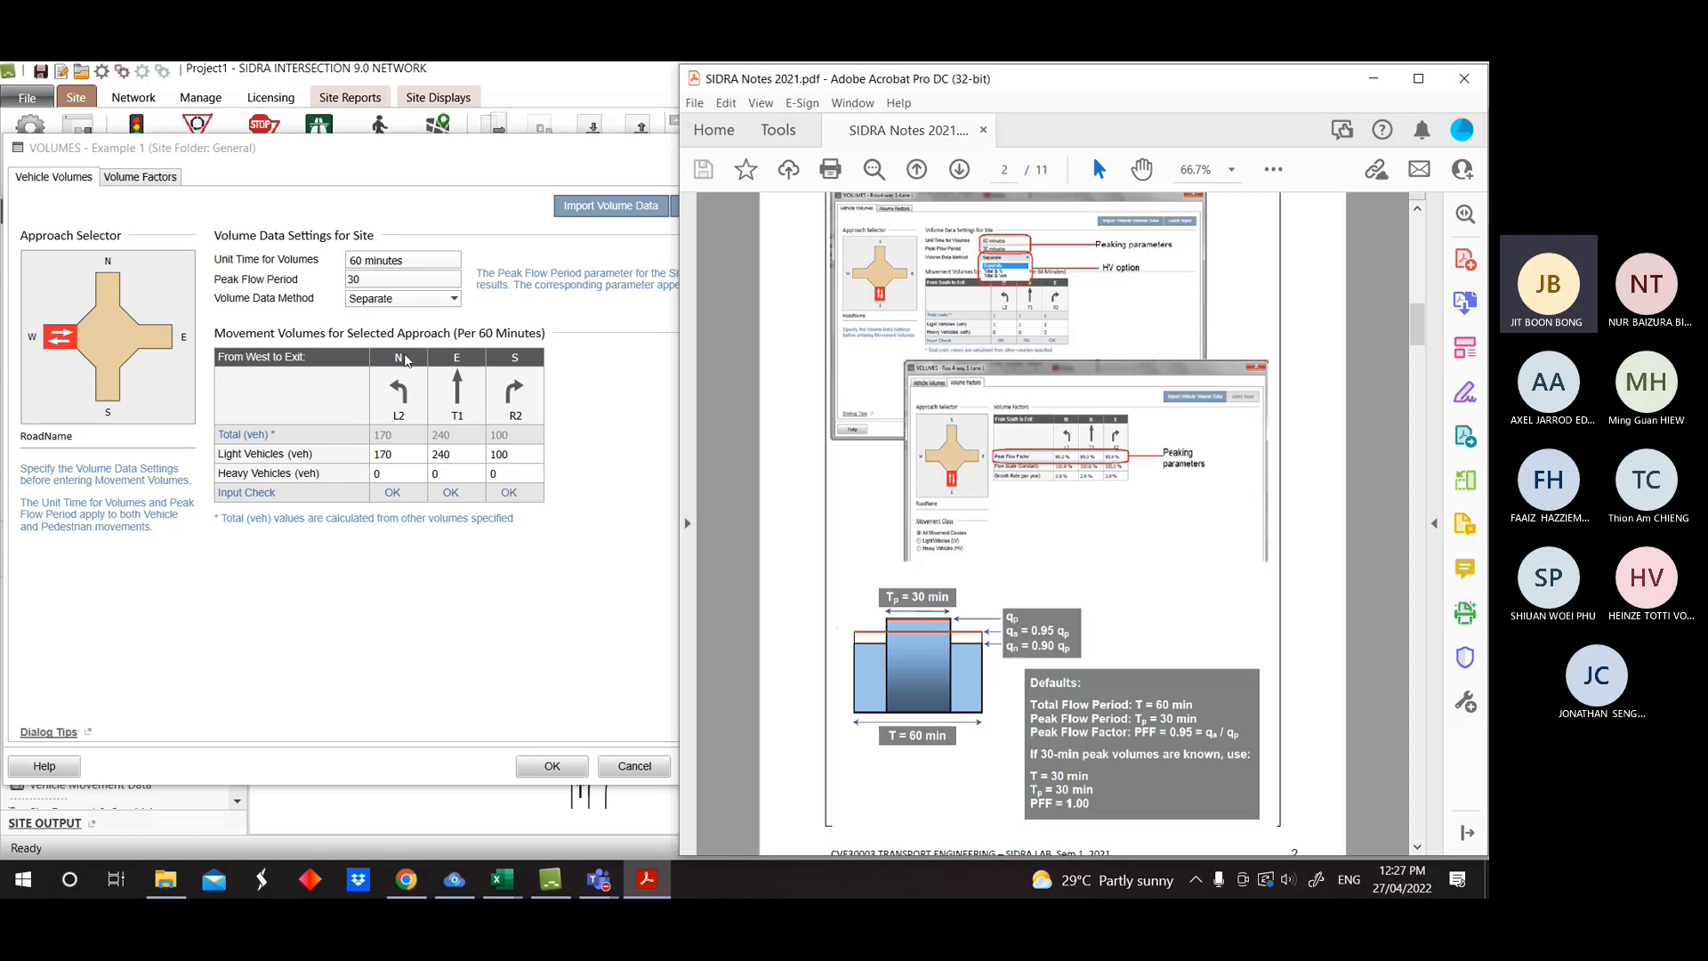
left_click(372, 281)
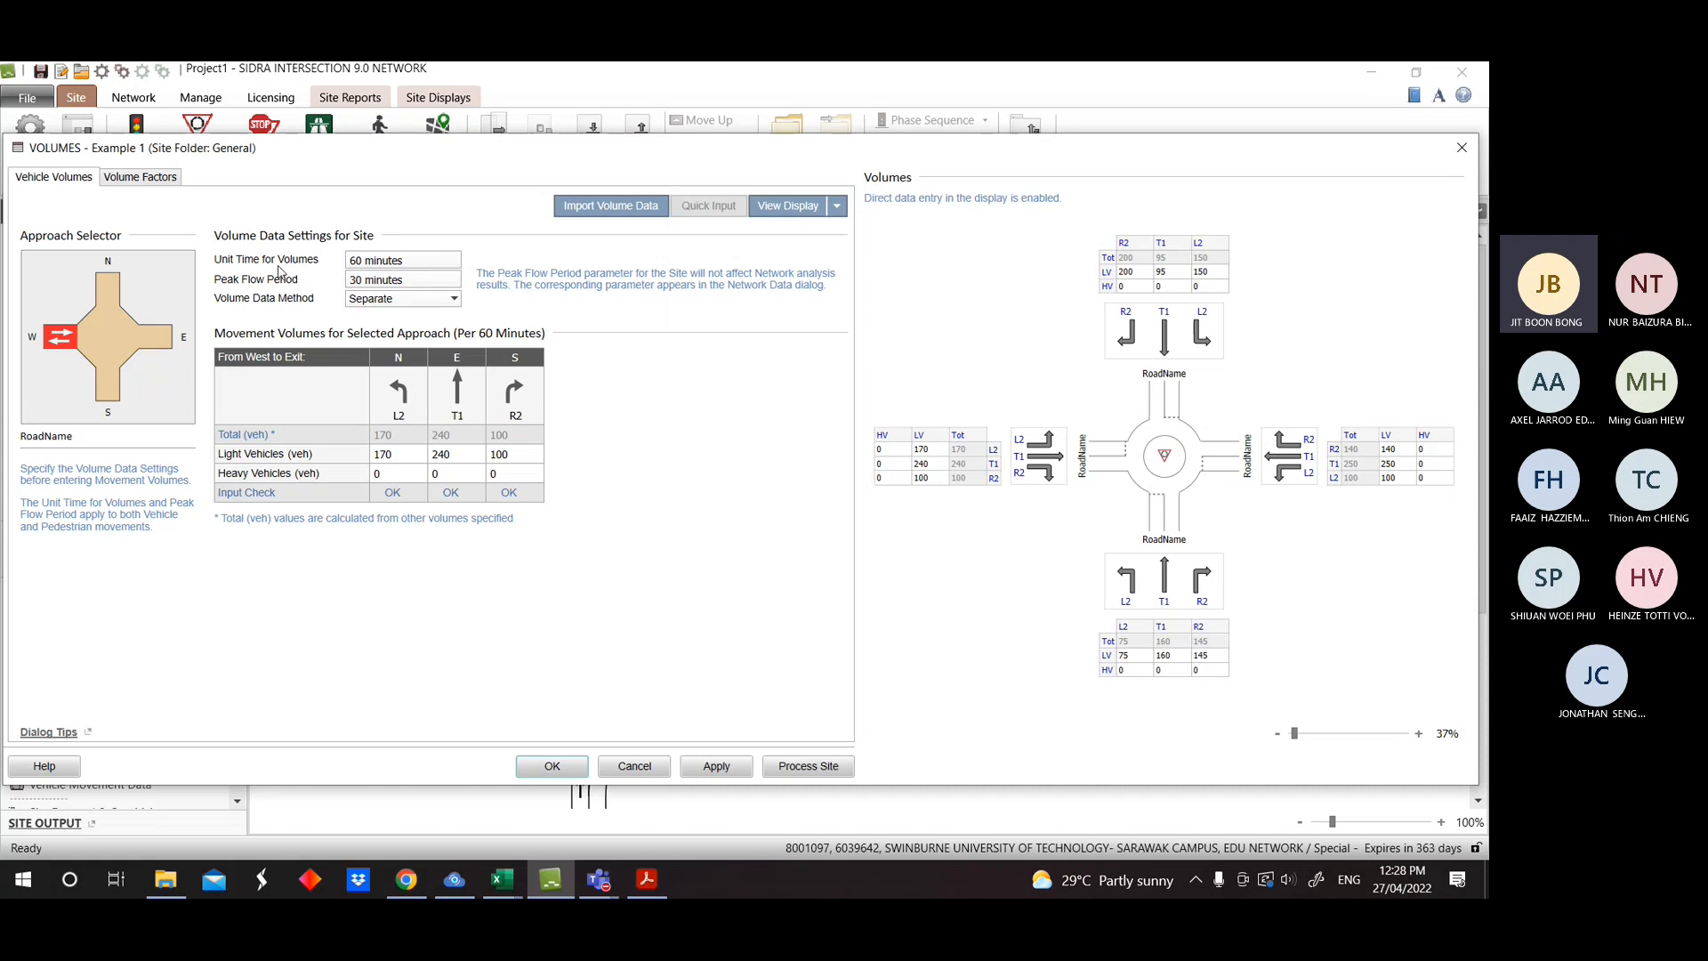
left_click(188, 77)
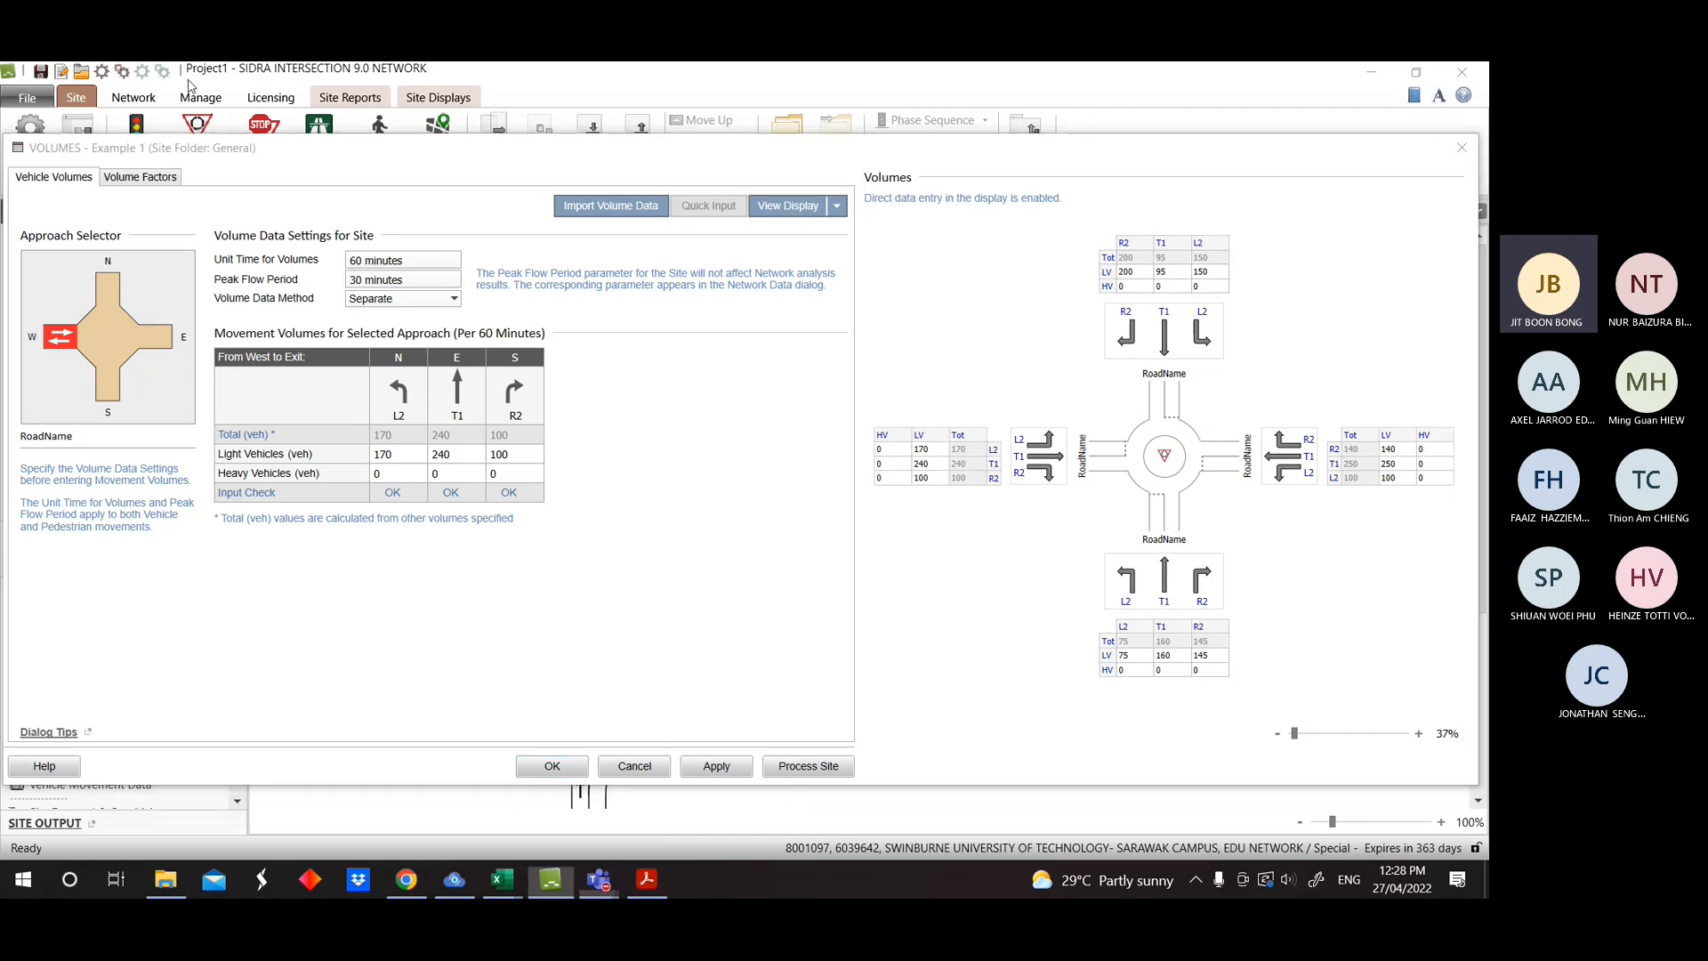
left_click(143, 177)
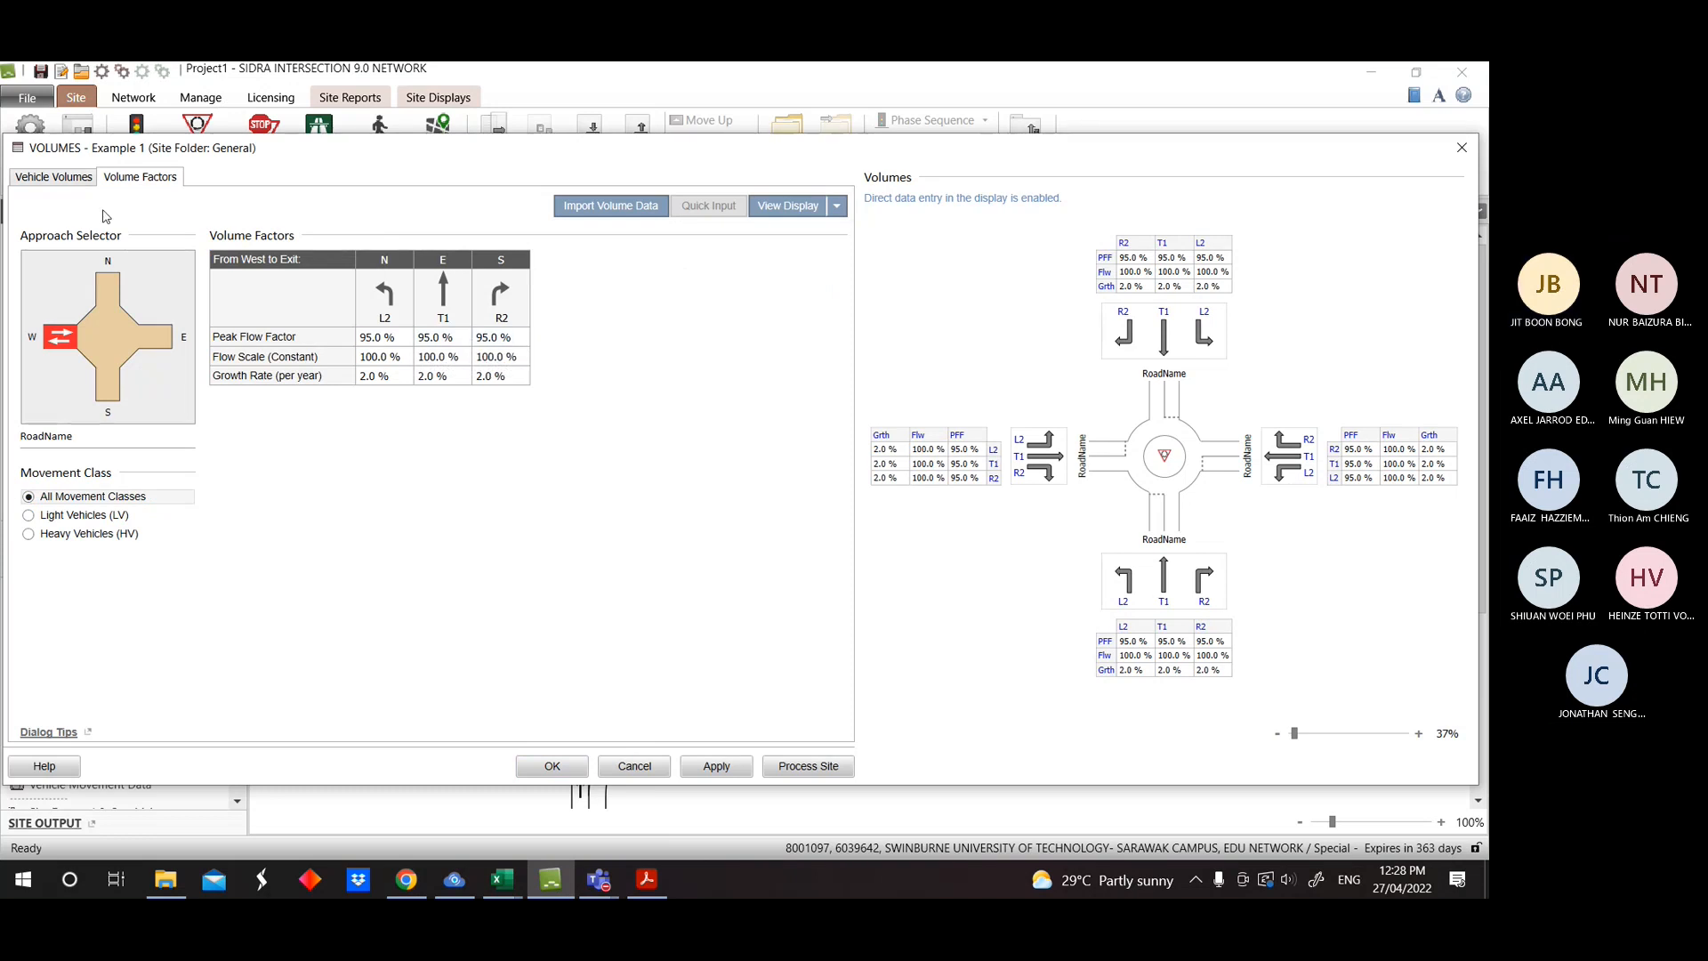
left_click(56, 178)
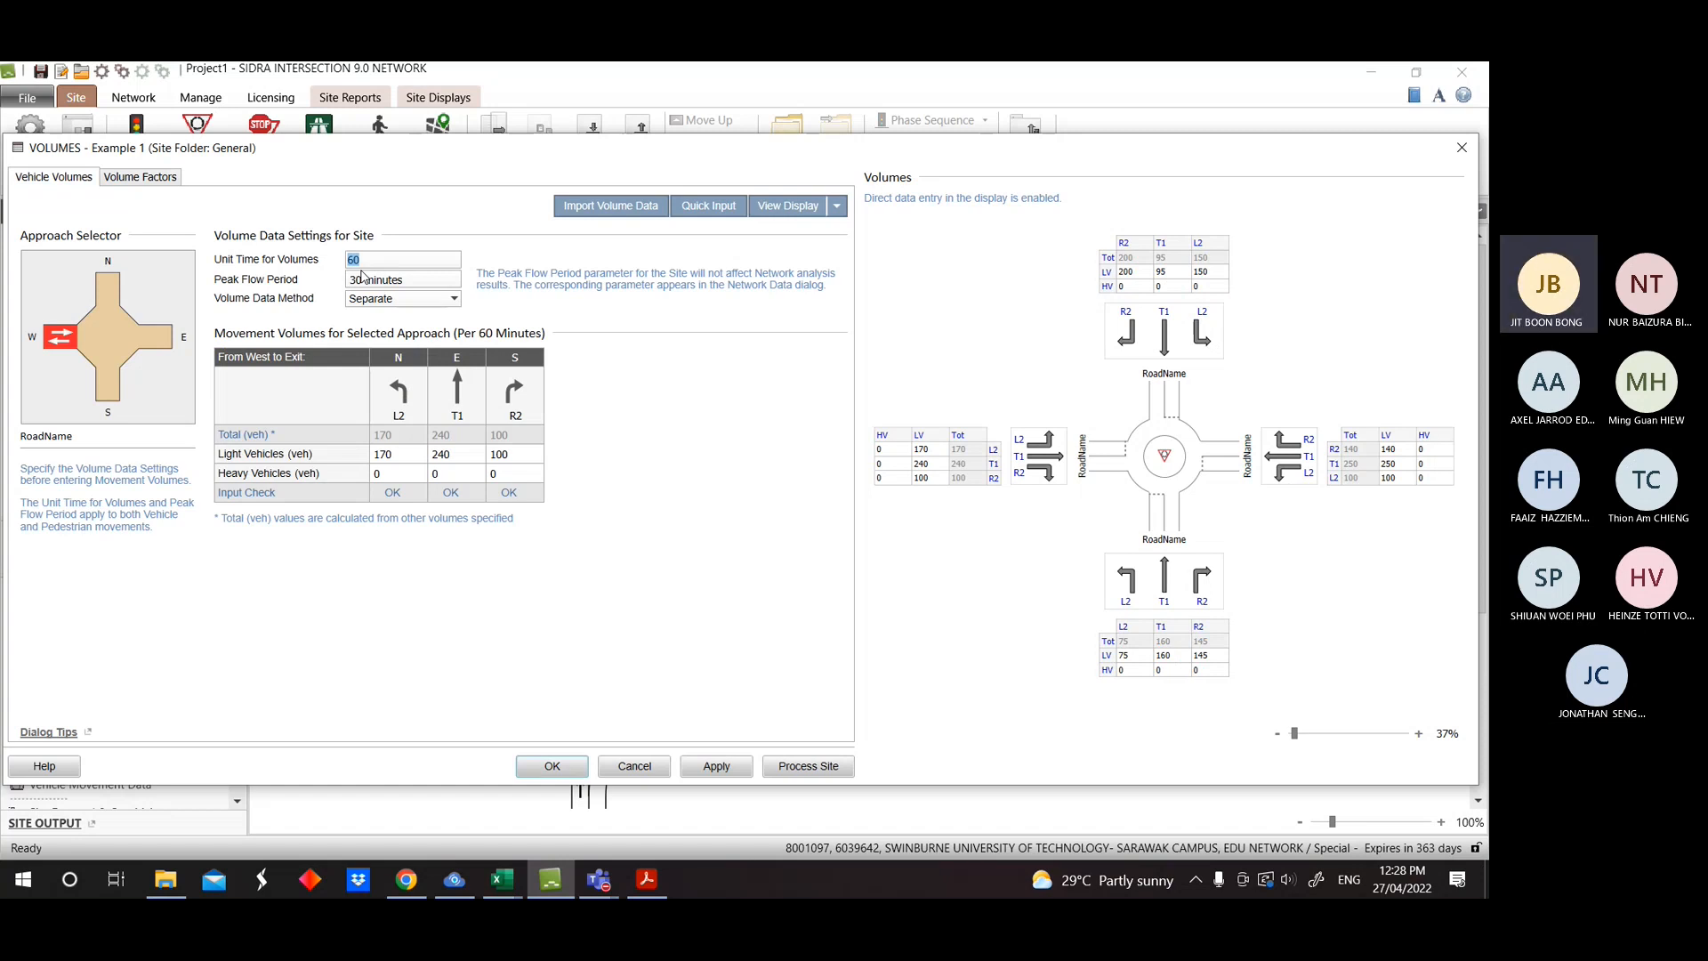
Try a Peak Flow Period of 60 minutes, accept it and check its effect on the volume factors.
left_click(362, 276)
type("6")
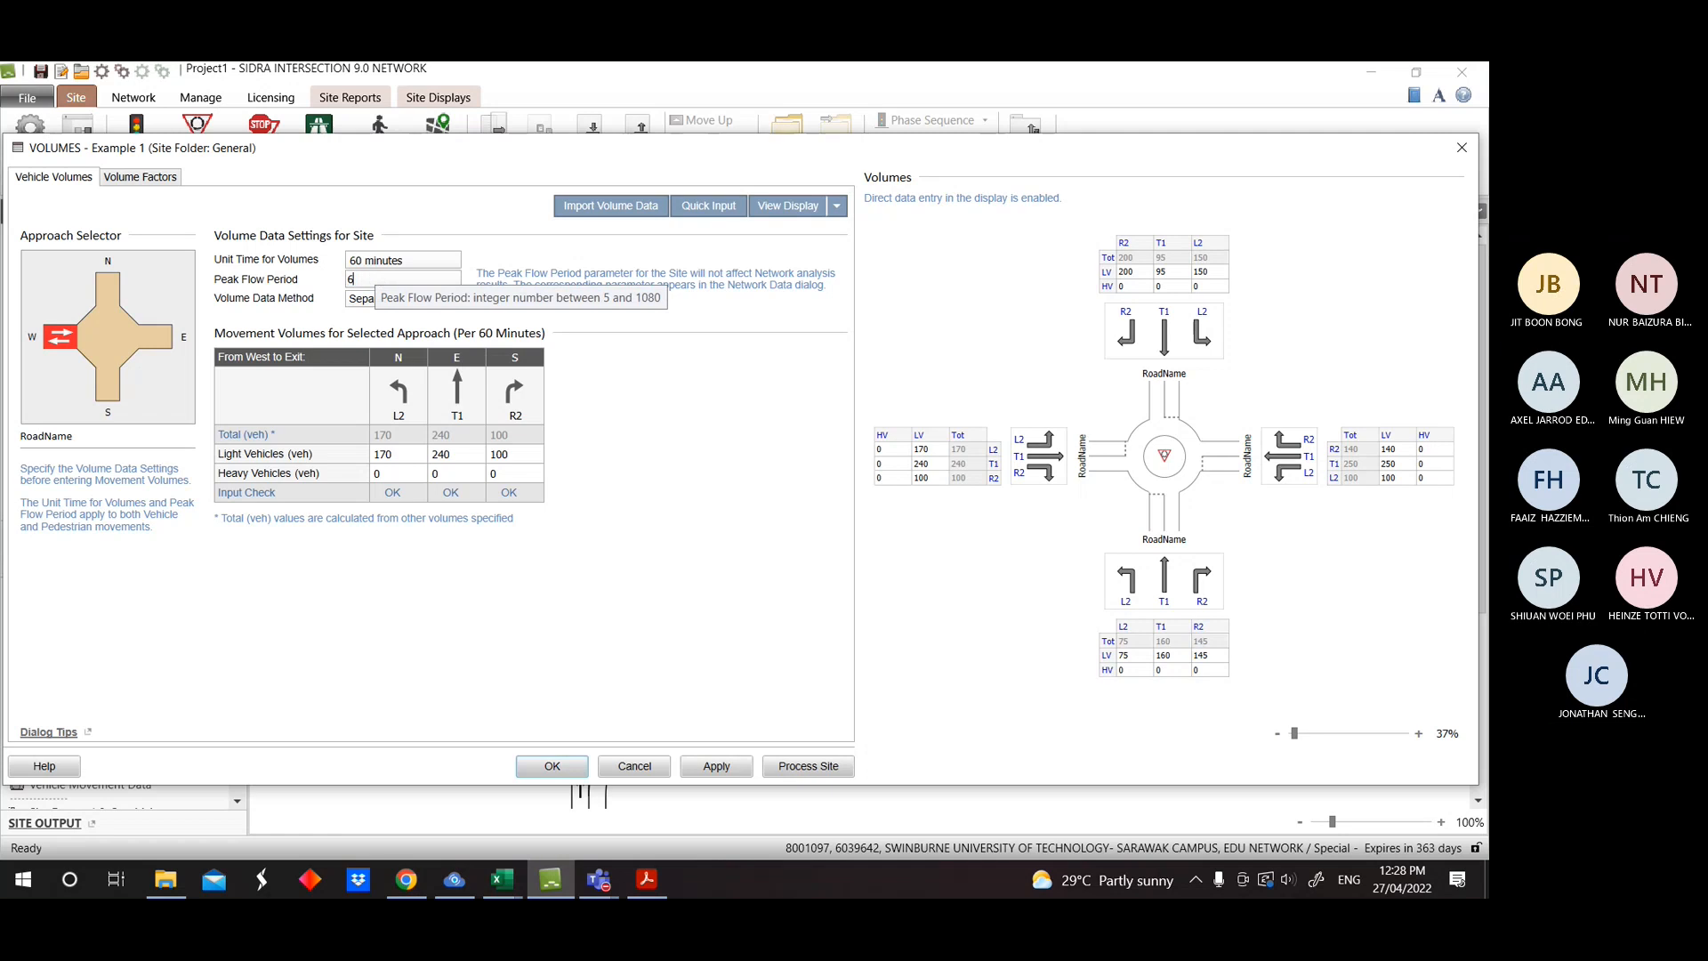
type("0")
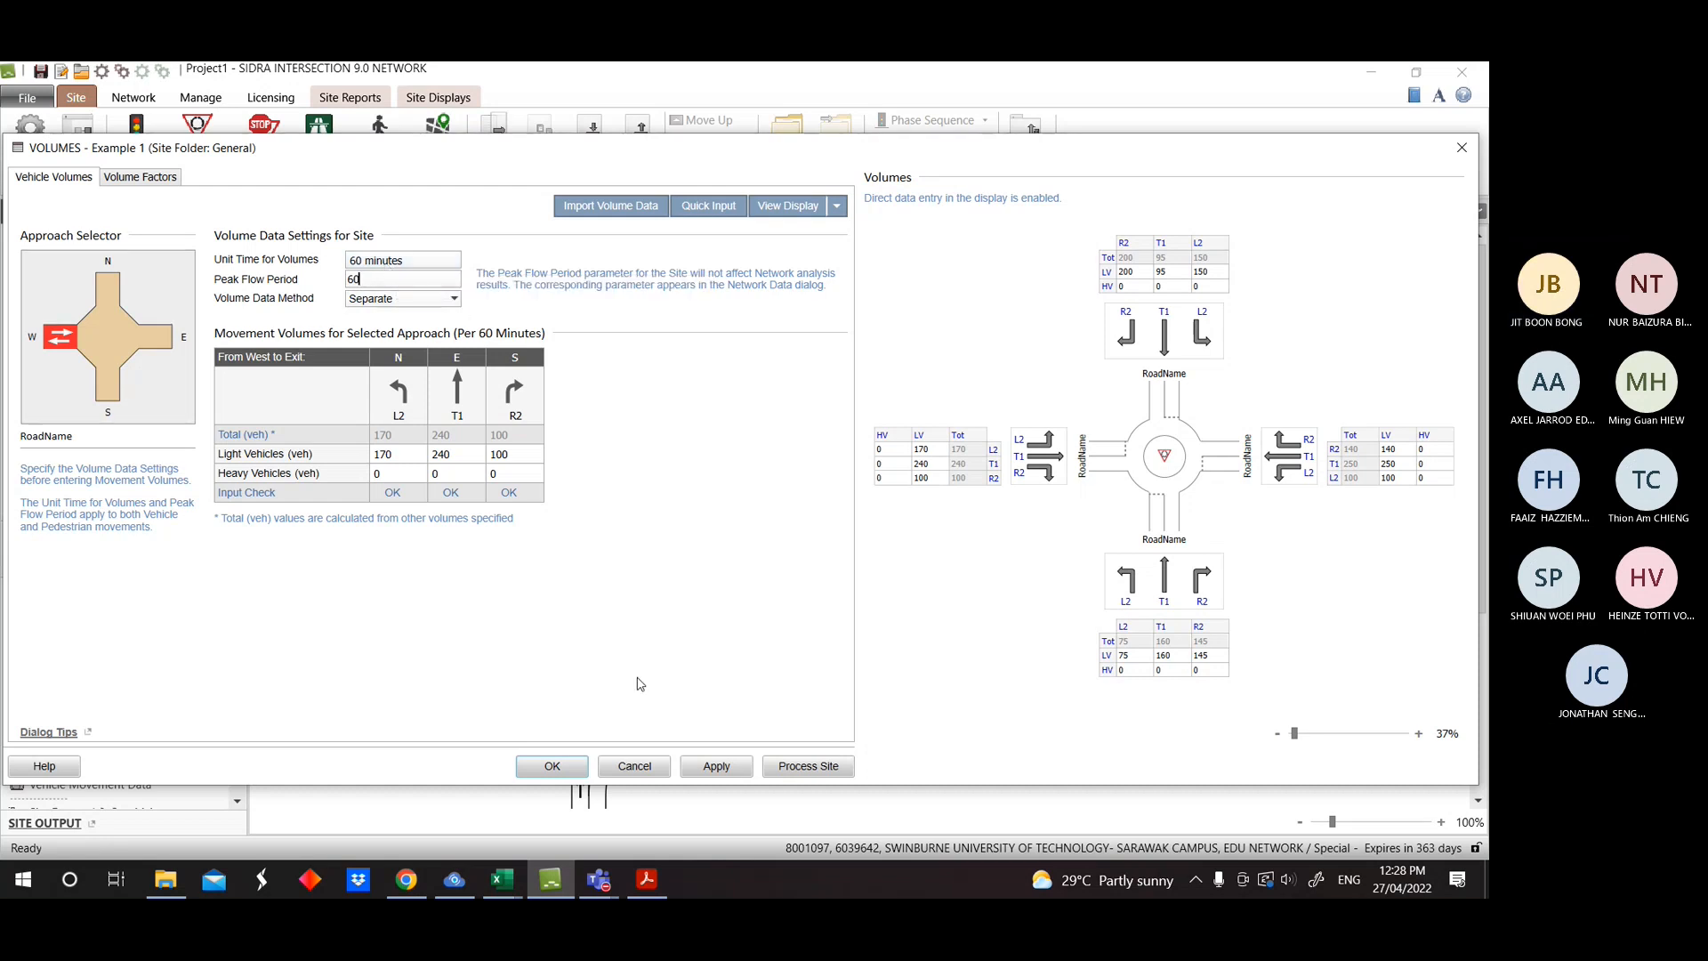
left_click(552, 767)
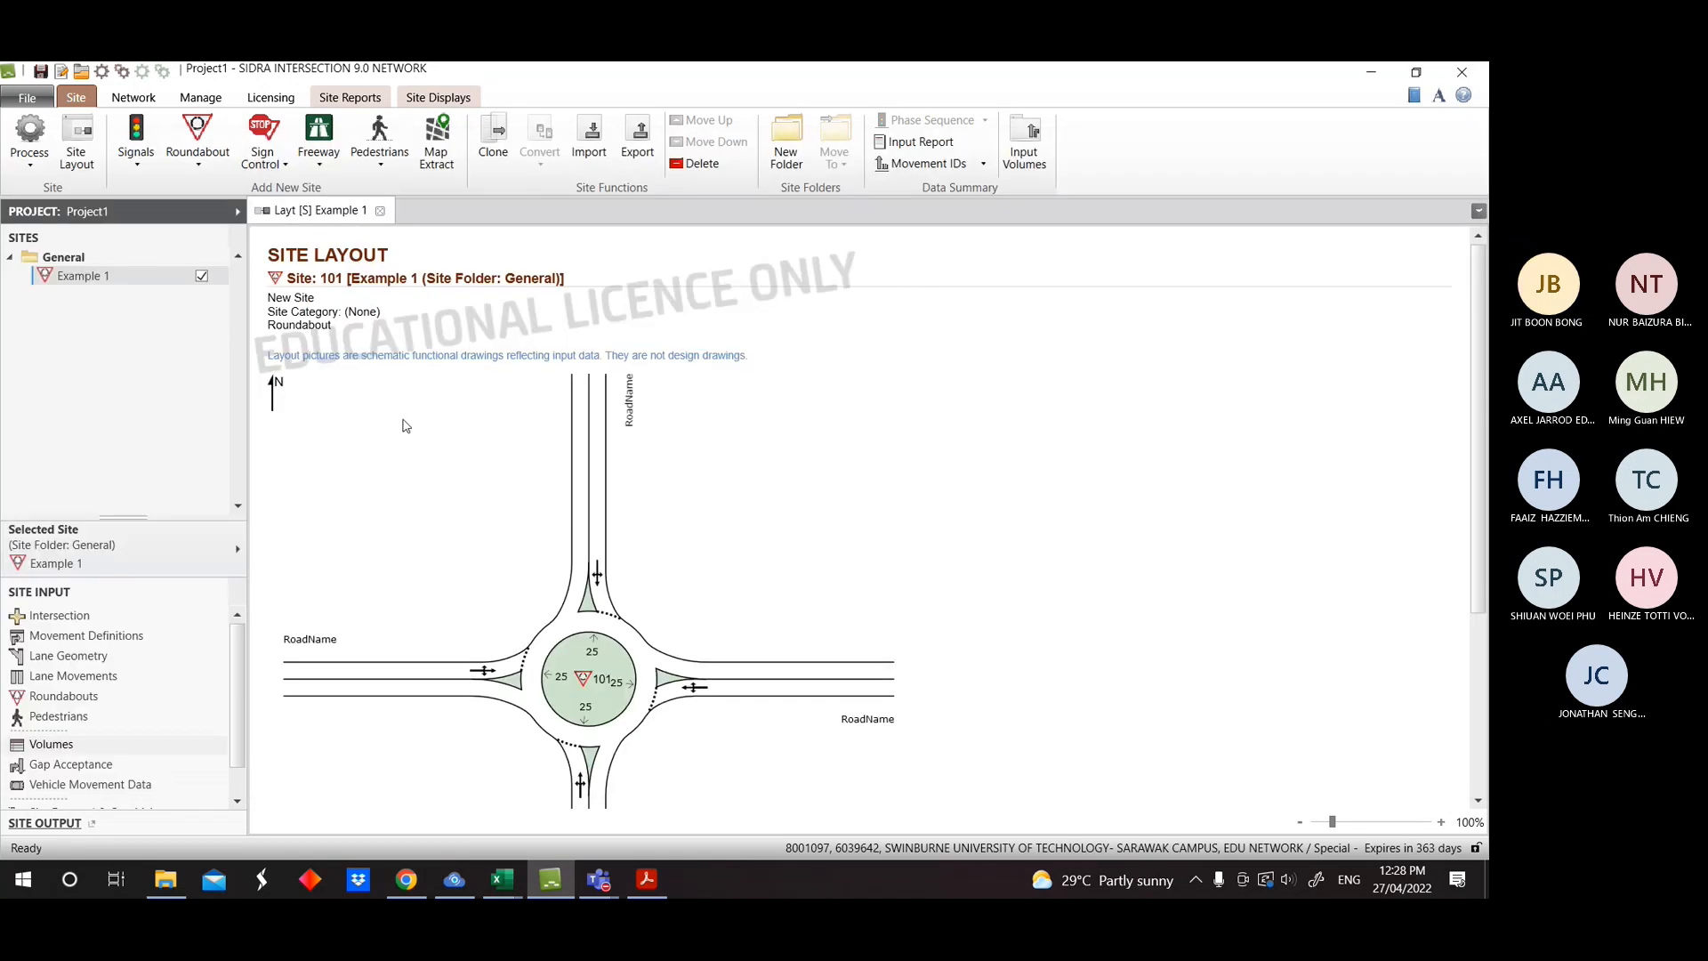
left_click(55, 744)
left_click(173, 177)
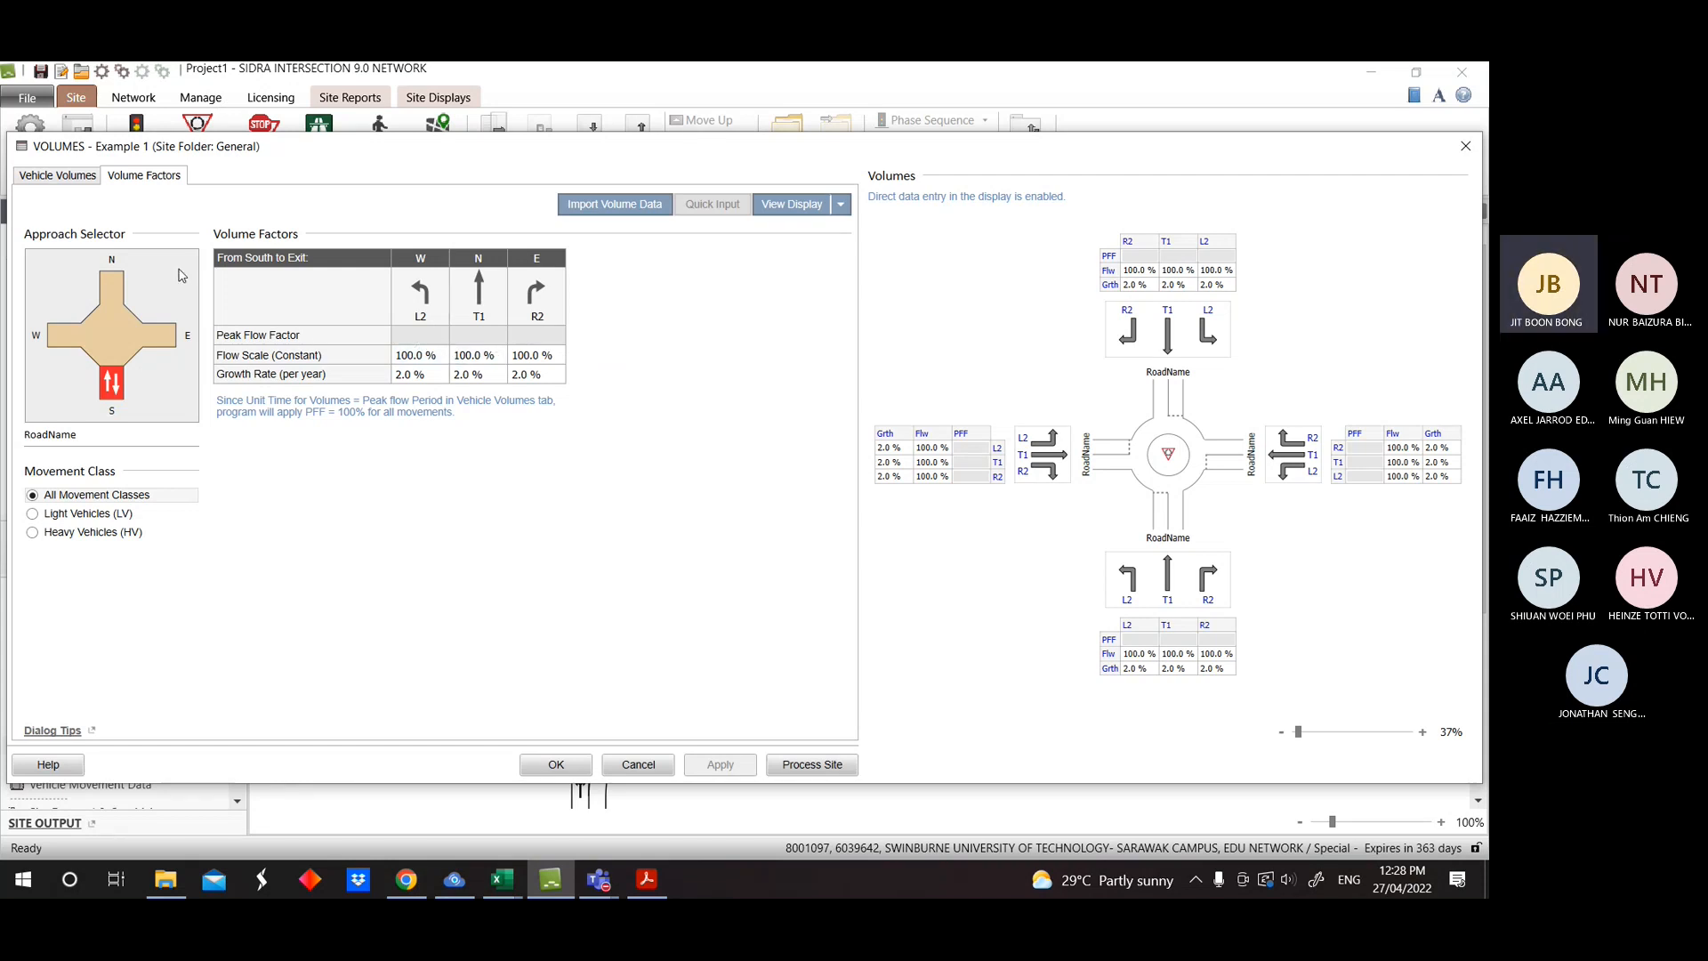
Try a Peak Flow Period of 45 minutes, apply it and check the Peak Flow Factor row.
left_click(56, 175)
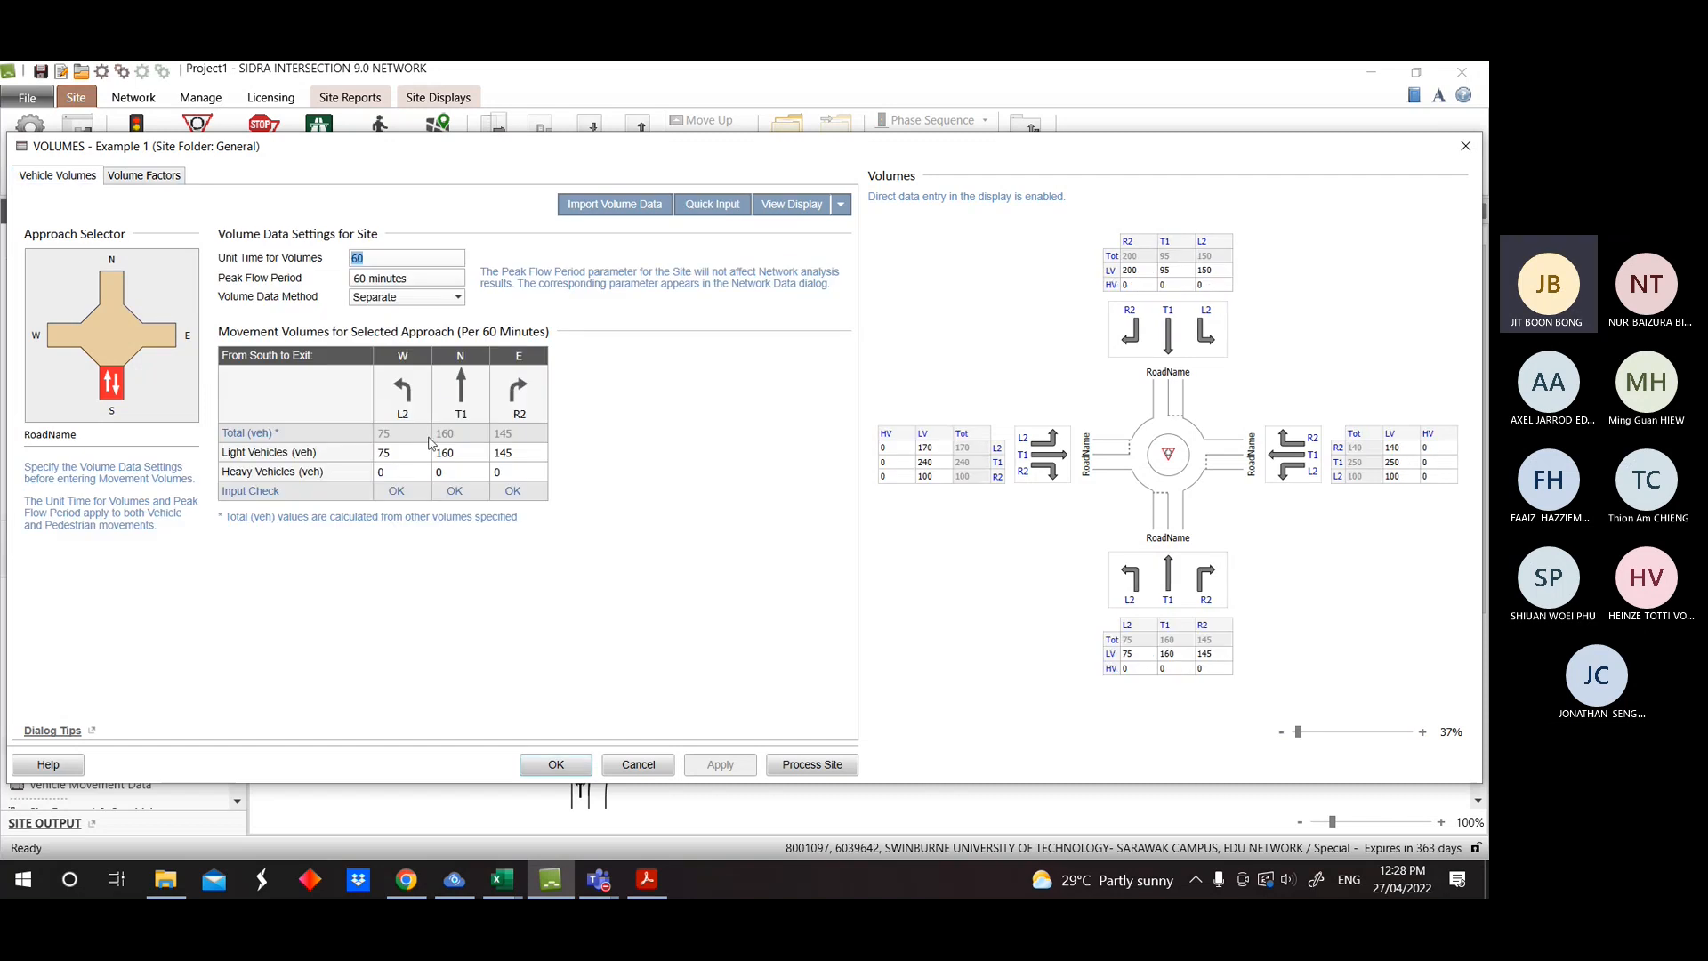
key("Tab")
type("45")
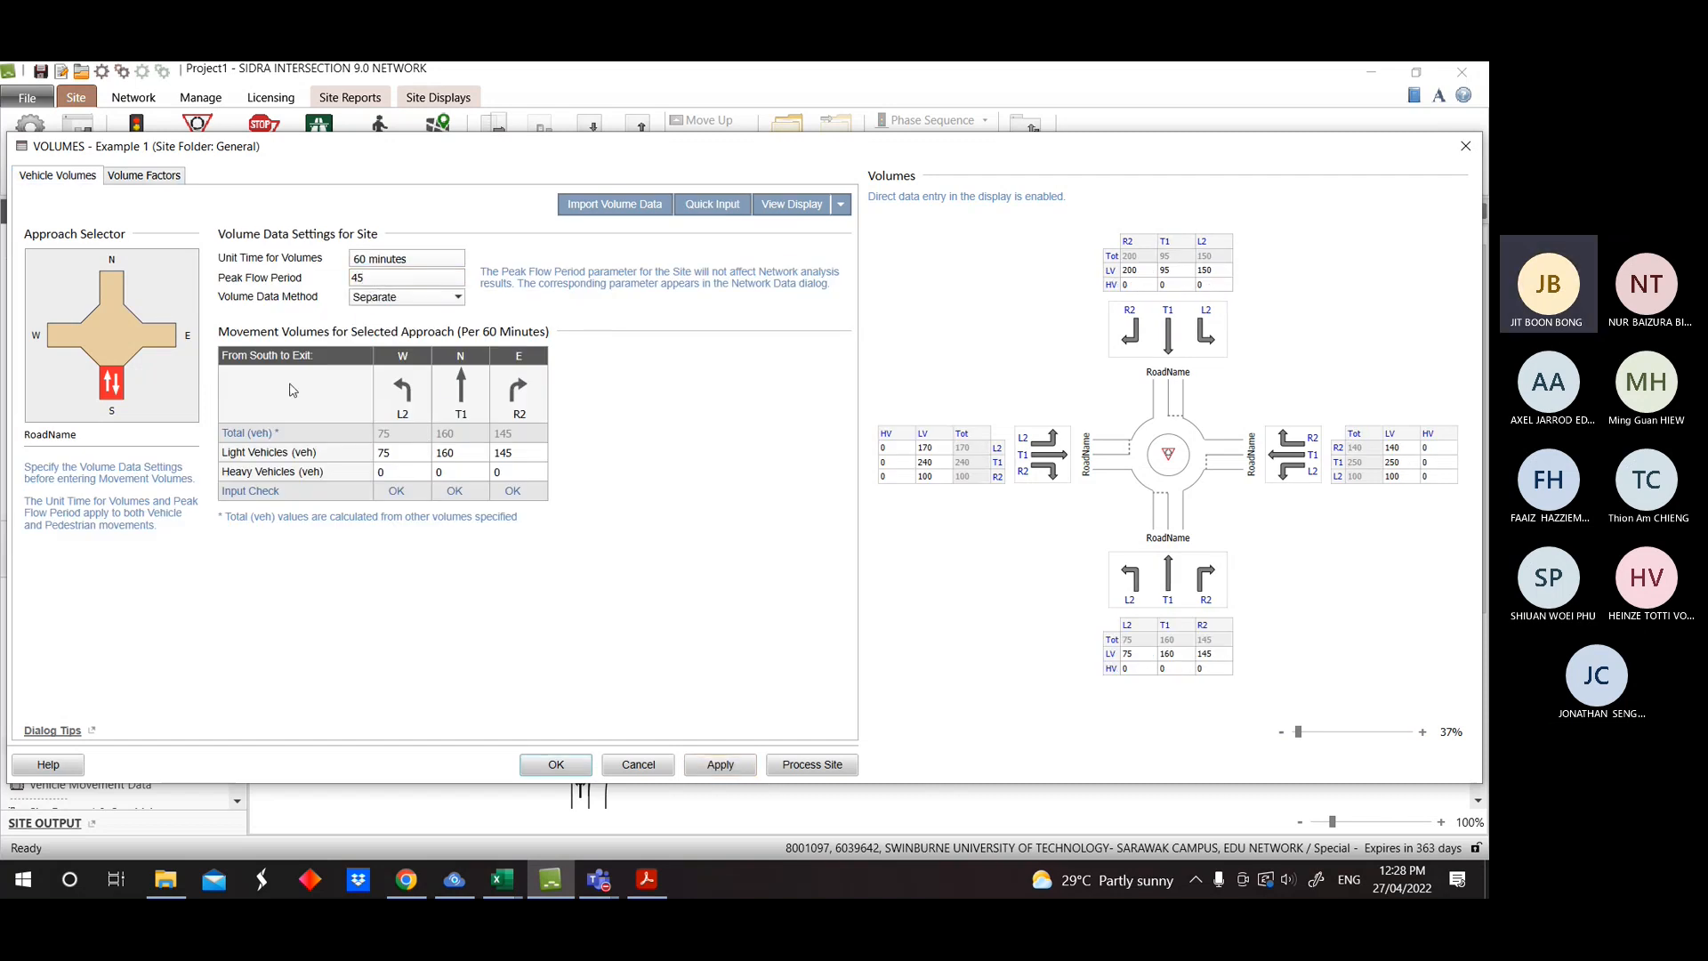
left_click(720, 764)
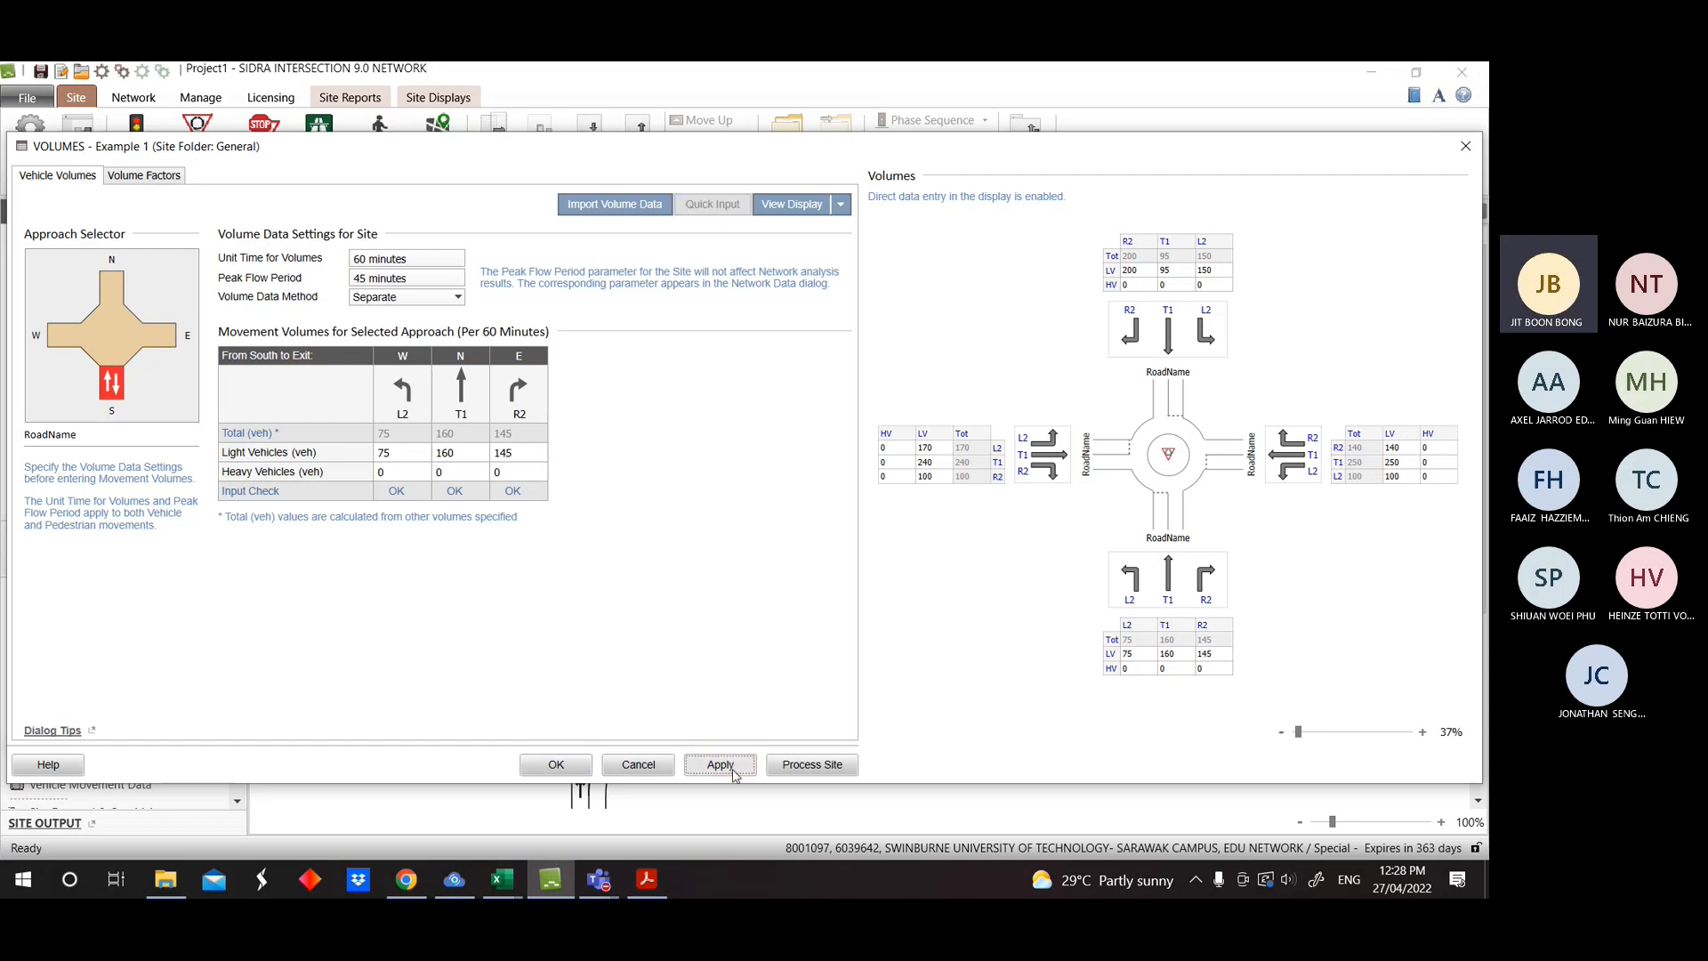
left_click(145, 175)
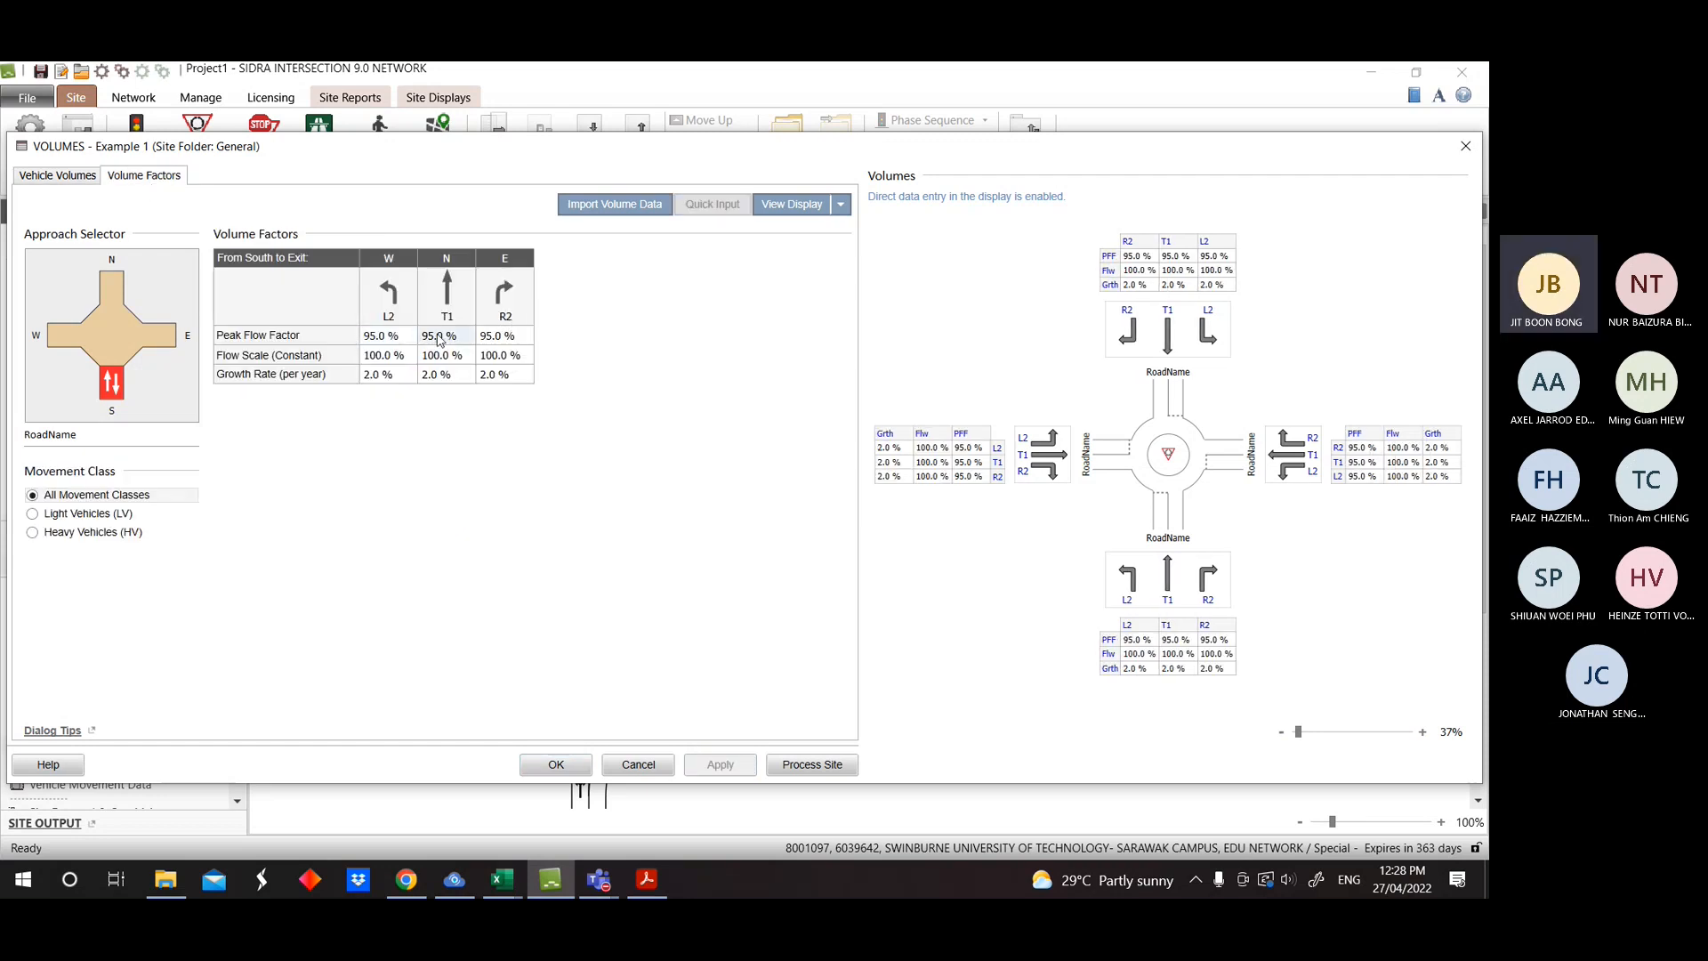
Set the Peak Flow Period to 30 minutes, apply it and check the south approach's volume factors.
left_click(57, 175)
double_click(378, 279)
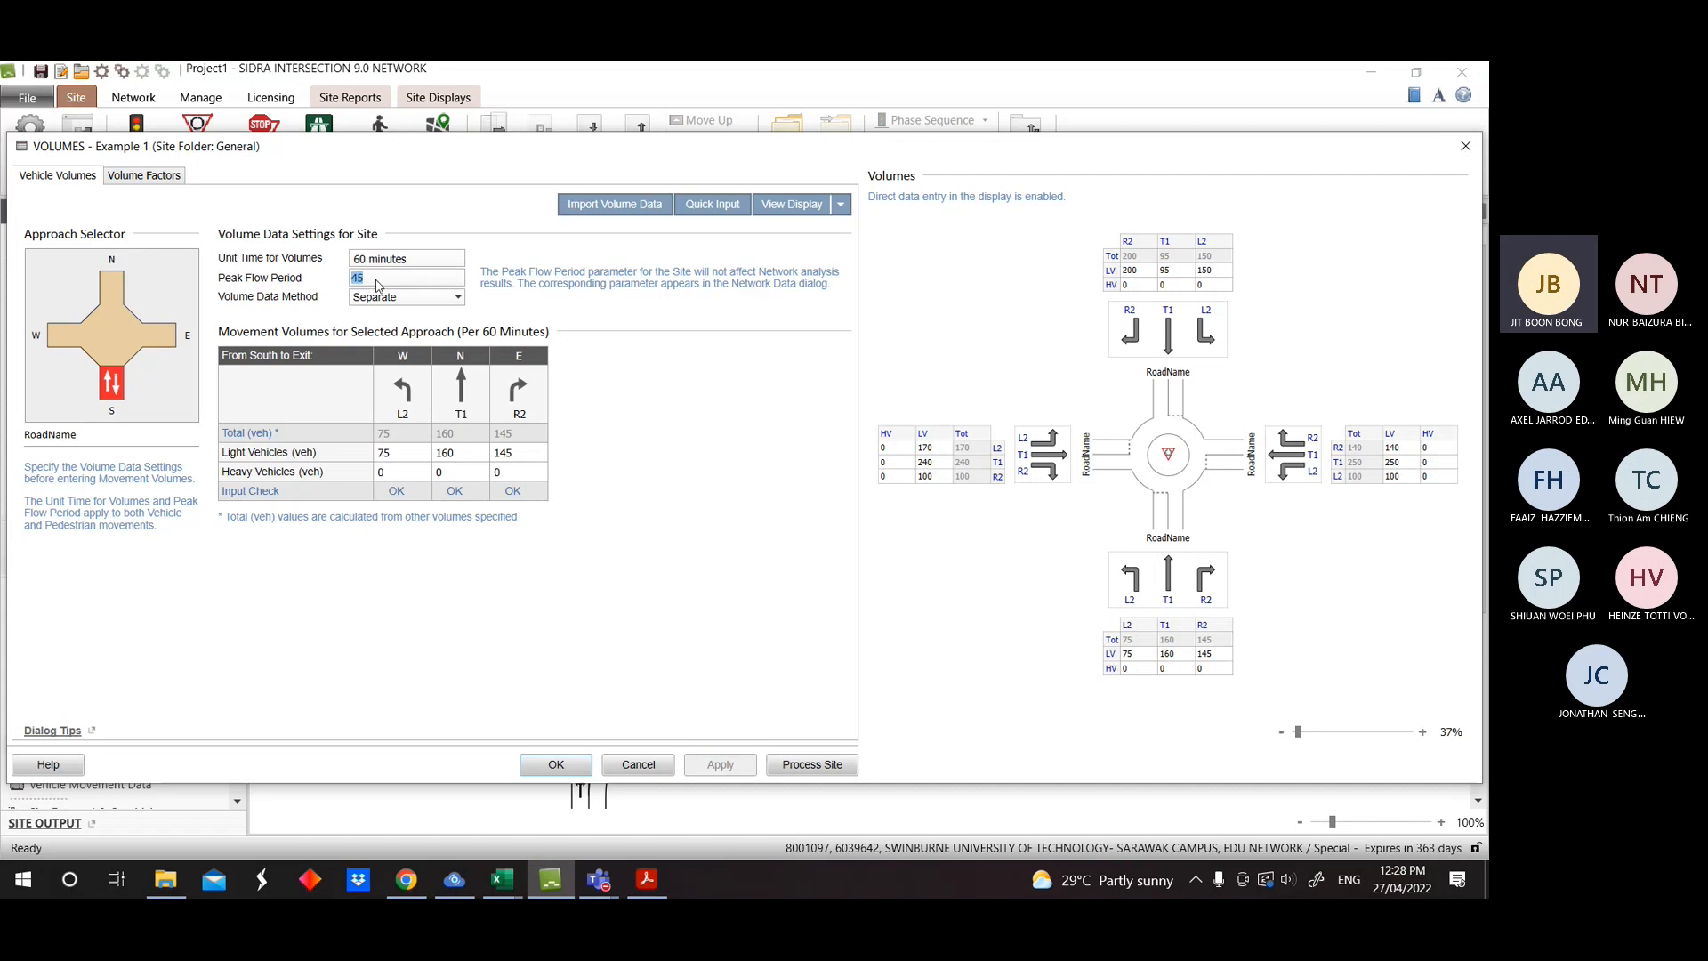
type("30")
left_click(744, 763)
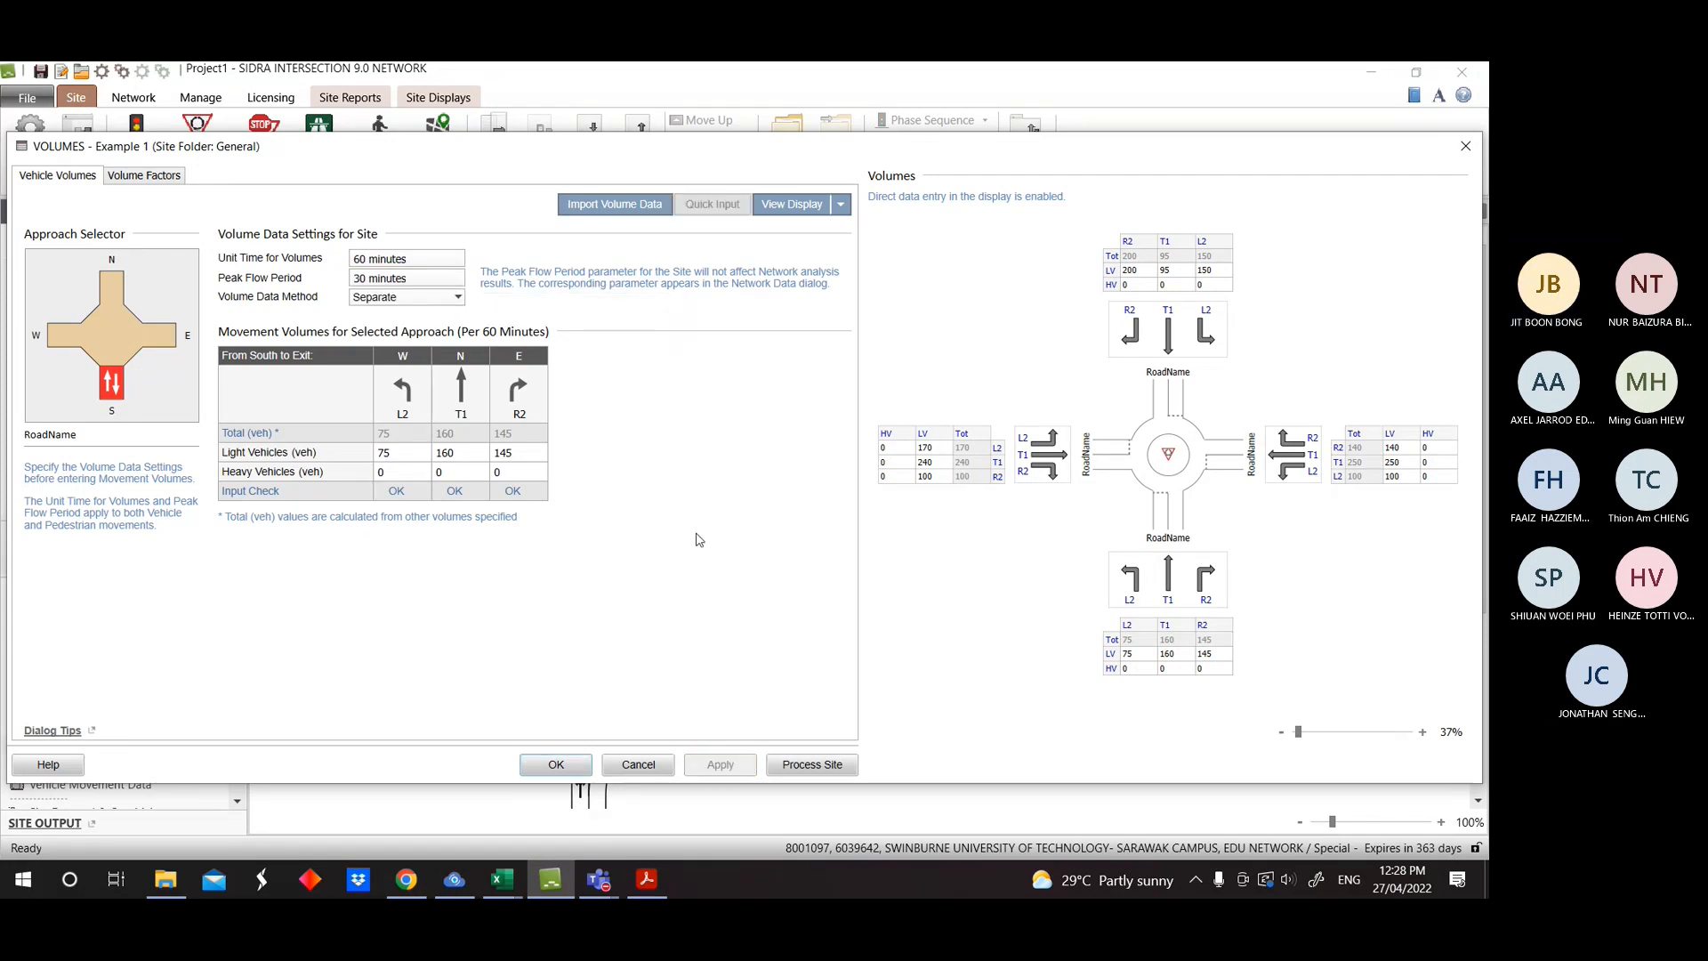
left_click(144, 175)
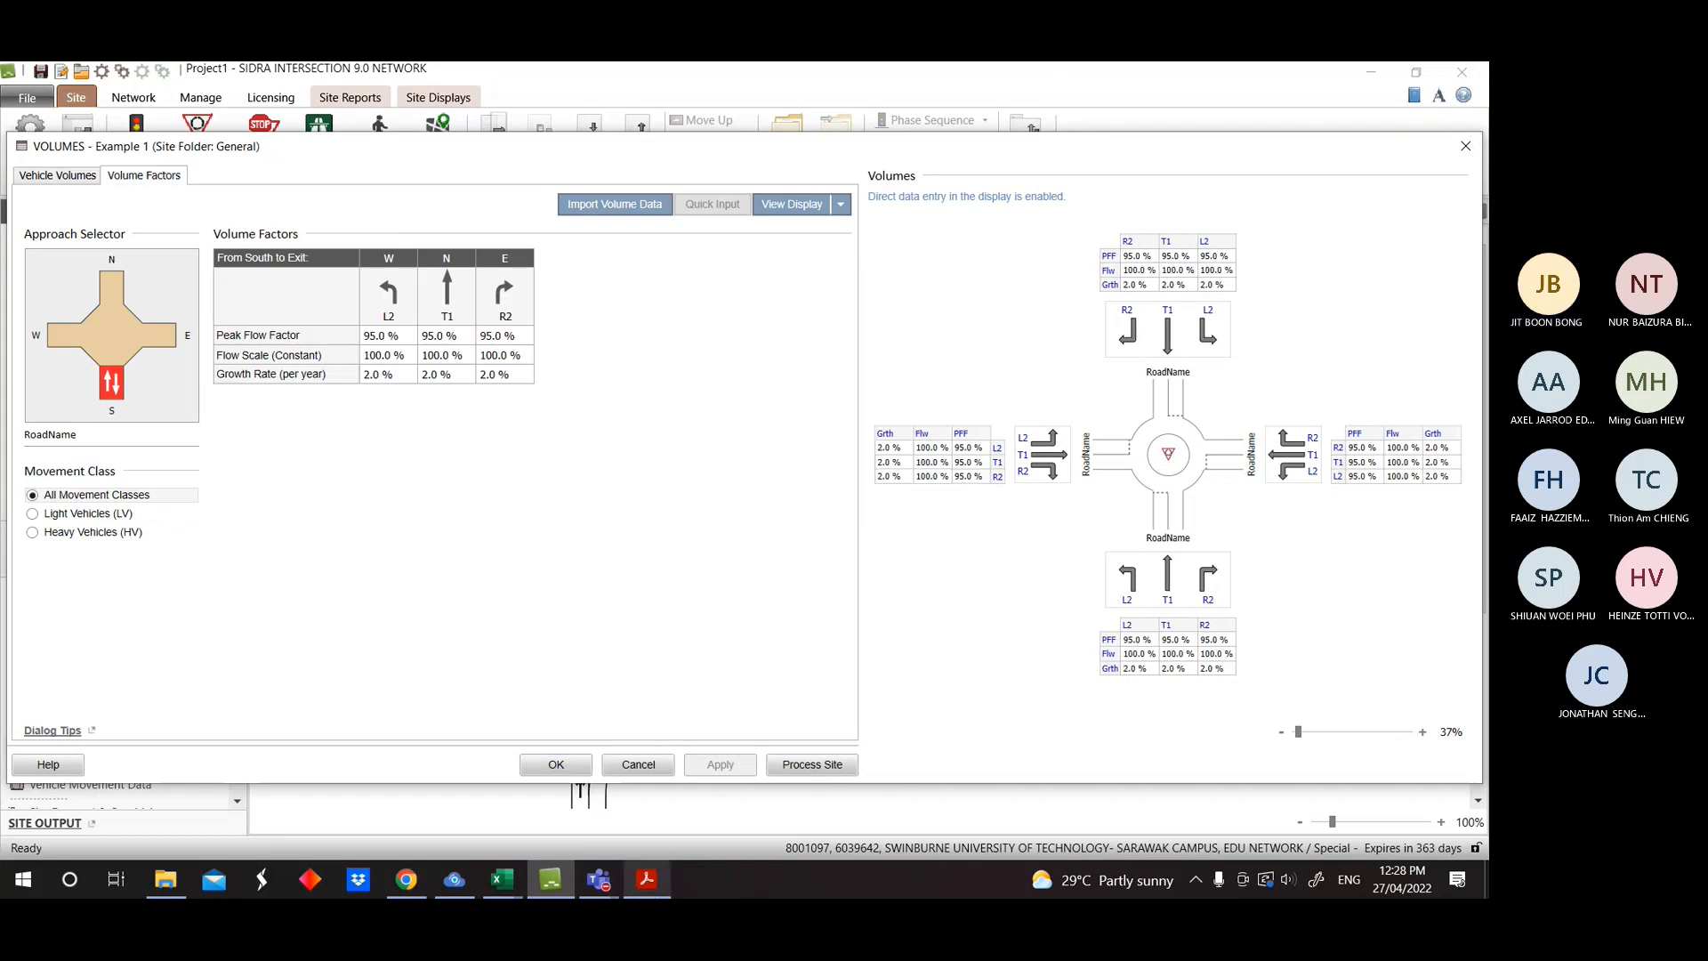
Review the Peaking Parameters section of the SIDRA notes and accept the Example 1 volume settings.
left_click(647, 879)
scroll(1325, 633, "up", 2)
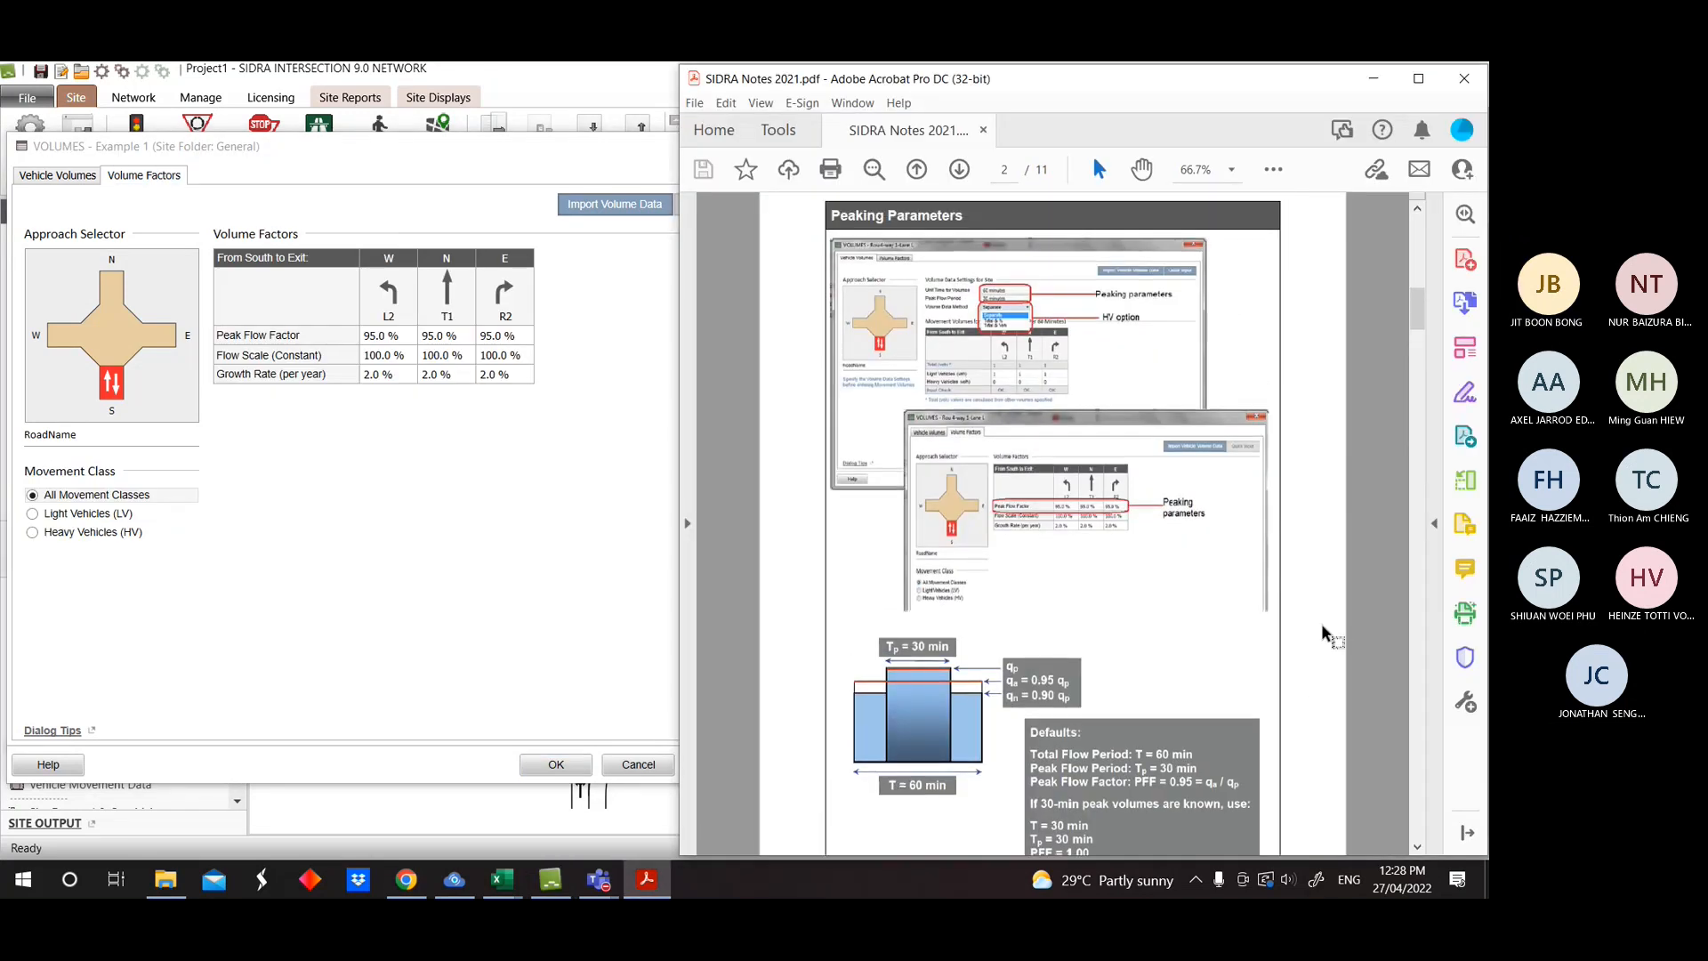
scroll(1325, 633, "up", 1)
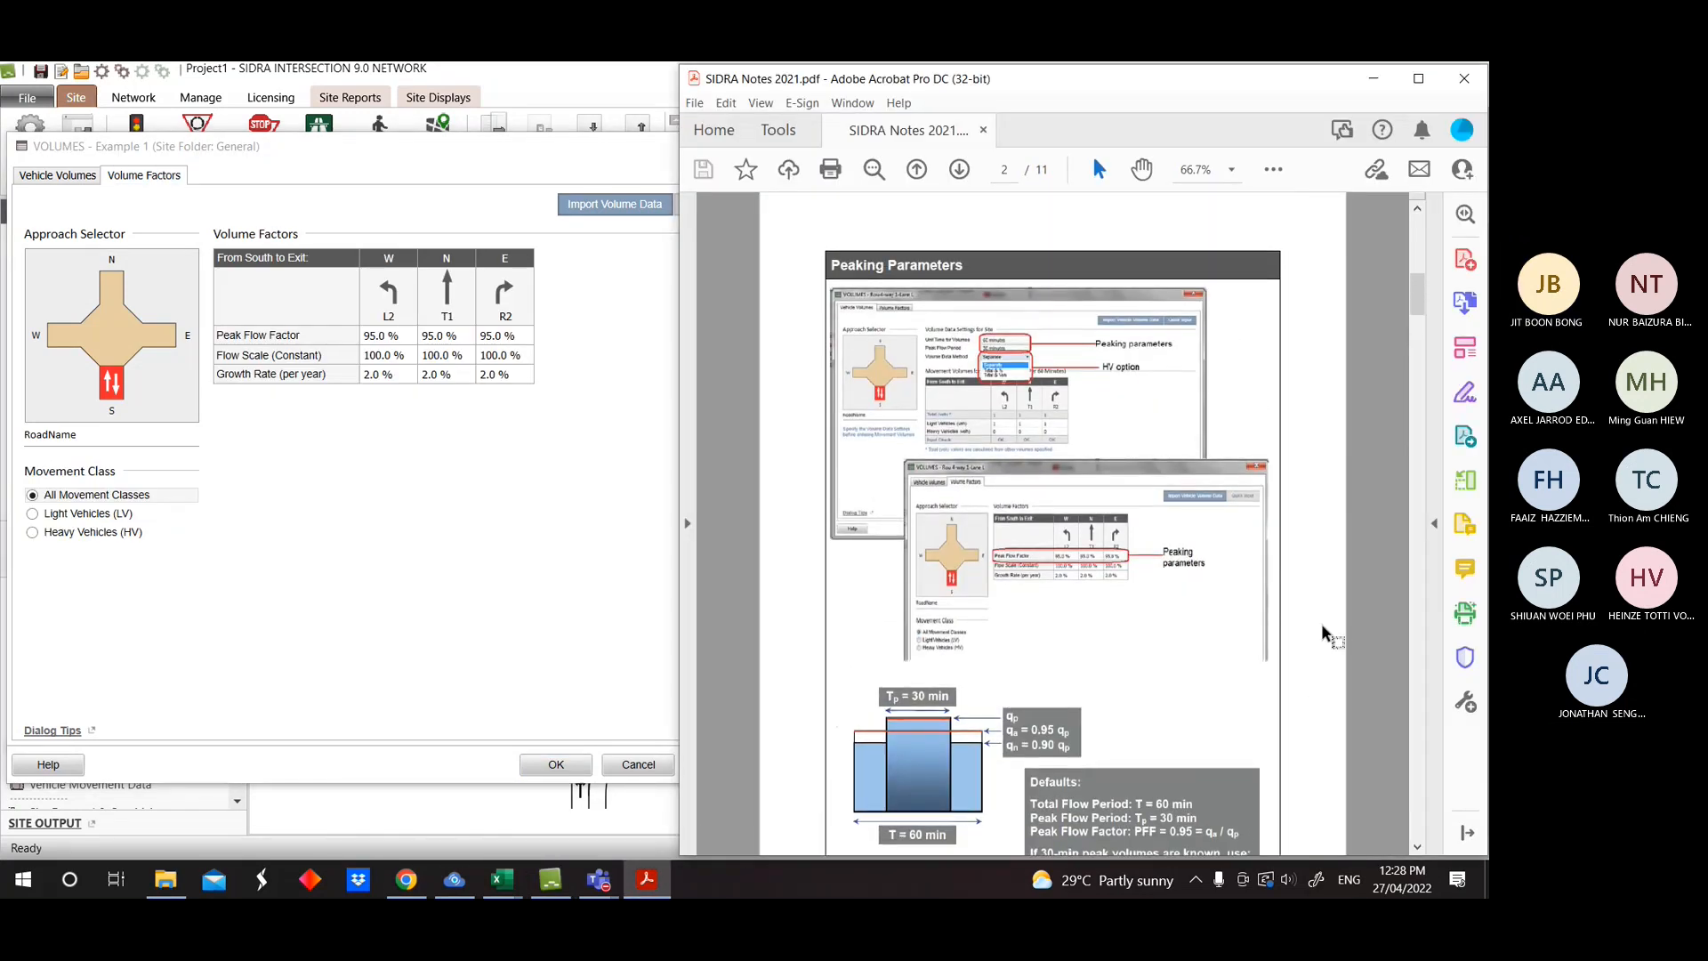
left_click(552, 589)
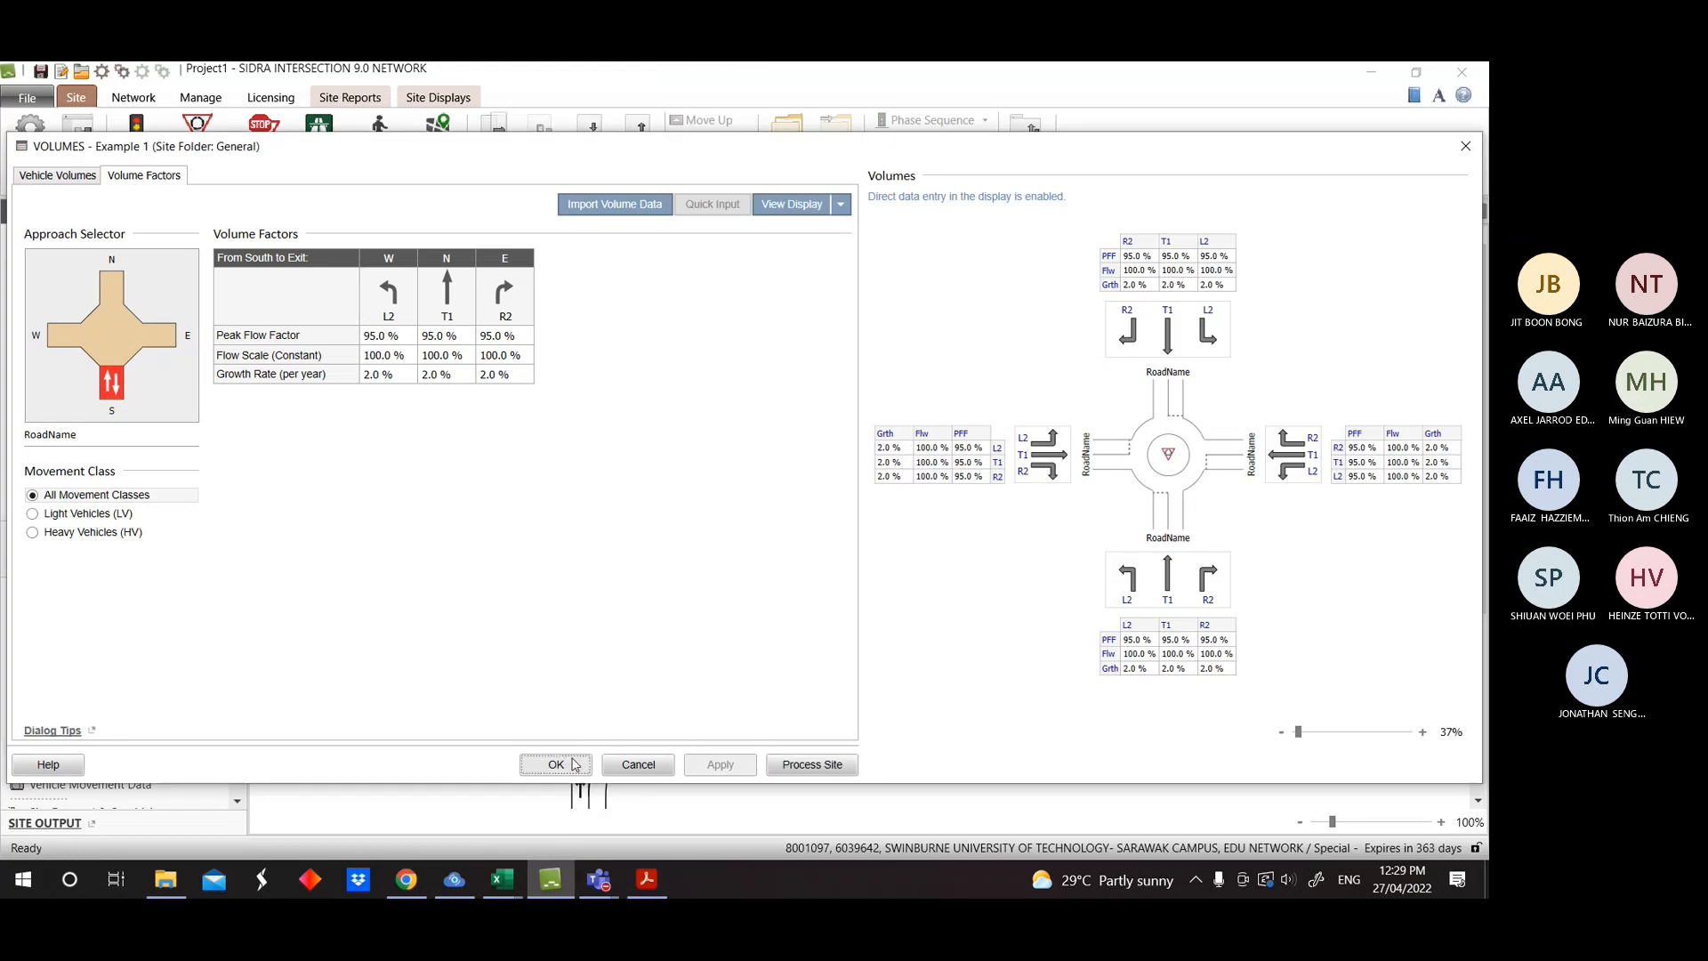
left_click(574, 764)
Read the pedestrian crossing instruction in the Analysis section of the SIDRA notes.
key("alt+Tab")
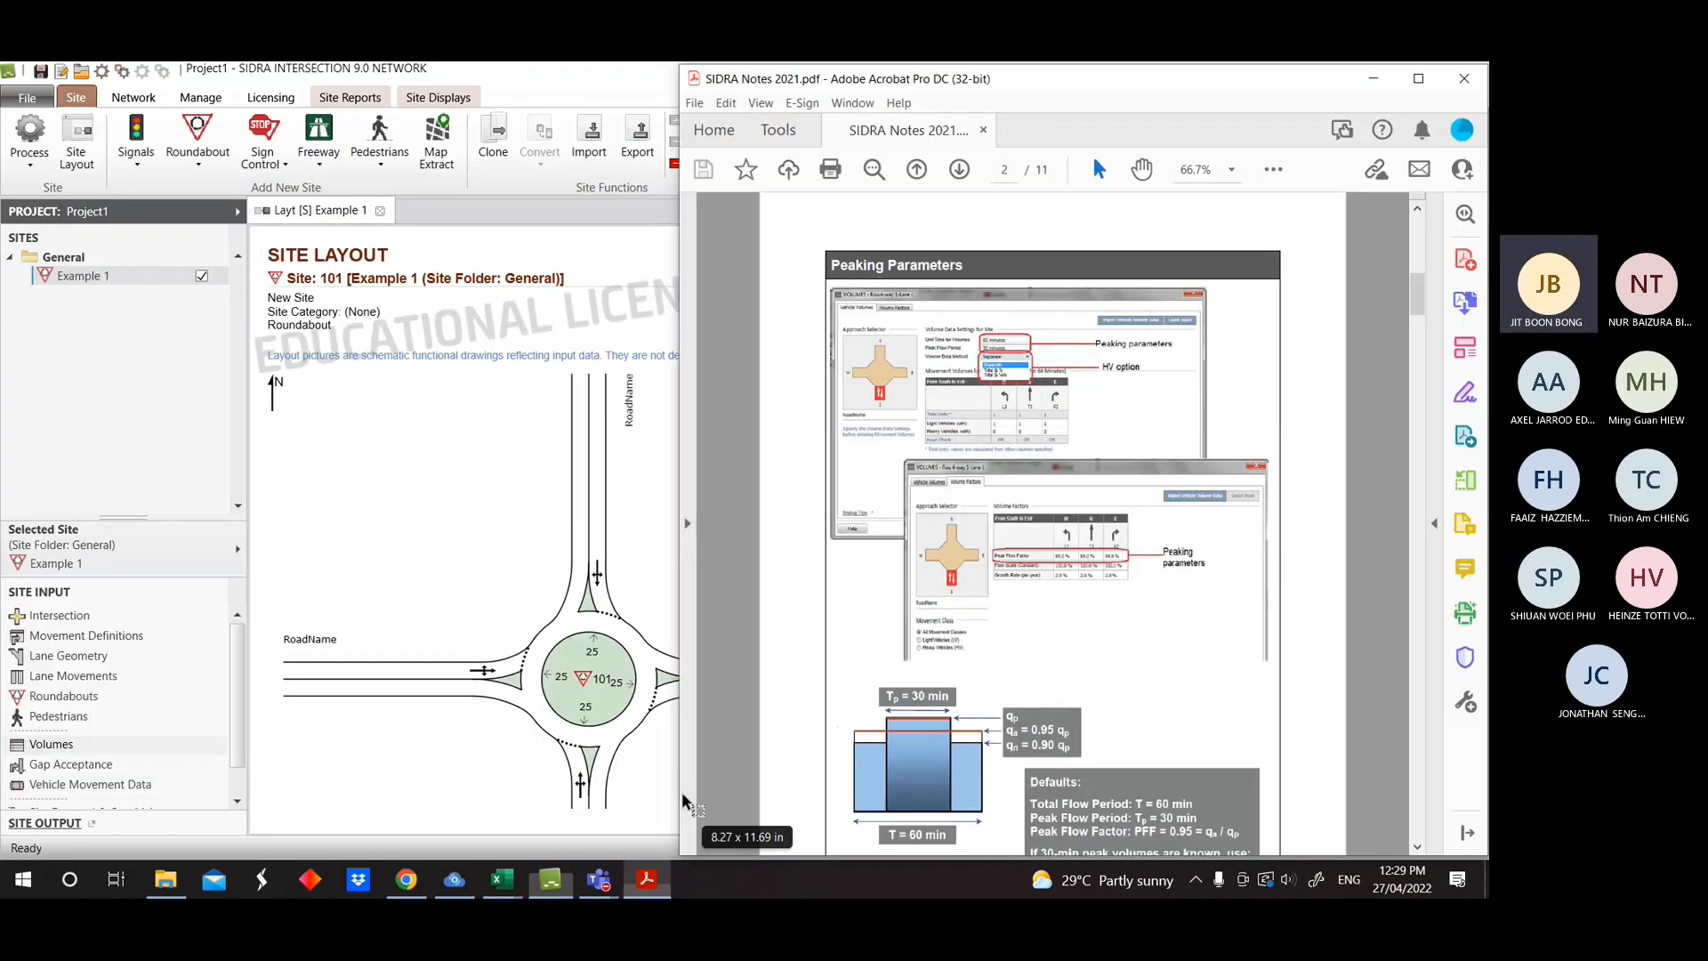
scroll(1064, 544, "up", 5)
scroll(1065, 544, "up", 1)
left_click_drag(867, 681, 896, 696)
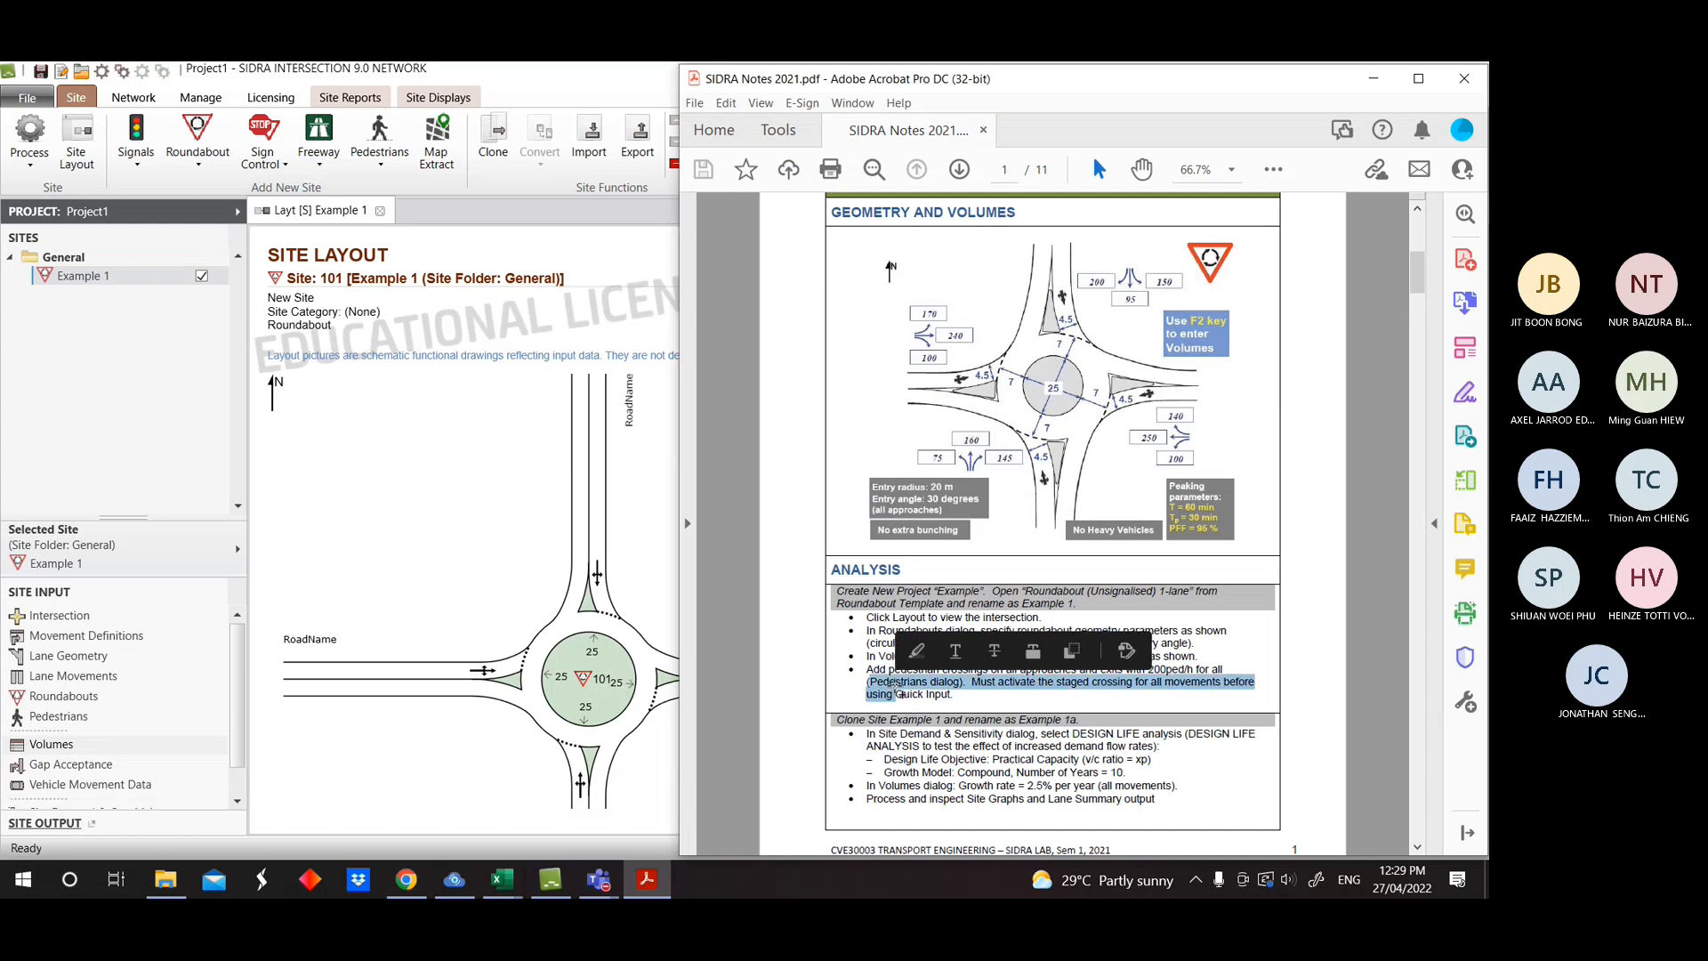
left_click(936, 697)
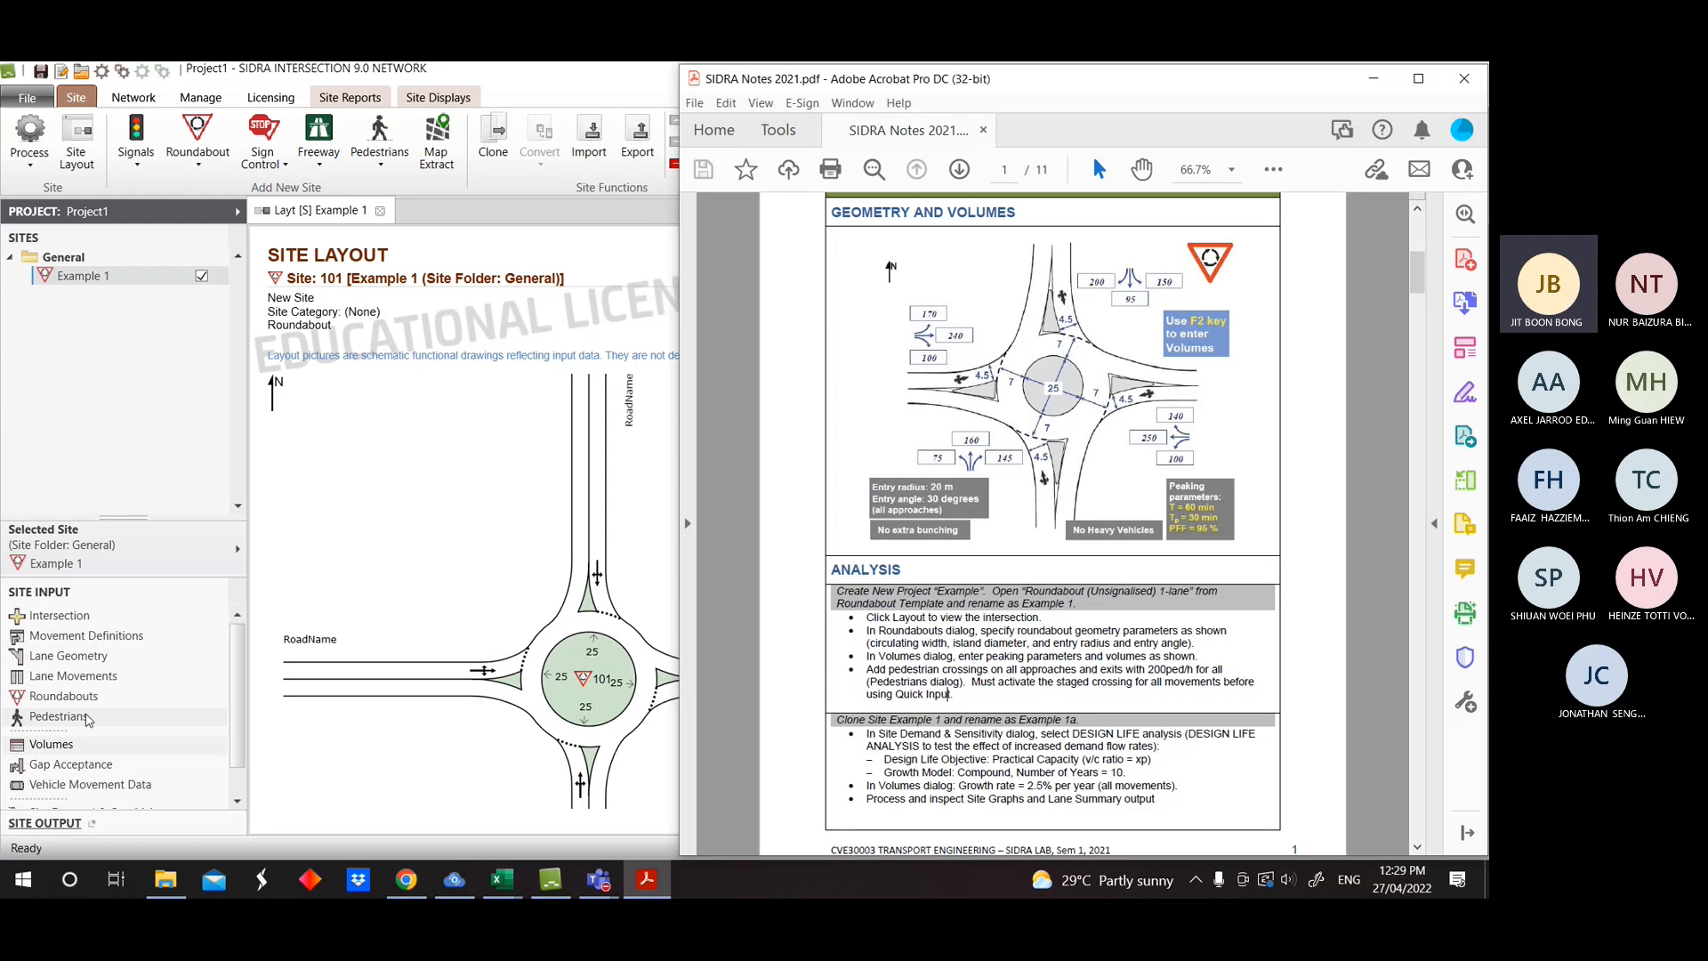
Enable the staged crossing with Stage 1 and Stage 2 on the south approach, save it and reopen the pedestrian settings.
left_click(87, 717)
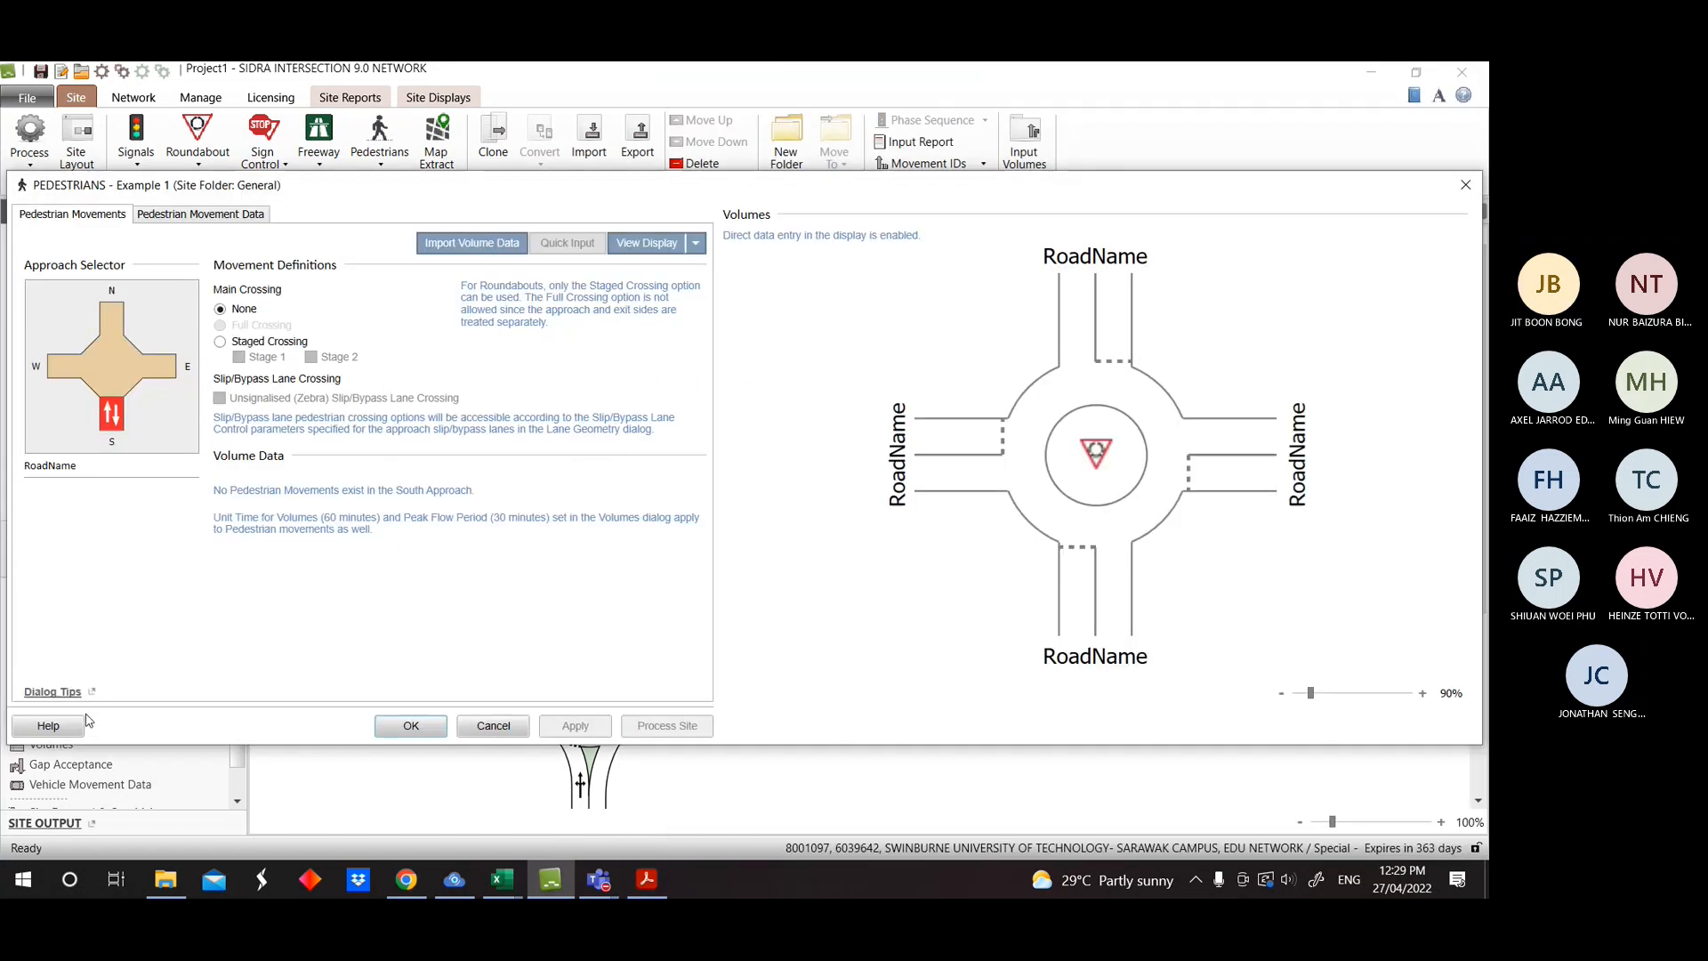
left_click(222, 343)
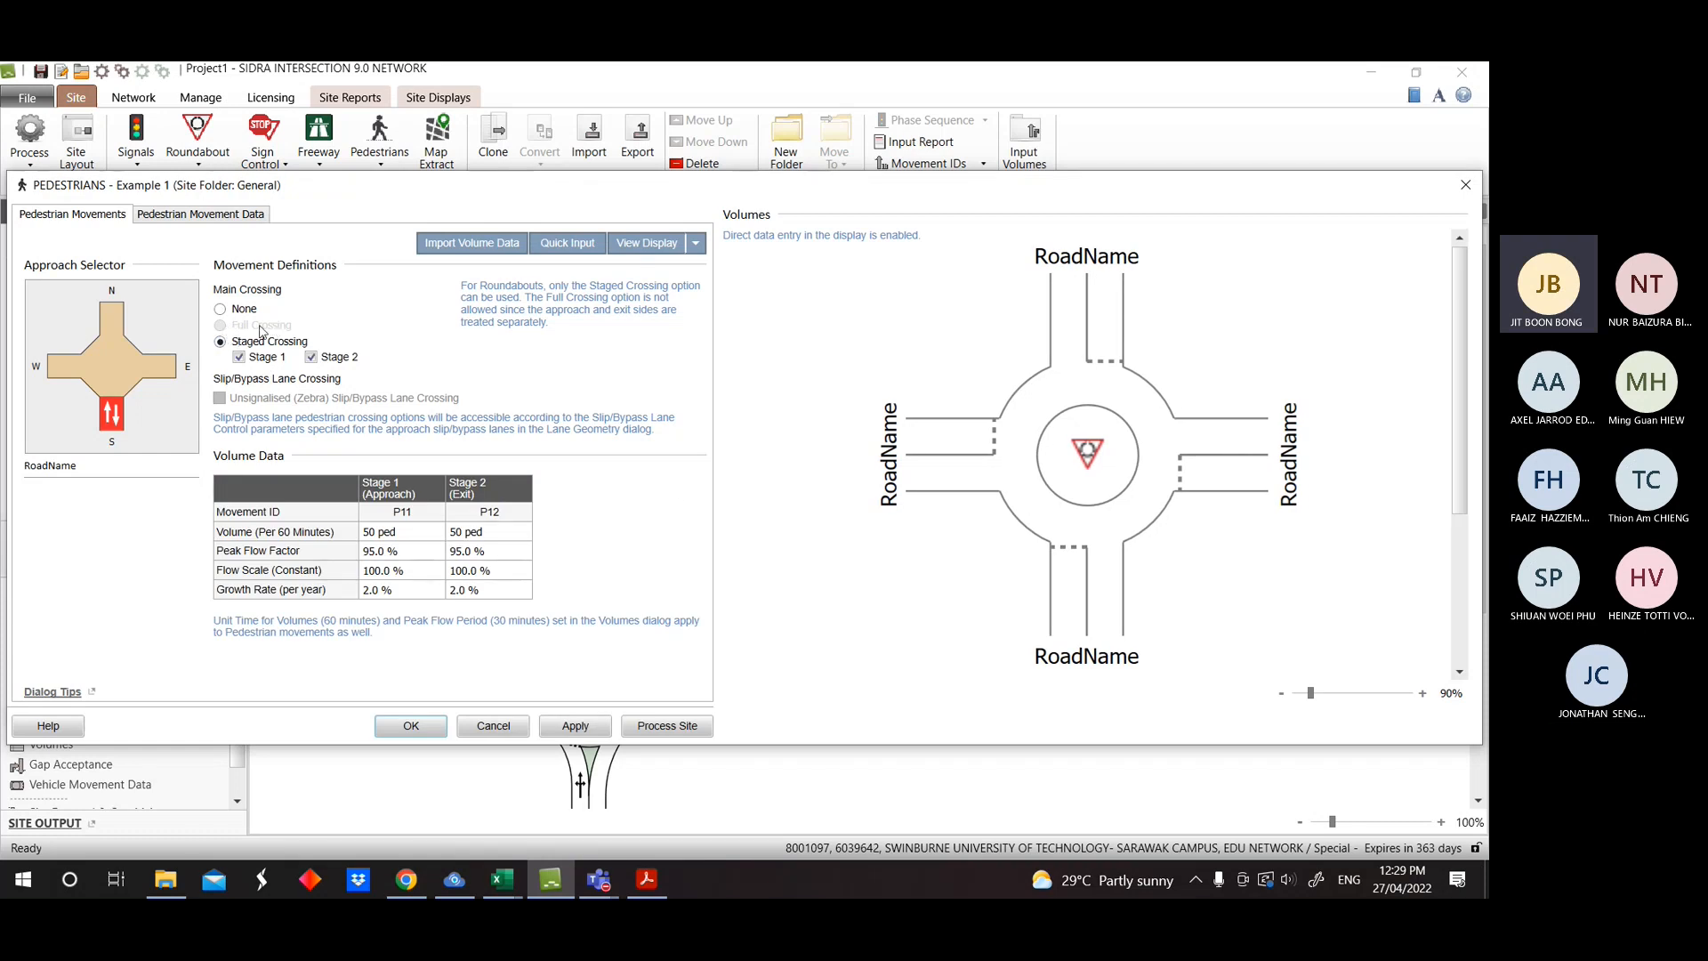
left_click(1465, 184)
left_click(824, 526)
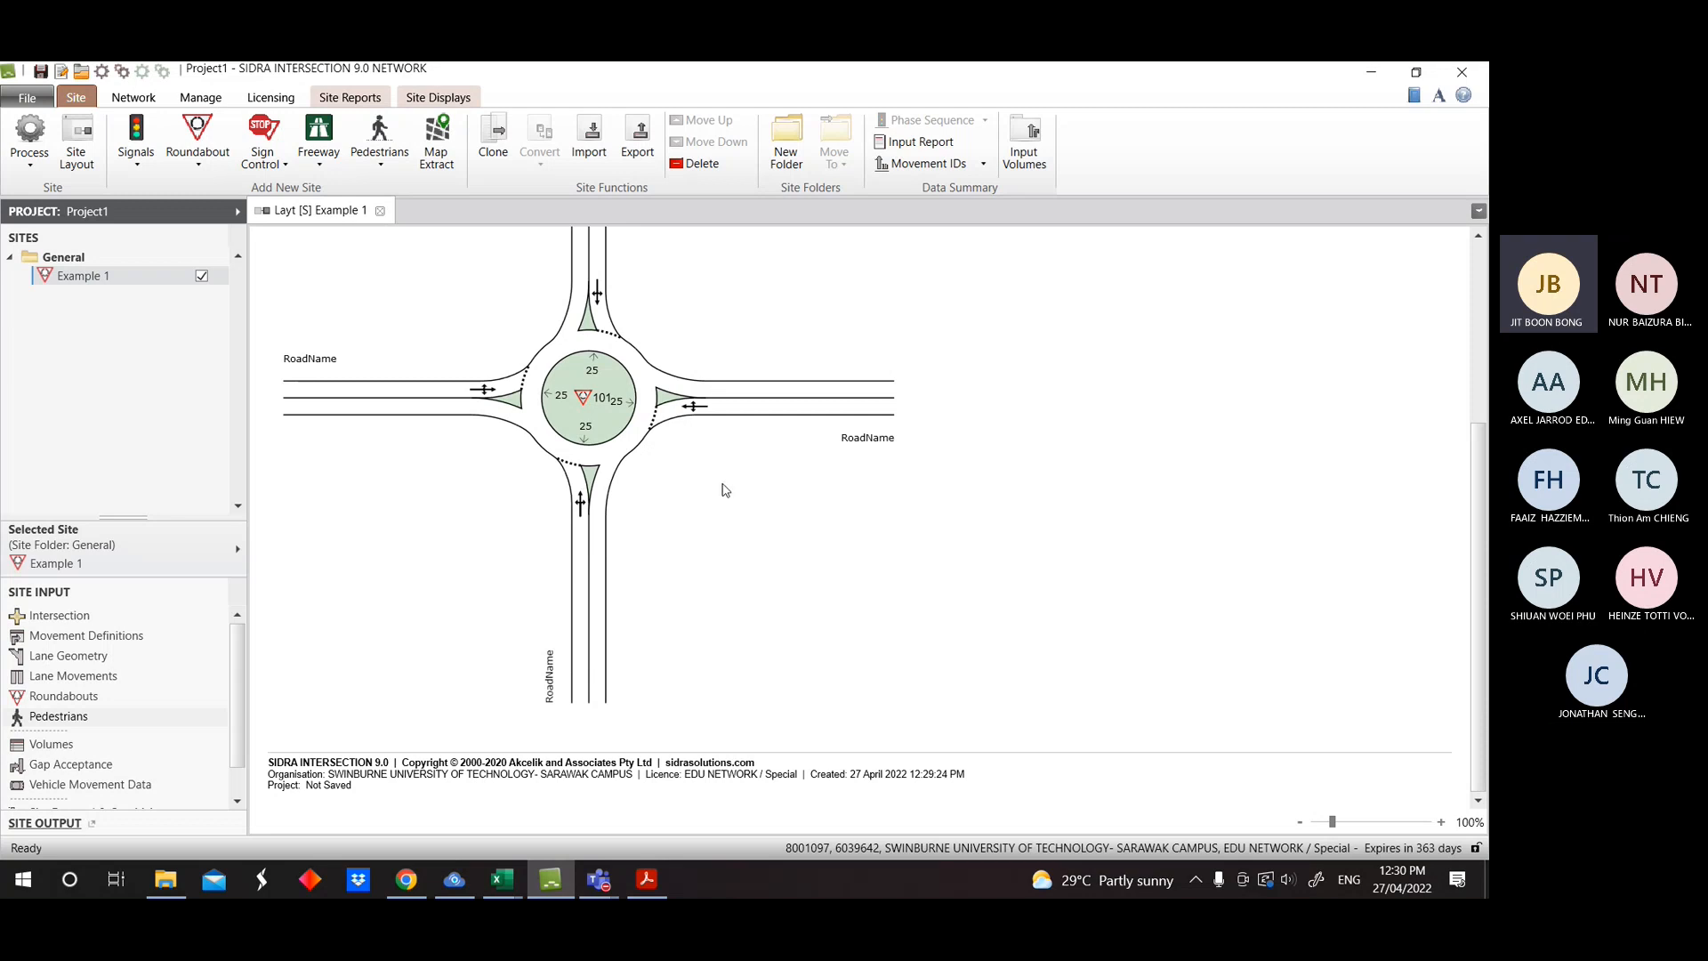
left_click(59, 715)
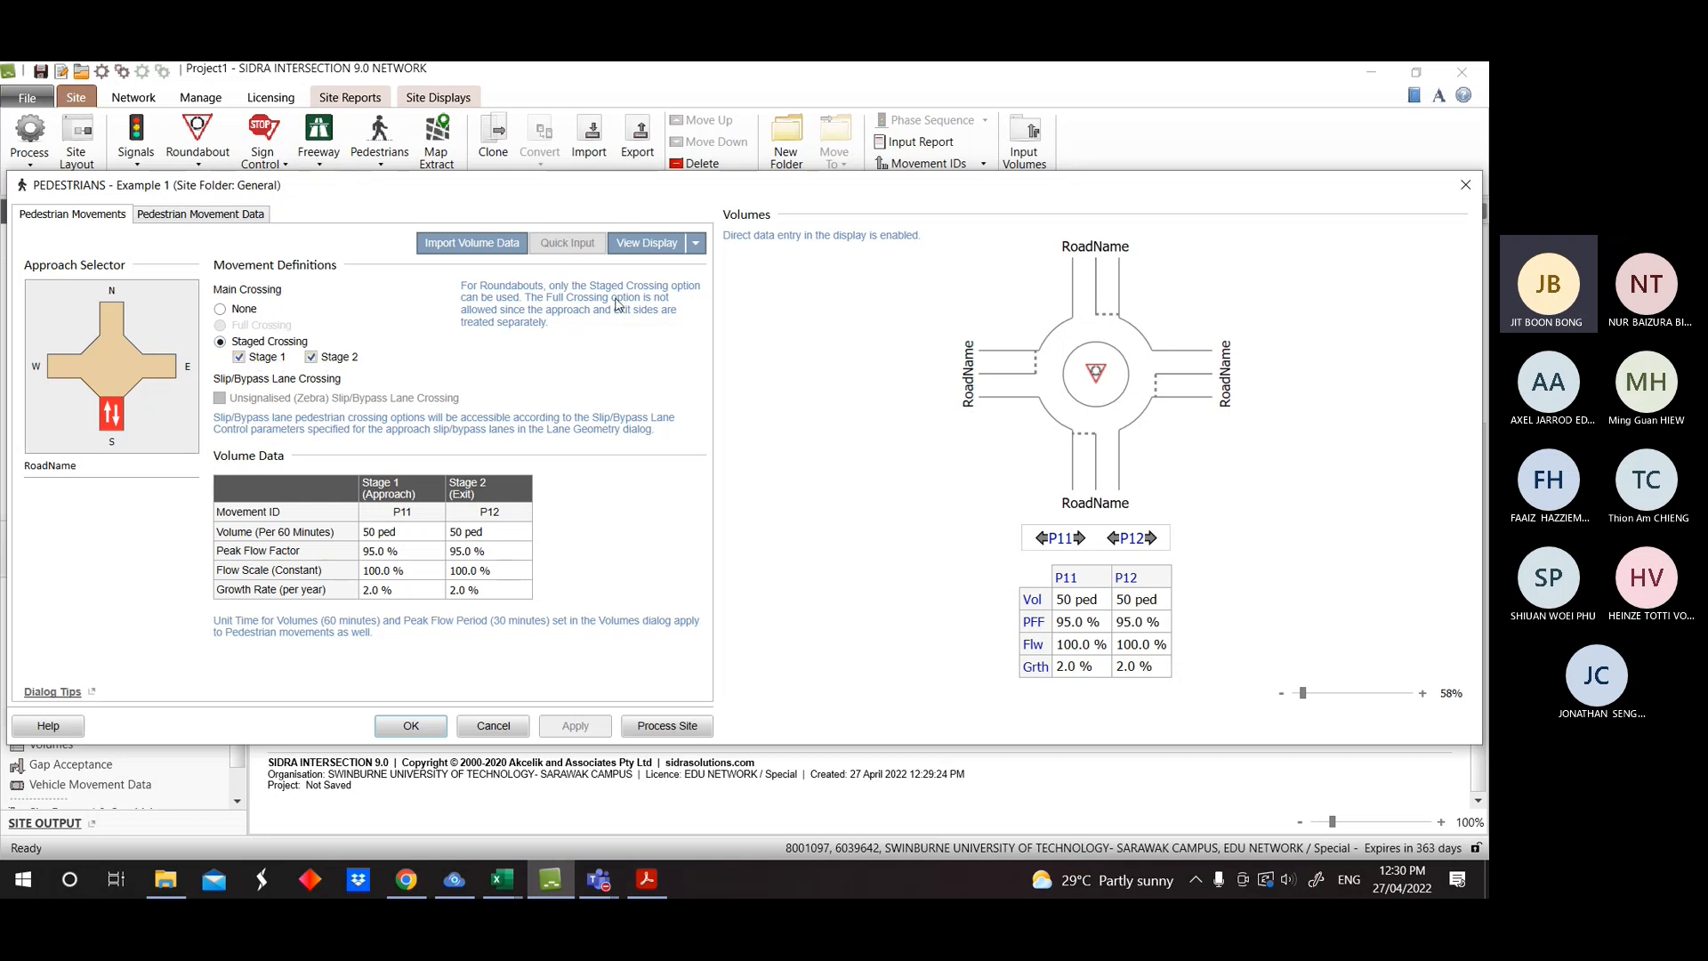
Turn Stage 2 of the south approach's crossing off and back on while comparing with the site layout.
left_click_drag(619, 193, 1292, 271)
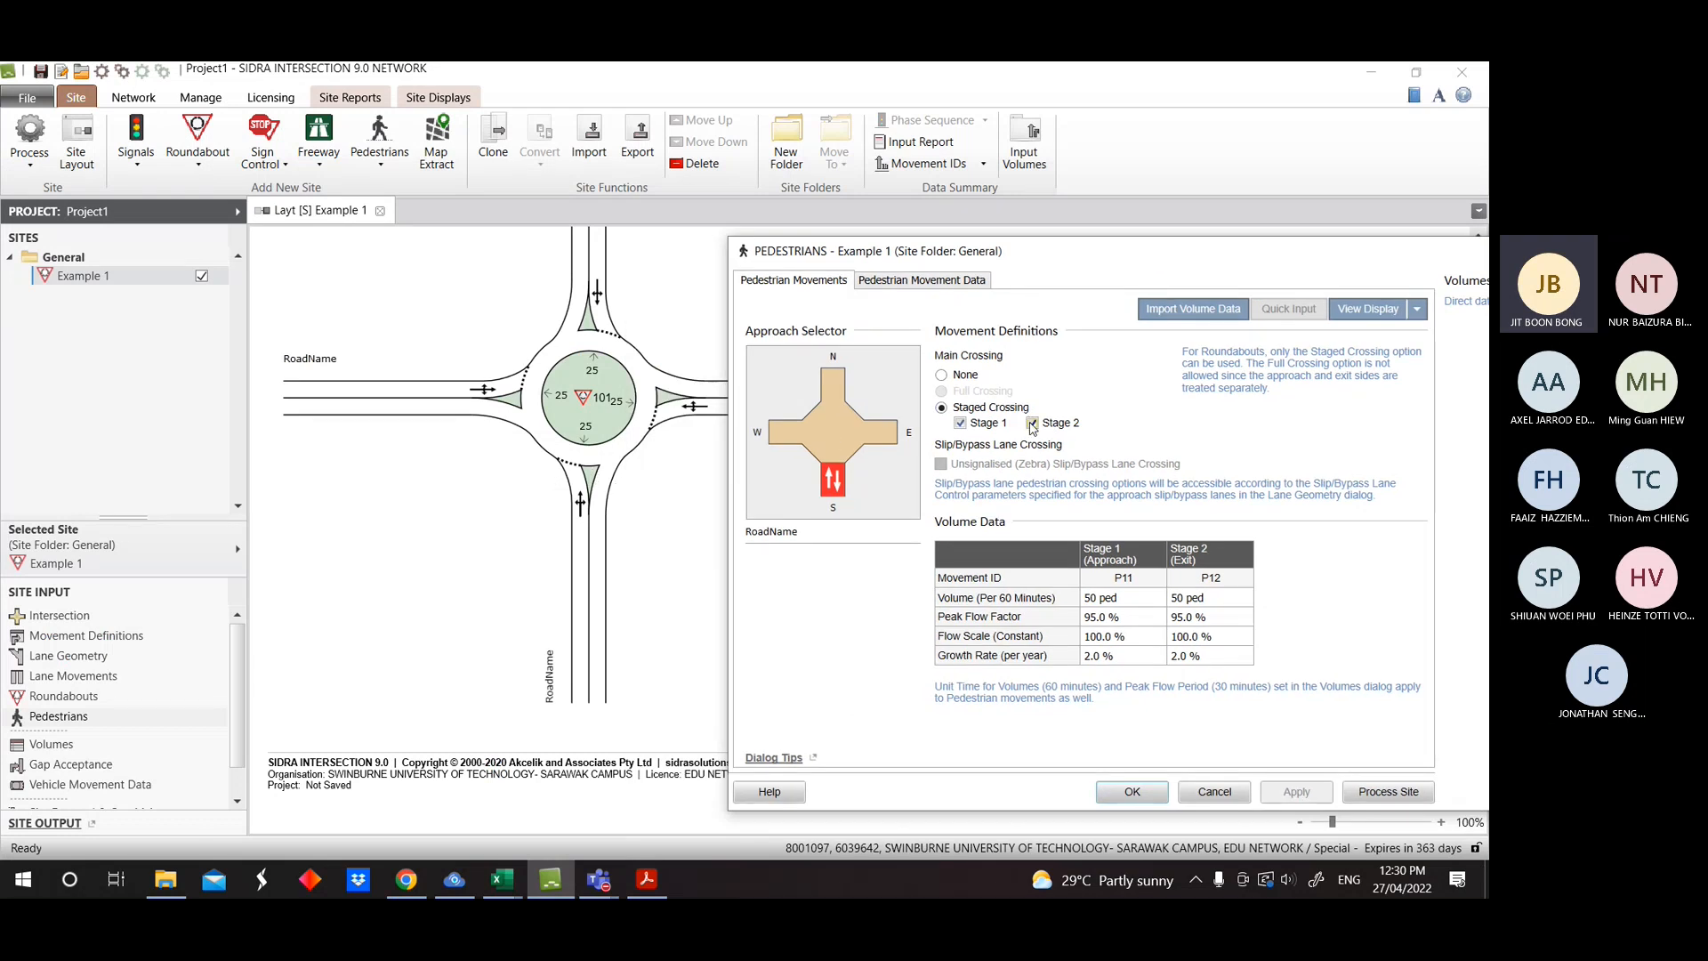
left_click(1032, 424)
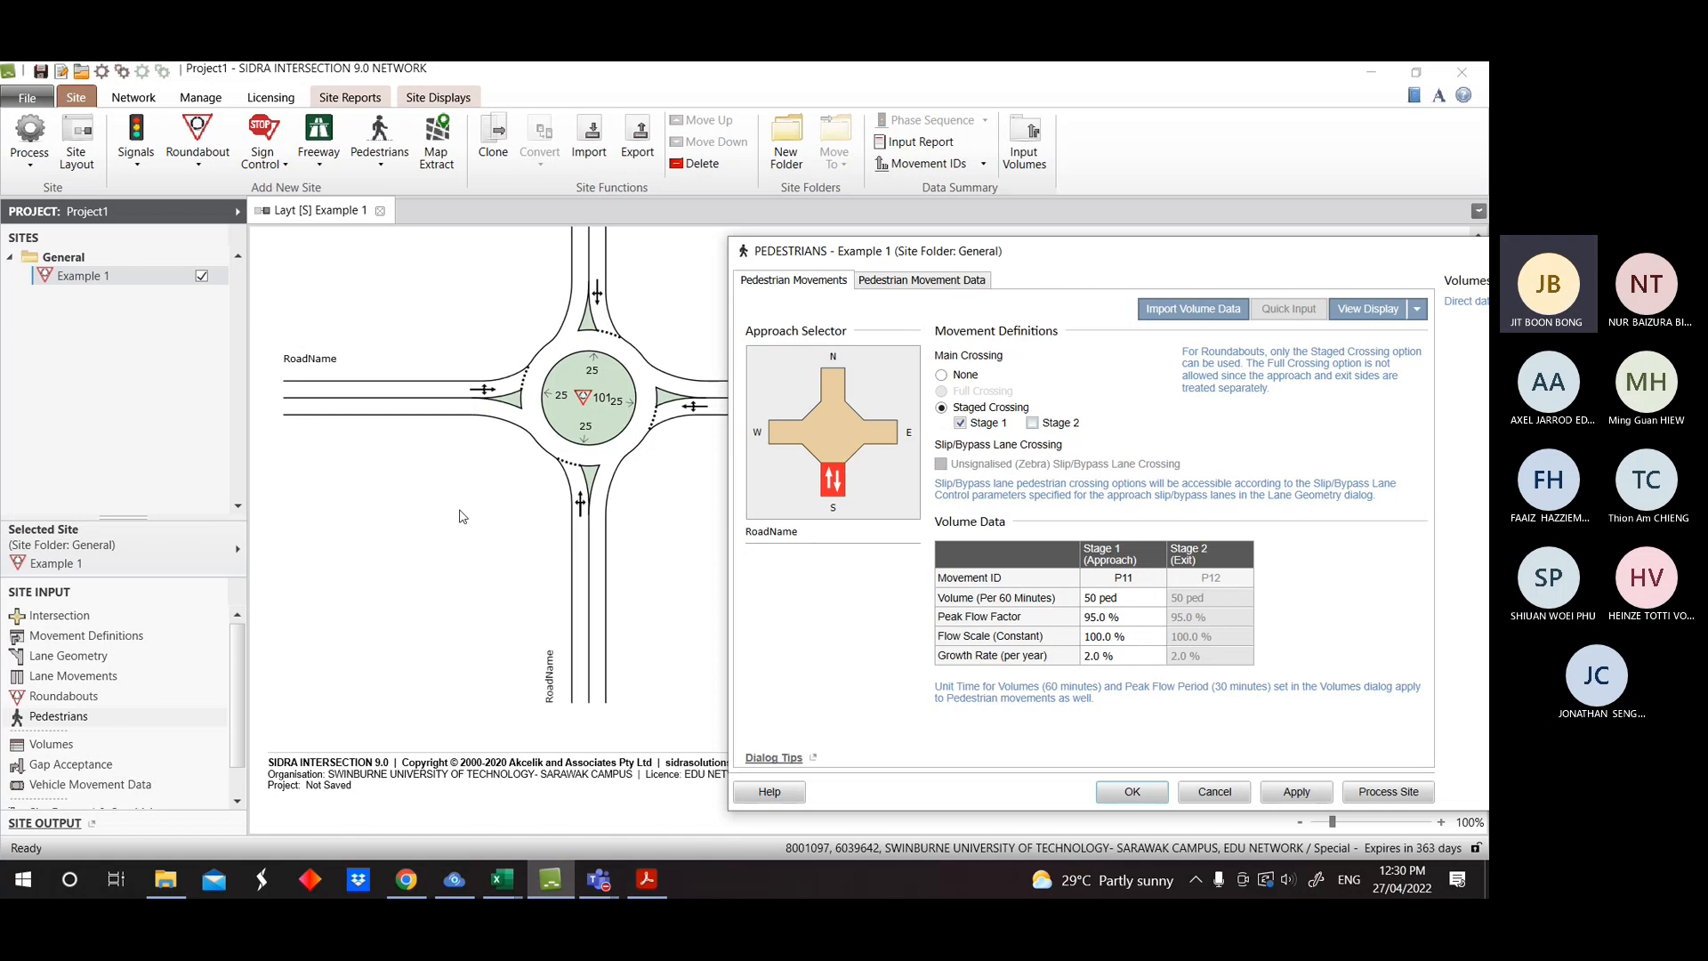
left_click(1032, 424)
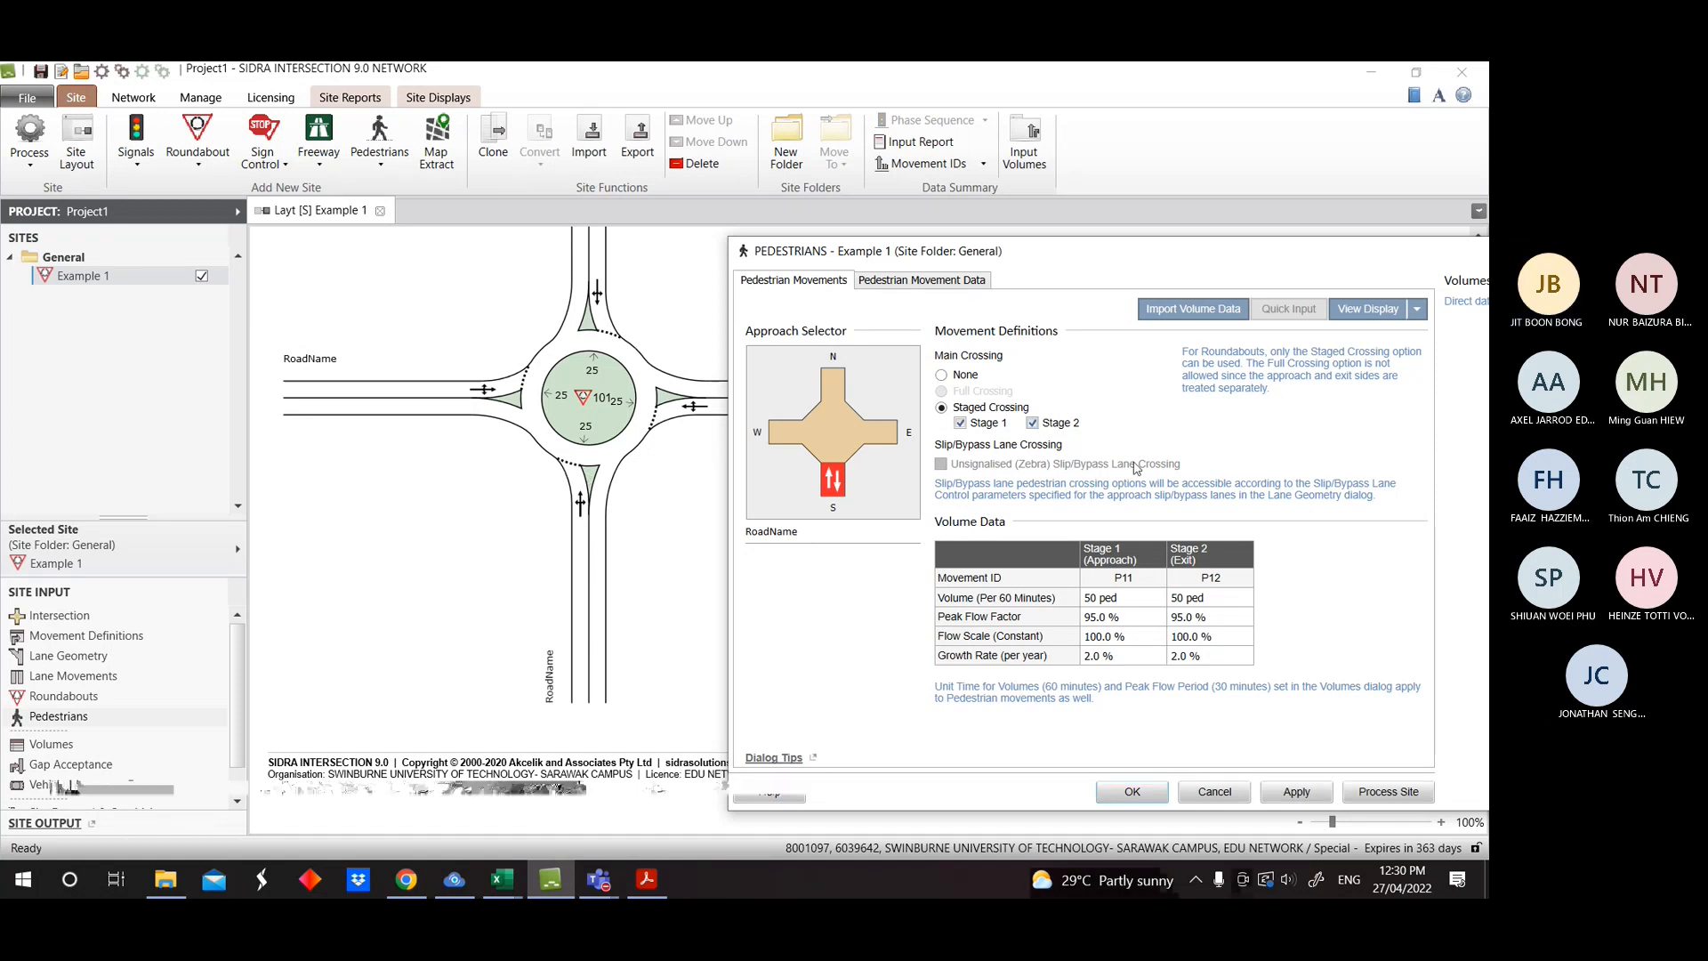
left_click_drag(1295, 261, 634, 262)
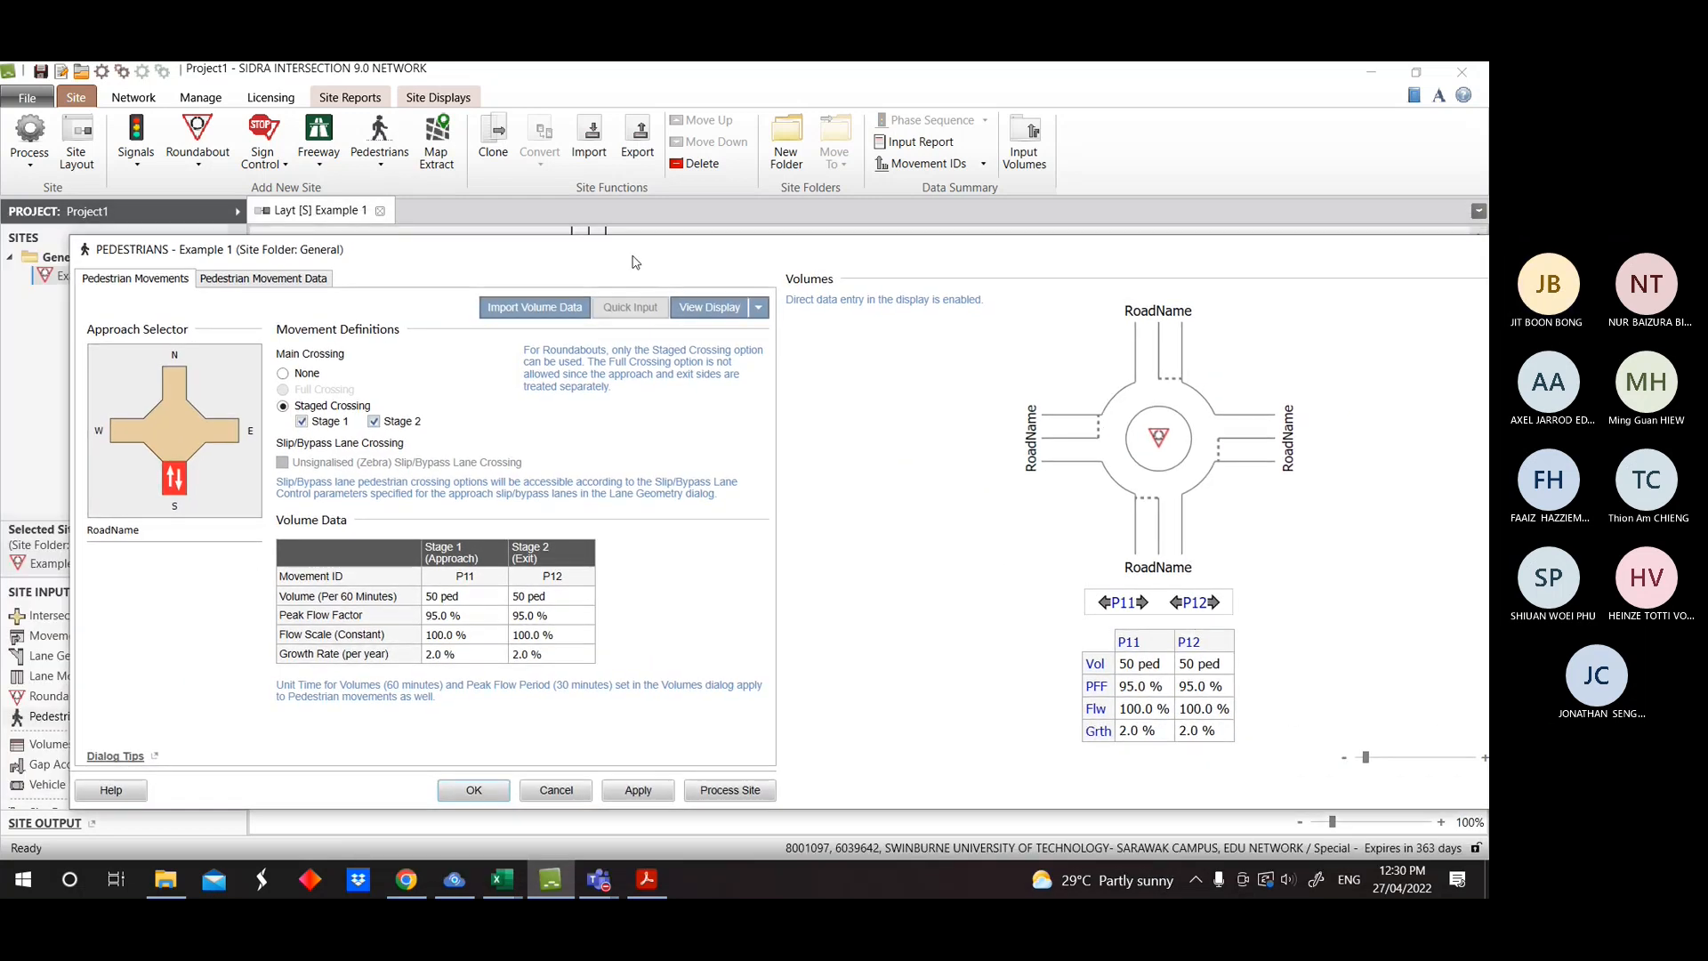
Set the south approach's Stage 1 pedestrian volume to 200 per 60 minutes and check it against the SIDRA notes.
left_click(647, 879)
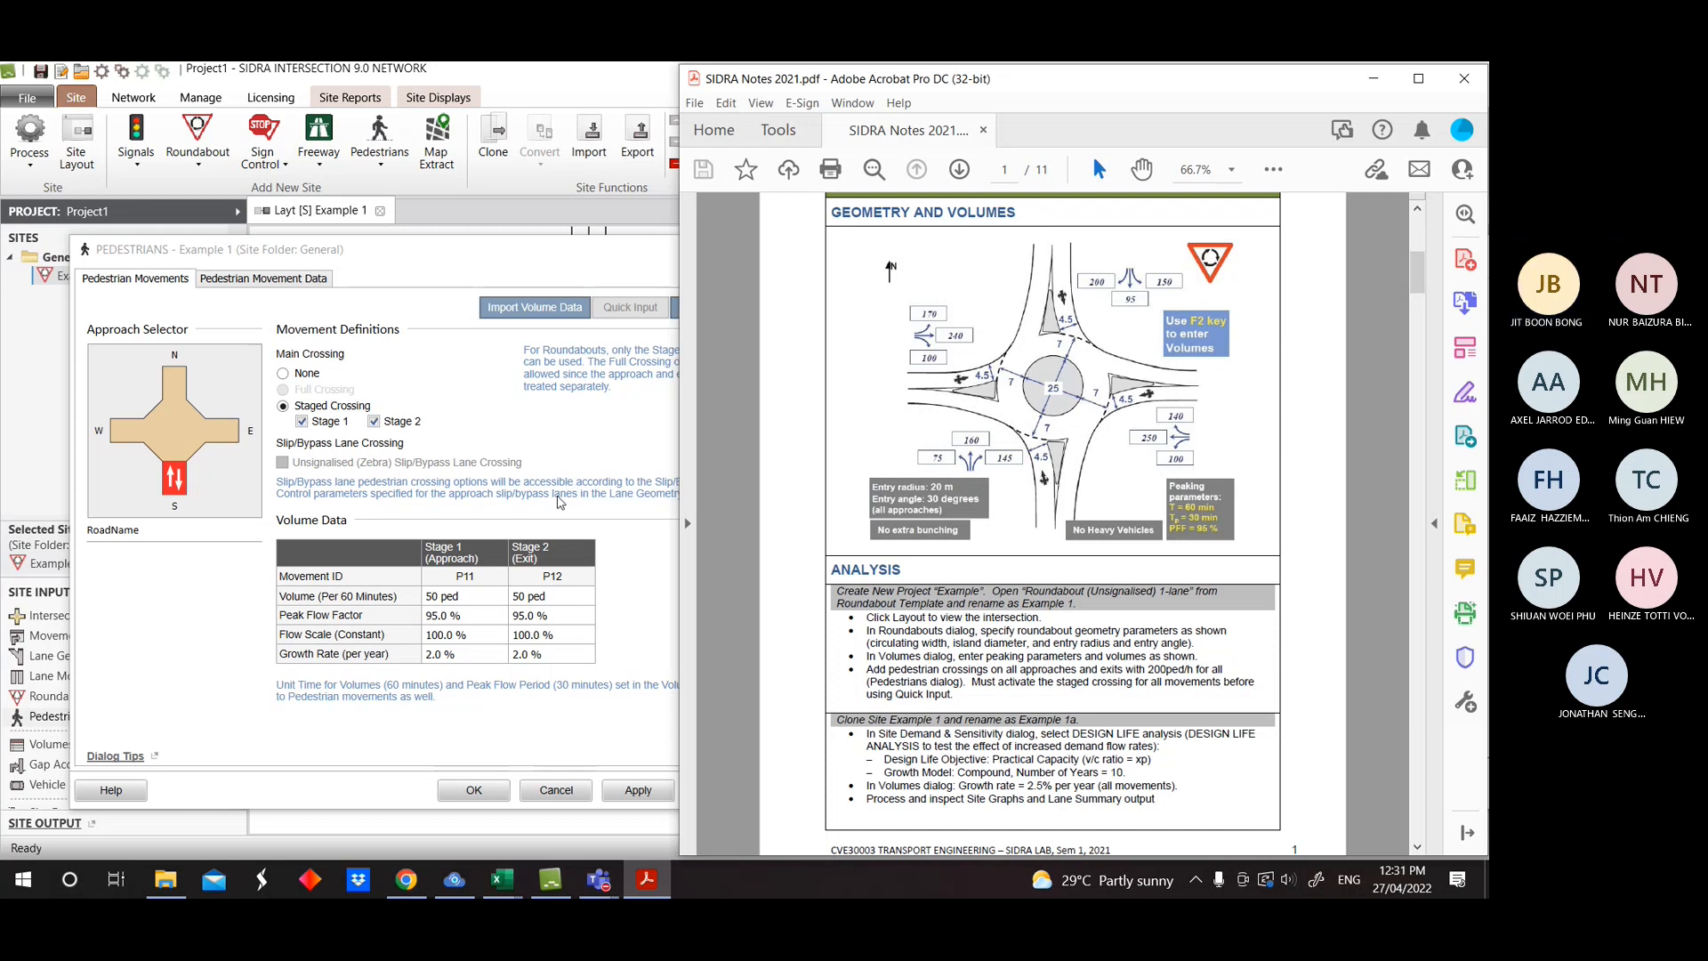
left_click(608, 377)
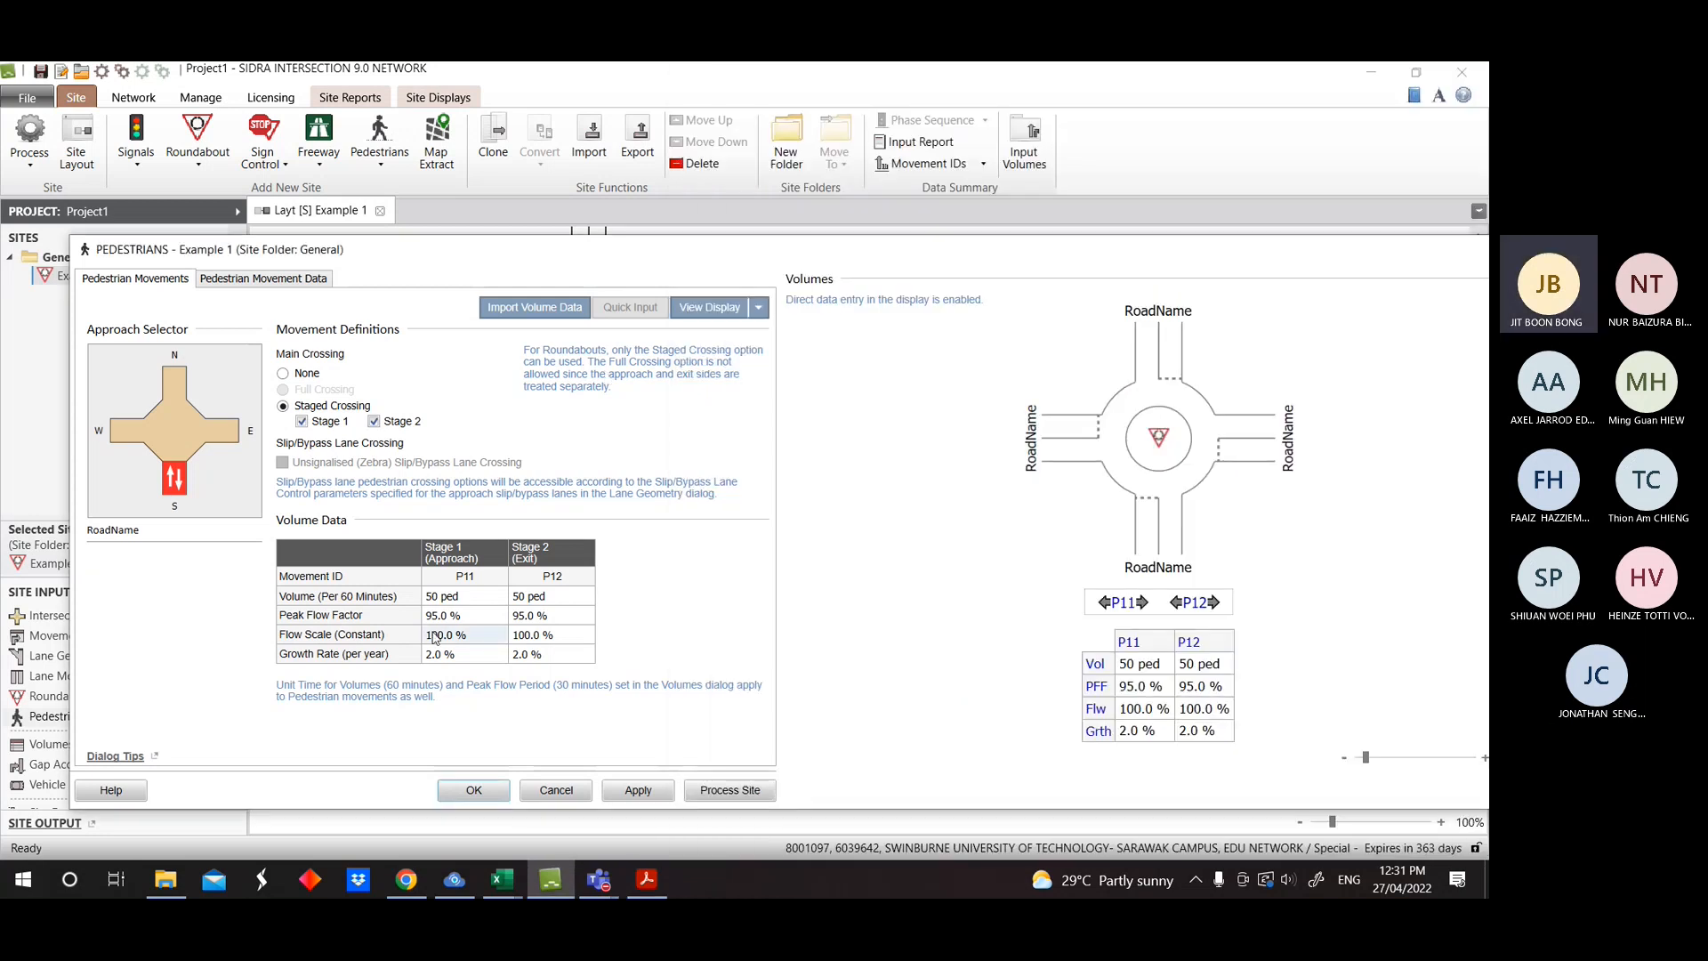
left_click(462, 597)
type("200")
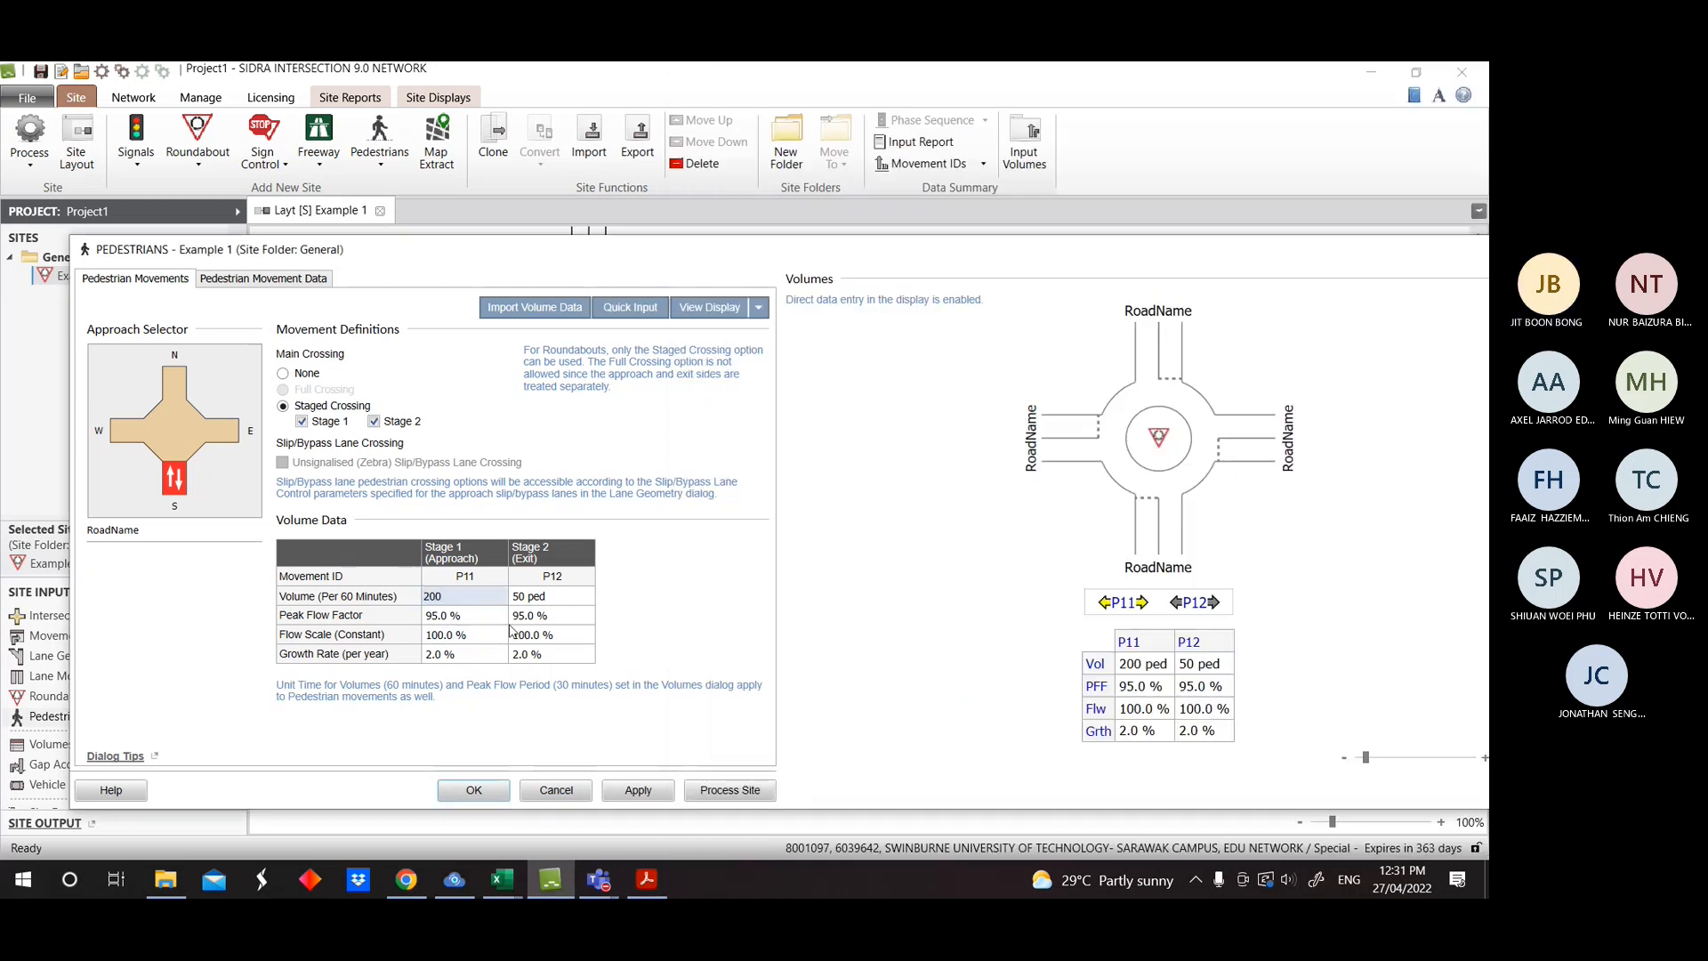
left_click(646, 882)
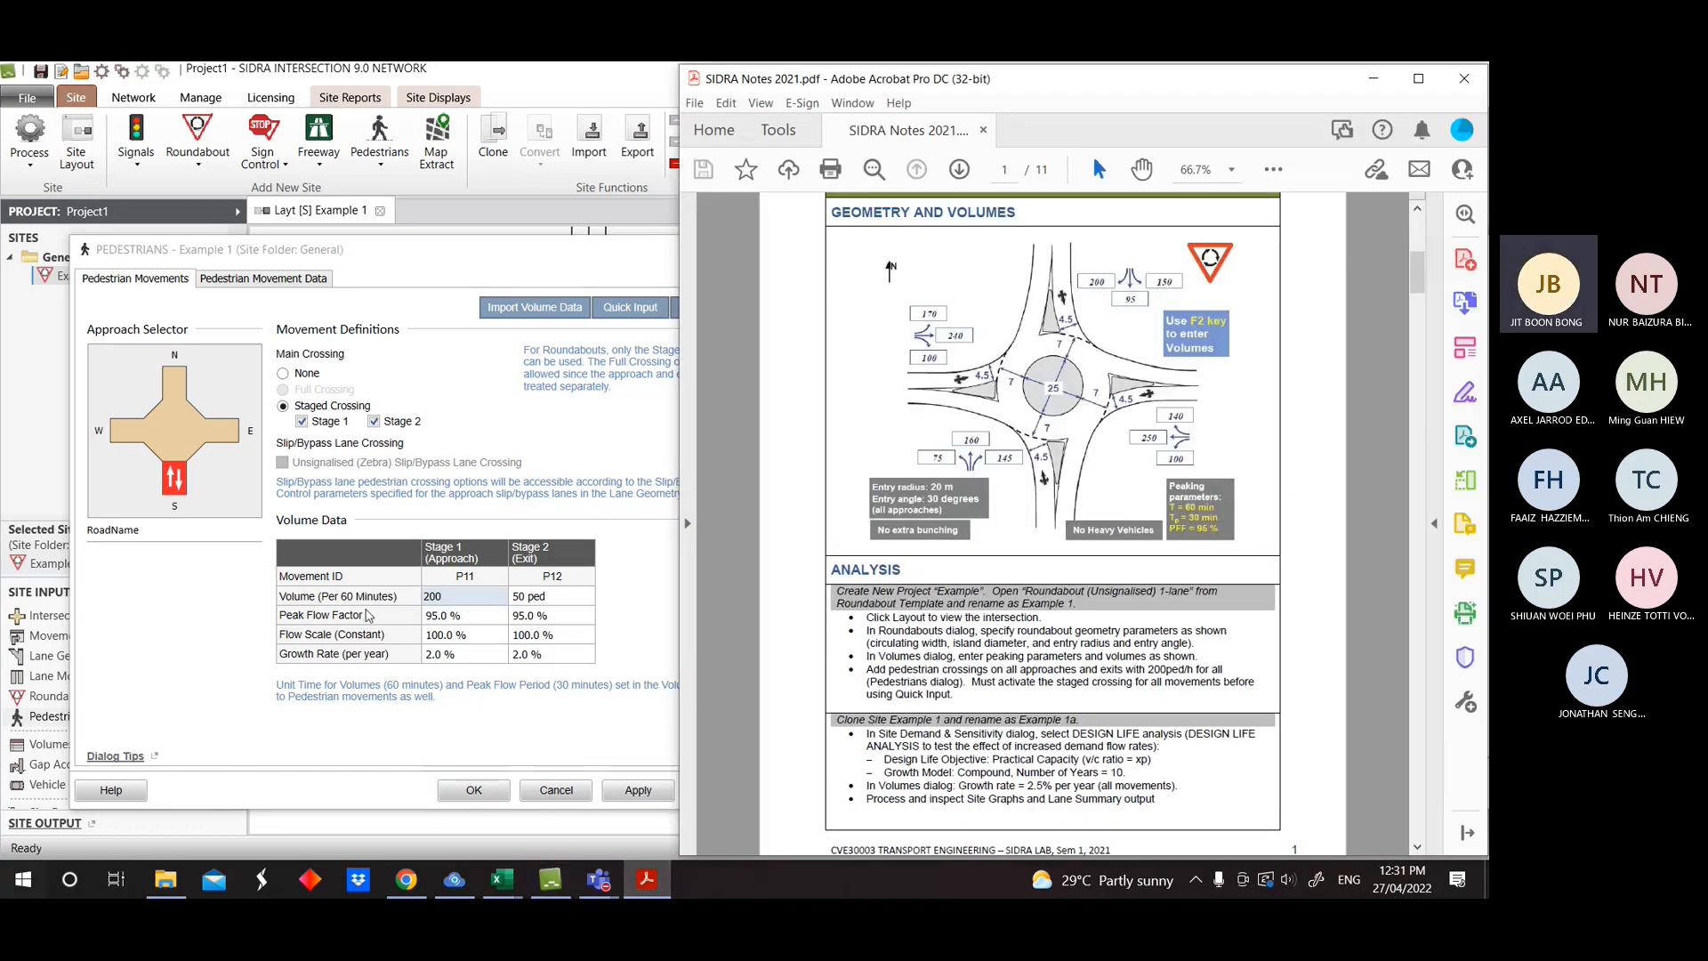
left_click(464, 601)
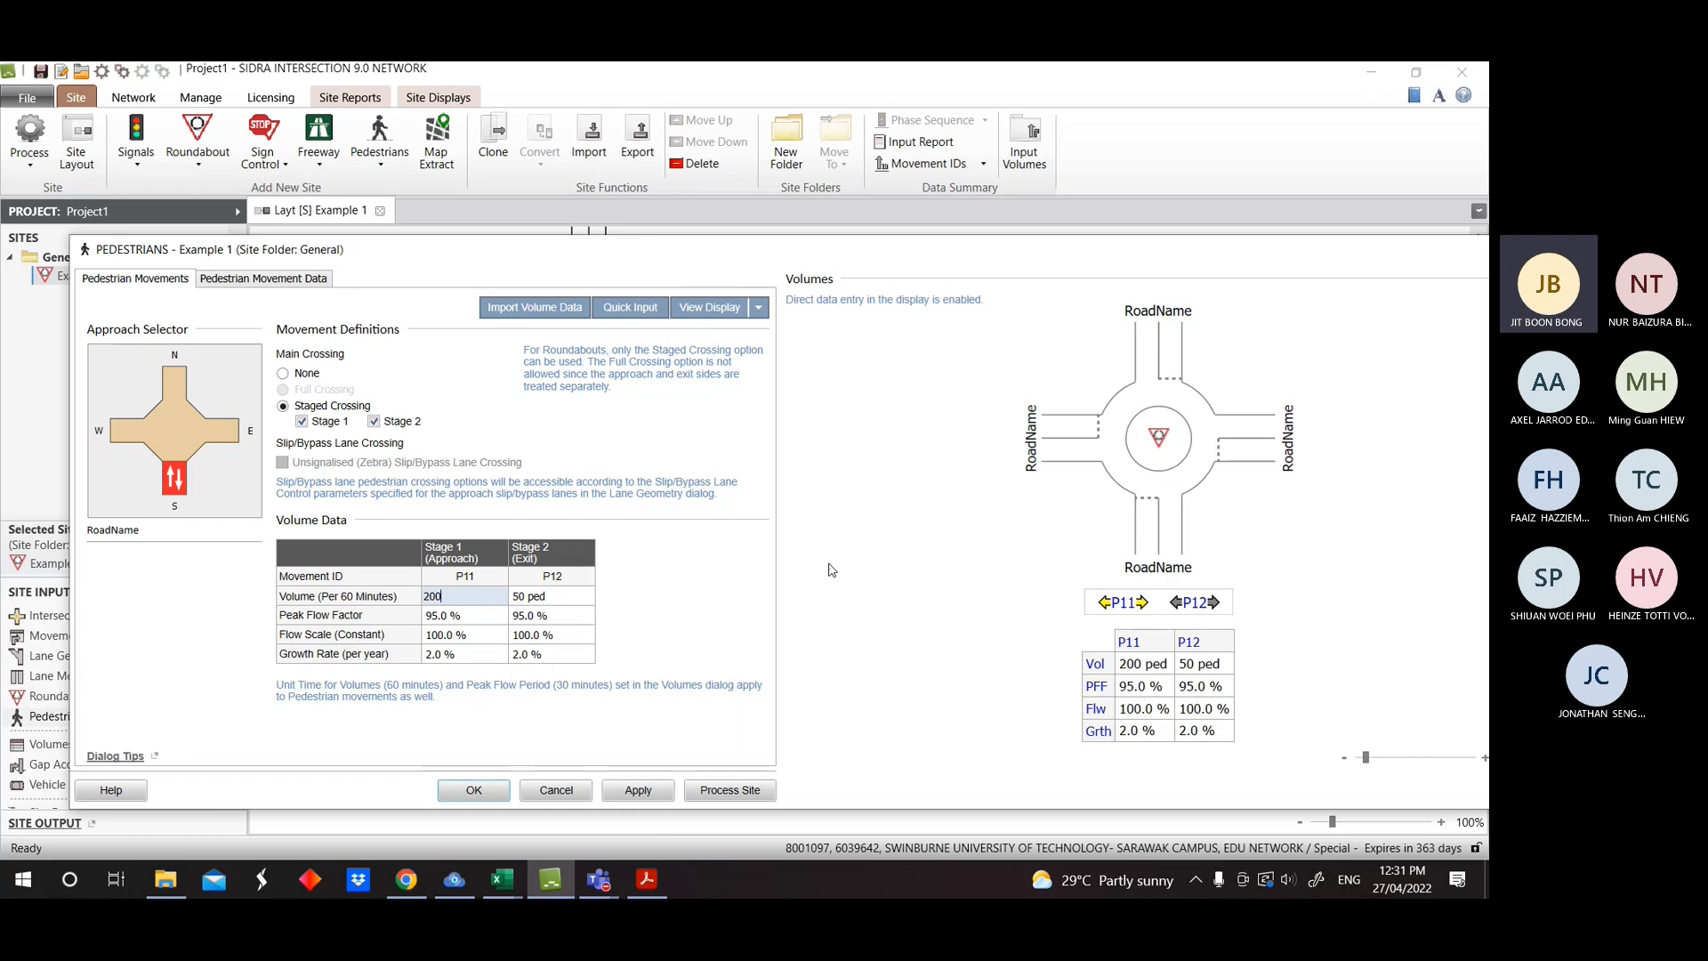
Select Site (All Legs) as the Quick Input scope for the pedestrian volume and close Quick Input without applying it.
left_click_drag(570, 258, 1274, 260)
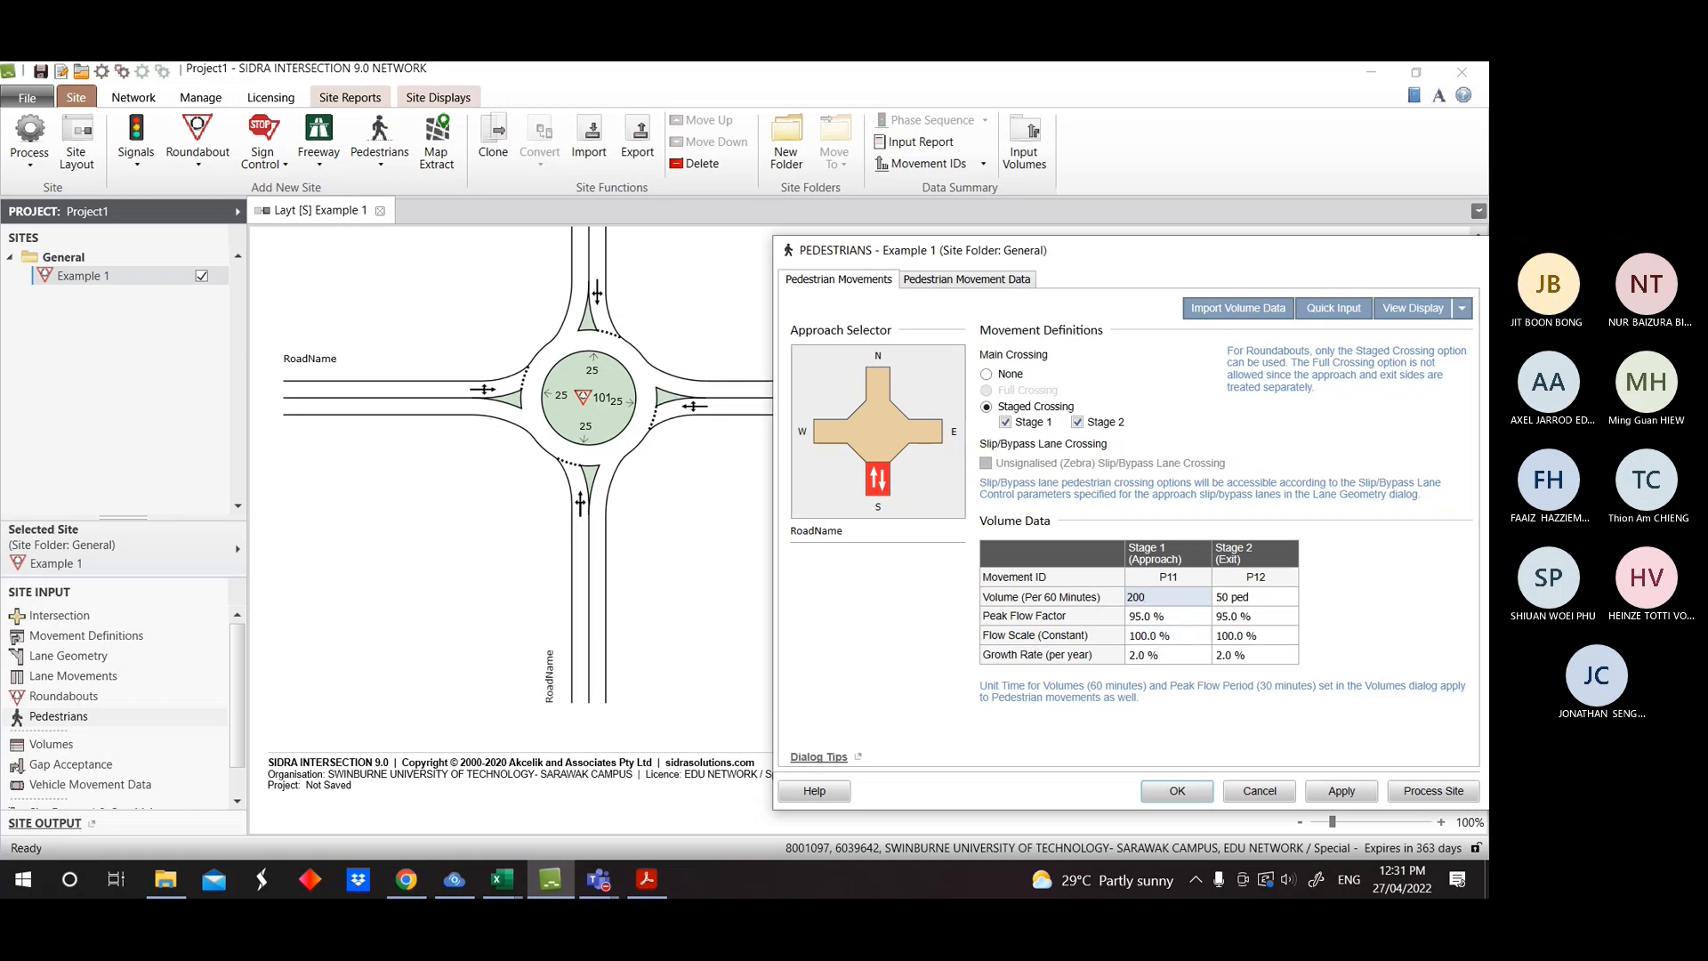
left_click_drag(1334, 251, 659, 284)
left_click(691, 341)
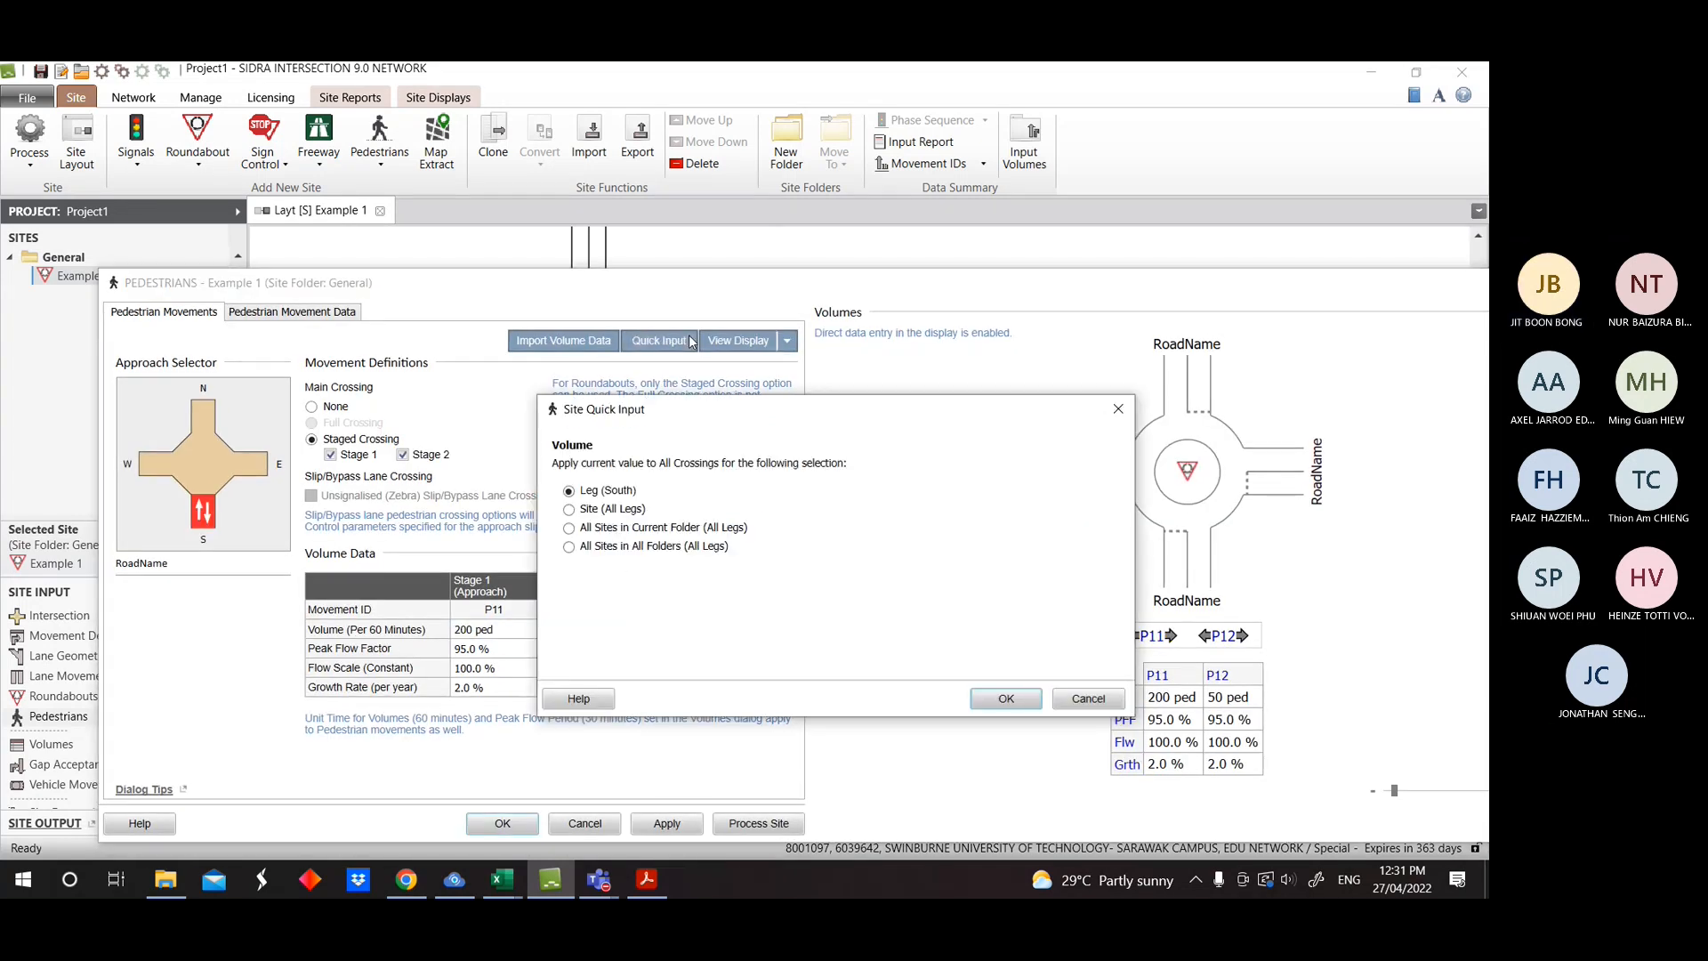
left_click(616, 548)
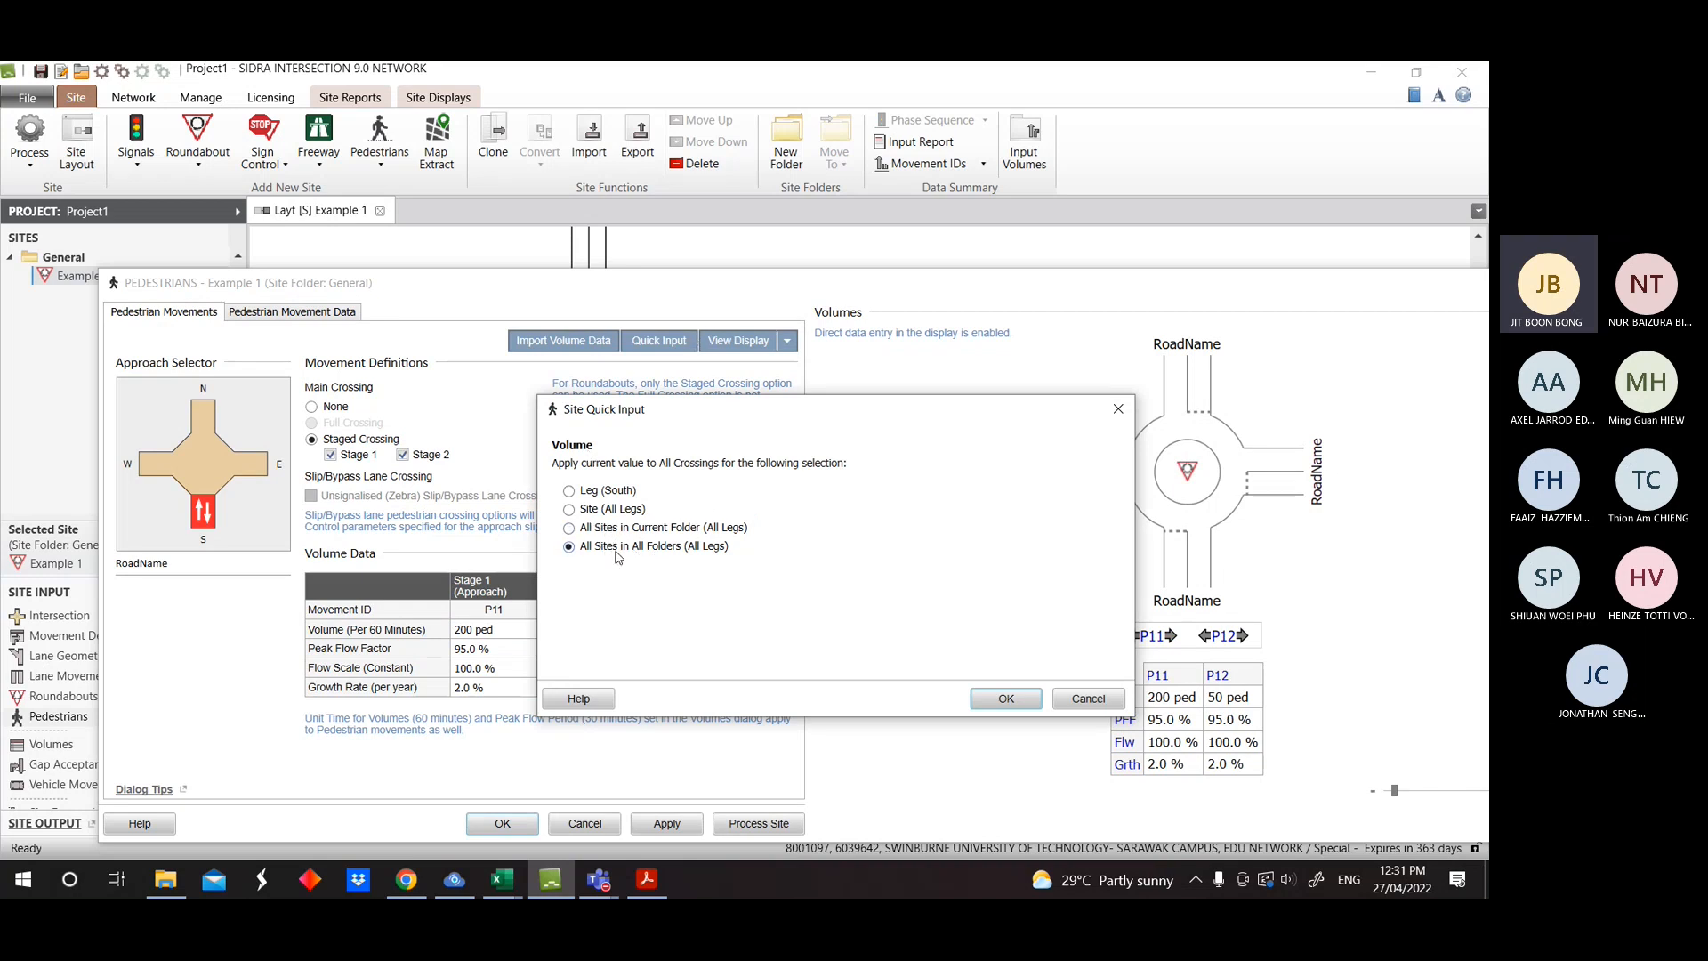
left_click(587, 490)
left_click(595, 507)
left_click(554, 314)
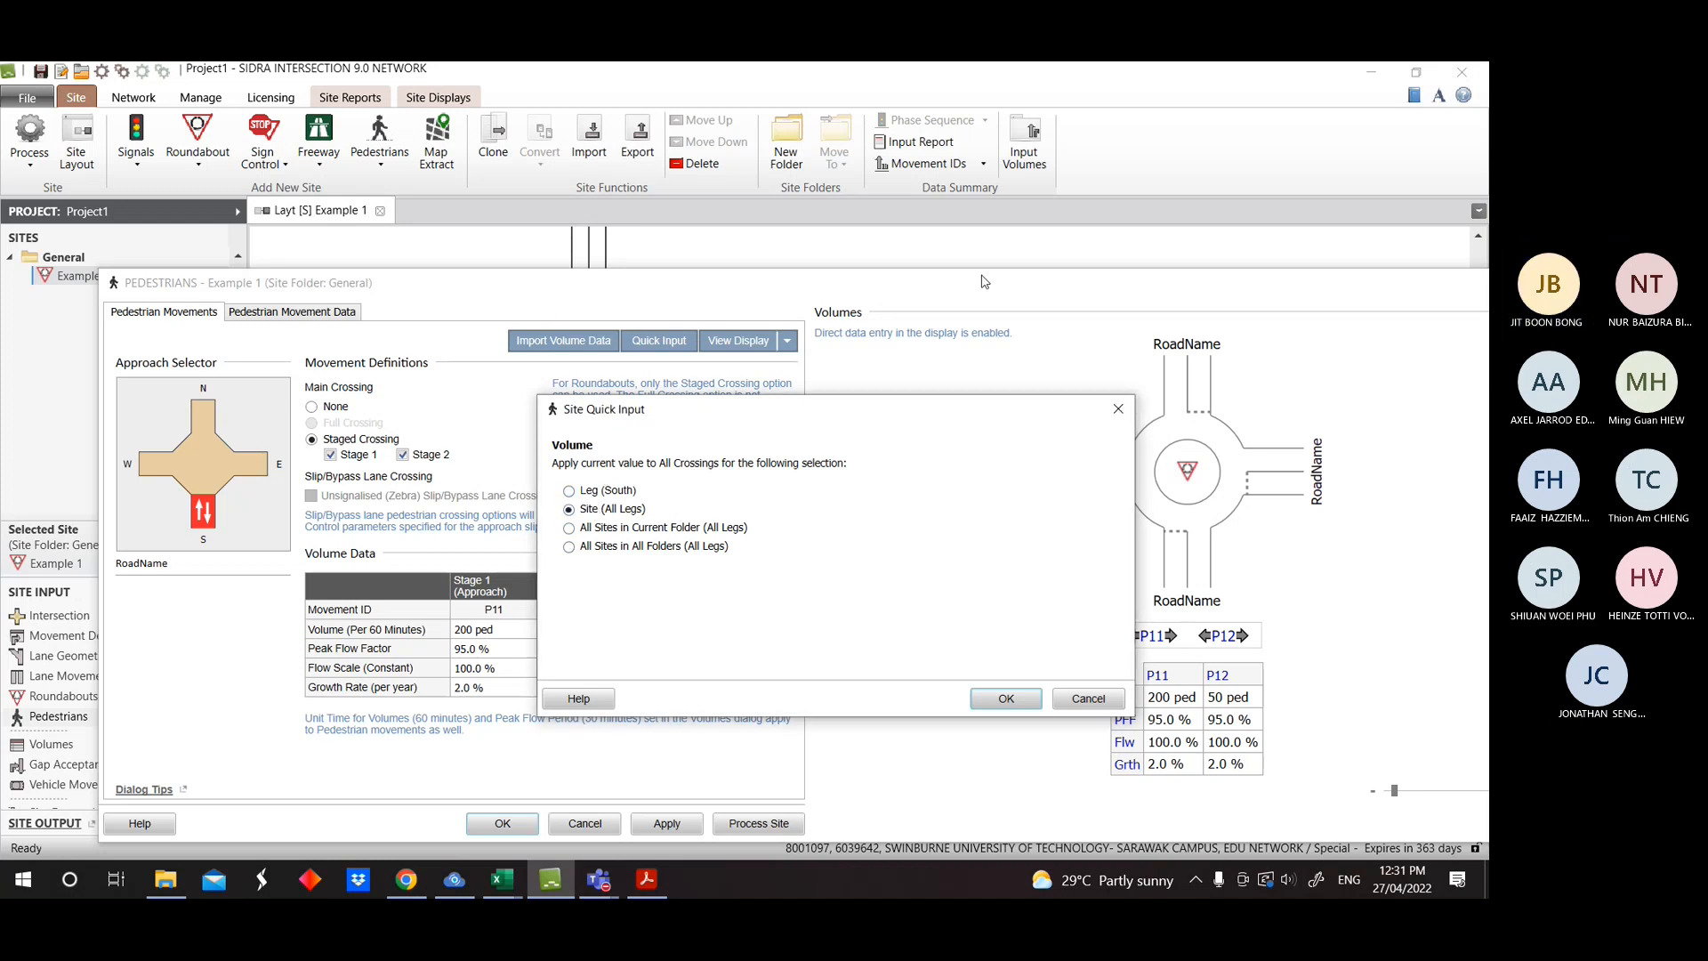
left_click_drag(1093, 416, 1099, 412)
left_click(1123, 406)
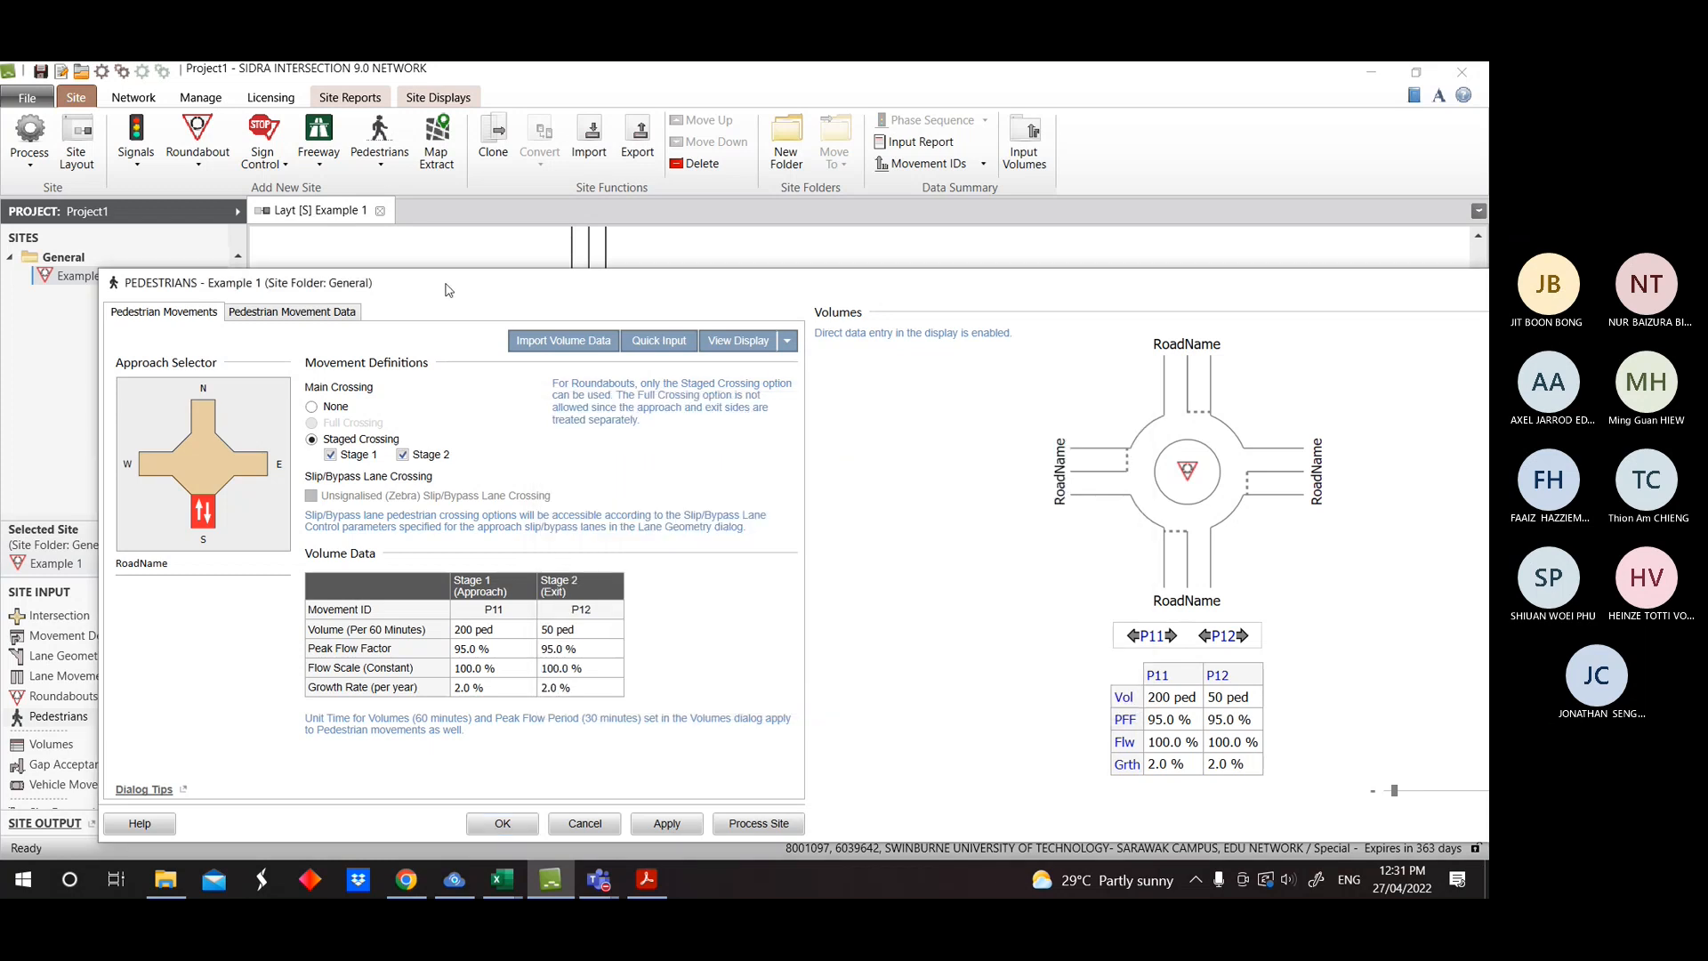
Review the Quick Input scope options for the pedestrian volume beside the site layout and close them without applying.
left_click_drag(455, 293, 1118, 235)
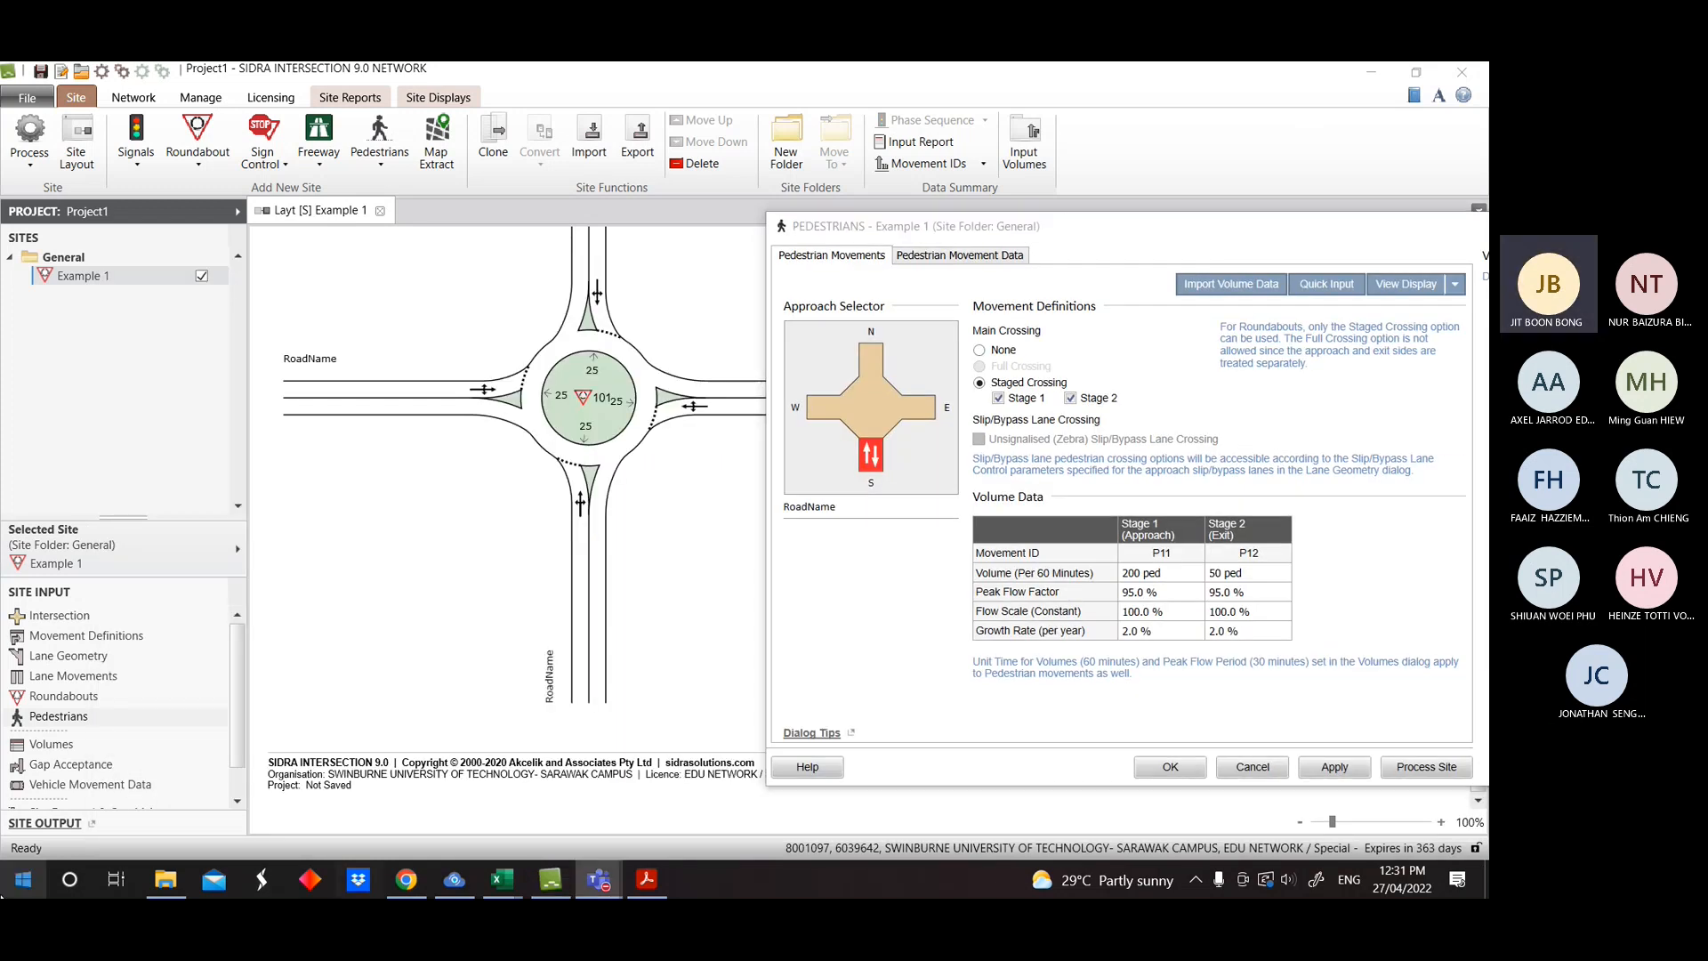
left_click(1329, 288)
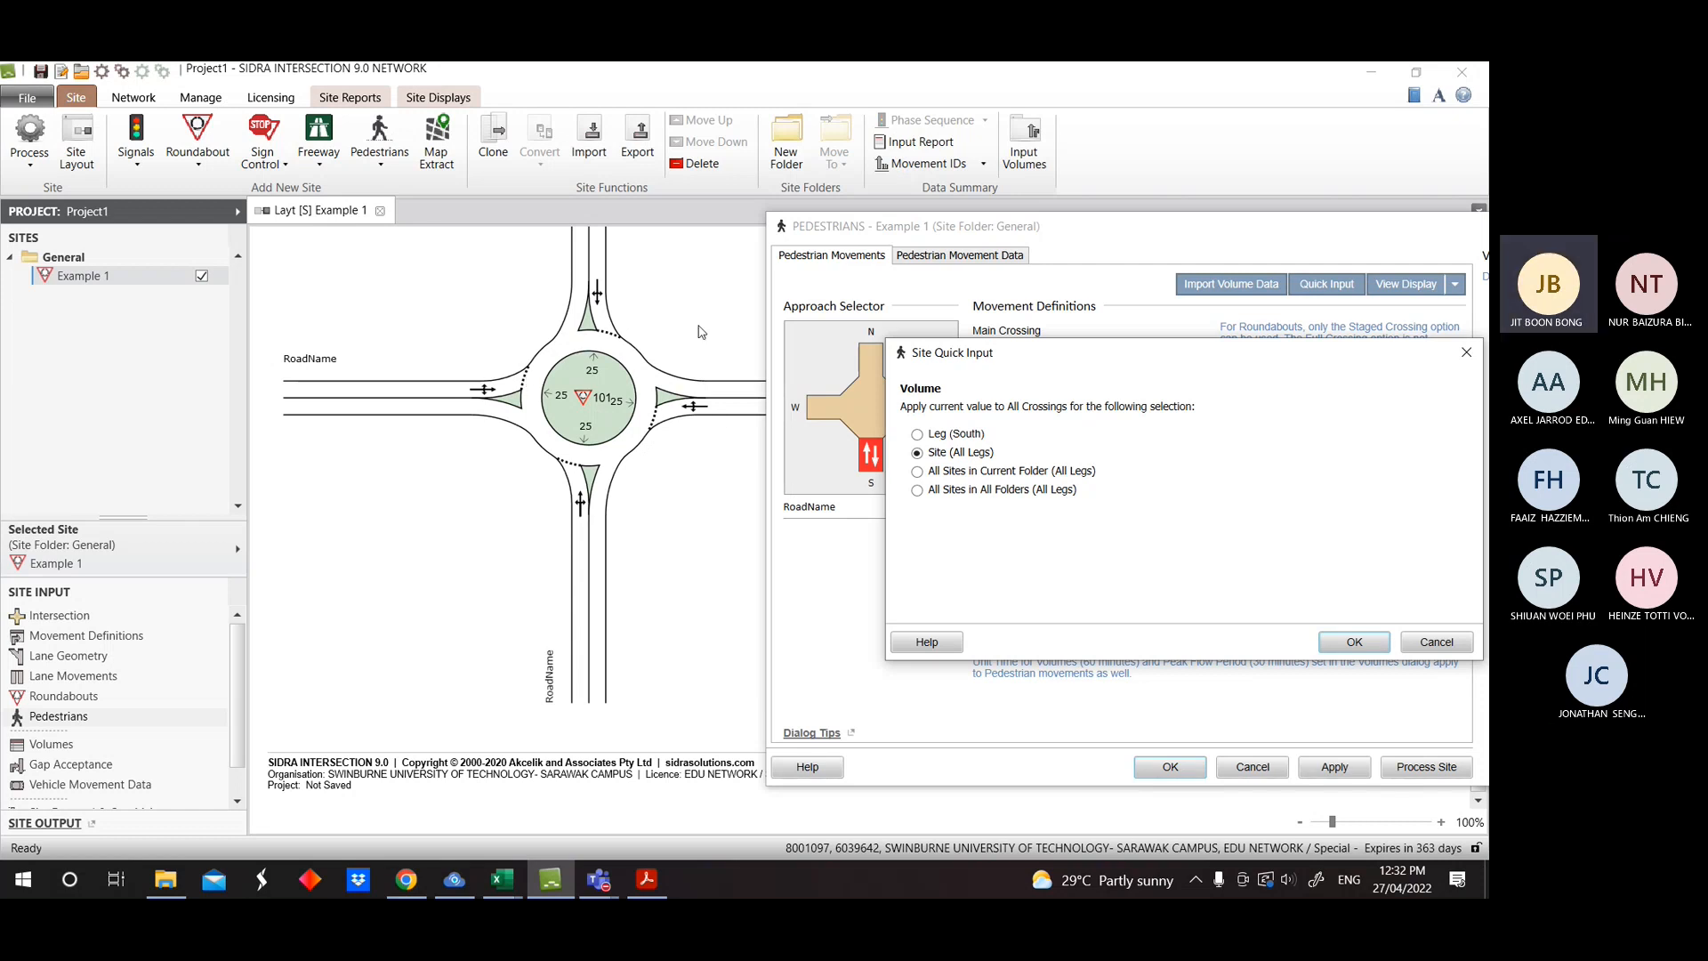
mouse_move(1299, 360)
left_mouse_down()
mouse_move(1074, 359)
mouse_move(1160, 378)
mouse_move(1296, 369)
left_mouse_up()
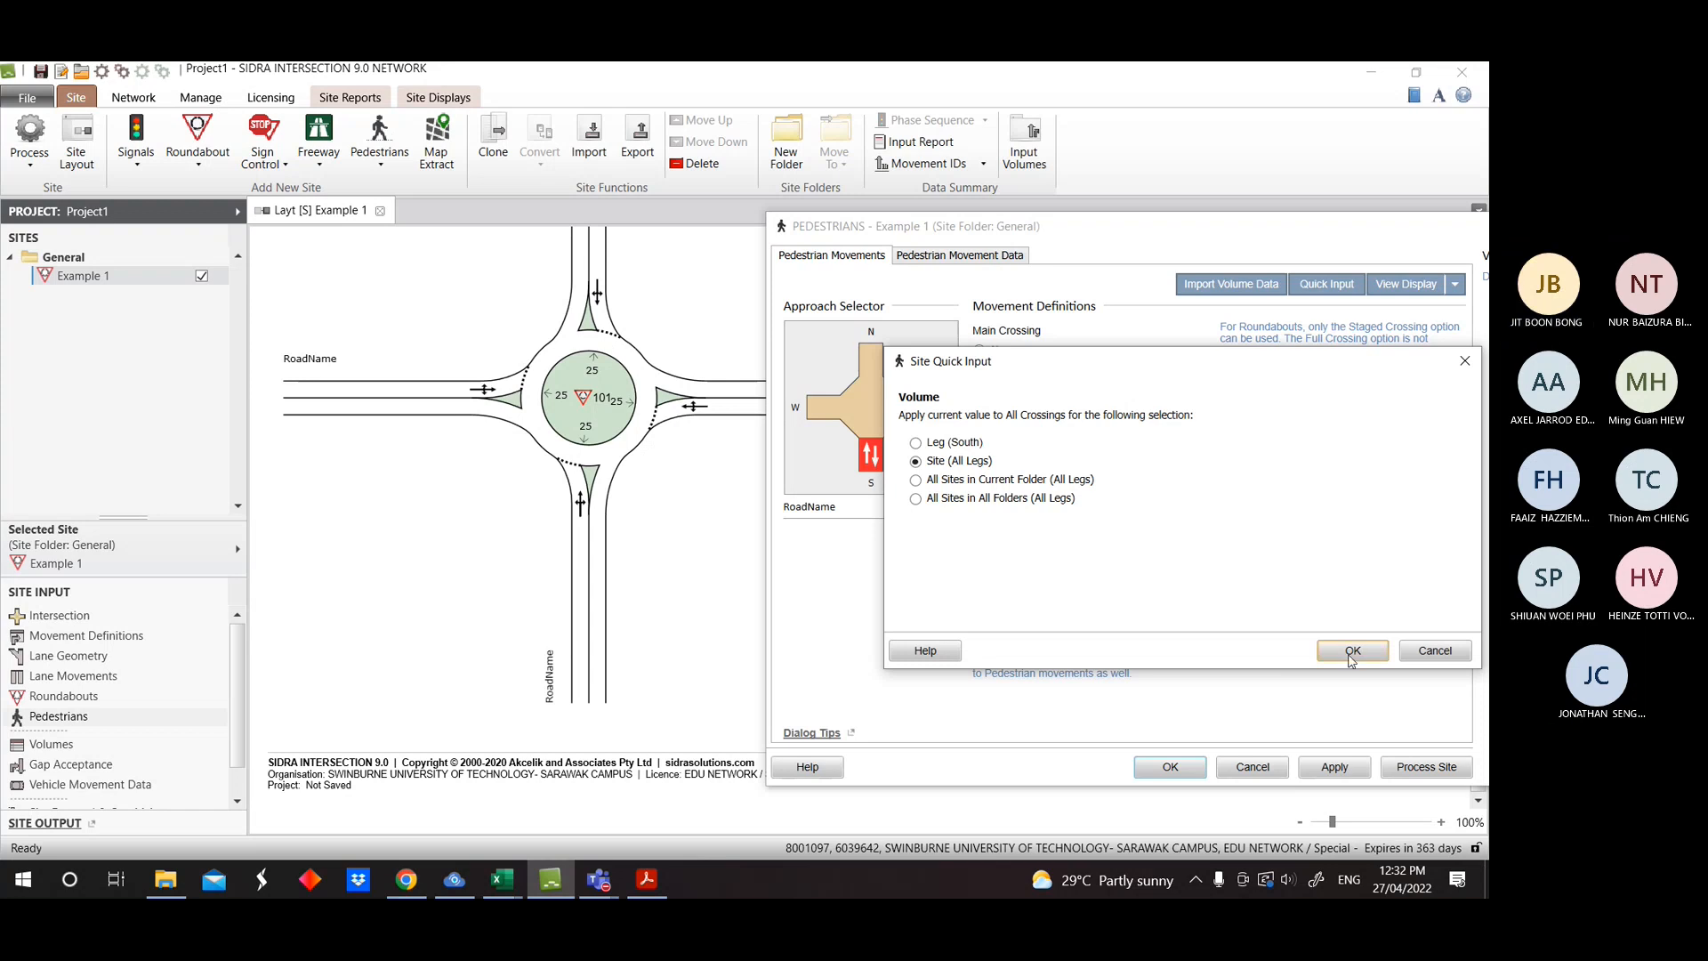
left_click(1464, 361)
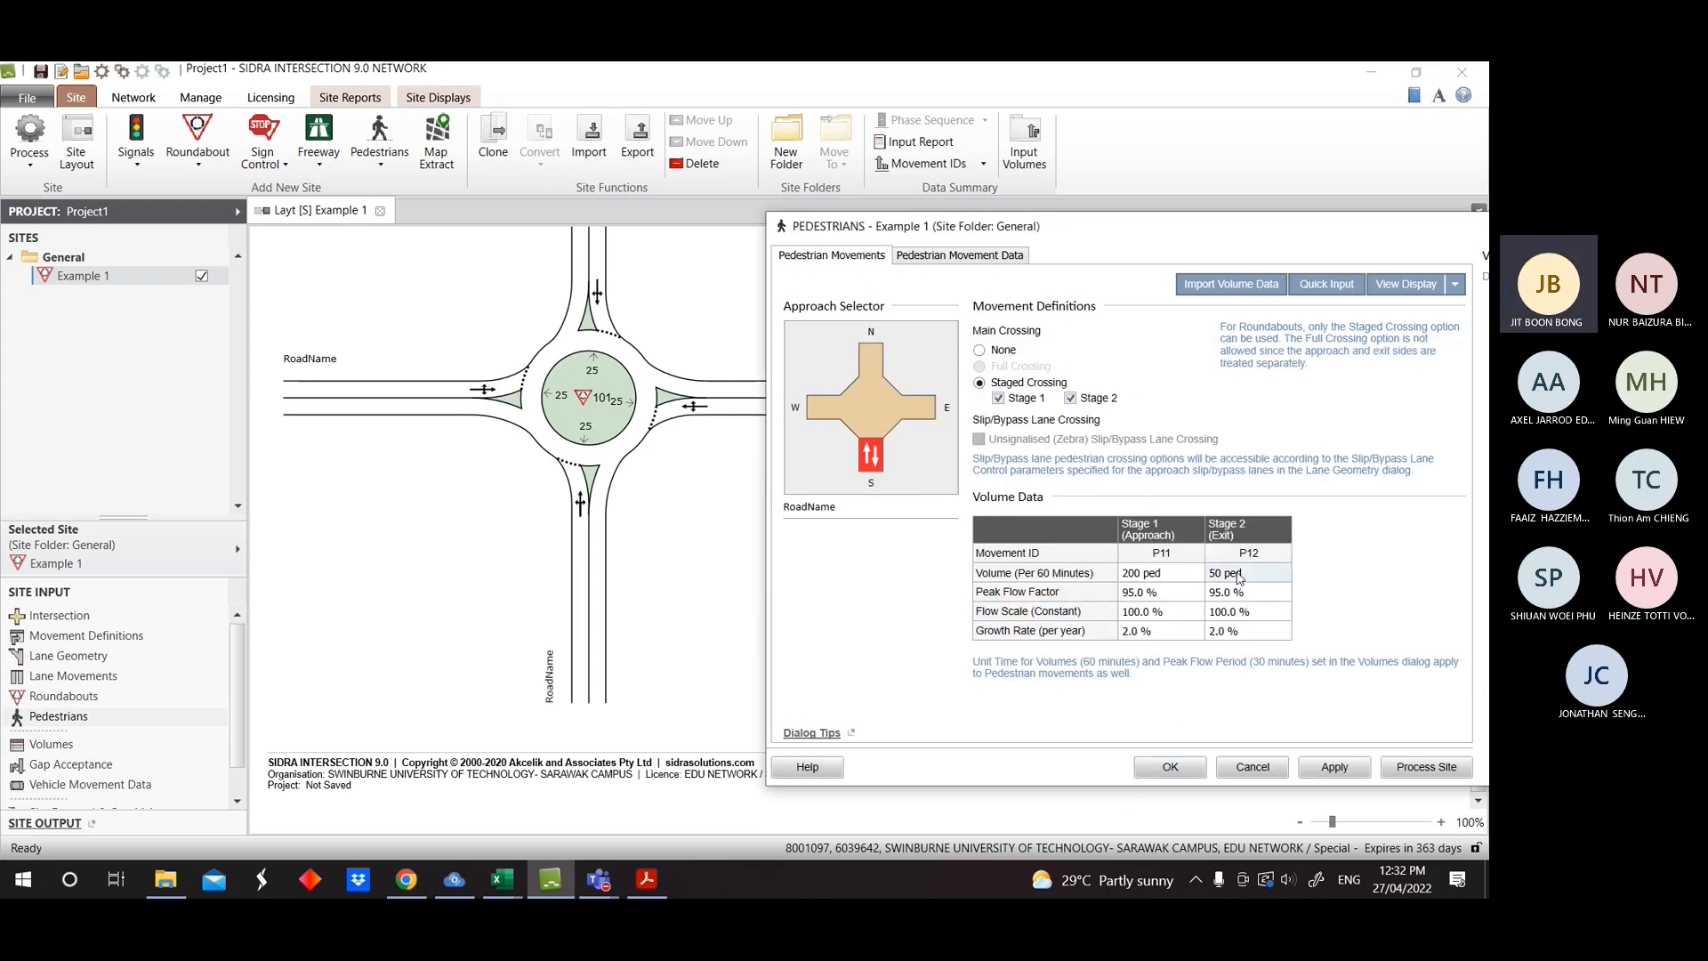
Enable the staged crossing with Stage 1 and Stage 2 on the east, north and west approaches and recheck the approaches.
left_click(900, 396)
left_click(997, 387)
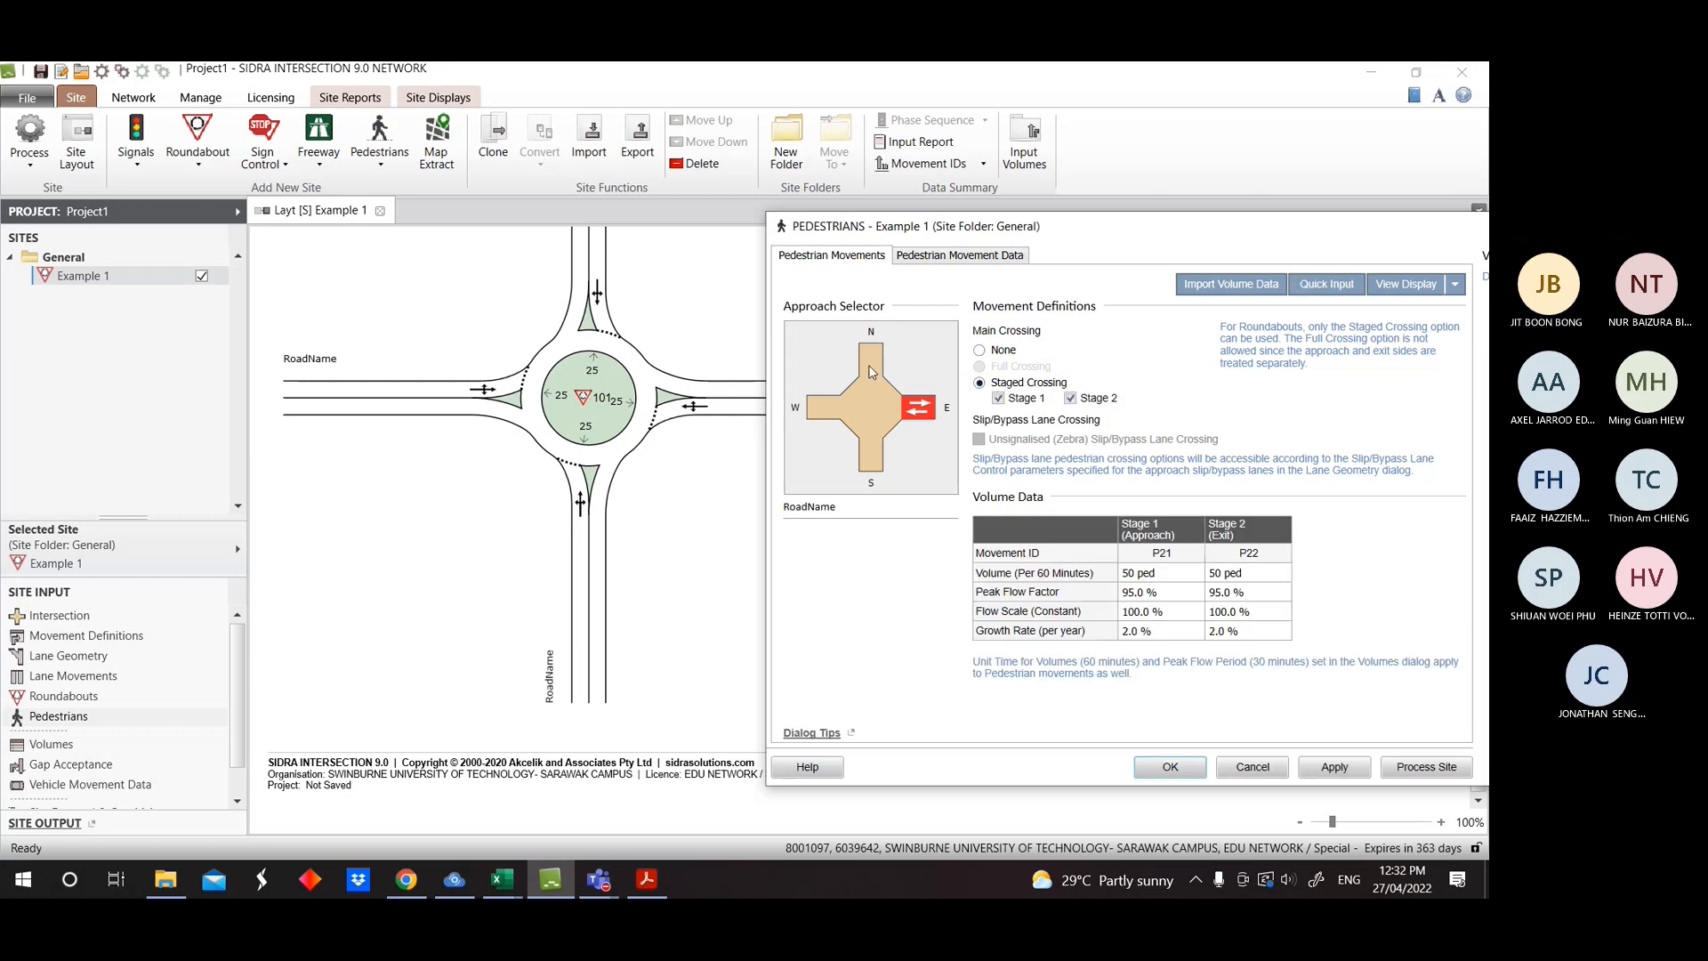
left_click(872, 370)
left_click(1014, 385)
left_click(817, 410)
left_click(1002, 382)
left_click(874, 454)
left_click(919, 410)
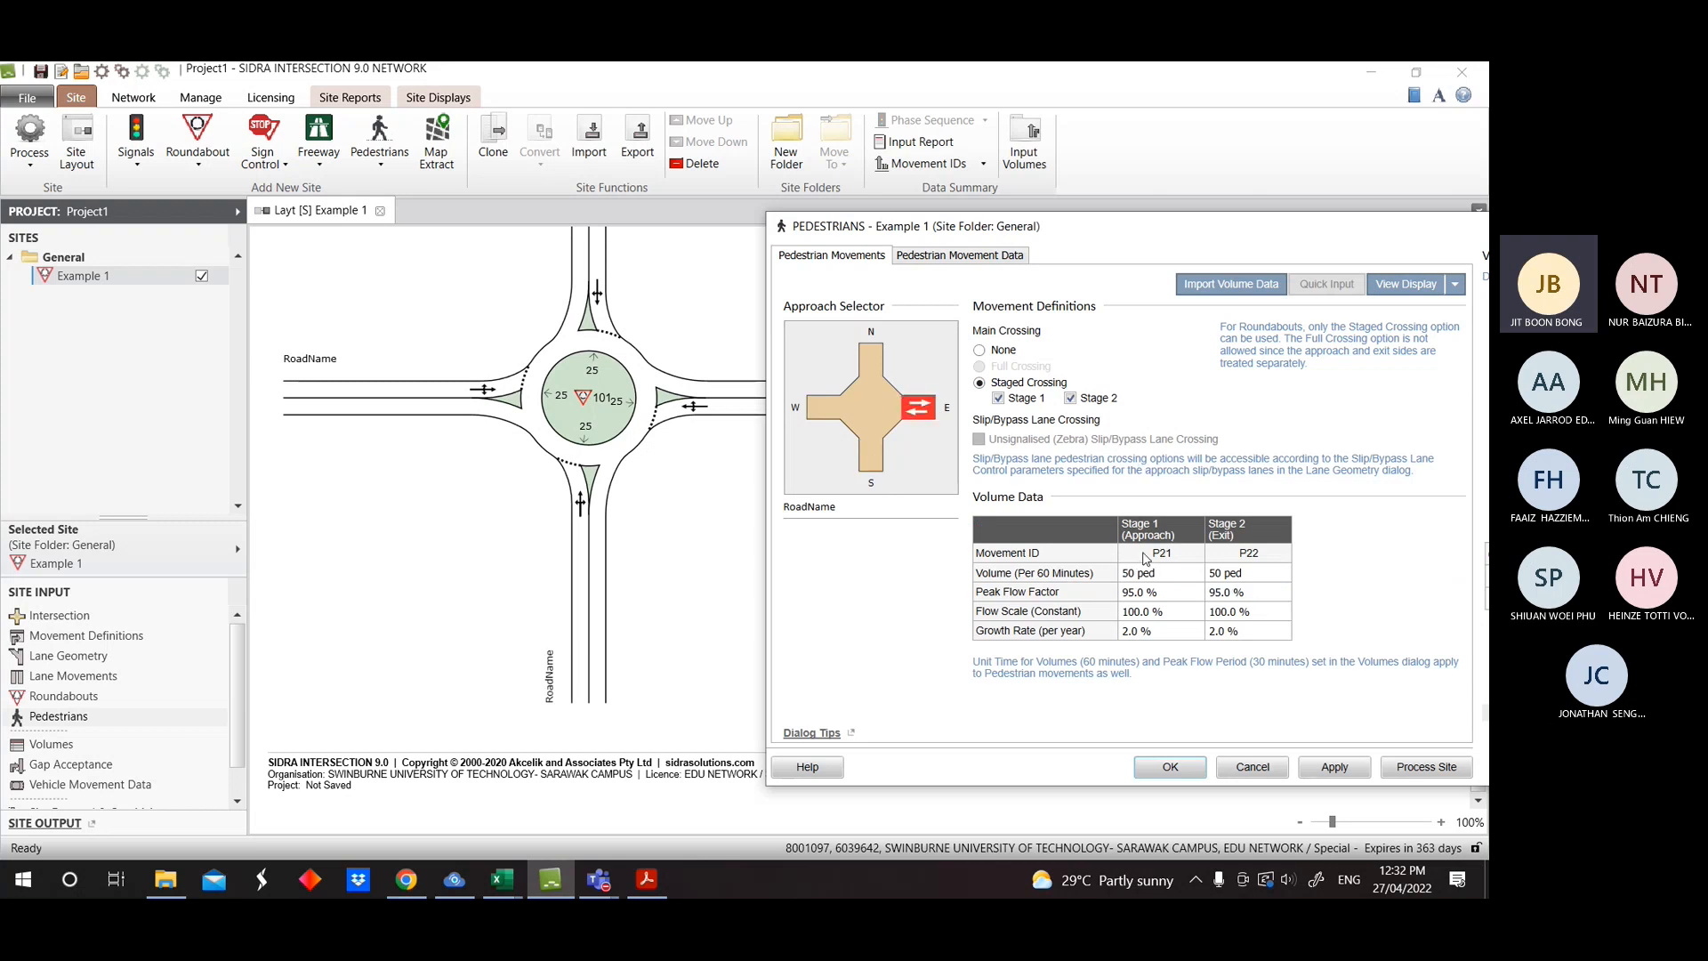
Copy the south approach's 200 ped volume to all crossings on all legs with Quick Input, check the approaches and save the pedestrian settings.
left_click(869, 468)
left_click(1326, 283)
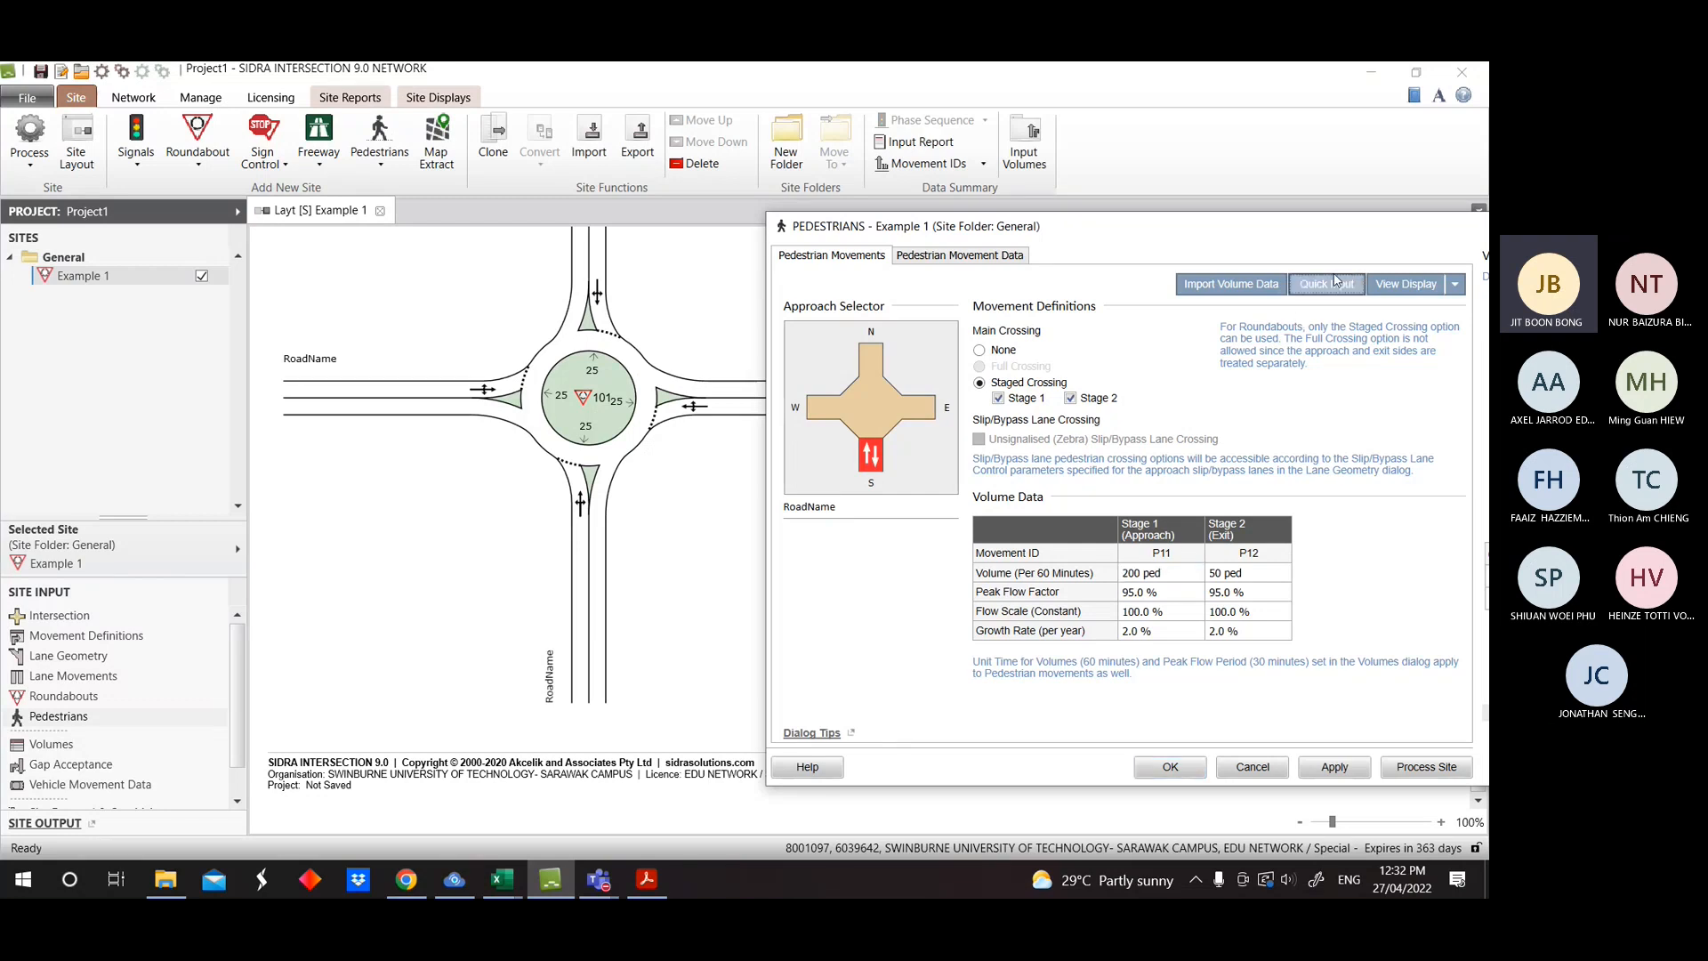
left_click(1351, 641)
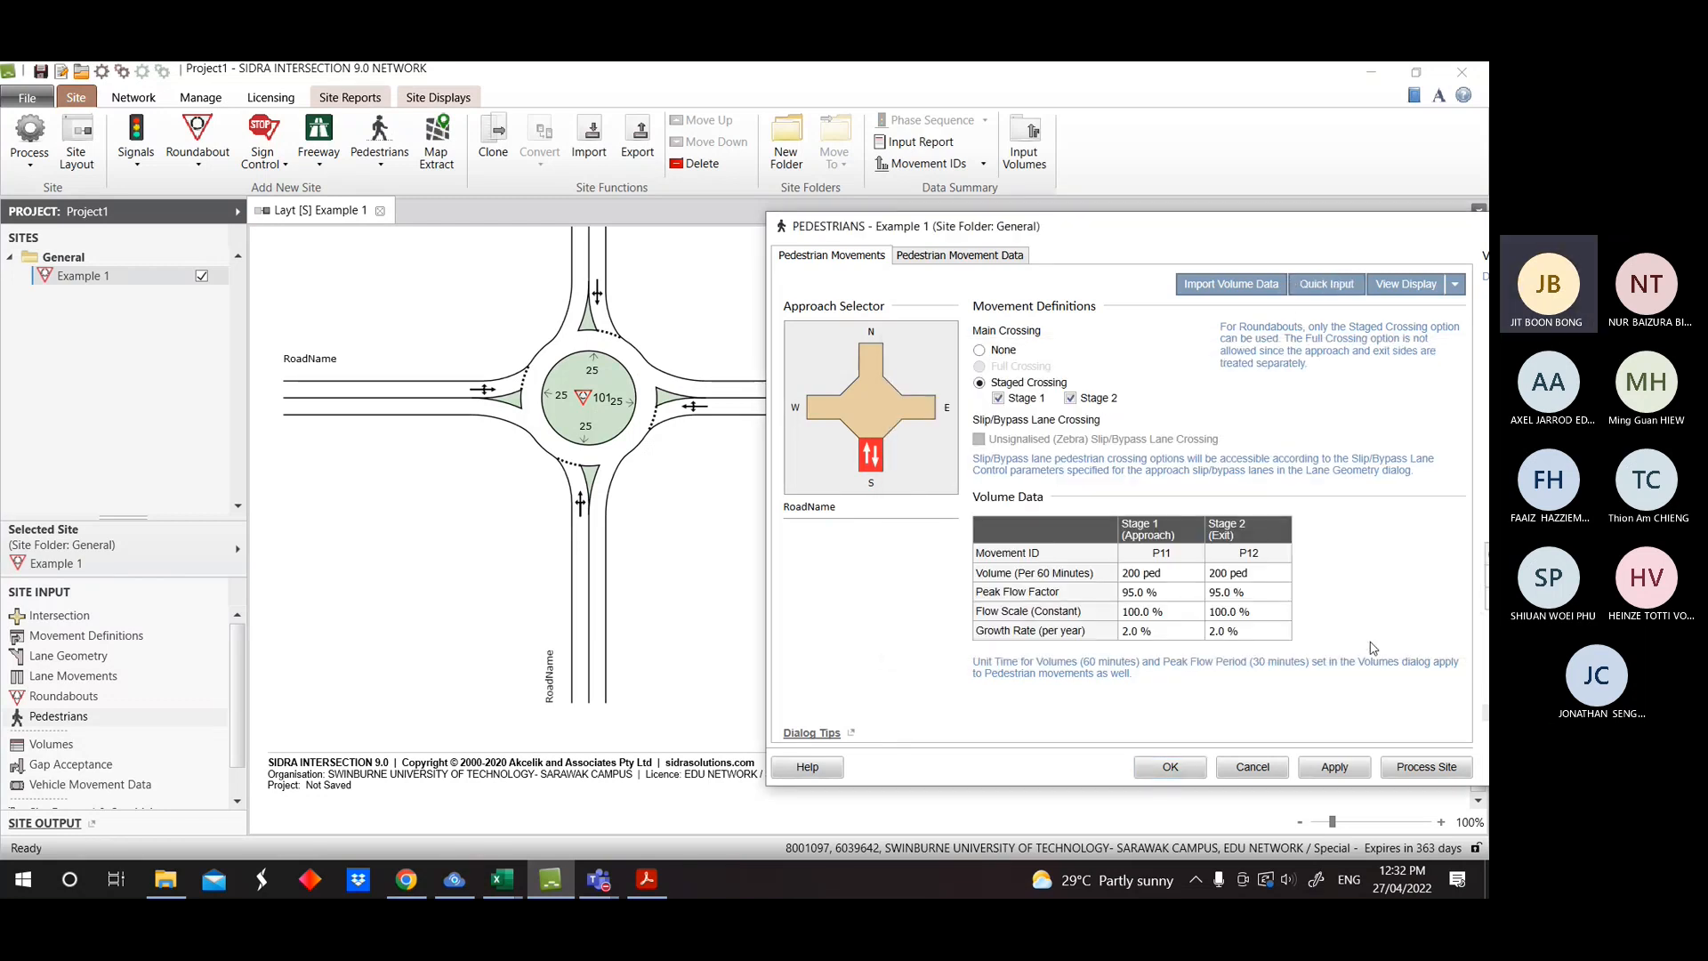
left_click(871, 360)
left_click(874, 457)
left_click(823, 407)
left_click(1351, 769)
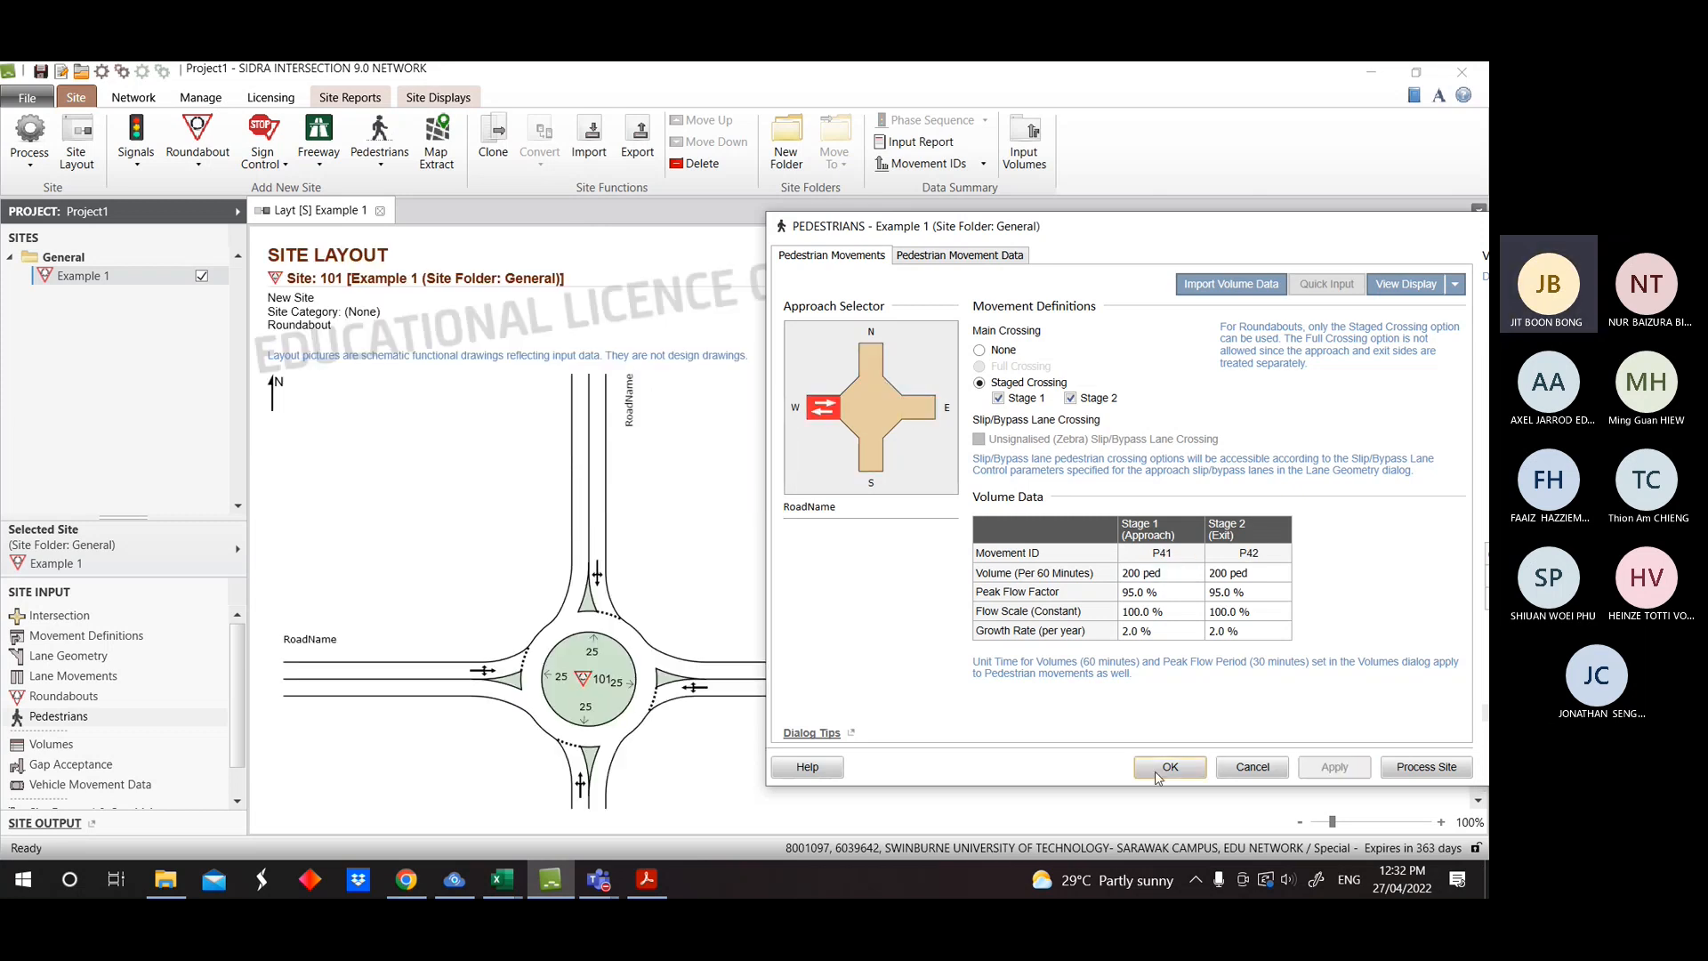
left_click(1163, 771)
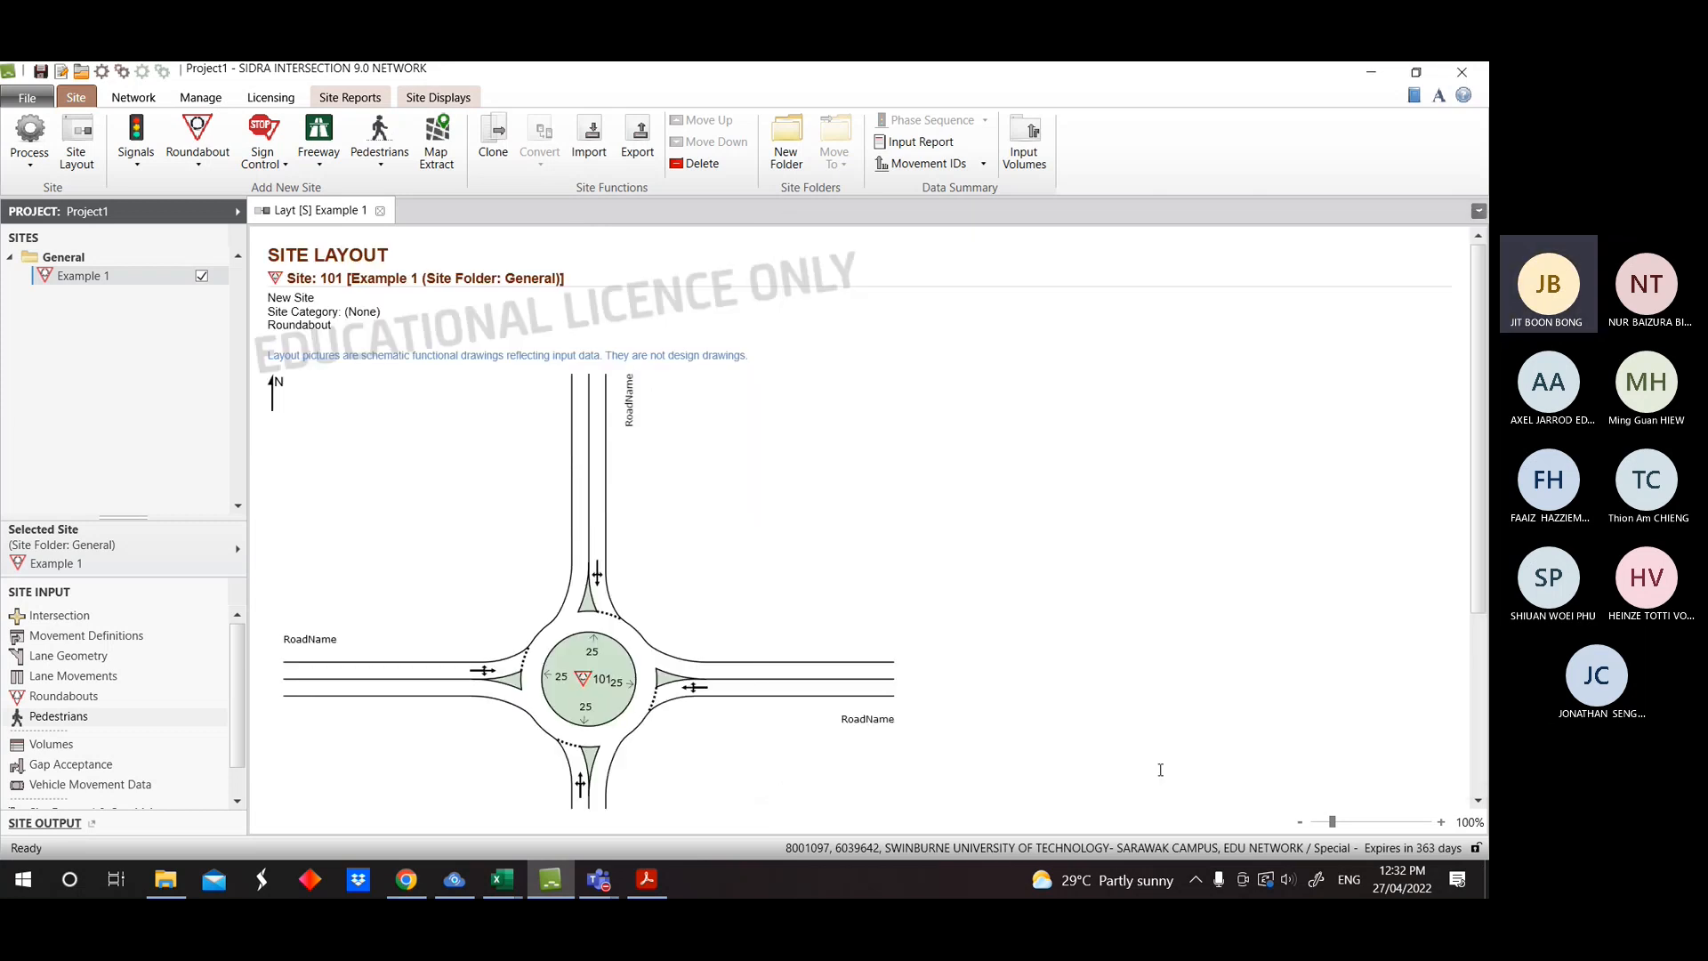
Read the cloning instruction in the SIDRA notes and clone the Example 1 site.
left_click(647, 880)
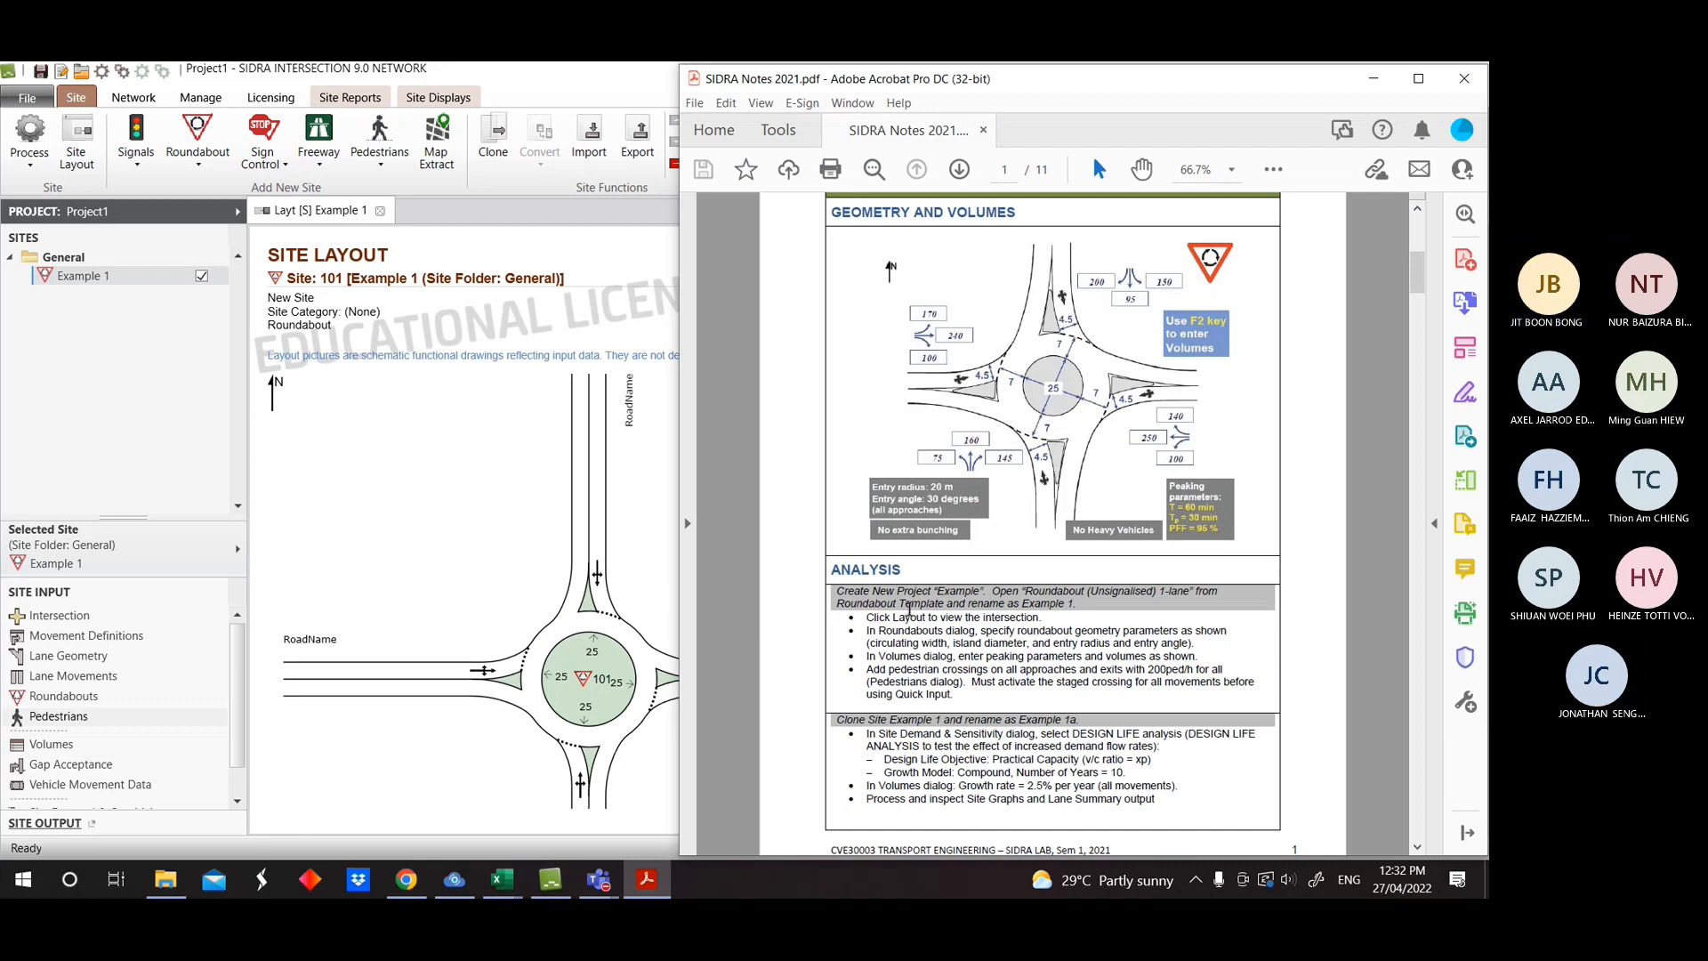
scroll(1077, 421, "down", 1)
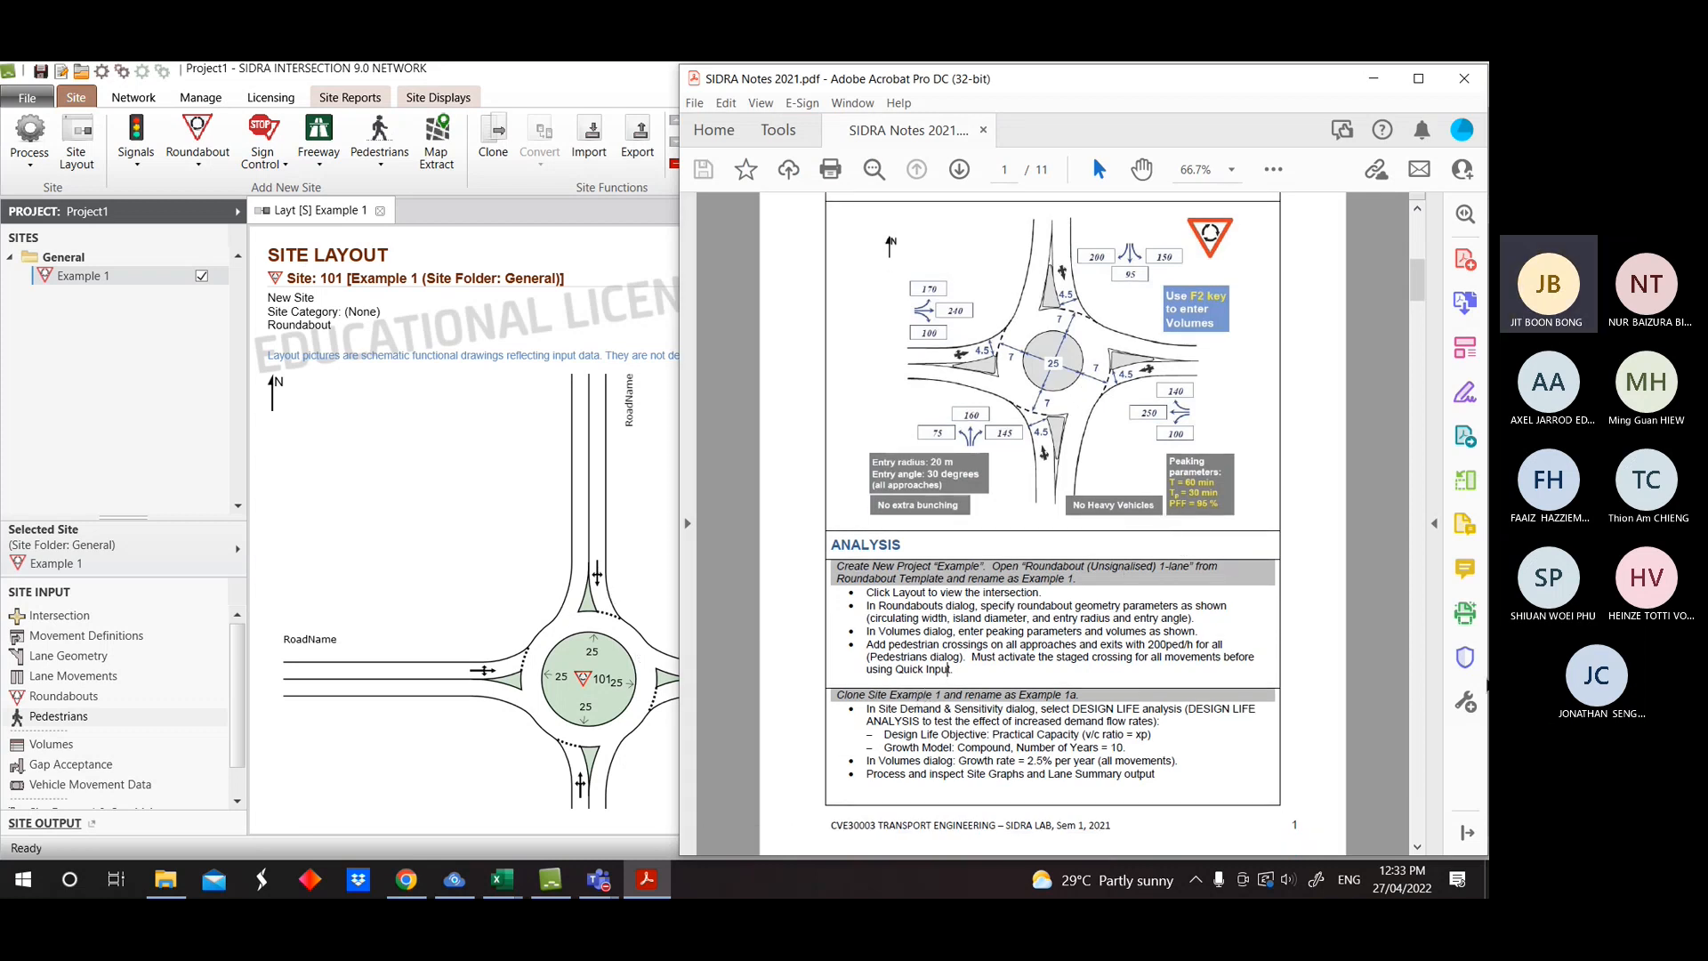
left_click(98, 278)
right_click(98, 279)
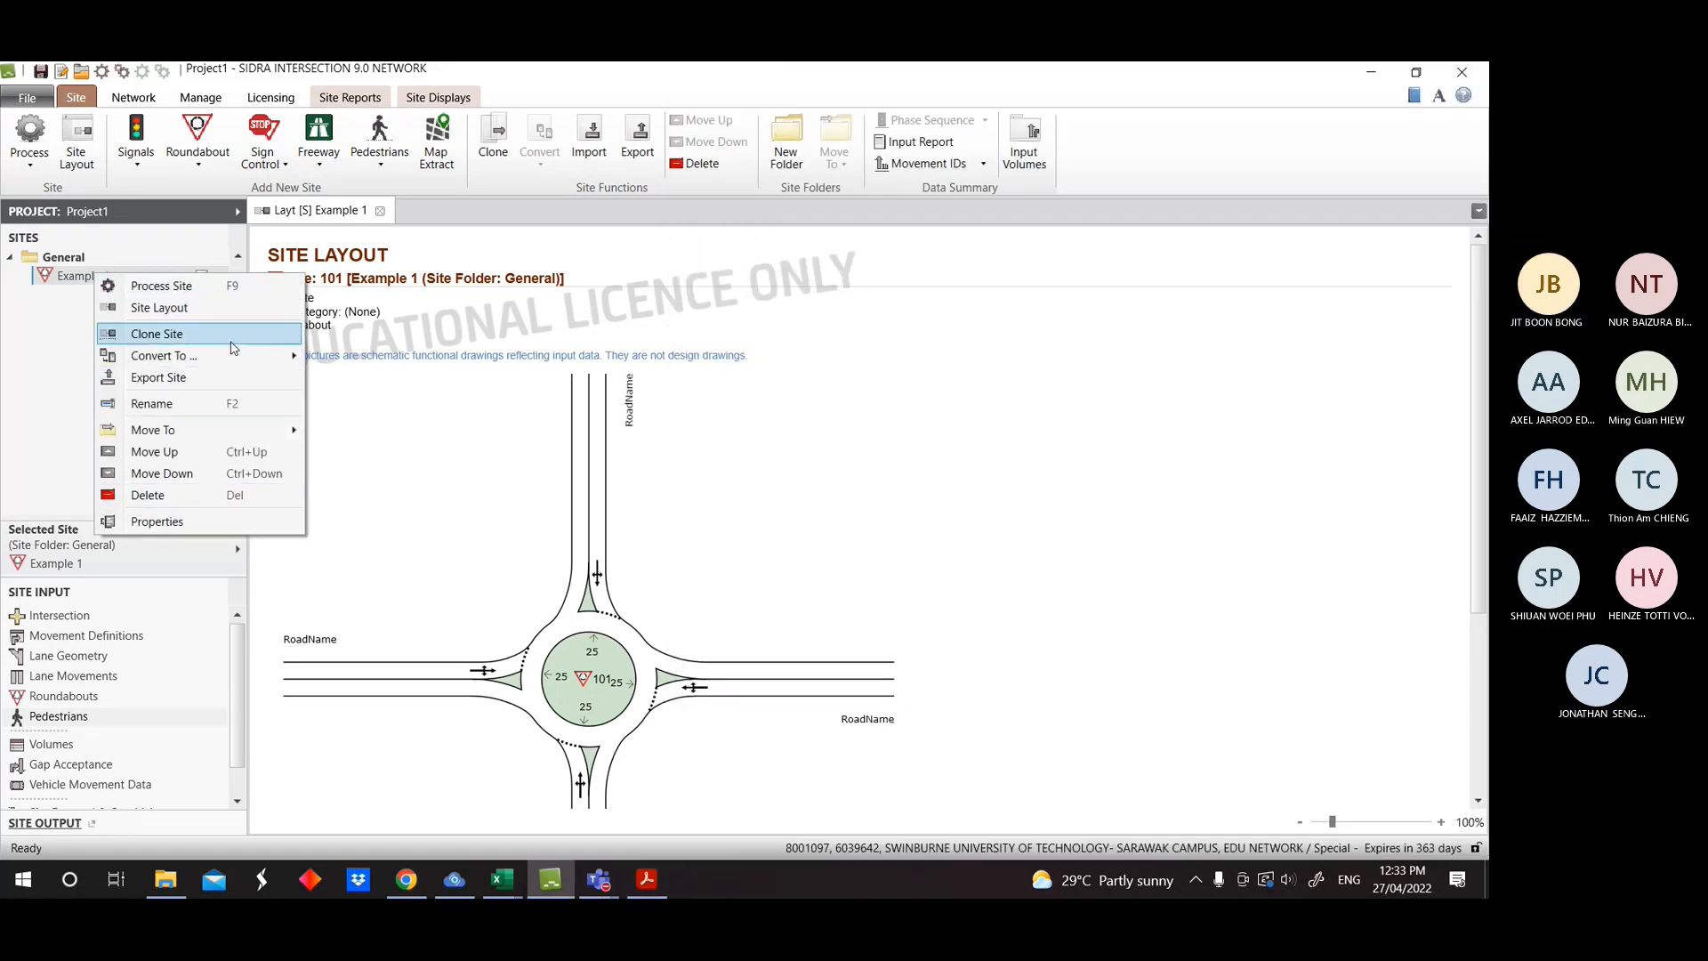
left_click(77, 318)
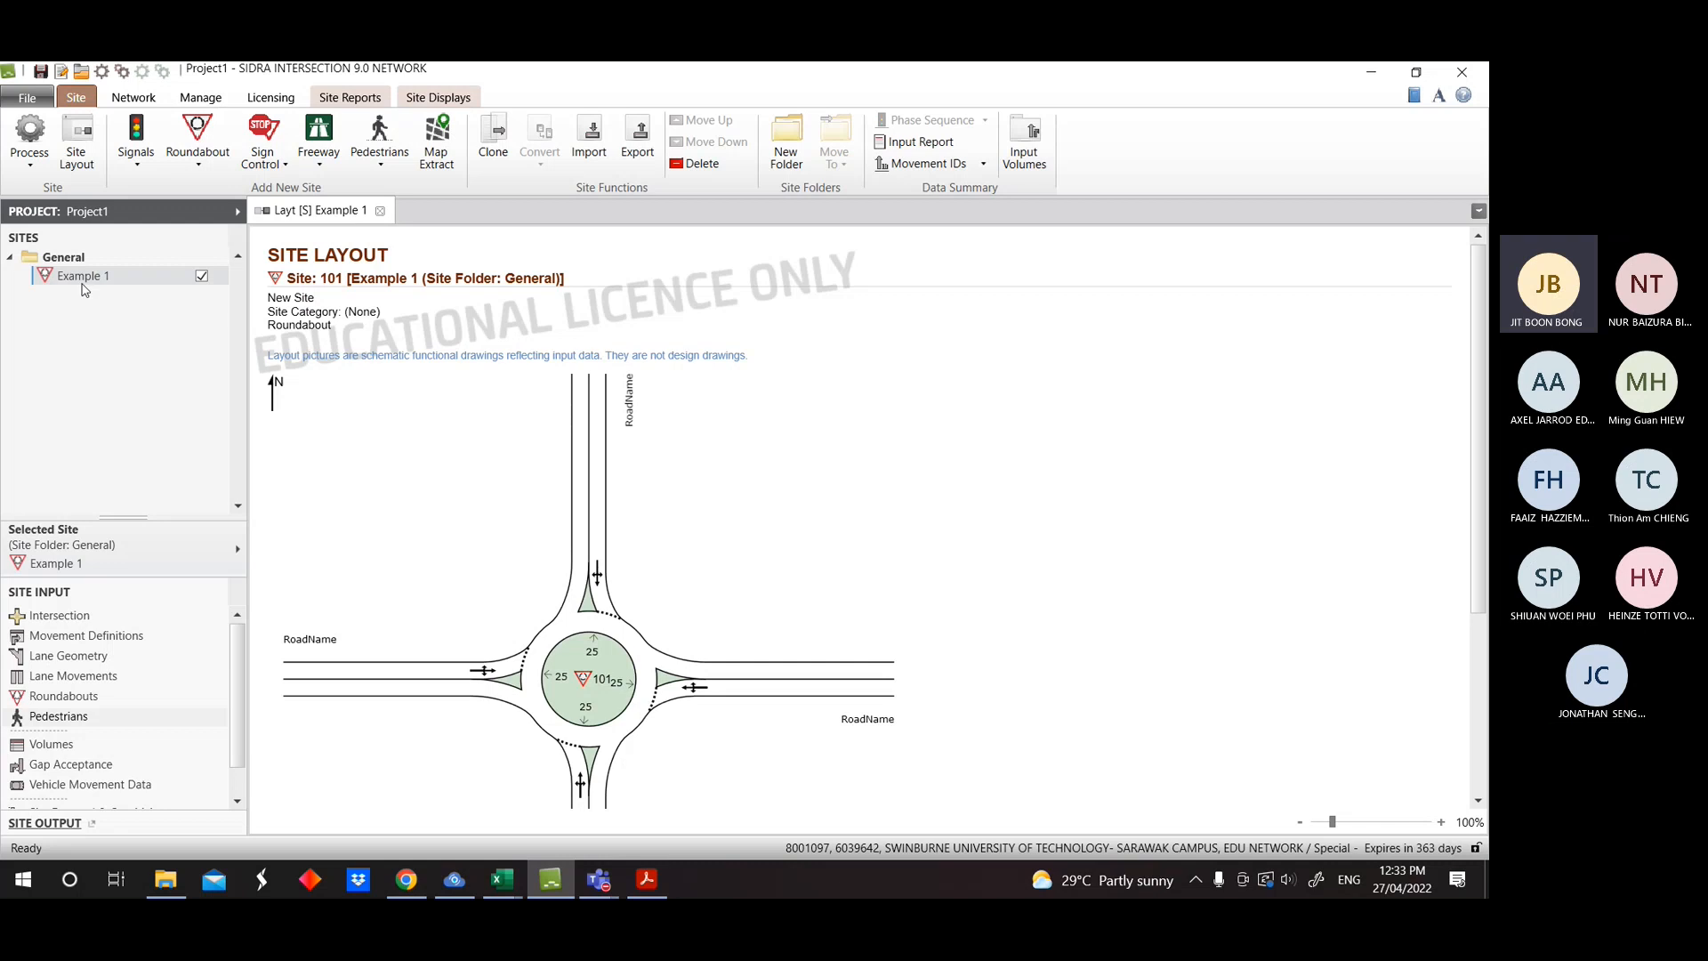
right_click(82, 286)
left_click(116, 342)
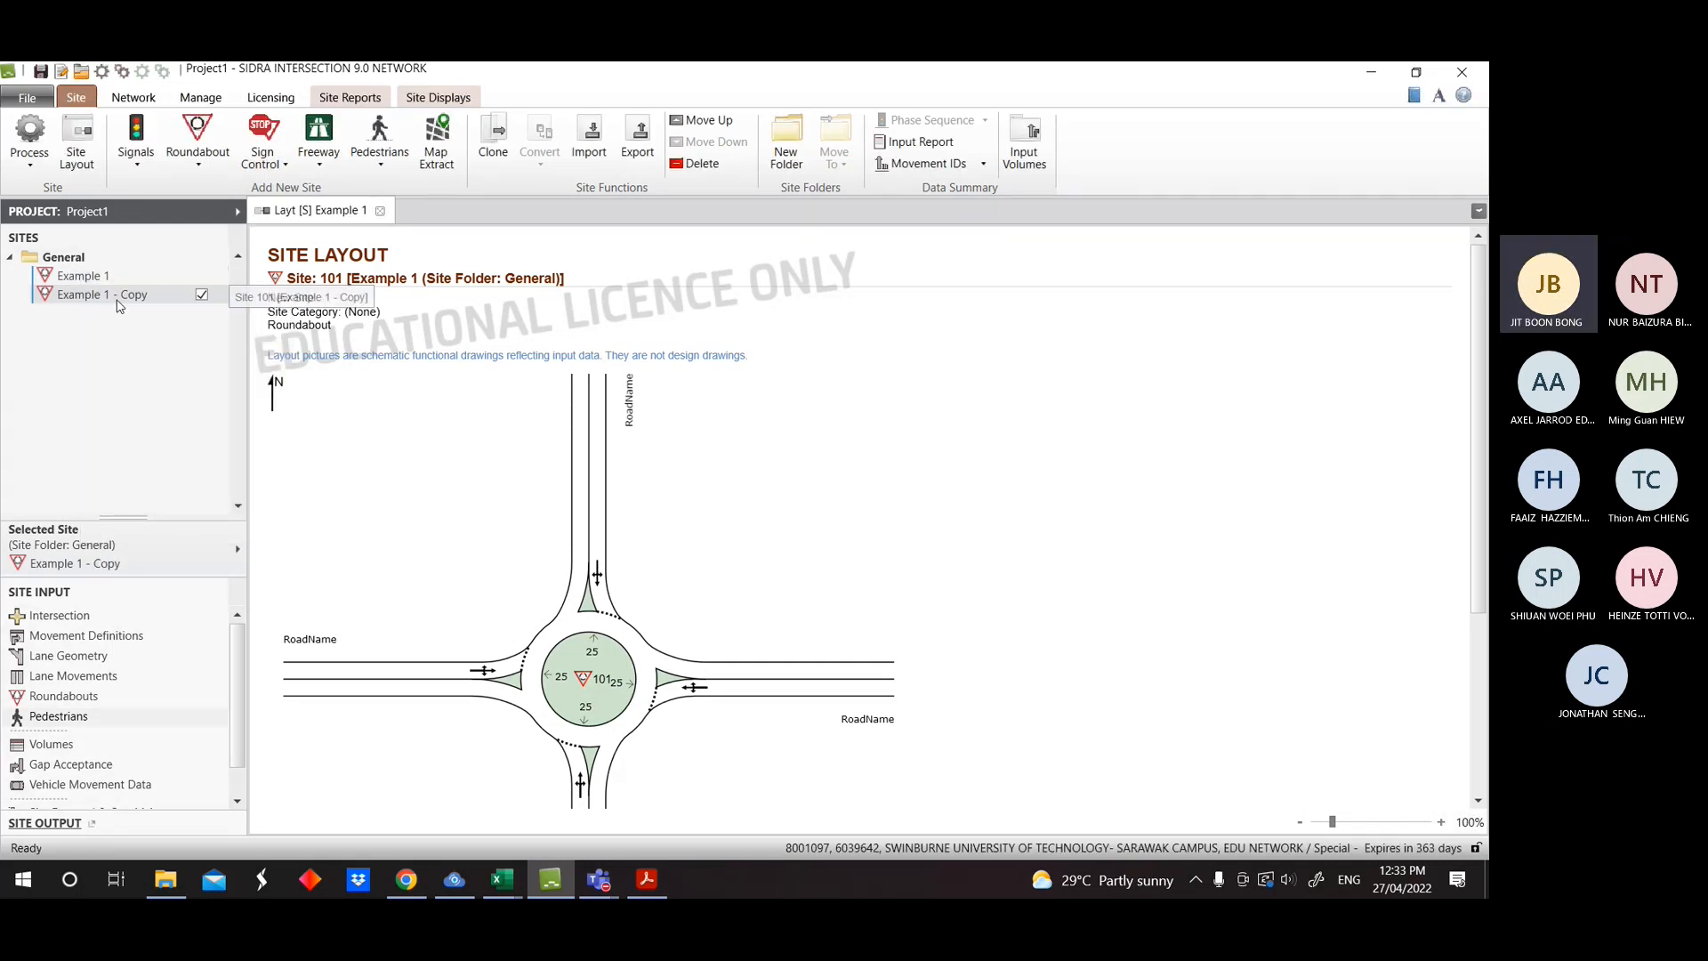
Rename the cloned site as Example 1a.
right_click(113, 302)
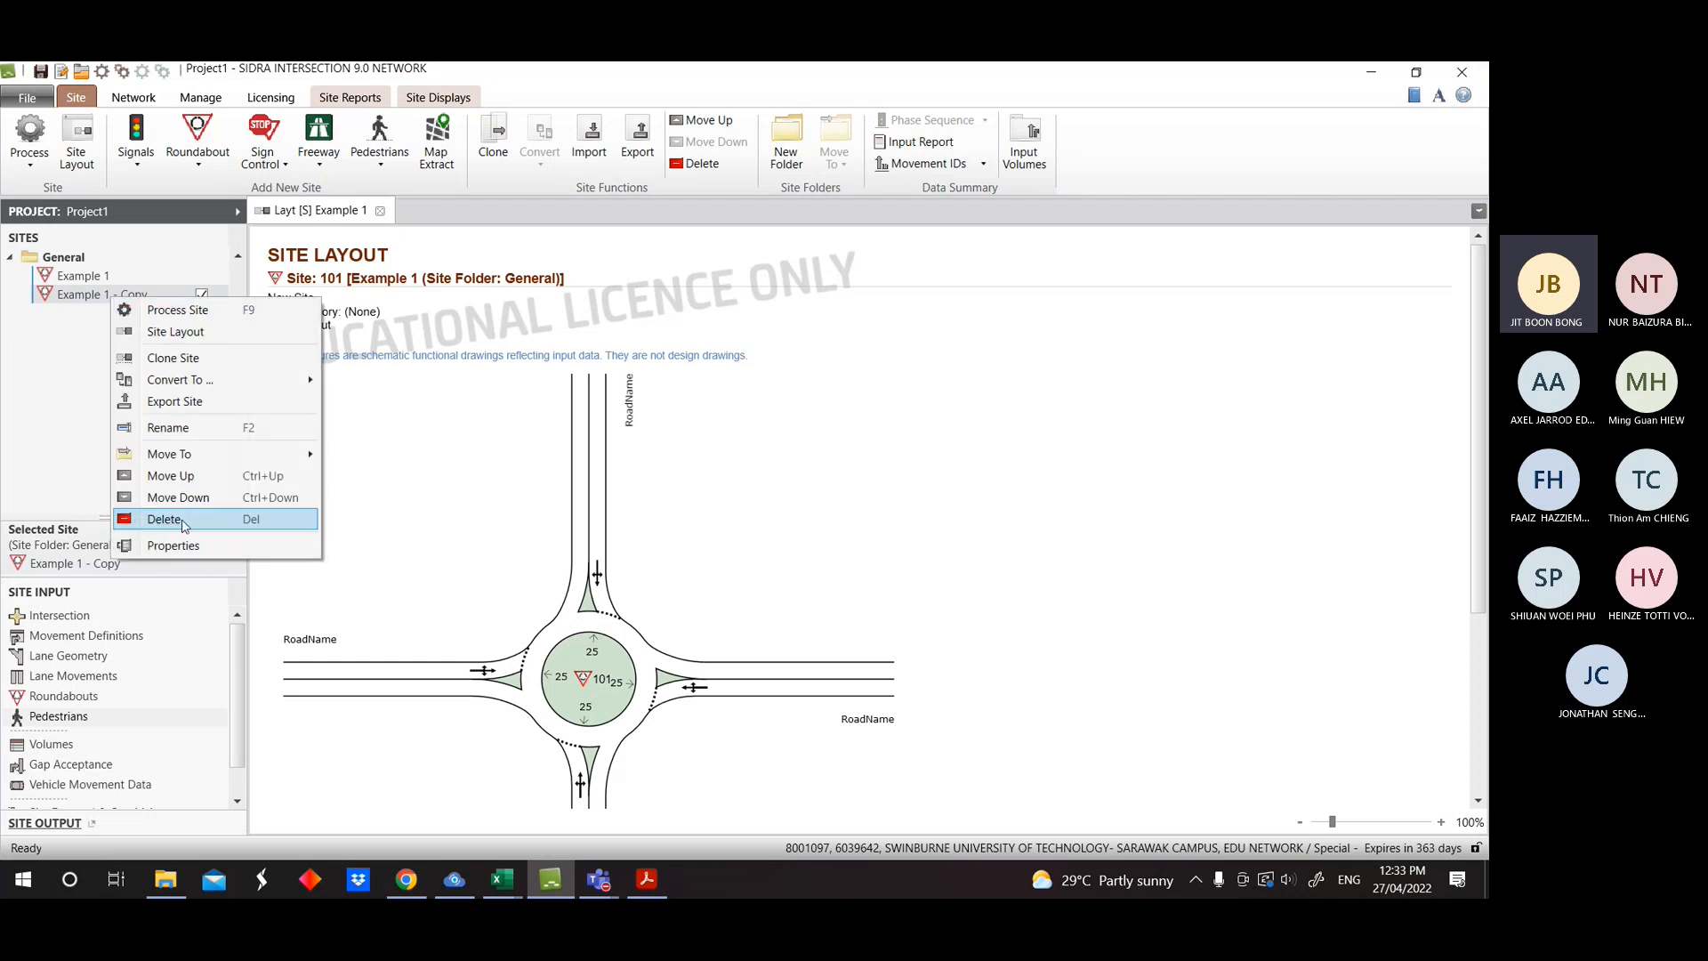
key("Escape")
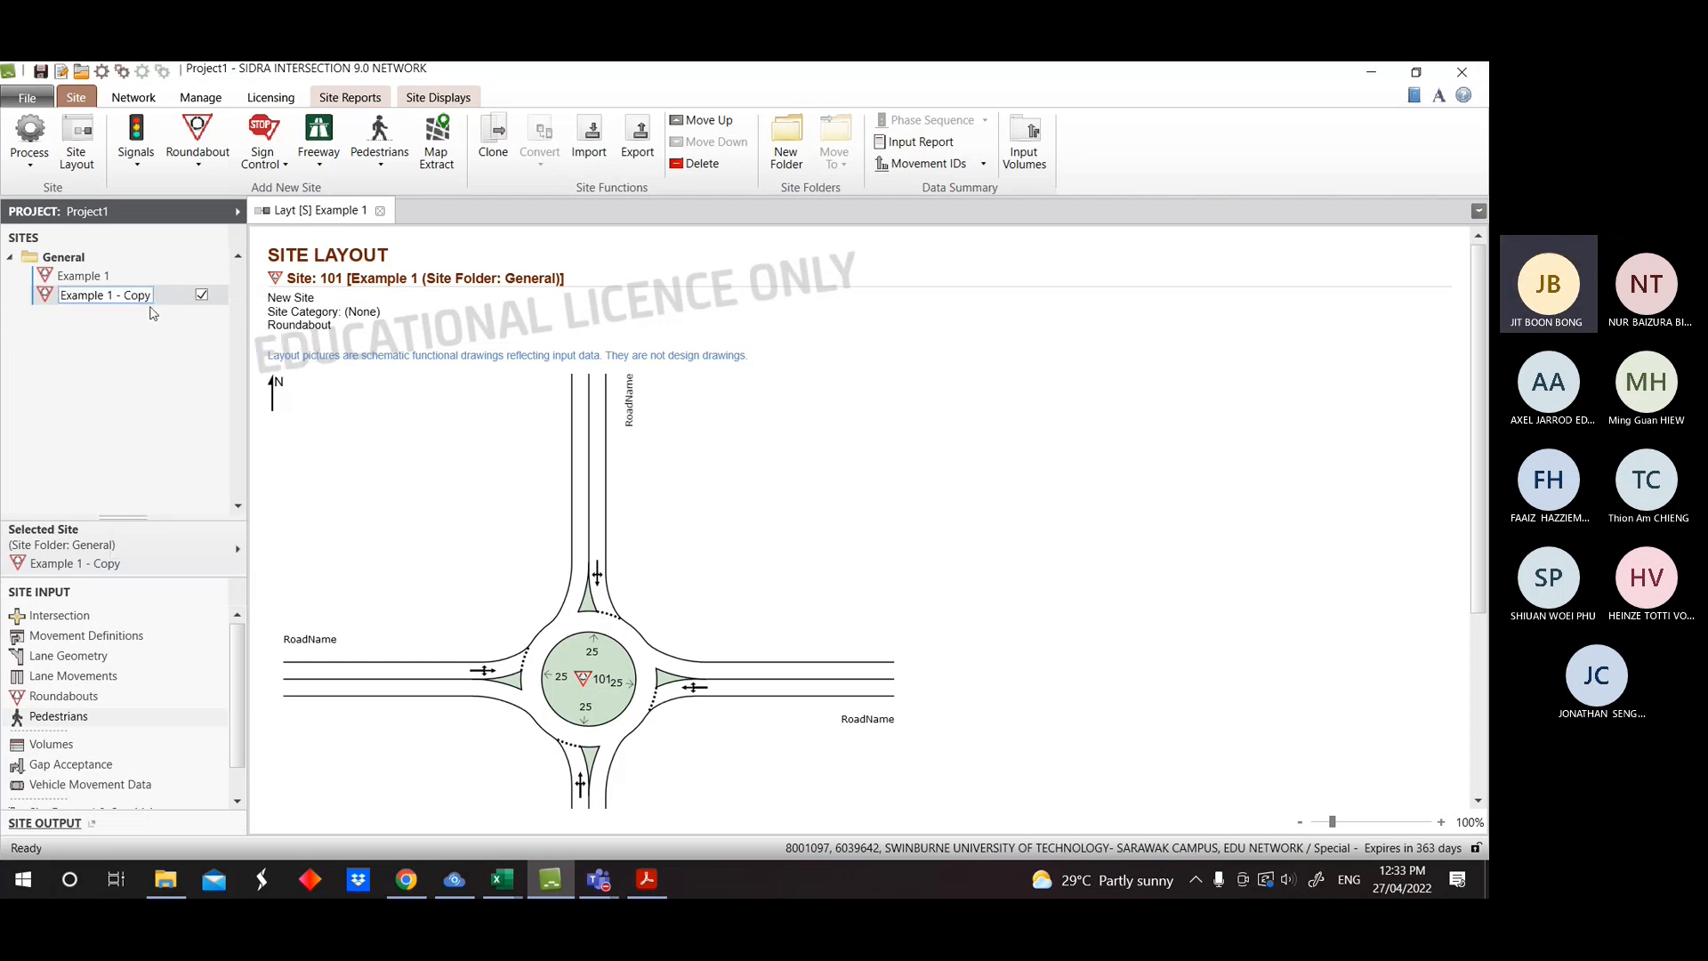
key("BackSpace")
key("BackSpace")
key("BackSpace")
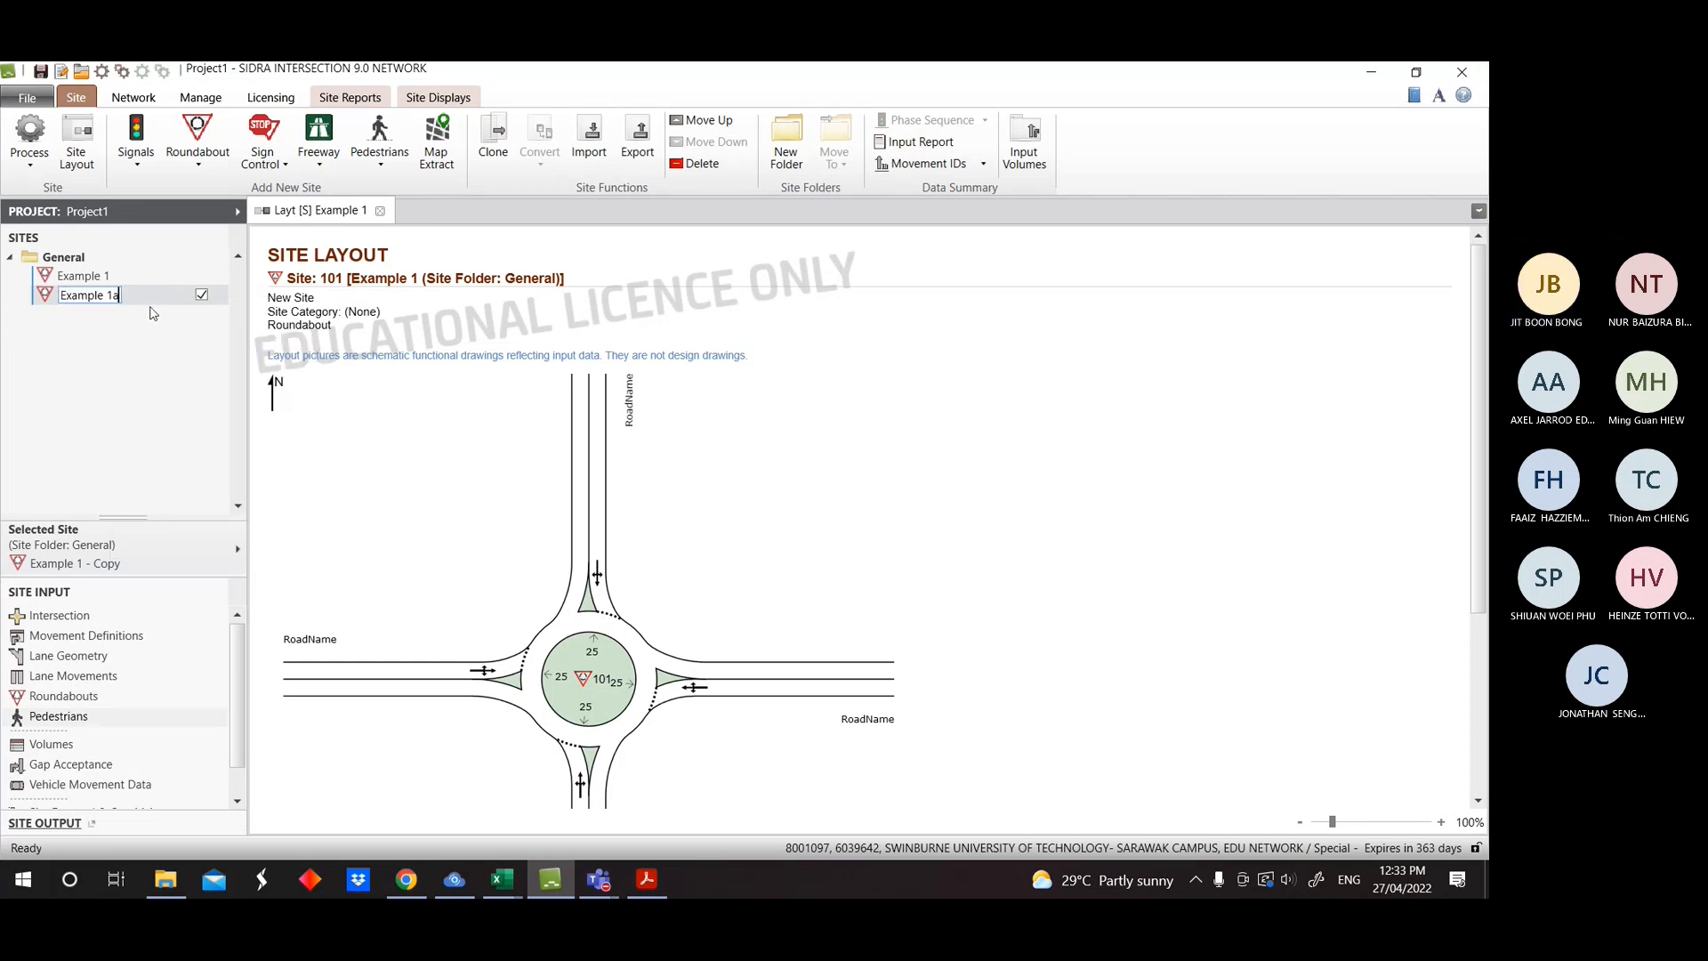
type("a")
key("Return")
scroll(552, 542, "down", 3)
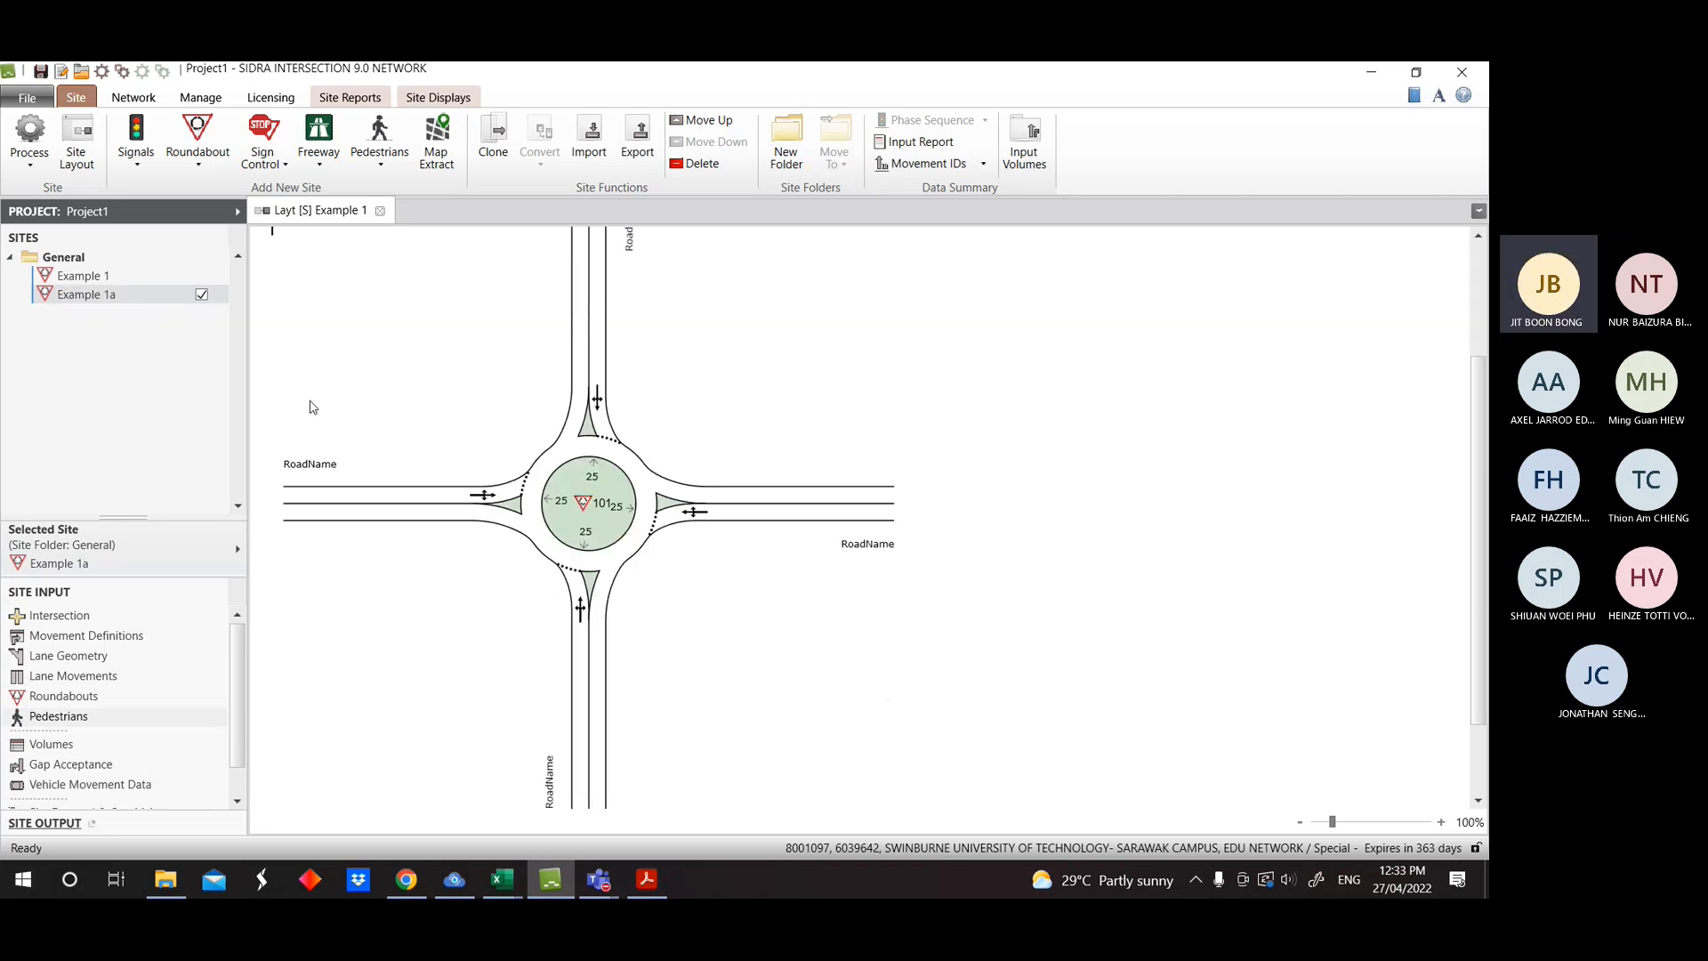
Switch between the Example 1 and Example 1a sites to compare them, finishing with Example 1a selected.
left_click(109, 277)
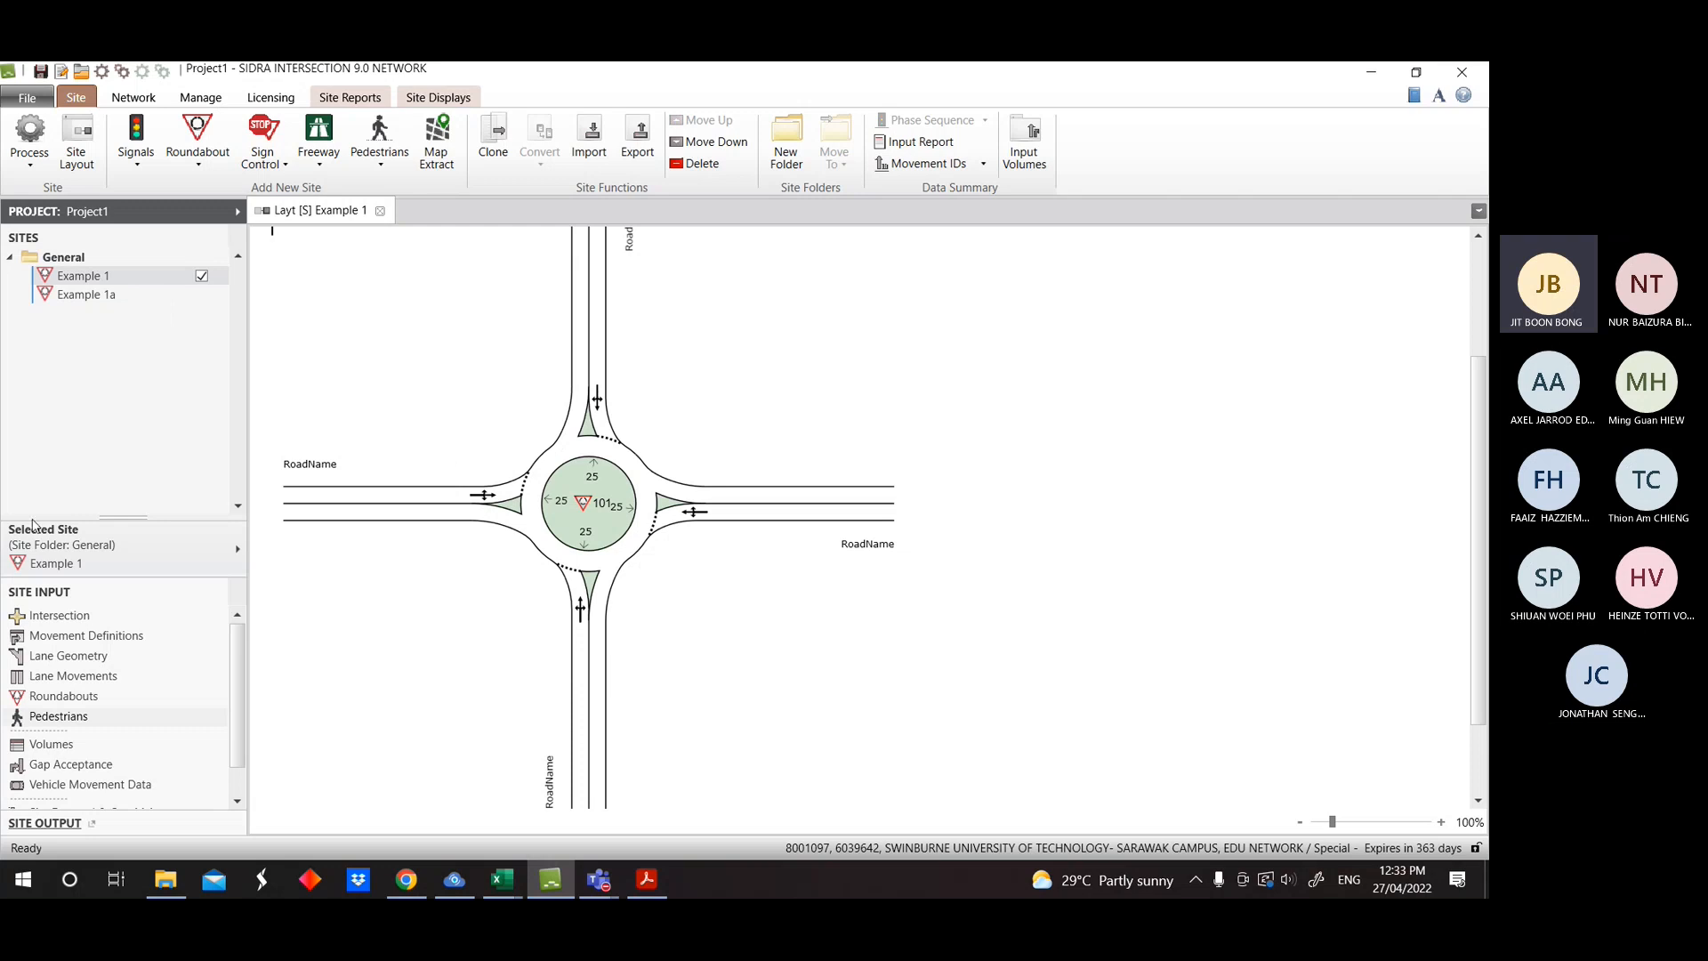
key("F2")
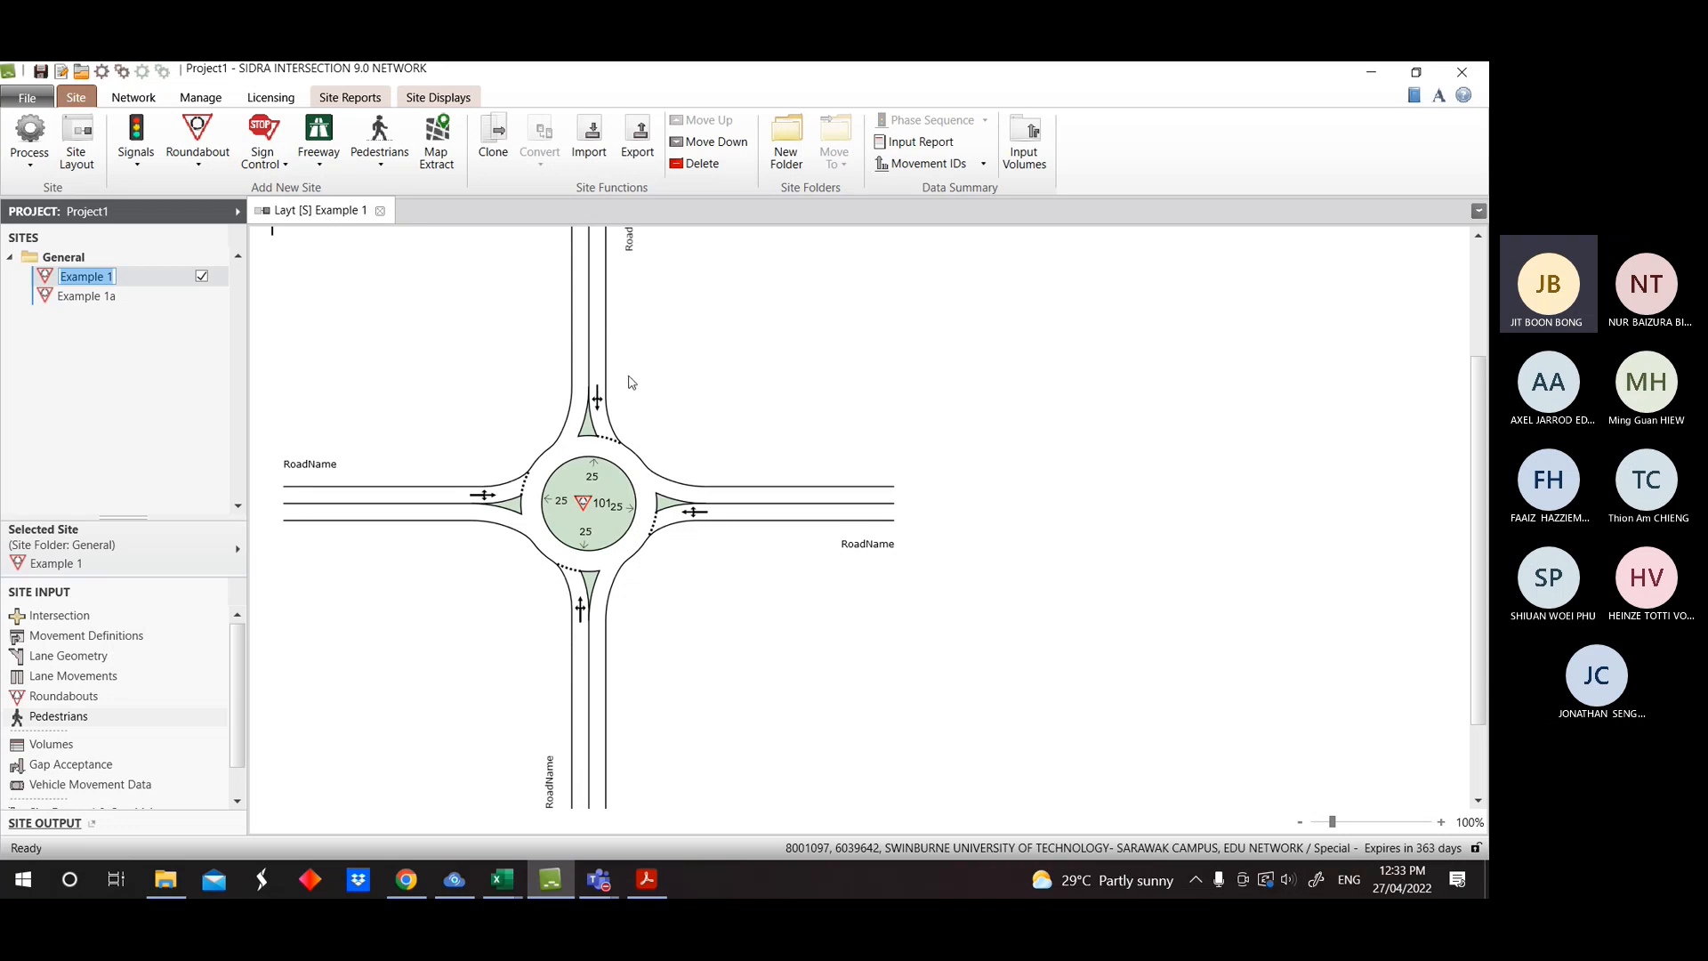
left_click(120, 297)
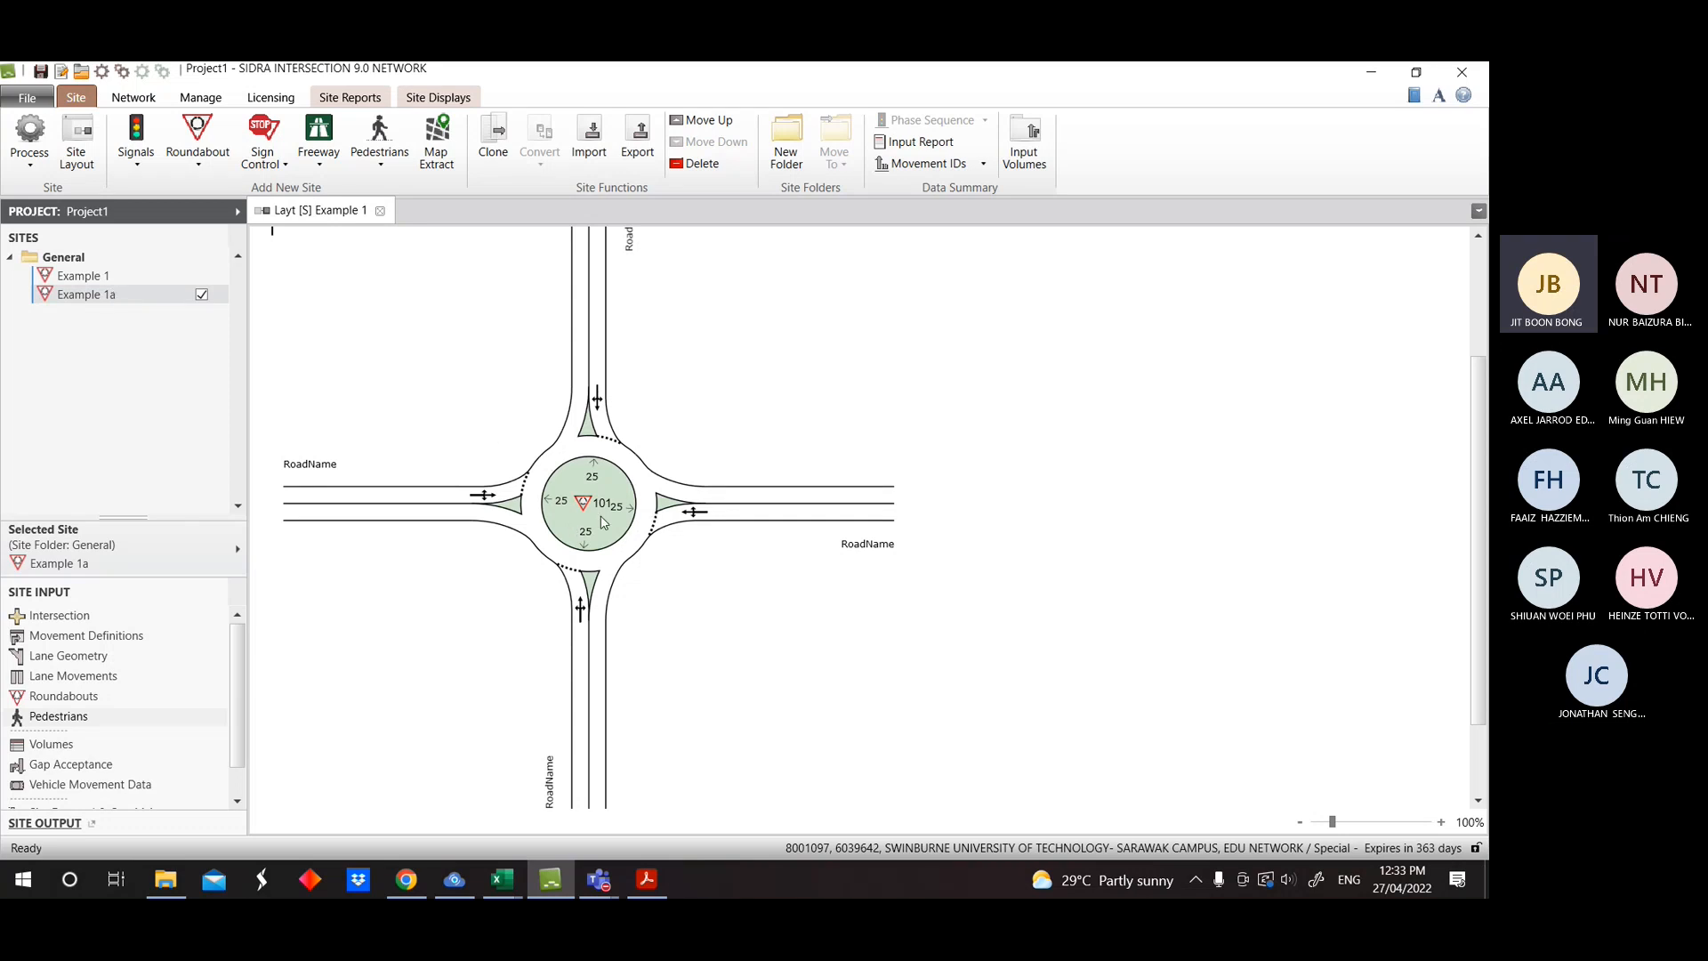
left_click(94, 278)
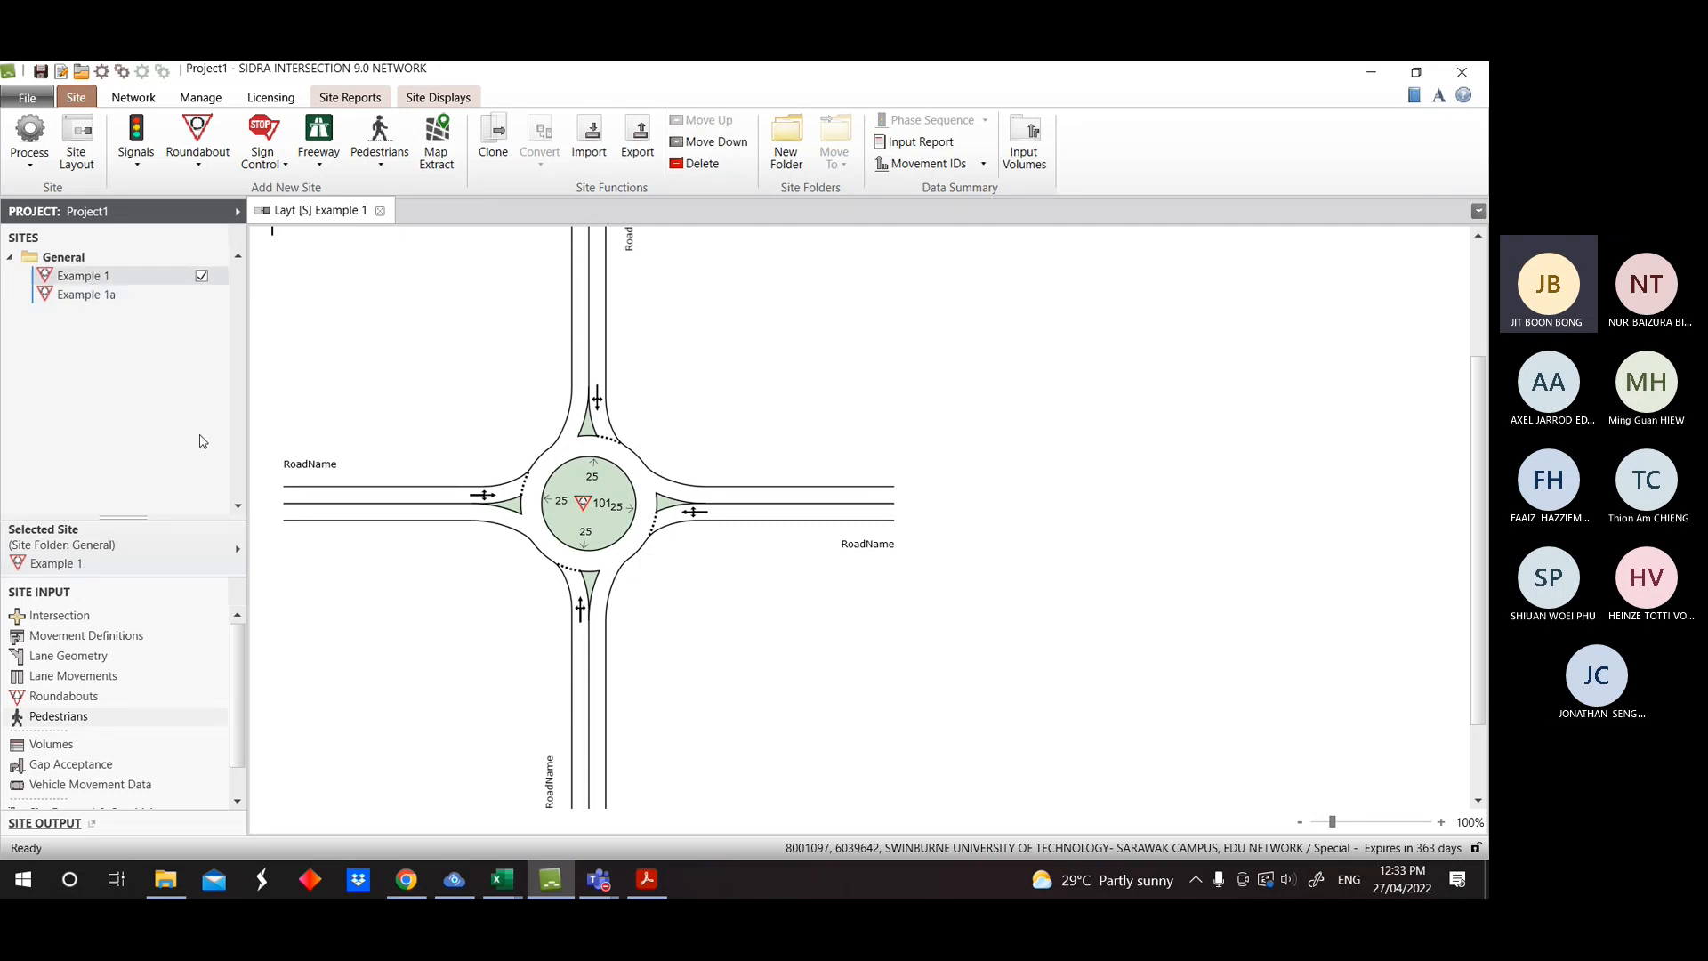
left_click(87, 296)
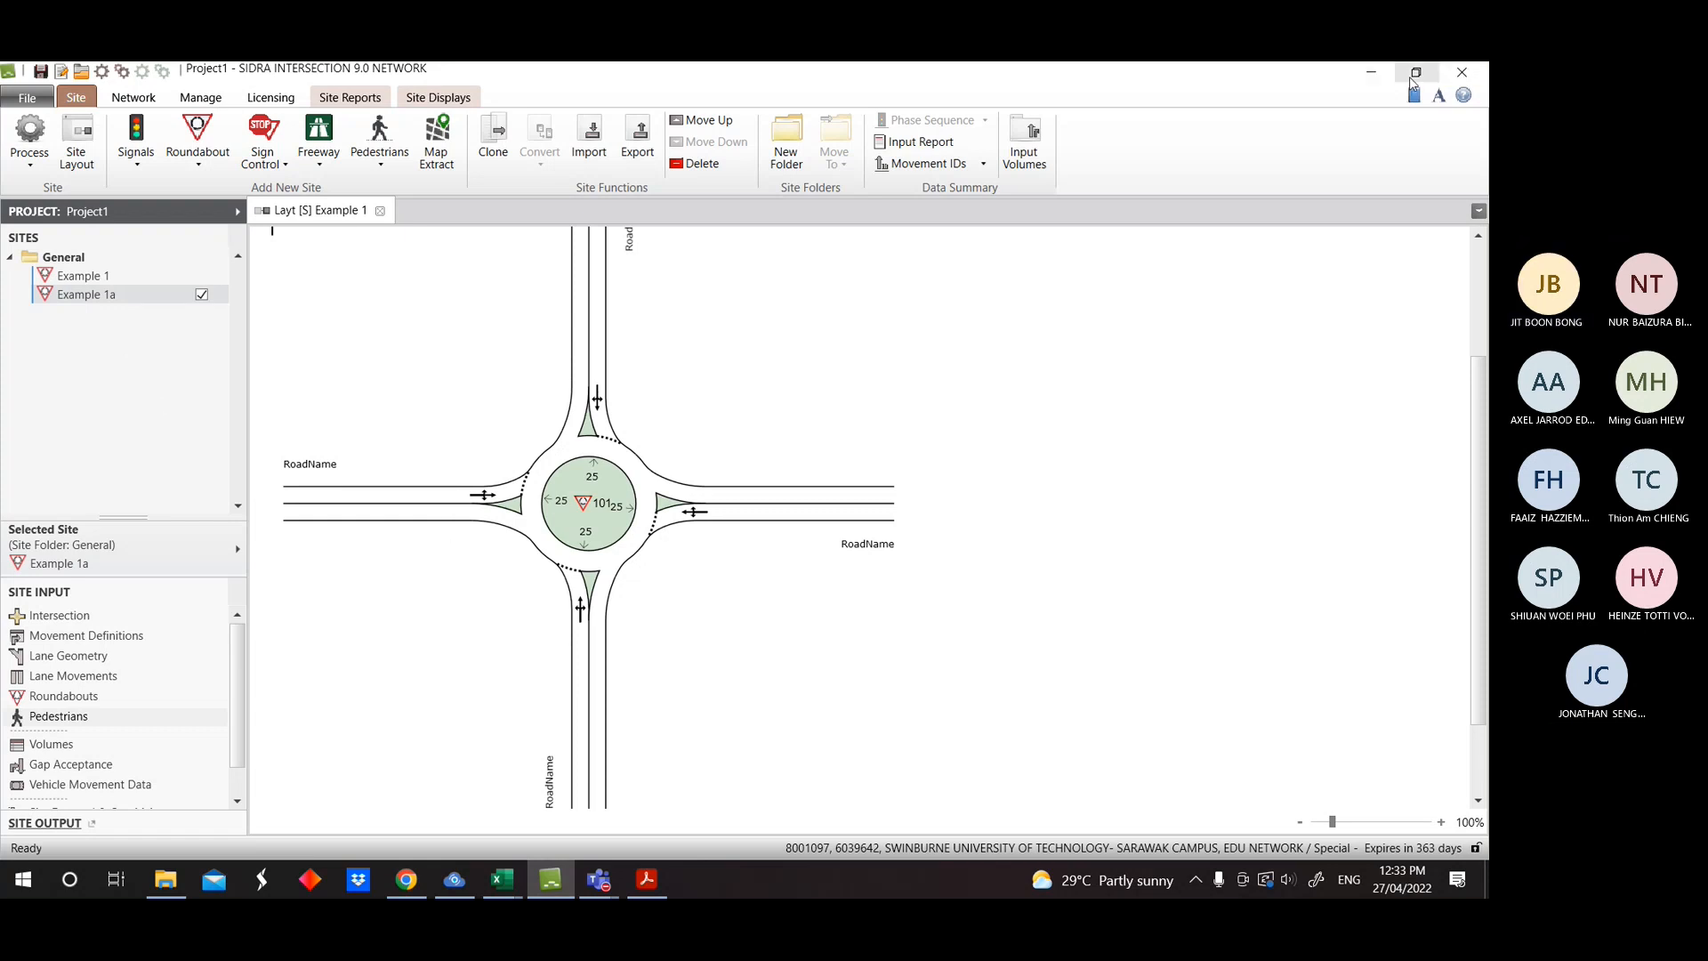
Following the SIDRA notes, choose the Design Life analysis option in Example 1a's Site Demand & Sensitivity settings and recheck the notes.
left_click(646, 879)
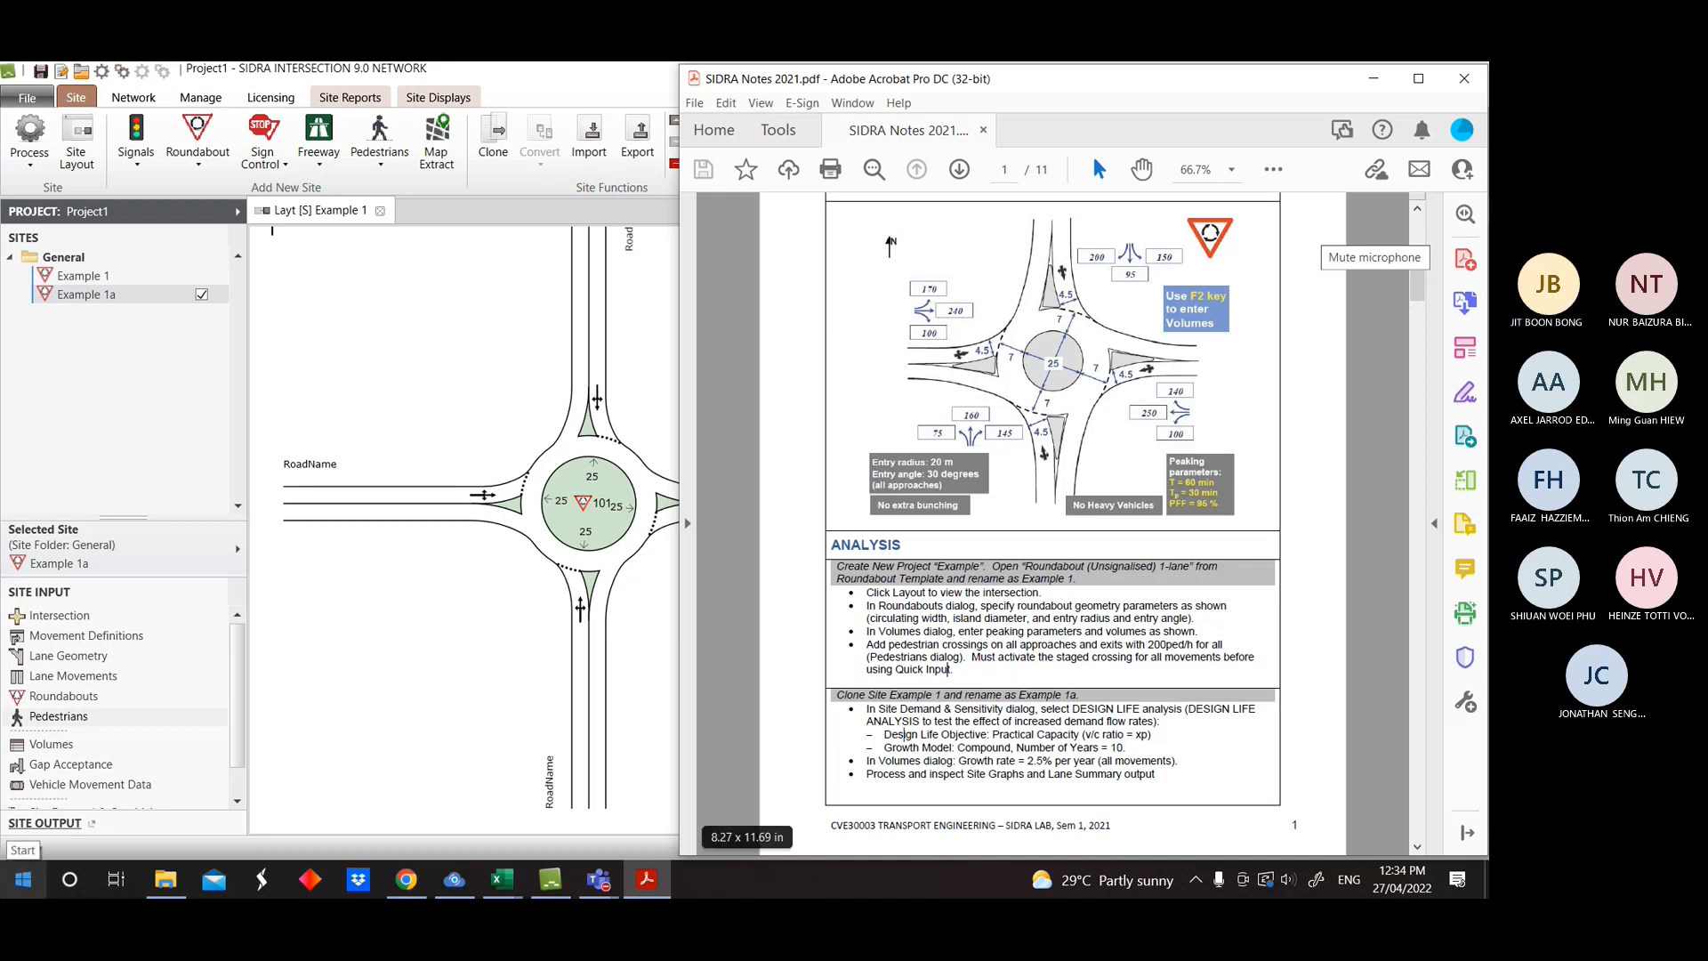
scroll(102, 765, "down", 1)
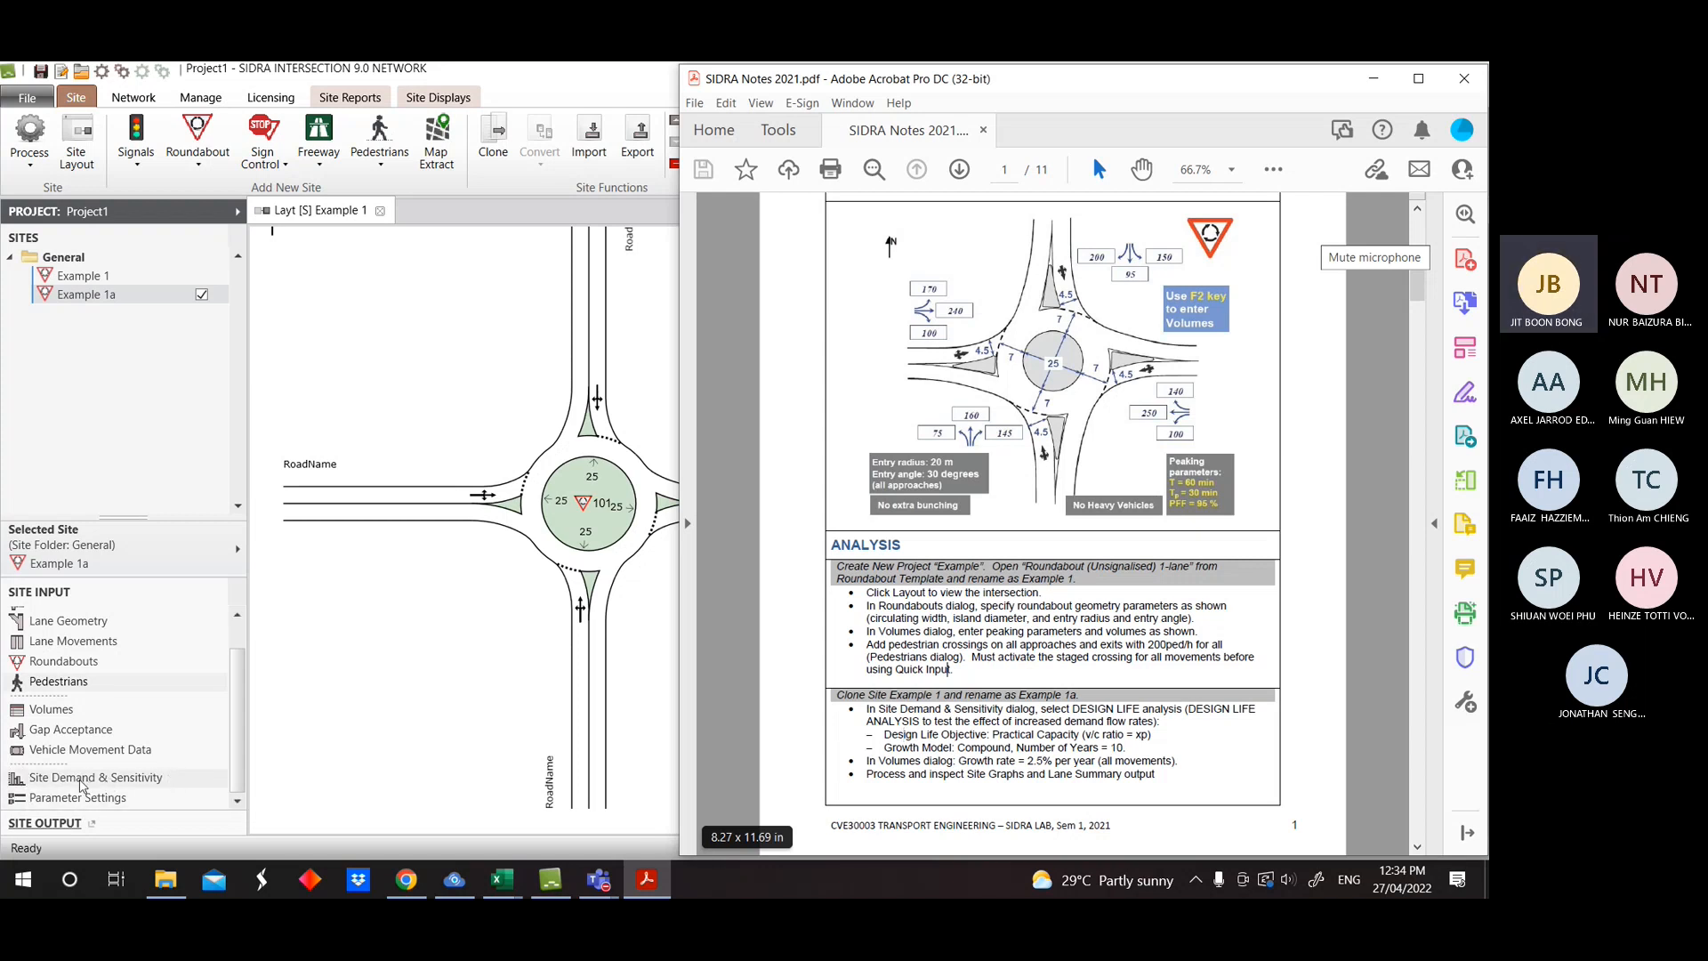
left_click(98, 778)
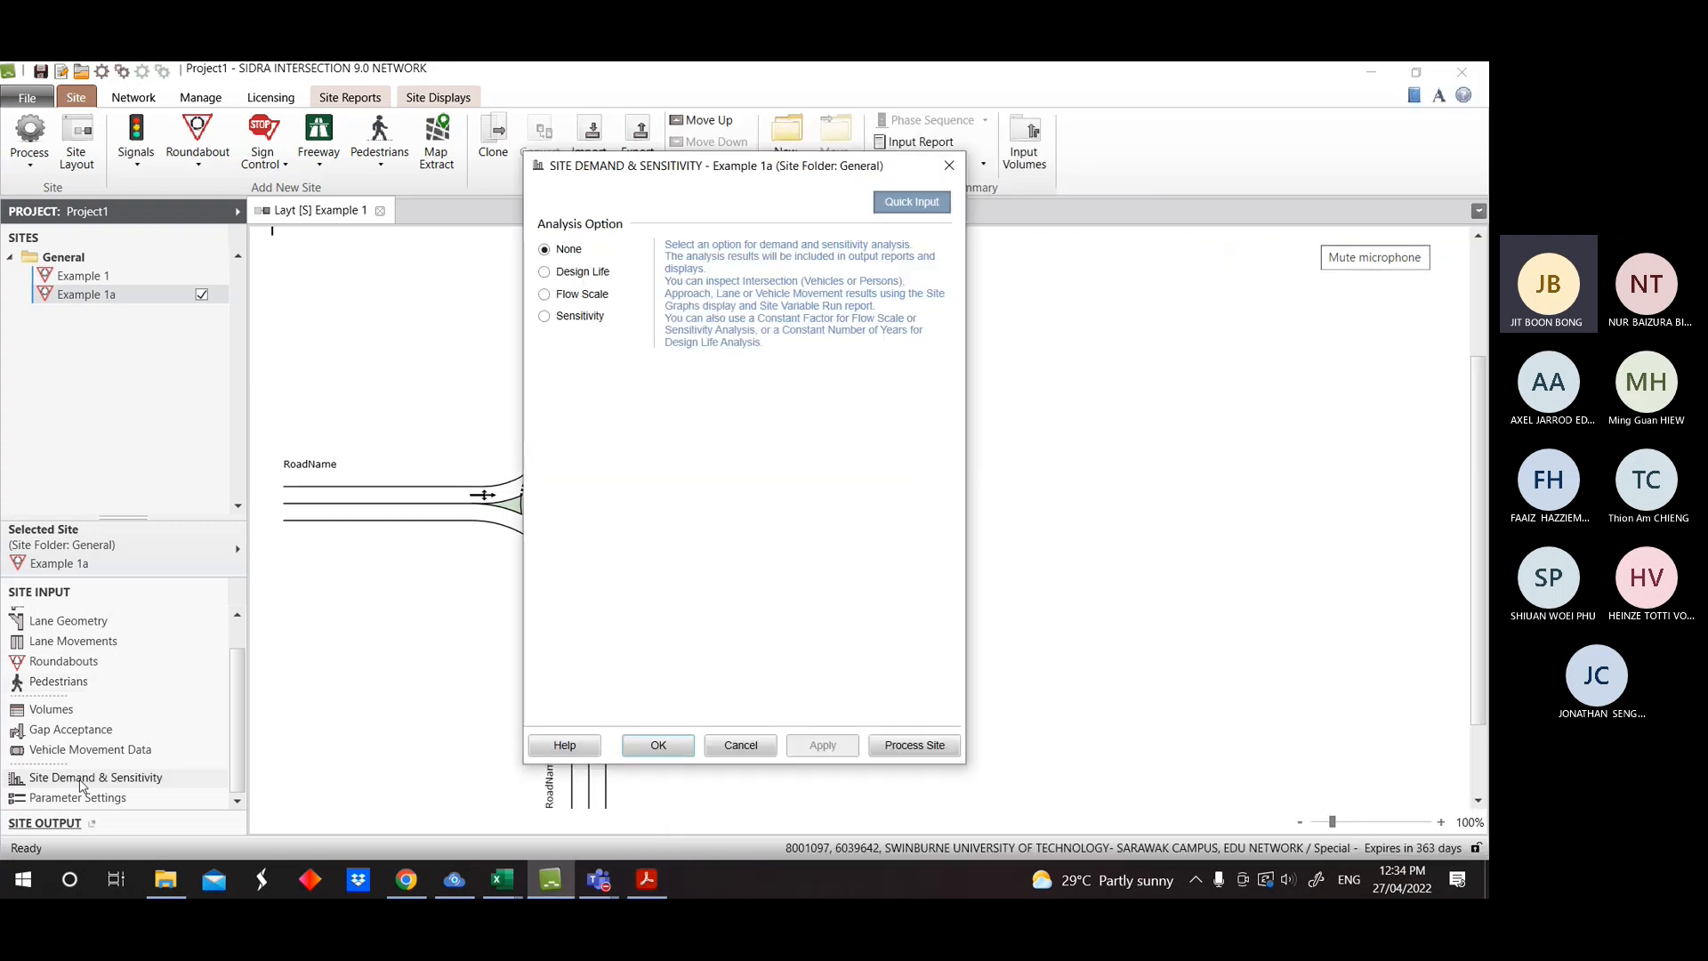
left_click(581, 272)
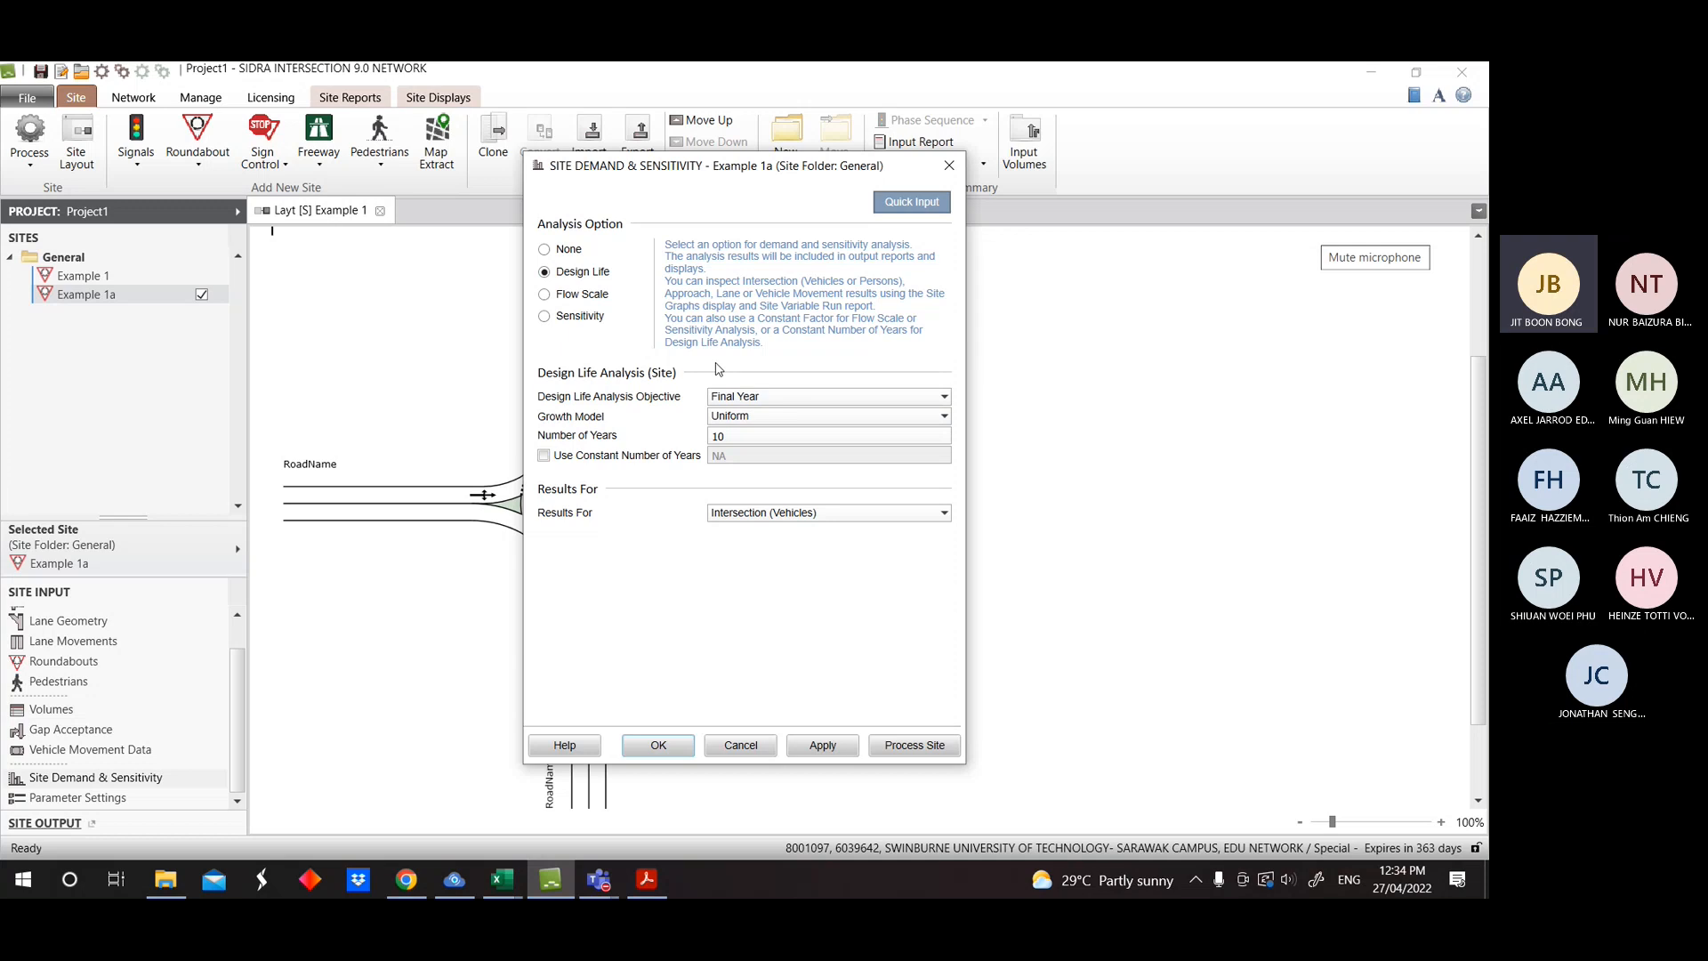
left_click_drag(783, 166, 1130, 169)
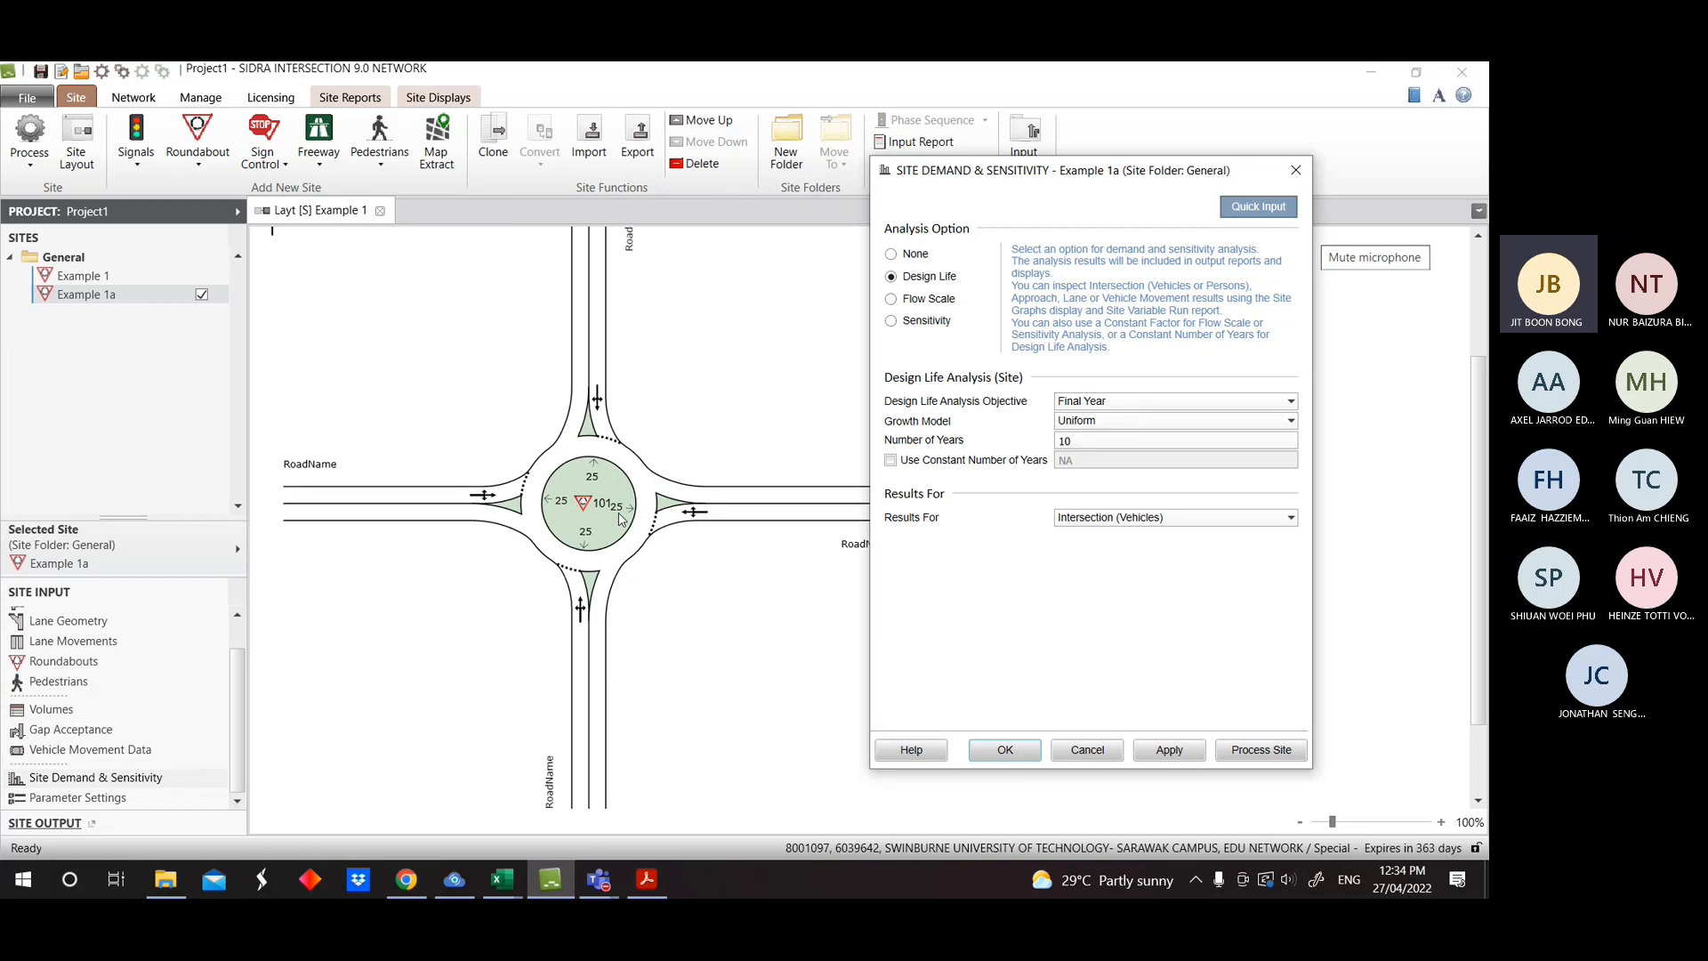
left_click_drag(987, 171, 804, 171)
left_click(647, 879)
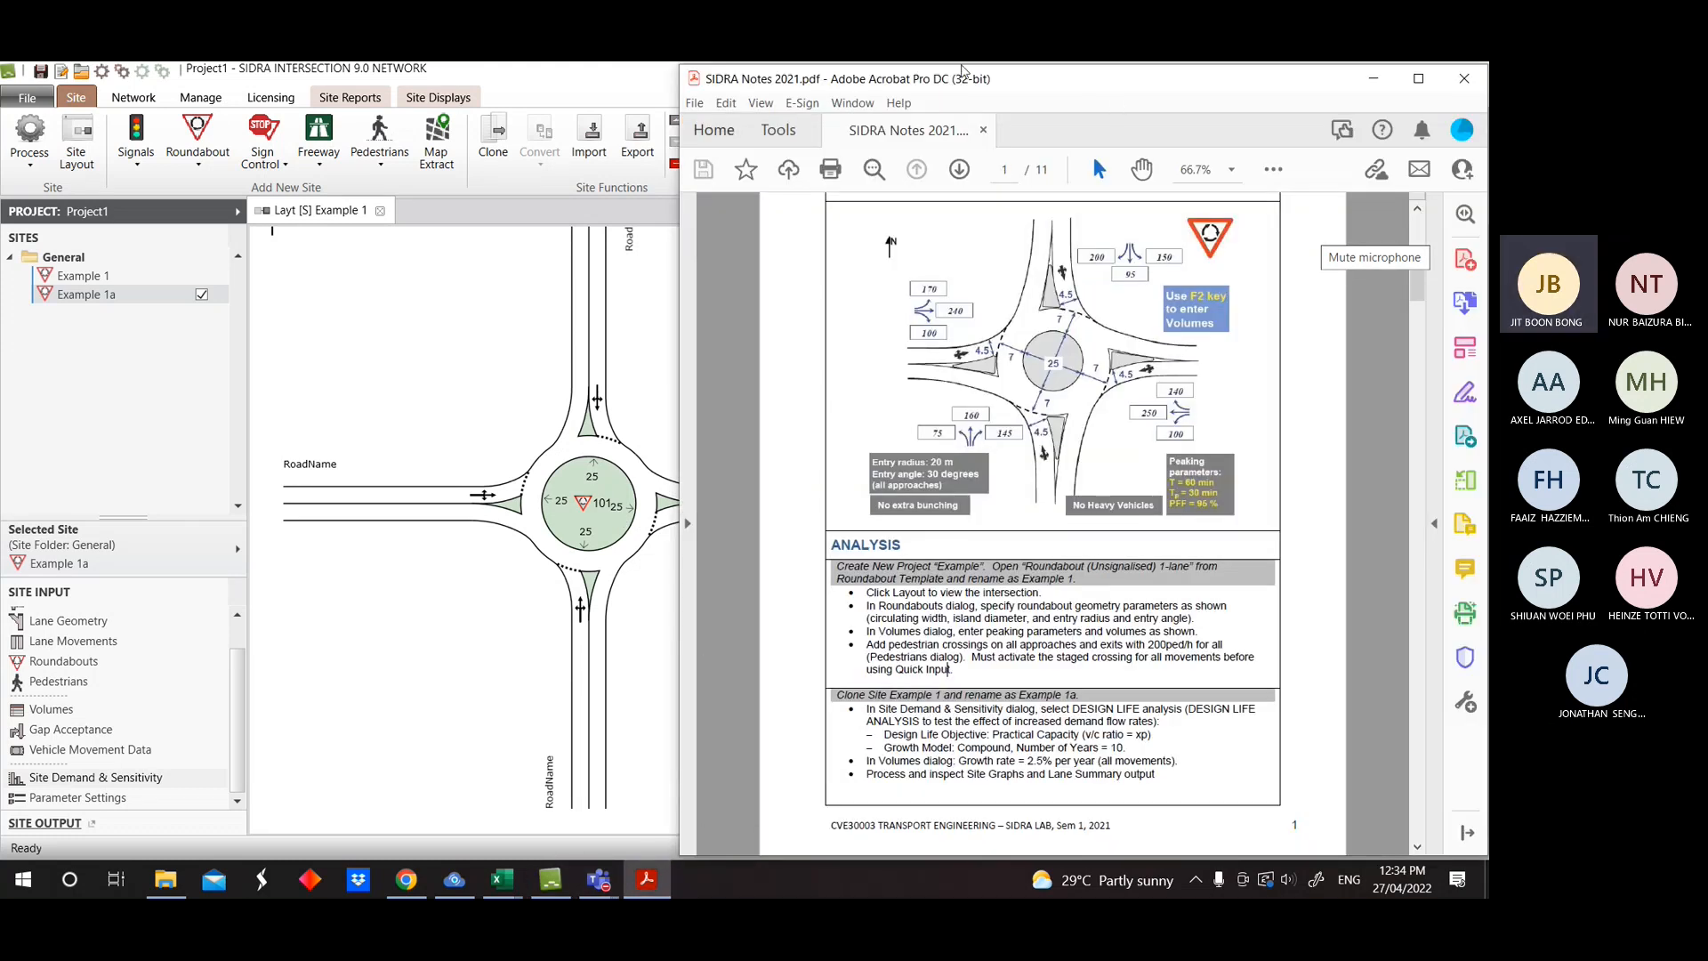
Arrange the SIDRA notes beside Example 1a's demand settings and set the design life analysis objective to Practical Capacity (v/c ratio = xp).
left_click_drag(1109, 84, 364, 101)
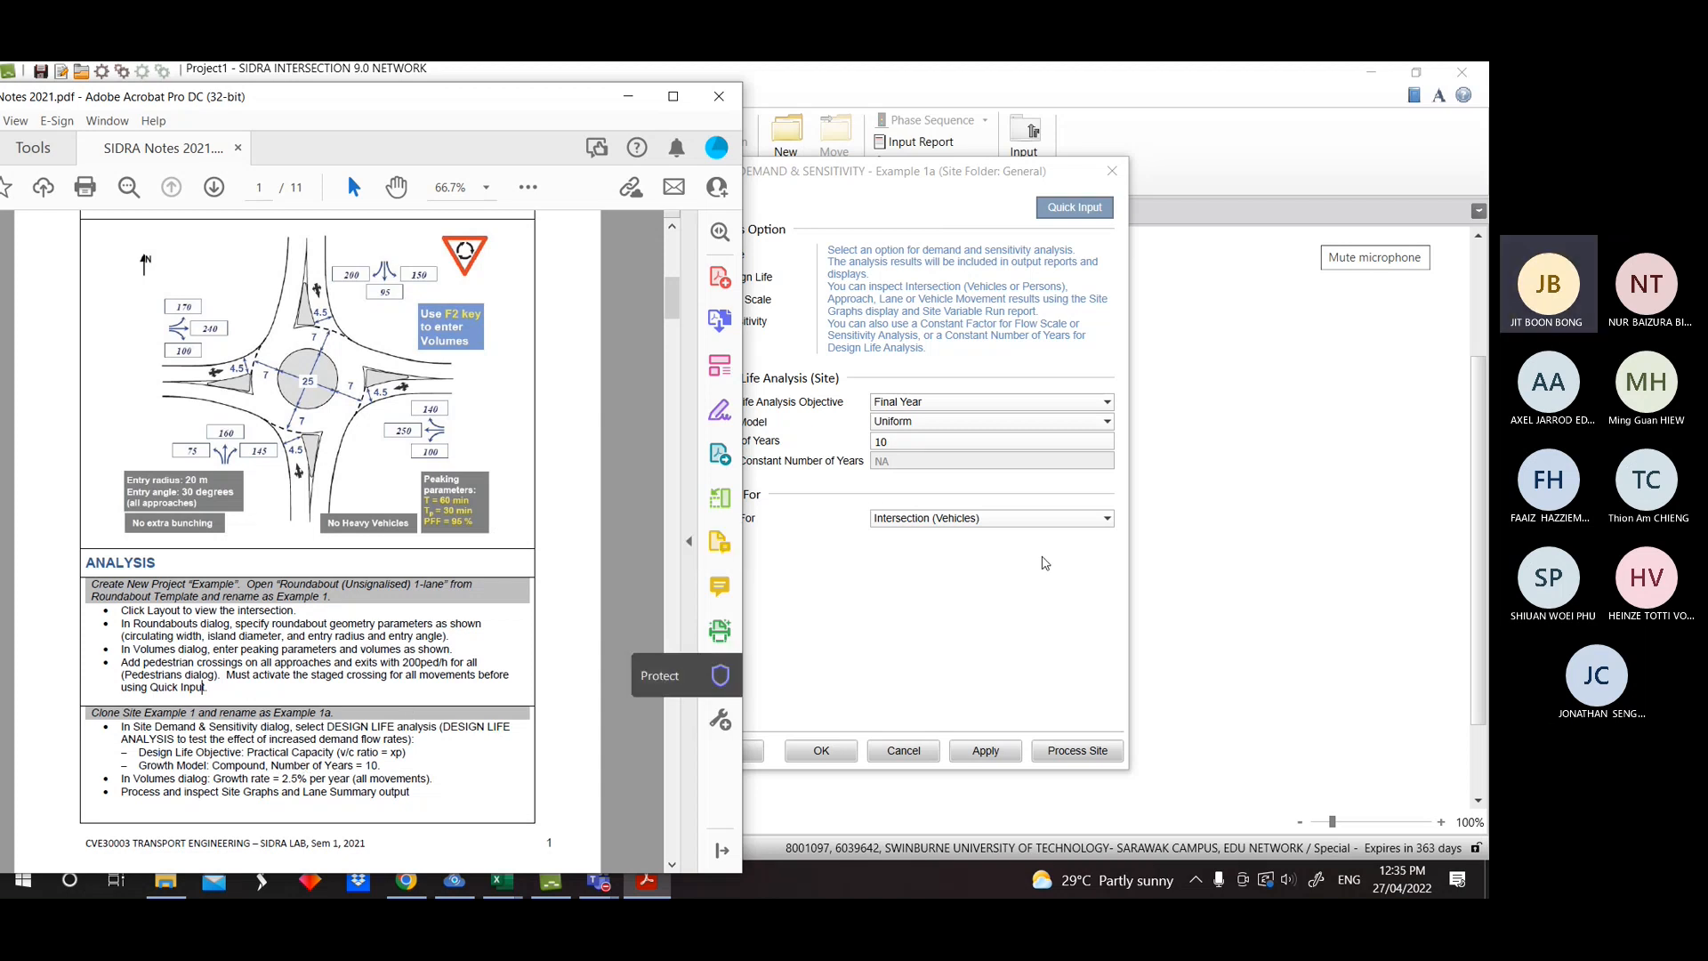
left_click(1022, 580)
left_click_drag(728, 178, 850, 178)
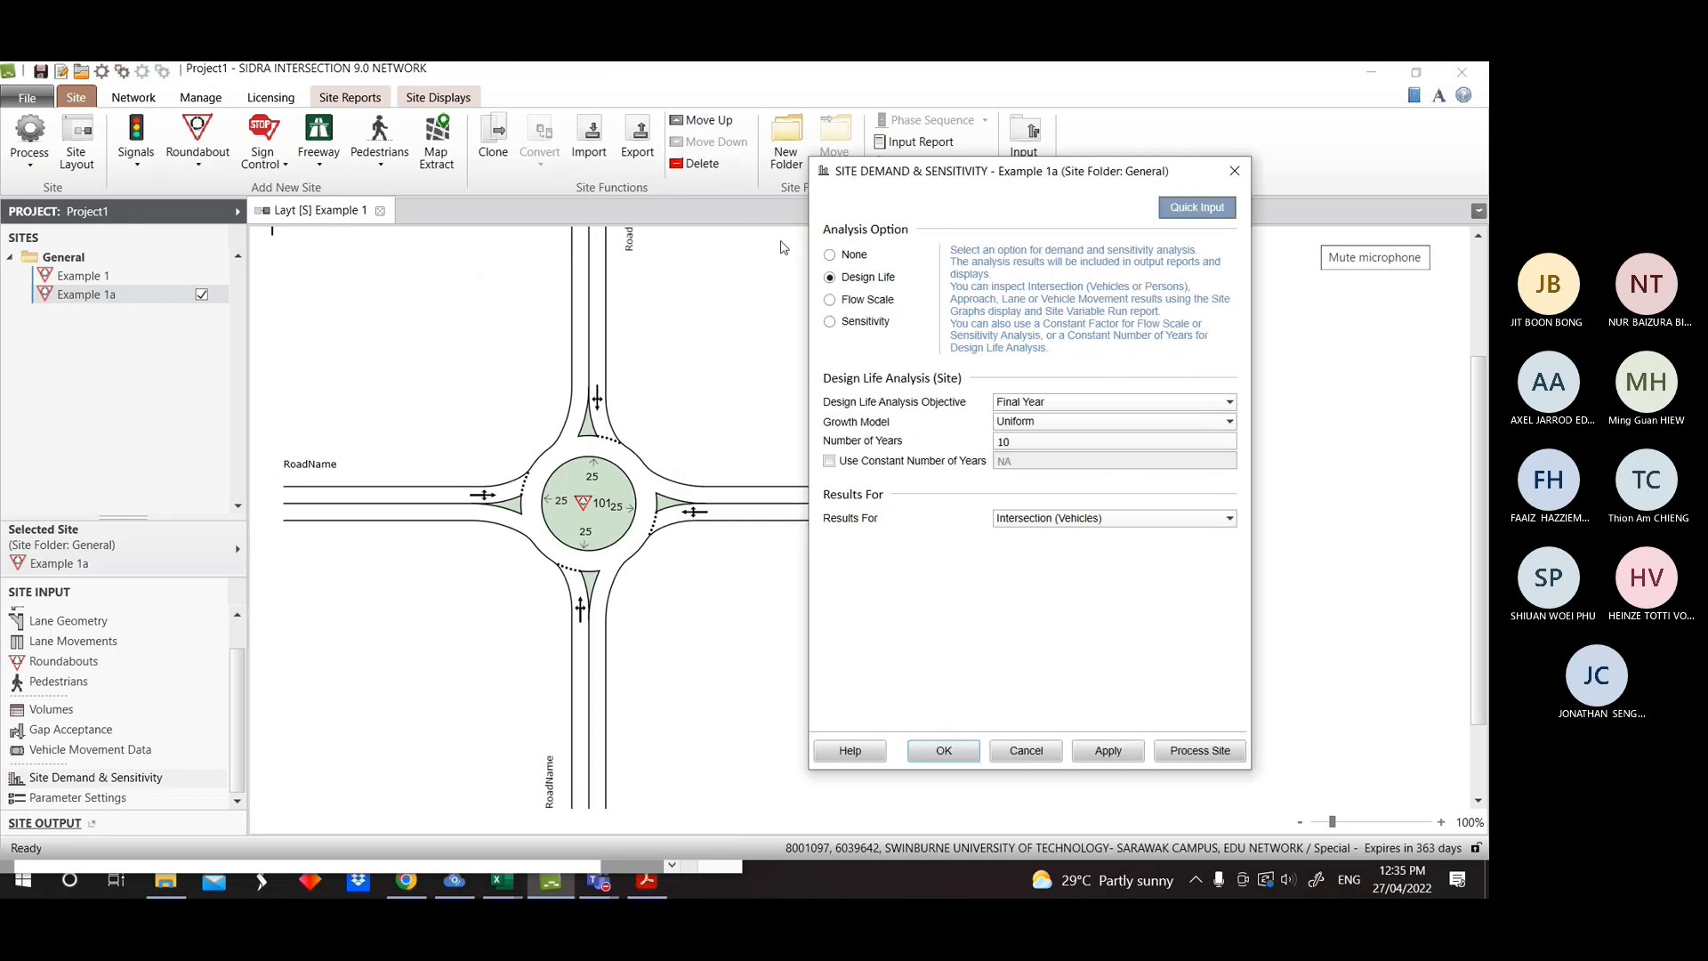
left_click(645, 881)
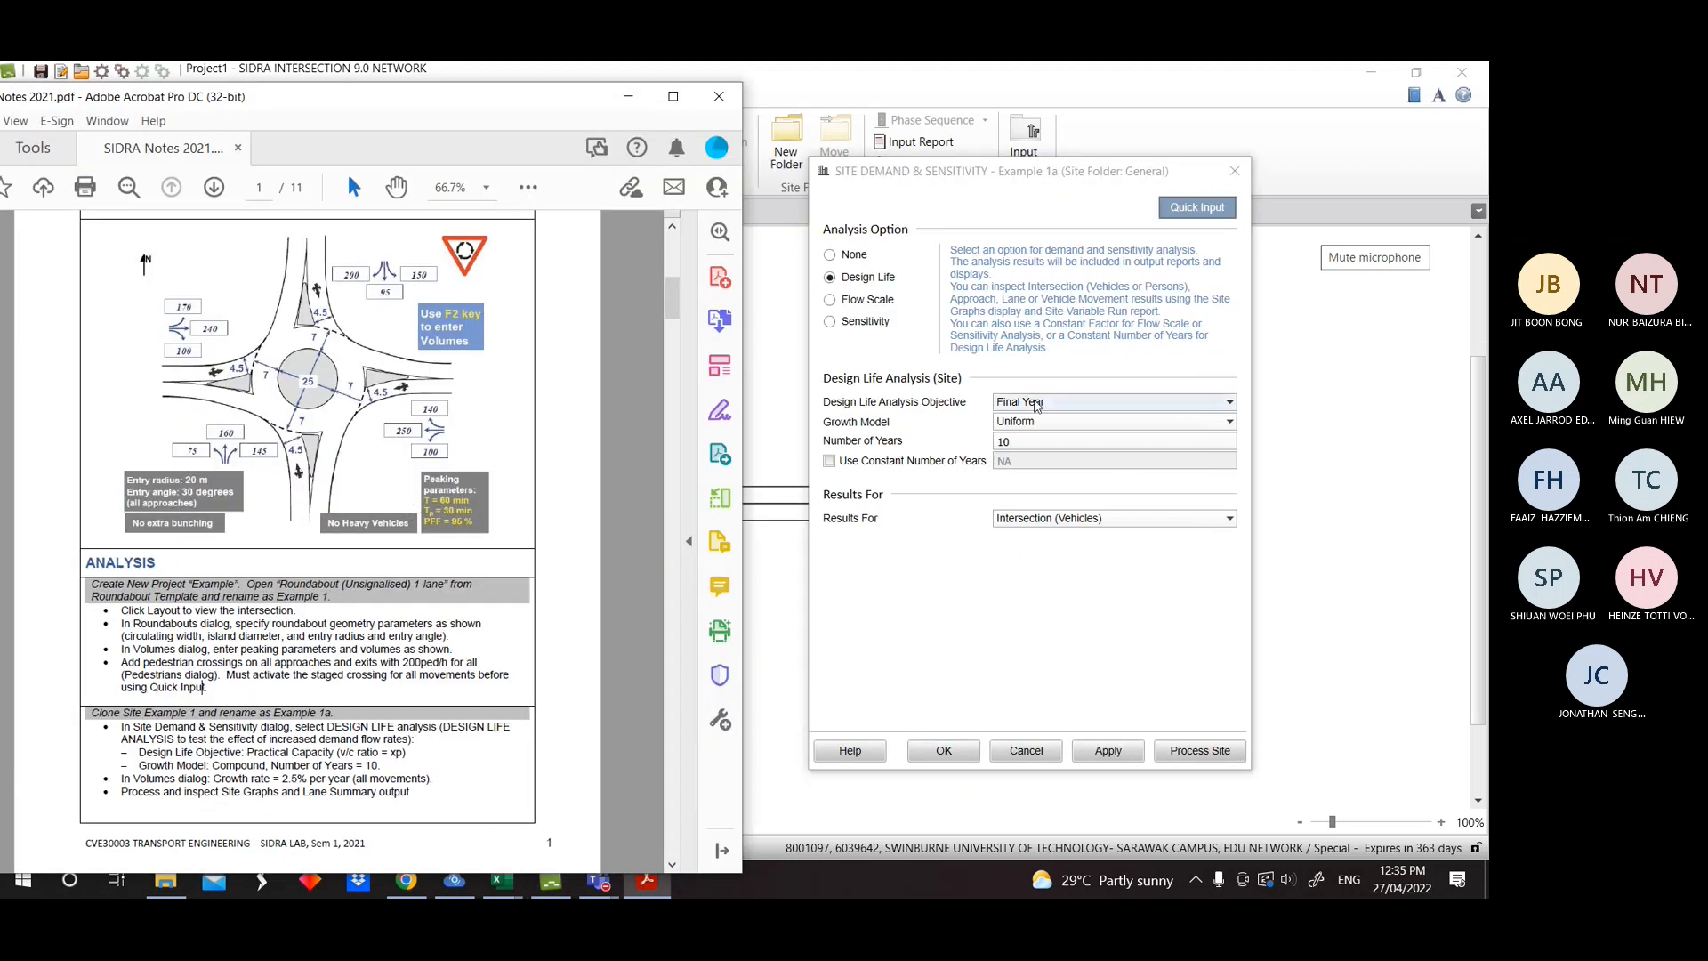
left_click(1043, 402)
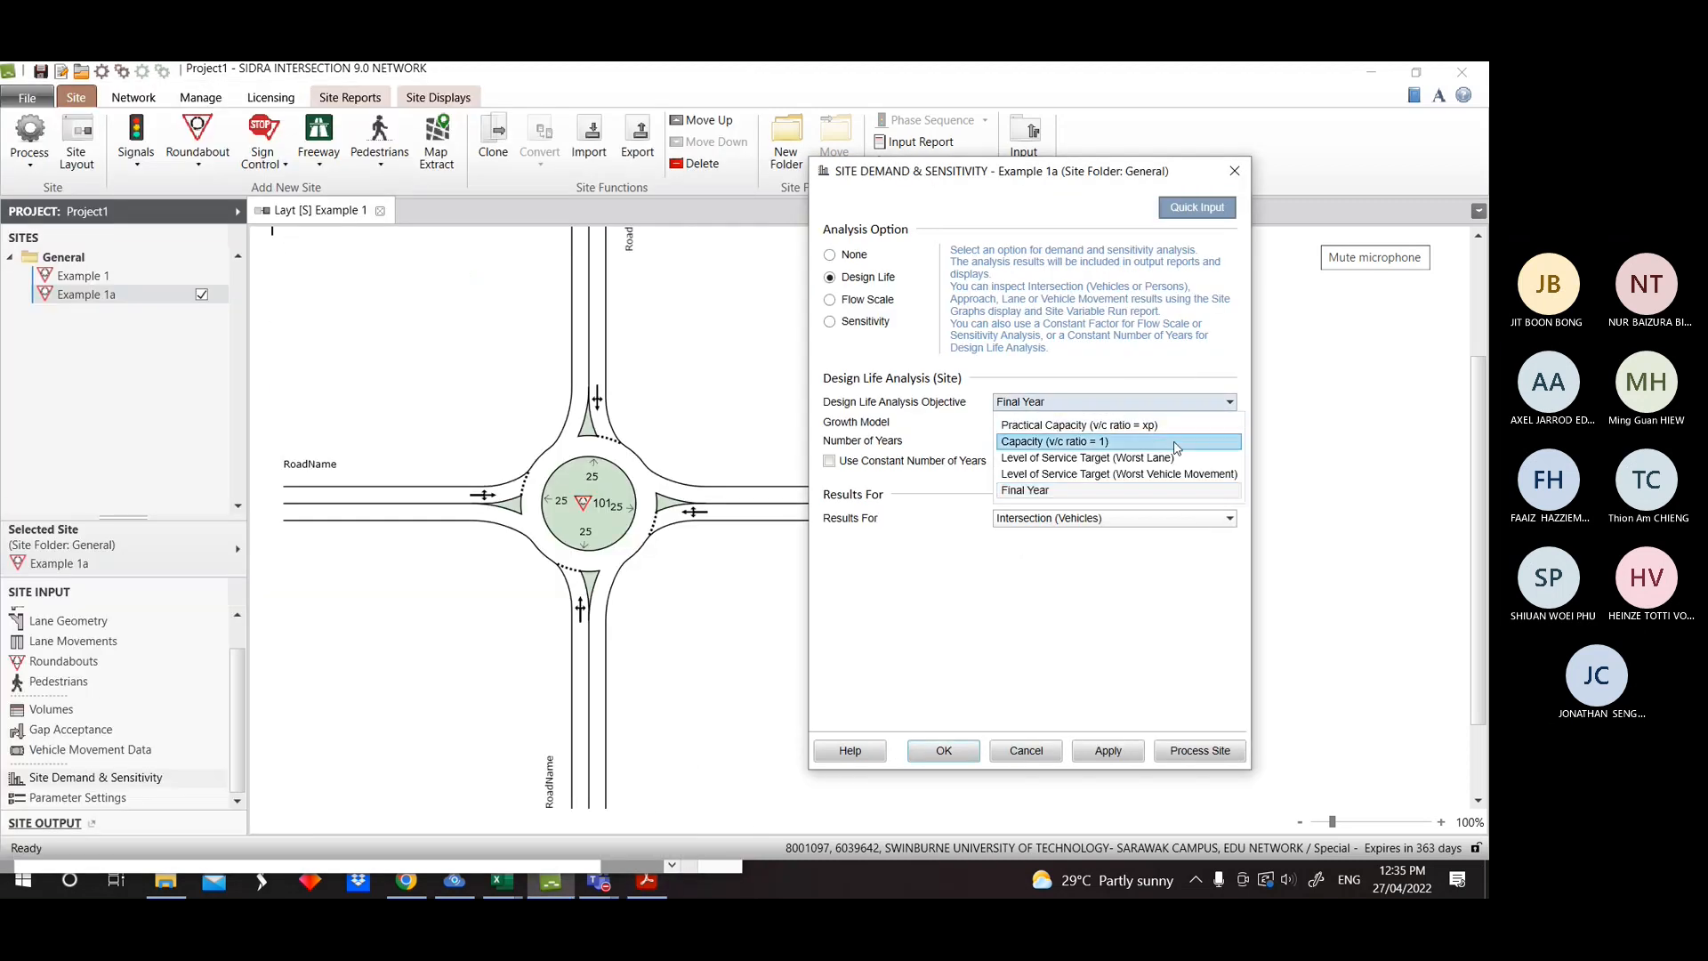
left_click(1148, 427)
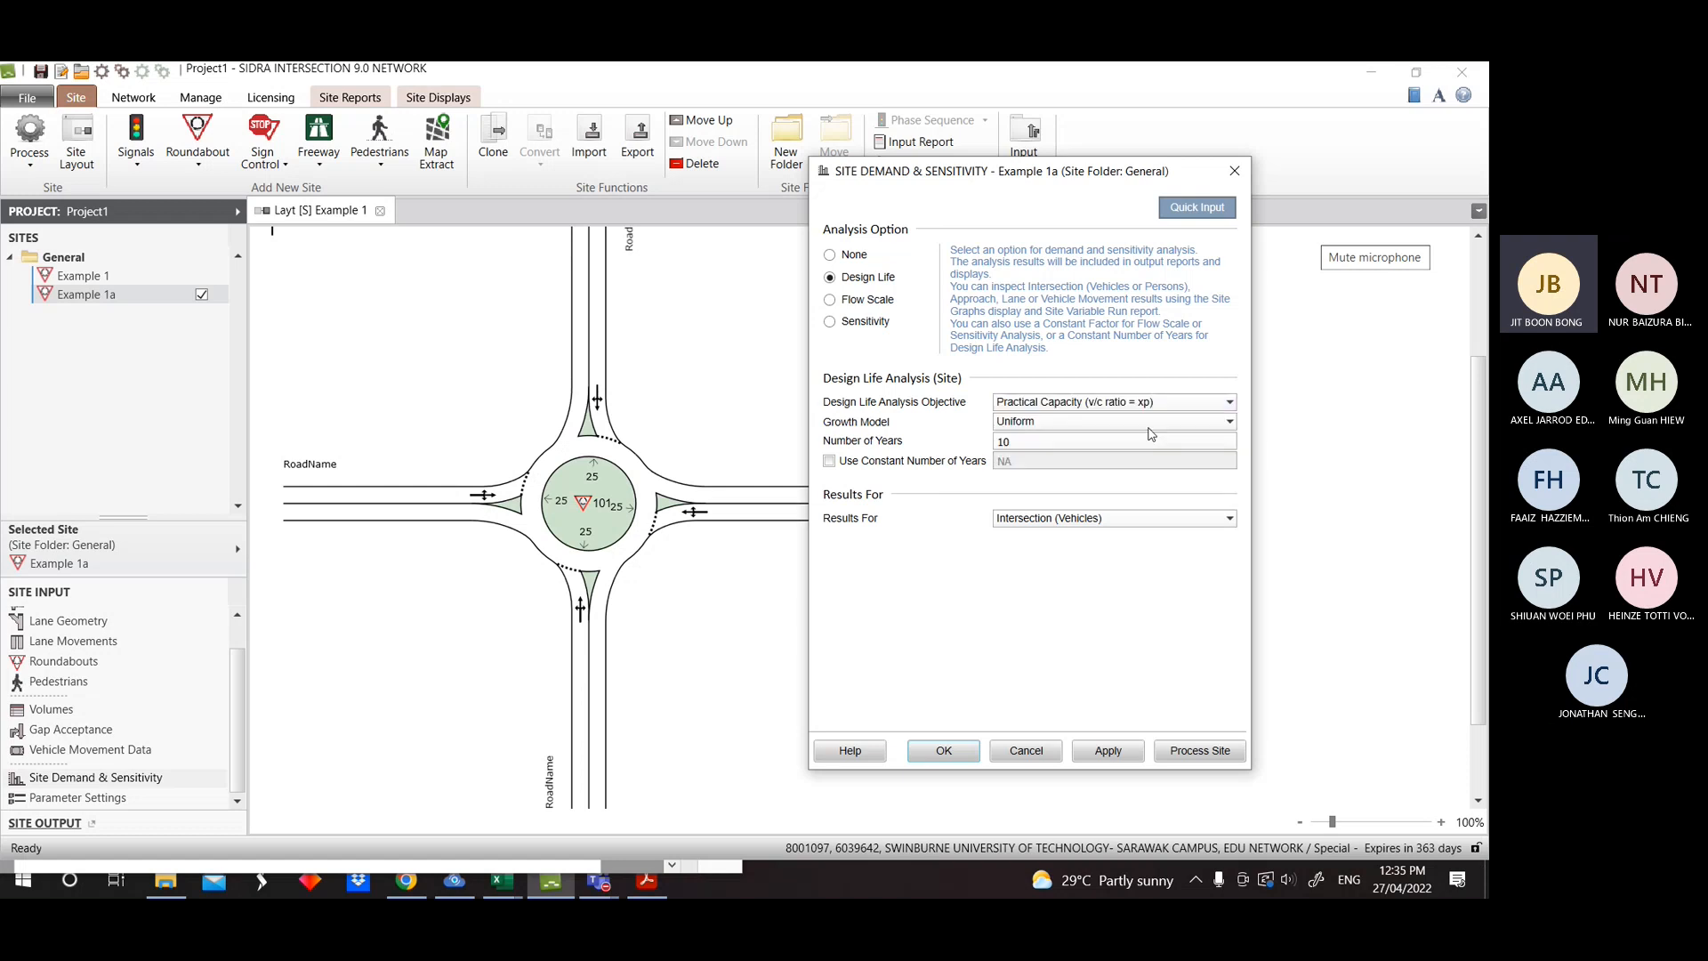
Set the growth model to Compound, check the number of years against the SIDRA notes and accept the demand settings.
left_click(646, 882)
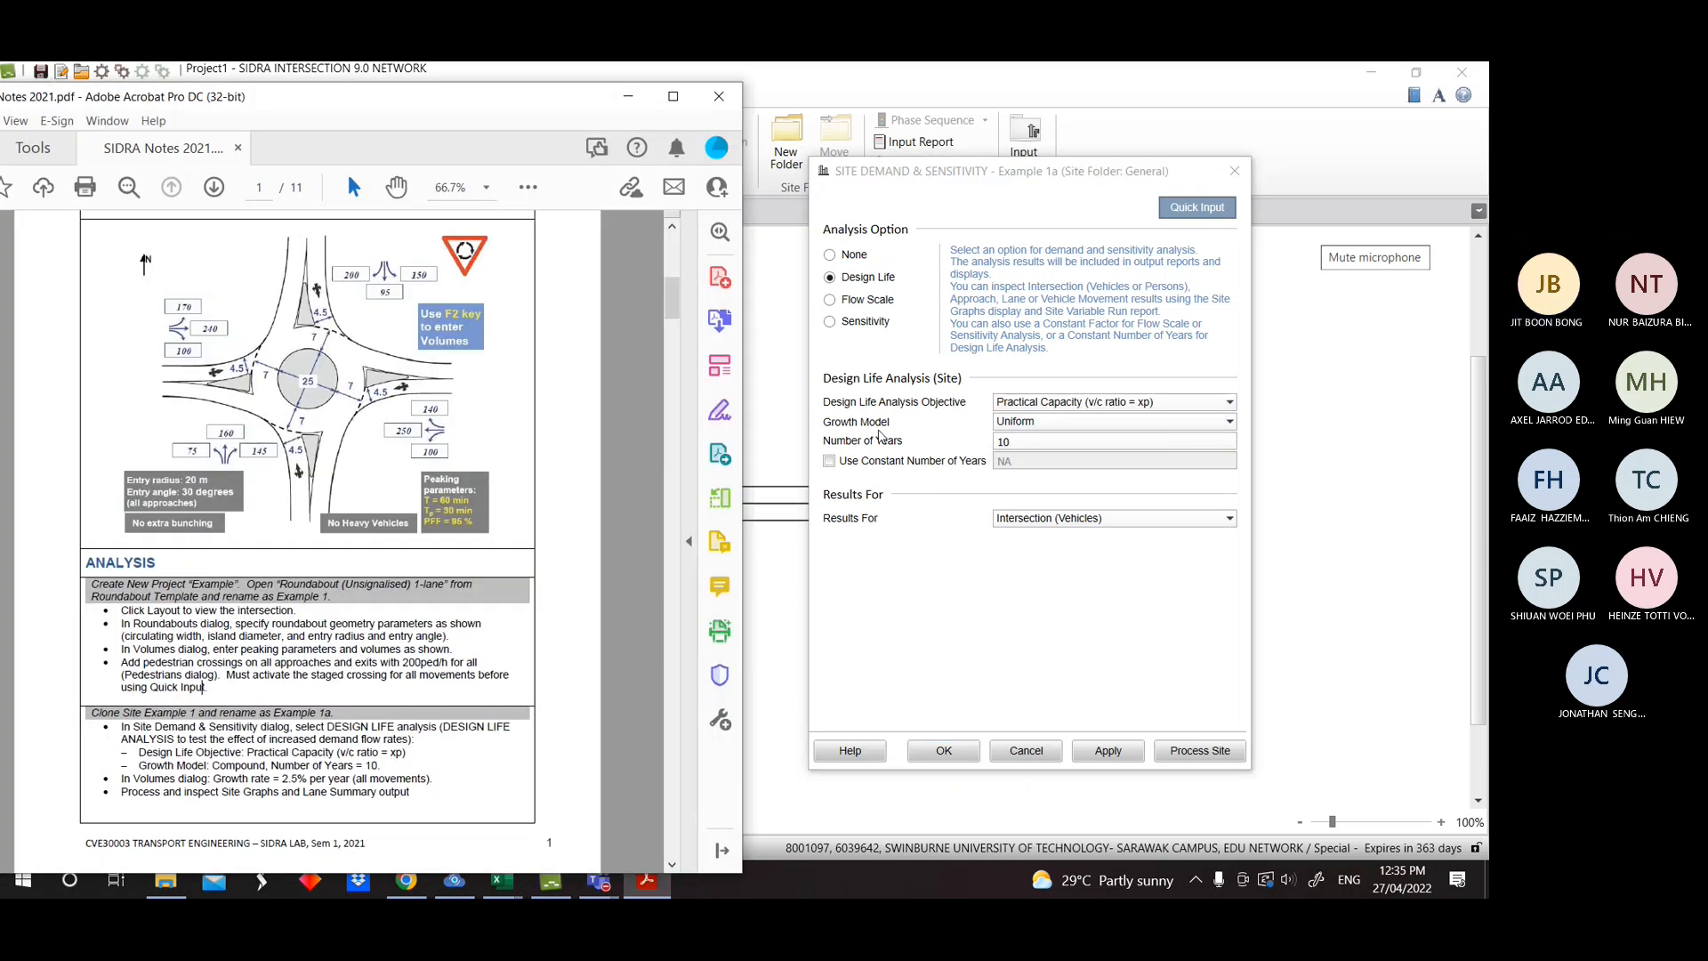
left_click(1011, 424)
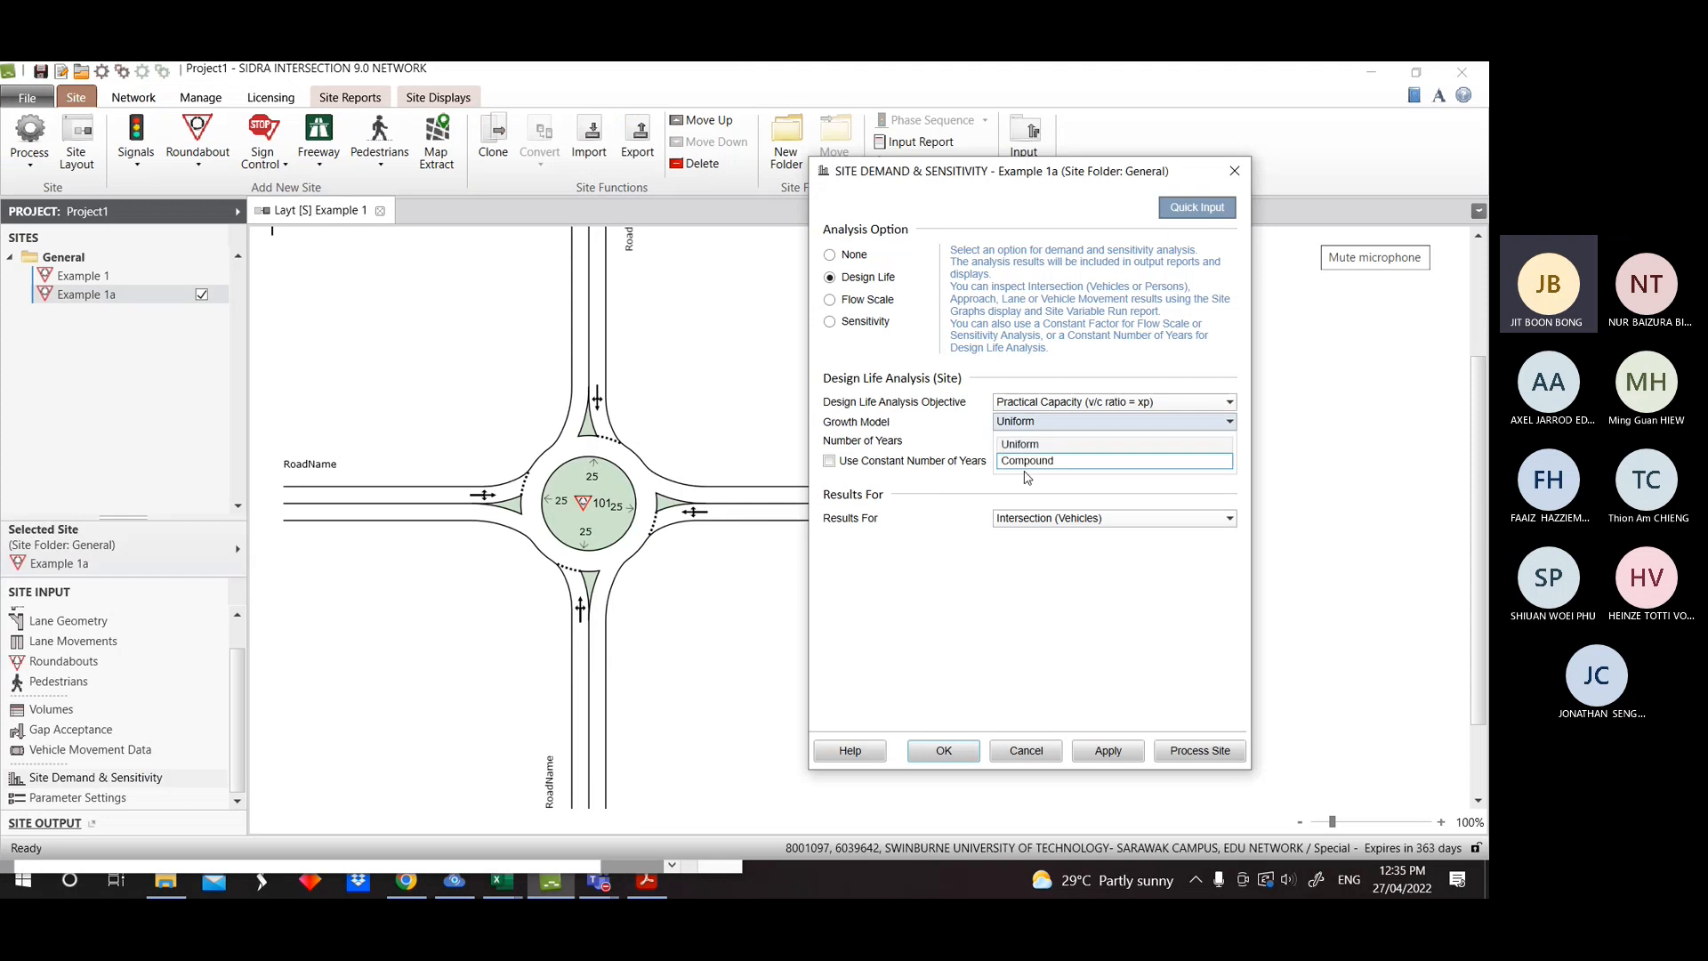
left_click(1021, 462)
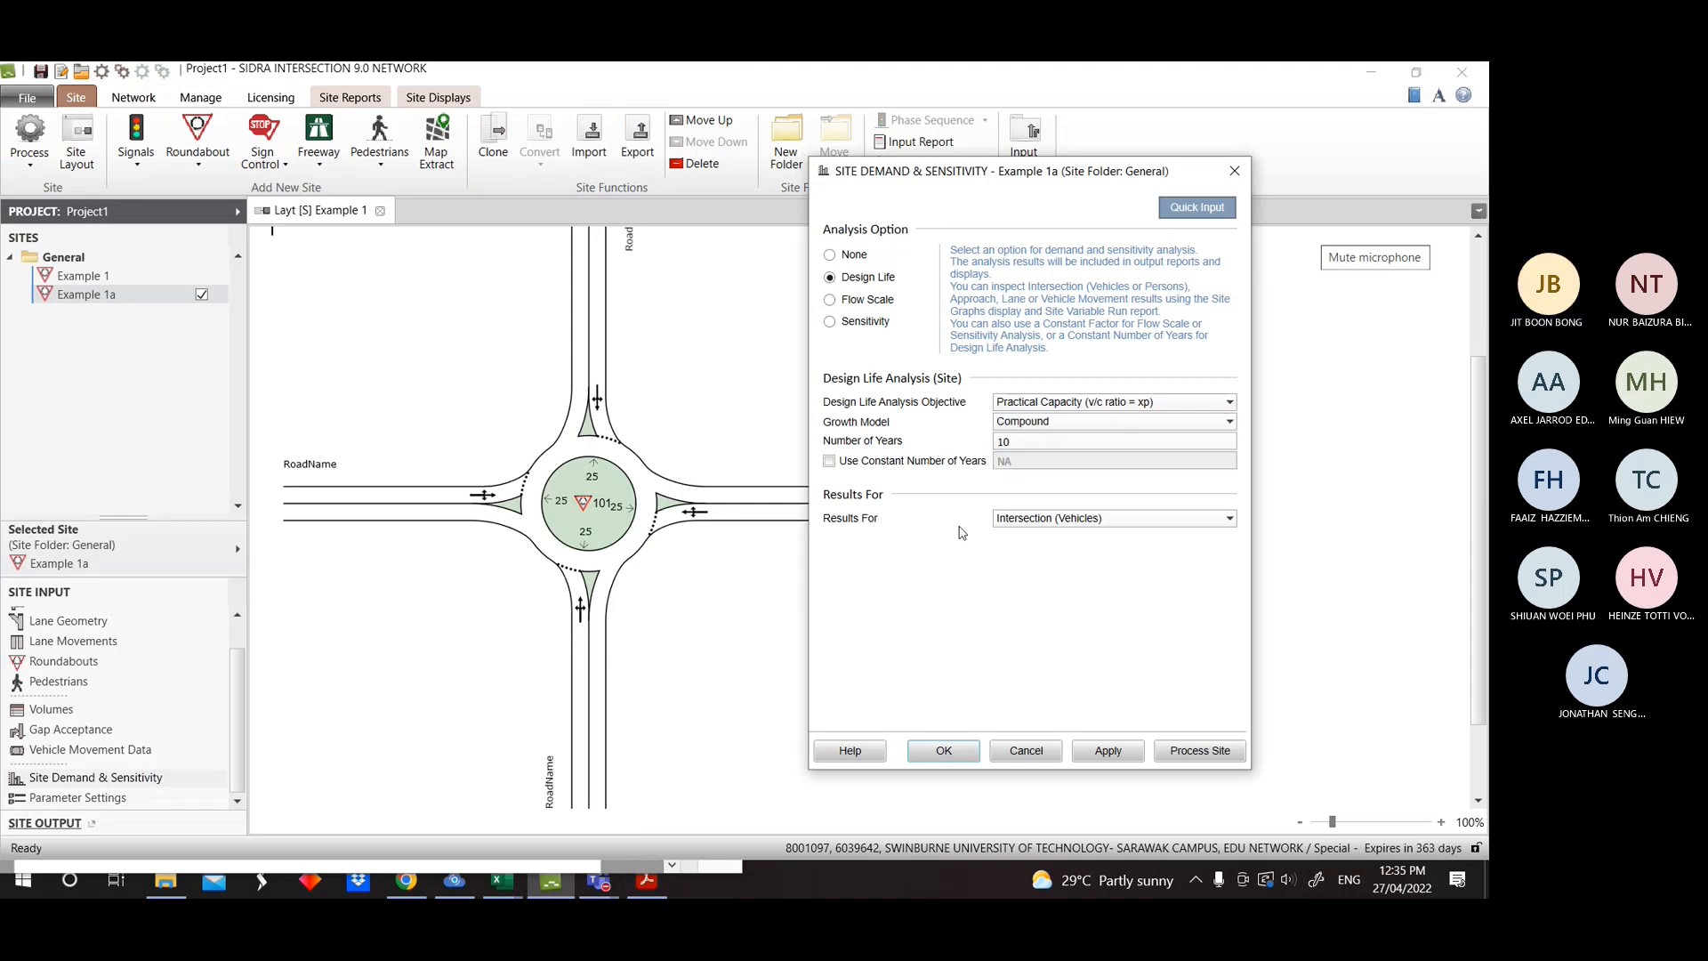
left_click(646, 882)
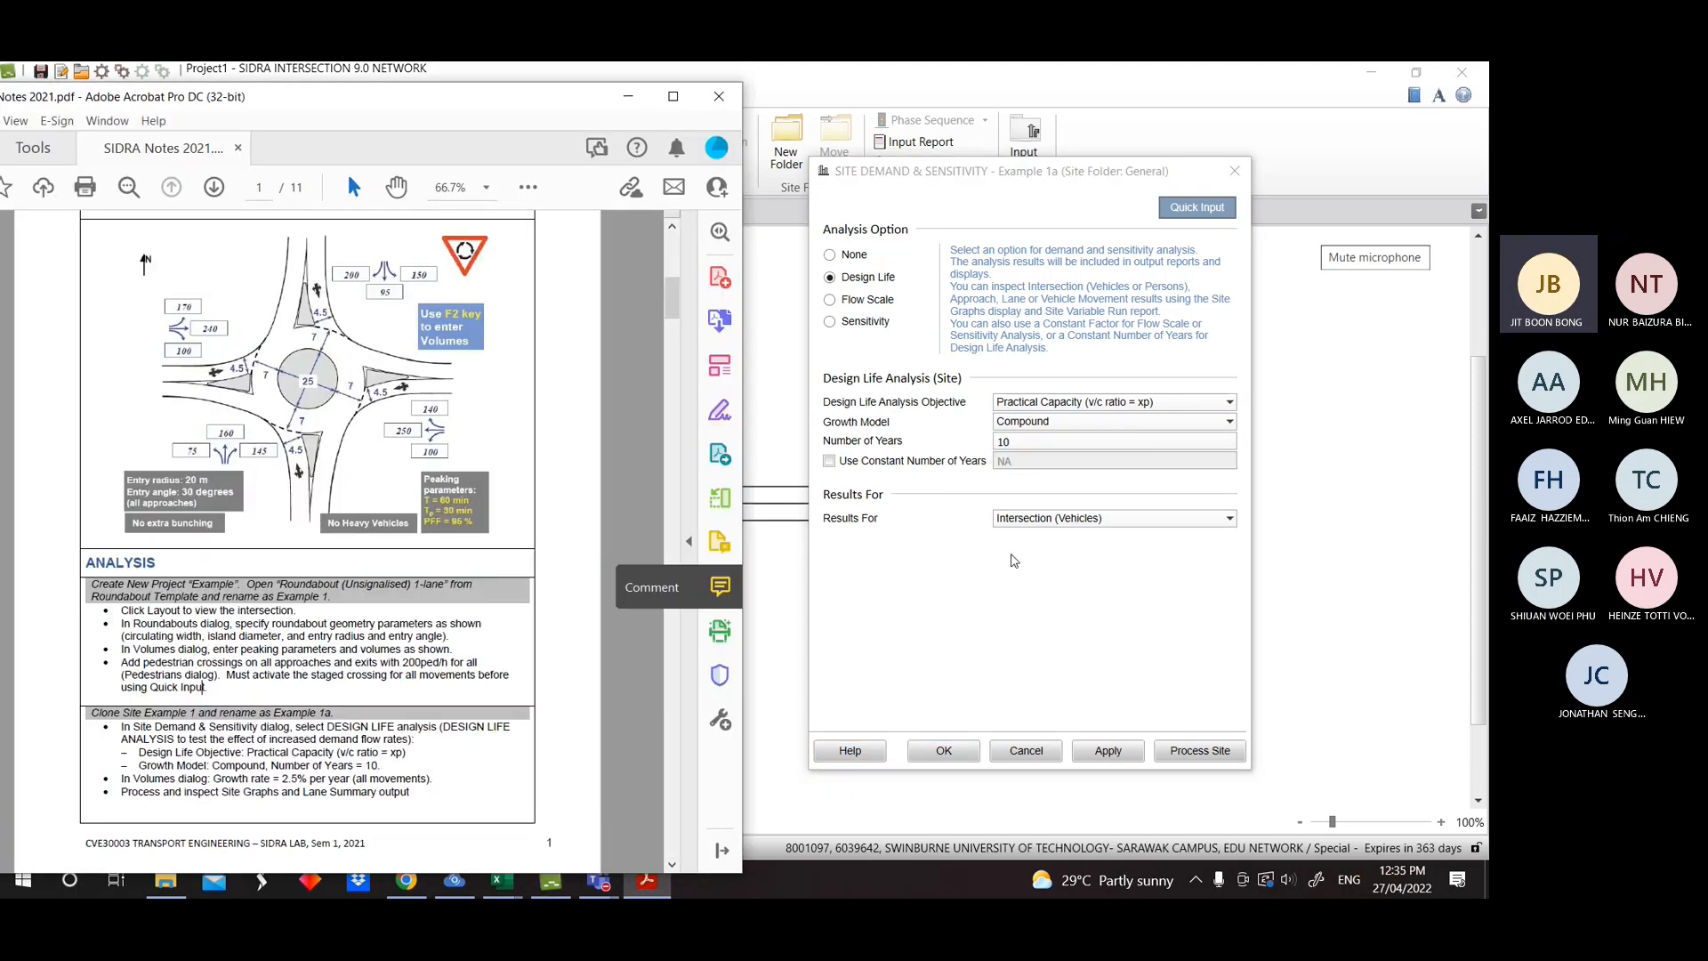
left_click(1074, 719)
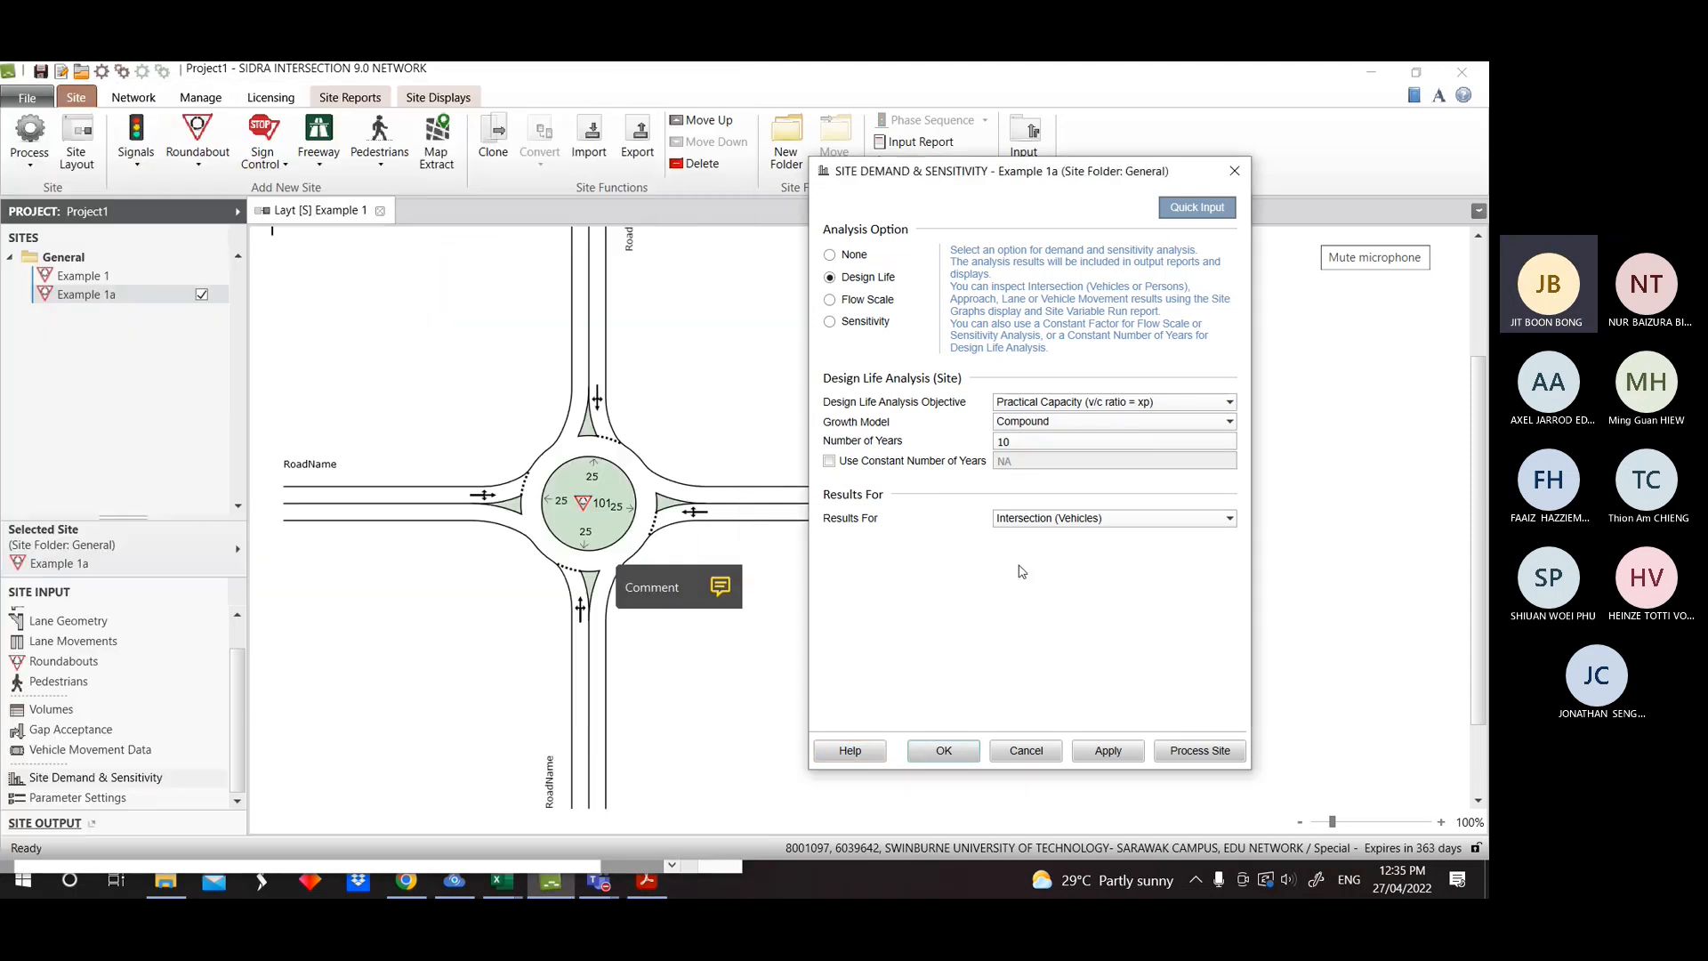
left_click(1112, 753)
left_click(943, 750)
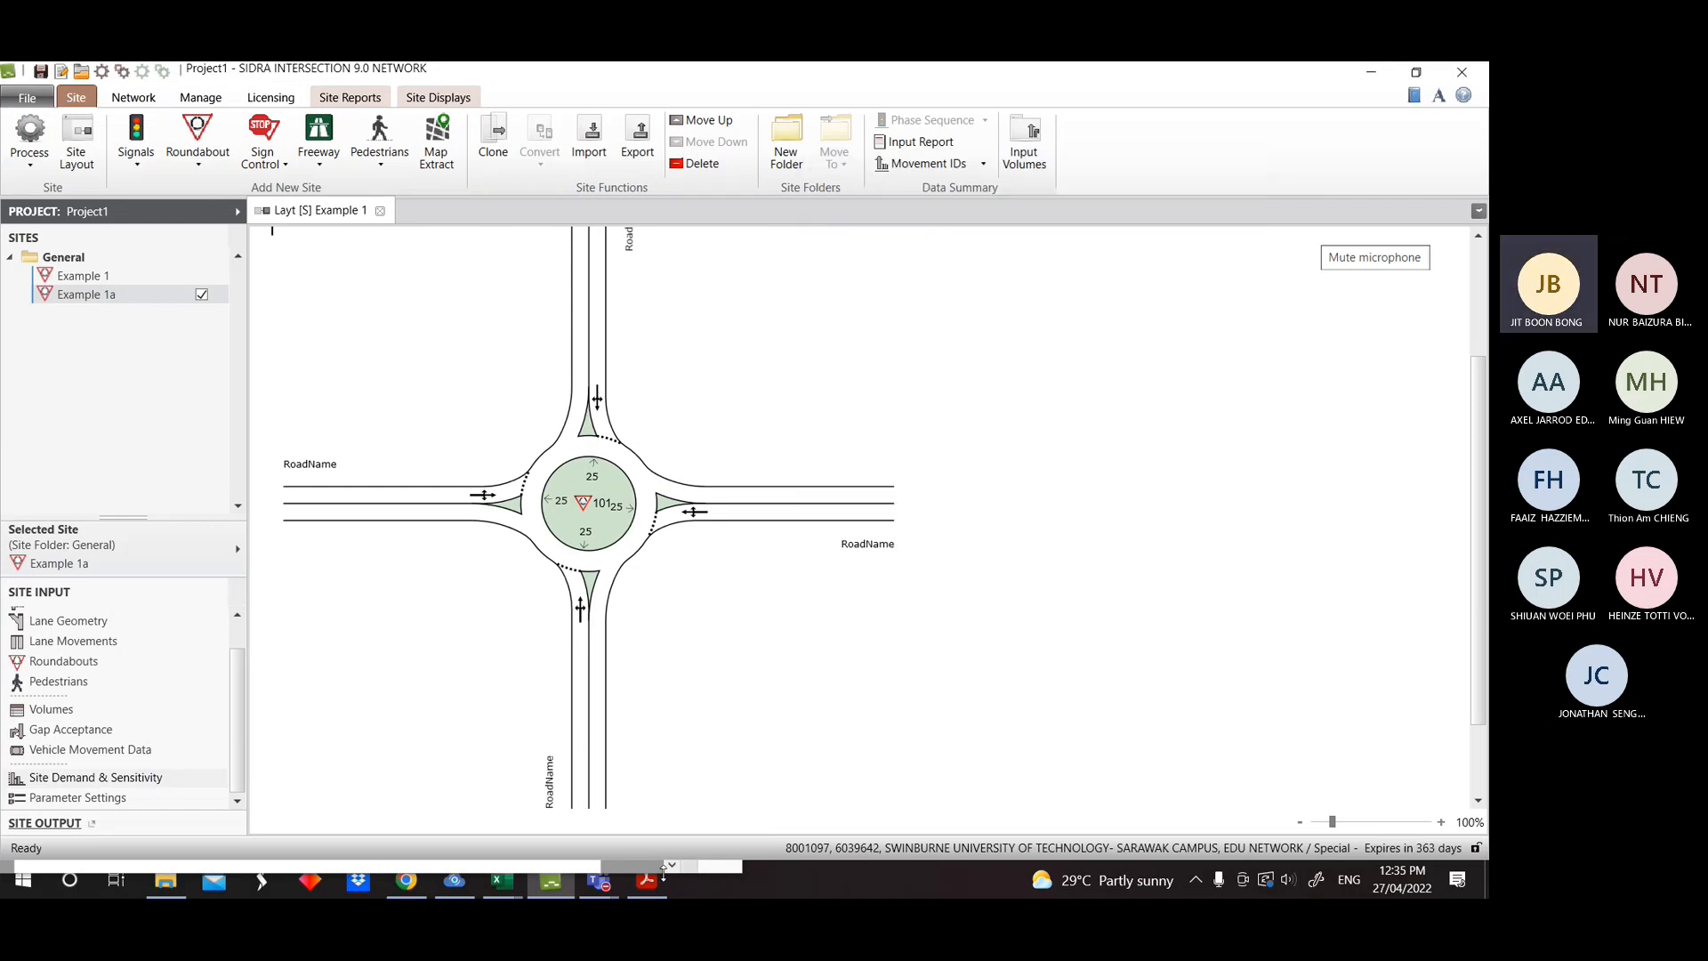
Following the SIDRA notes, set the yearly growth rate of the South approach's left-turn movement to 2.5% in Example 1a's volume factors.
left_click(647, 880)
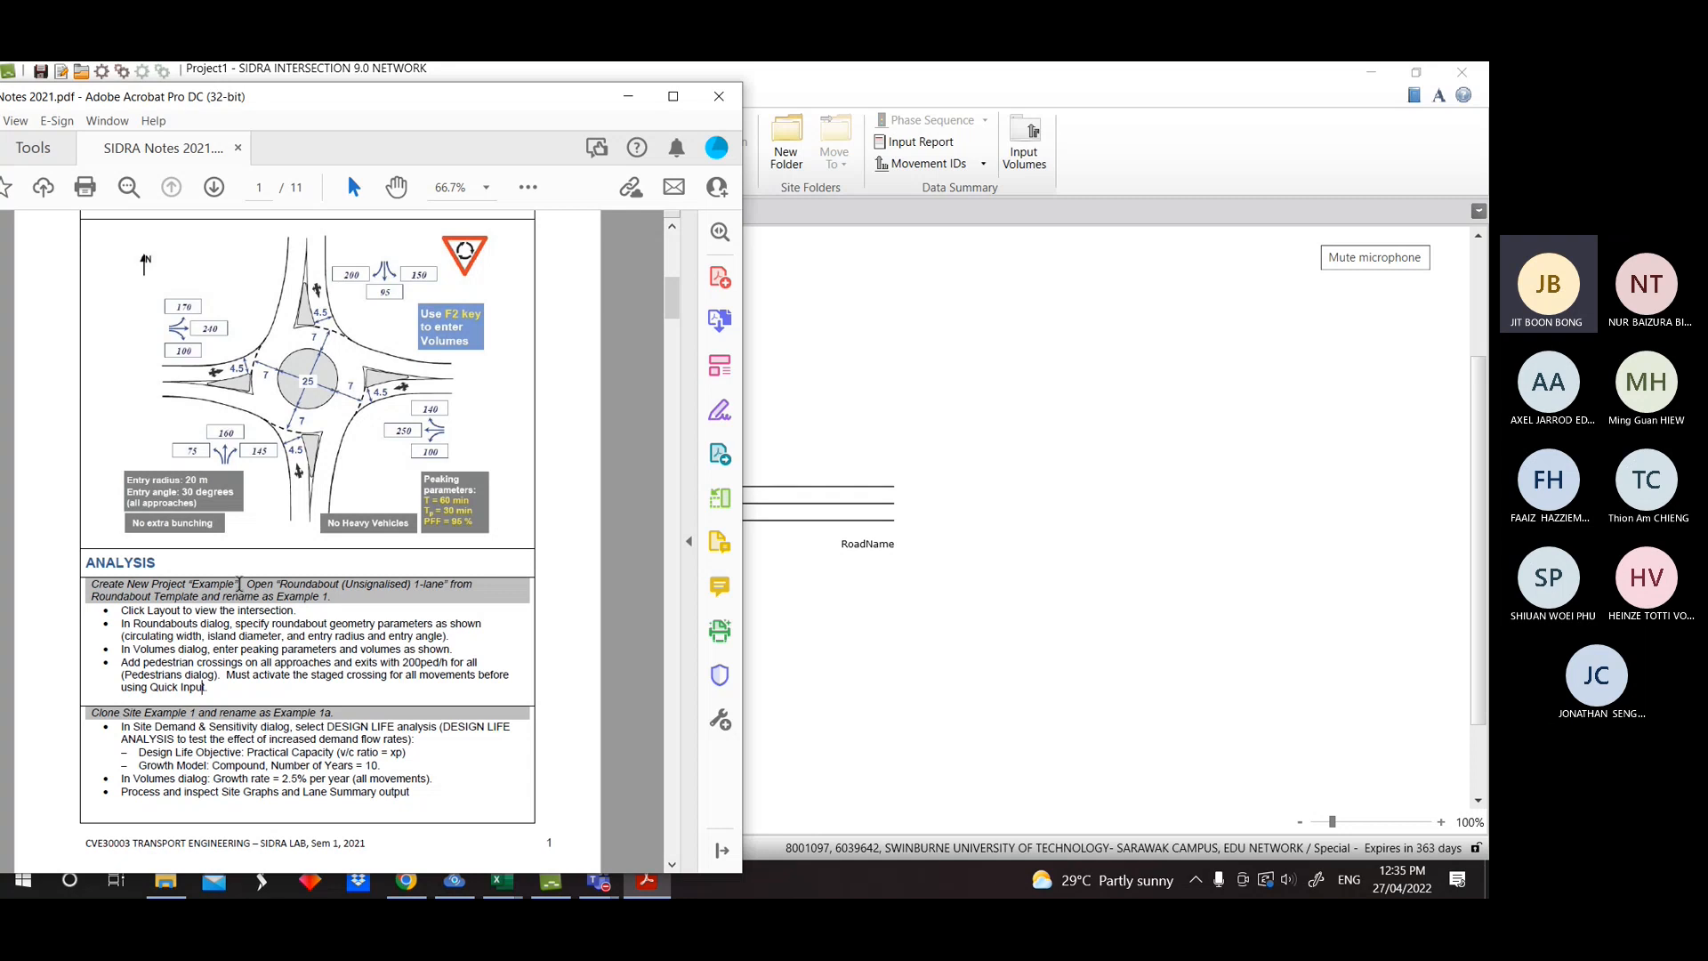
left_click_drag(323, 98, 909, 92)
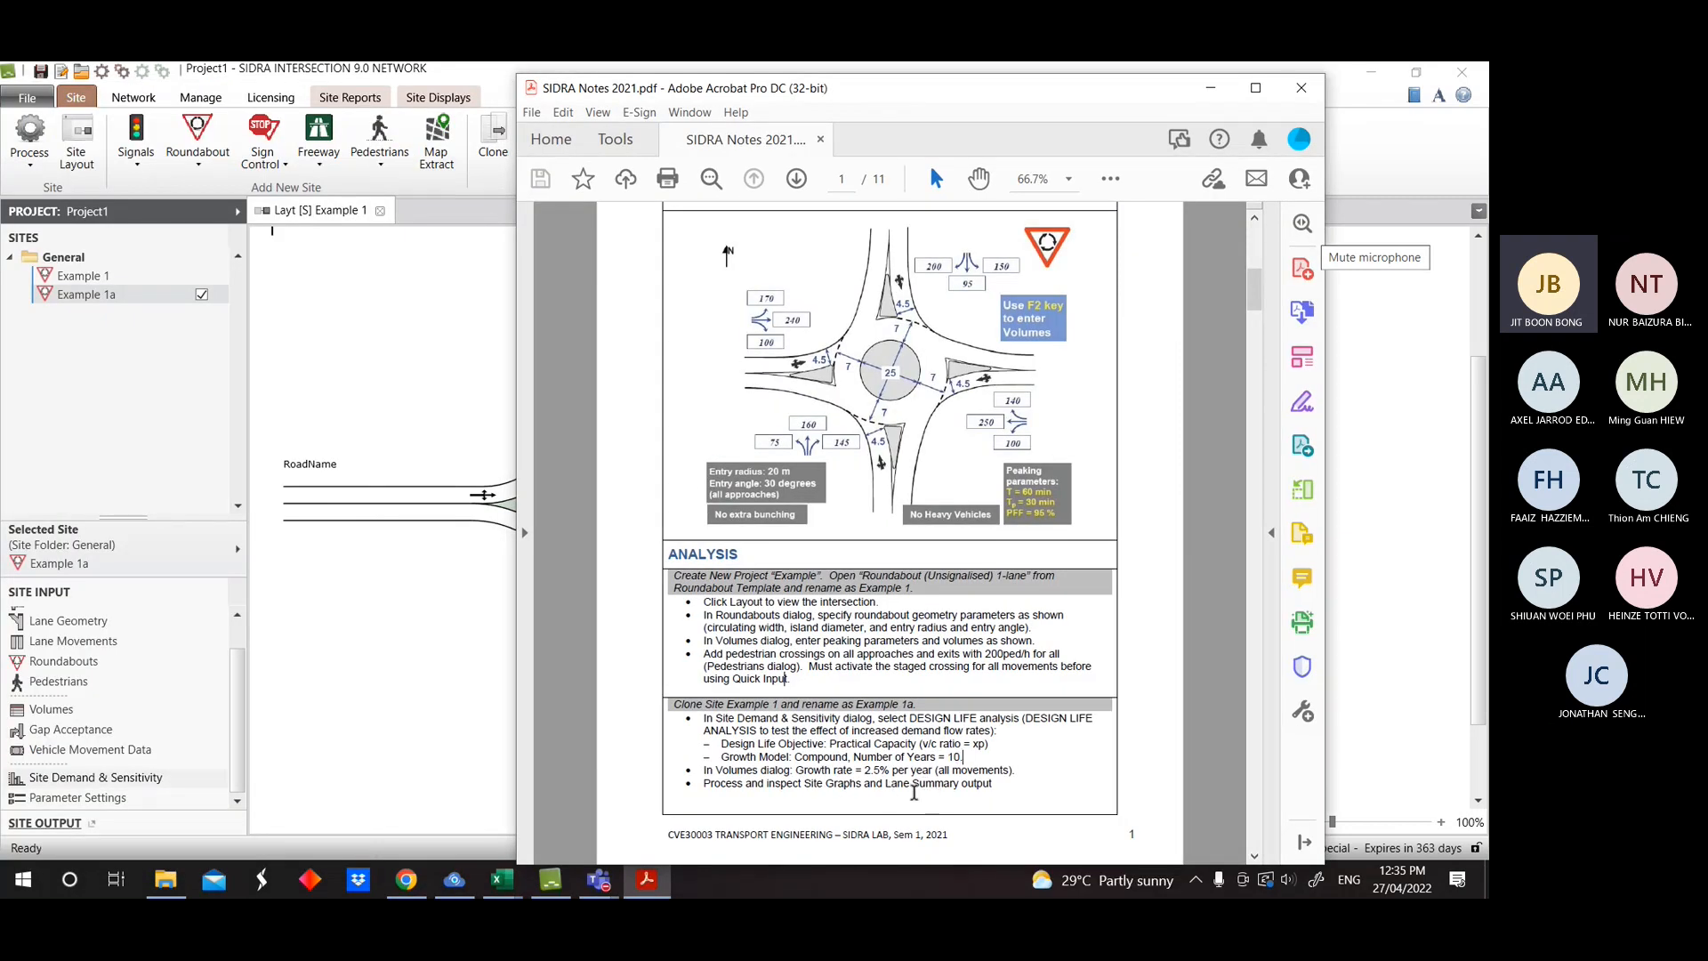
left_click_drag(865, 772, 888, 770)
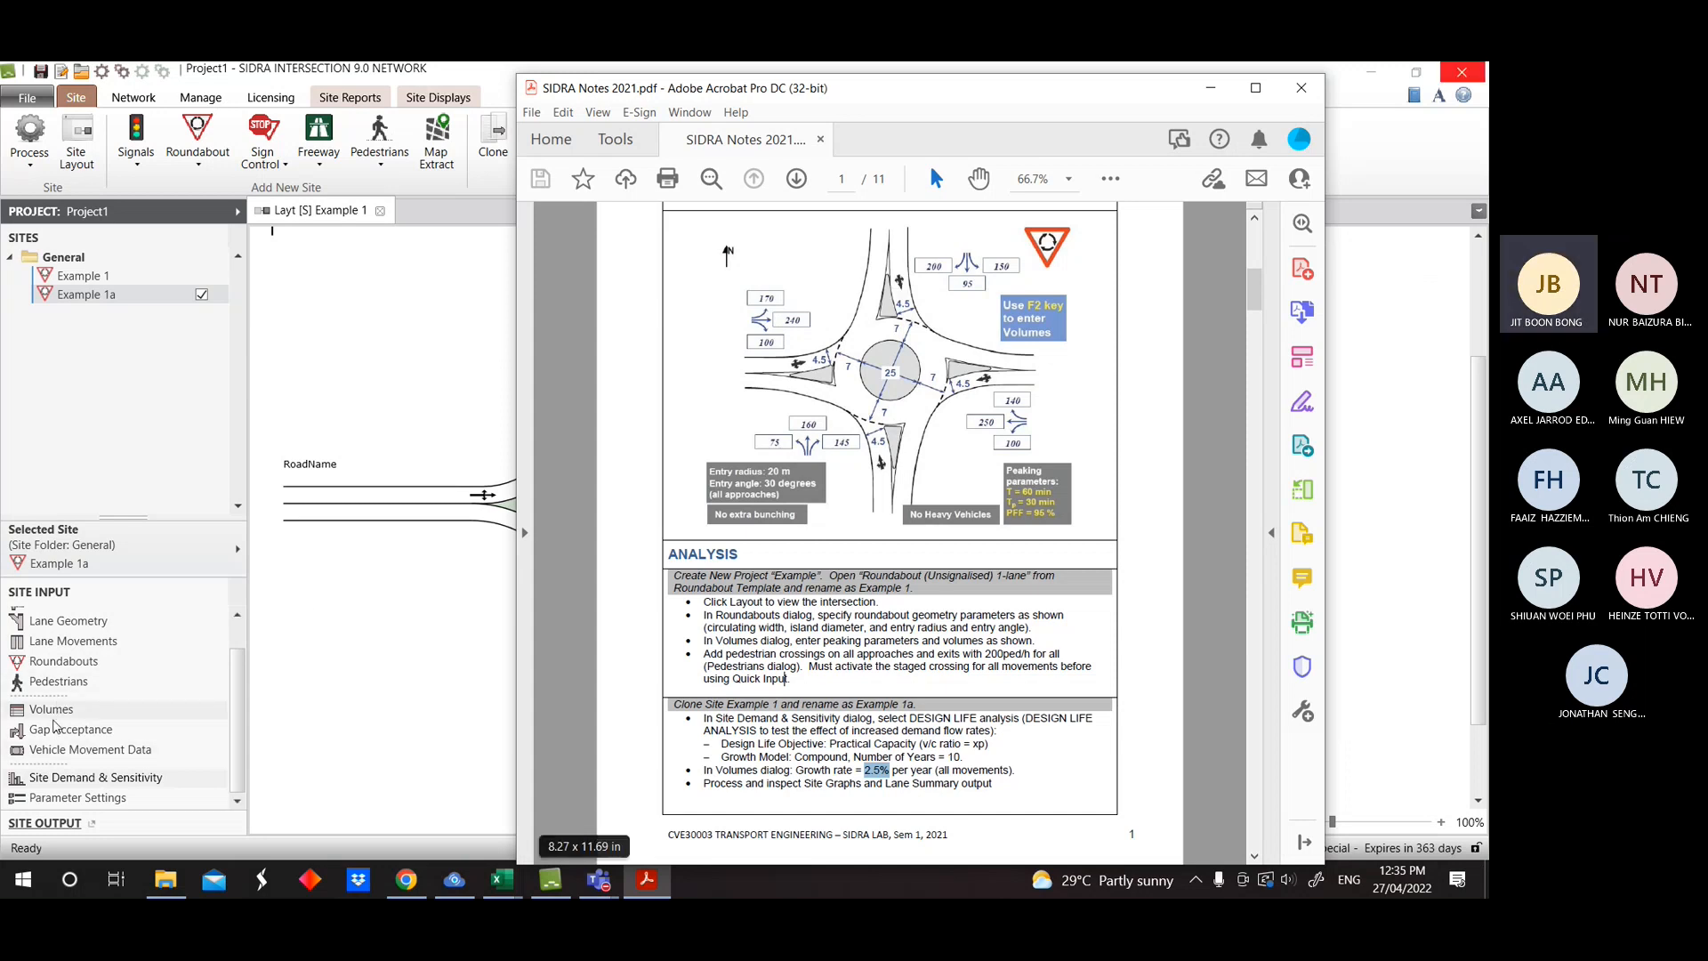
left_click(50, 709)
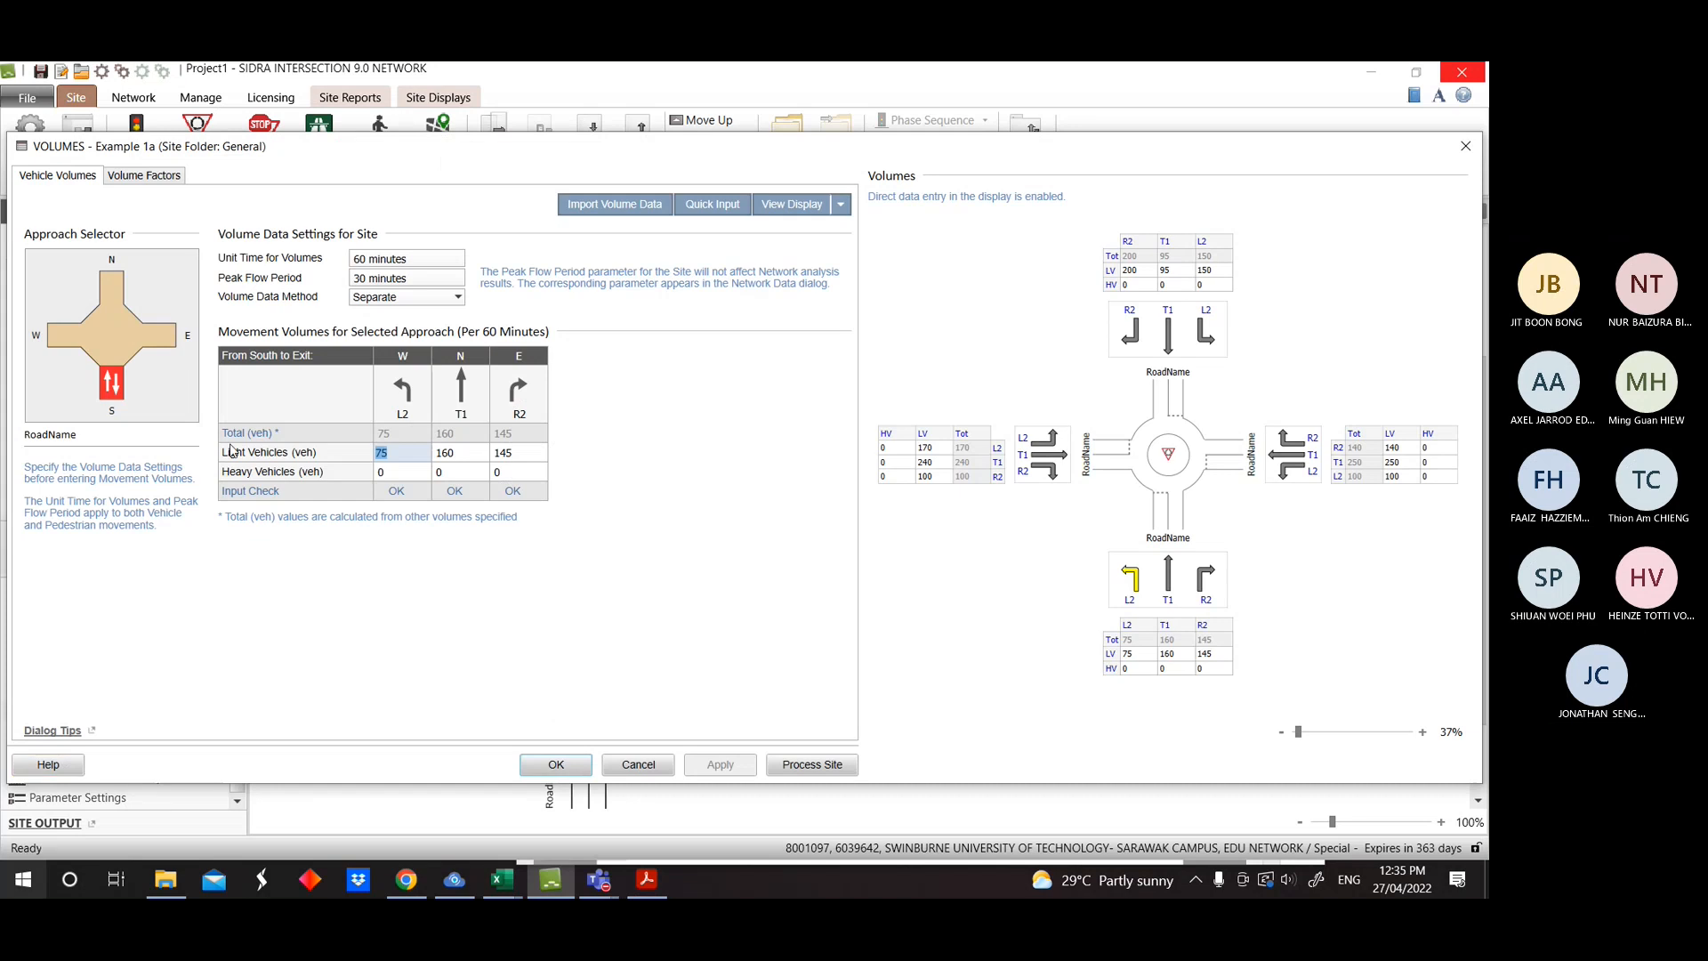
left_click(164, 170)
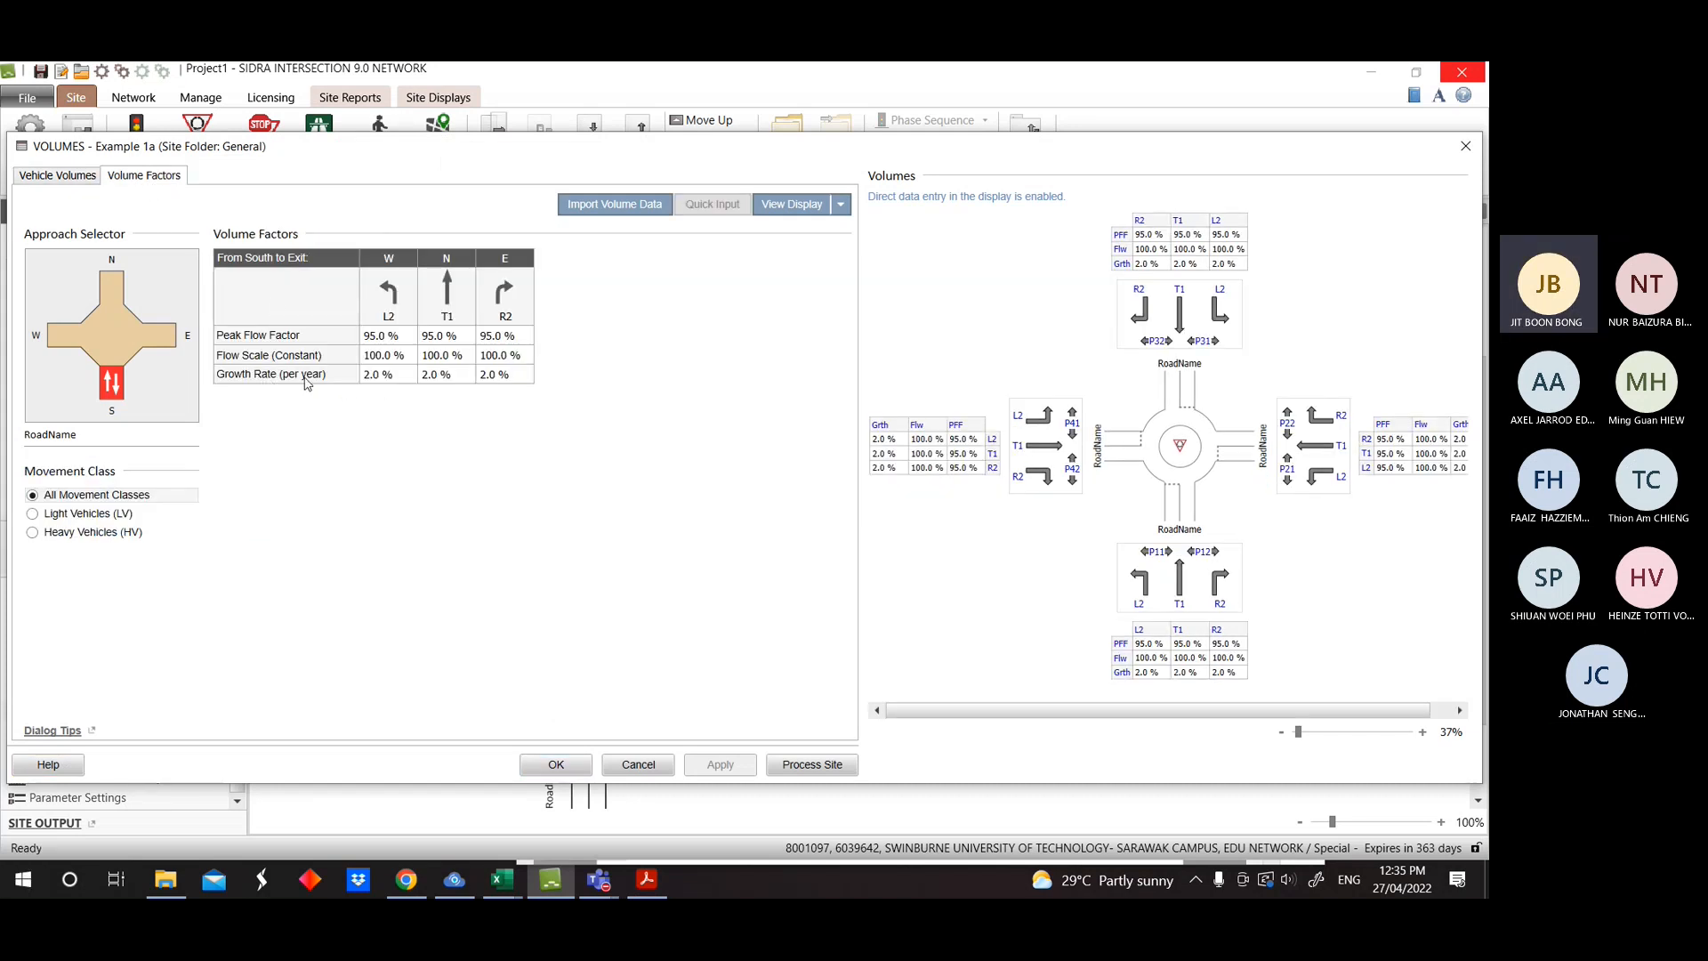
left_click(378, 380)
type("2.5")
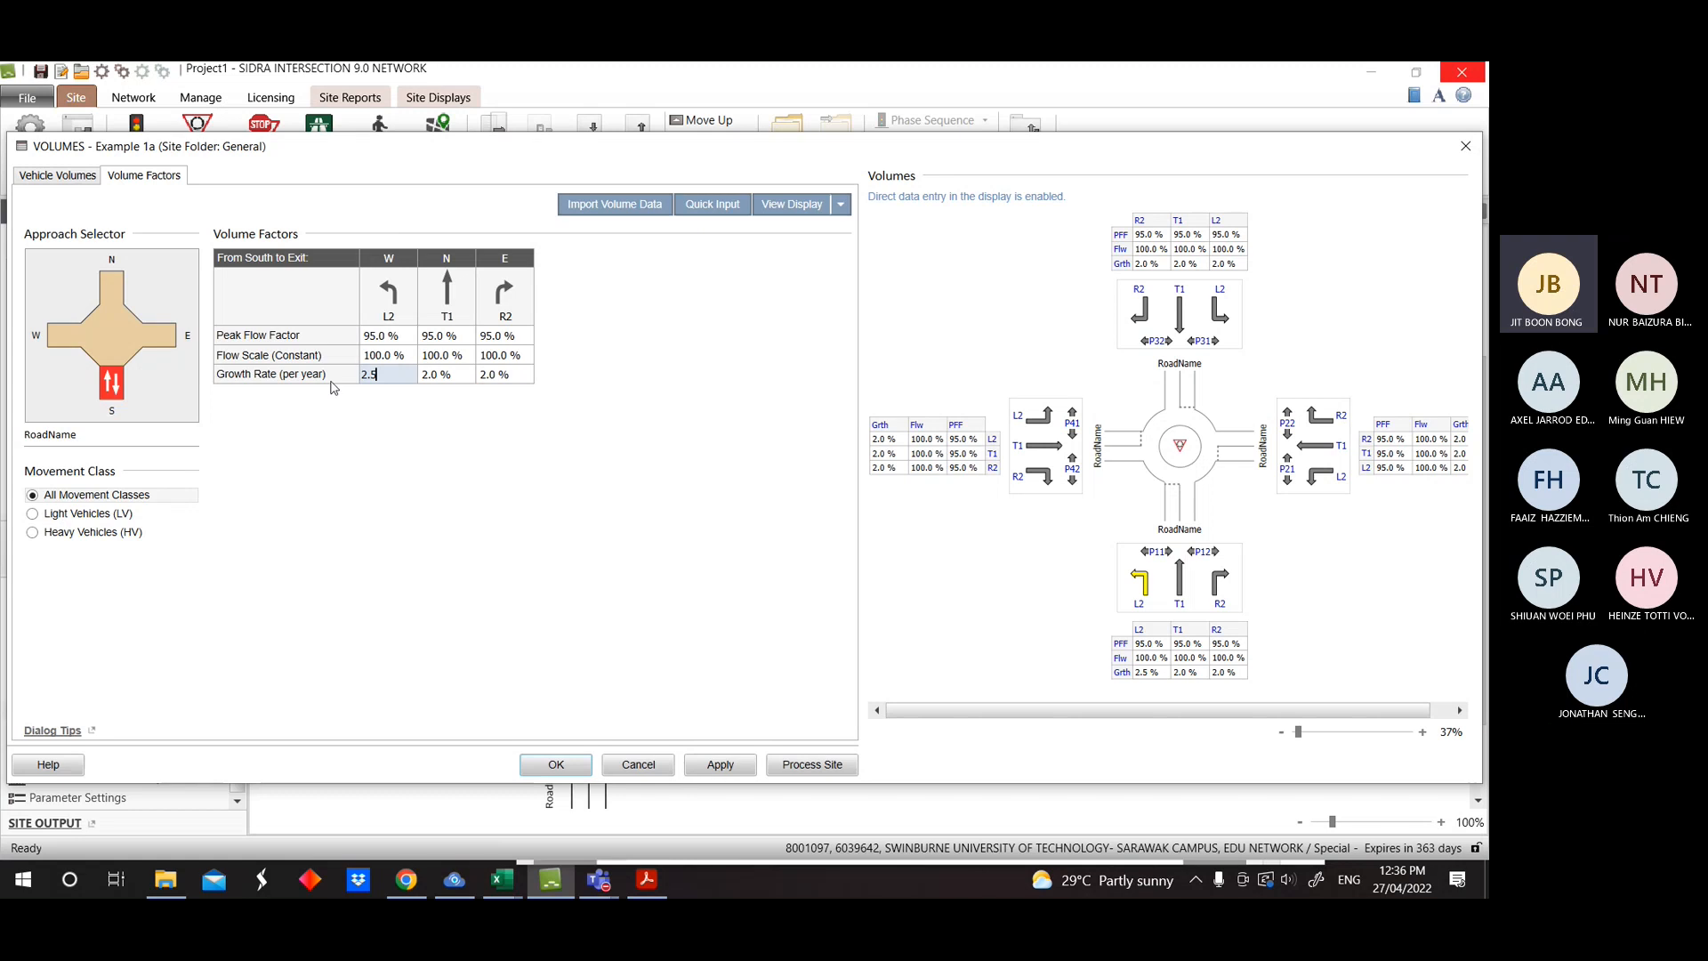
Use Quick Input to copy the growth rate to all movements on all legs of the site.
left_click(711, 205)
left_click_drag(722, 312, 943, 270)
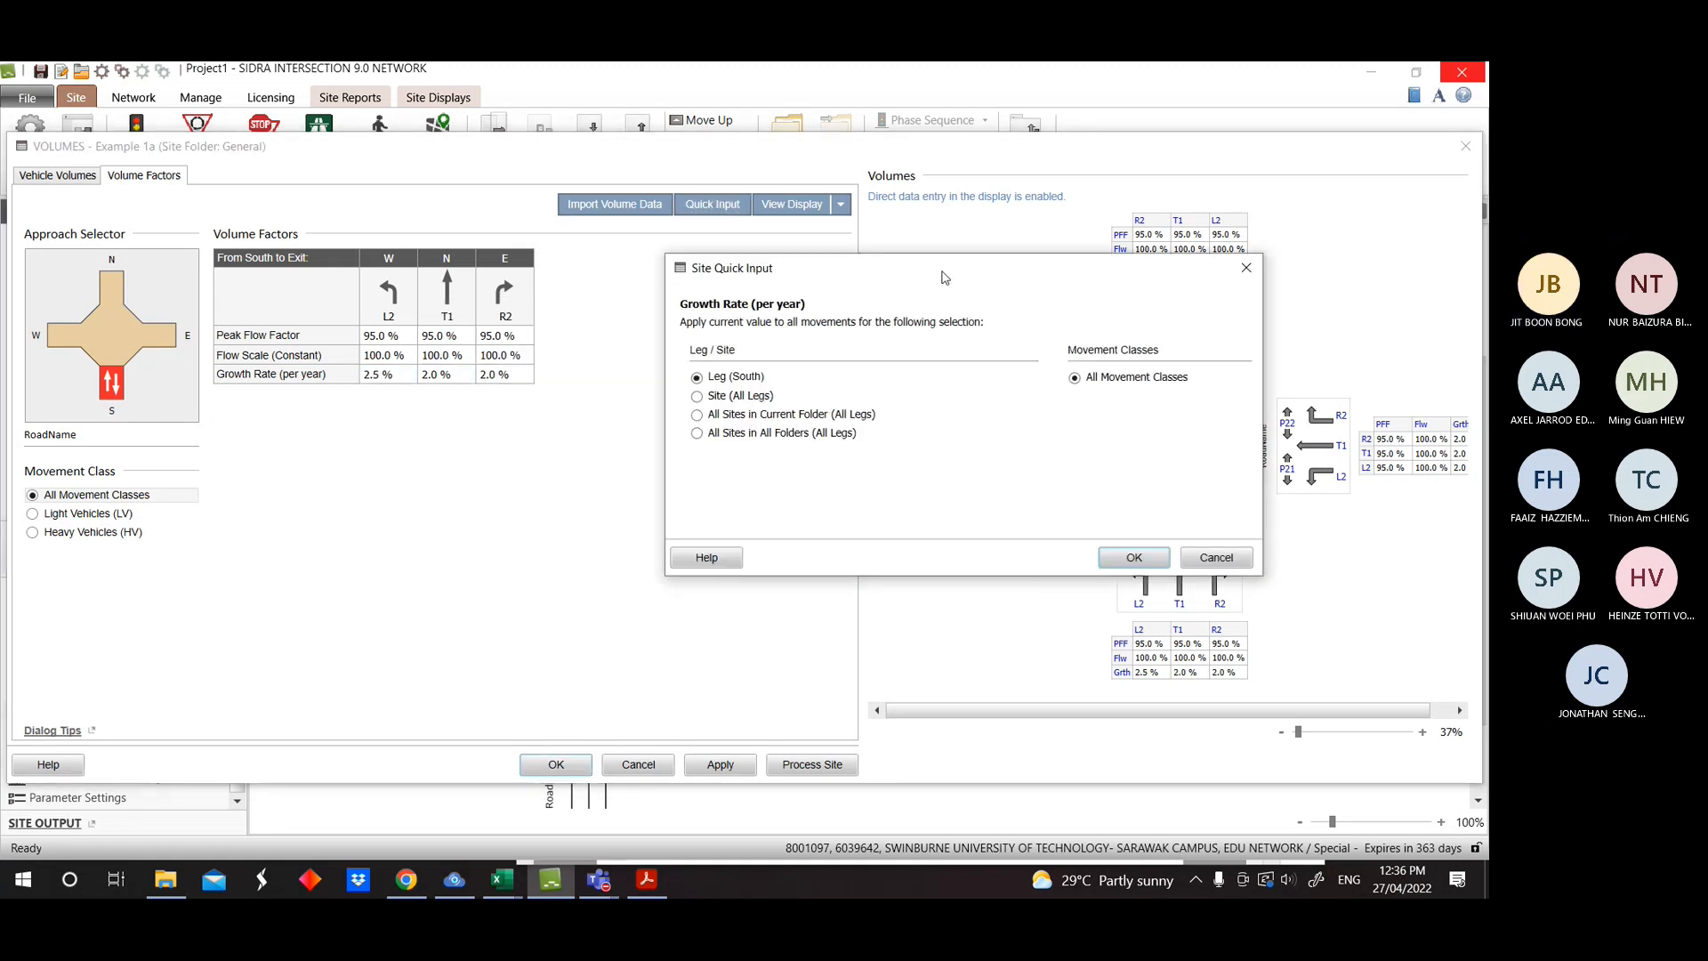
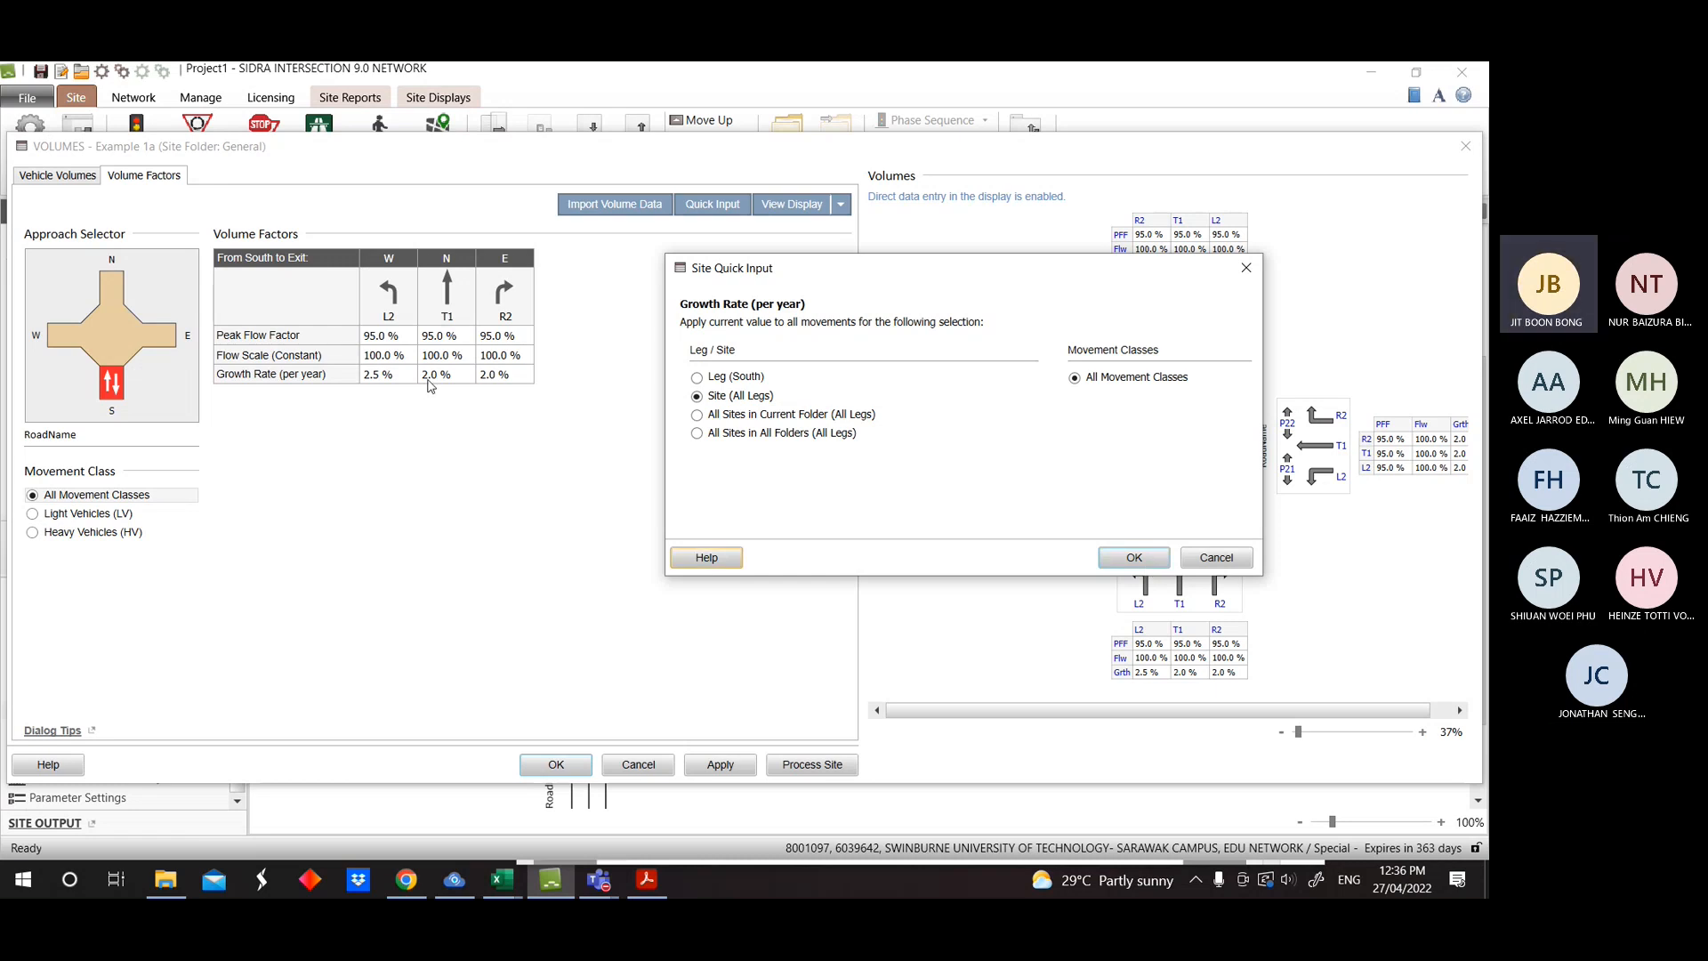
left_click(1136, 566)
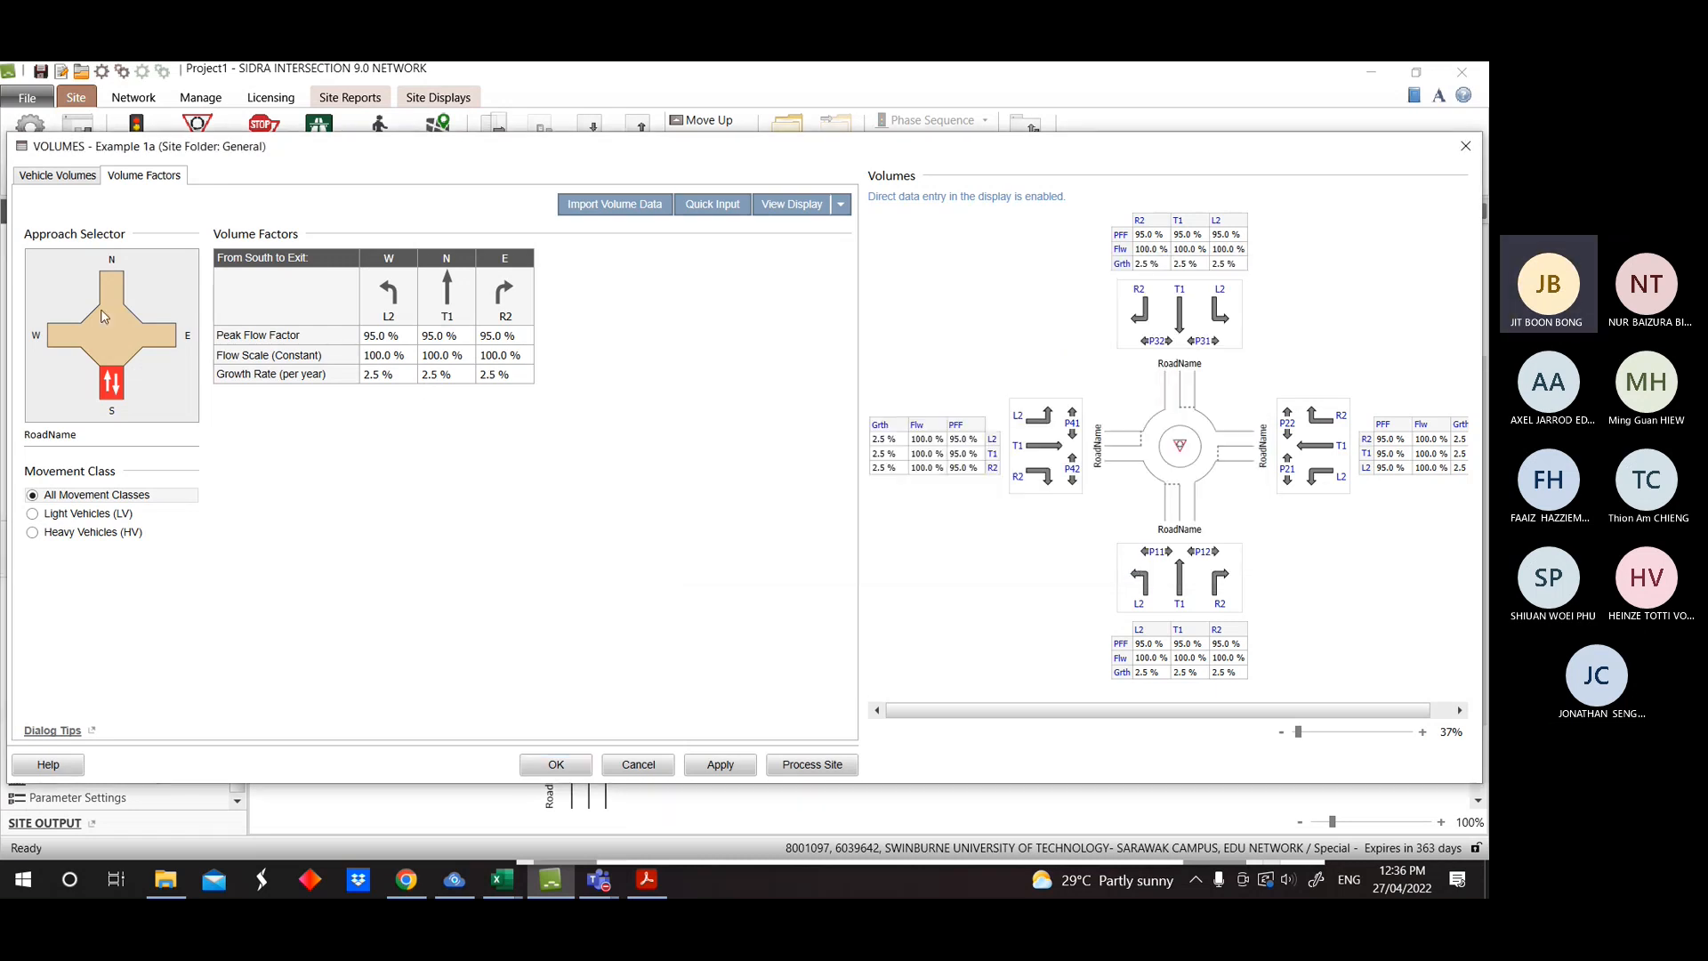
Check the growth rates on the west, east and south approaches and accept Example 1a's volume settings.
left_click(64, 338)
left_click(159, 336)
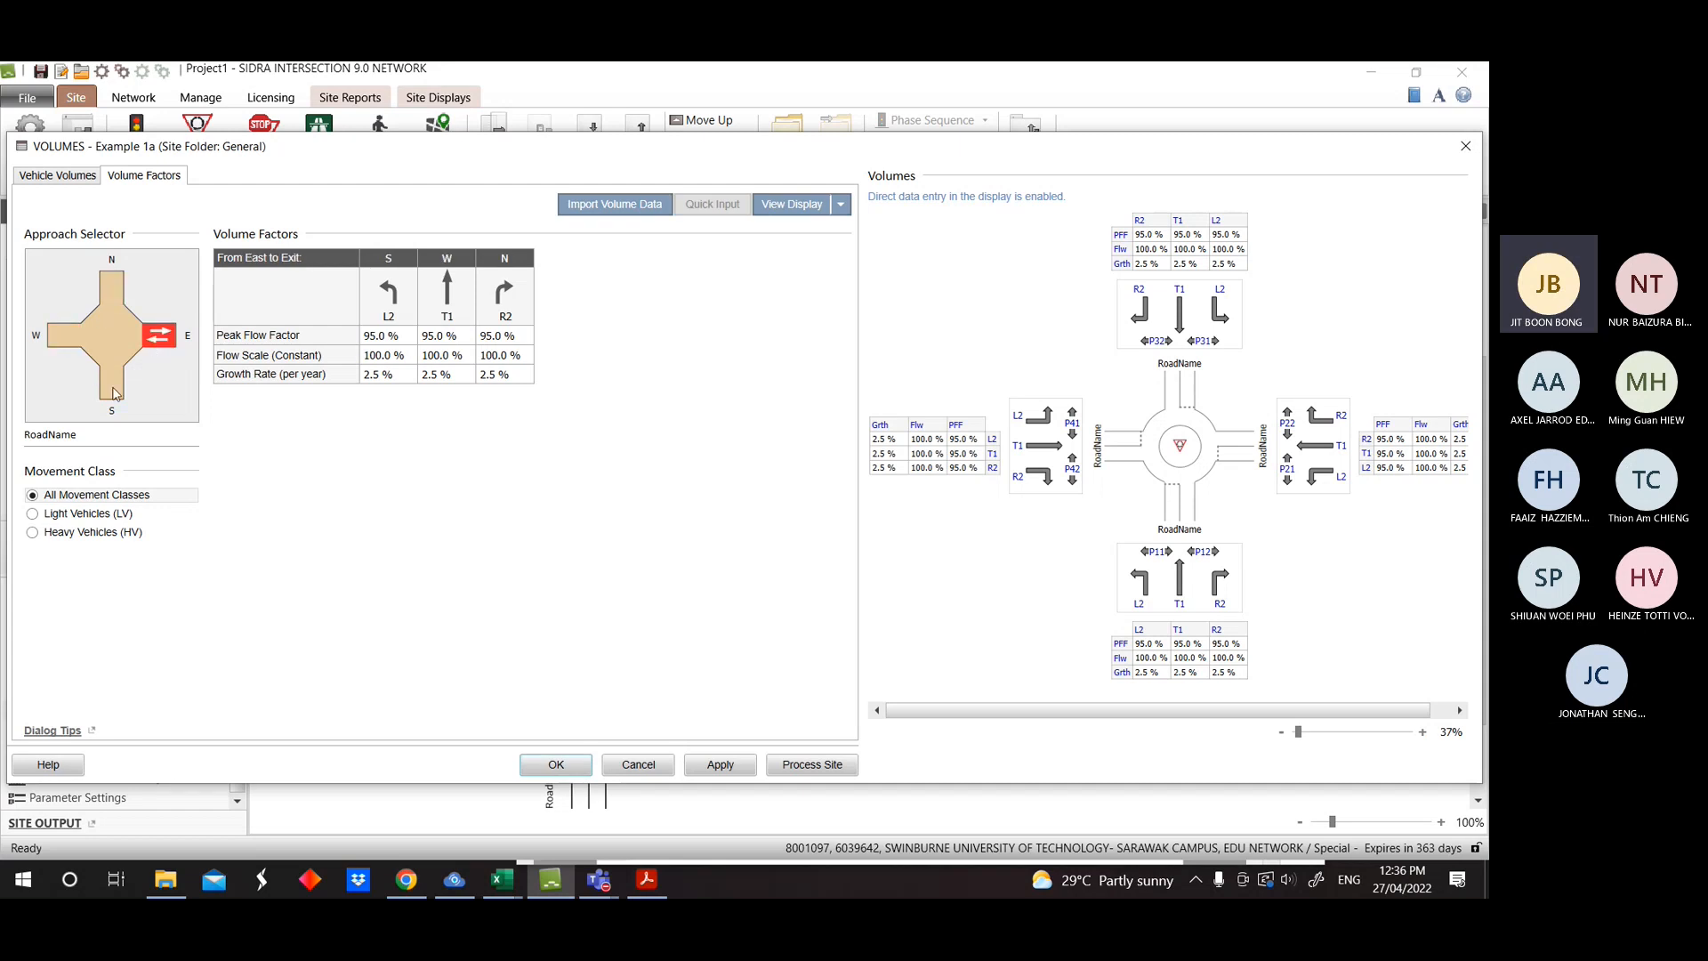
left_click(112, 383)
left_click(743, 762)
left_click(552, 764)
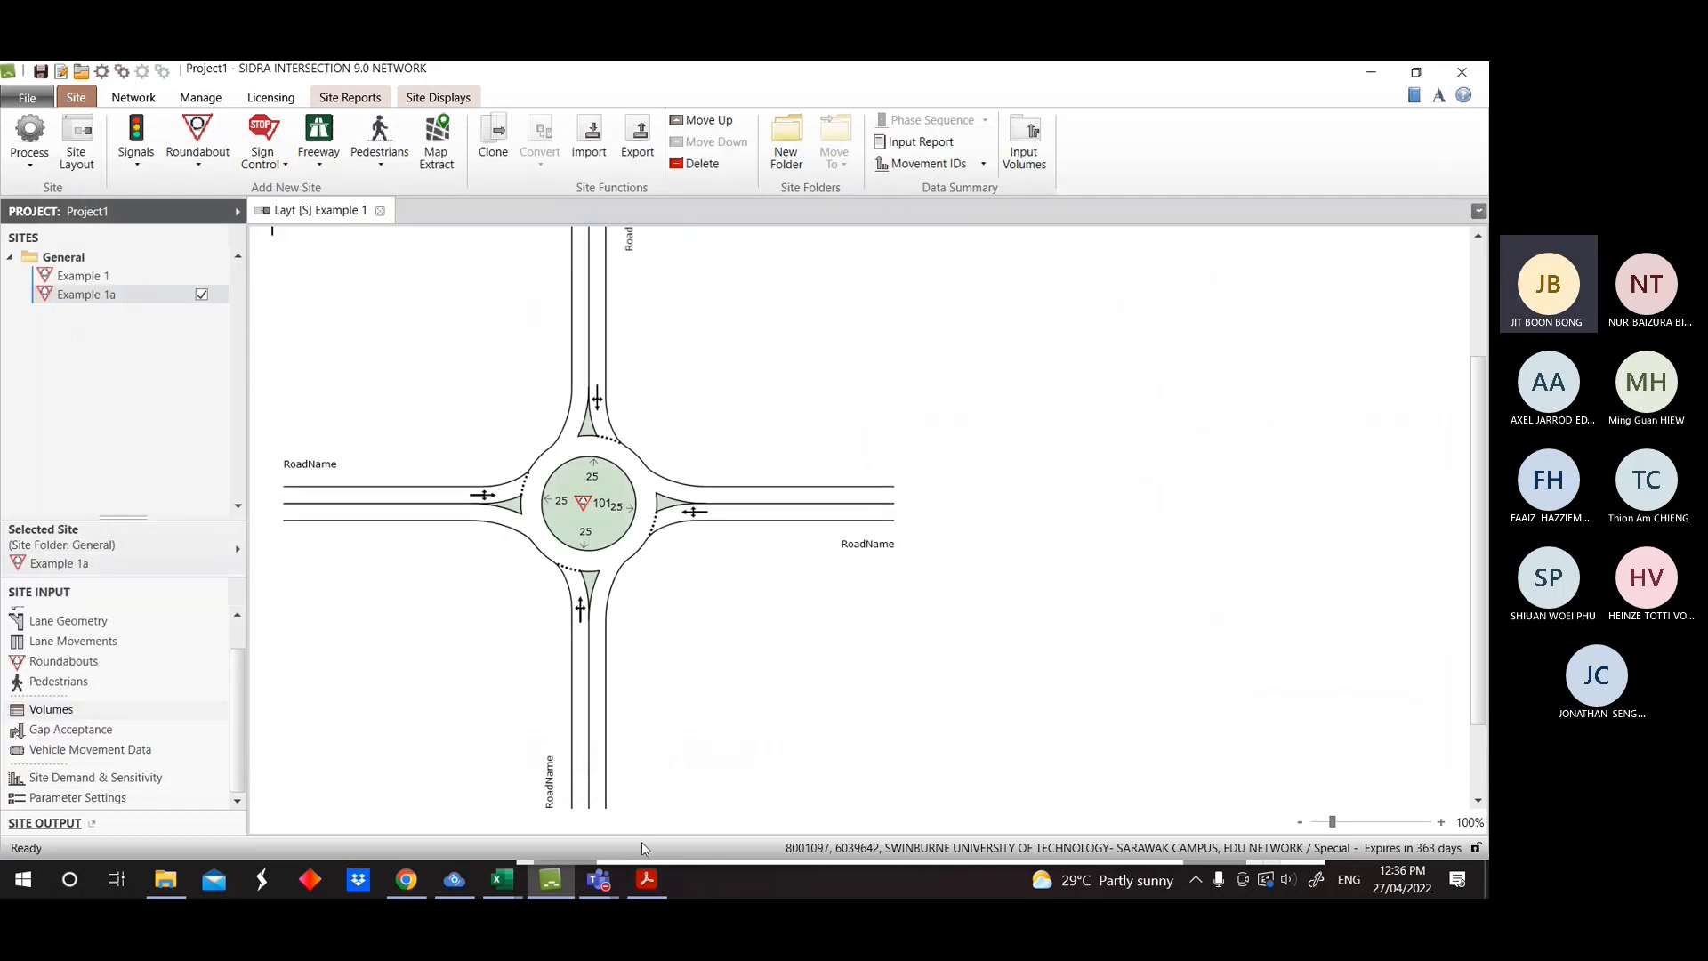
Read the remaining Example 1a instructions and the peaking parameters page in the SIDRA notes, and return to SIDRA INTERSECTION.
left_click(647, 879)
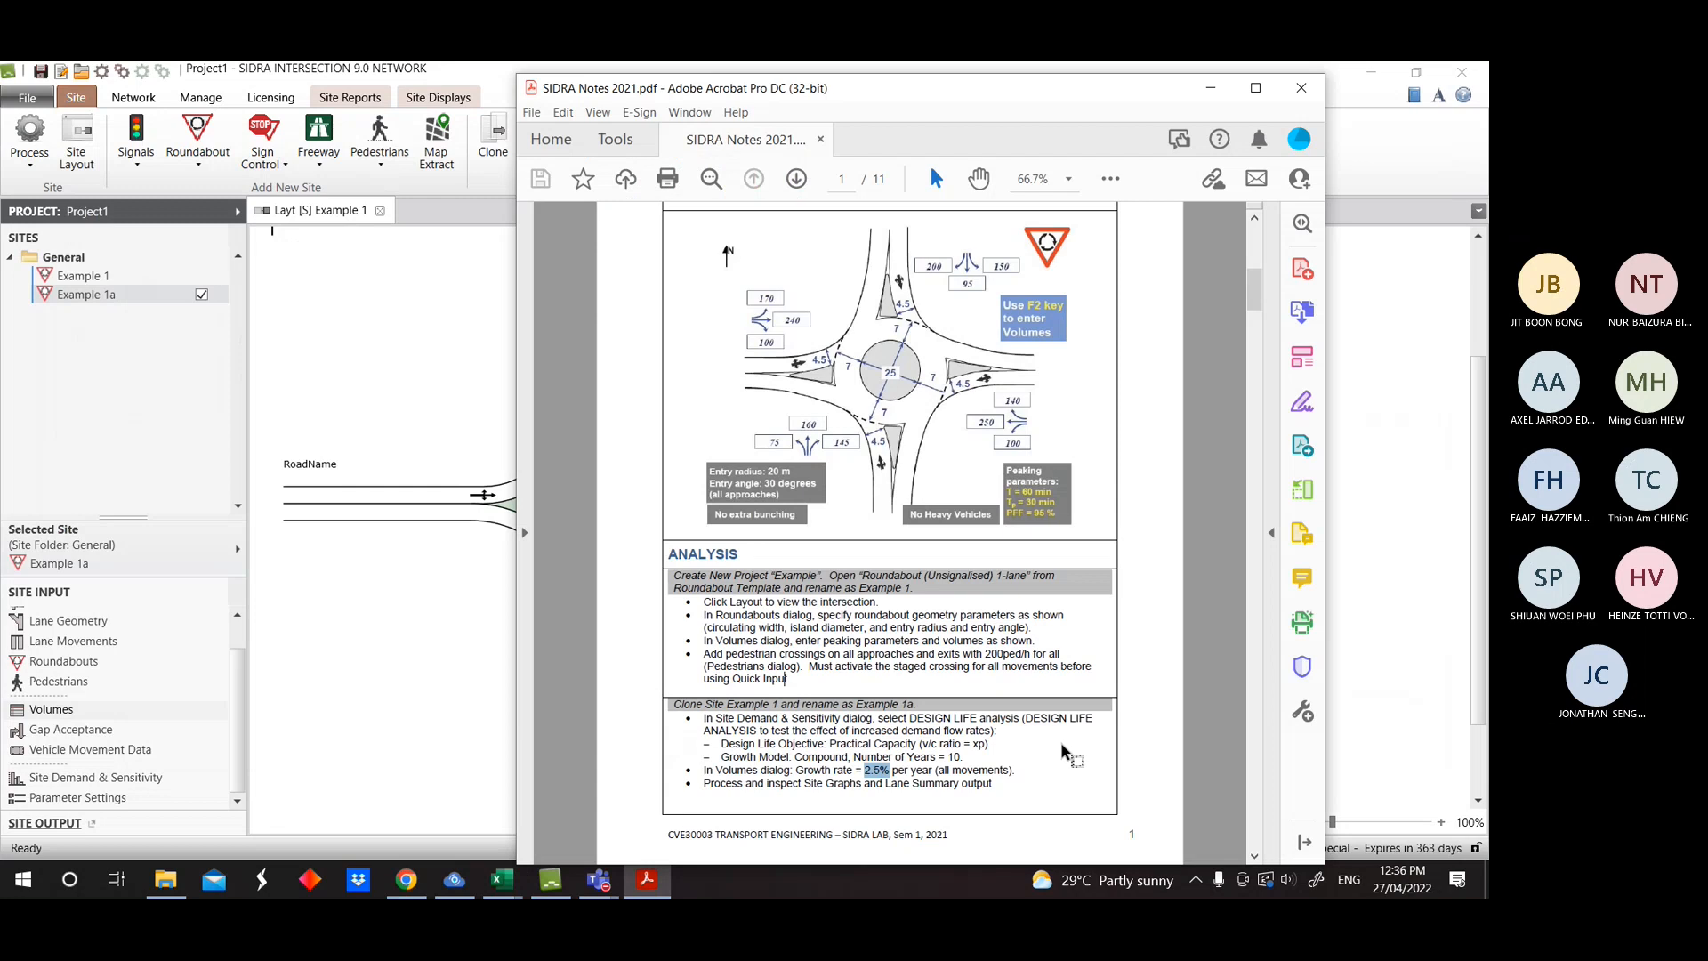
scroll(1061, 756, "down", 1)
scroll(832, 756, "down", 10)
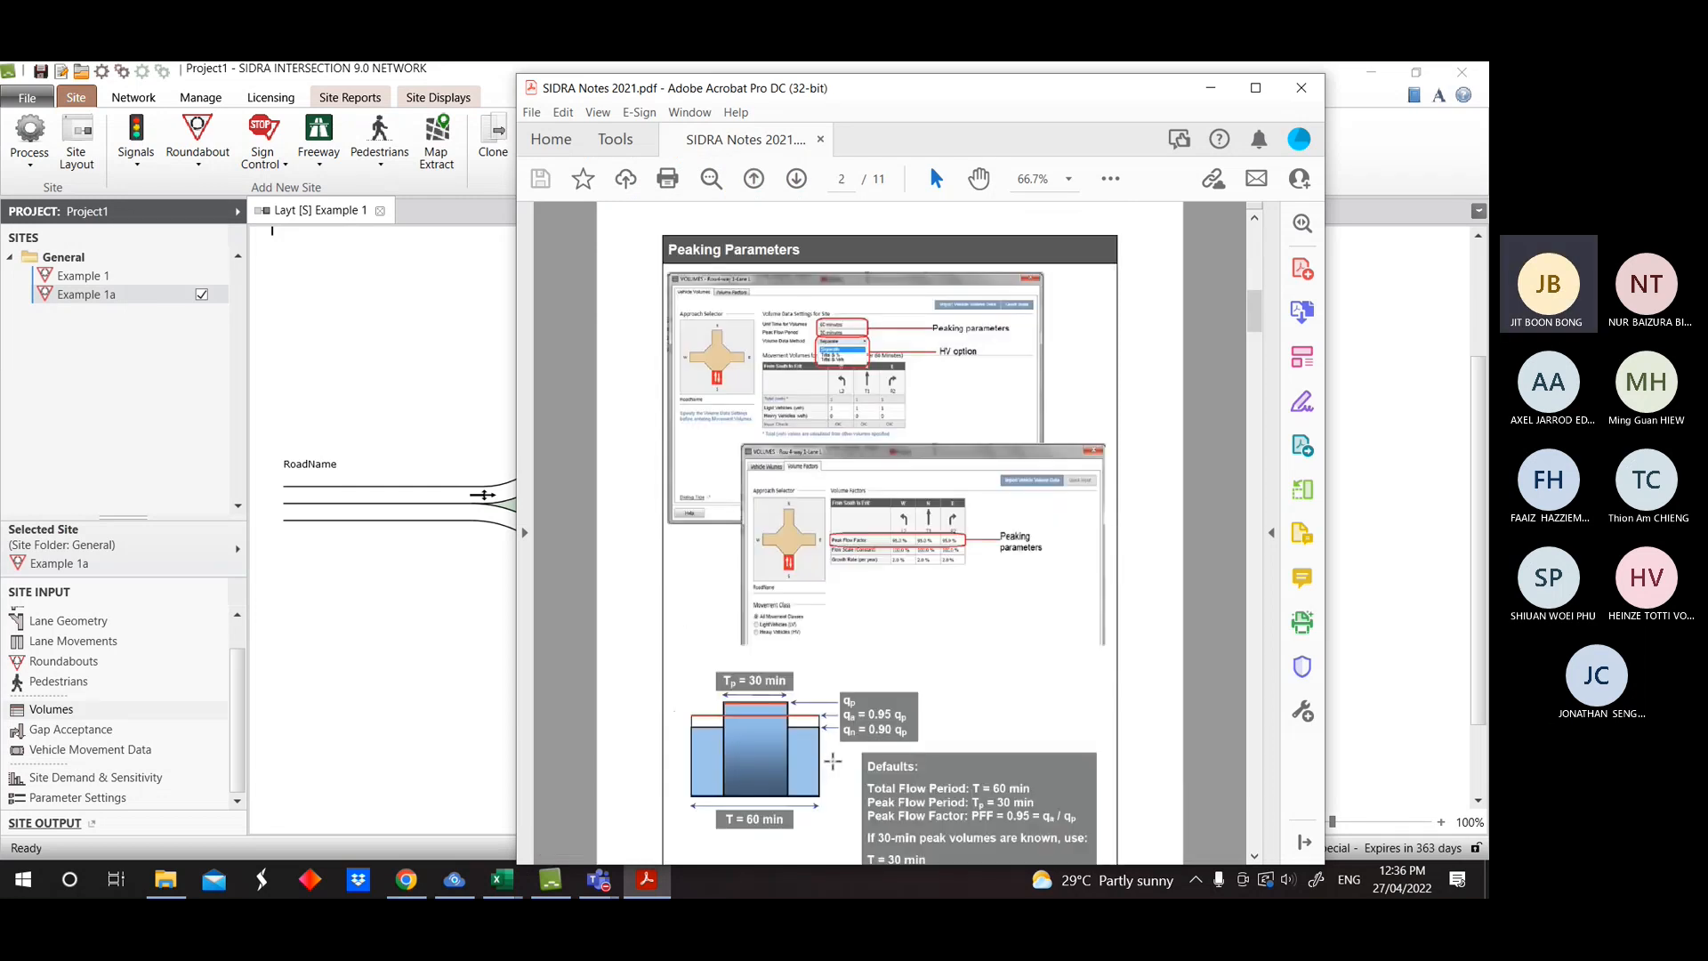
left_click_drag(1251, 369, 1275, 436)
left_click(496, 561)
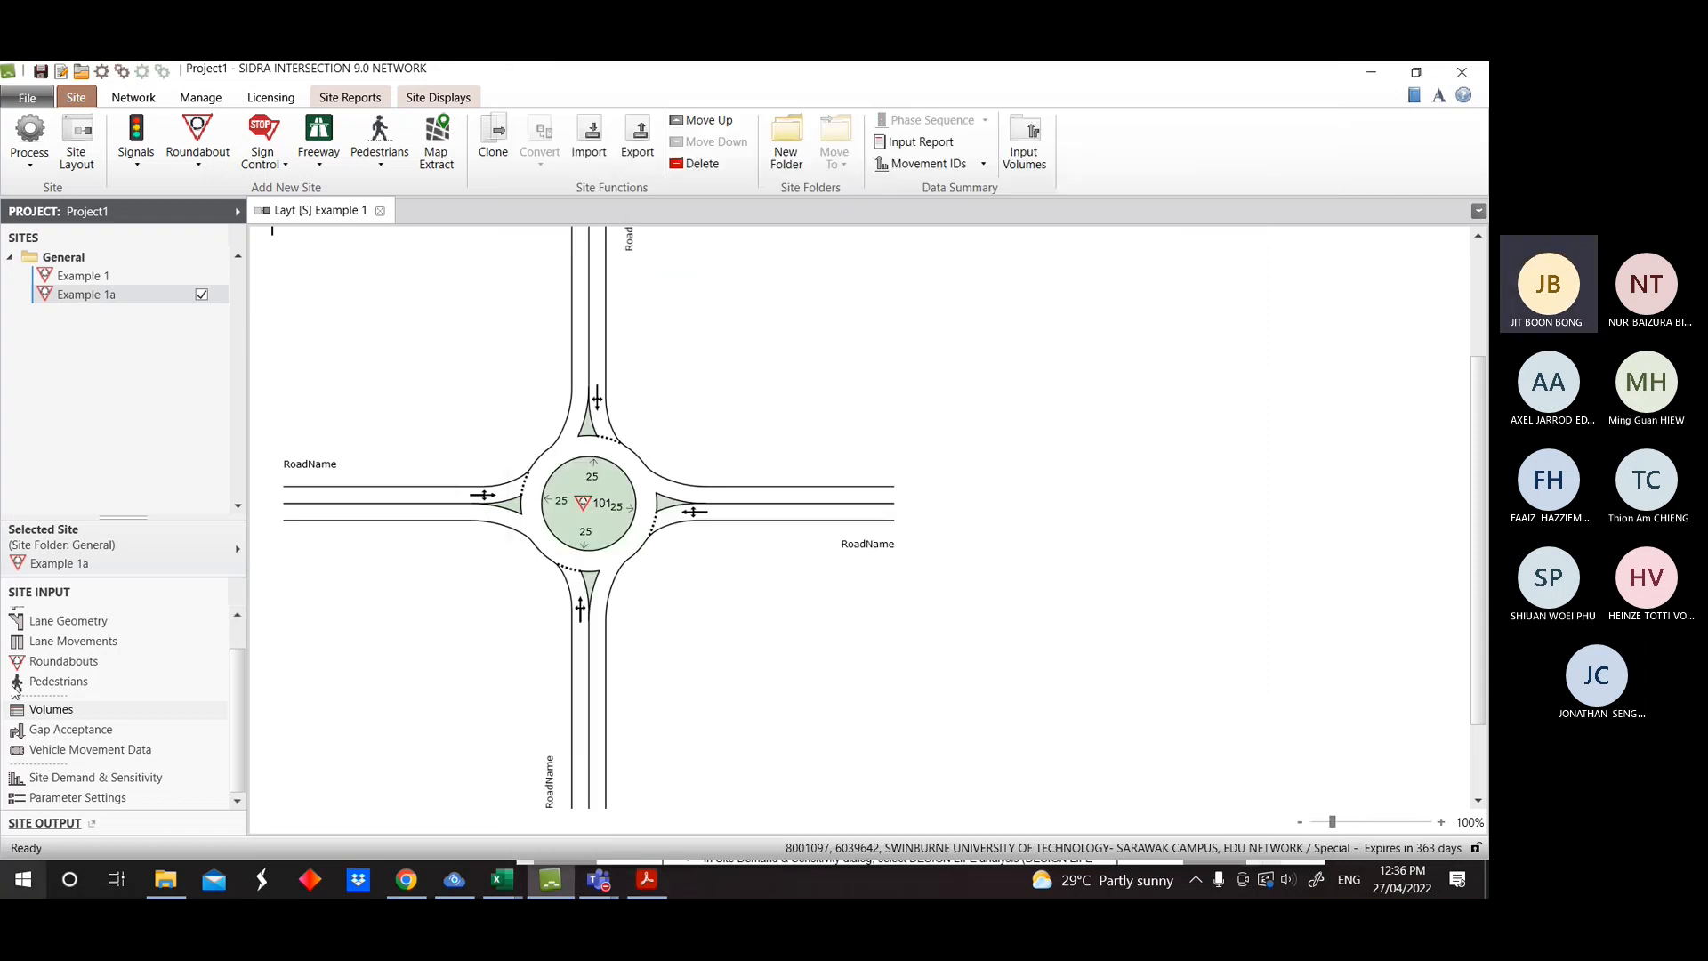
Process the Example 1 and Example 1a sites.
left_click(105, 277)
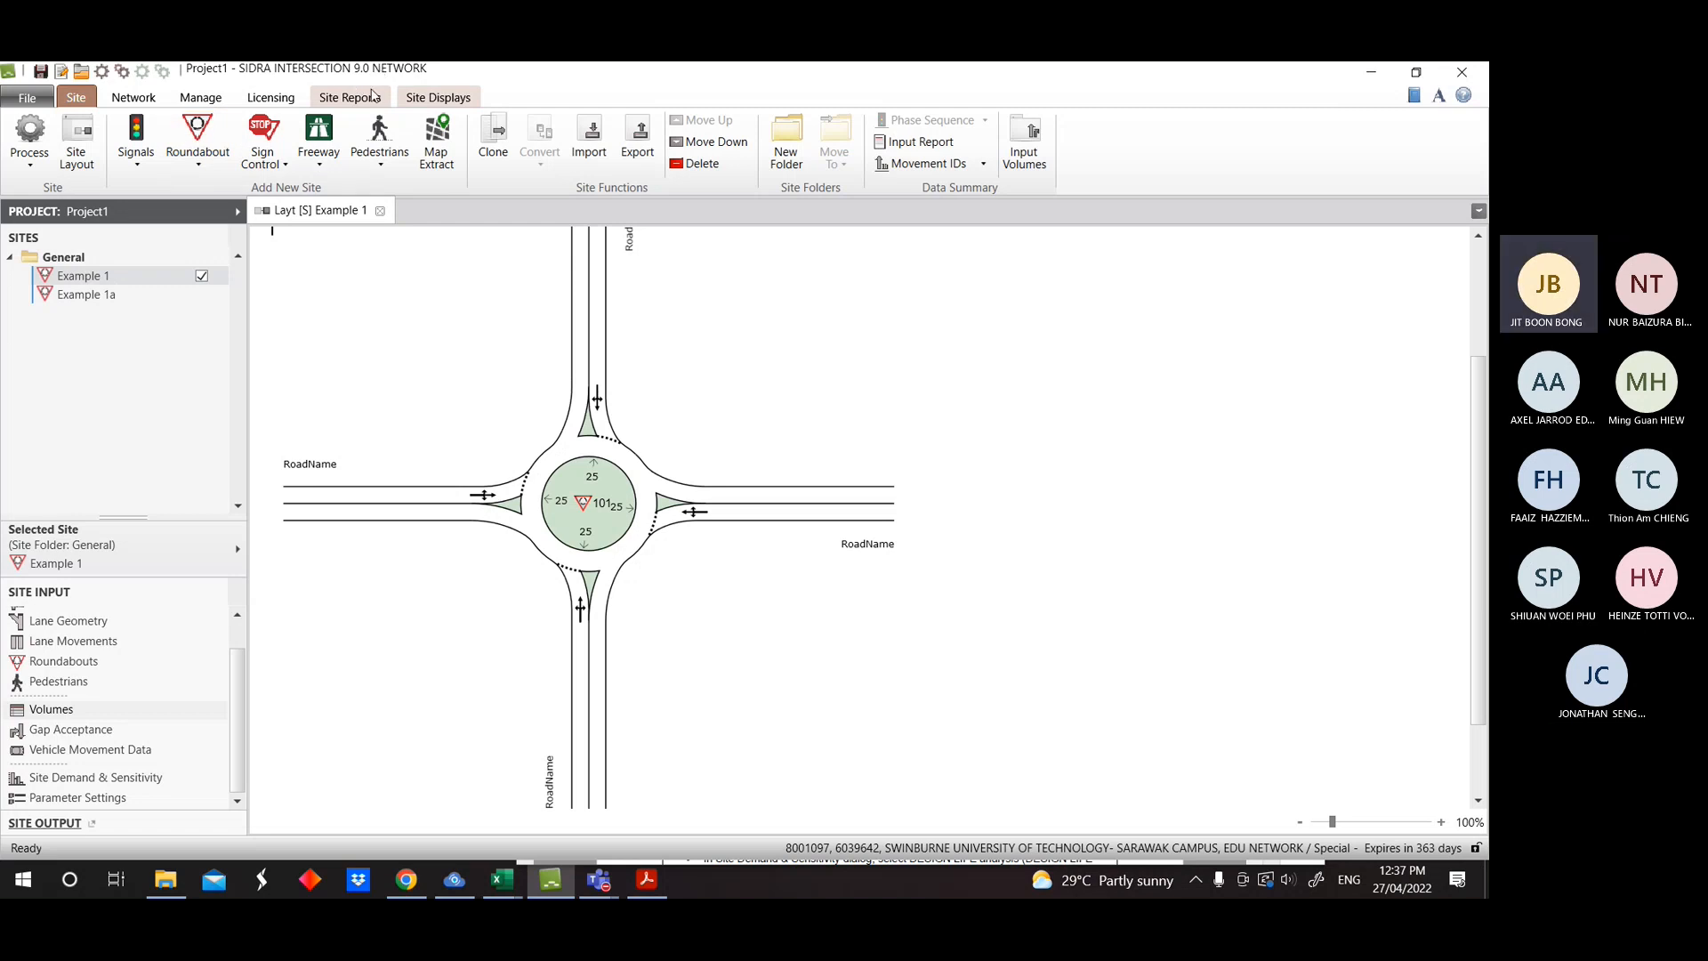
left_click(33, 138)
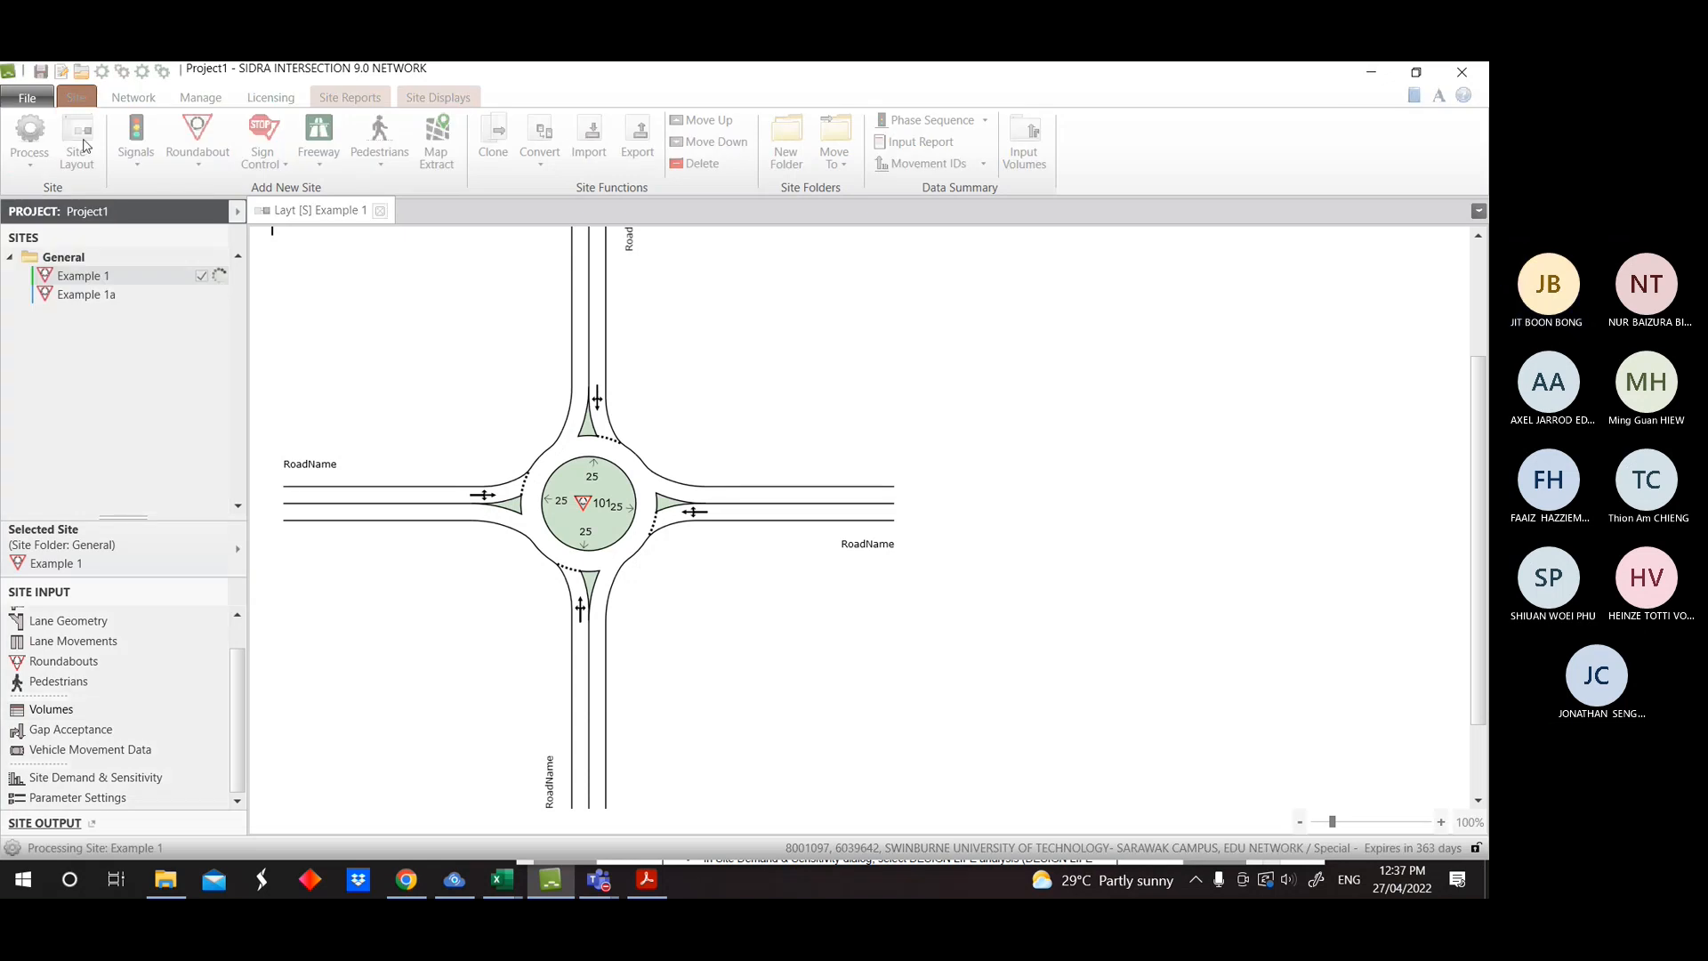
left_click(146, 302)
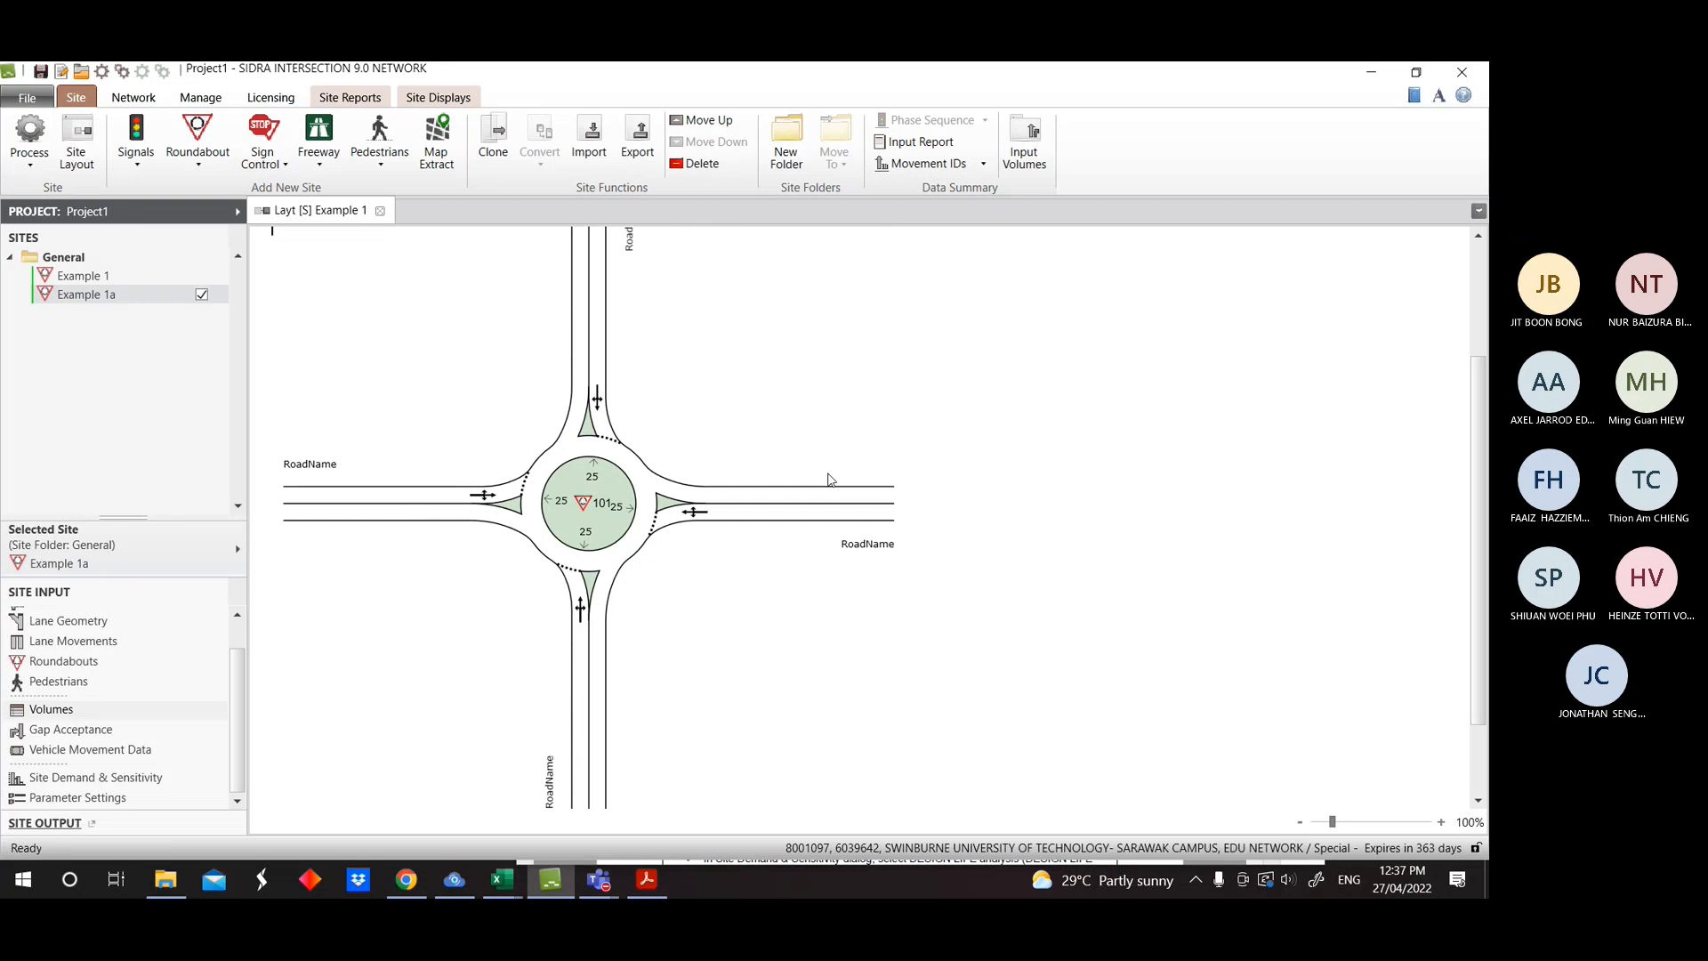
Bring up the report options for Example 1a and recheck which outputs the SIDRA notes say to inspect.
left_click(350, 97)
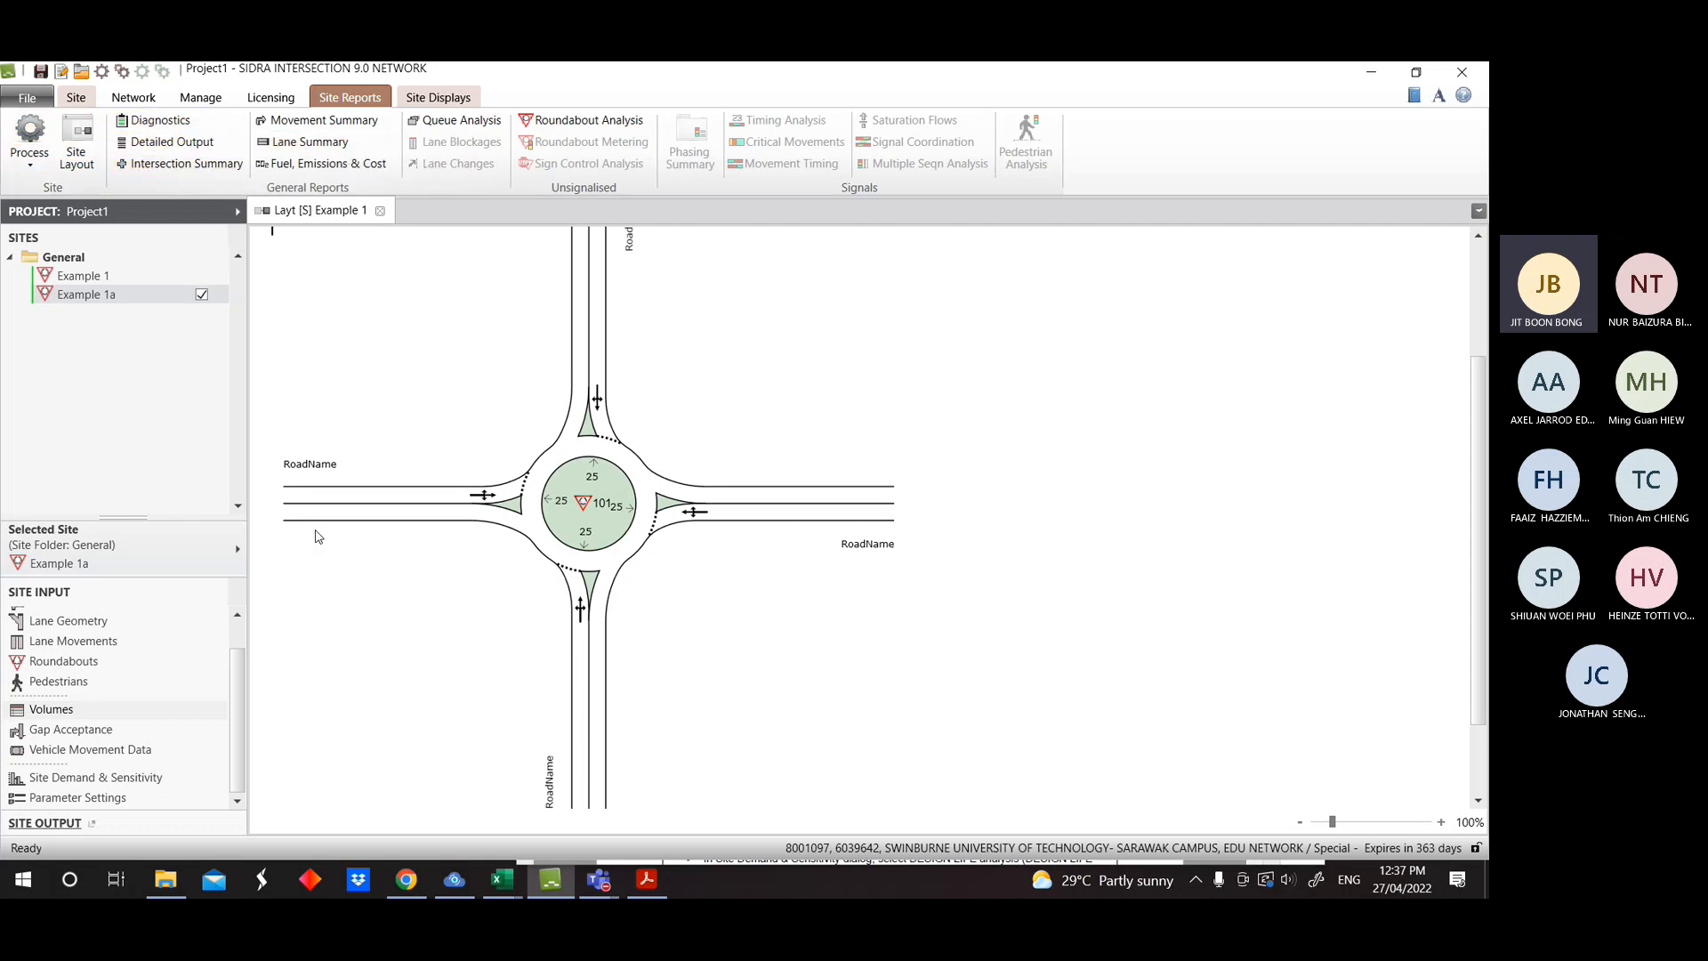
left_click(646, 879)
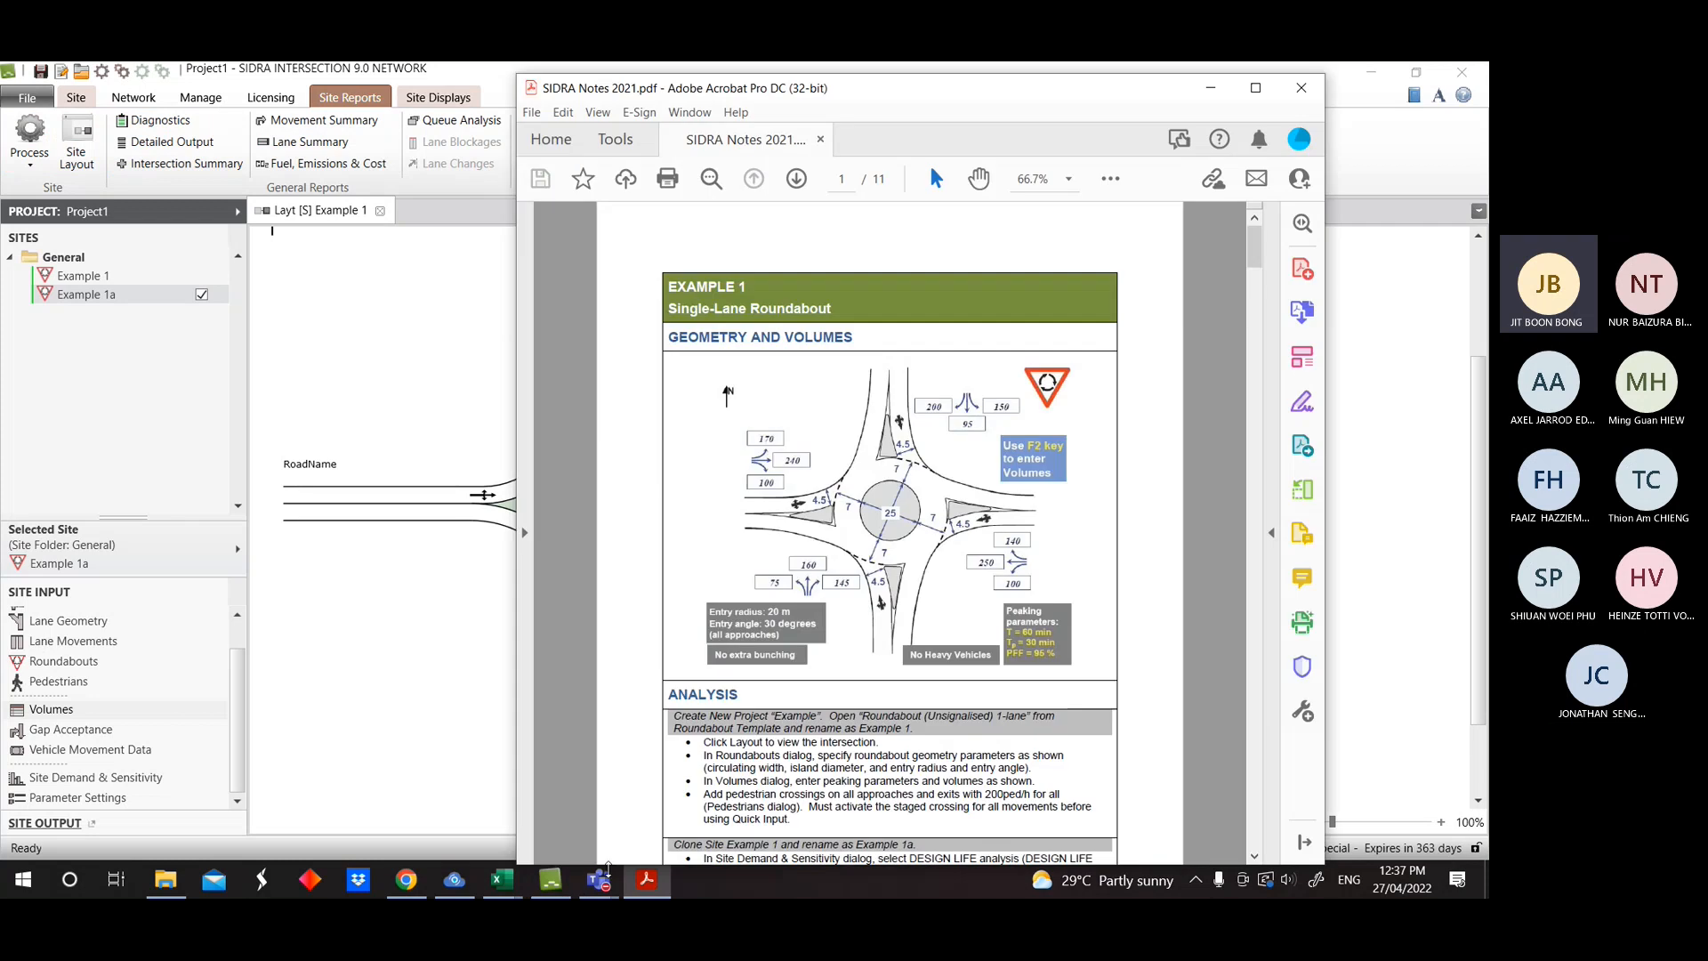
scroll(897, 725, "down", 1)
scroll(896, 725, "down", 1)
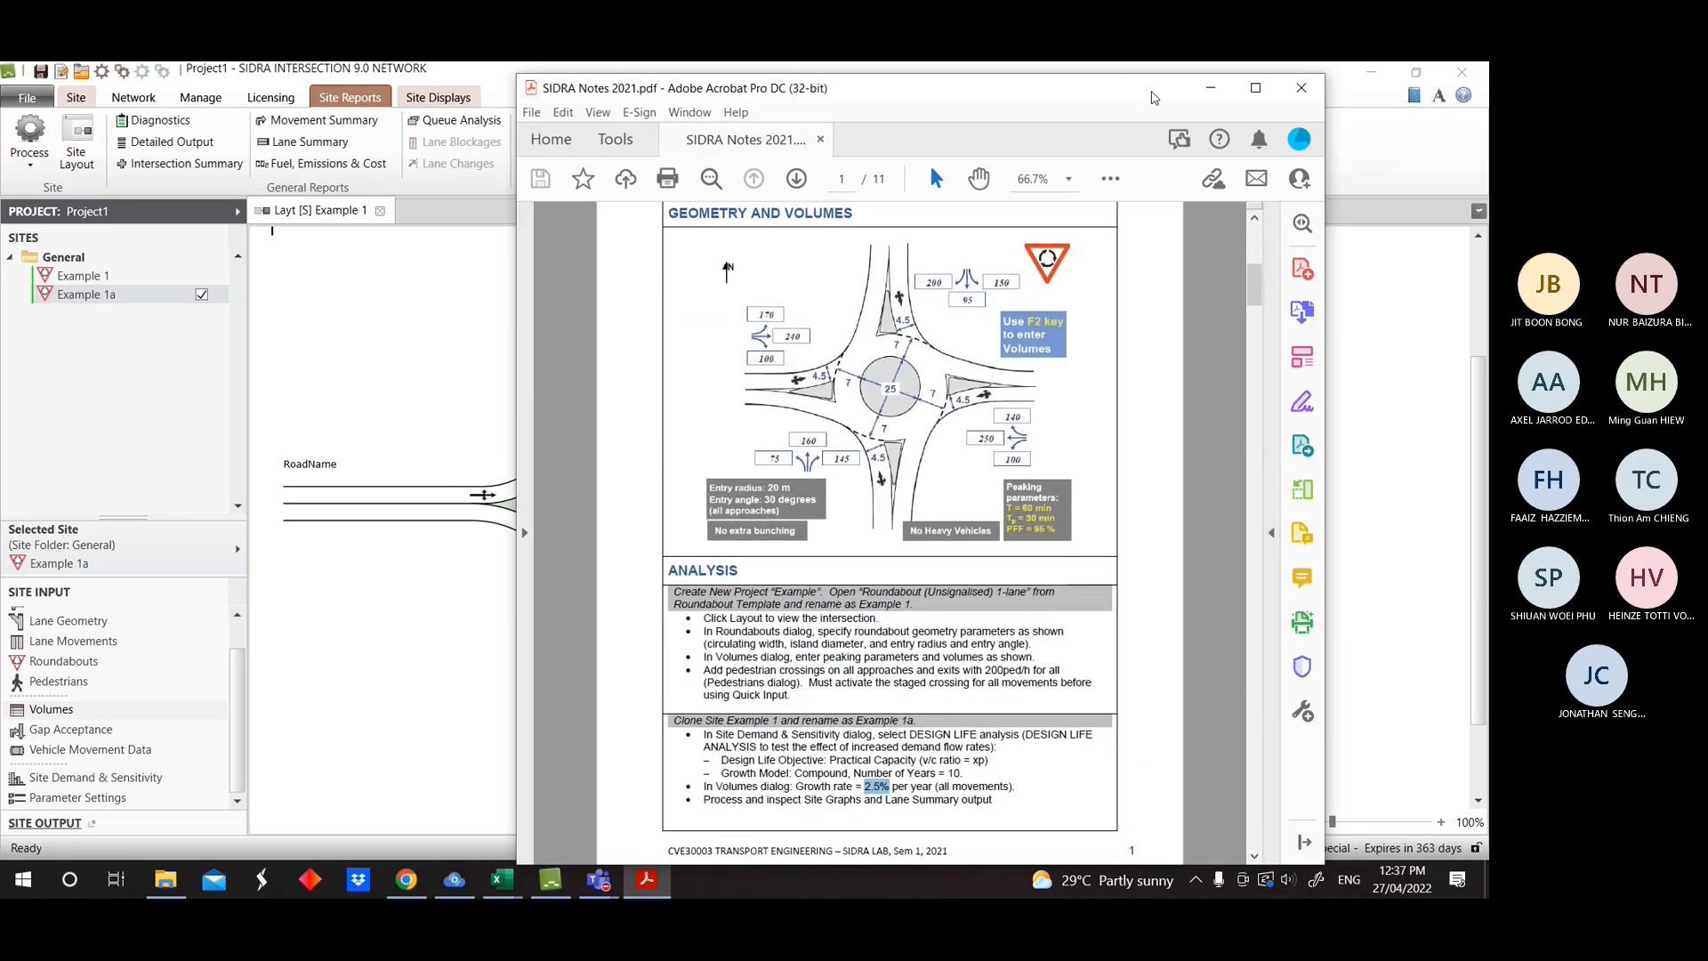
left_click_drag(1156, 99, 1098, 147)
left_click(1151, 135)
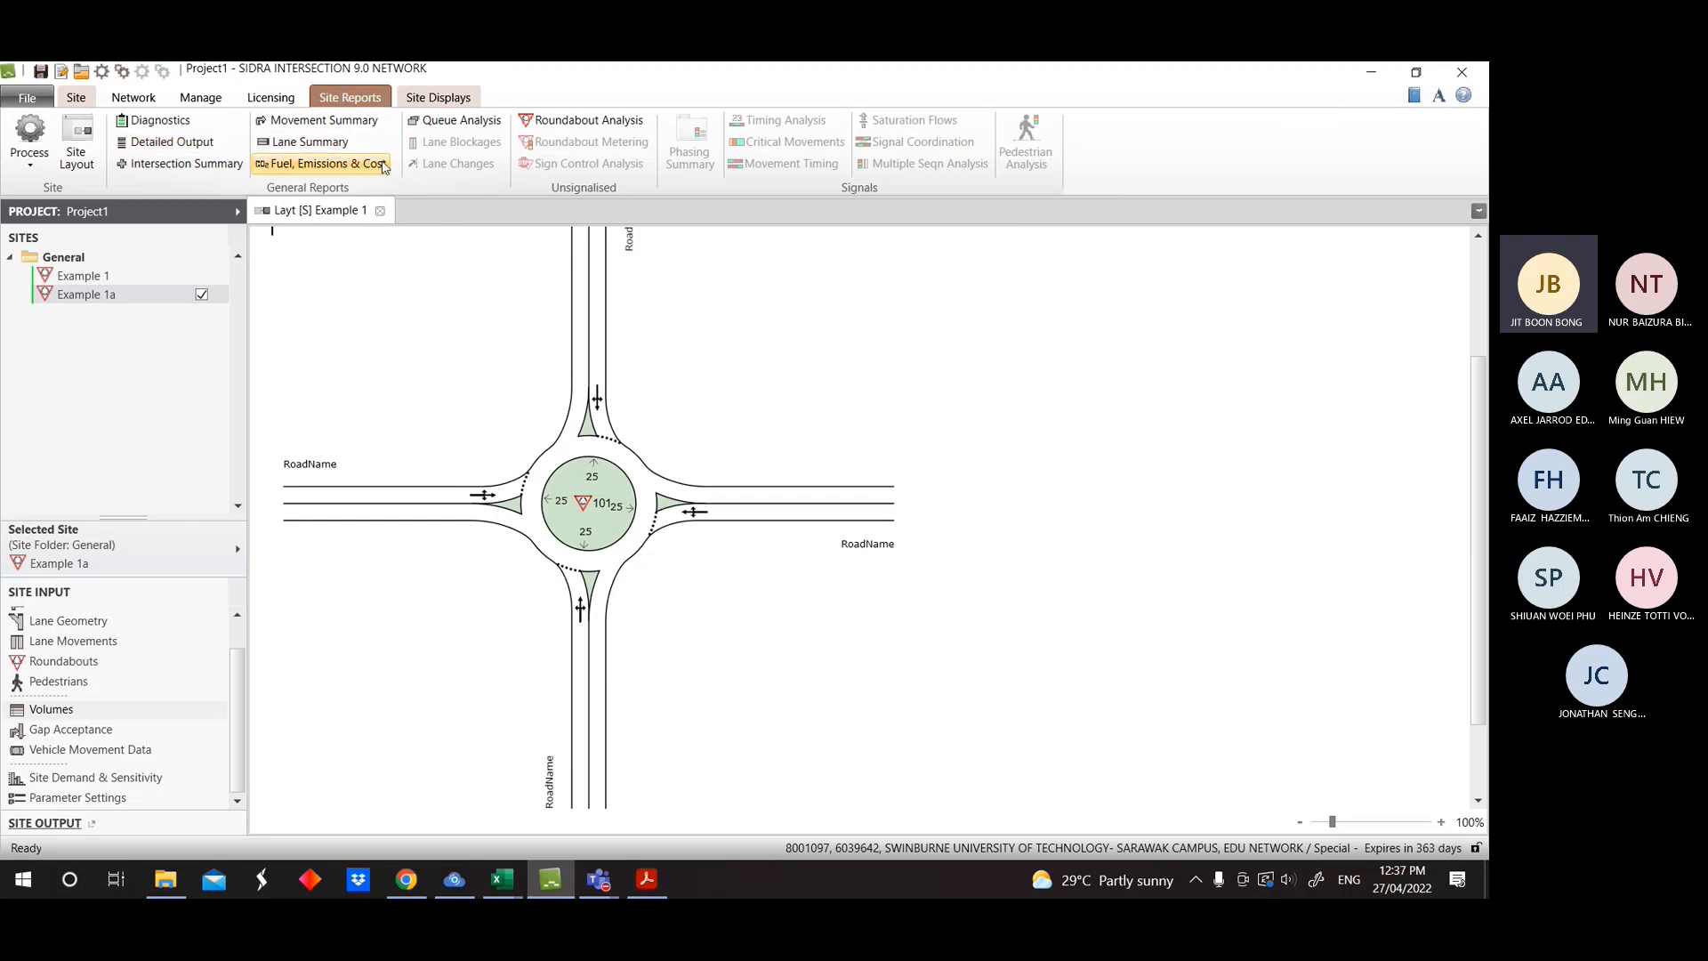
Open the Detailed Output, Movement Summary and Lane Summary reports for Example 1a, and go back to the Detailed Output table links.
left_click(187, 149)
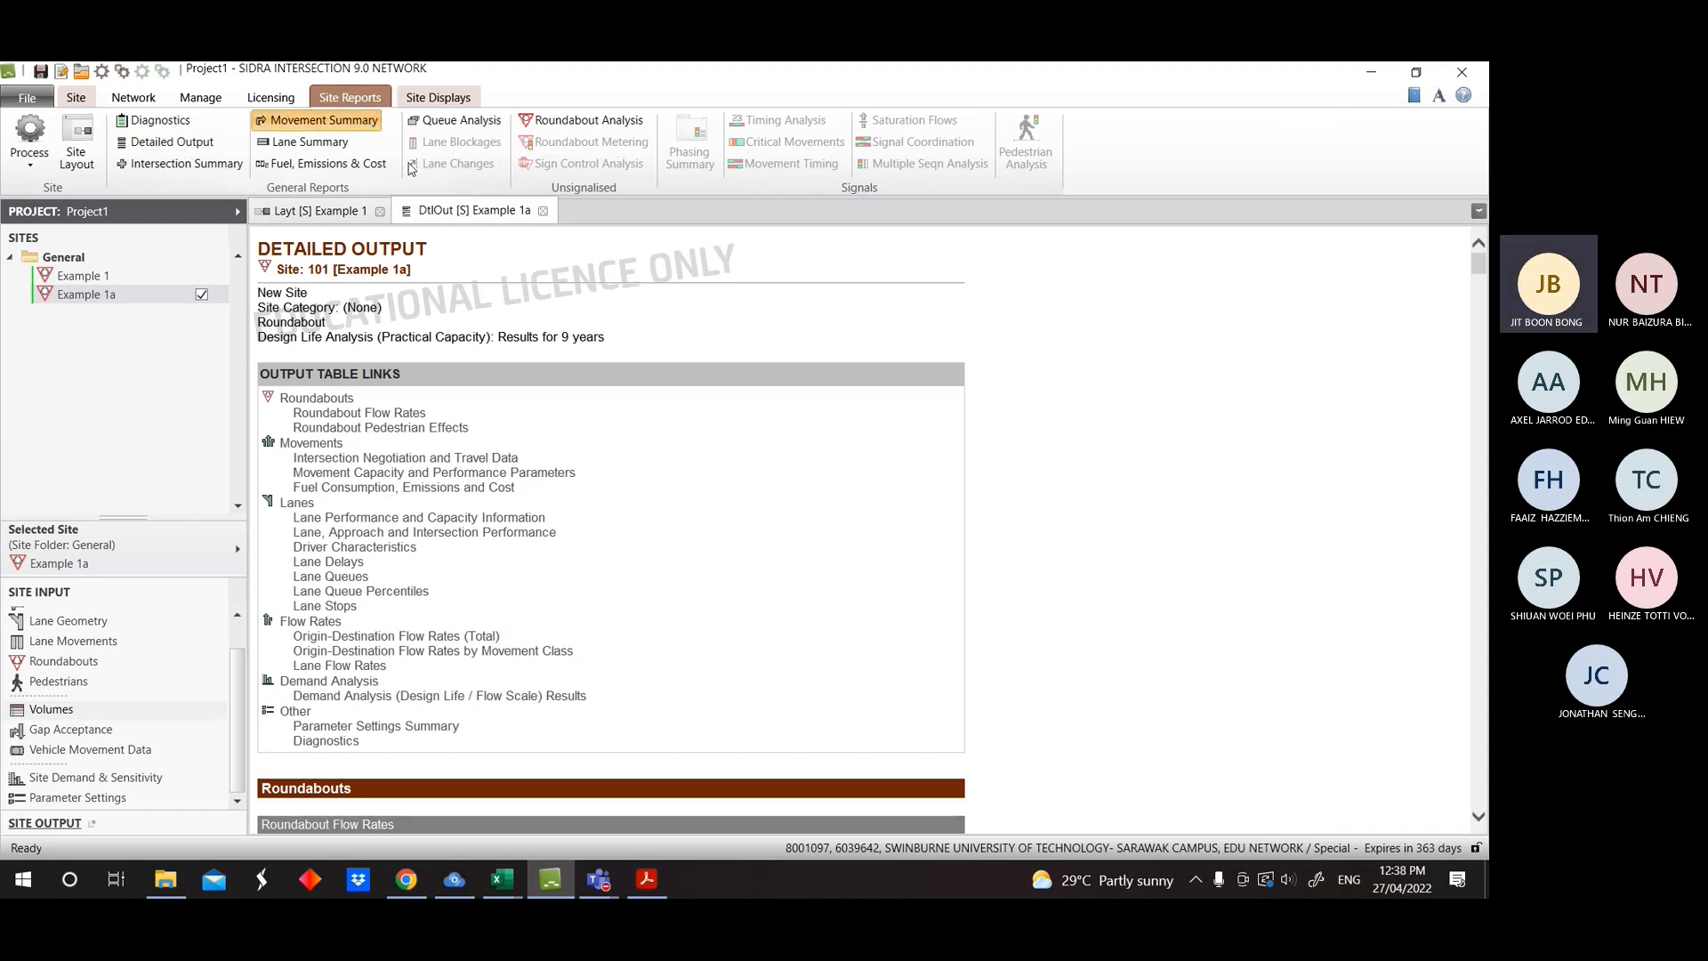
left_click(317, 148)
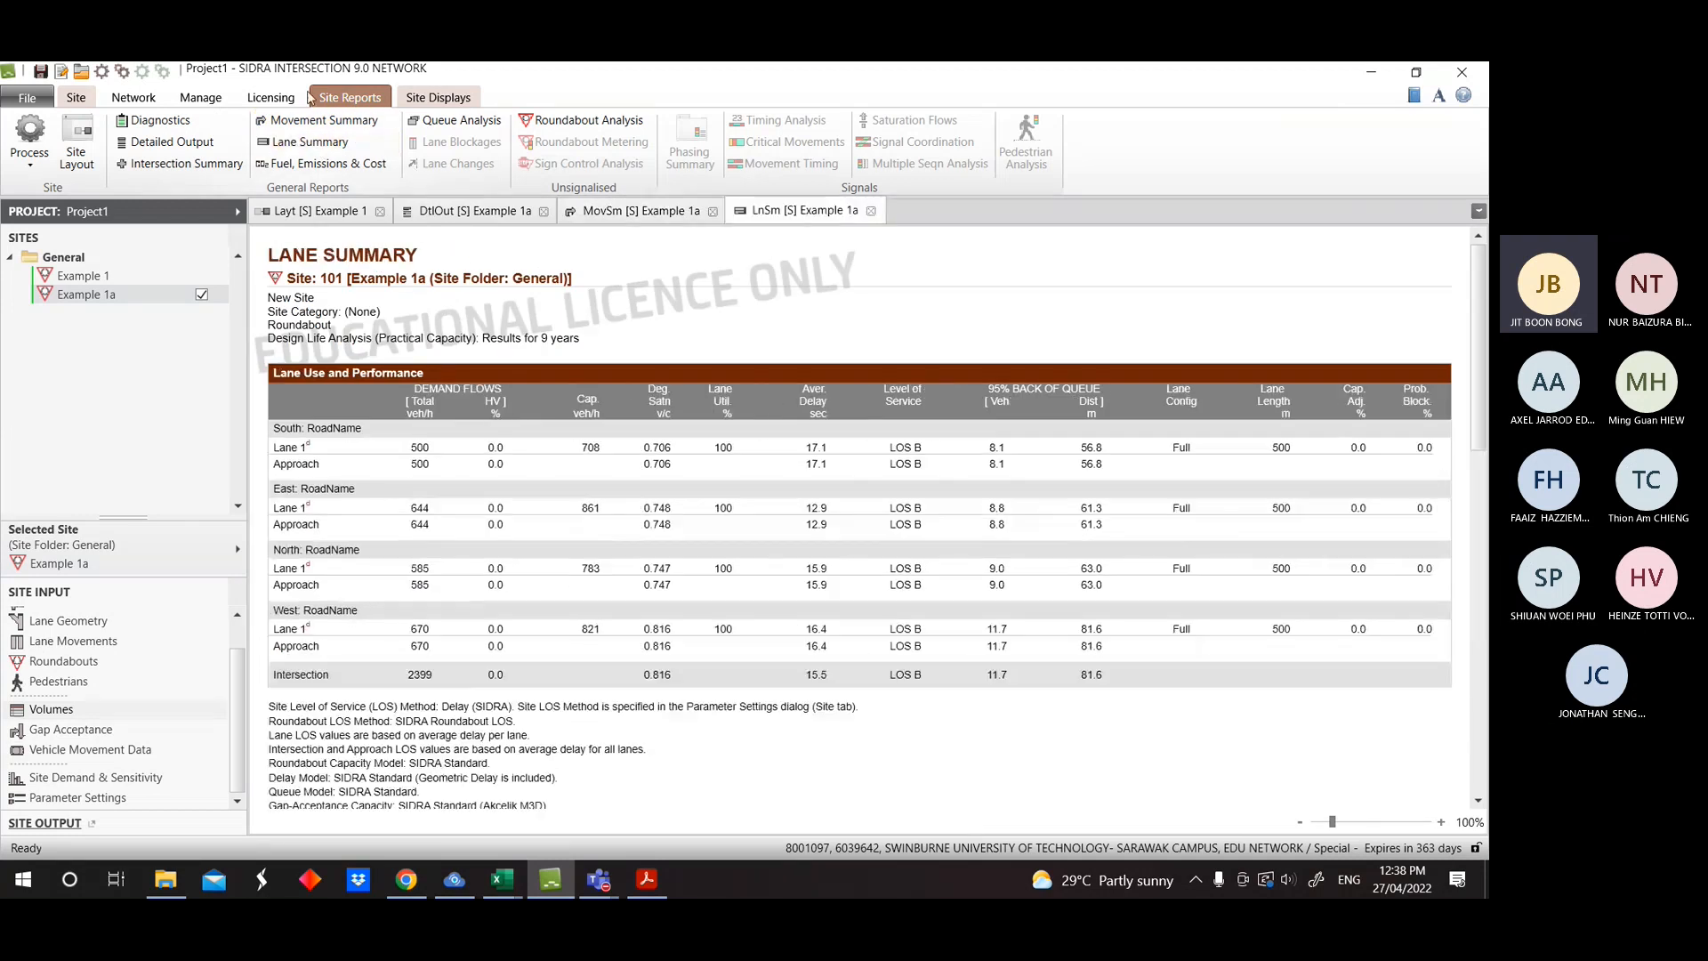
left_click(214, 142)
scroll(486, 532, "down", 1)
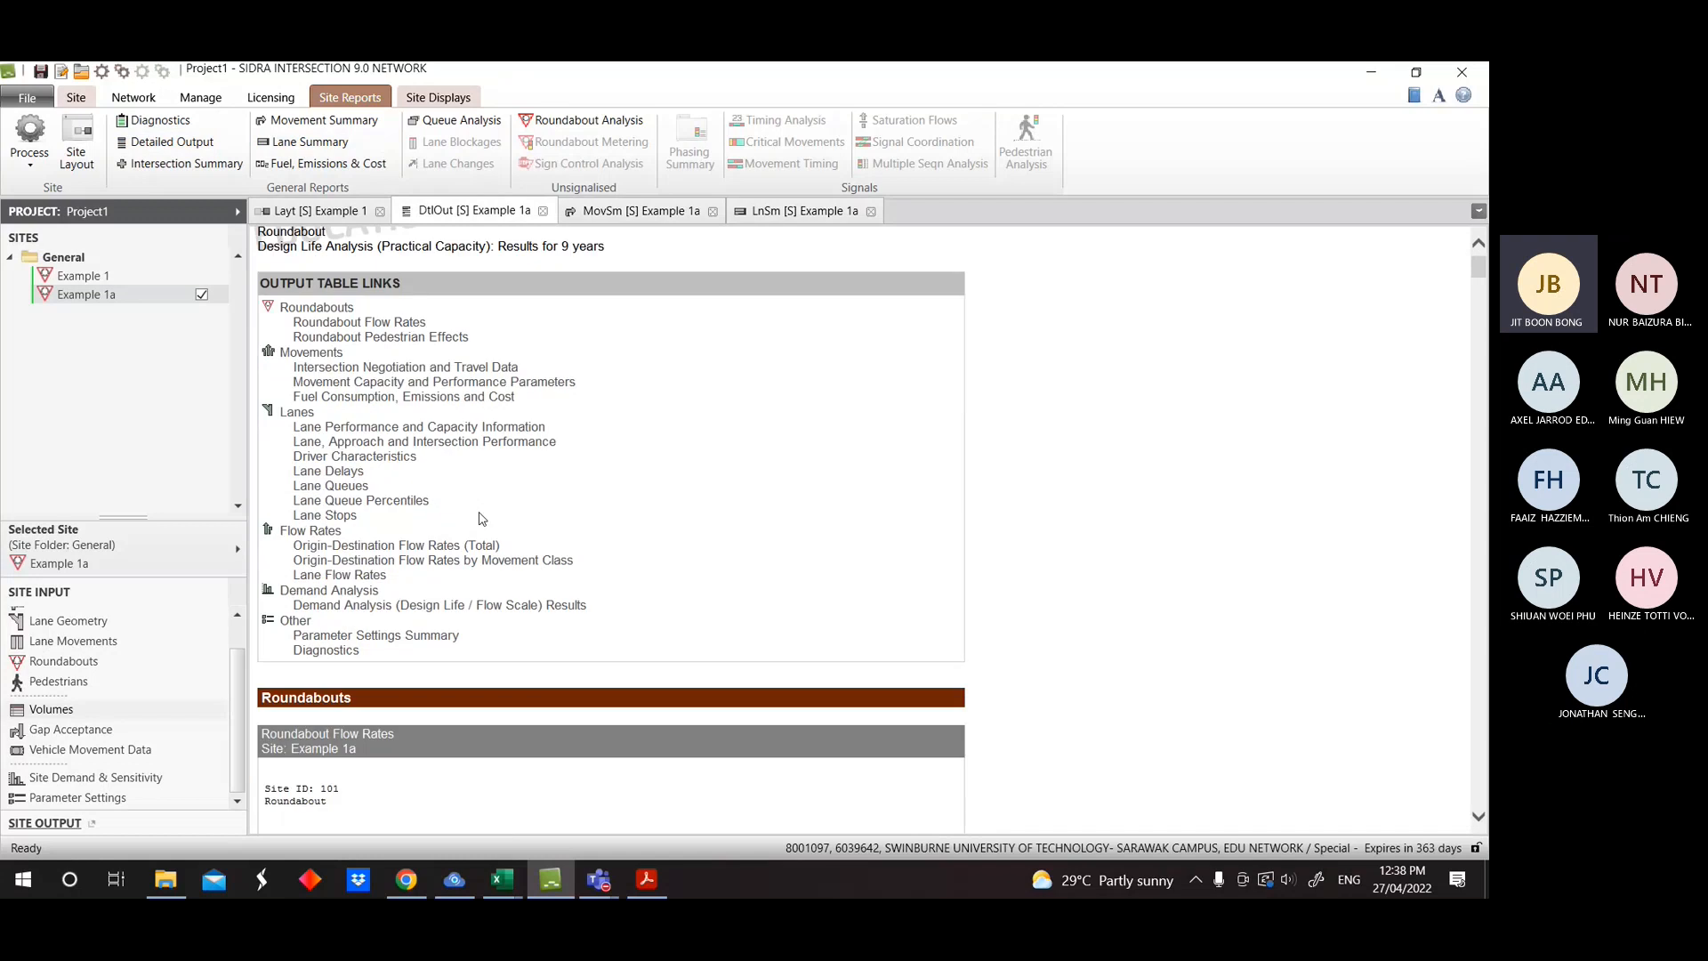
Examine the circulating lane flow rates for each approach in the Roundabouts section of the Example 1a Detailed Output, and return to the table links.
scroll(383, 552, "up", 1)
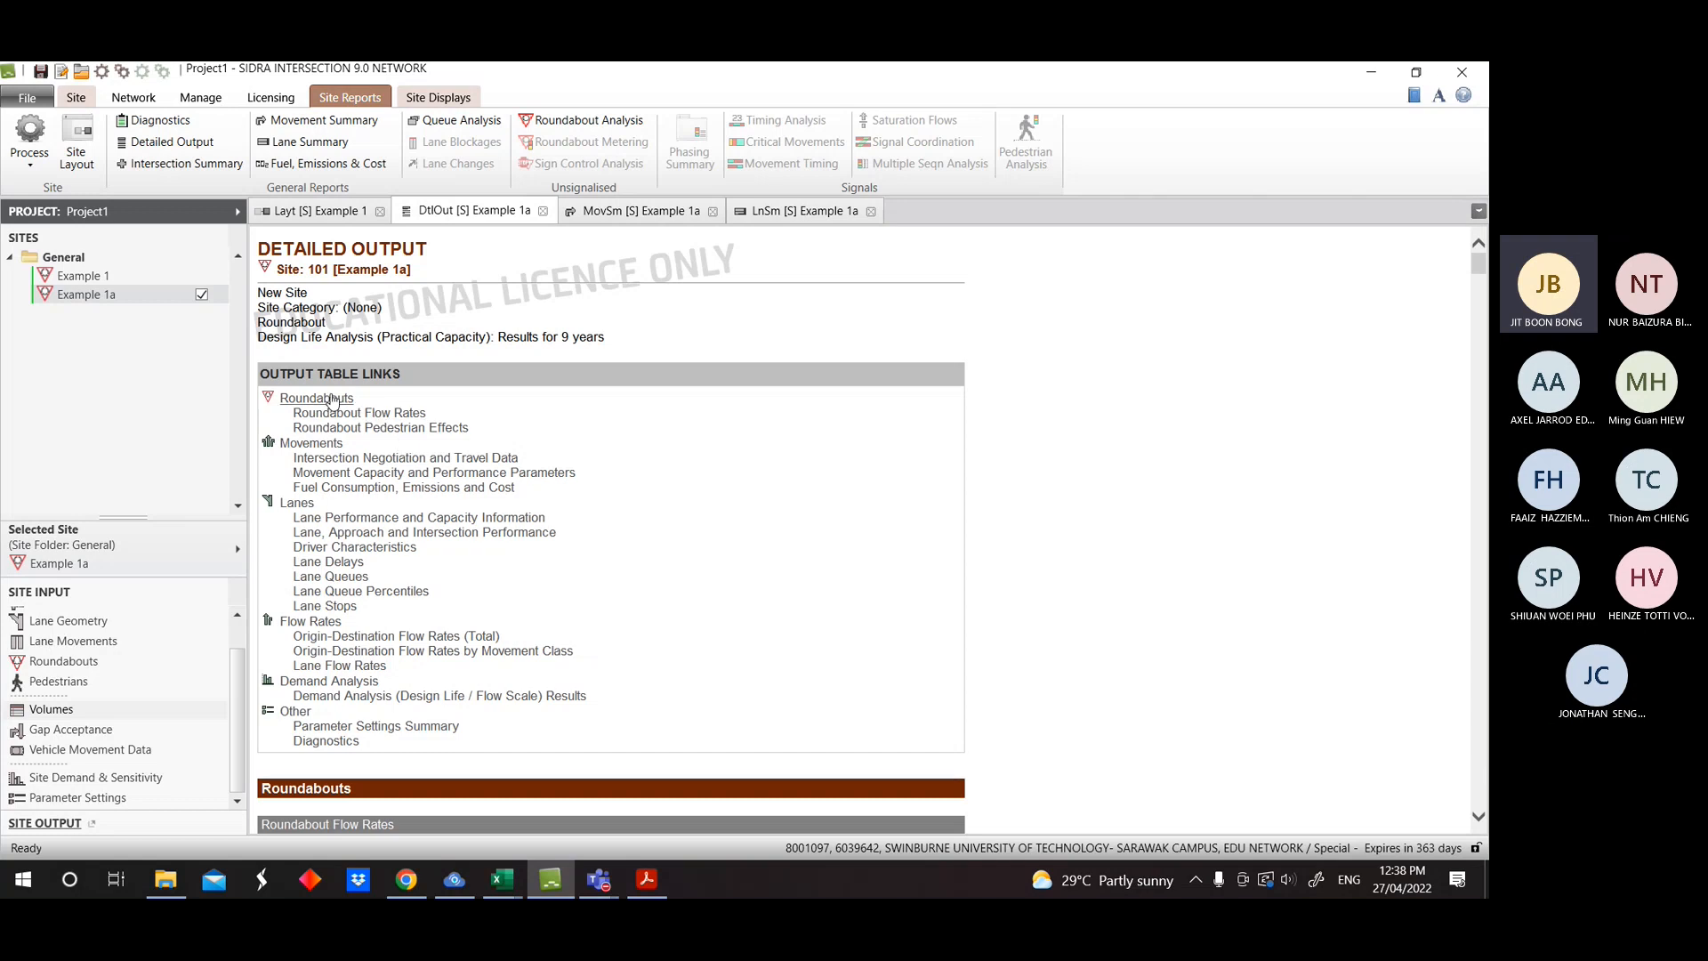
left_click(369, 414)
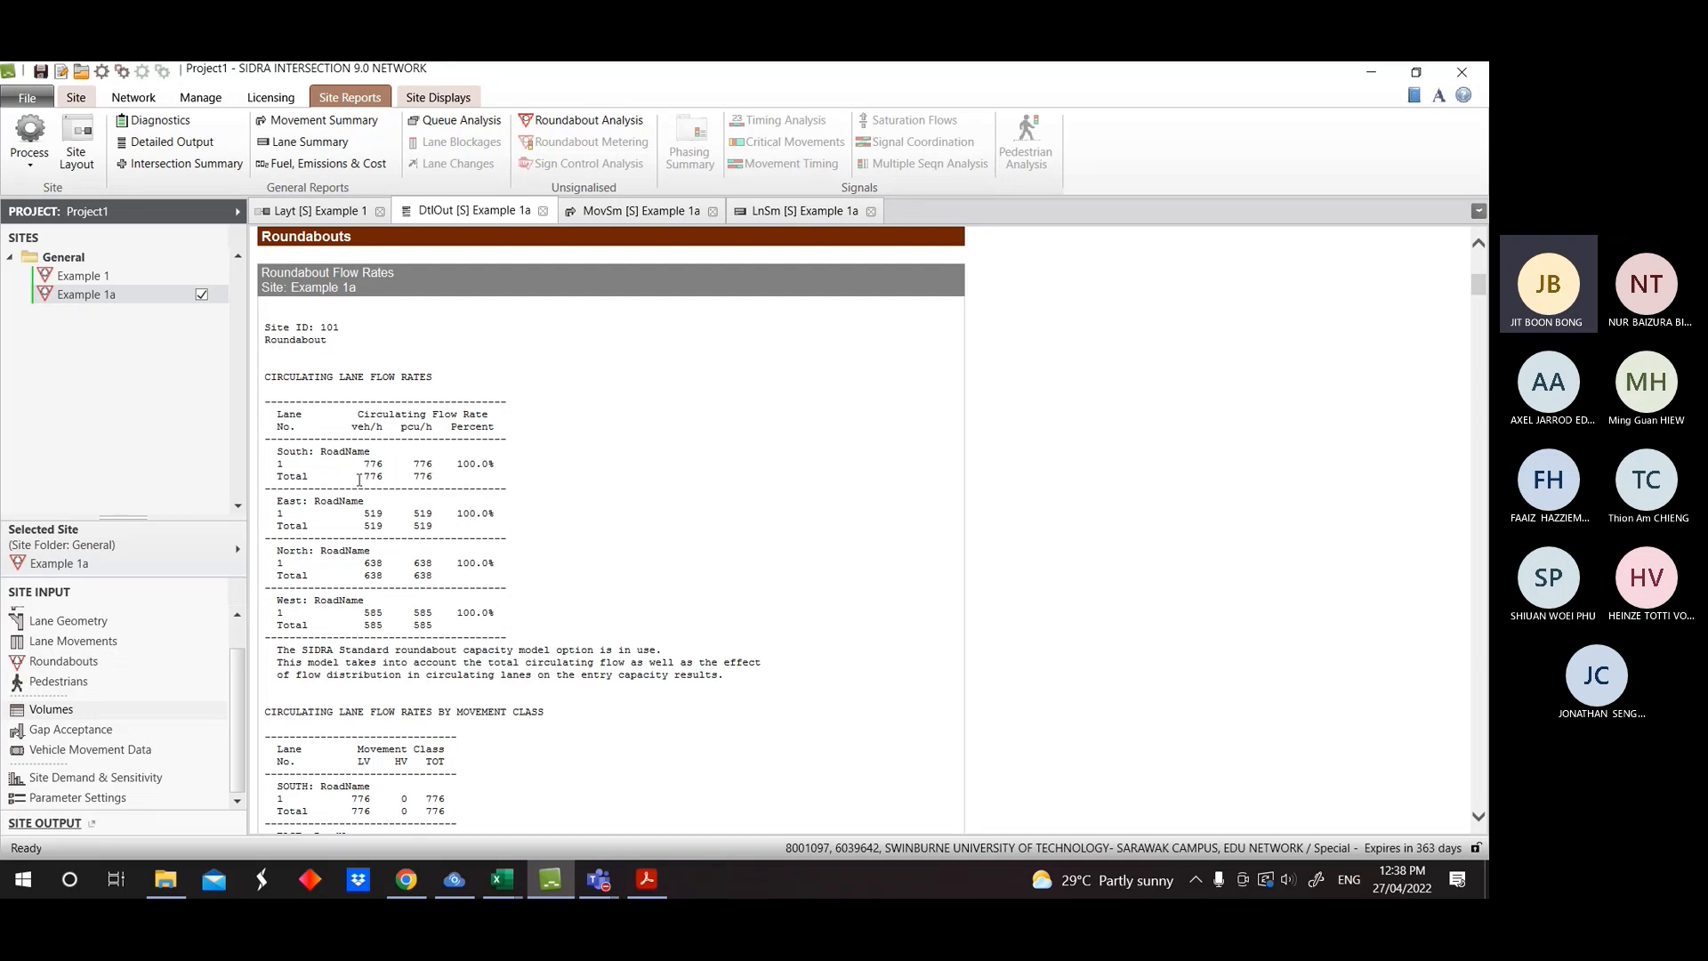
scroll(359, 405, "up", 6)
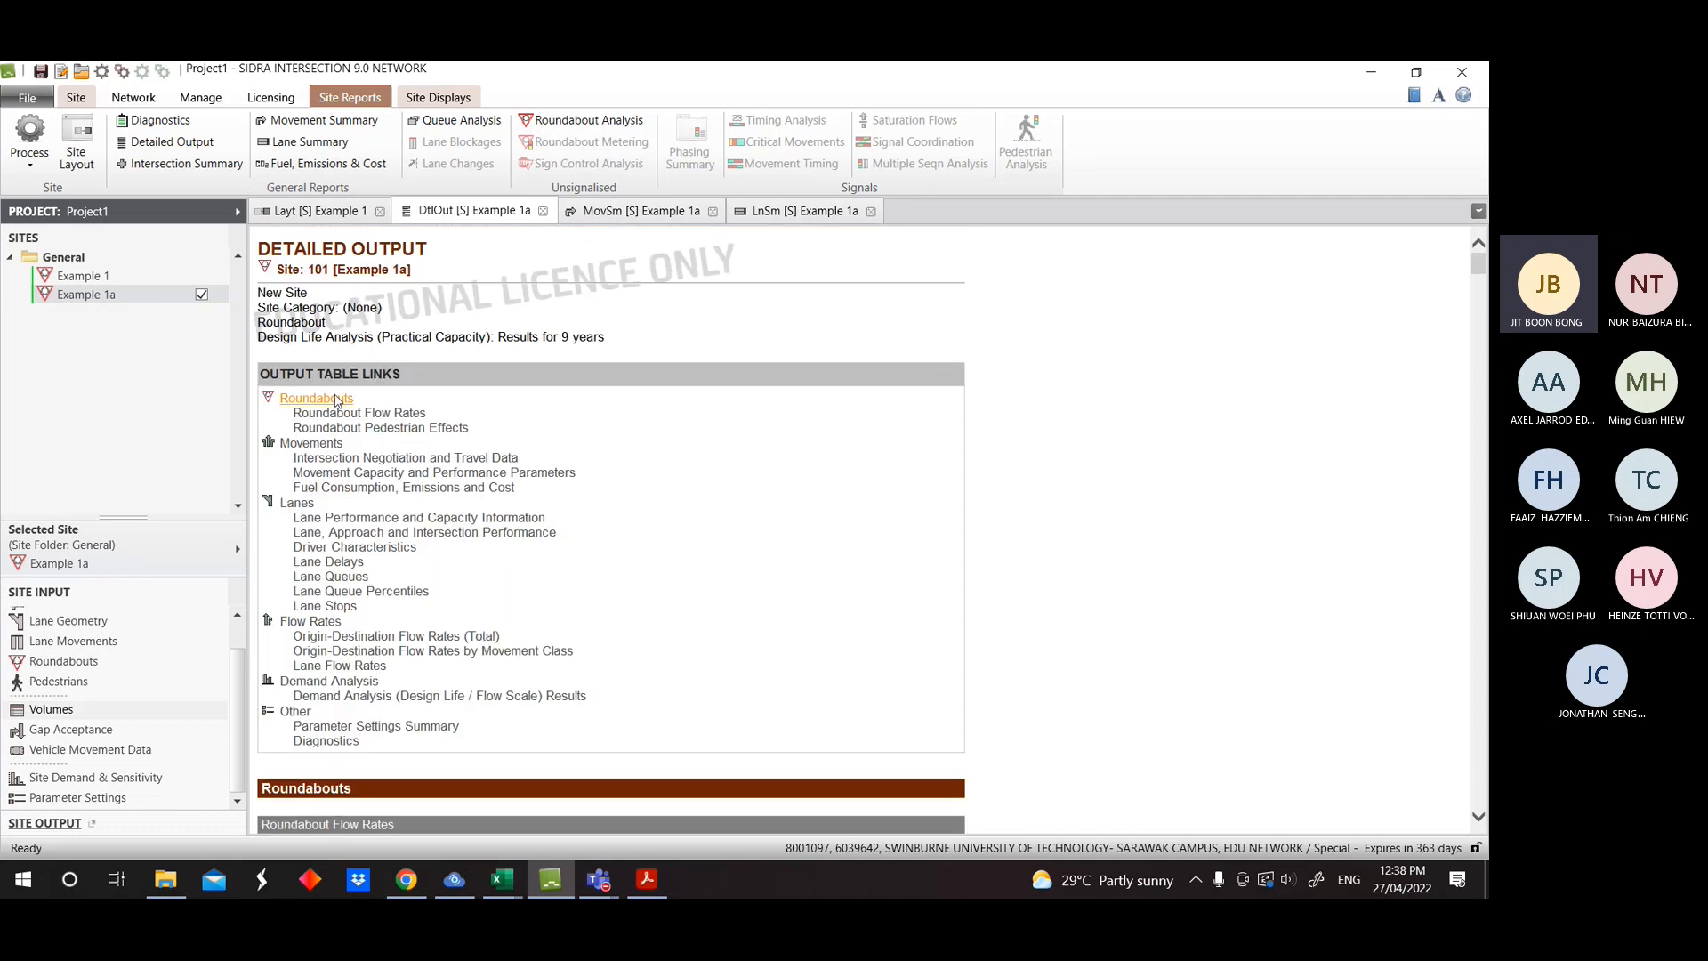
left_click(336, 400)
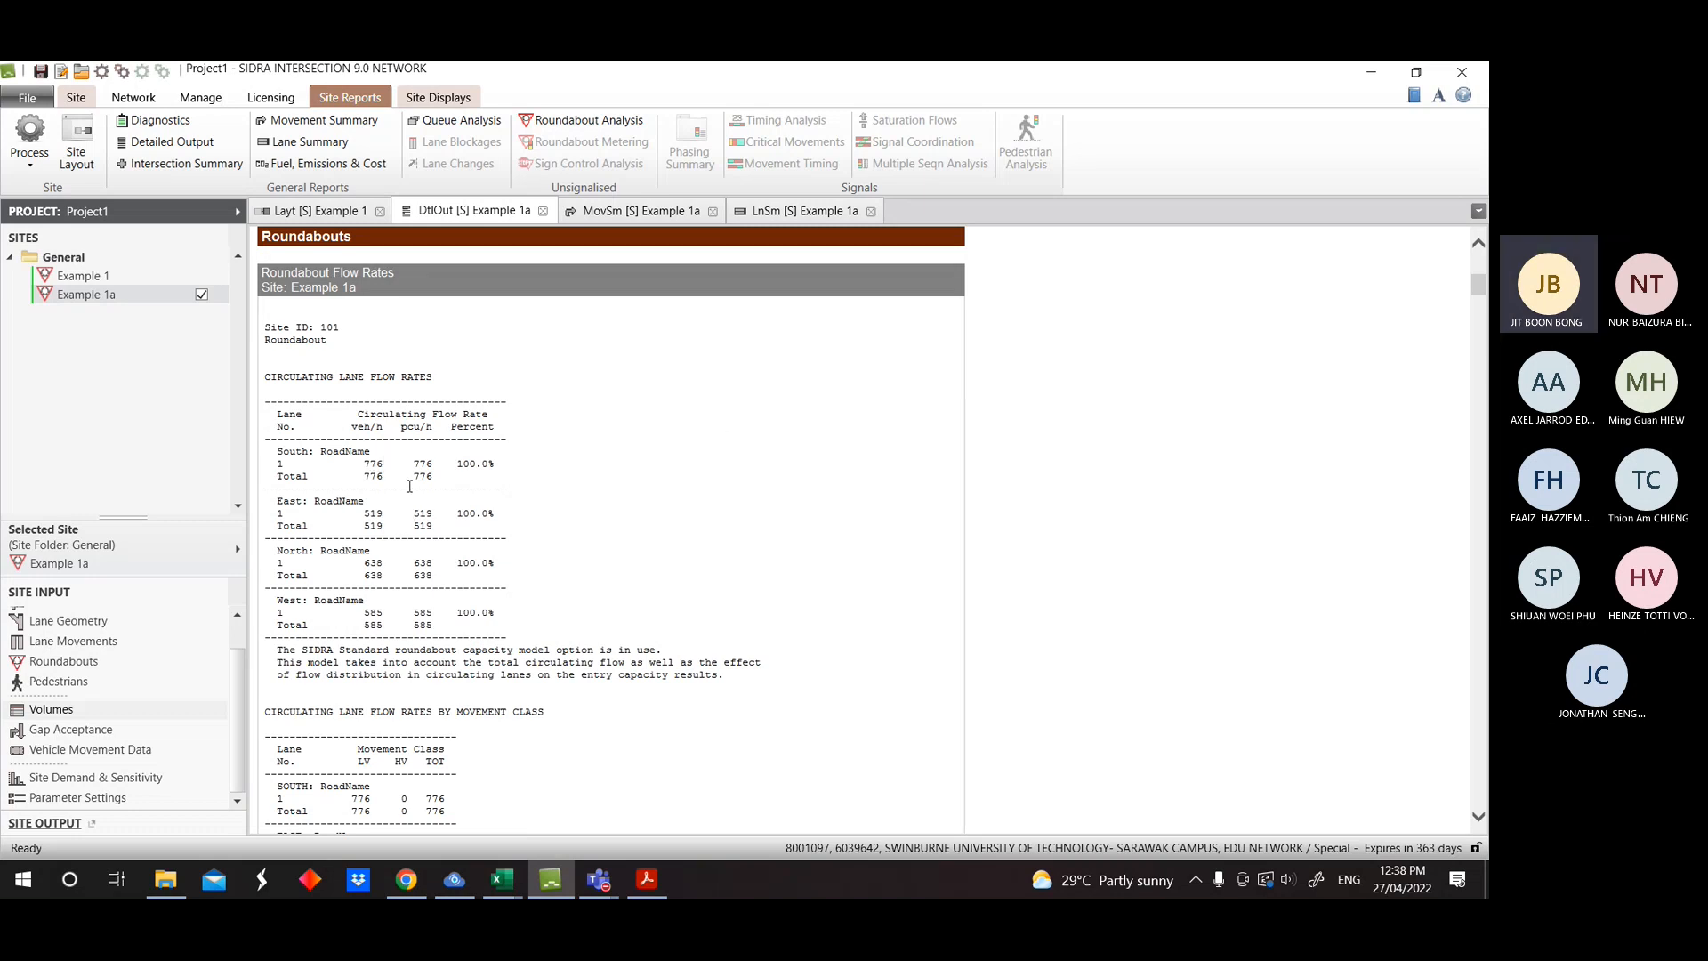
left_click_drag(366, 464, 435, 626)
left_click(436, 633)
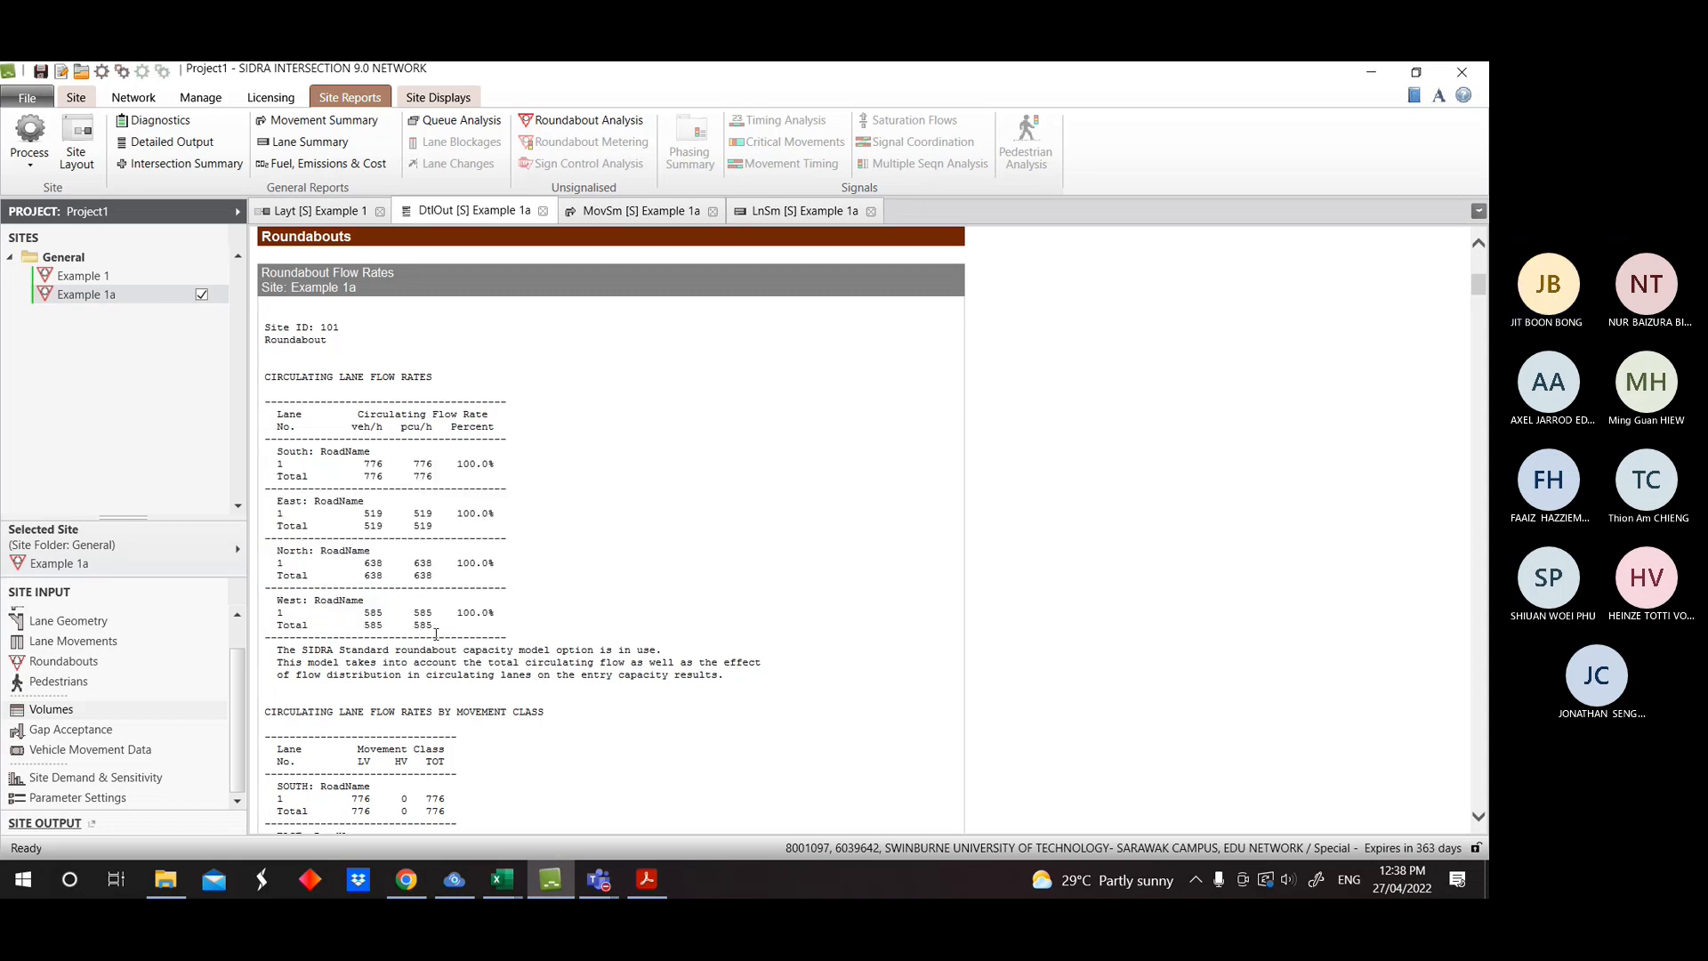
left_click_drag(360, 464, 461, 637)
left_click(389, 572)
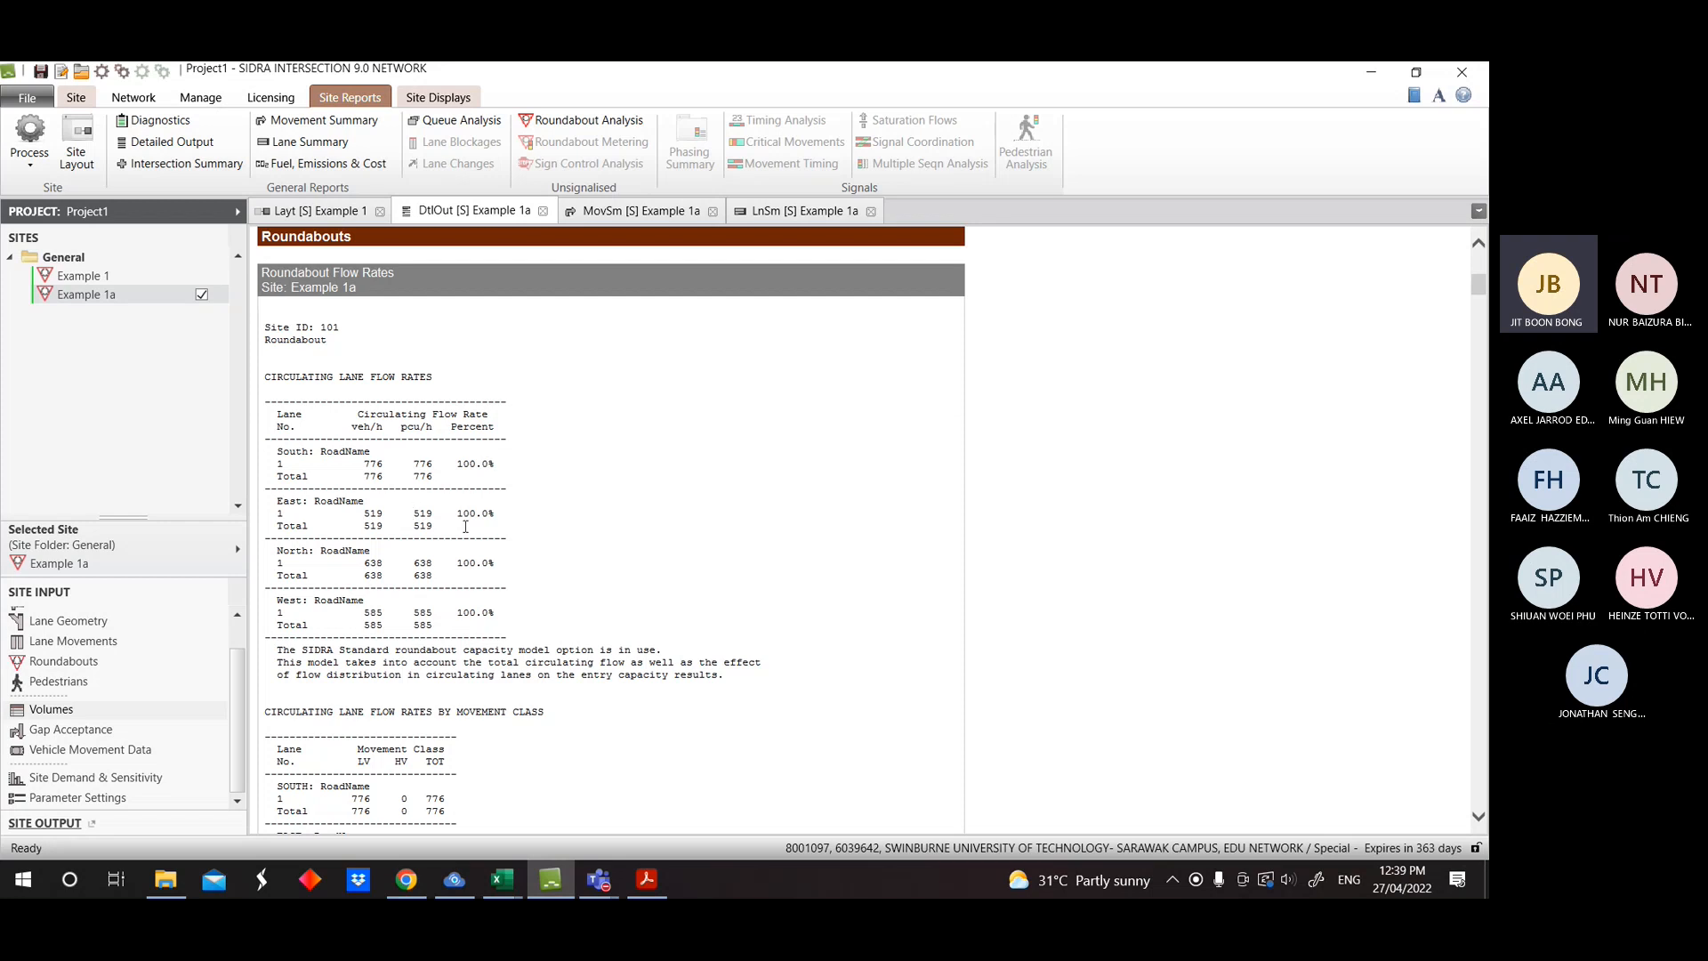
scroll(465, 527, "up", 4)
scroll(576, 372, "down", 5)
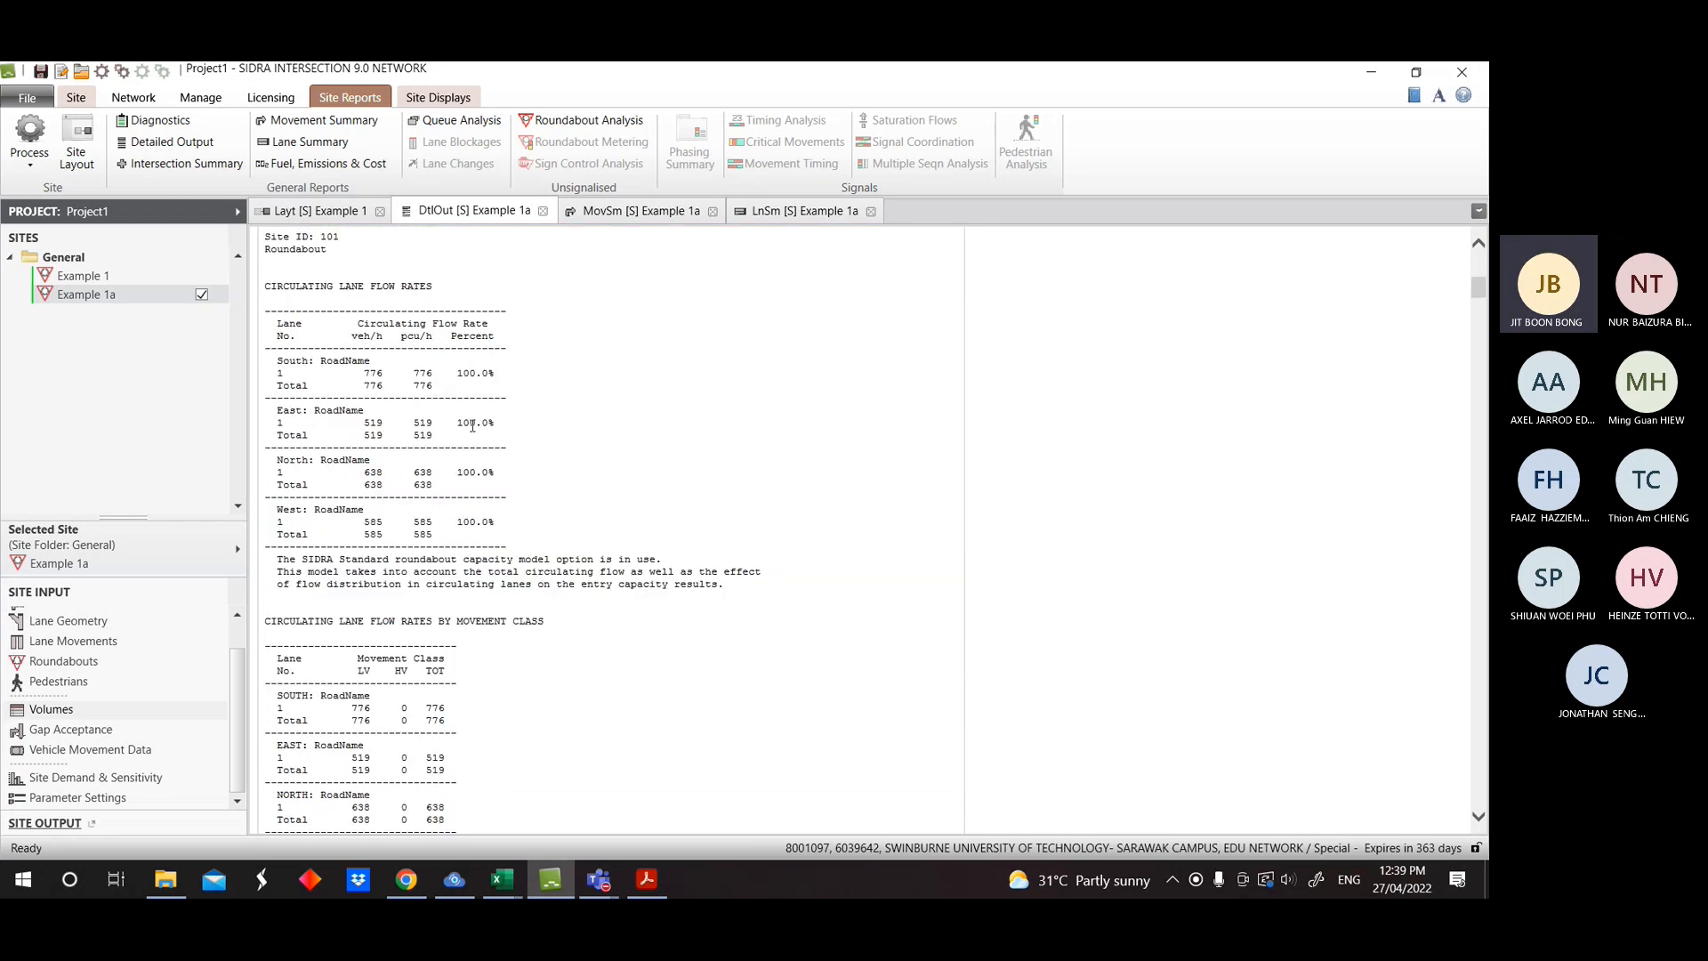
scroll(571, 475, "up", 5)
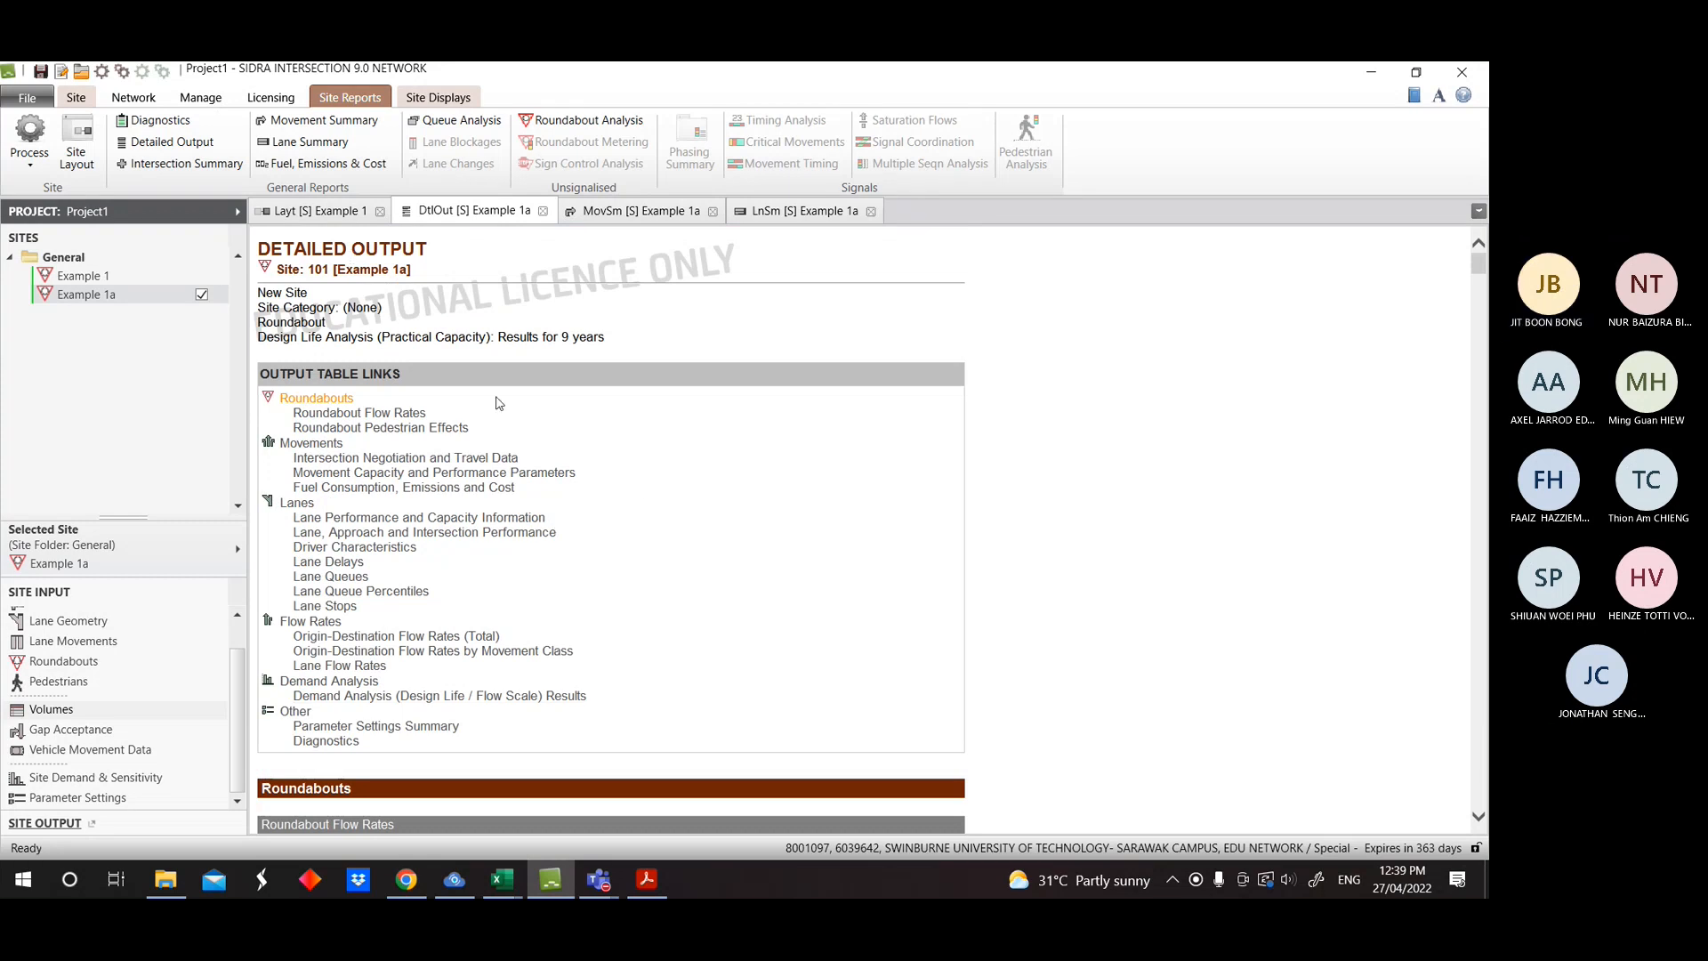
Review the Movements travel data and the Lane Performance table in the Example 1a Detailed Output.
left_click(341, 442)
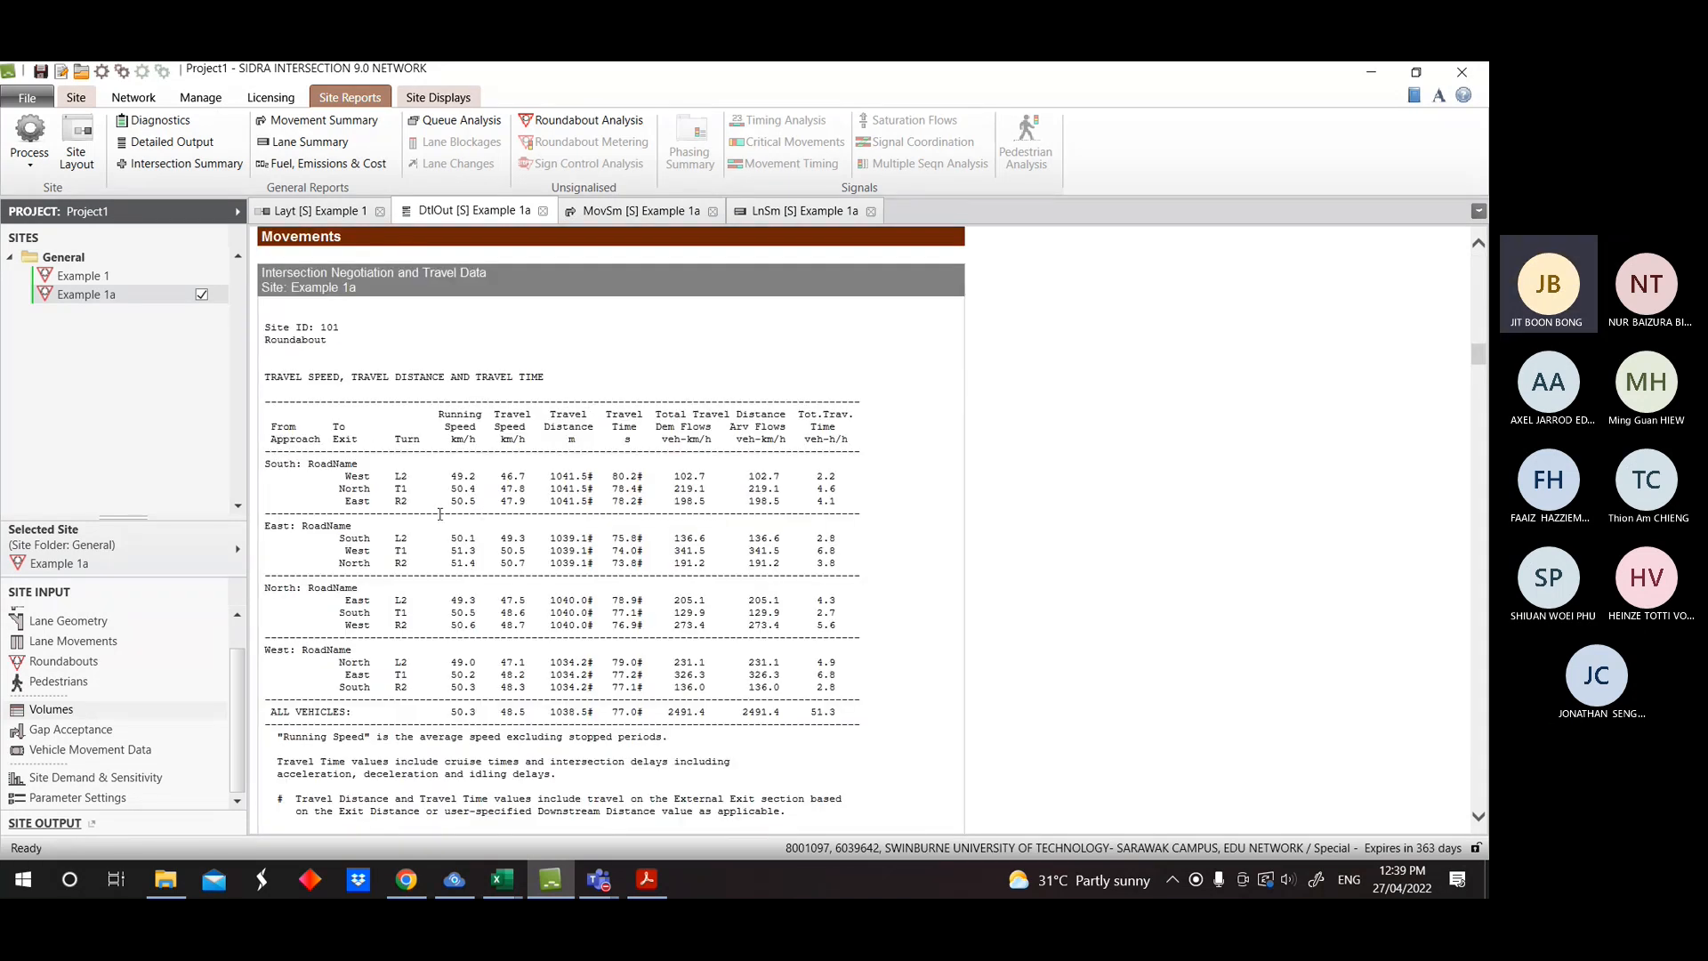
scroll(439, 514, "up", 5)
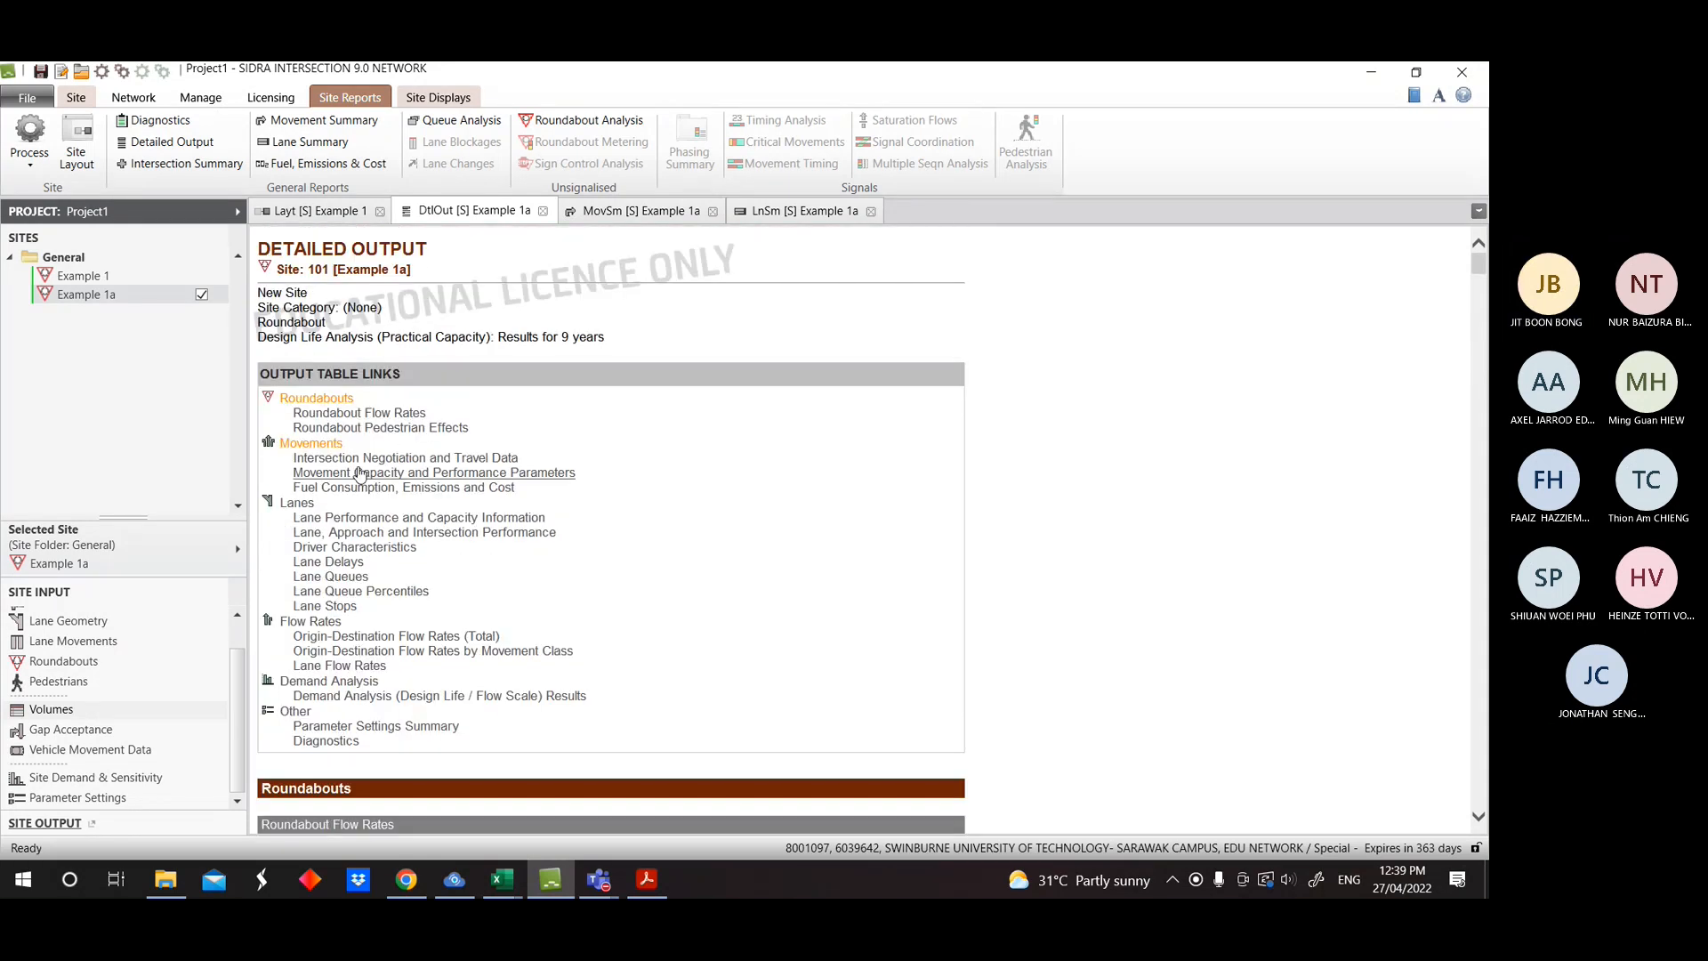
left_click(289, 507)
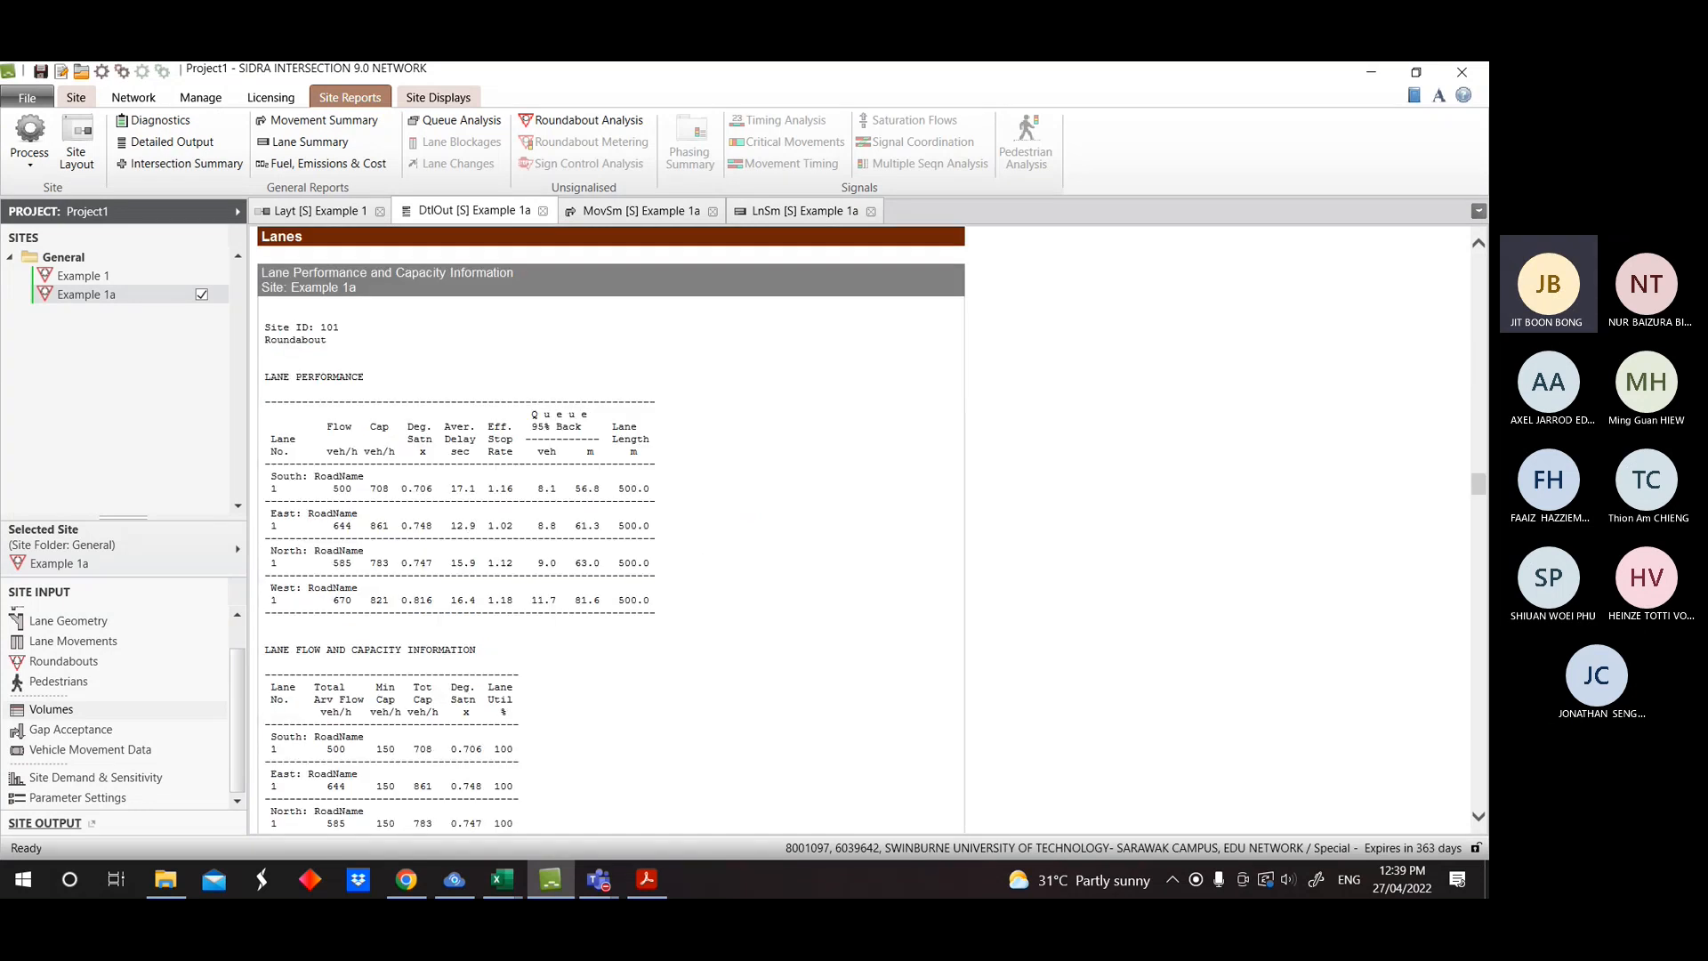
left_click_drag(367, 426, 385, 591)
left_click(328, 432)
Check the geometry and volumes diagram in the SIDRA notes, review the lane flow and capacity table, and return to the output table links.
left_click(659, 884)
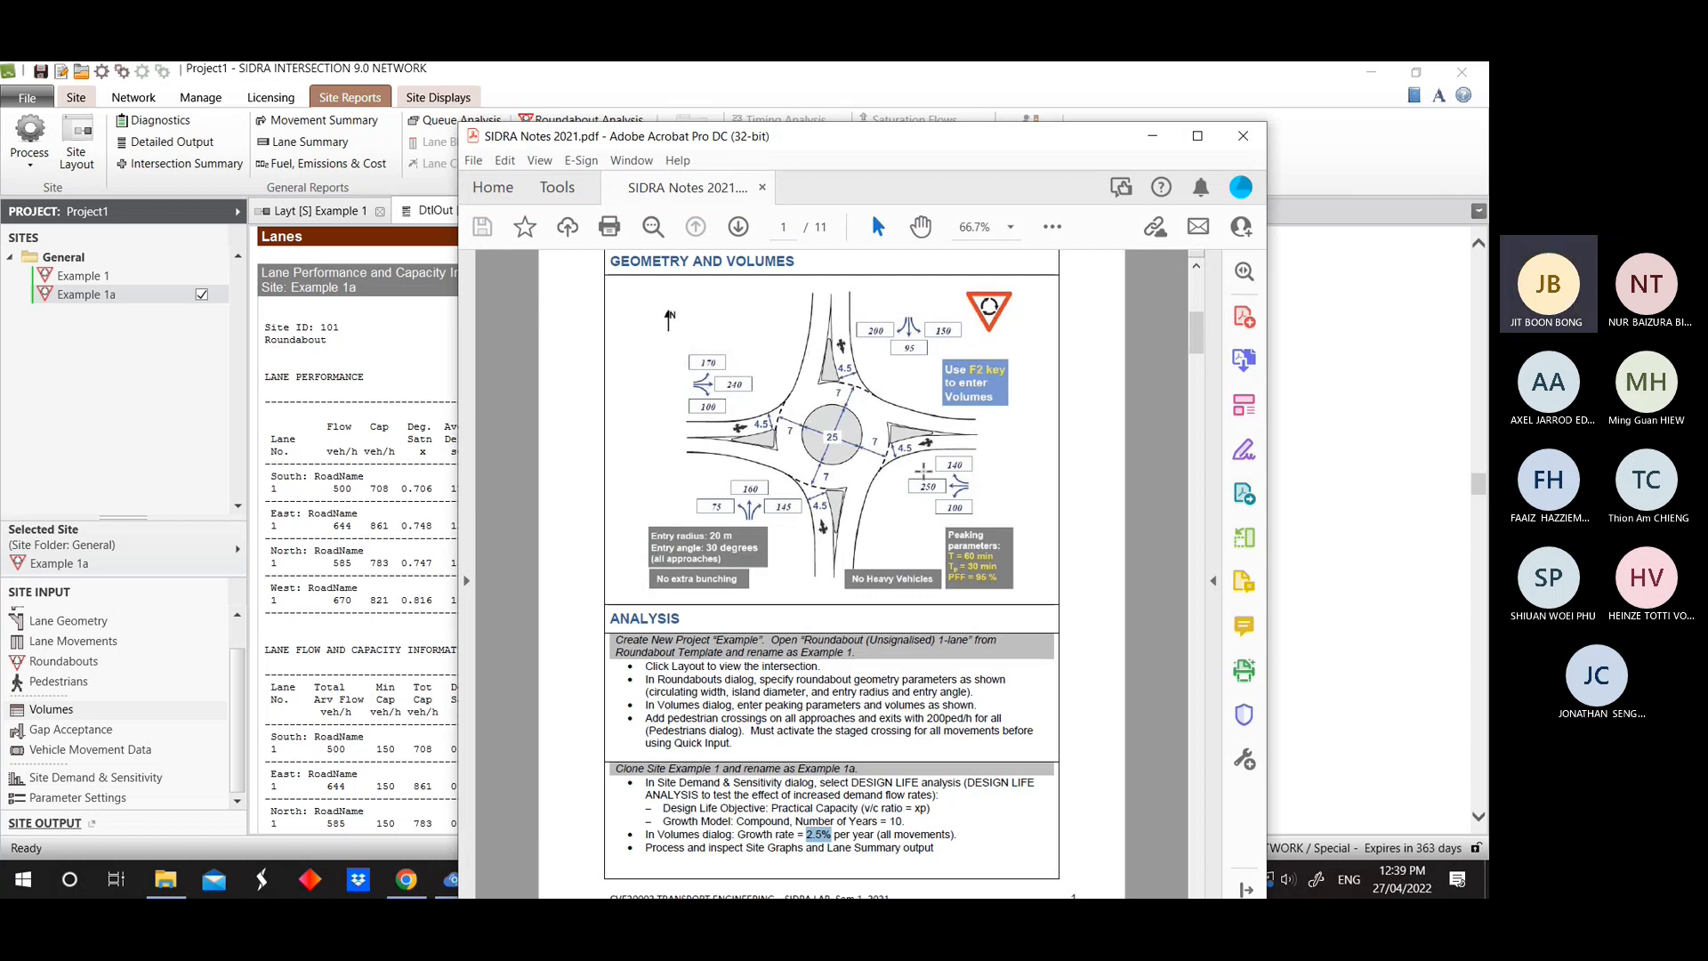
left_click_drag(863, 137, 1093, 90)
left_click(411, 508)
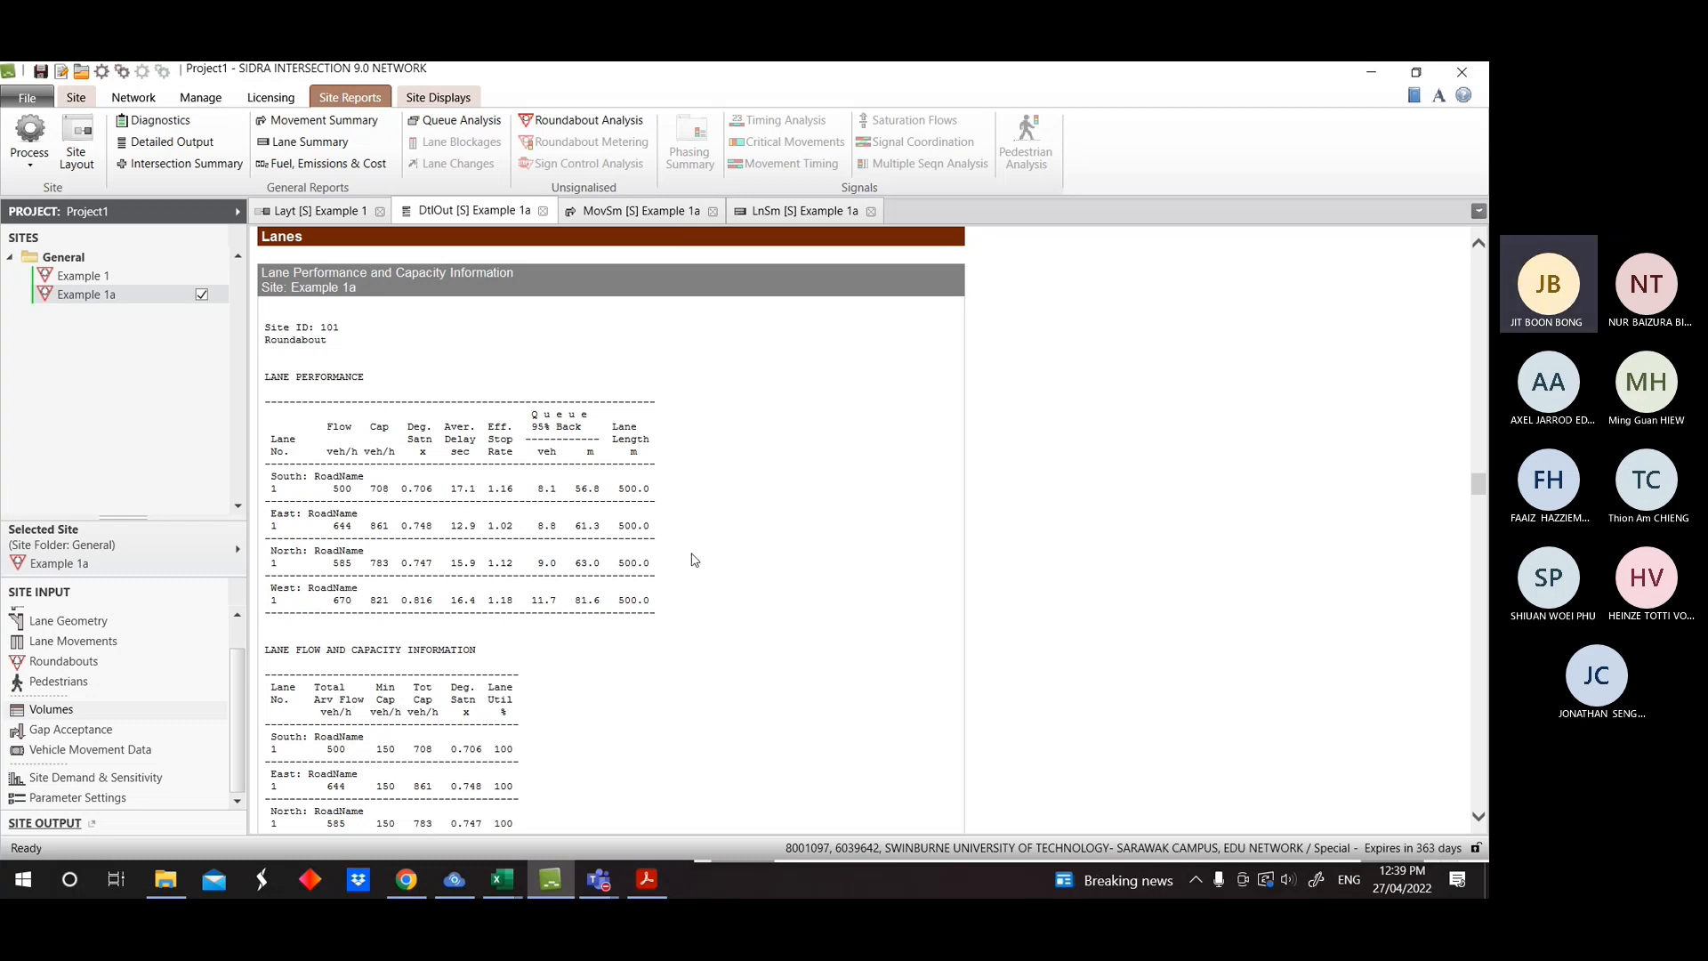
scroll(695, 556, "down", 5)
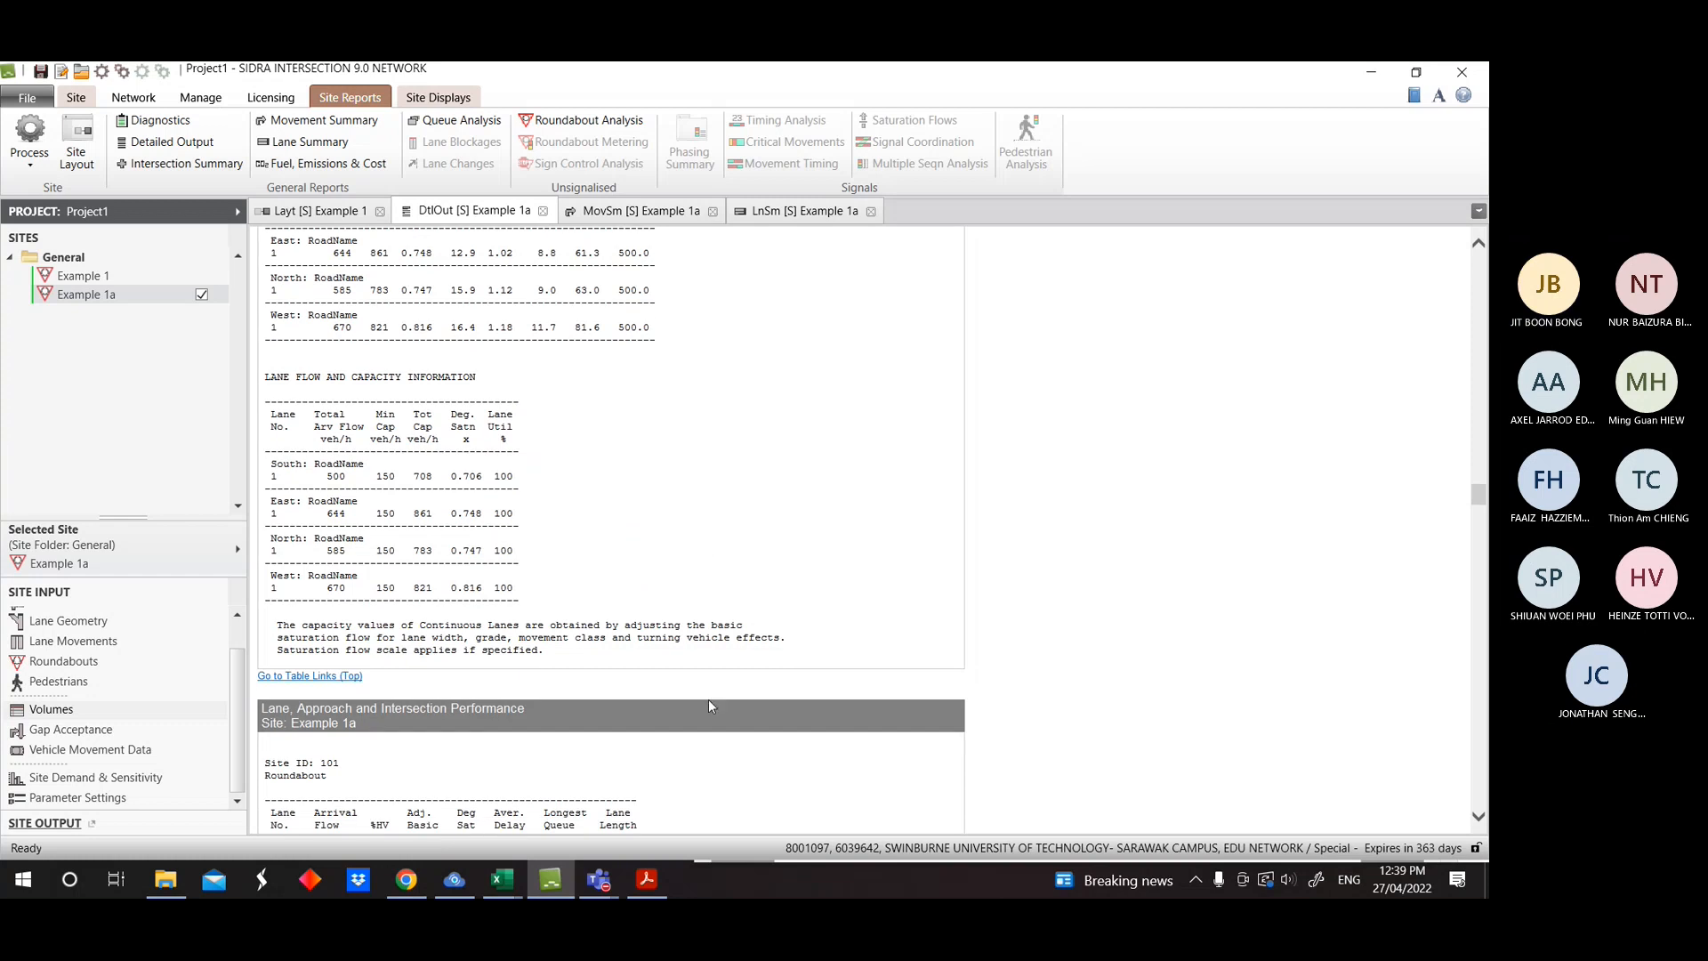
left_click(646, 878)
left_click(649, 879)
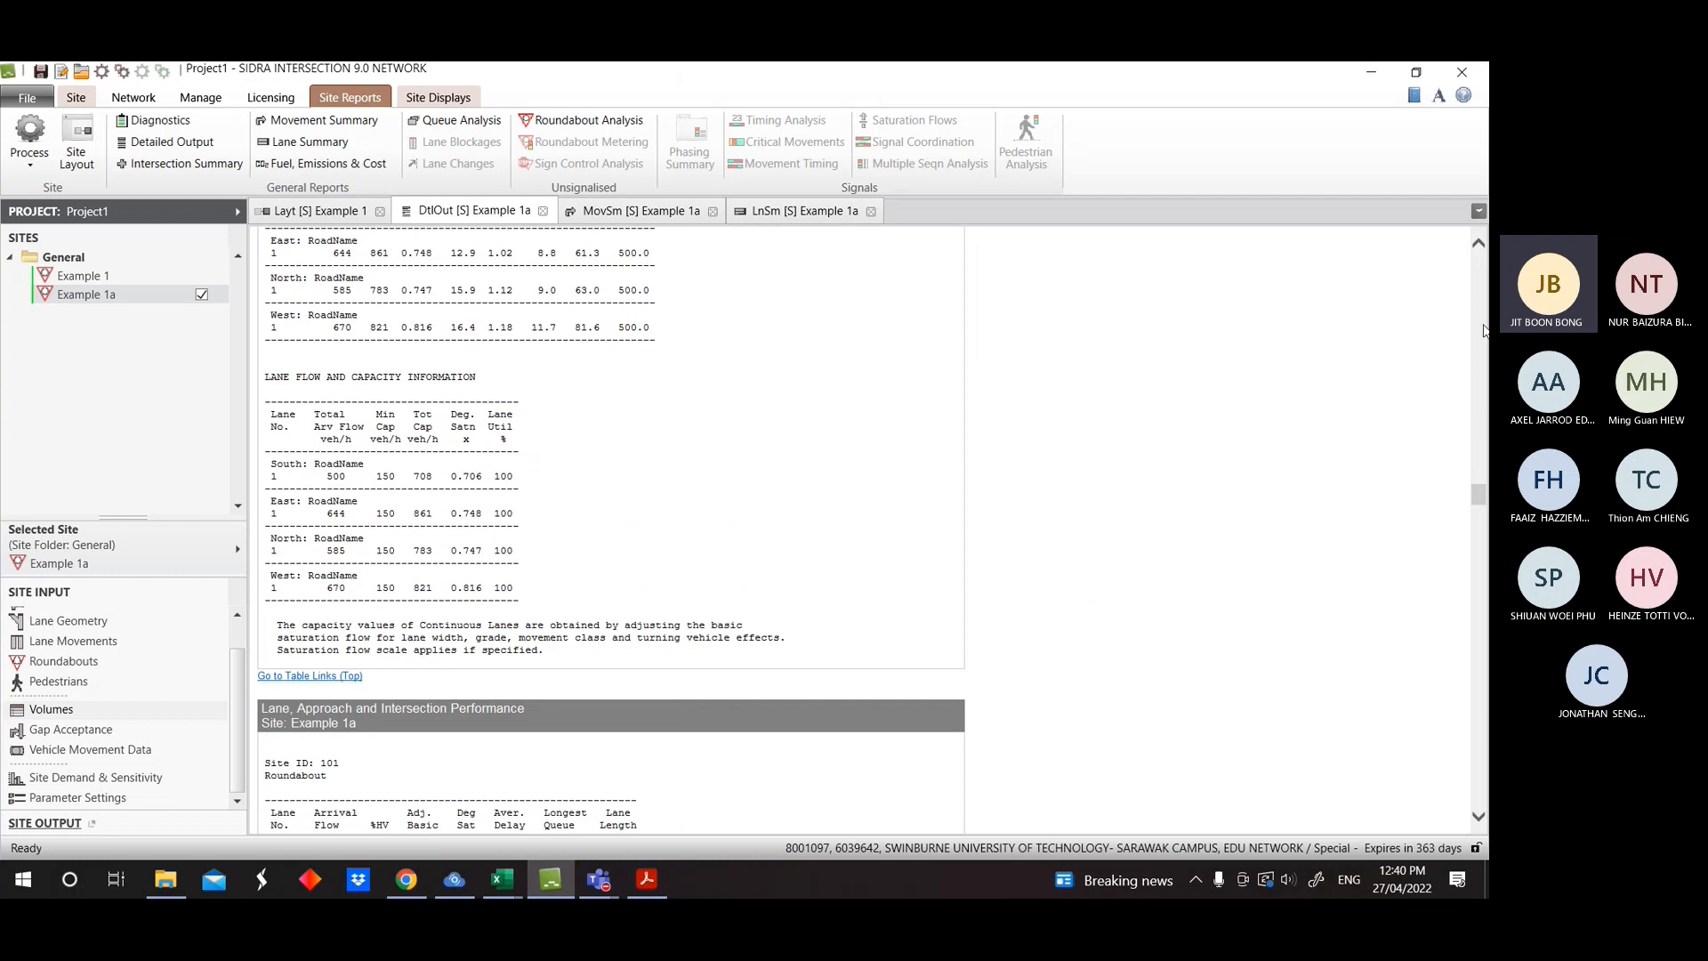
left_click(321, 675)
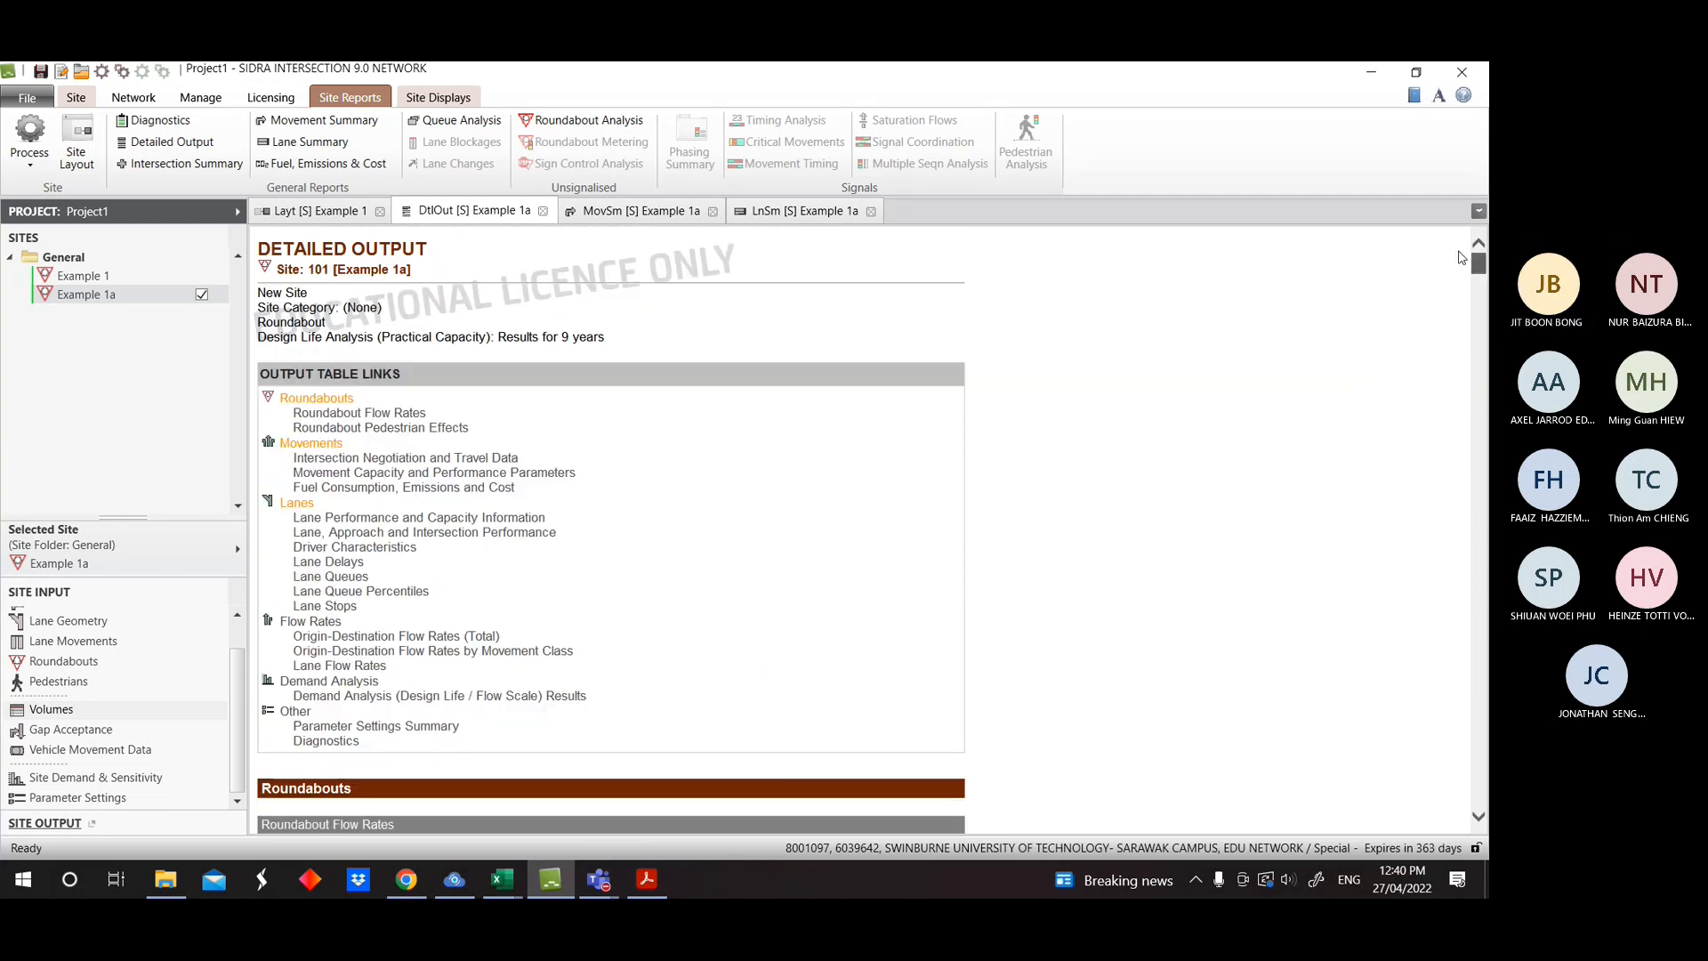
Inspect the origin-destination total flow rates and the roundabout pedestrian effects tables, and go back to the output table links.
left_click(331, 623)
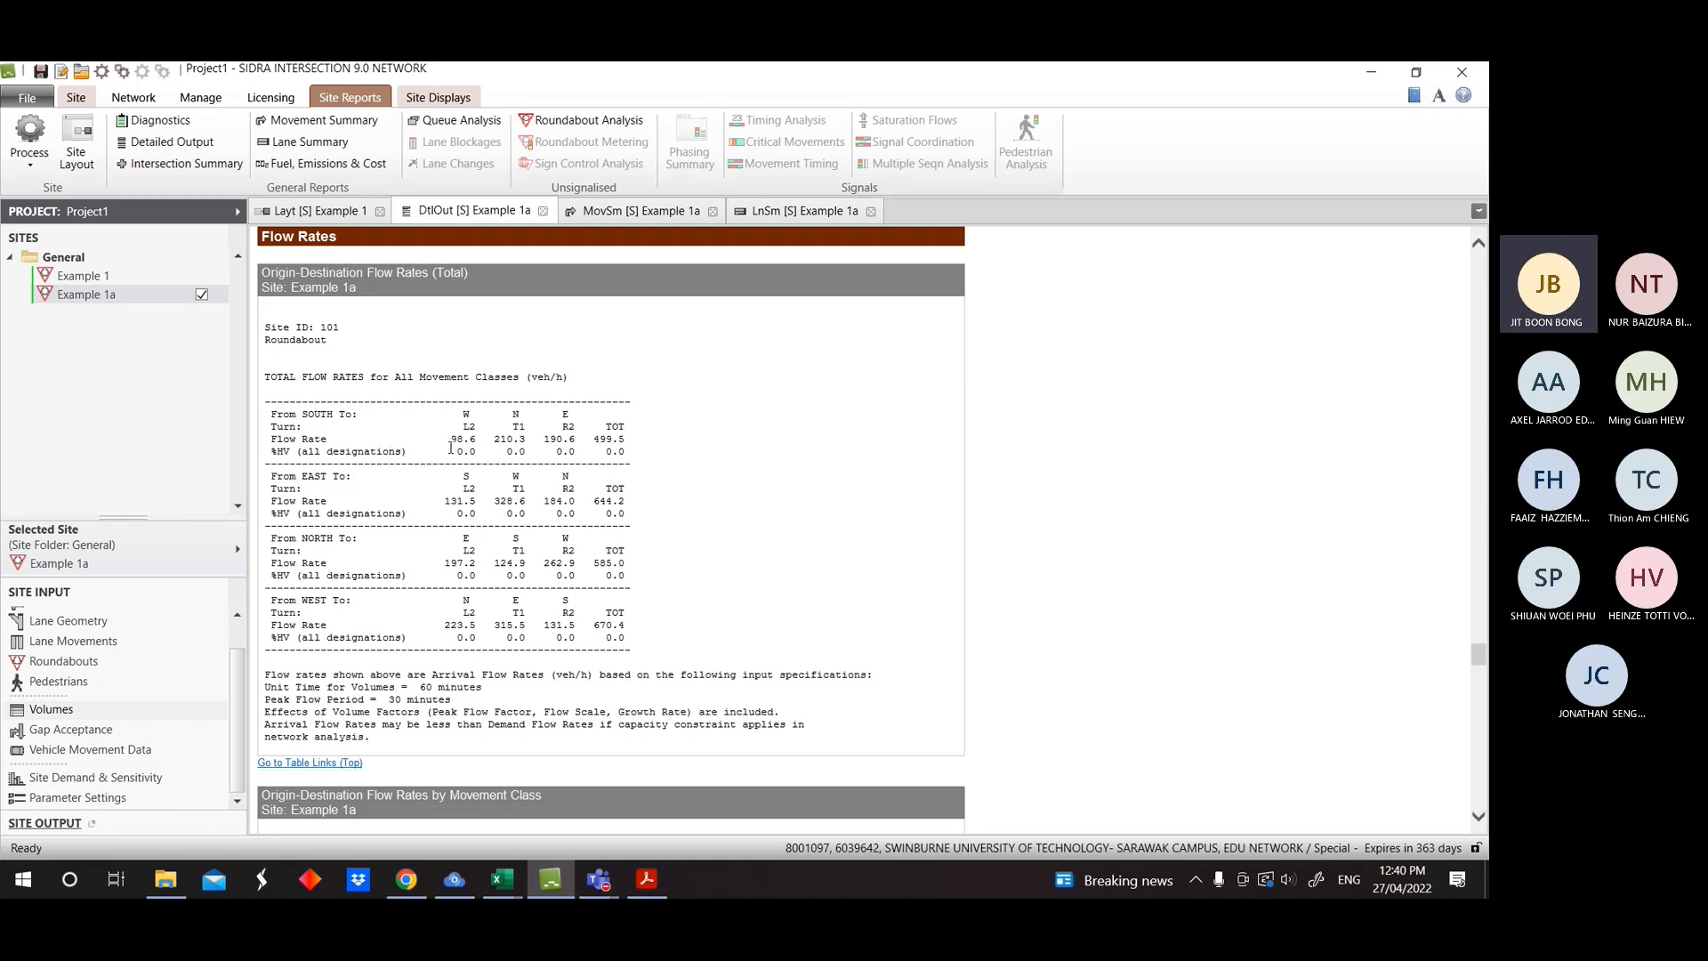
scroll(1478, 654, "up", 3)
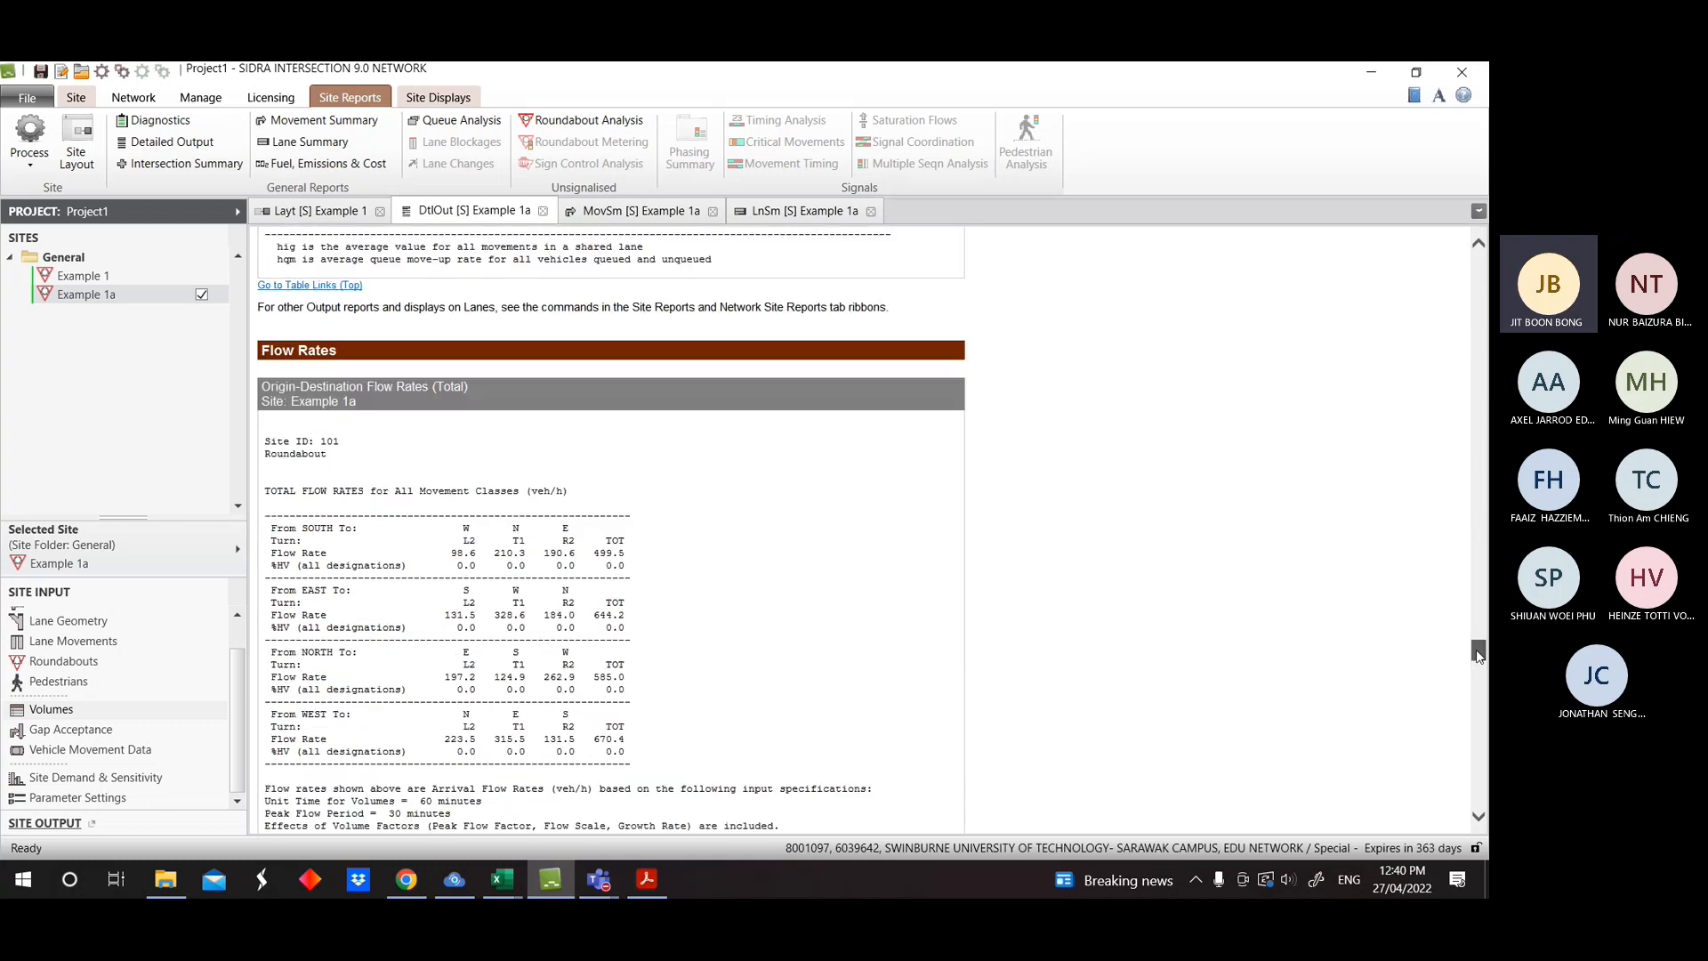
left_click_drag(1478, 654, 1478, 260)
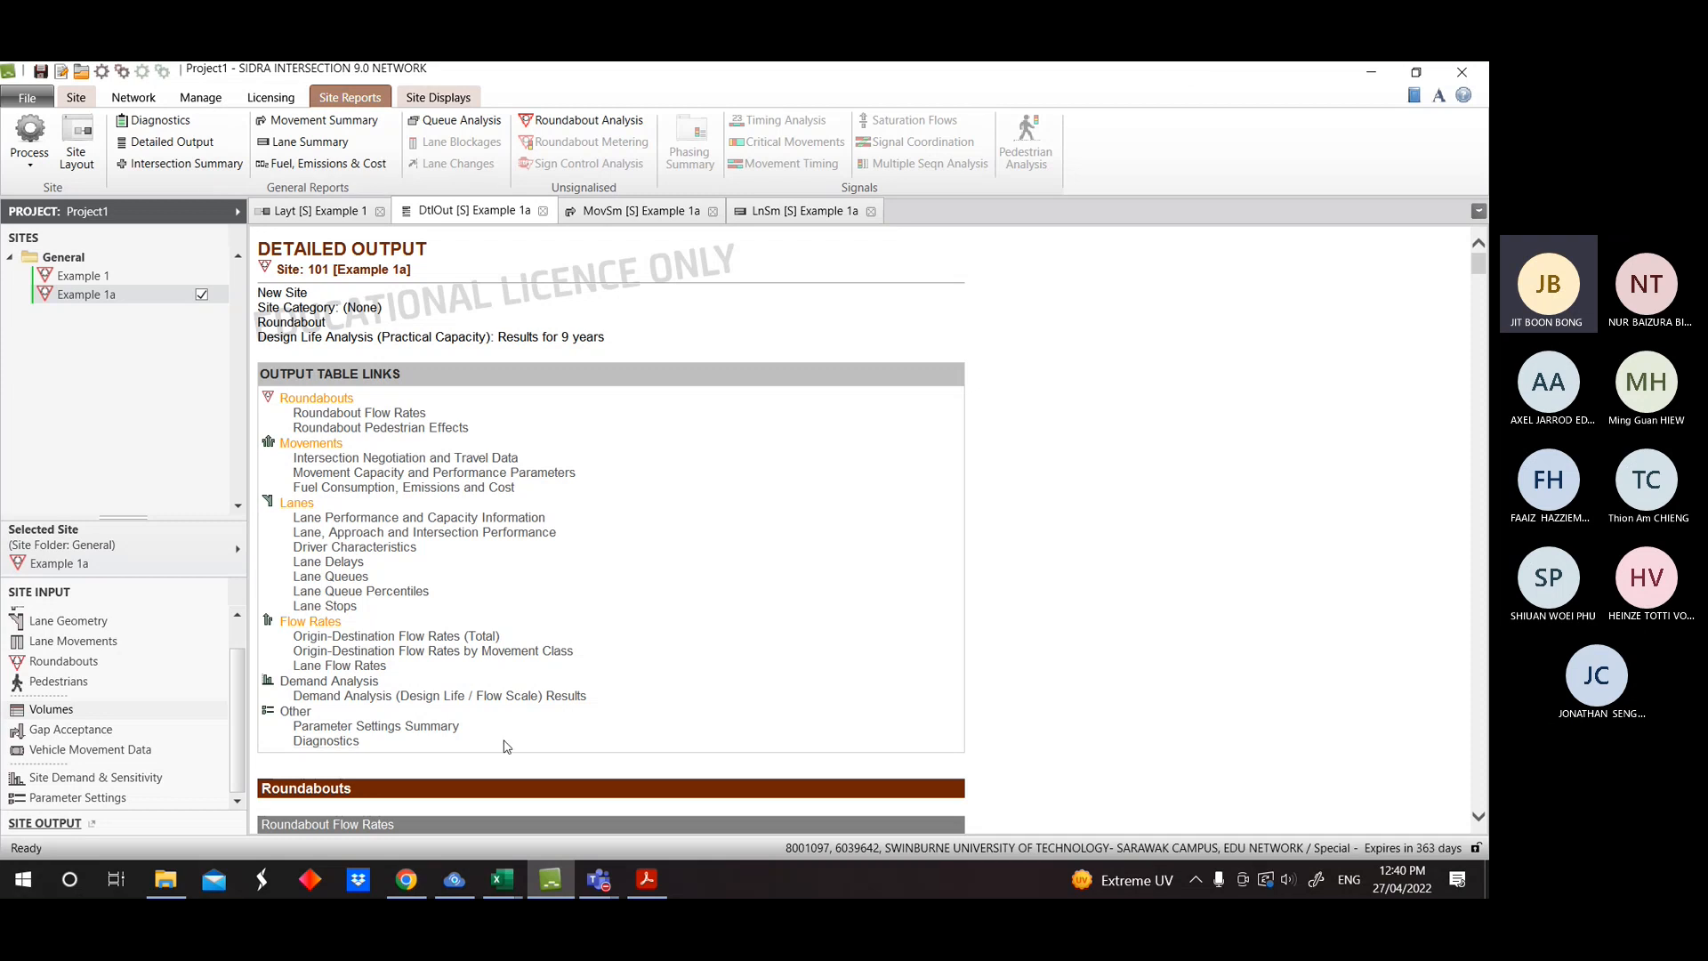
scroll(452, 602, "down", 20)
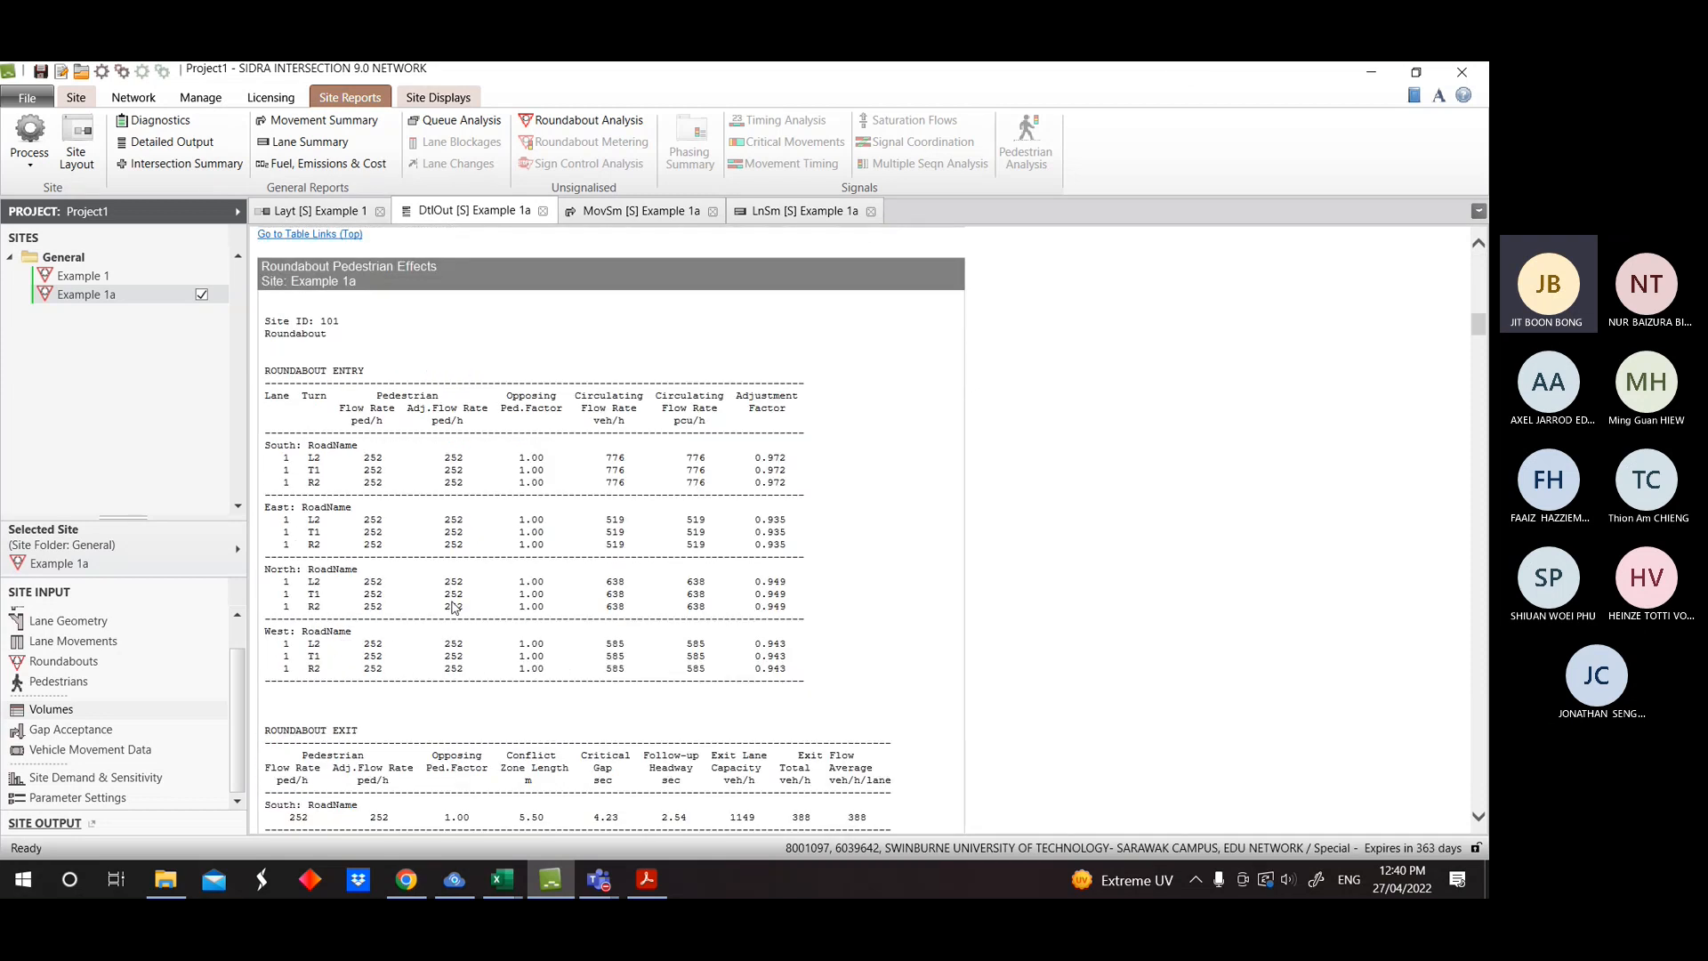
left_click_drag(1480, 356, 1483, 263)
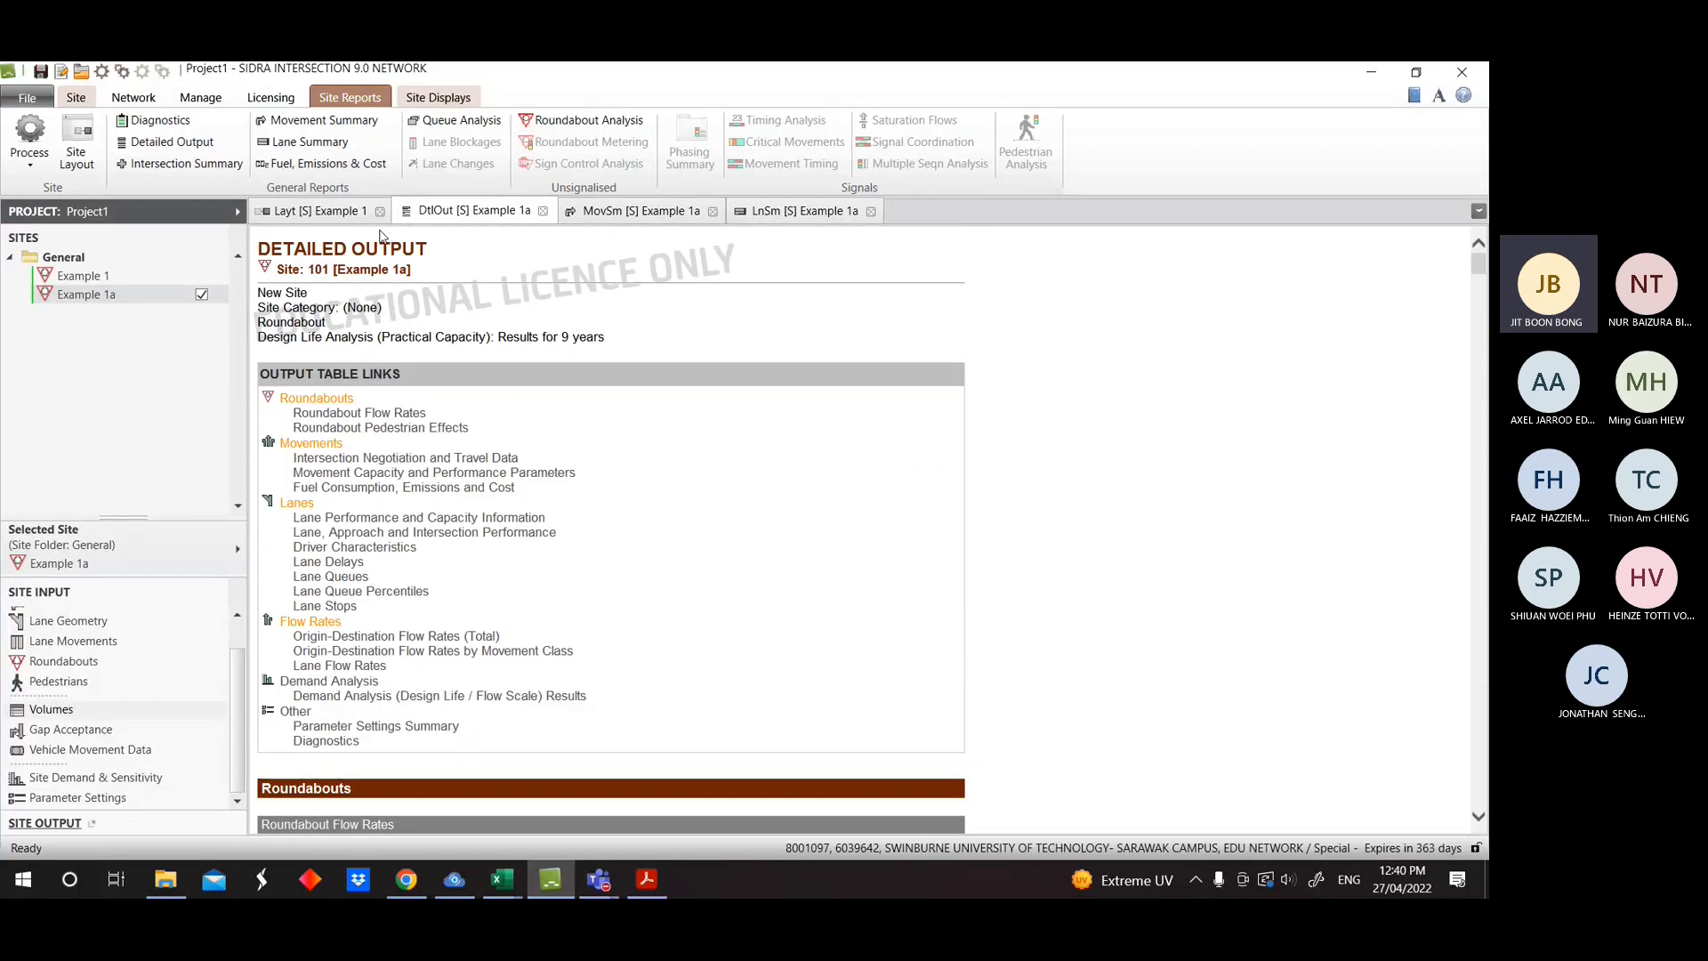
Generate the Lane Displays for Example 1a and view the Degree of Saturation display.
left_click(447, 100)
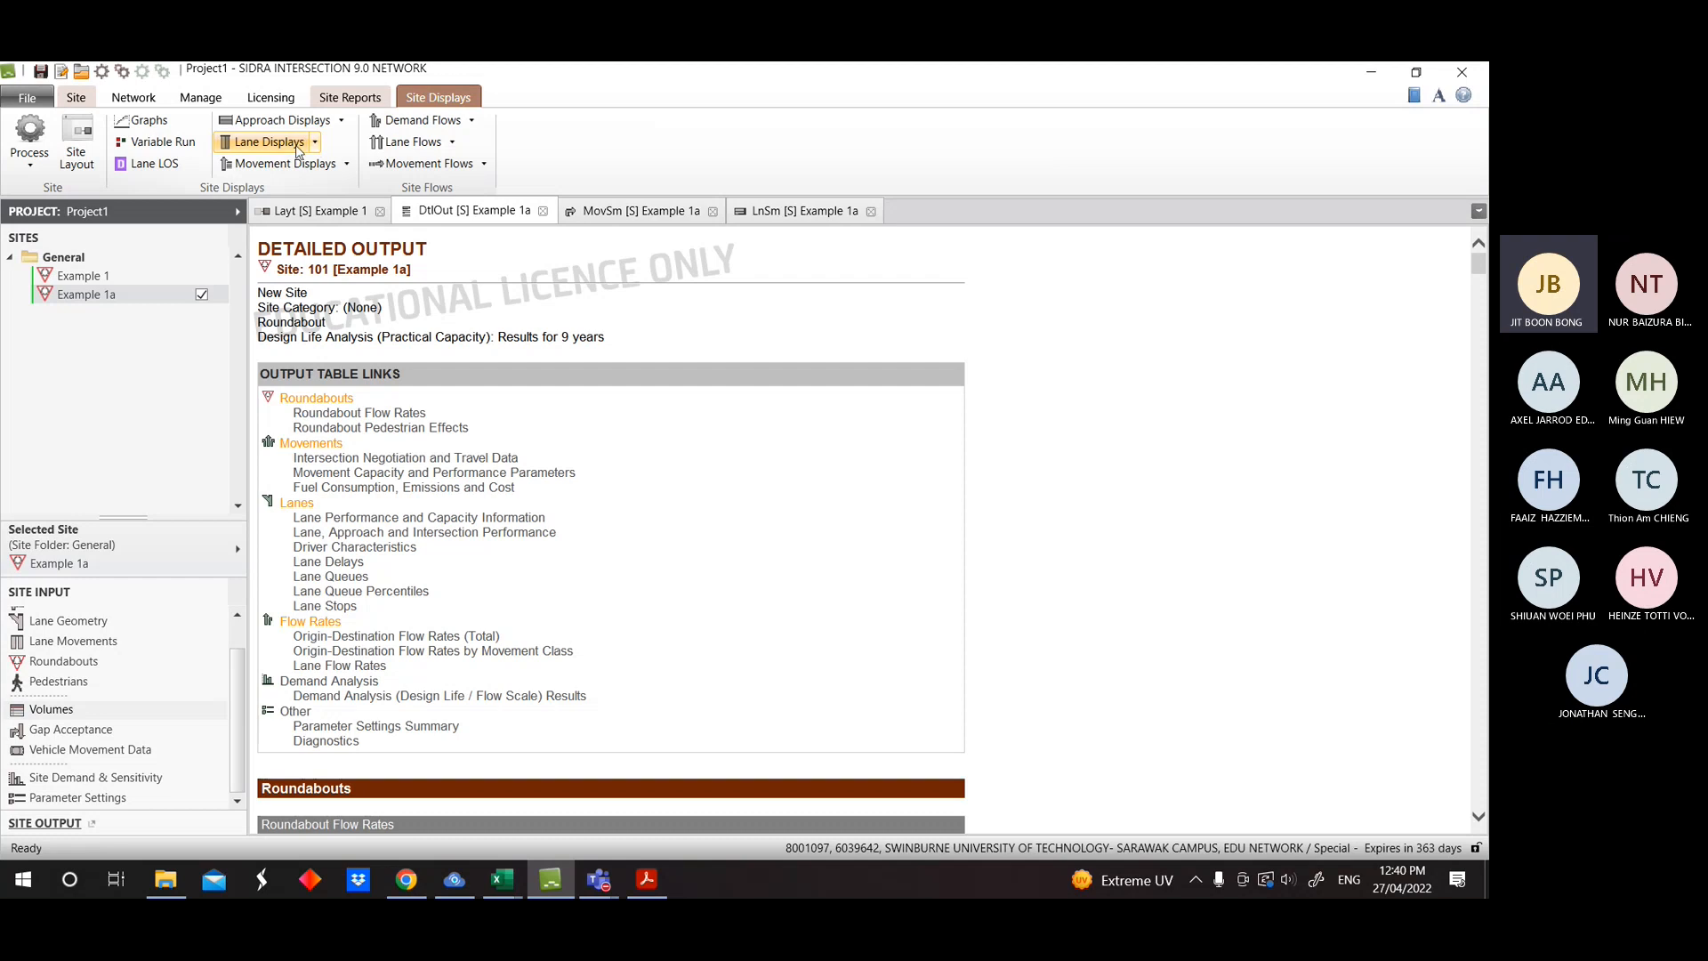
left_click(296, 144)
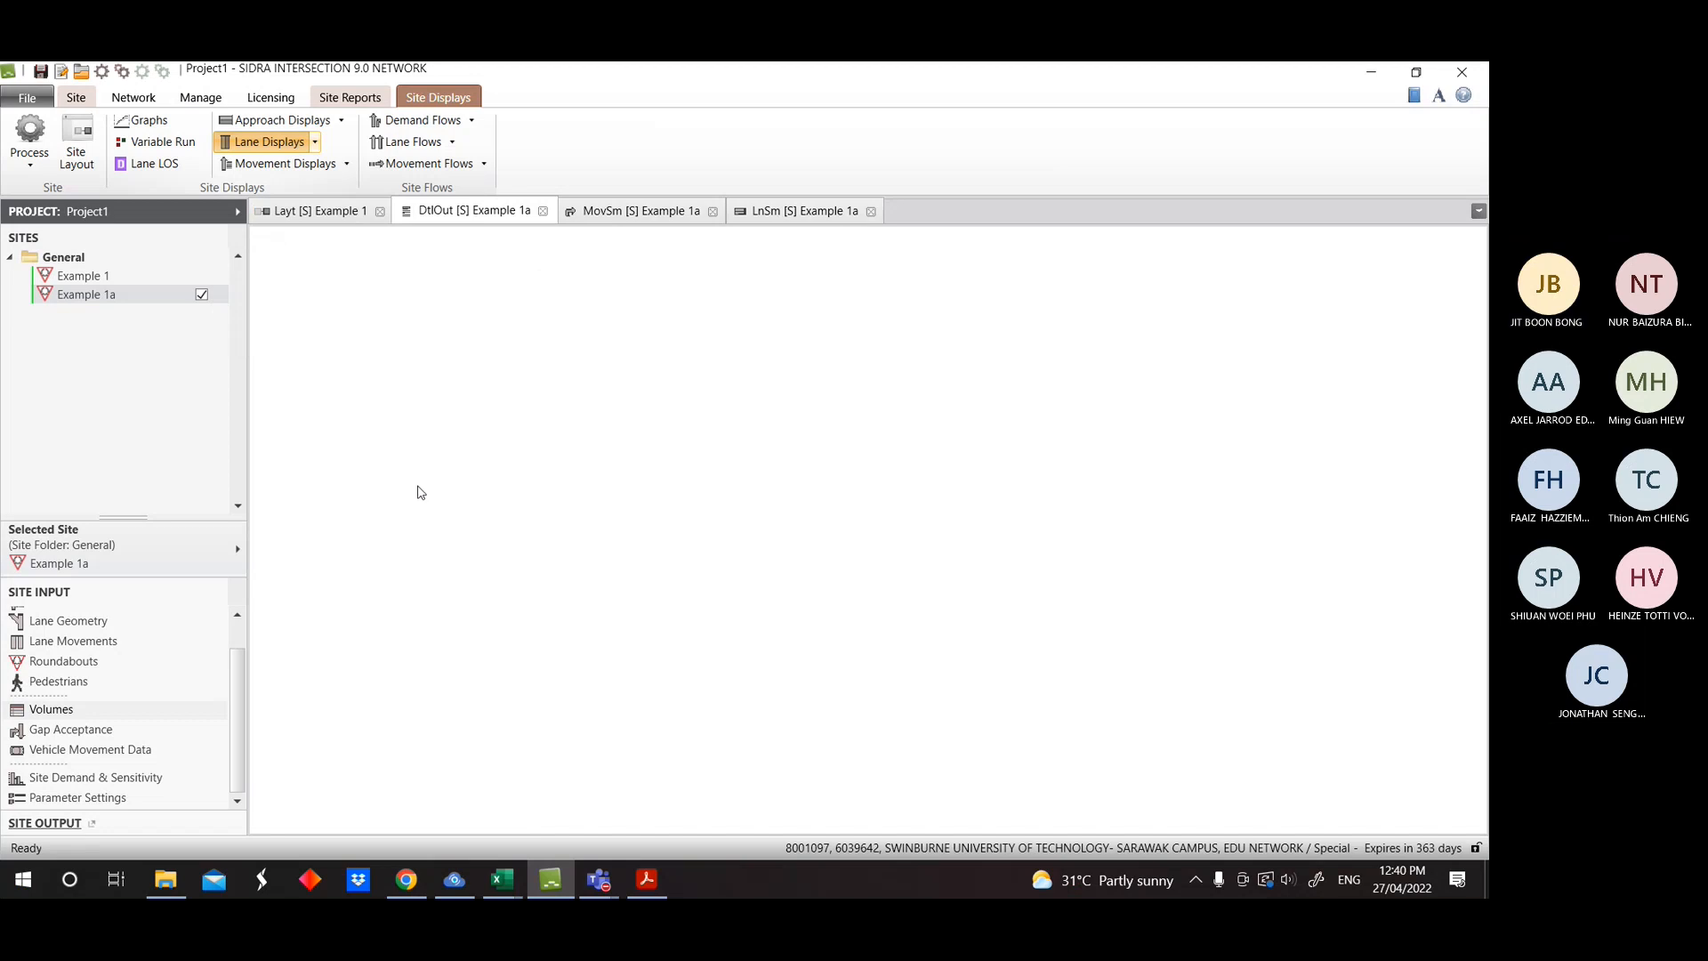
left_click(635, 214)
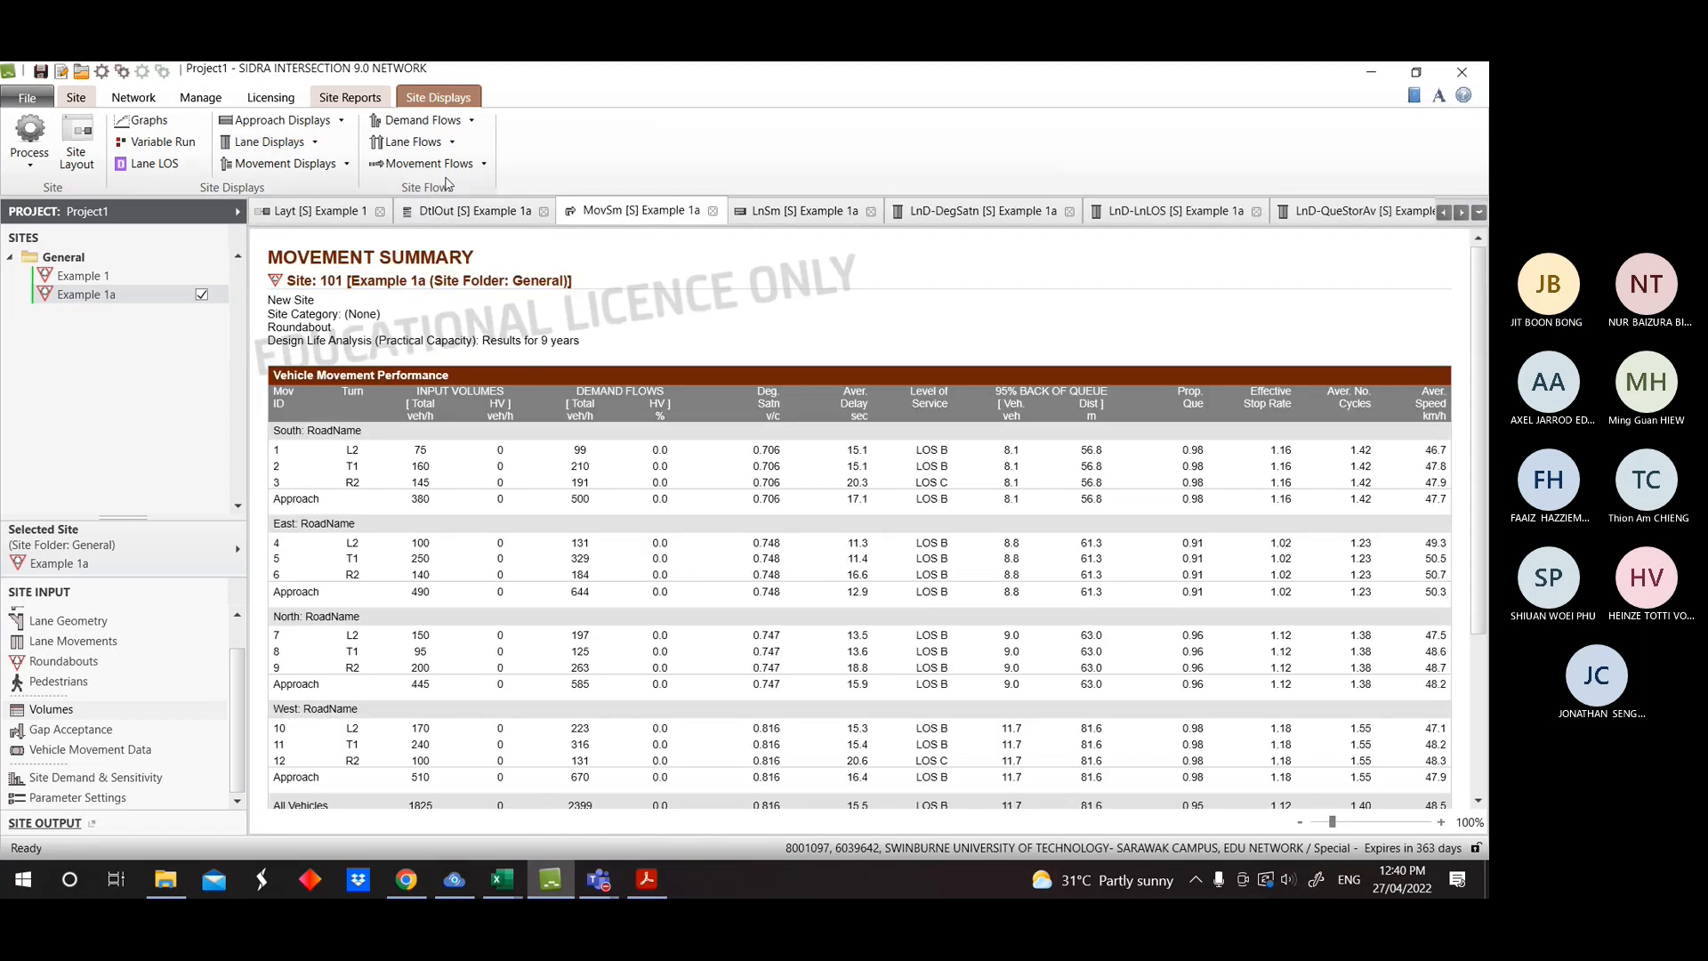
left_click(1336, 216)
left_click(950, 214)
scroll(824, 456, "down", 5)
scroll(786, 536, "up", 3)
scroll(716, 534, "down", 2)
scroll(719, 536, "up", 3)
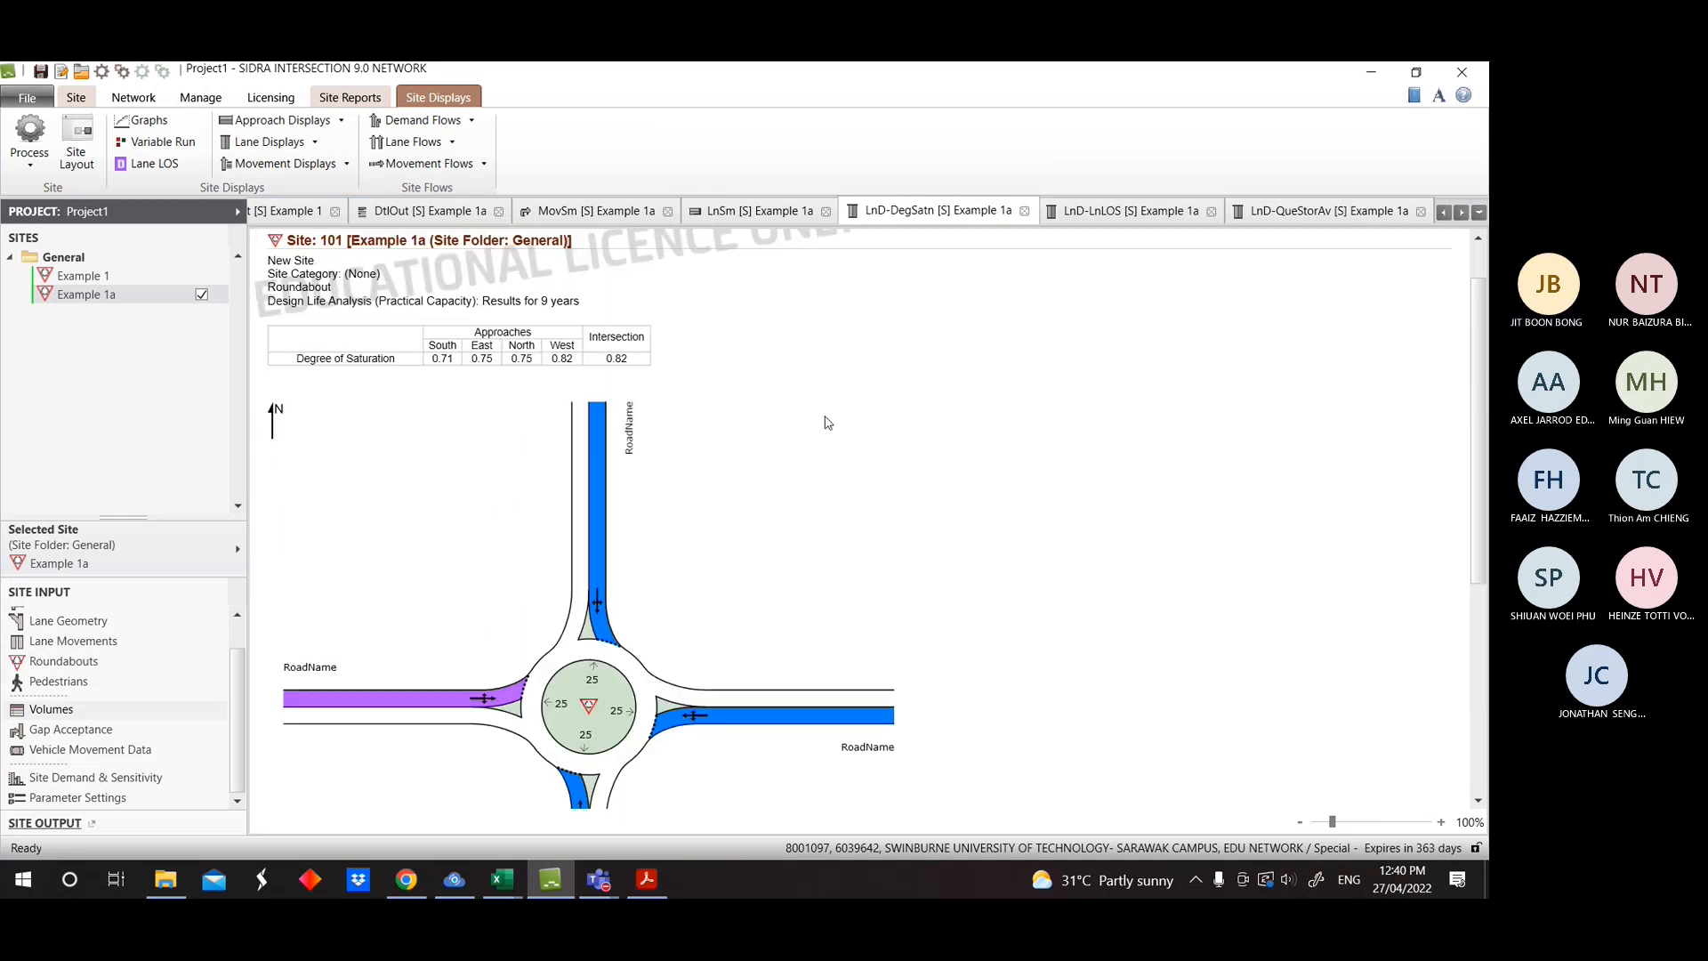
left_click(748, 218)
left_click(919, 215)
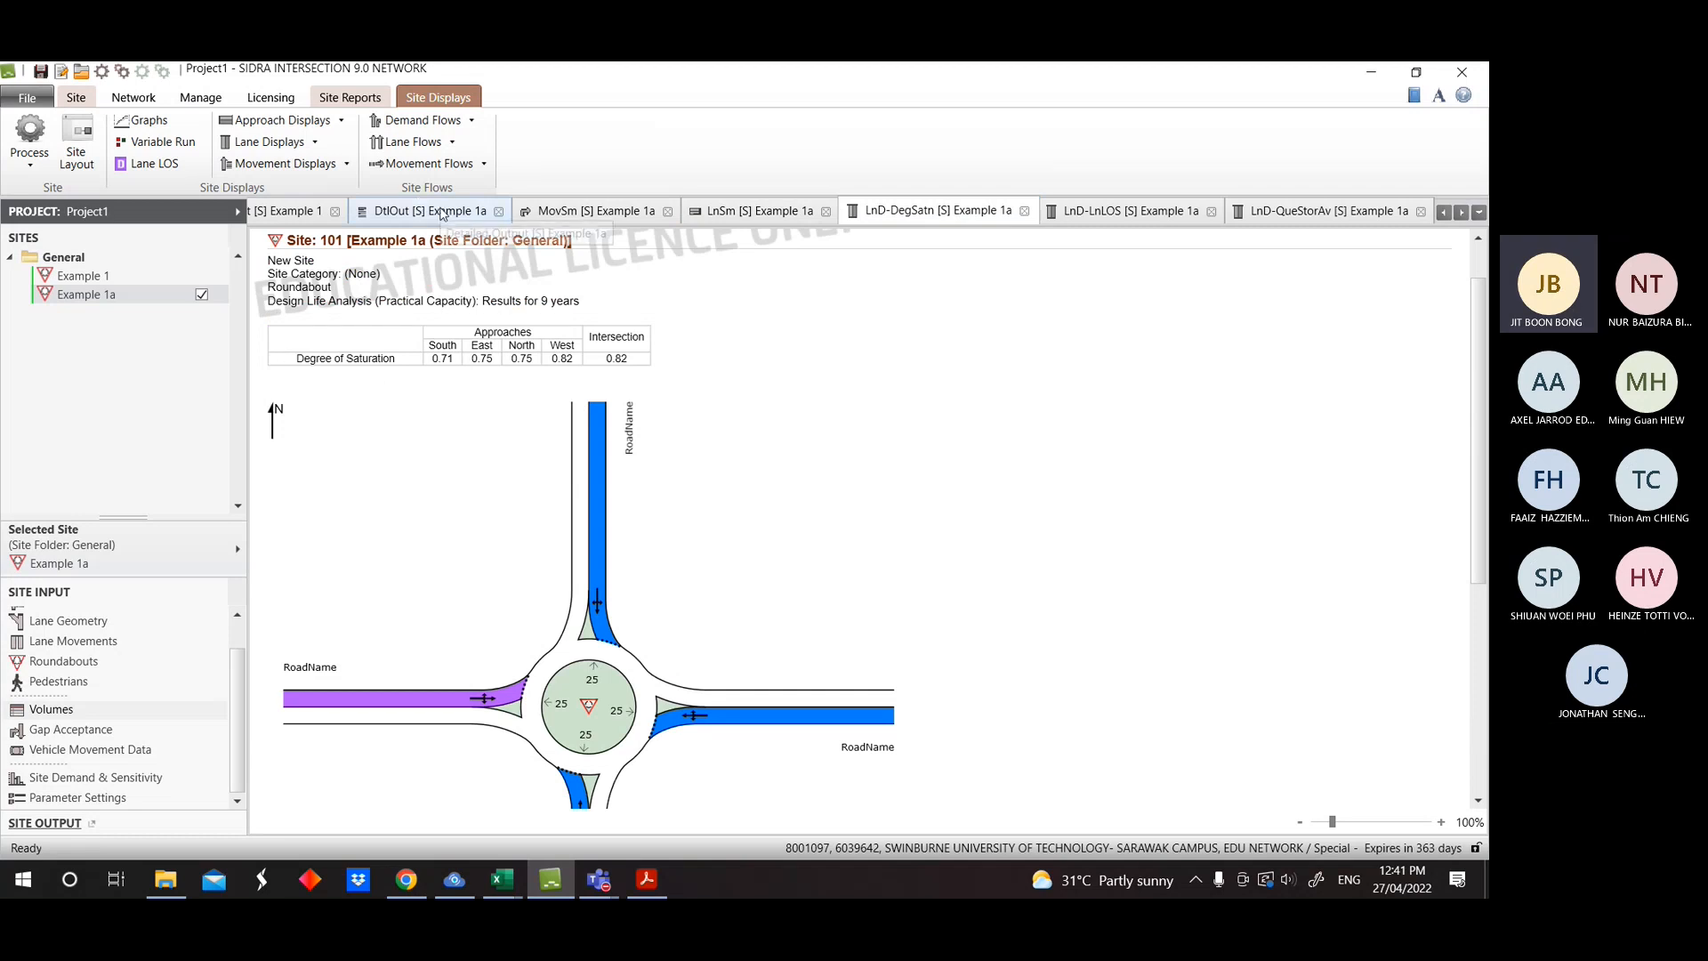
Check each approach's degree of saturation in the Detailed Output's Lane Performance and Capacity Information table and in the Lane Summary.
left_click(444, 213)
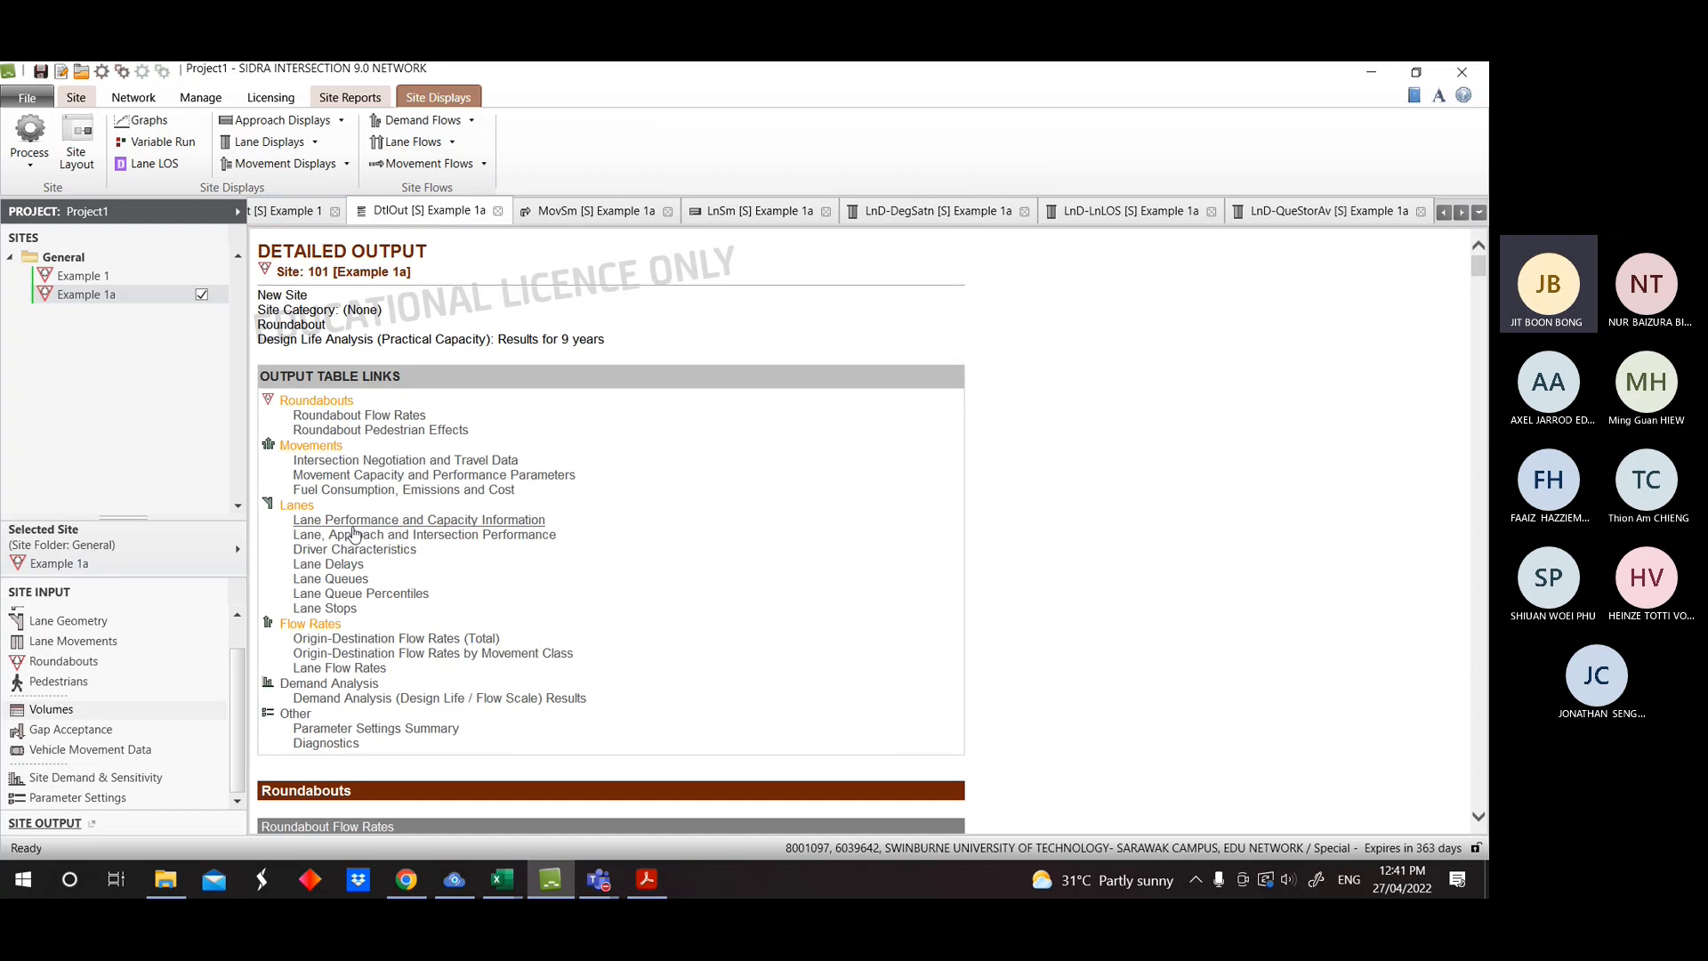
left_click(354, 522)
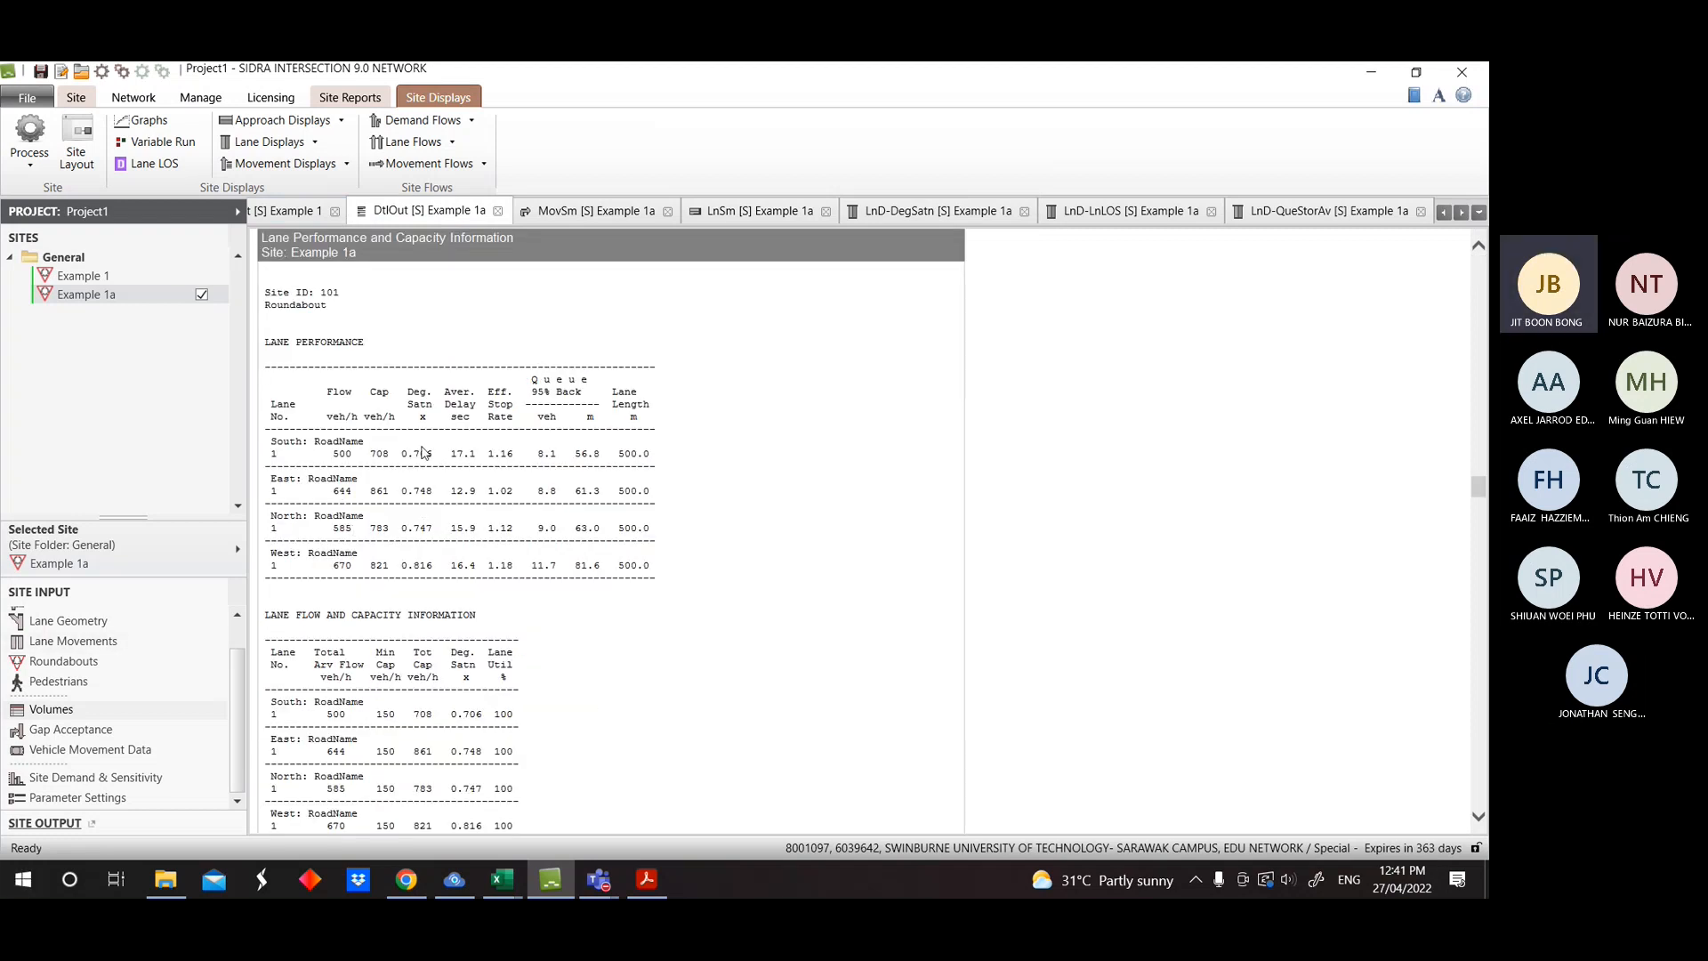
left_click_drag(403, 454, 435, 568)
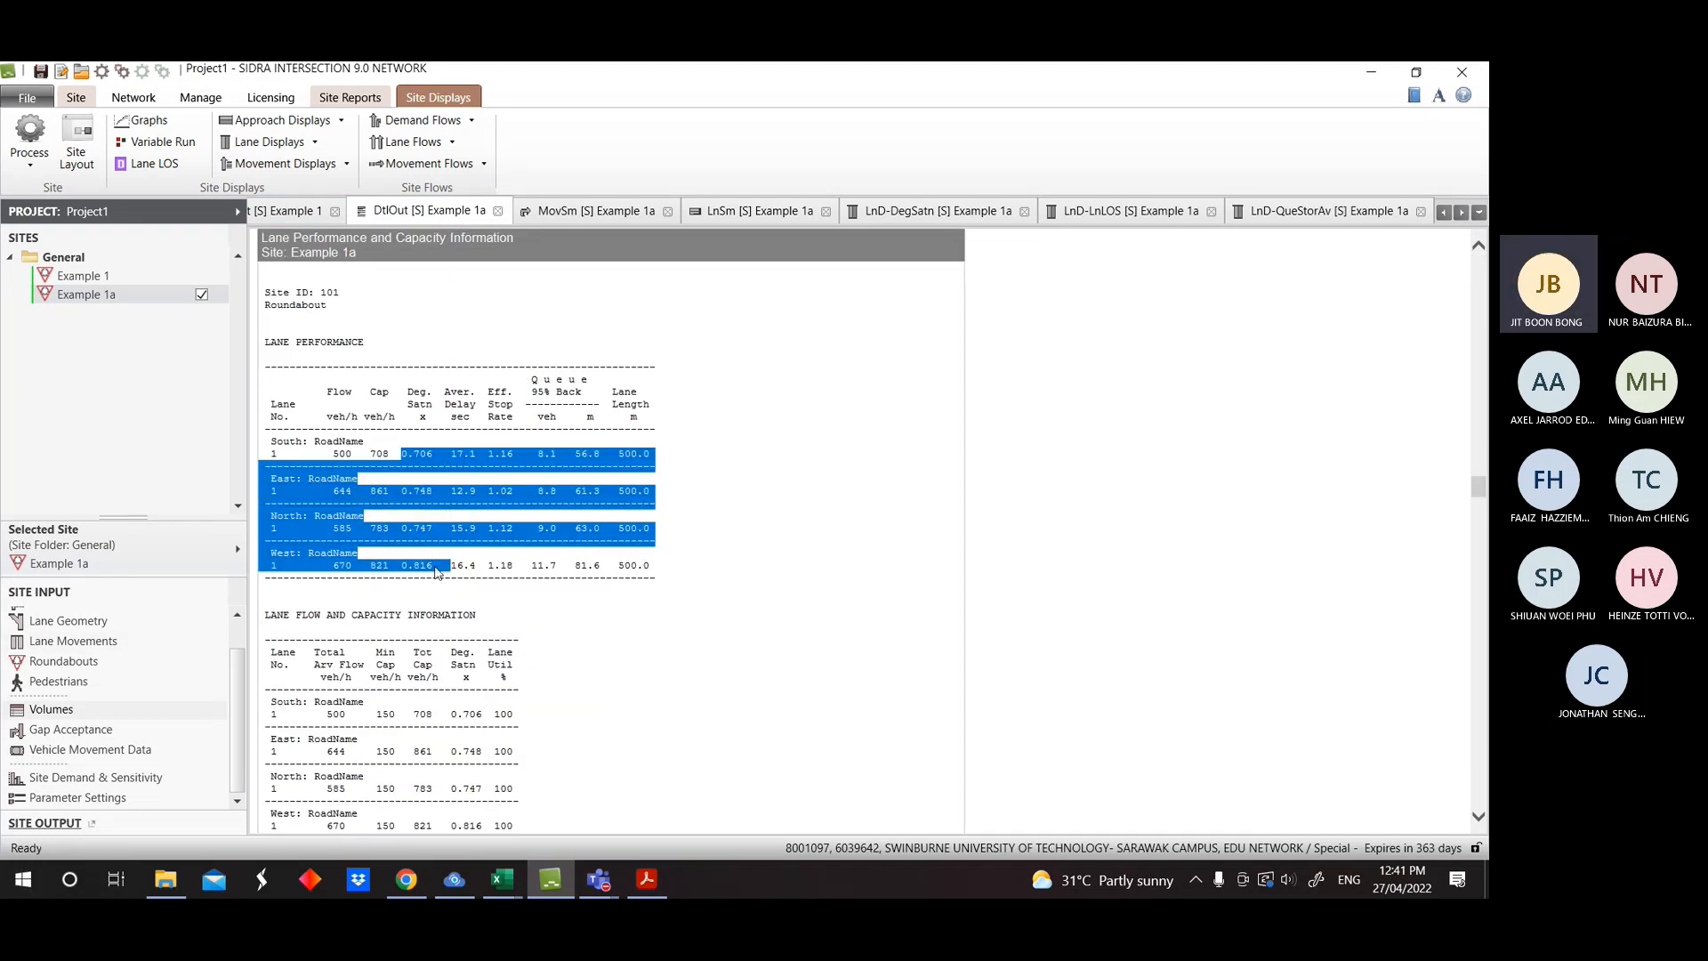
left_click(432, 560)
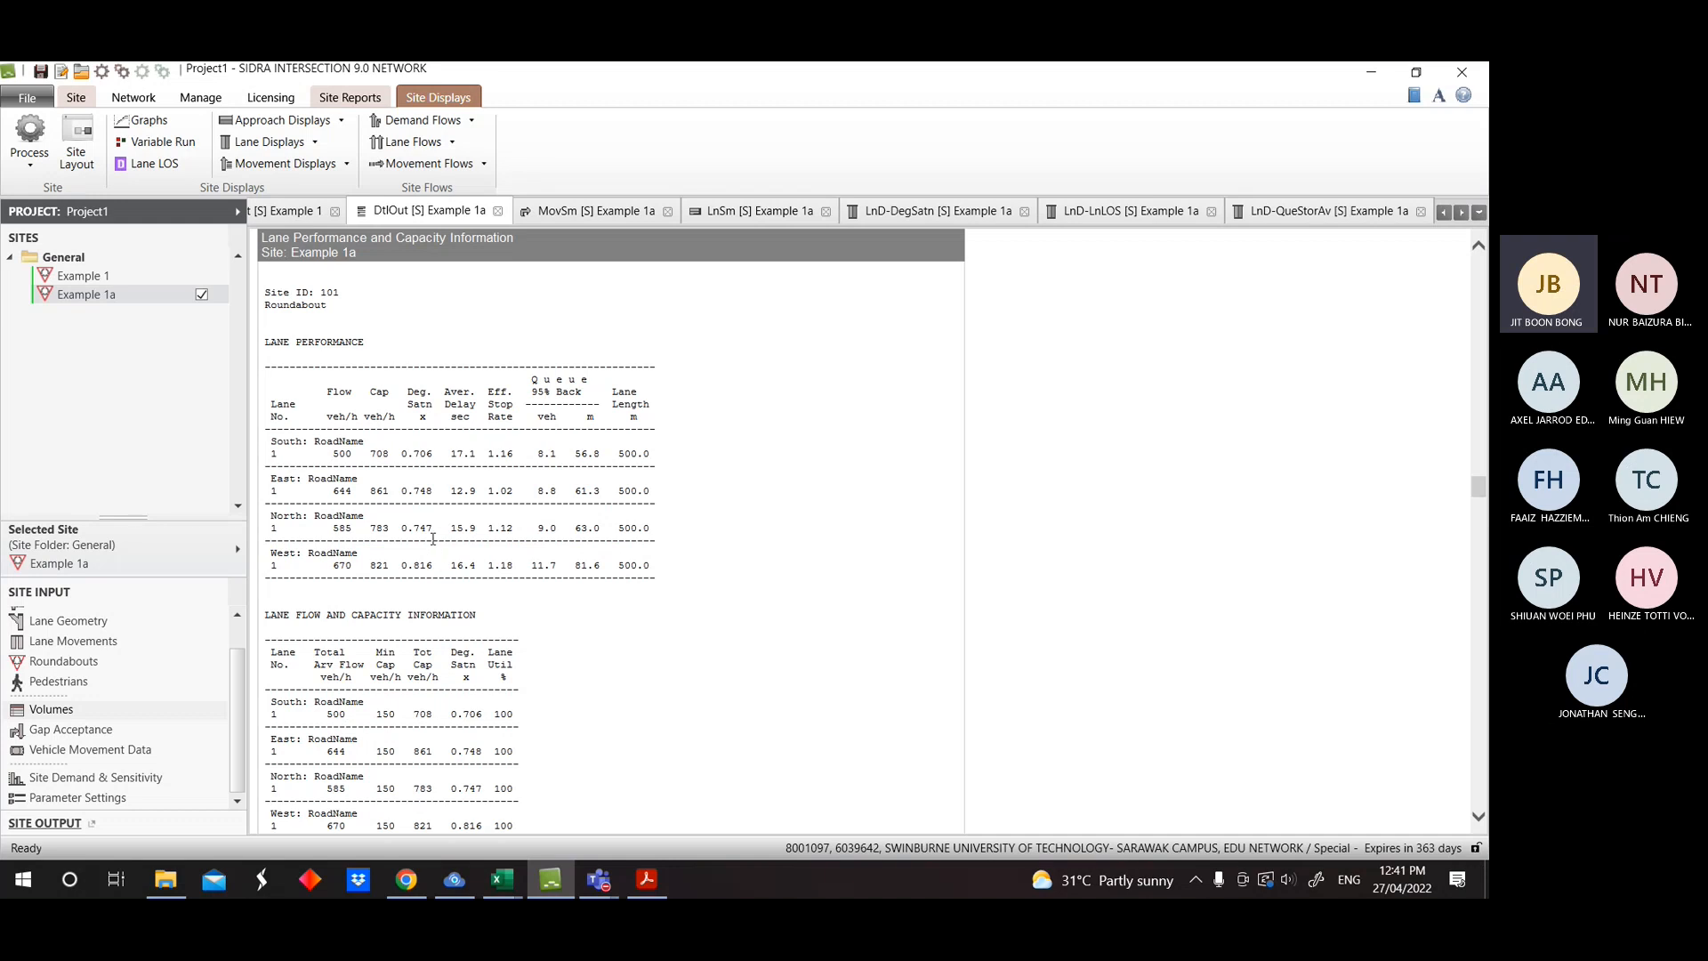
left_click_drag(406, 462, 432, 560)
left_click(433, 561)
left_click(758, 211)
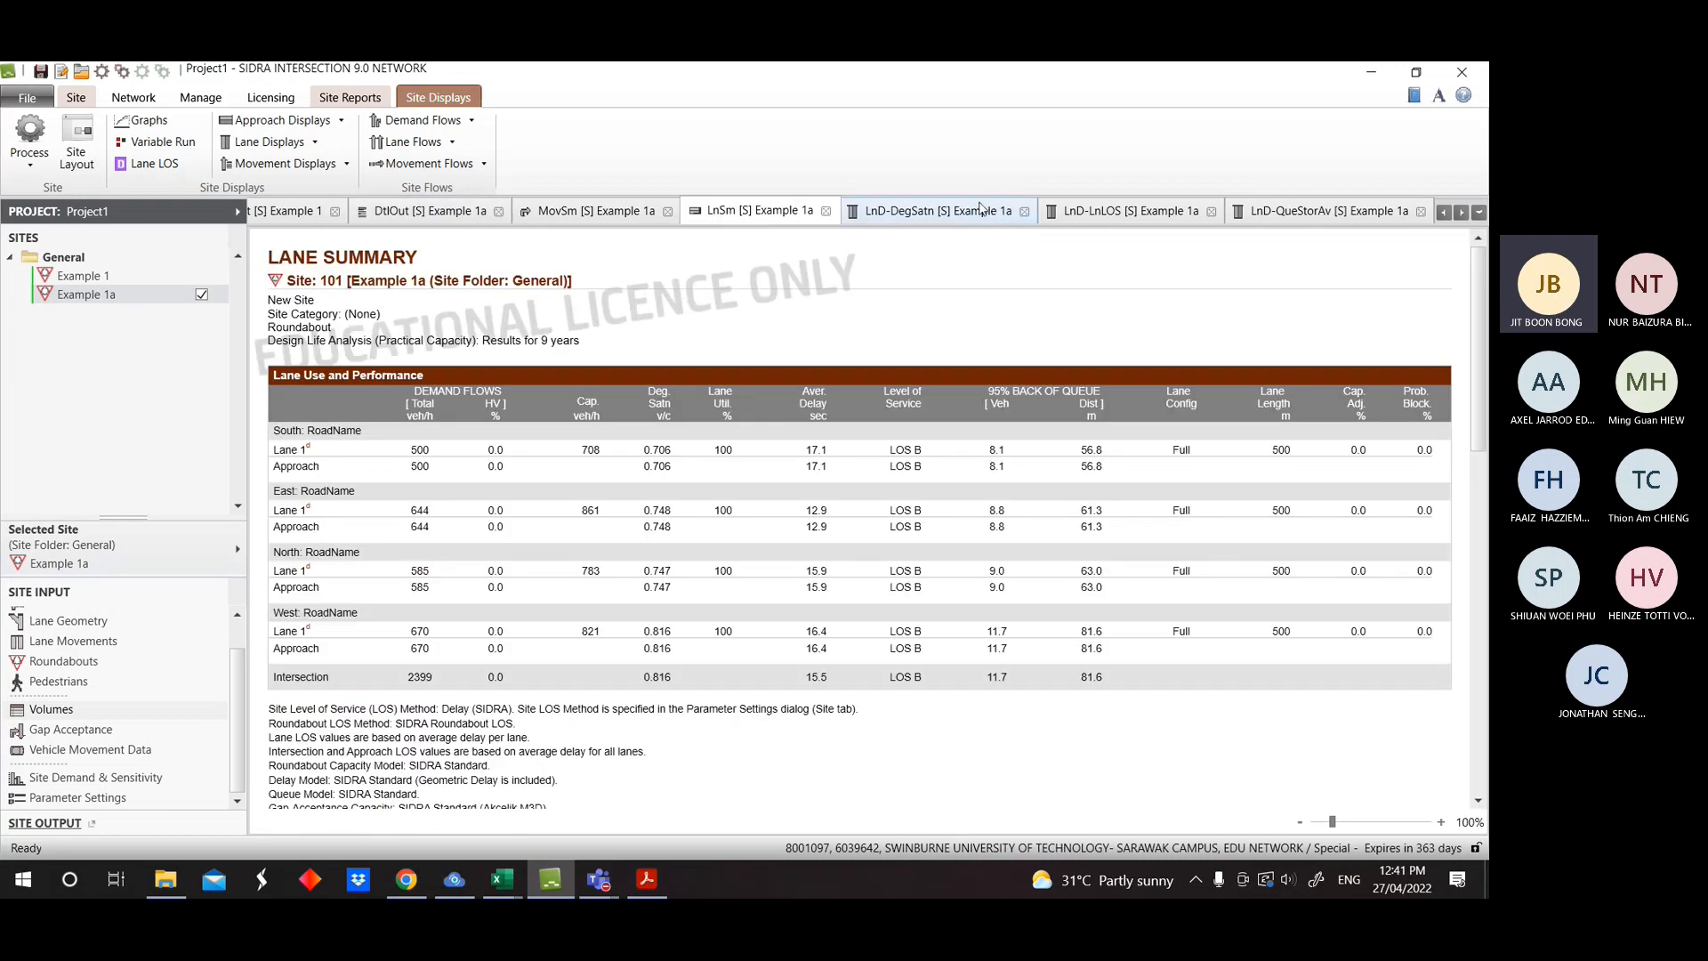
Compare the lane colours in the Degree of Saturation display with its colour code legend.
left_click(978, 210)
scroll(626, 531, "down", 4)
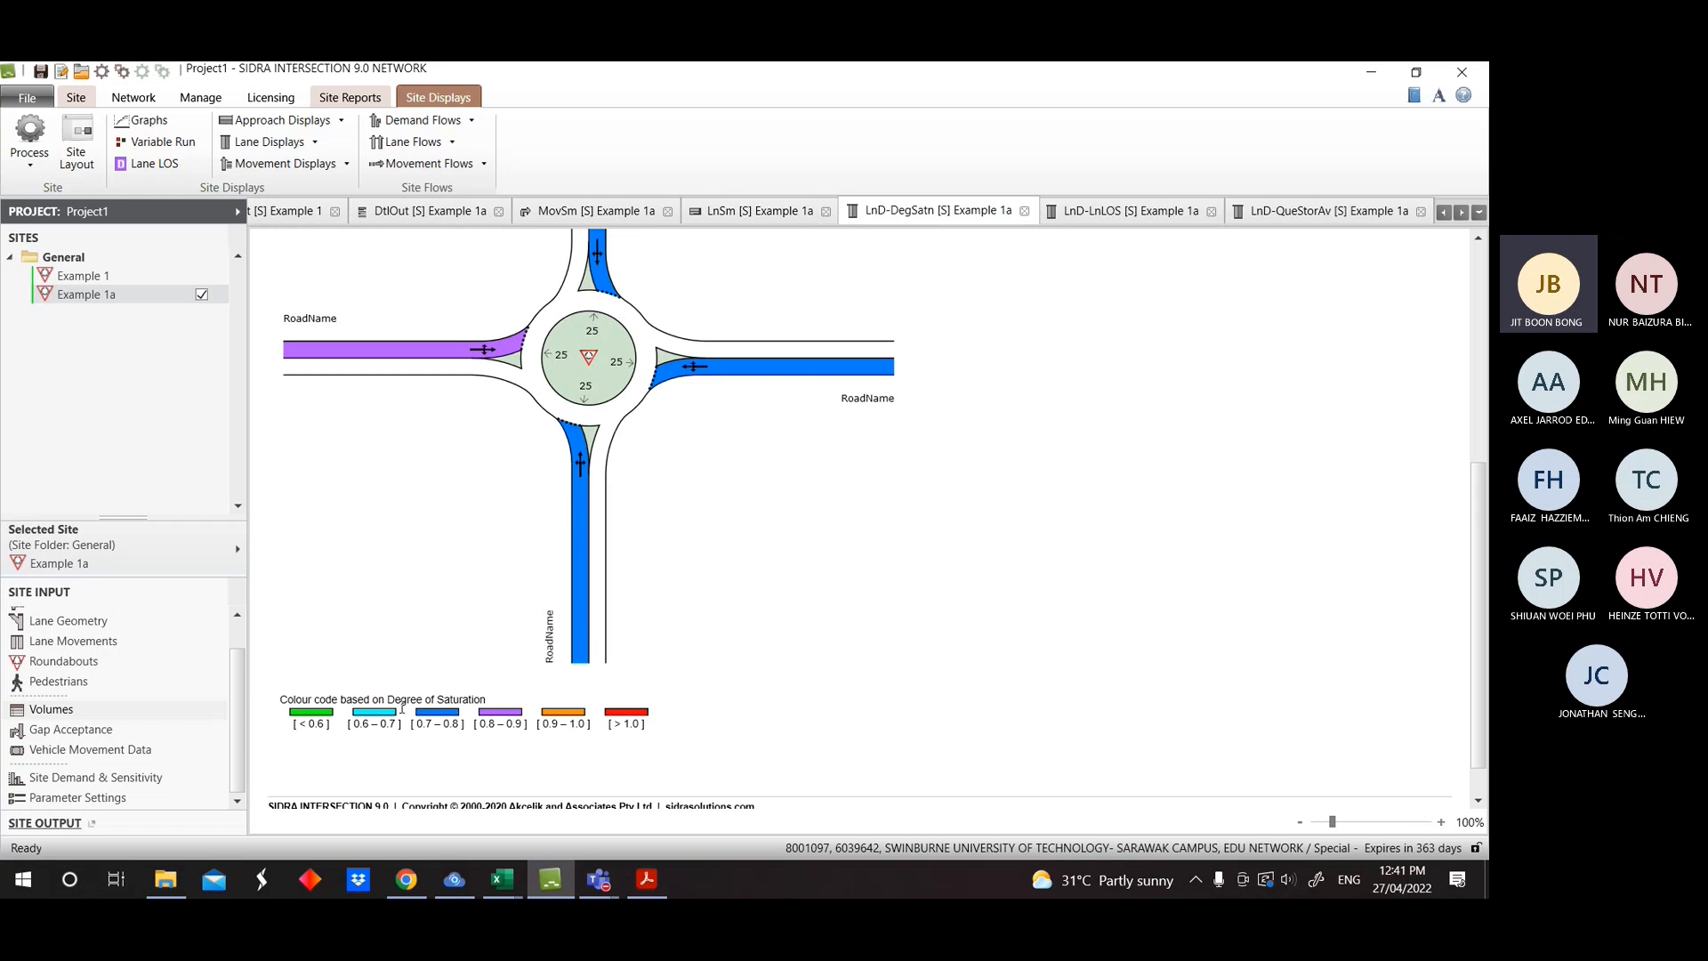
scroll(584, 683, "up", 1)
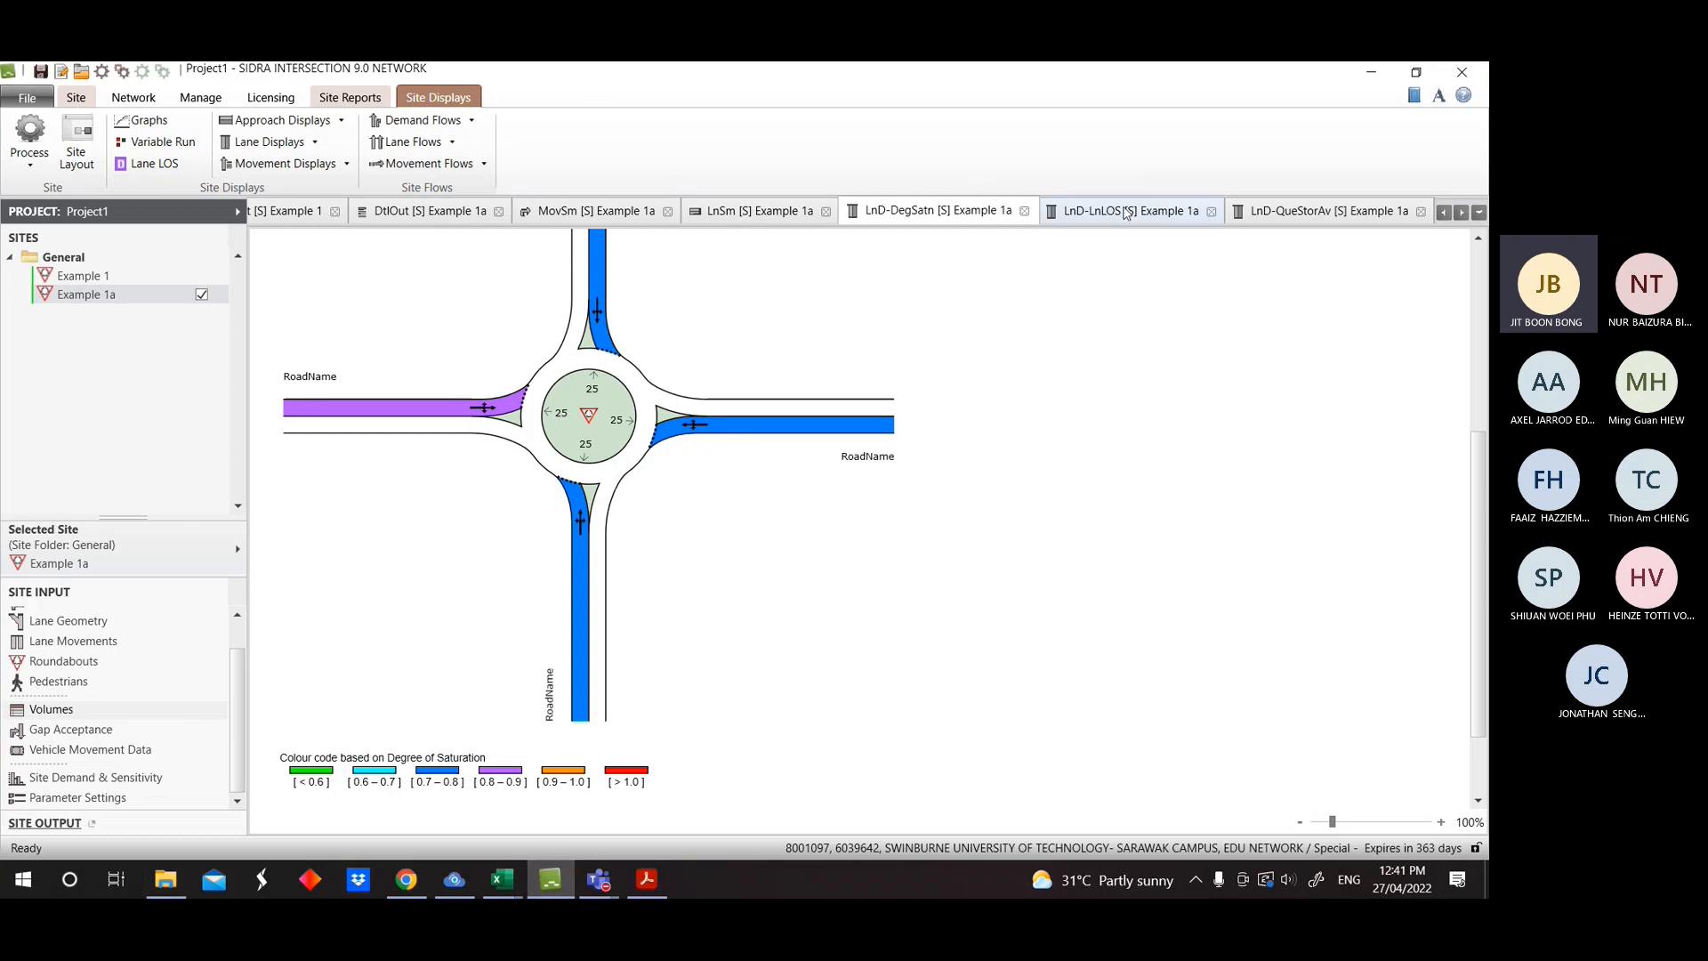
Examine the lane level of service display for the Example 1a approaches.
left_click(1122, 213)
scroll(663, 502, "down", 3)
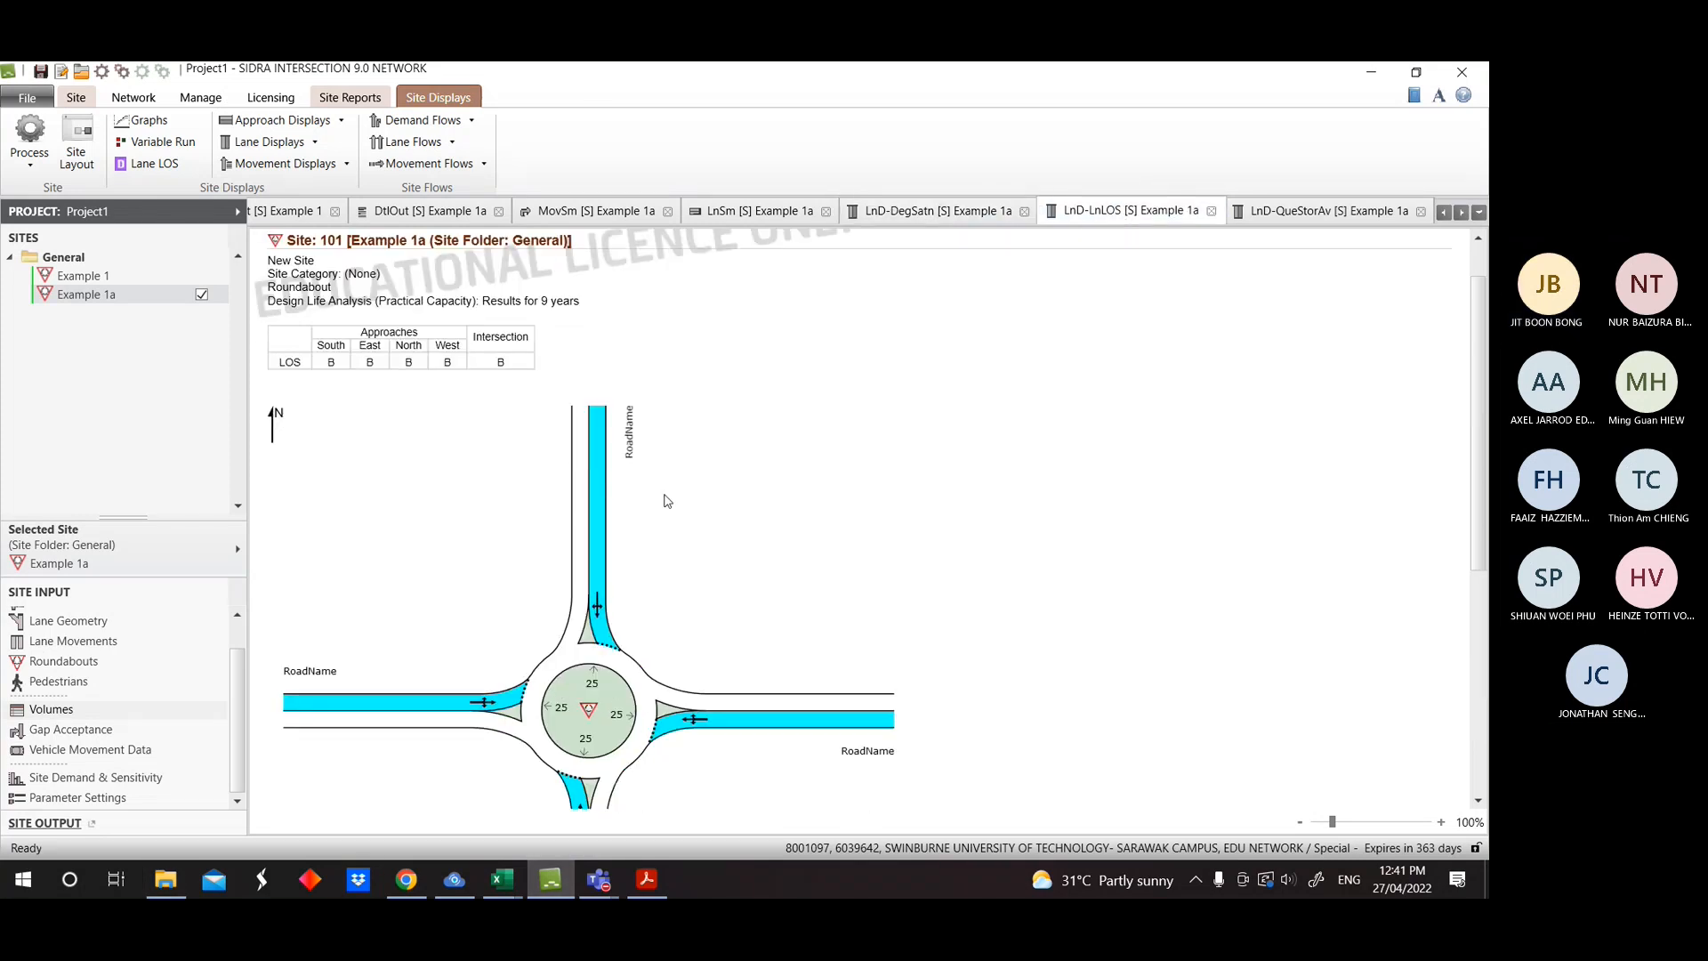
scroll(683, 490, "up", 2)
scroll(800, 507, "down", 2)
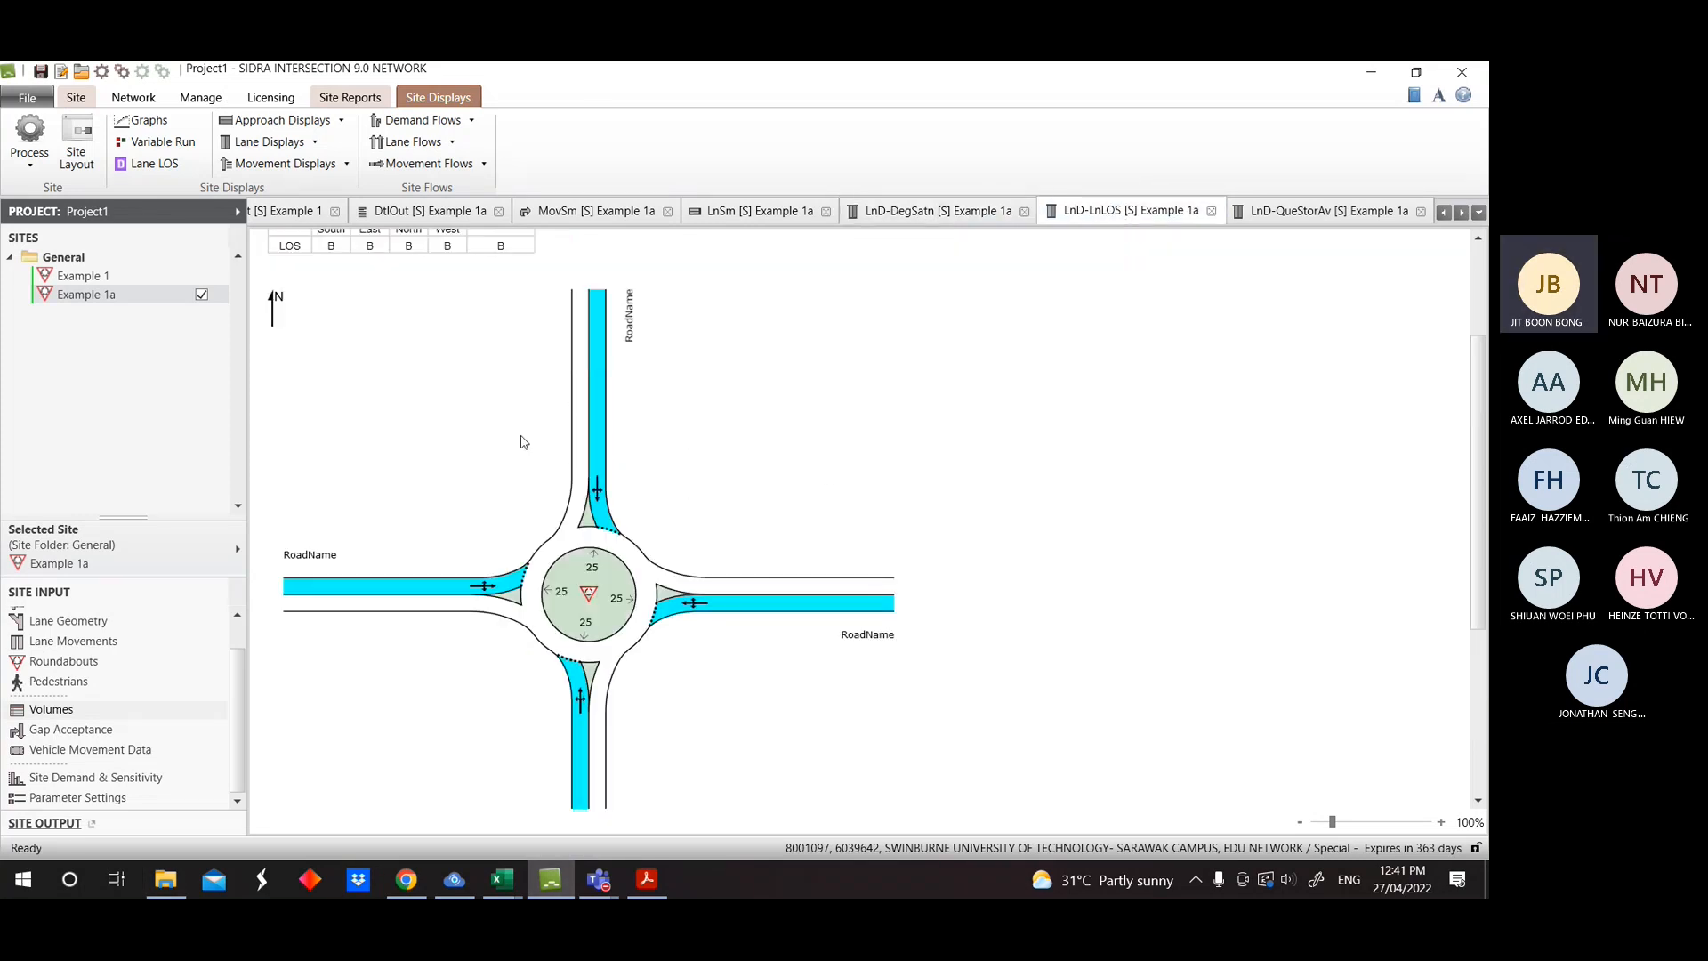
Check the level of service colour legend and examine the average Queue Storage Ratio display for the Example 1a lanes.
scroll(633, 498, "down", 4)
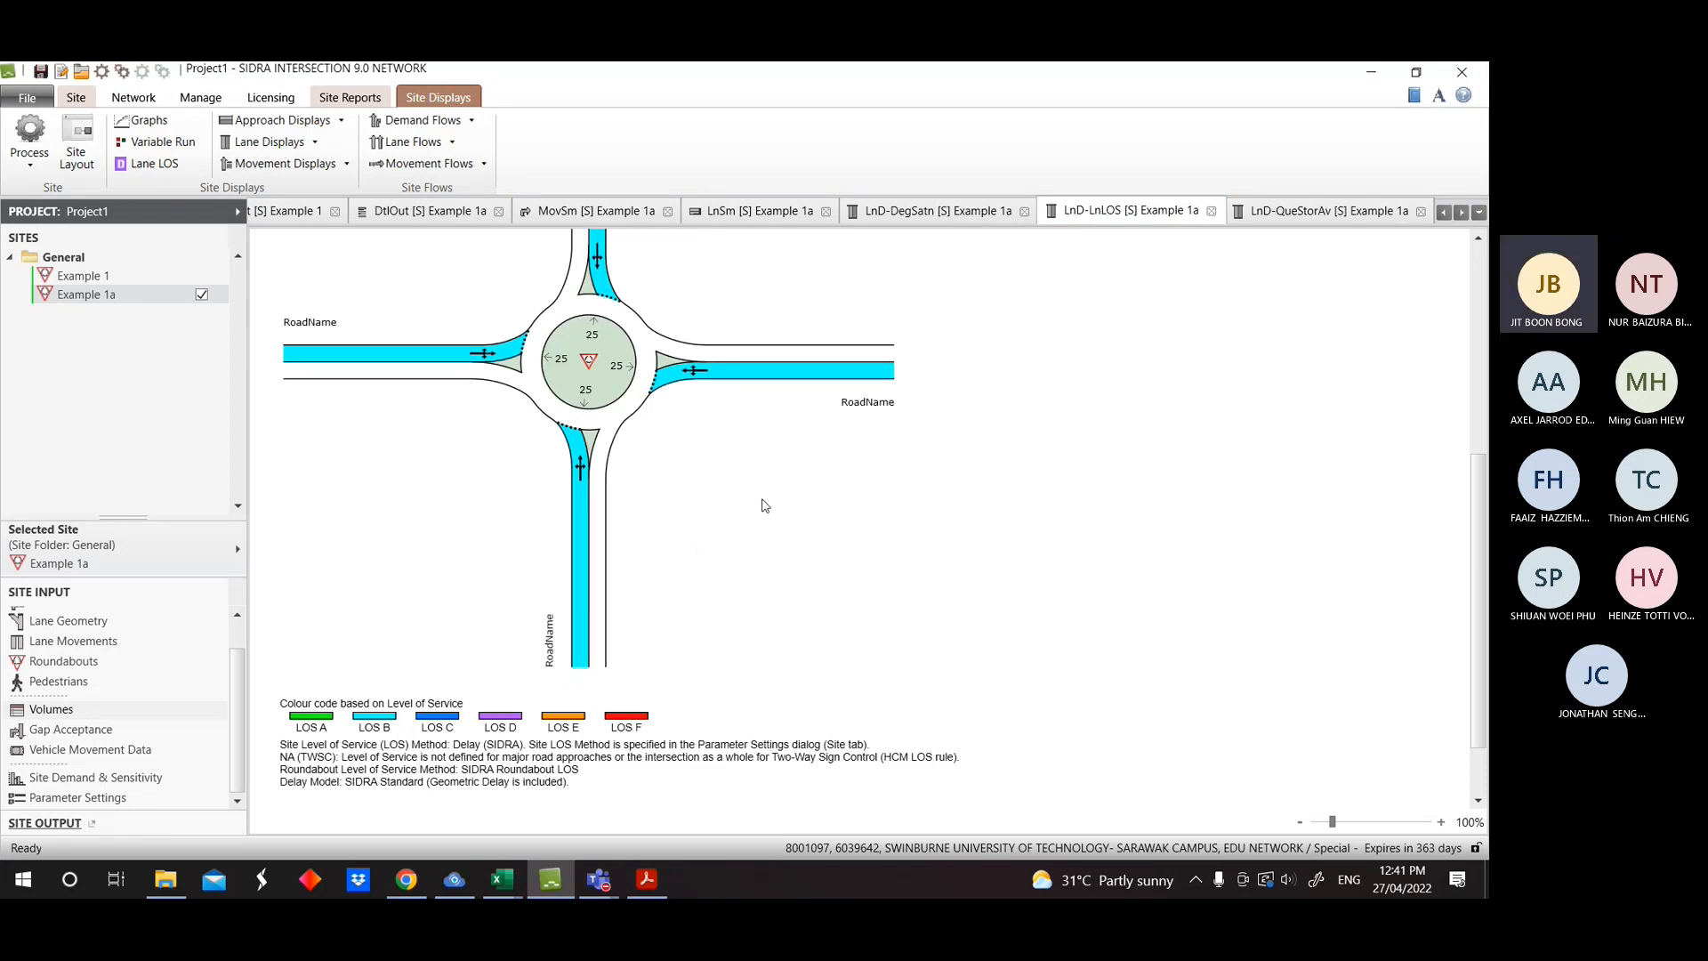
scroll(763, 504, "up", 1)
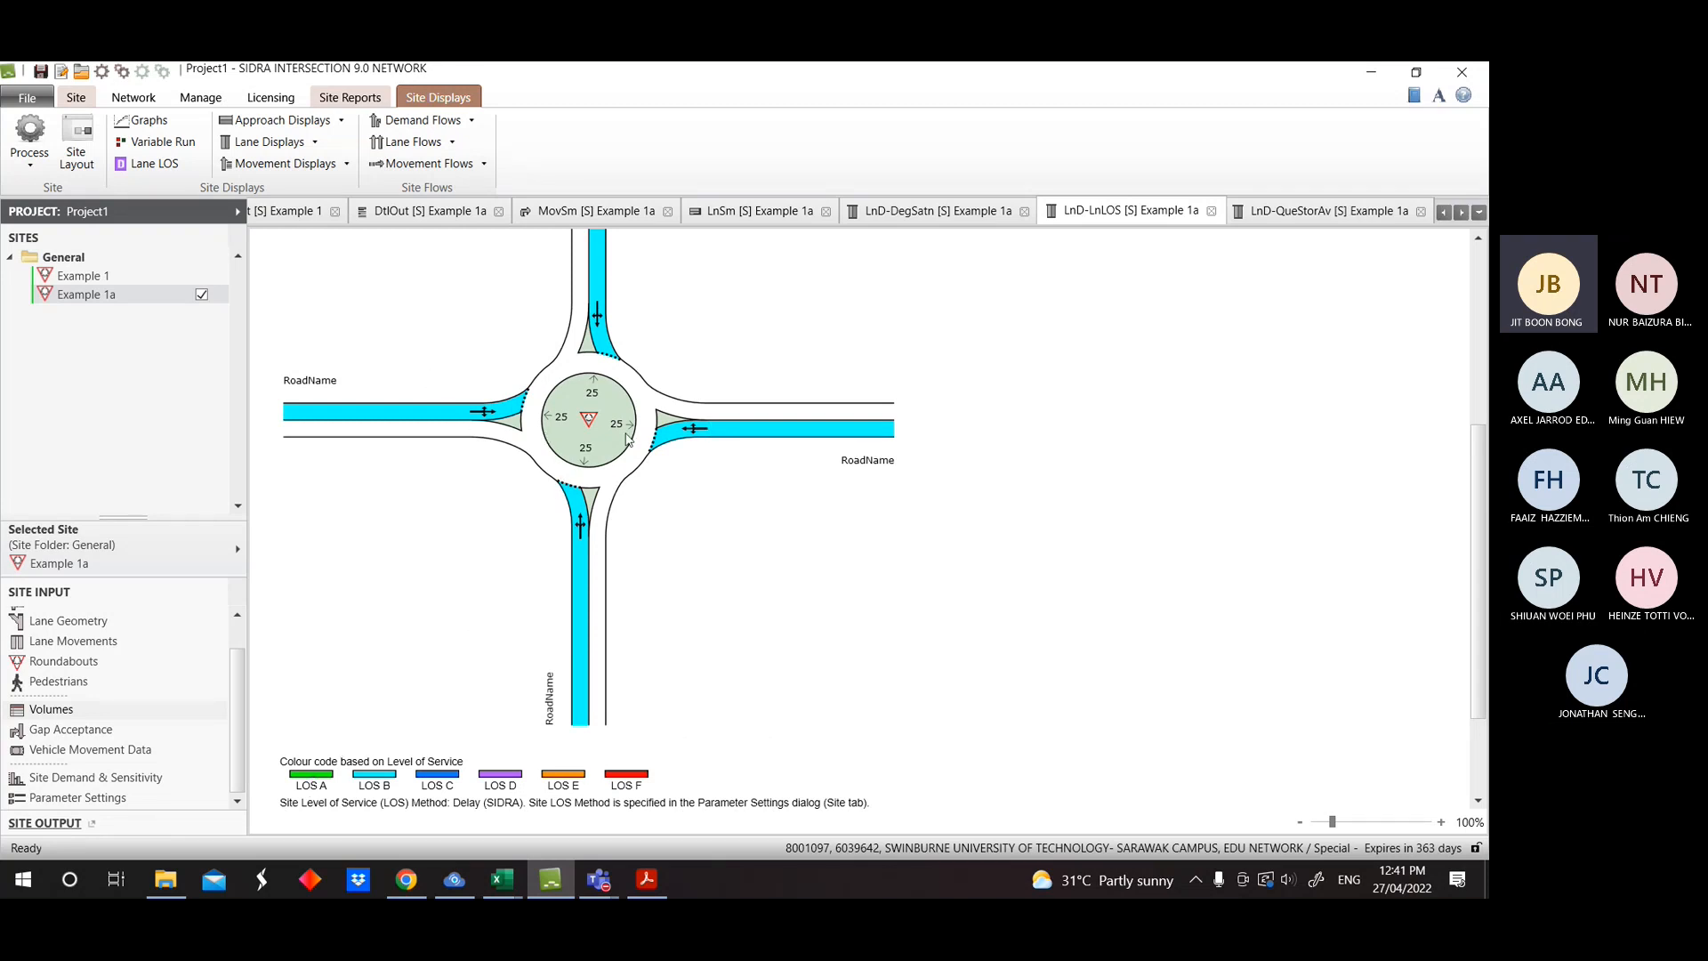
left_click(1256, 214)
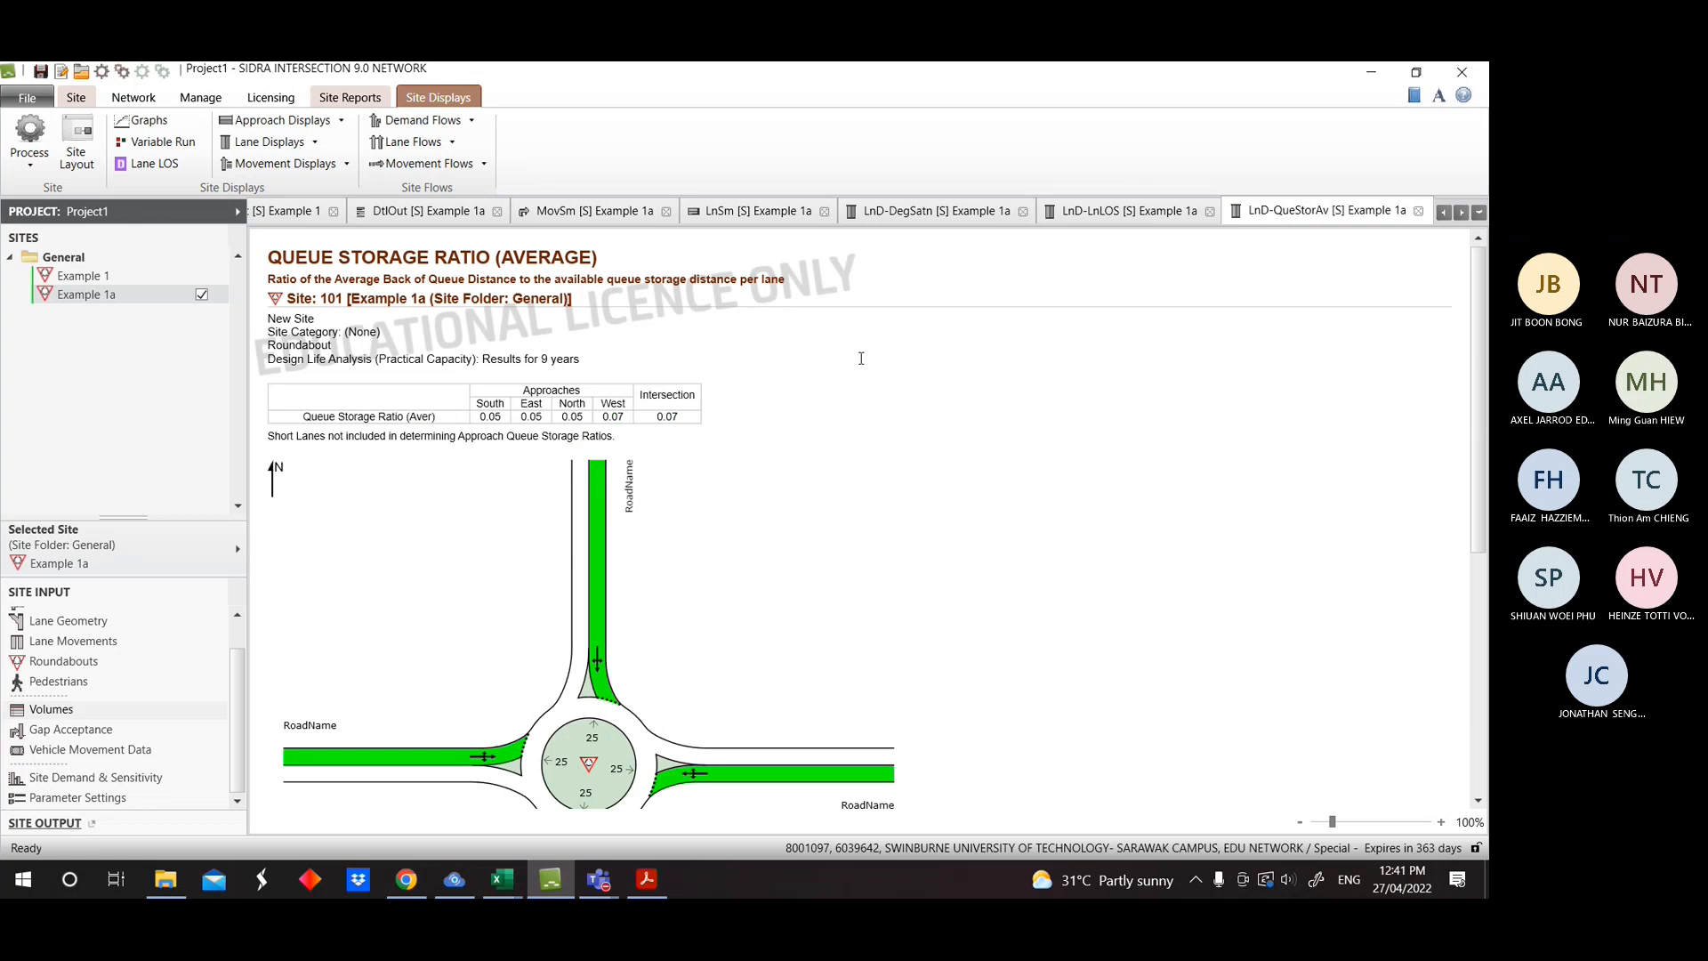
scroll(861, 358, "down", 3)
scroll(472, 509, "down", 2)
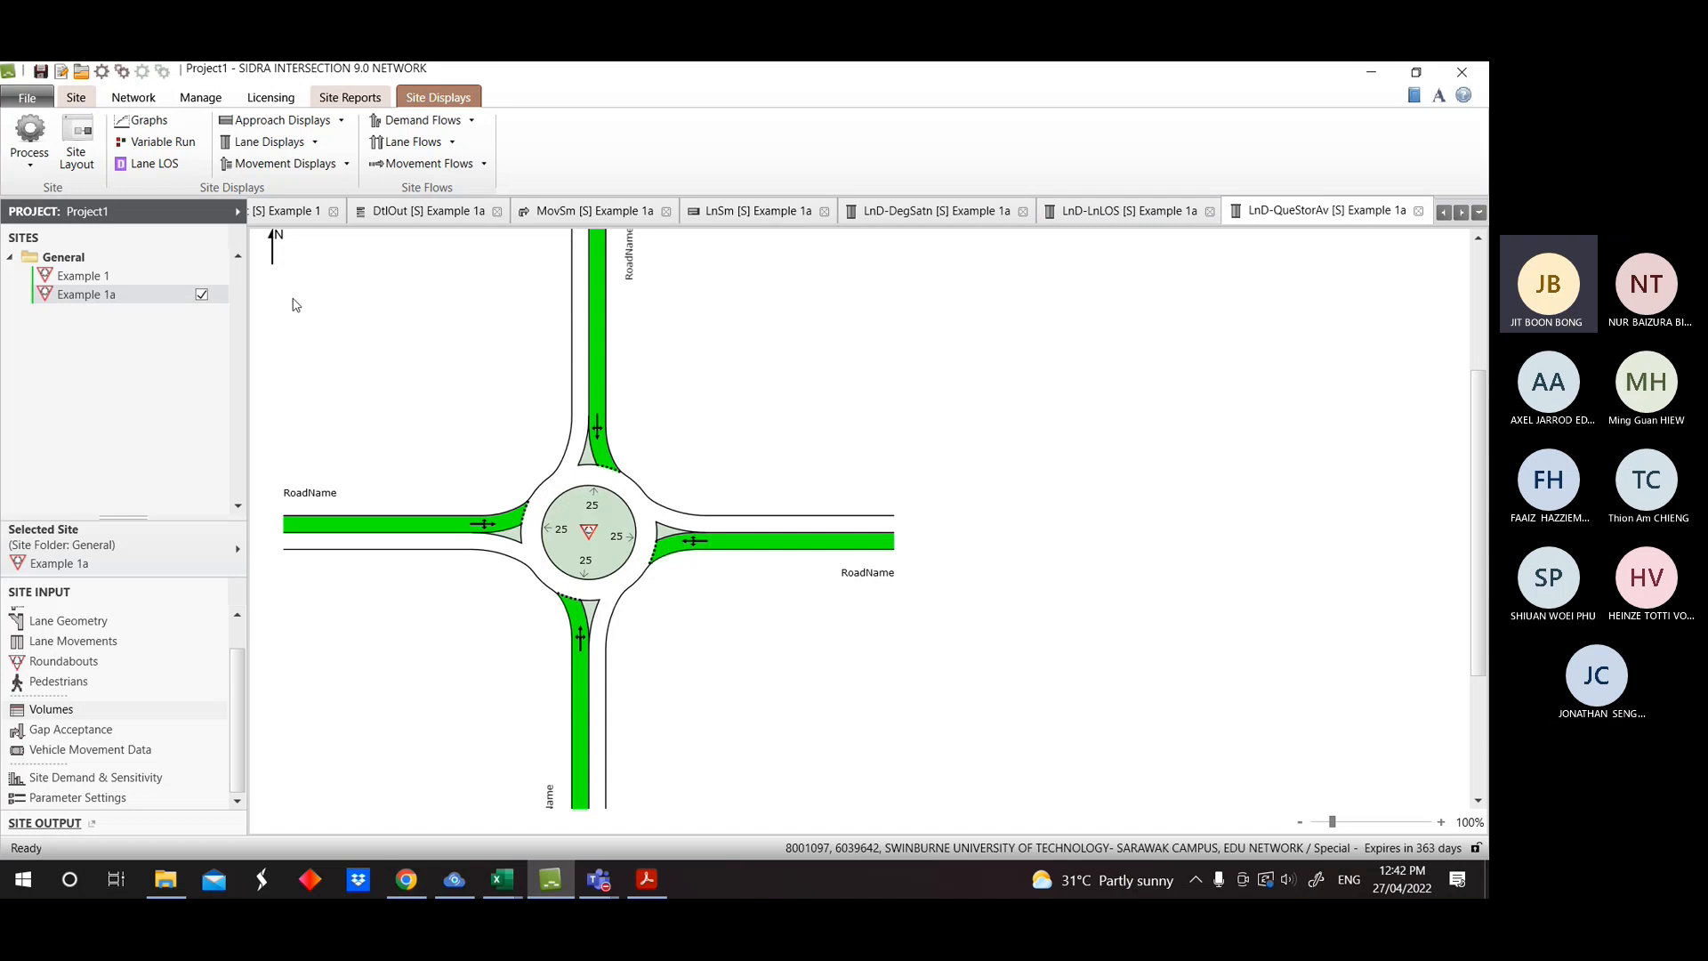
Review which Site Approach Displays and site reports are available for Example 1a without generating any.
left_click(339, 125)
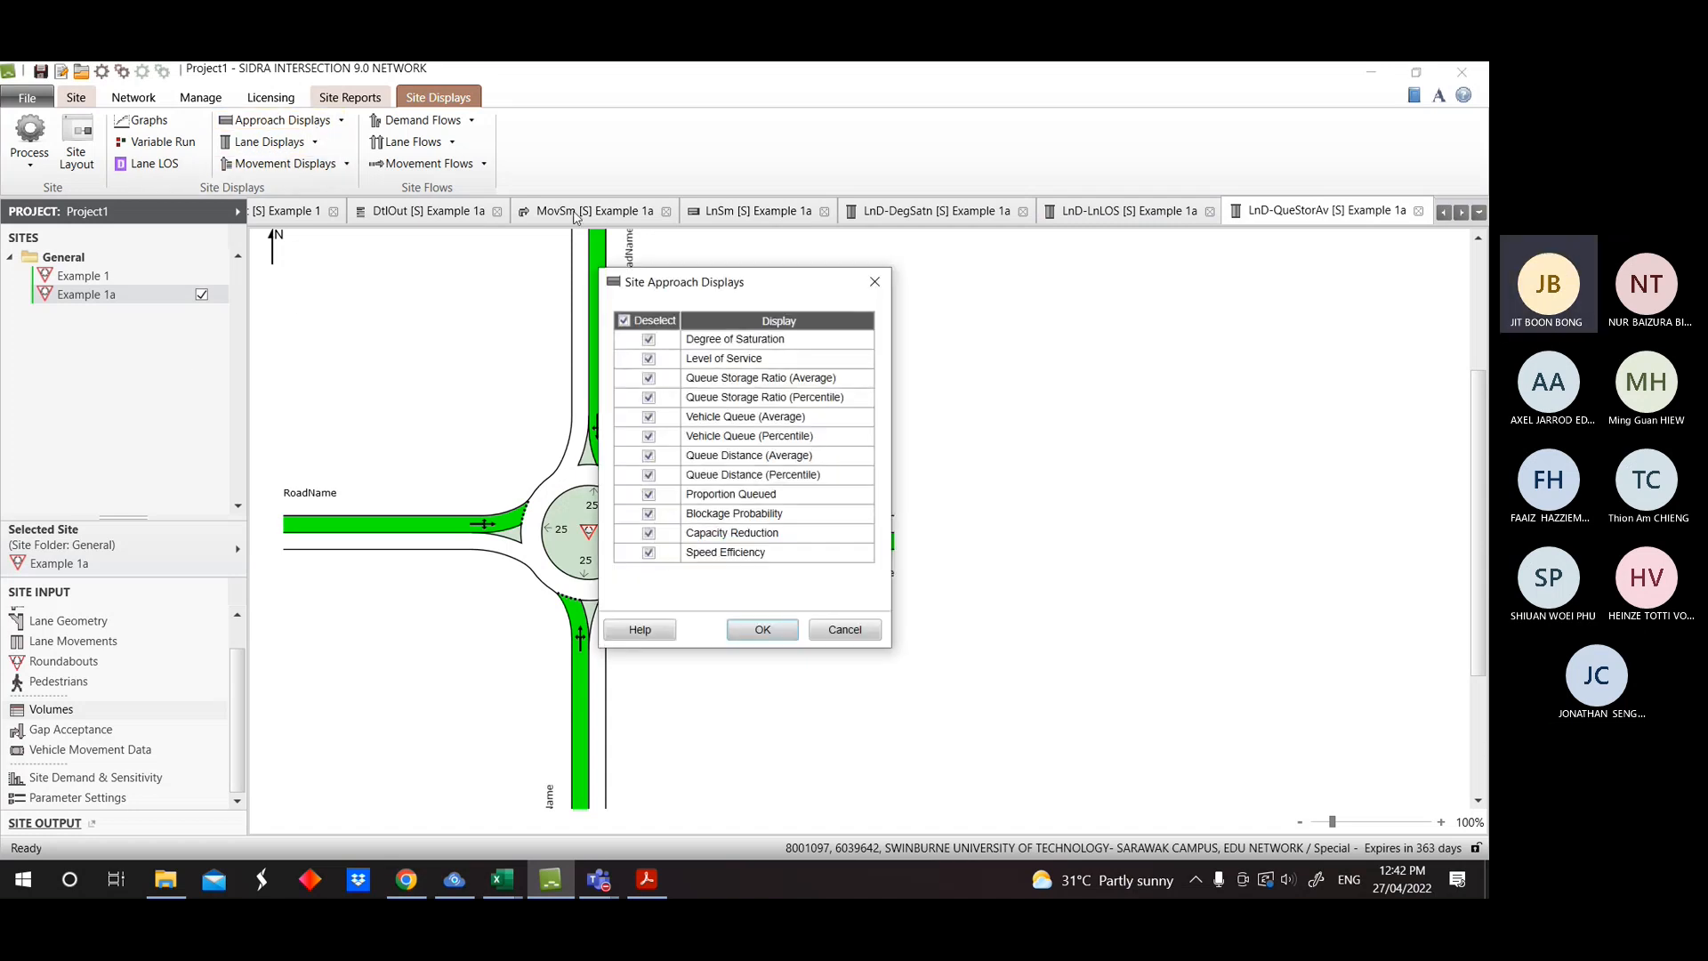
left_click(874, 282)
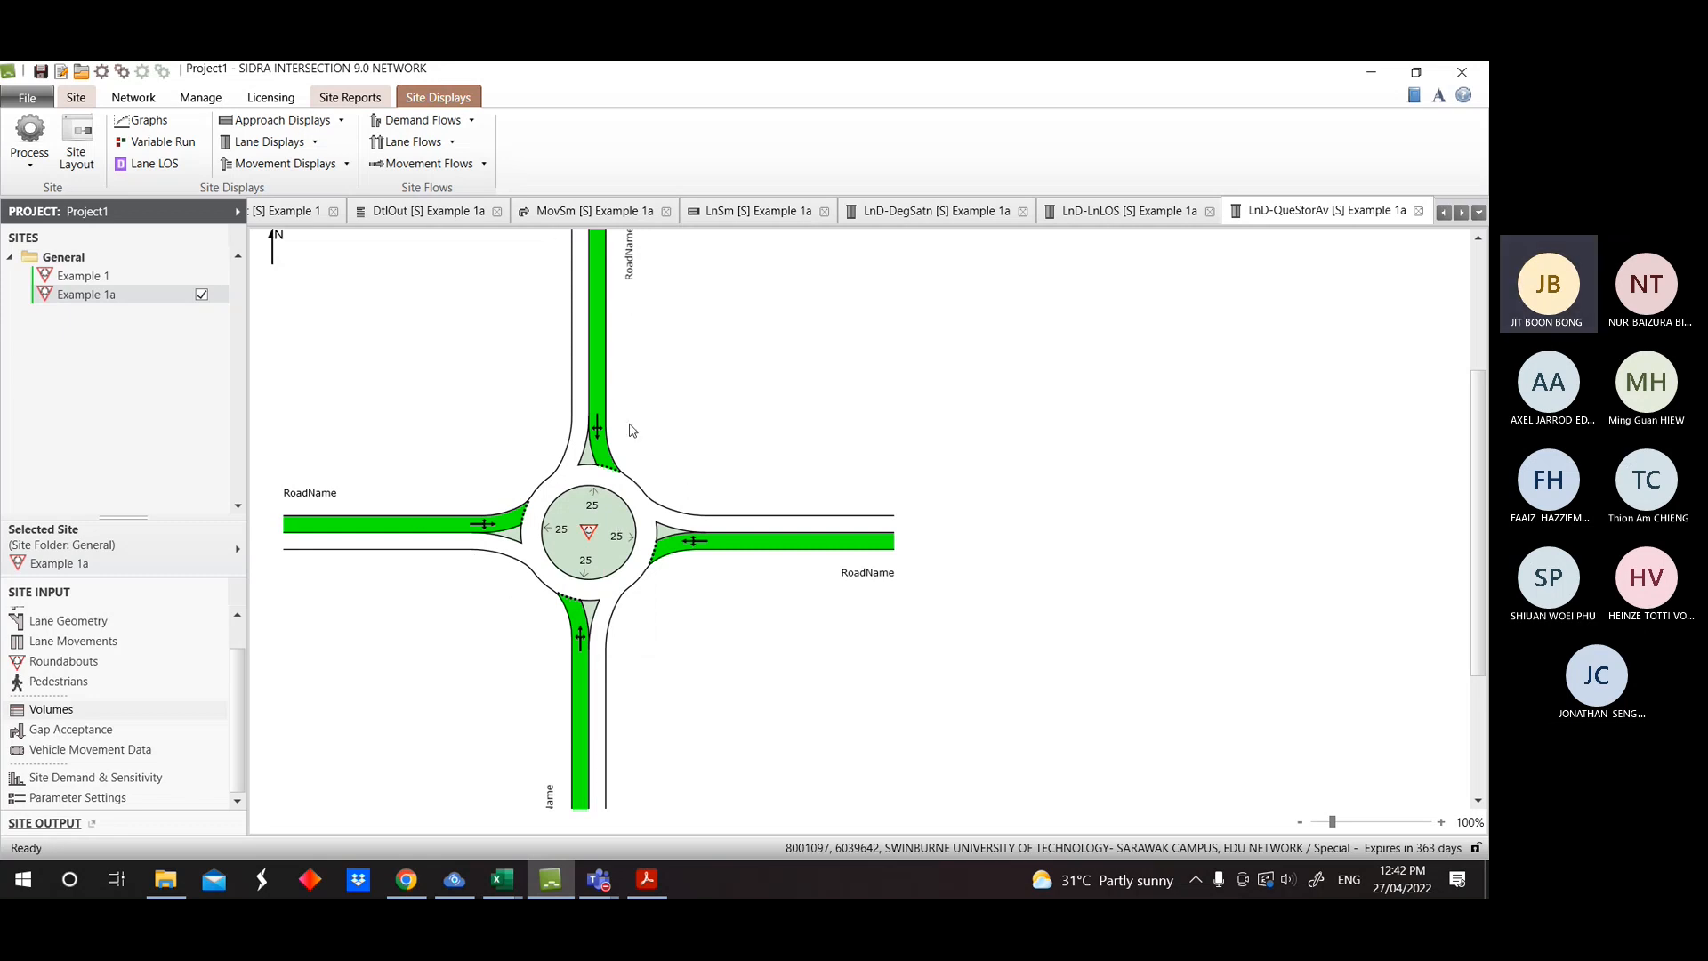
scroll(800, 569, "down", 1)
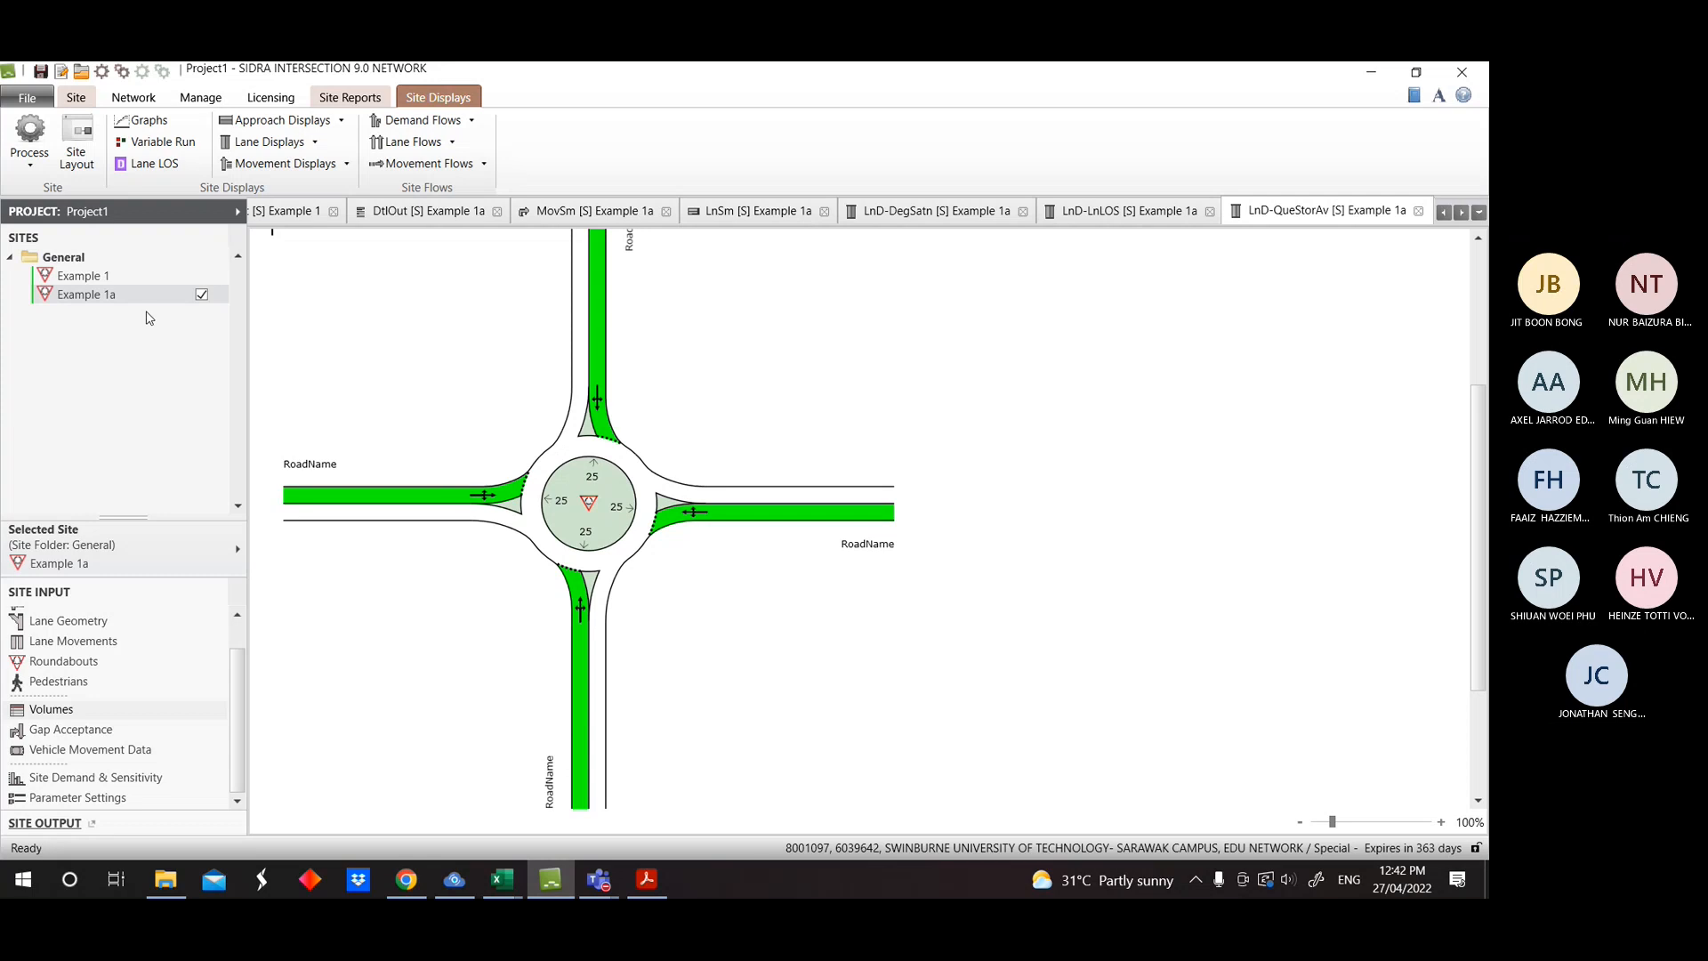
left_click(353, 98)
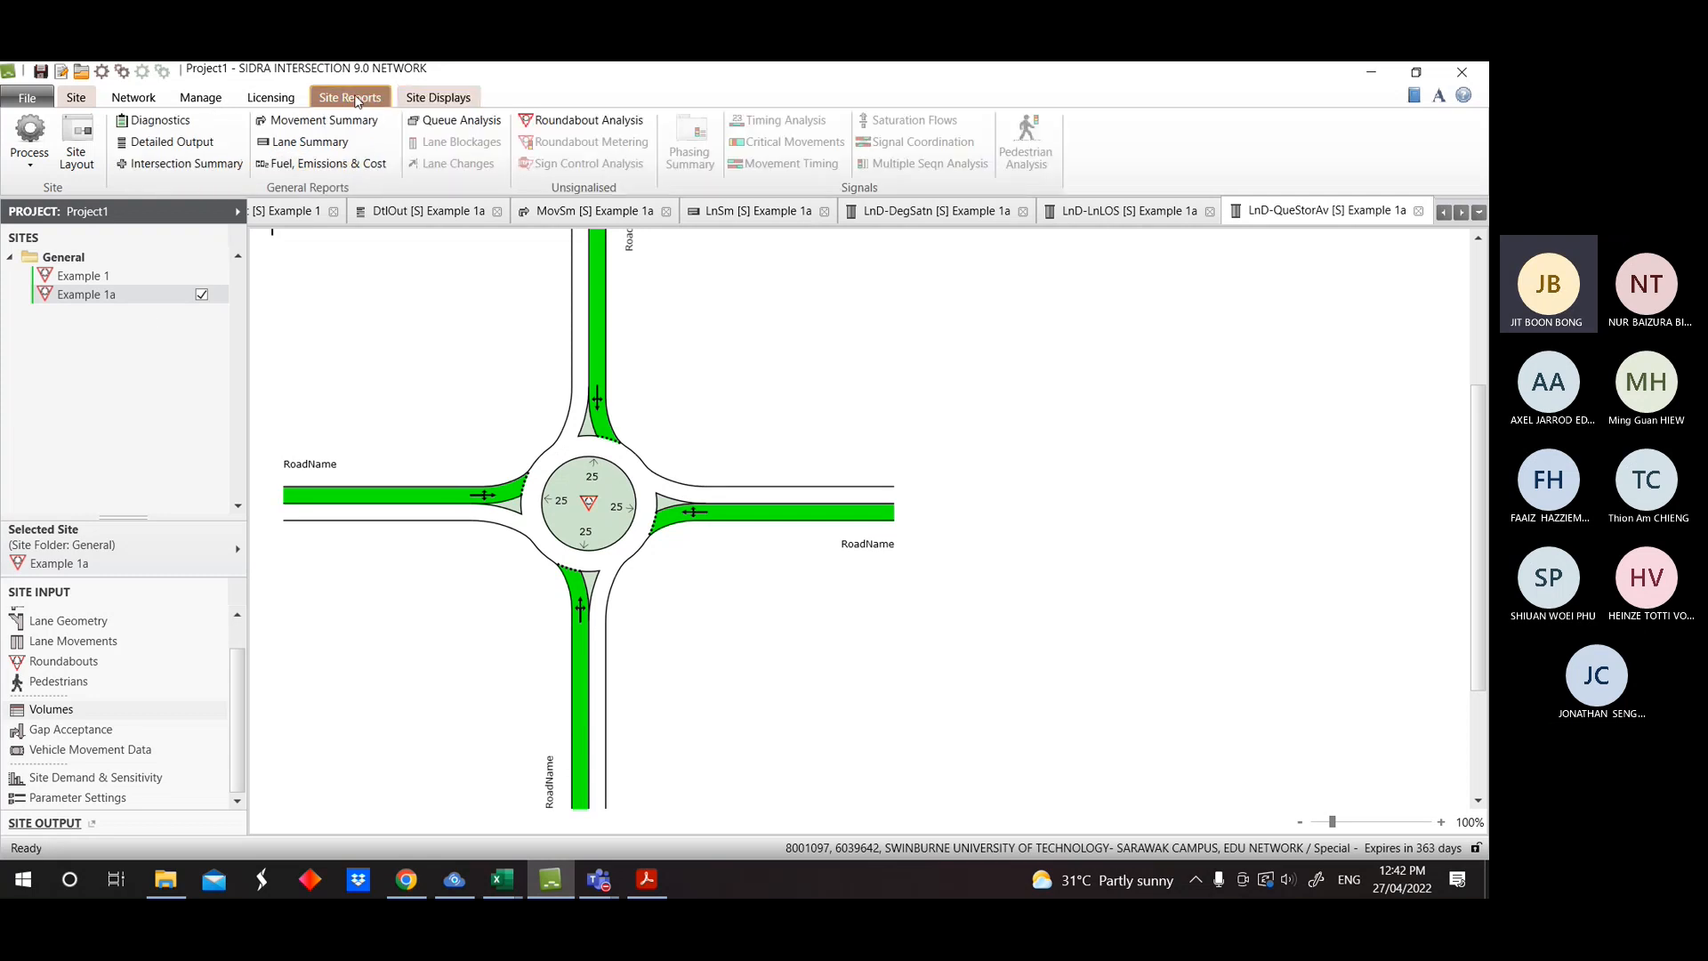
left_click(431, 99)
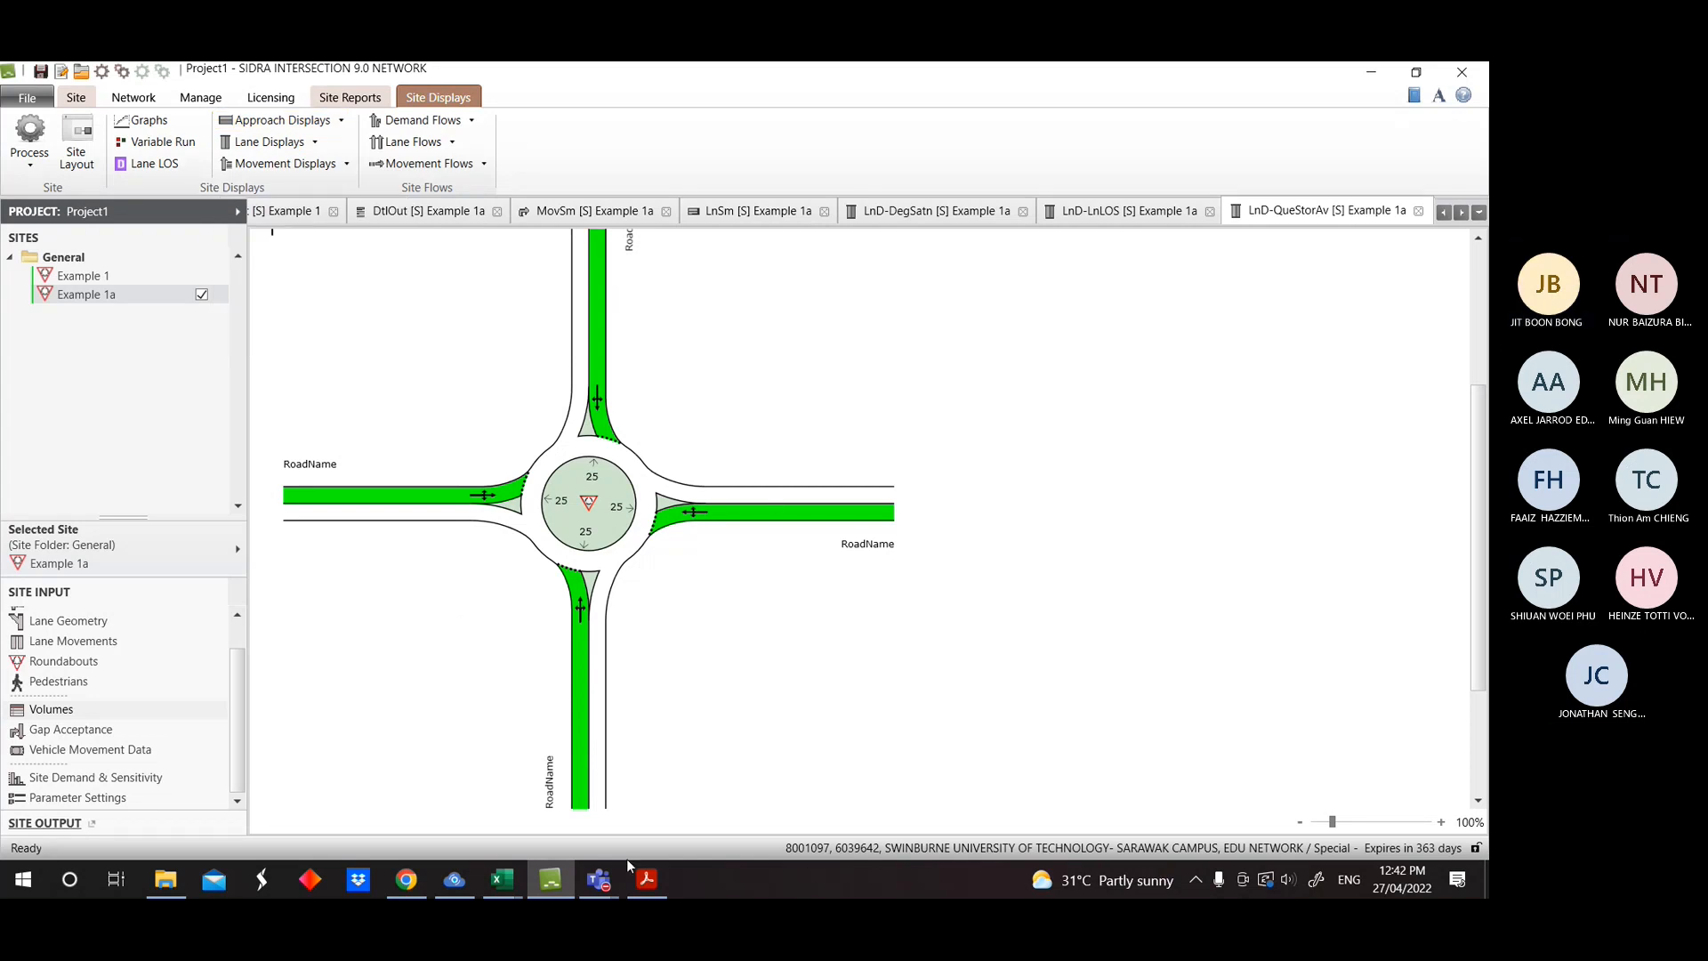
Switch to SIDRA Notes 2021.pdf in Adobe Acrobat and examine the roundabout Geometry Parameters diagrams on page 3.
left_click(645, 880)
scroll(1067, 751, "down", 2)
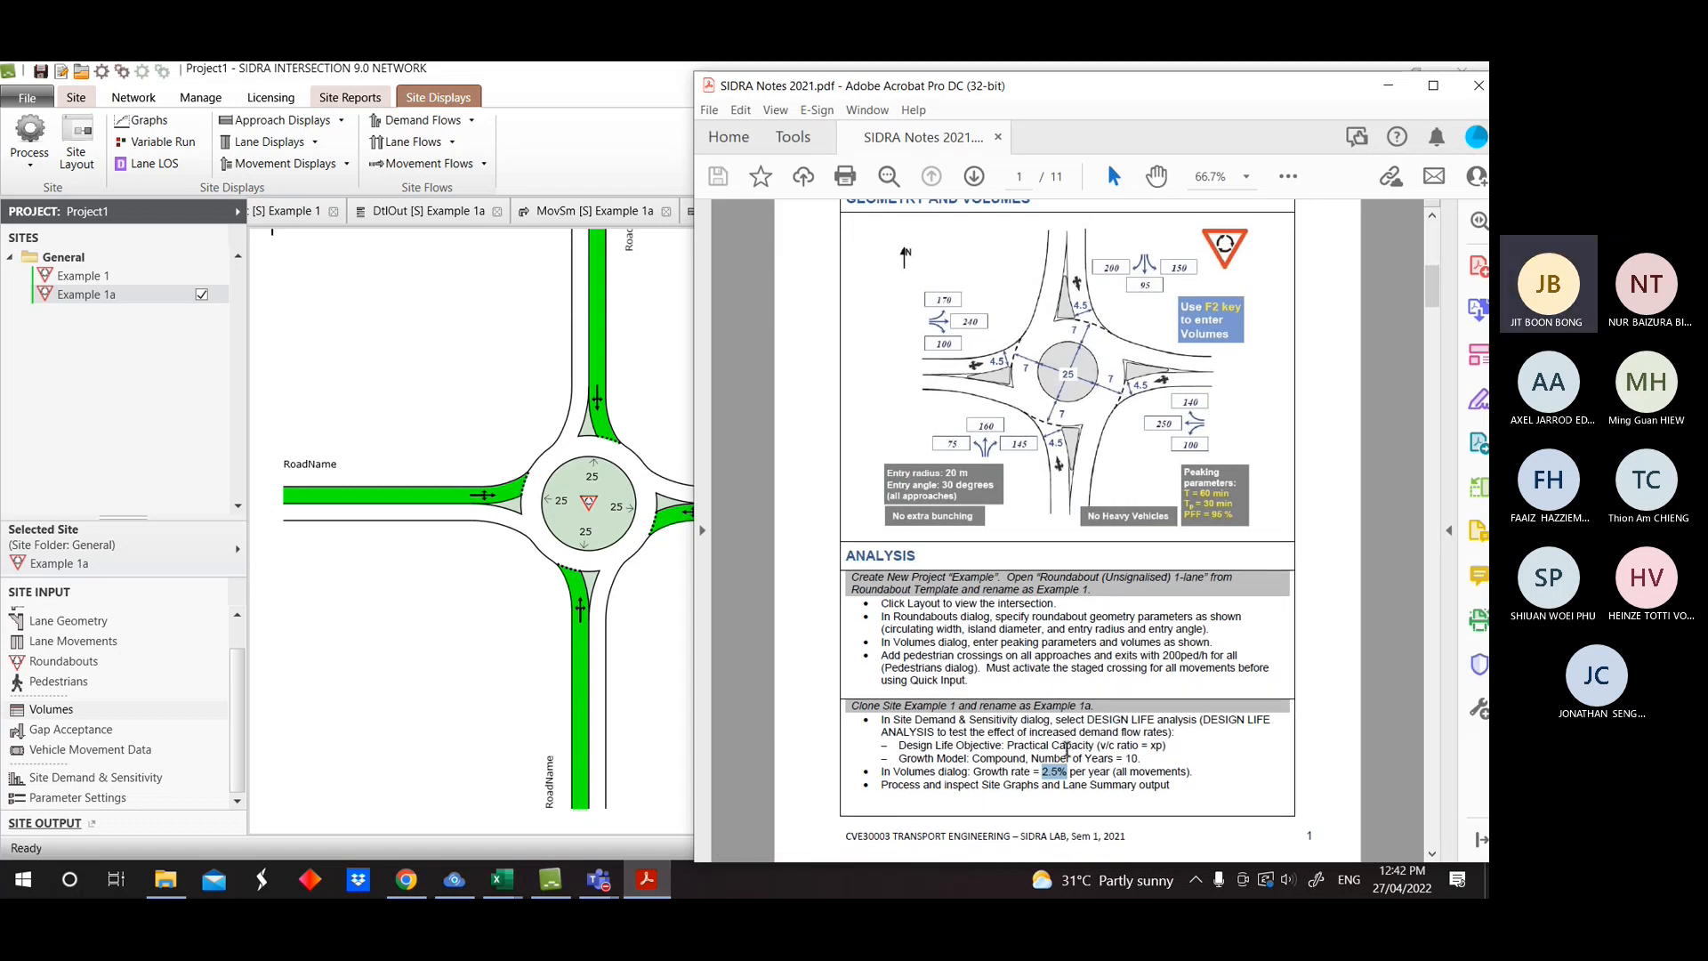
scroll(1067, 750, "down", 15)
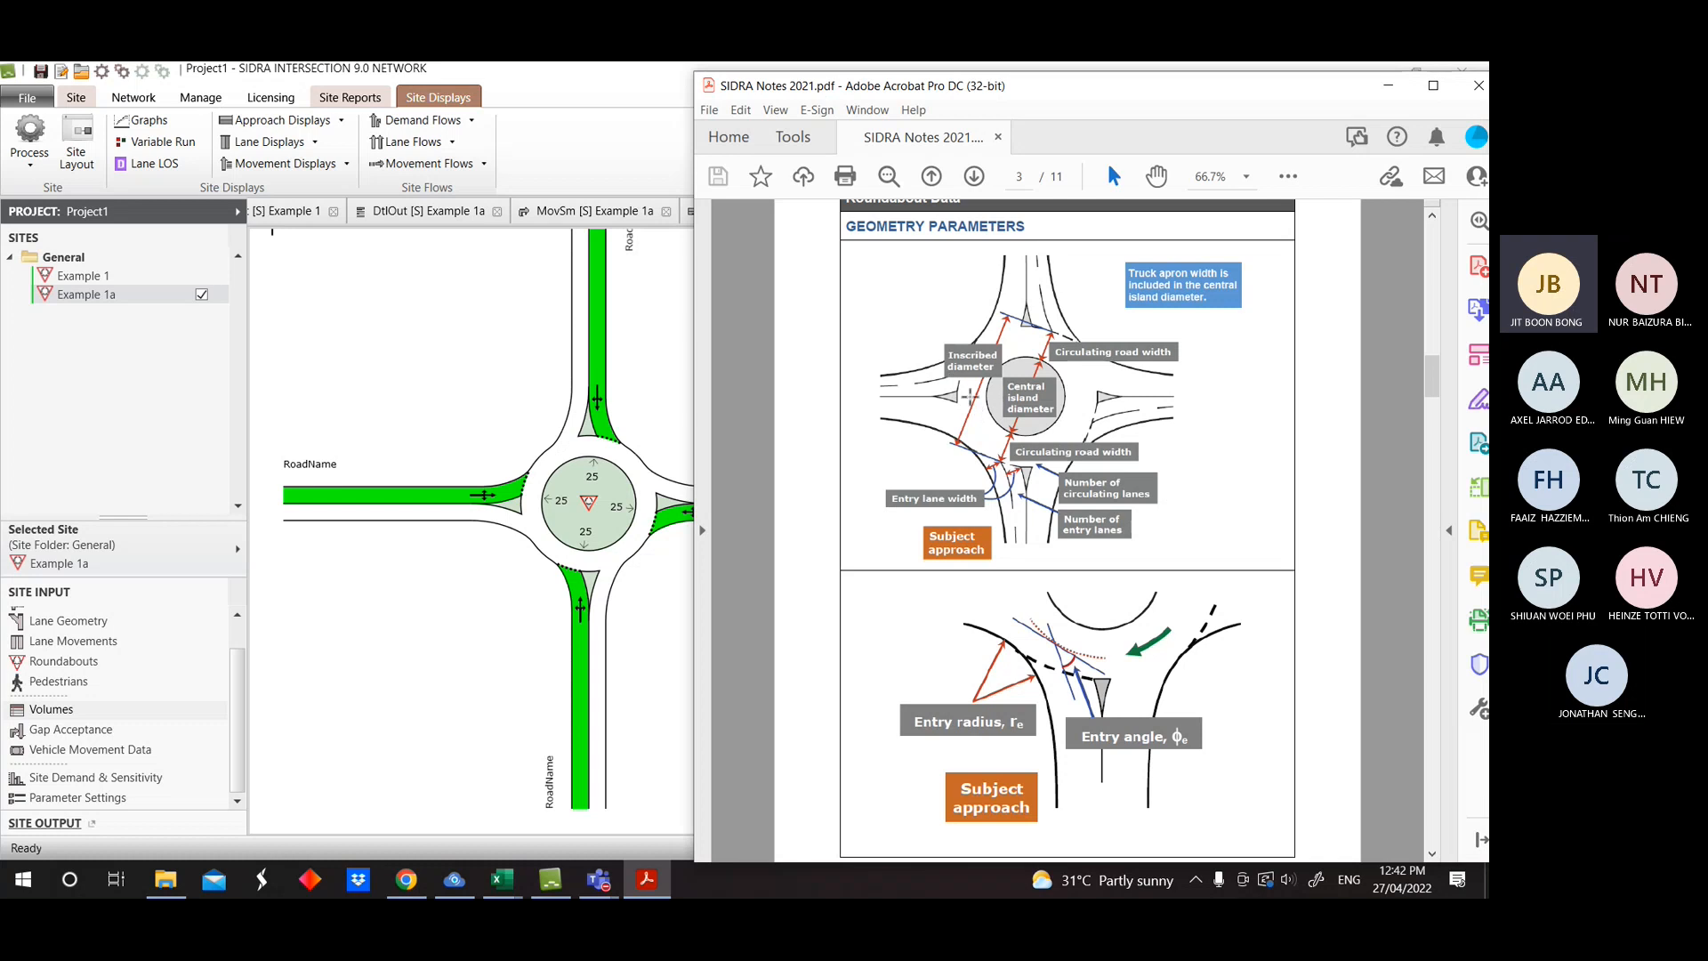
scroll(970, 396, "down", 1)
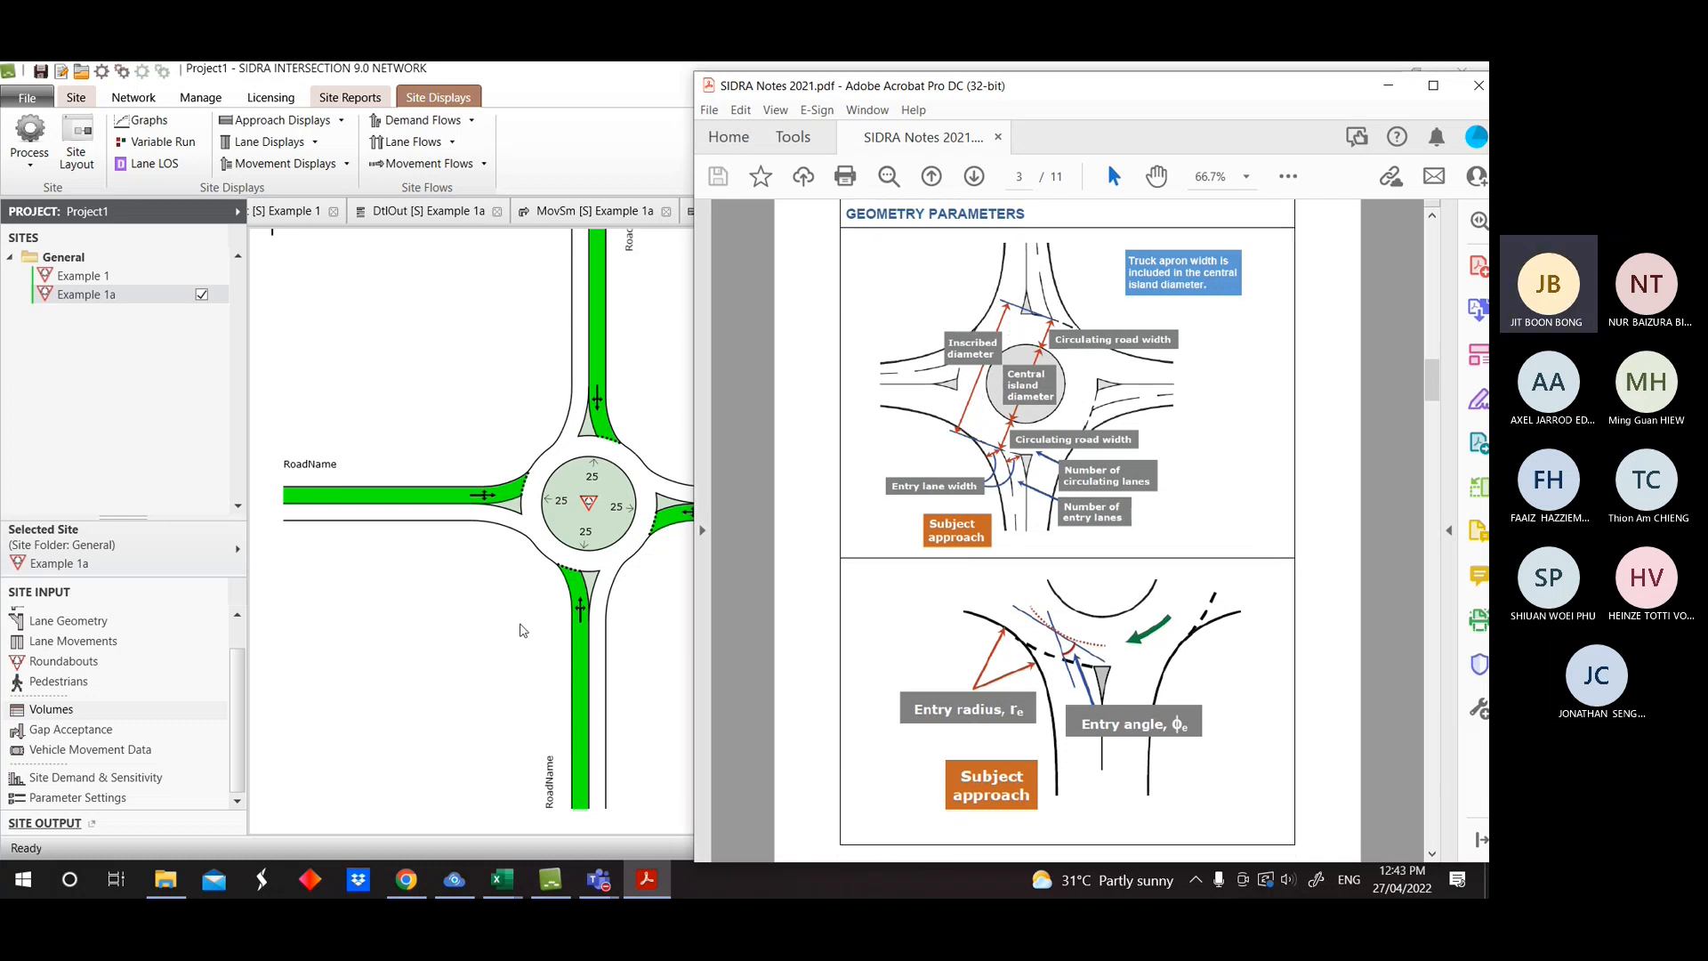
Inspect the Roundabout Data geometry of Example 1a in SIDRA, close it without changes and return to the PDF notes.
left_click(62, 661)
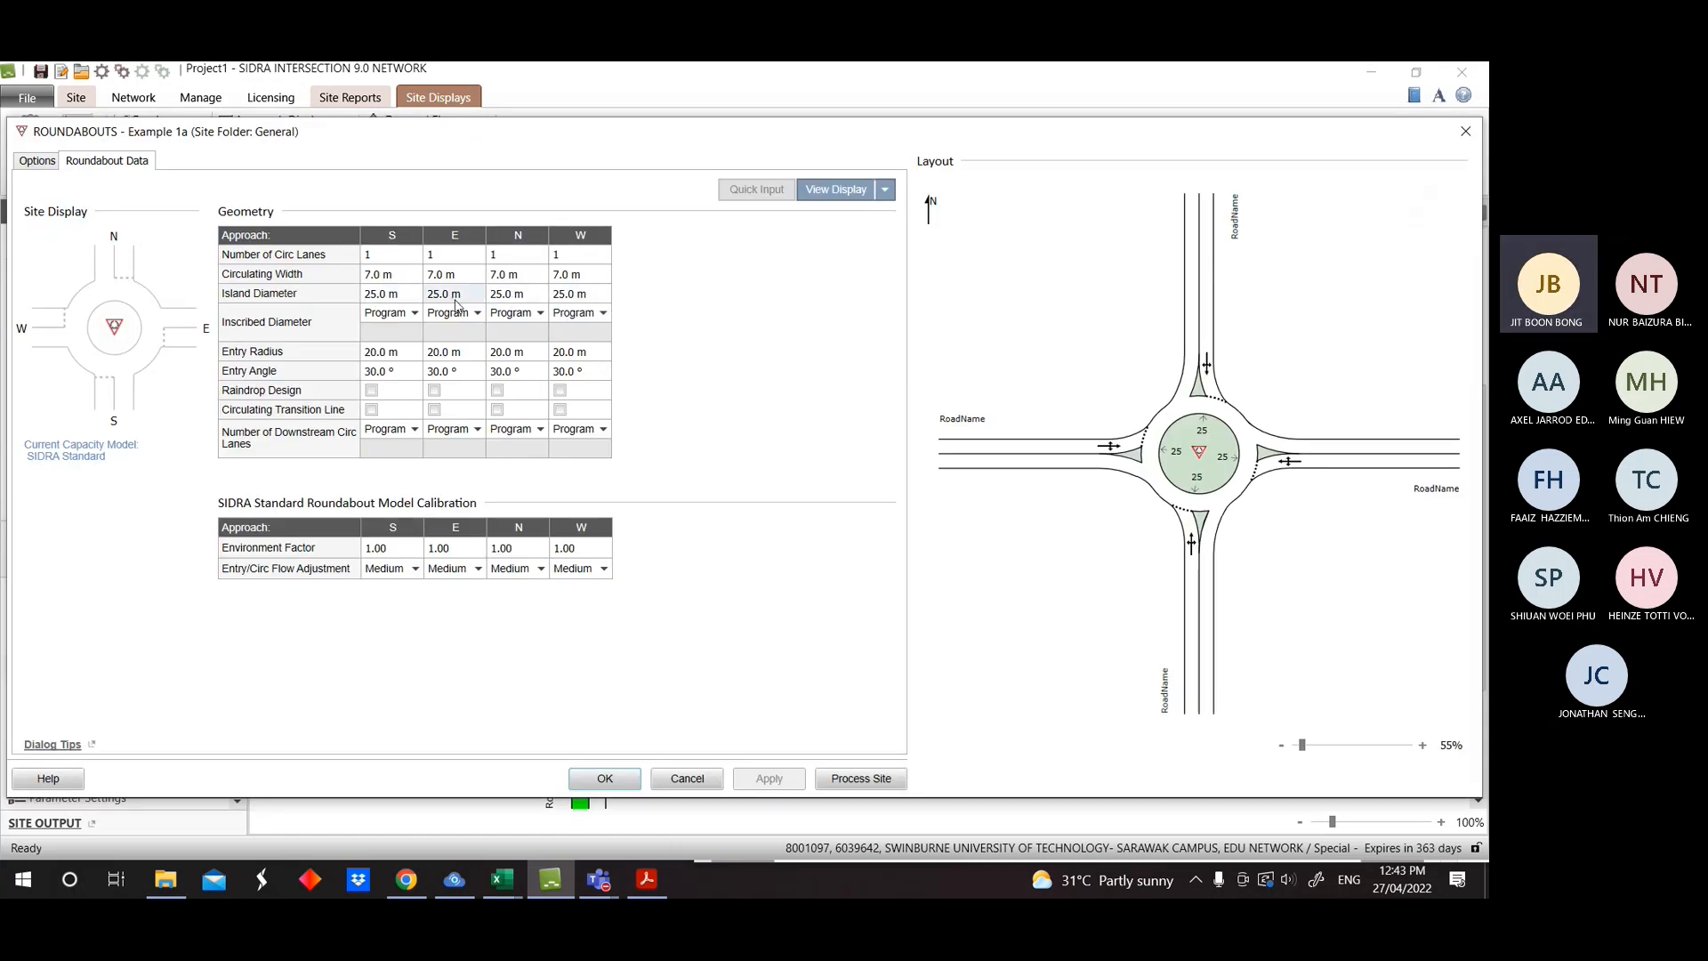
left_click(1465, 132)
left_click(647, 878)
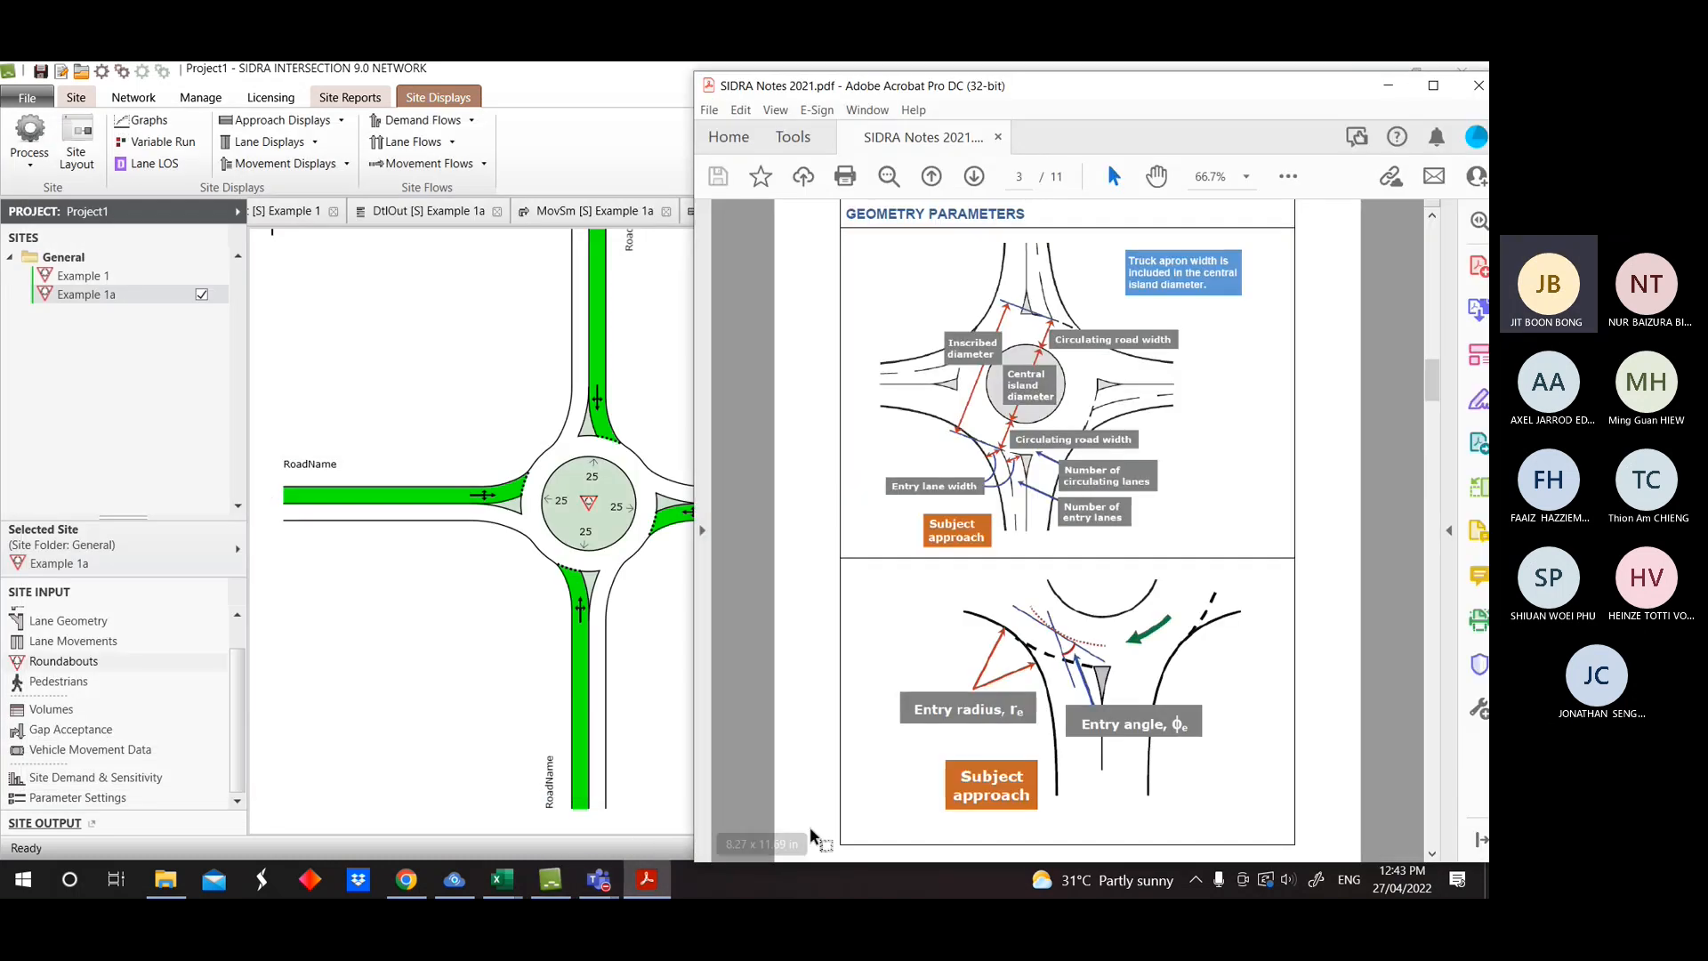
Look over the geometry defaults on page 4 of the notes and return to the Example 1 geometry and volumes figure.
scroll(1019, 716, "down", 5)
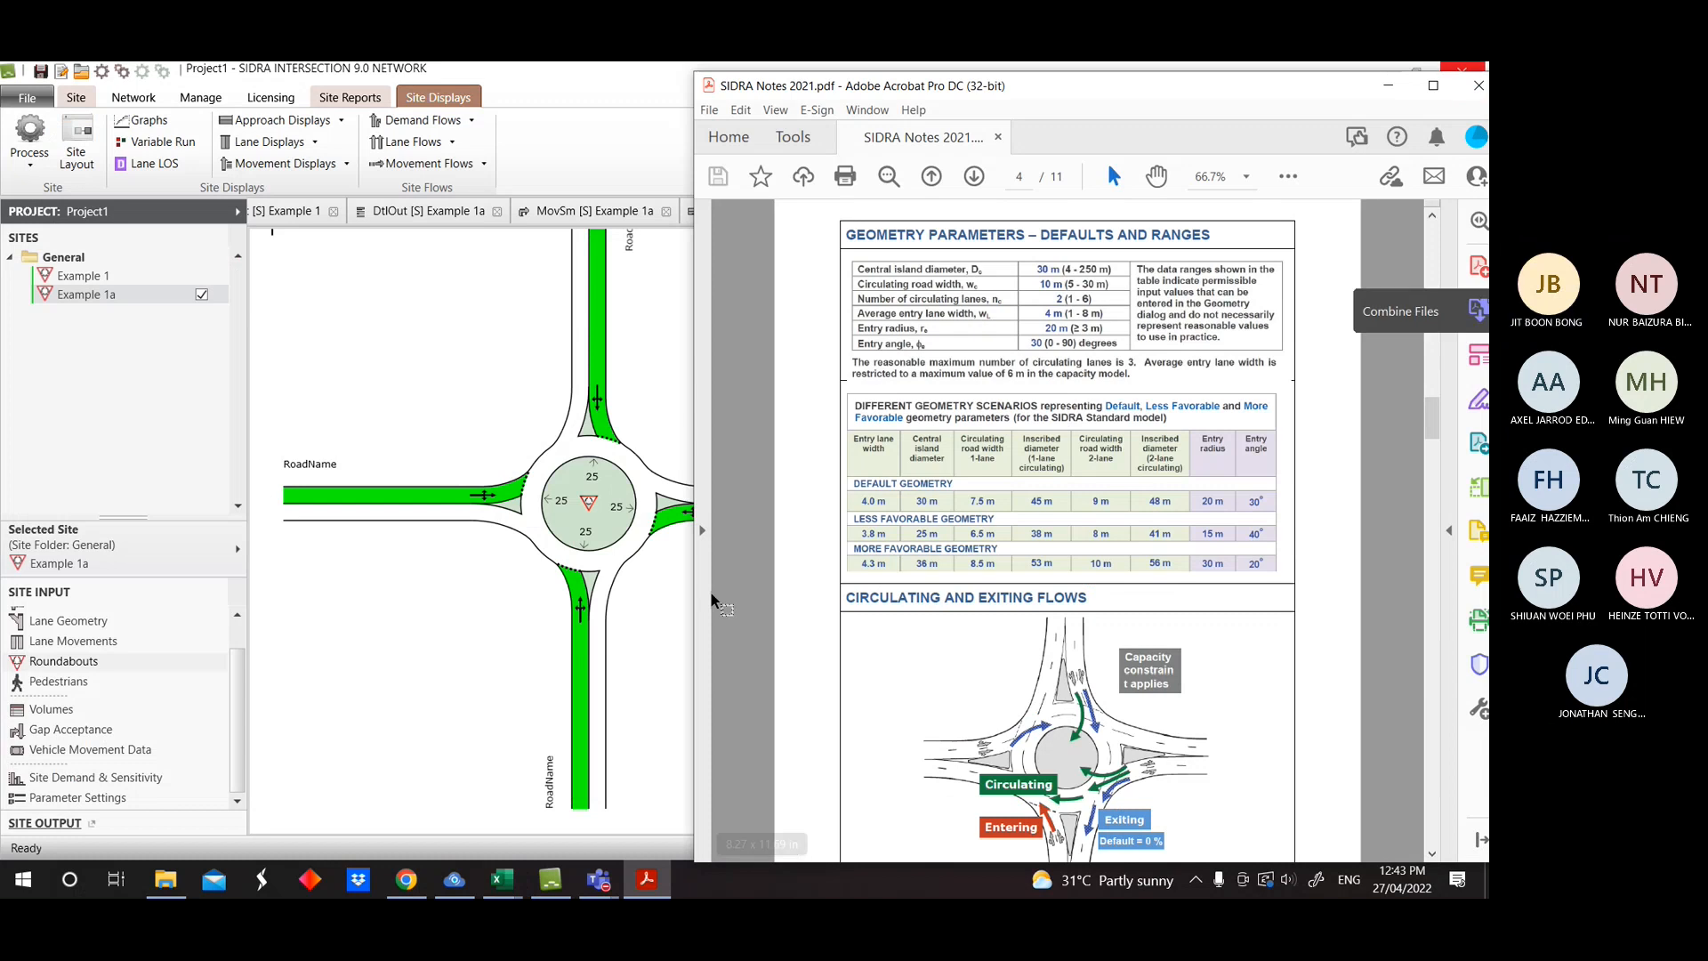
left_click(646, 880)
left_click(647, 881)
scroll(1397, 396, "up", 4)
left_click_drag(1432, 396, 1432, 236)
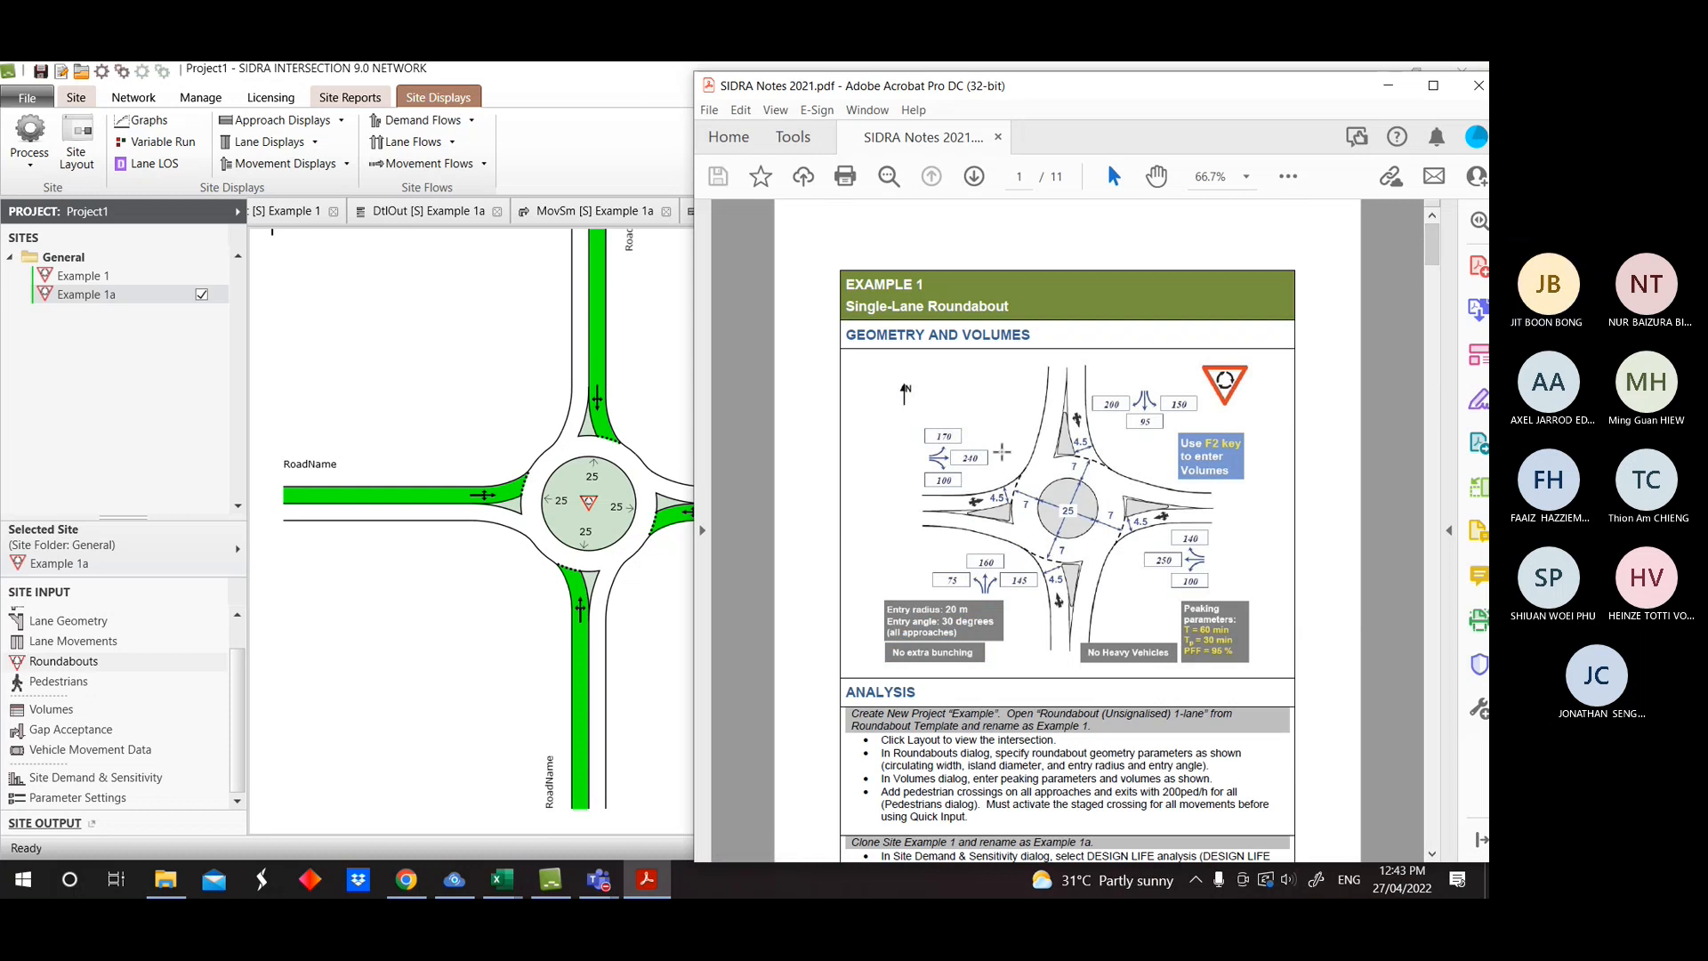
Go from the page 3 geometry diagrams to the Geometry Parameters – Defaults and Ranges table and read its permissible input ranges.
left_click_drag(1432, 240, 1443, 381)
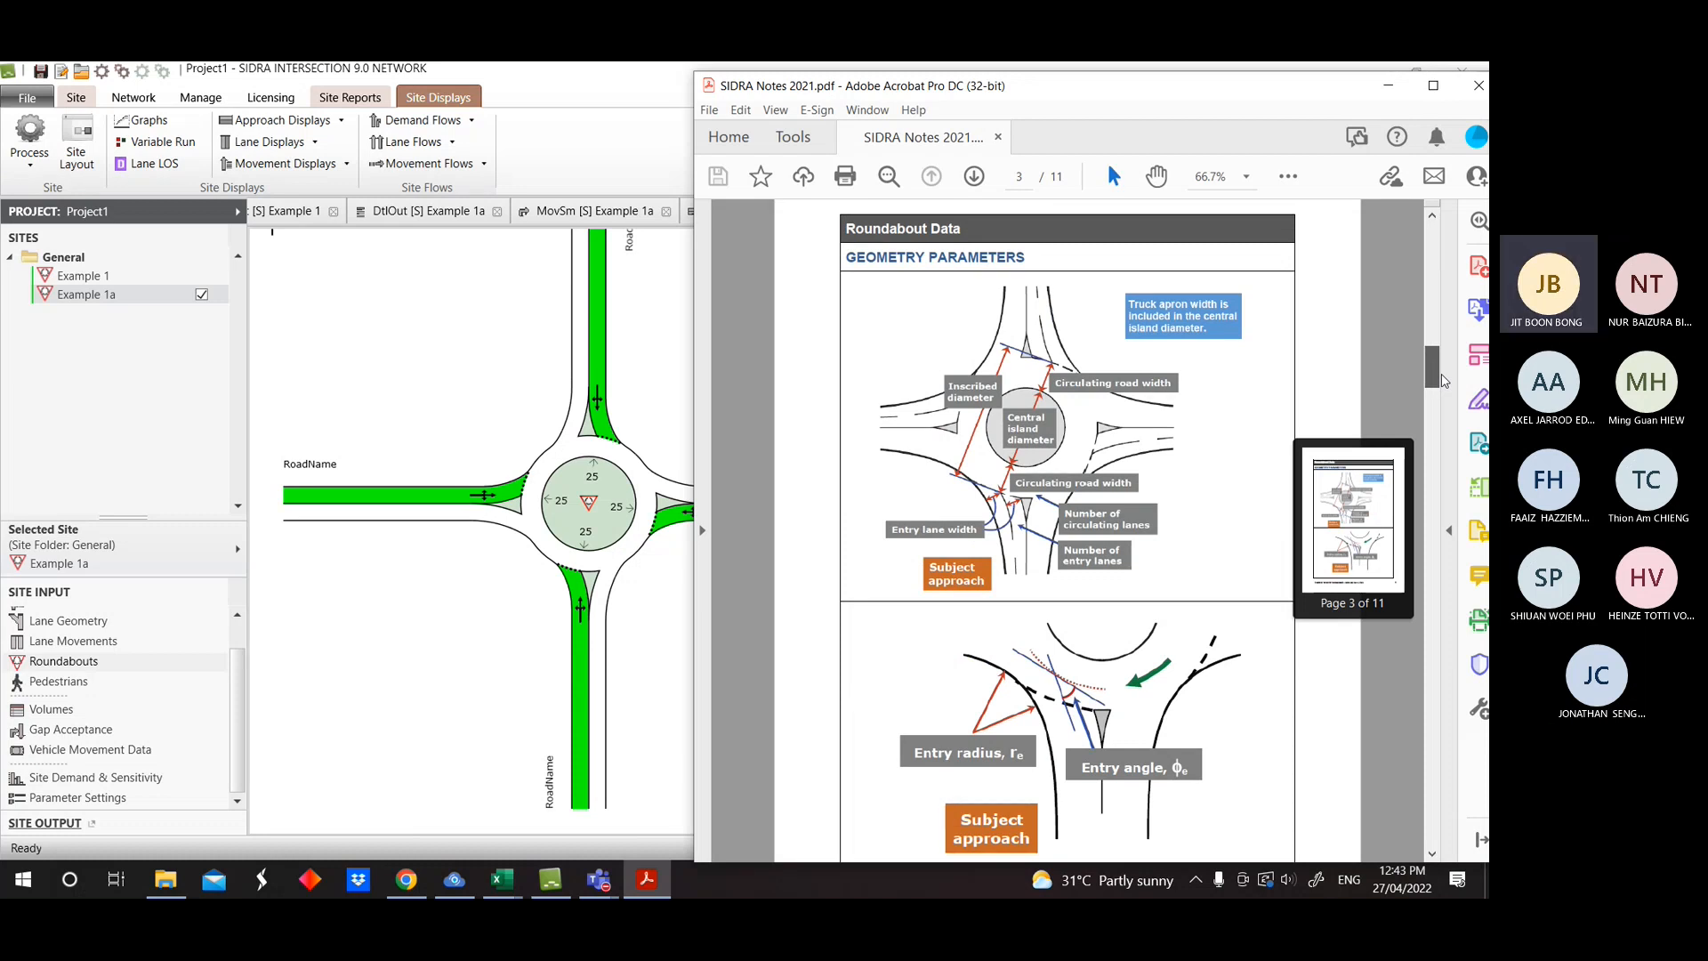
left_click_drag(1443, 380, 1449, 421)
scroll(1388, 398, "up", 4)
scroll(1281, 393, "down", 5)
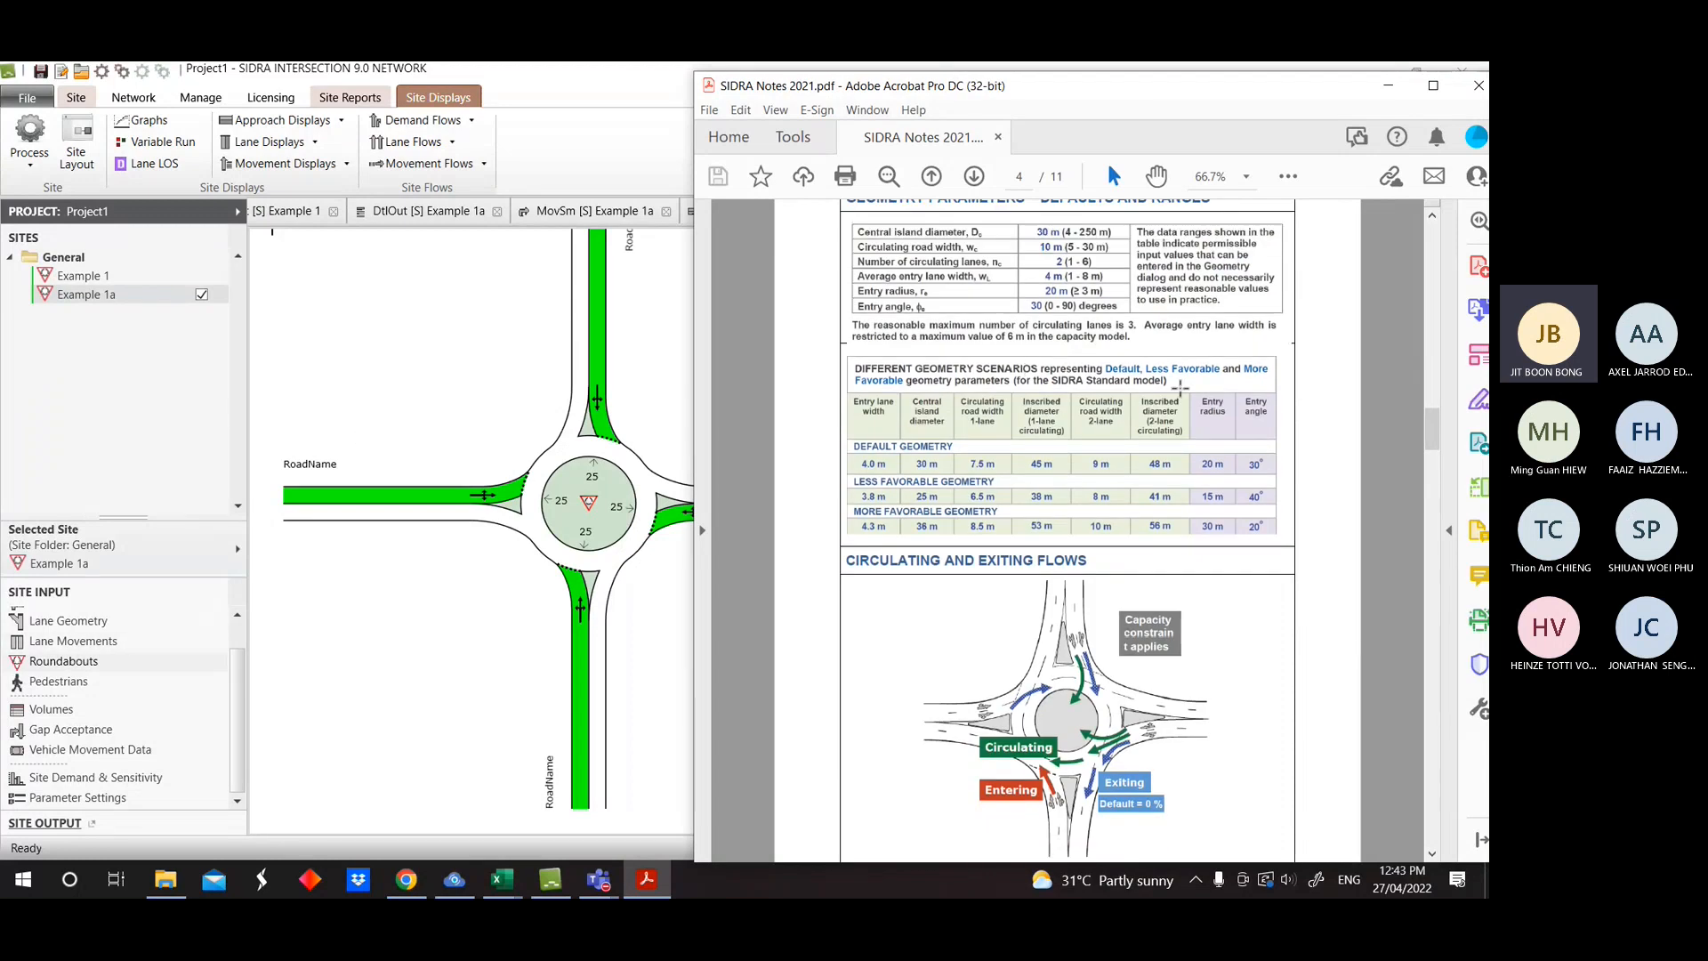
scroll(1165, 383, "up", 1)
left_click_drag(841, 260, 1234, 342)
left_click(1186, 341)
left_click(1099, 326)
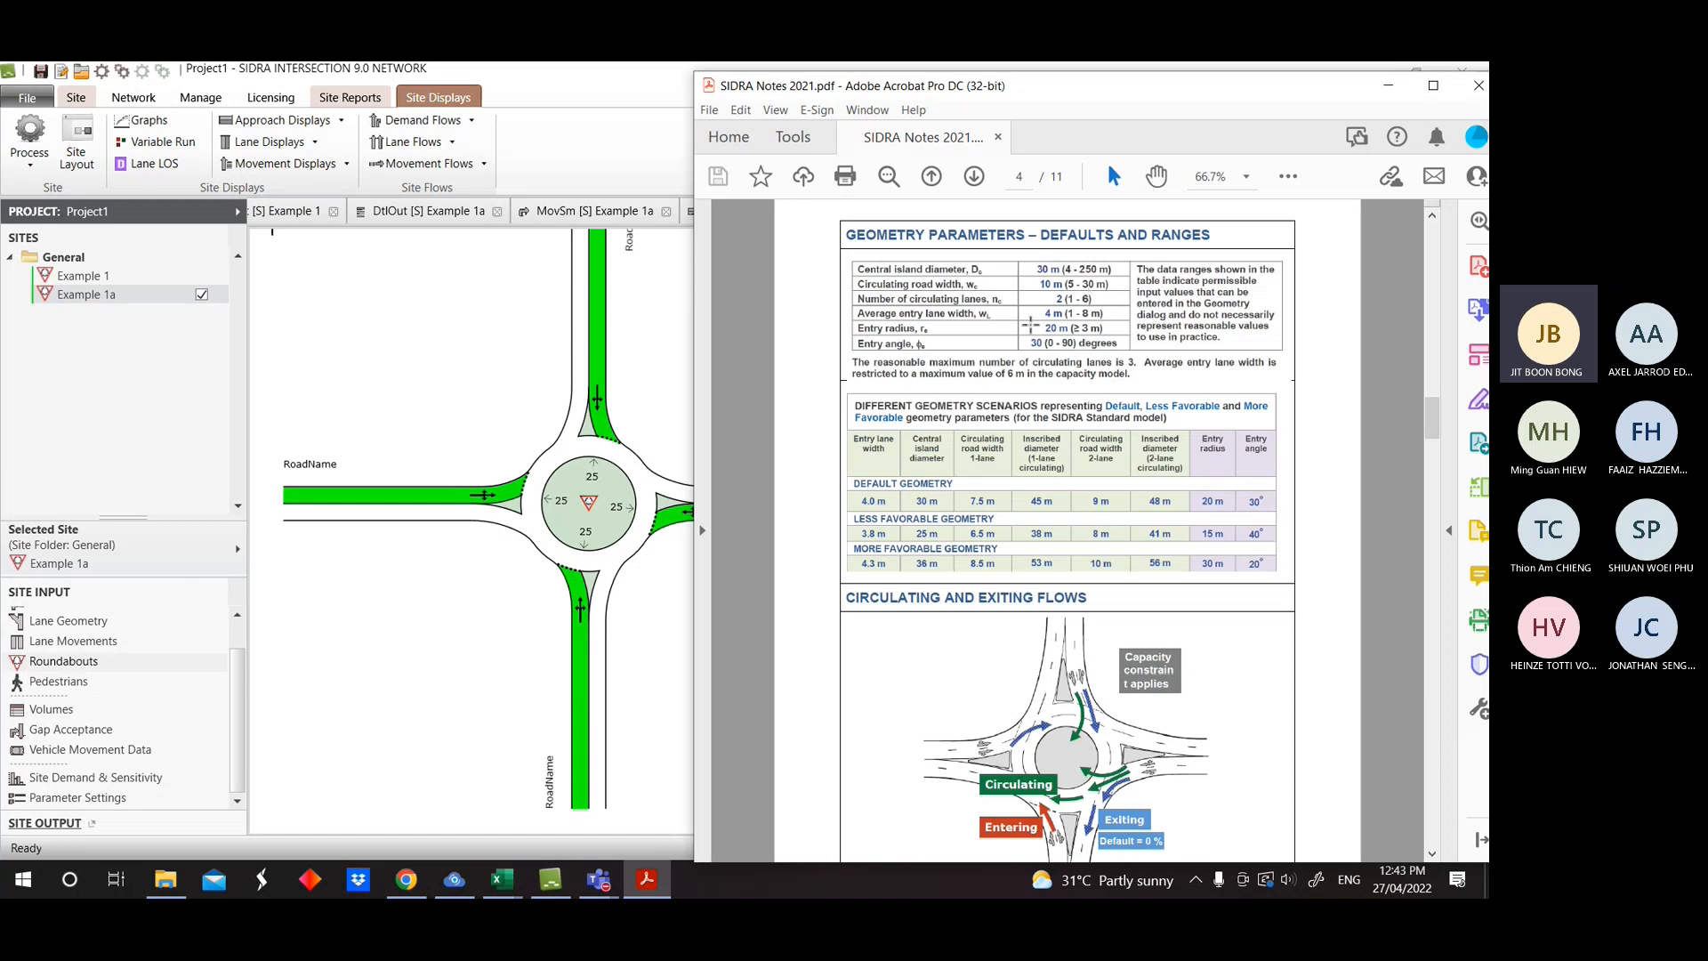
Compare the Default, Less Favorable and More Favorable geometry rows by marking each one in the scenarios table.
left_click_drag(858, 498, 1279, 506)
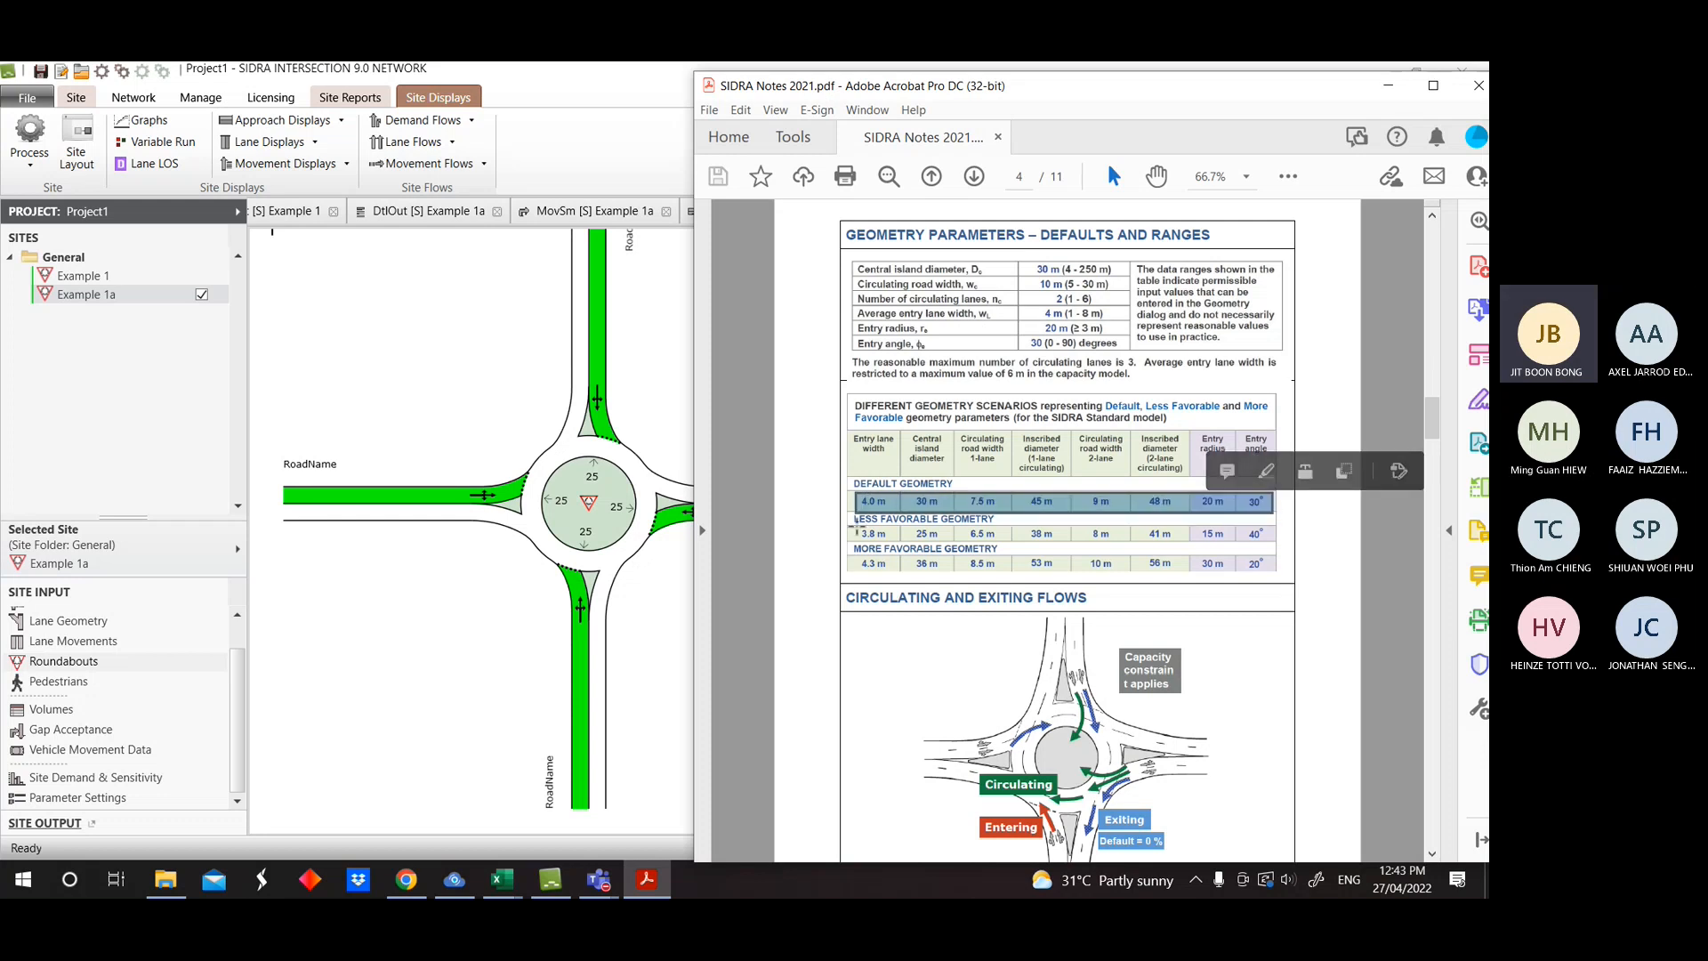
left_click_drag(857, 531, 1274, 533)
left_click(808, 526)
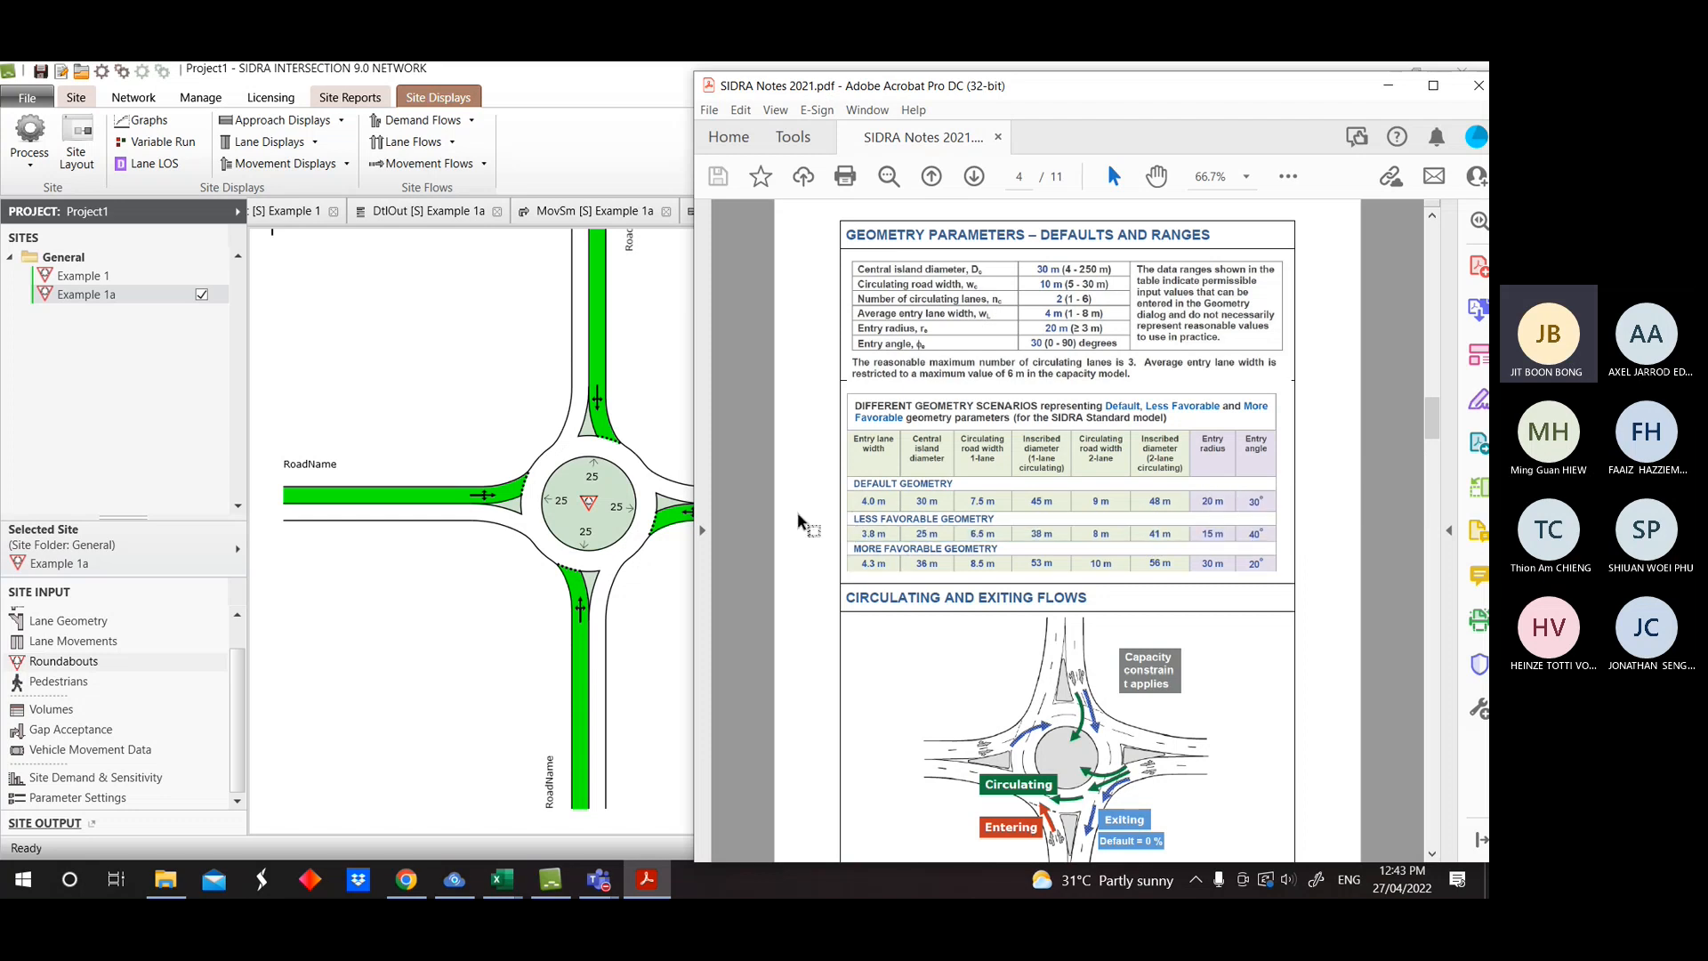
left_click_drag(877, 520, 1044, 524)
left_click_drag(854, 548, 1265, 573)
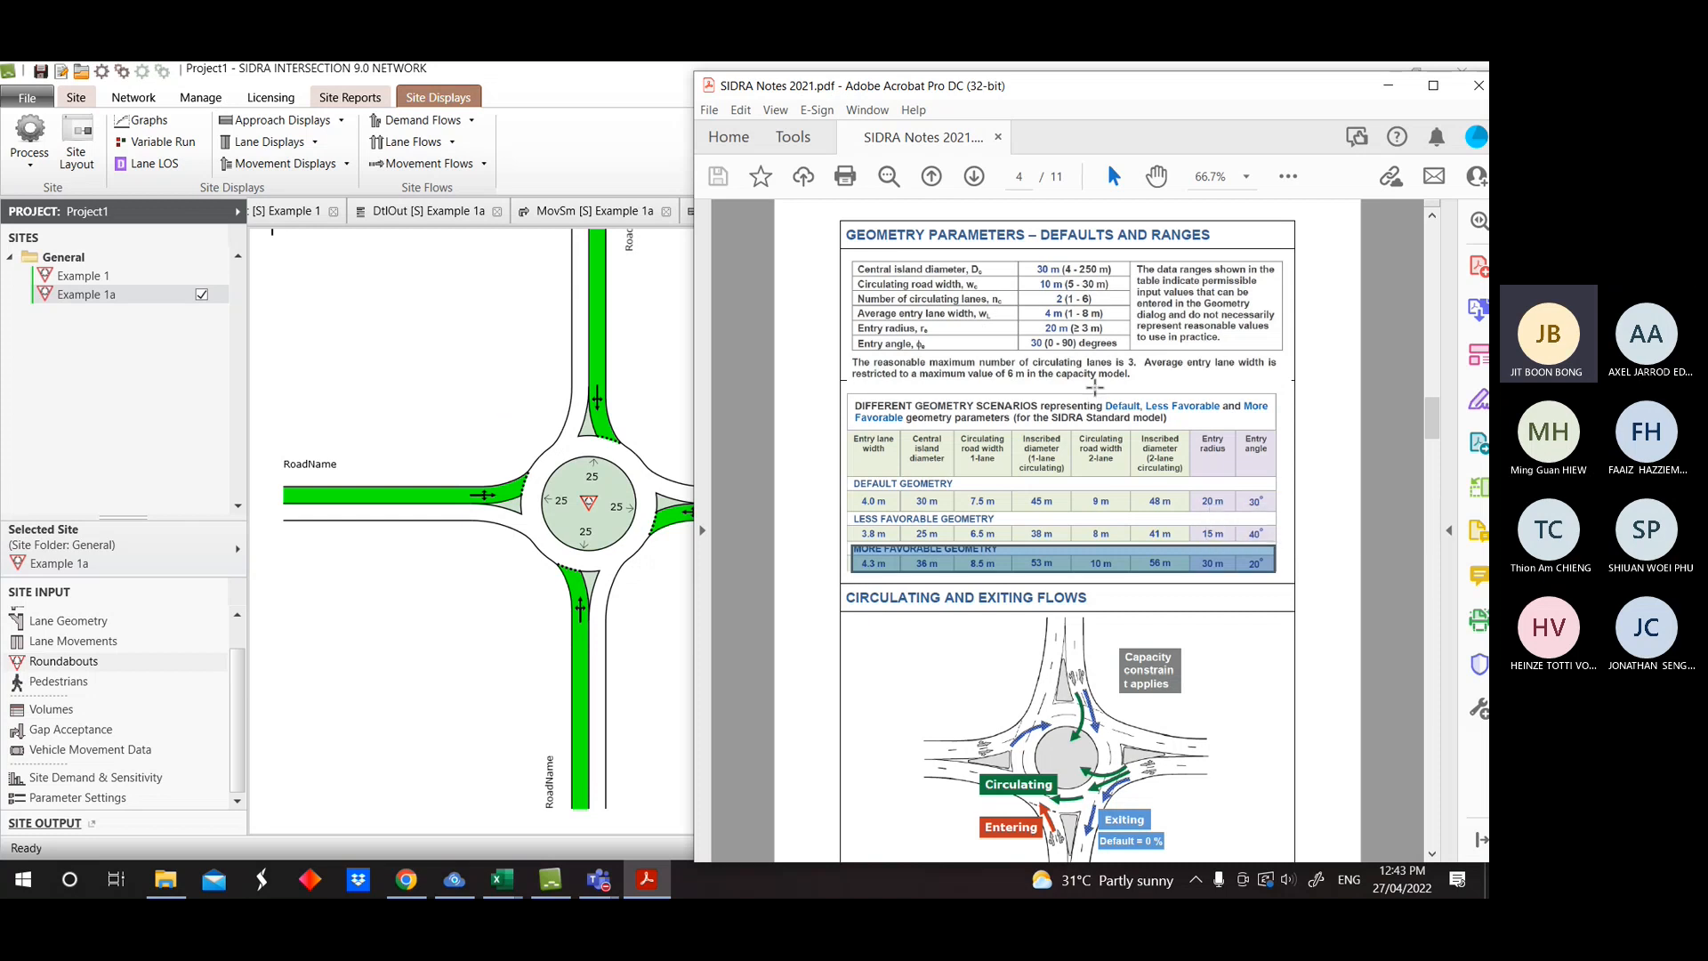
Examine the Circulating and Exiting Flows diagram below the geometry scenarios table.
scroll(1346, 442, "down", 1)
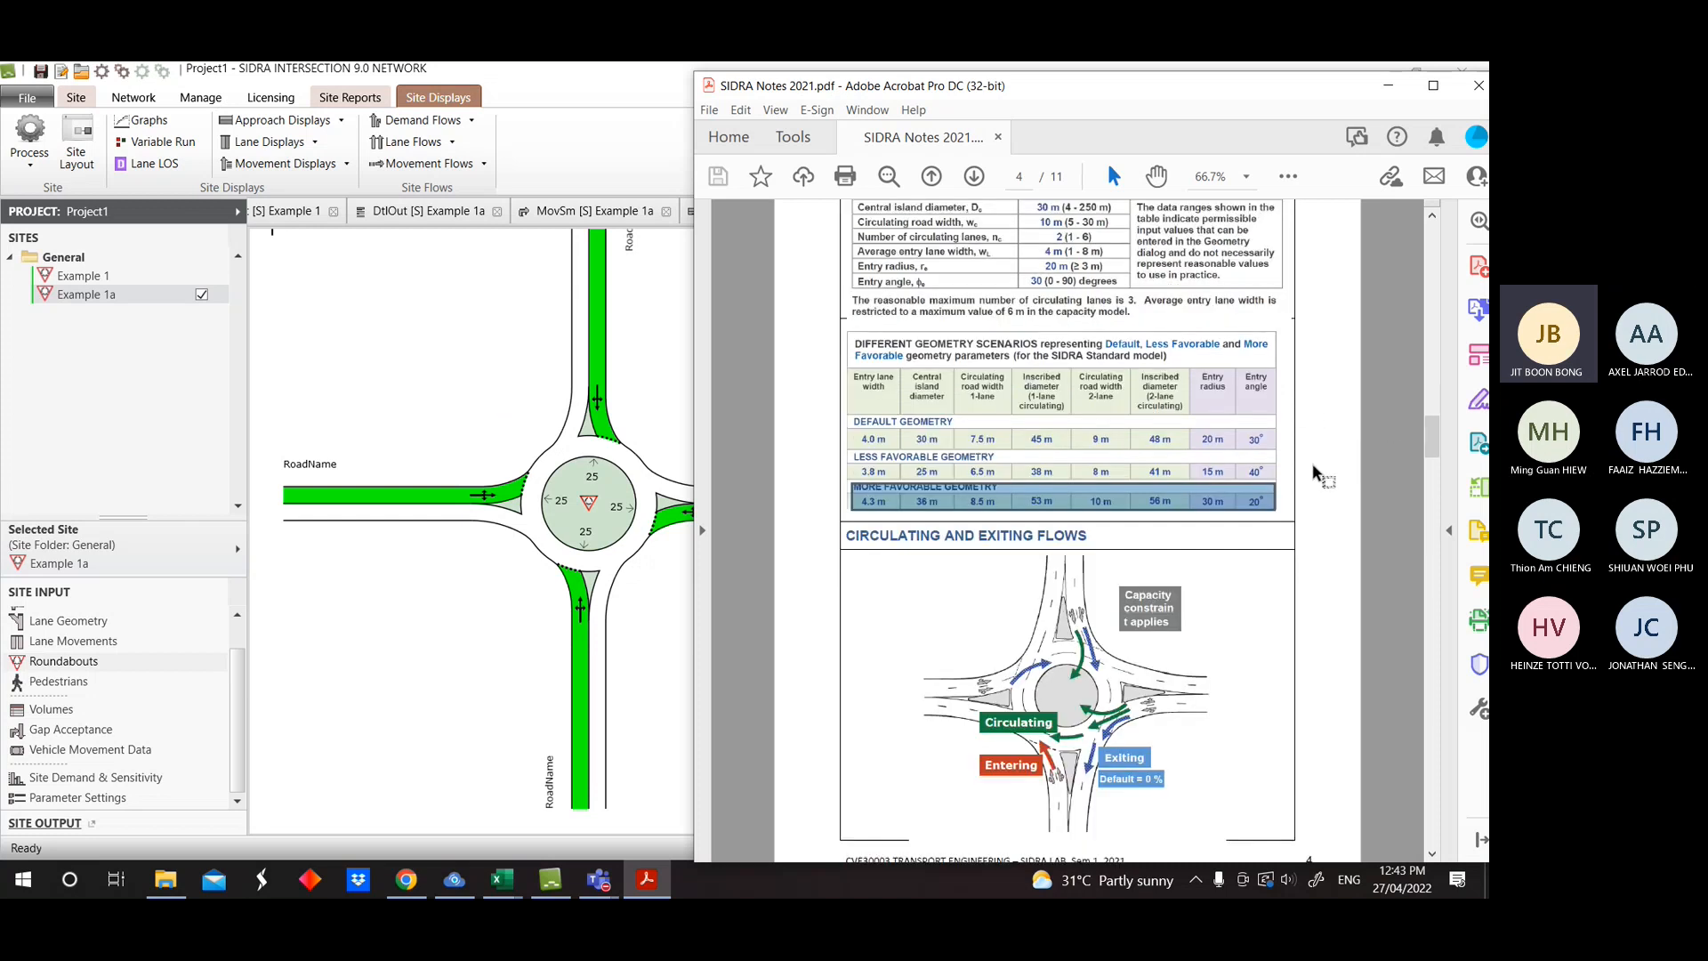
scroll(1112, 601, "down", 1)
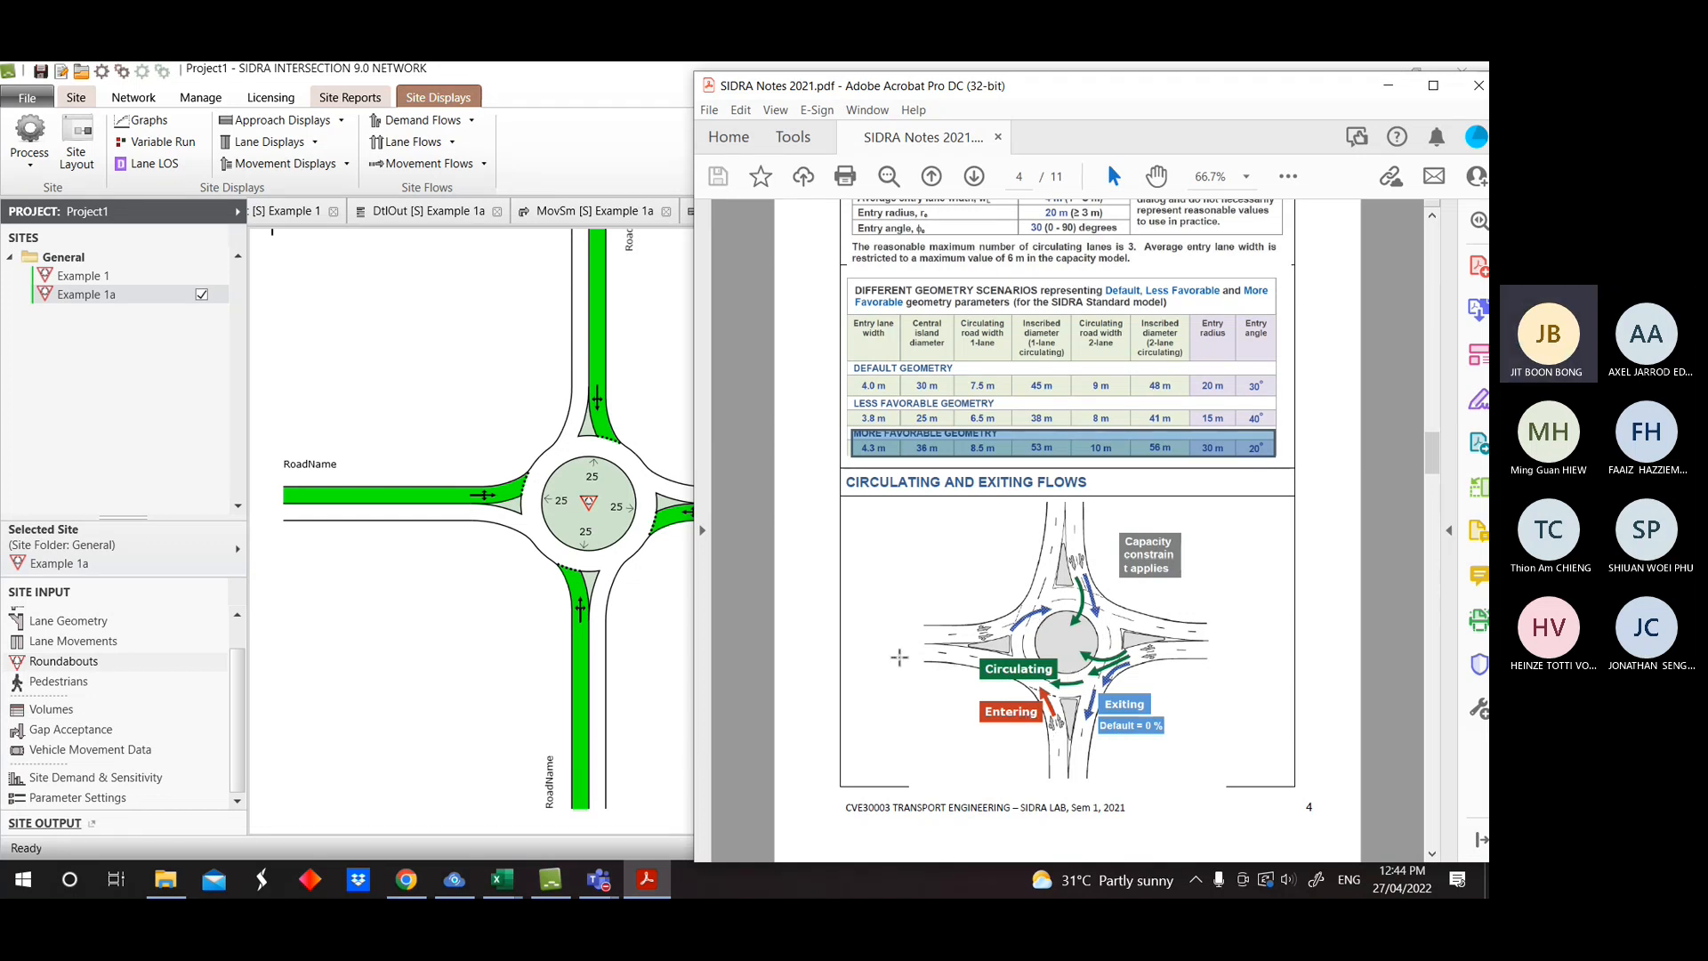
scroll(947, 662, "down", 2)
scroll(978, 665, "up", 3)
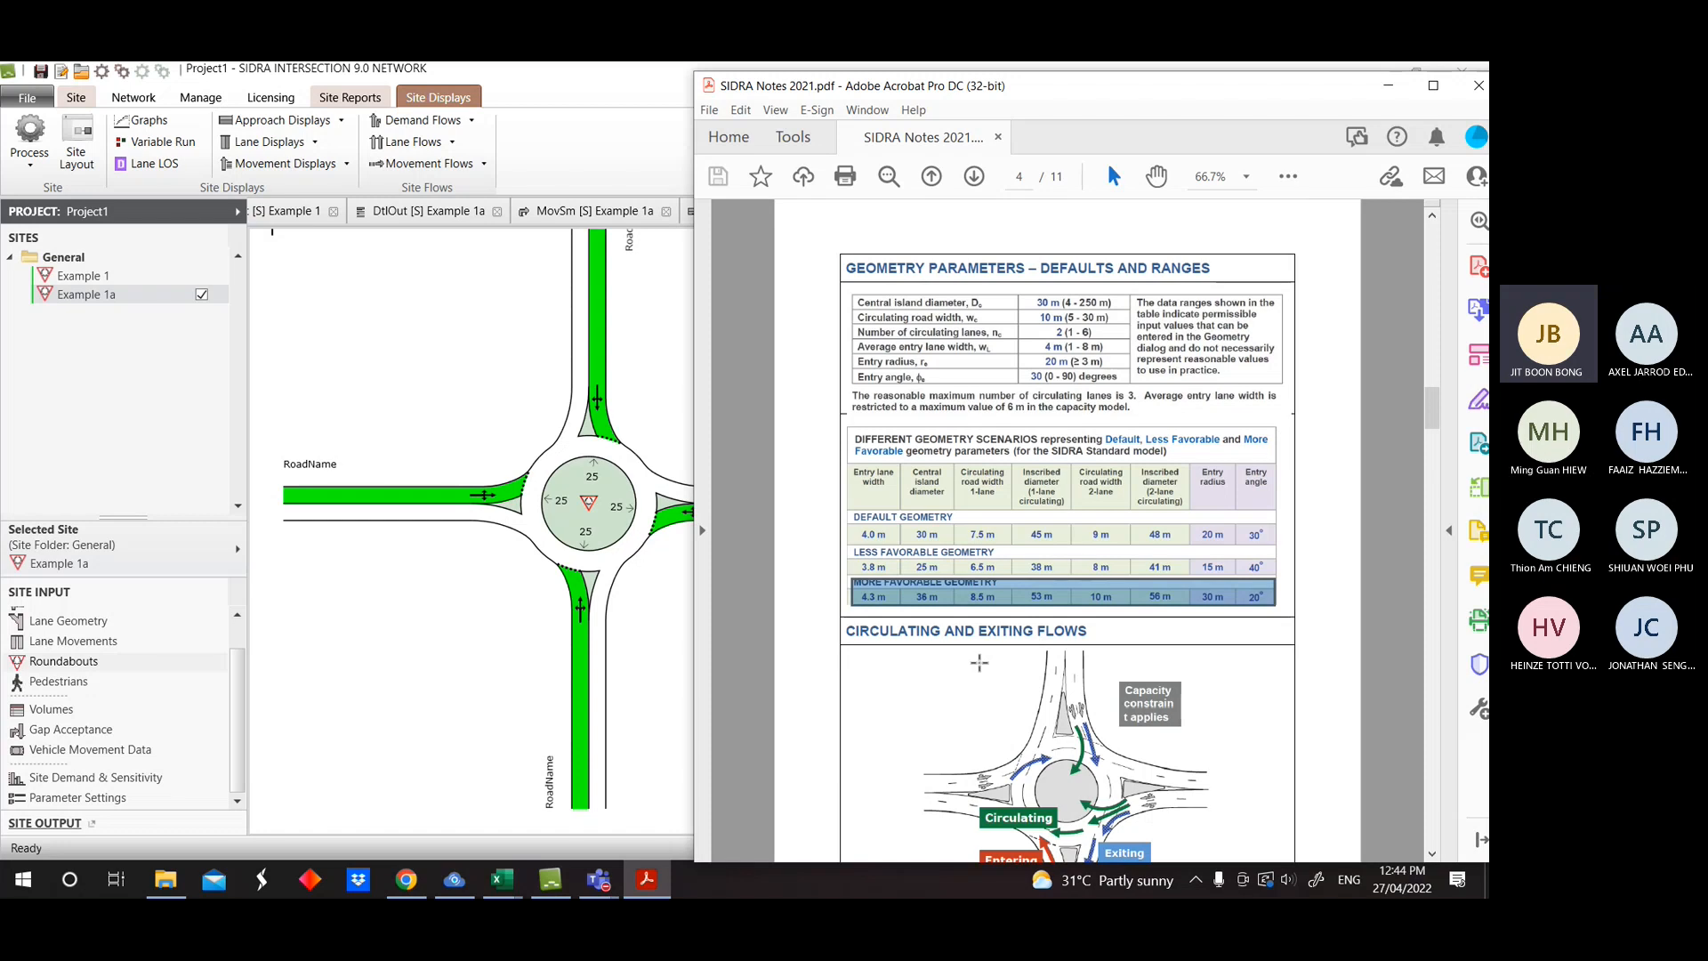
Clear the row marking and move on to the Example 2 Signalised Intersection exercise on page 5 of the notes.
left_click(1349, 449)
left_click_drag(1432, 397, 1434, 451)
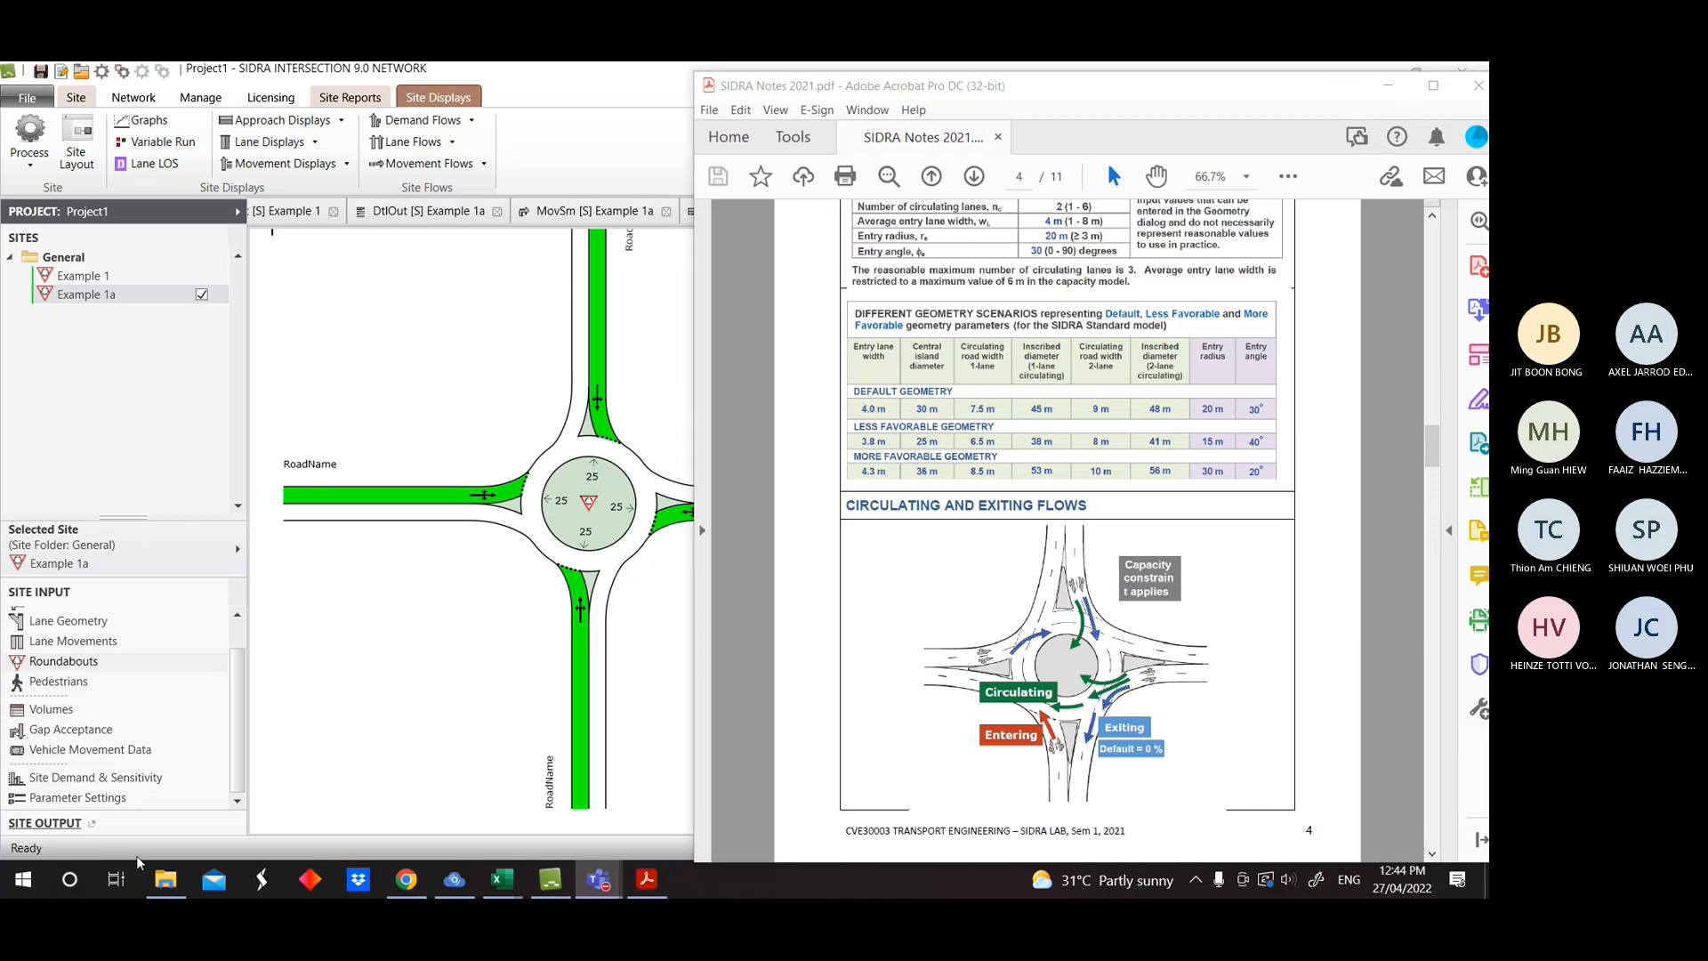
mouse_move(1441, 448)
left_mouse_down()
mouse_move(1441, 372)
mouse_move(1440, 458)
left_mouse_up()
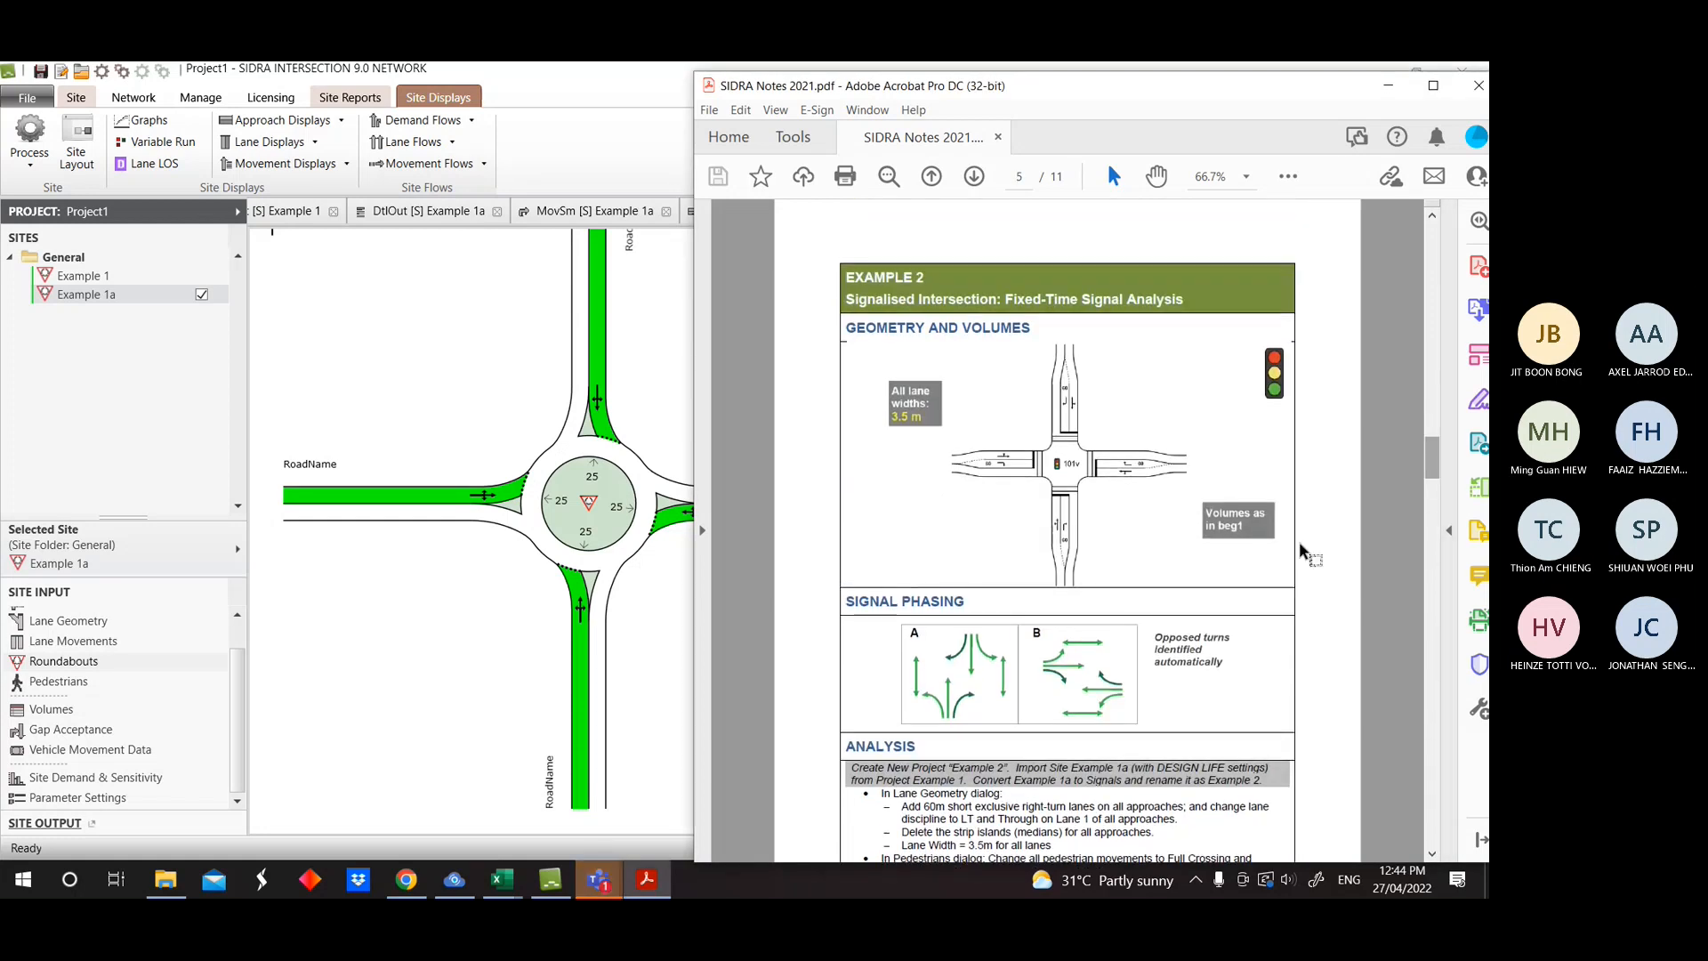
Switch to the Microsoft Teams meeting window and request to stop the recording and transcription.
mouse_move(598, 878)
left_click(755, 744)
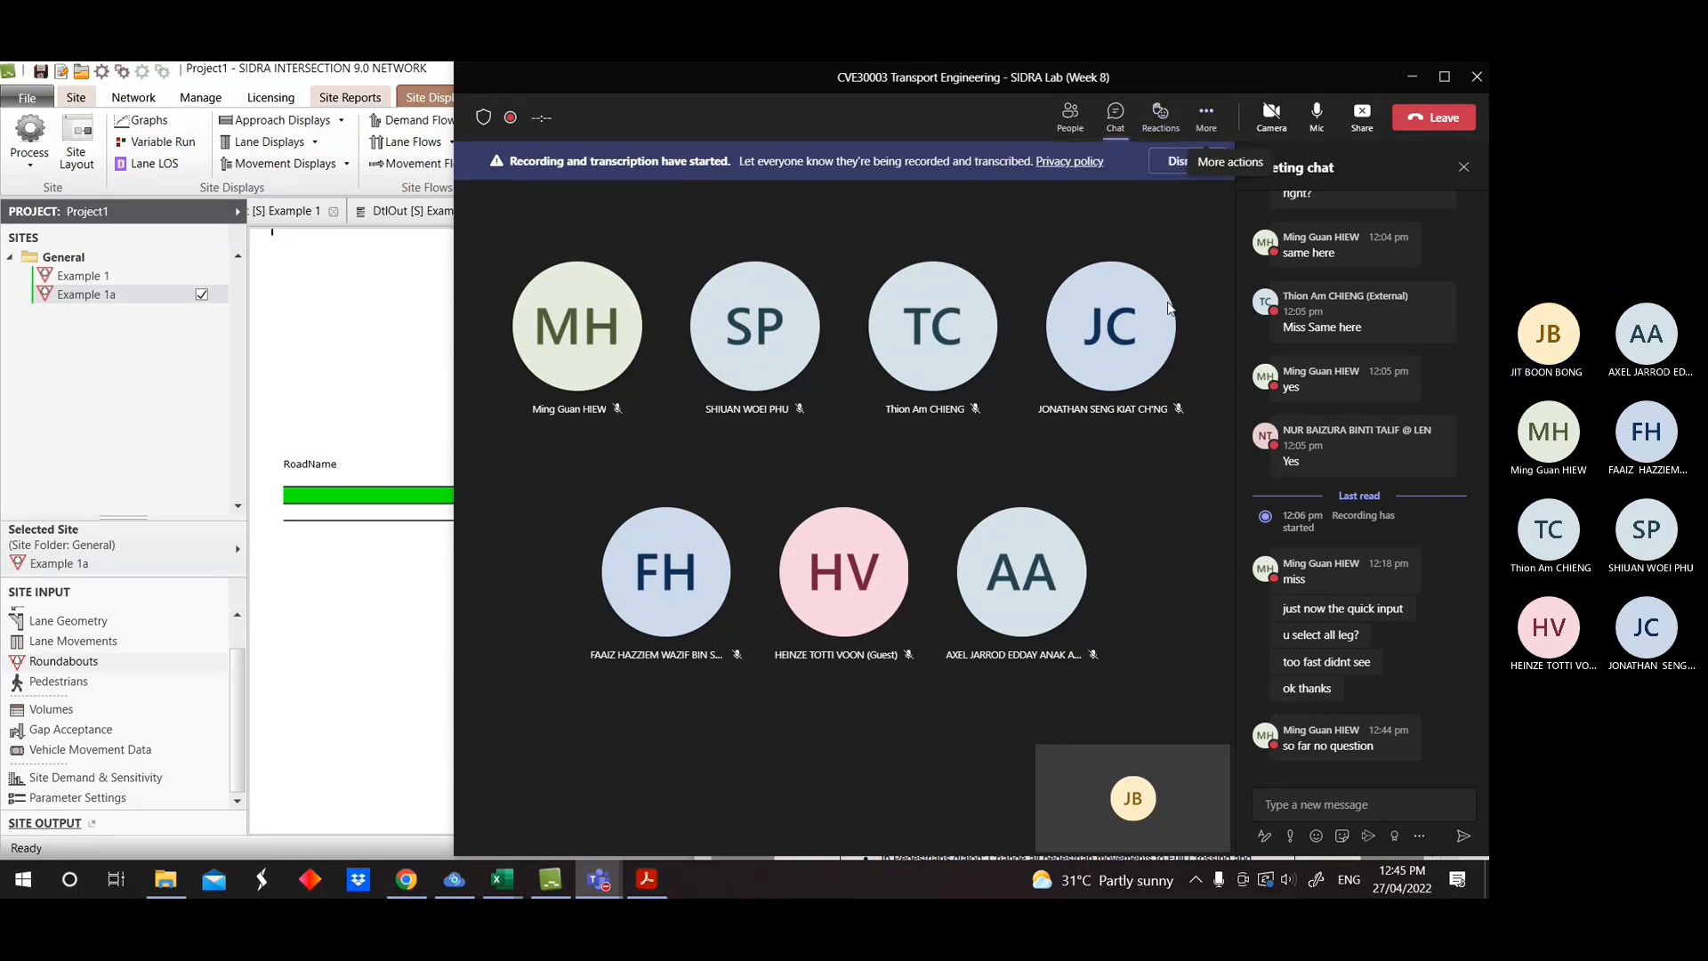
left_click(1206, 114)
left_click(1234, 548)
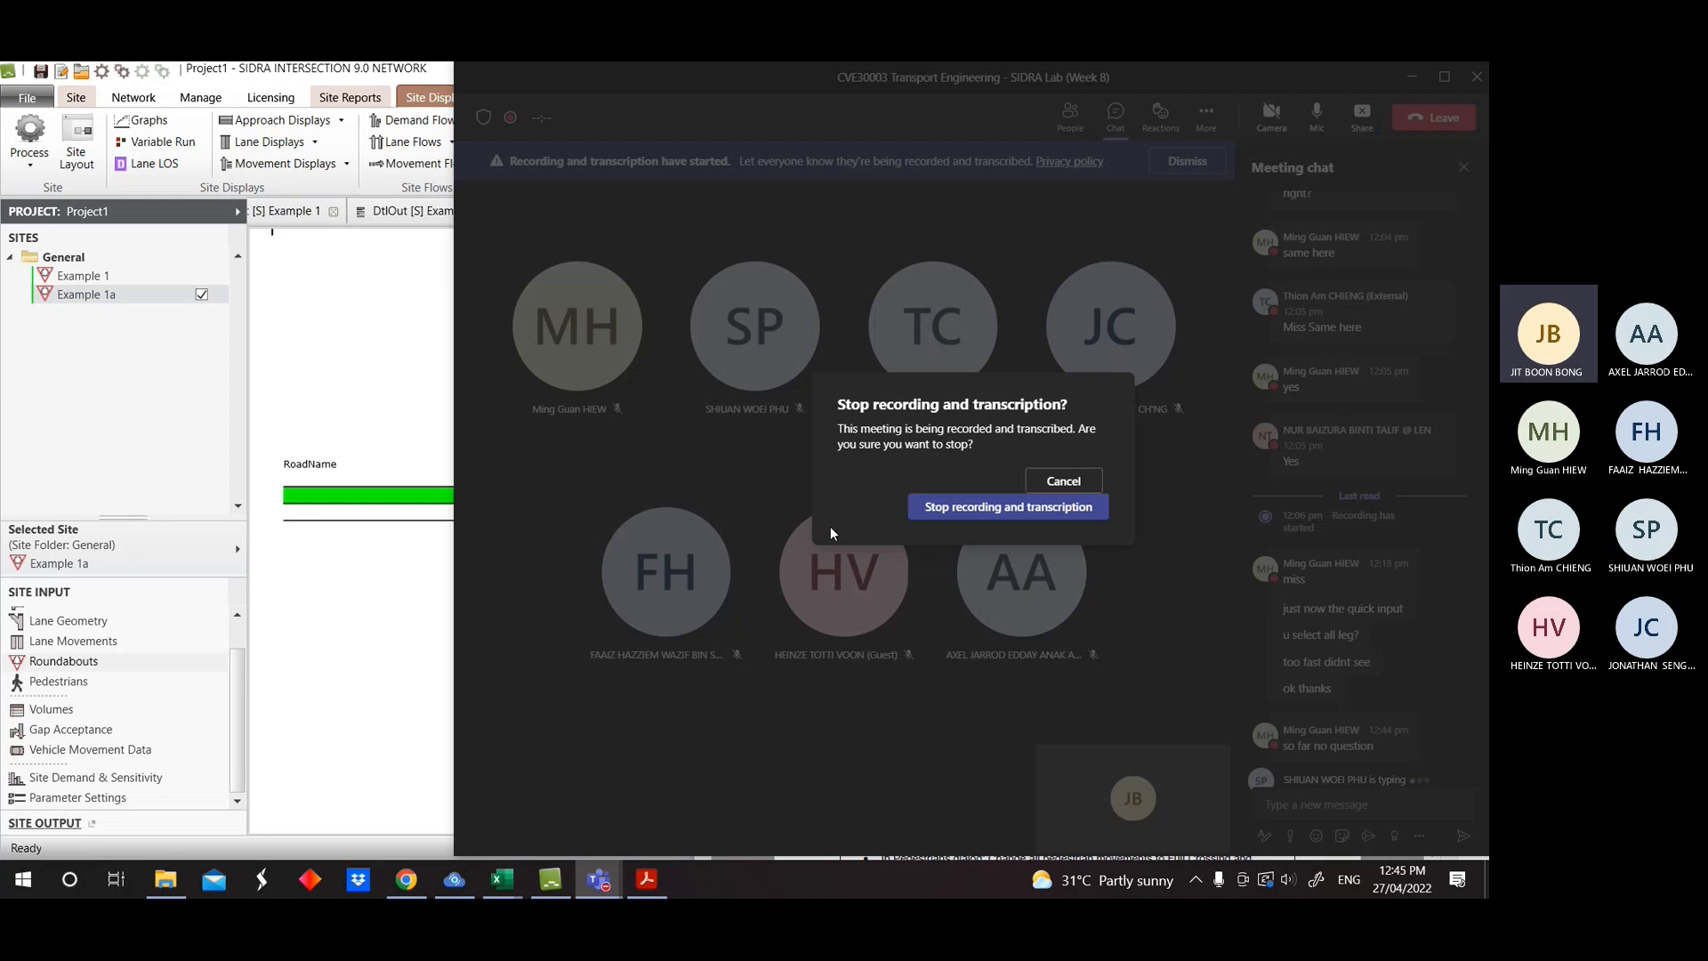